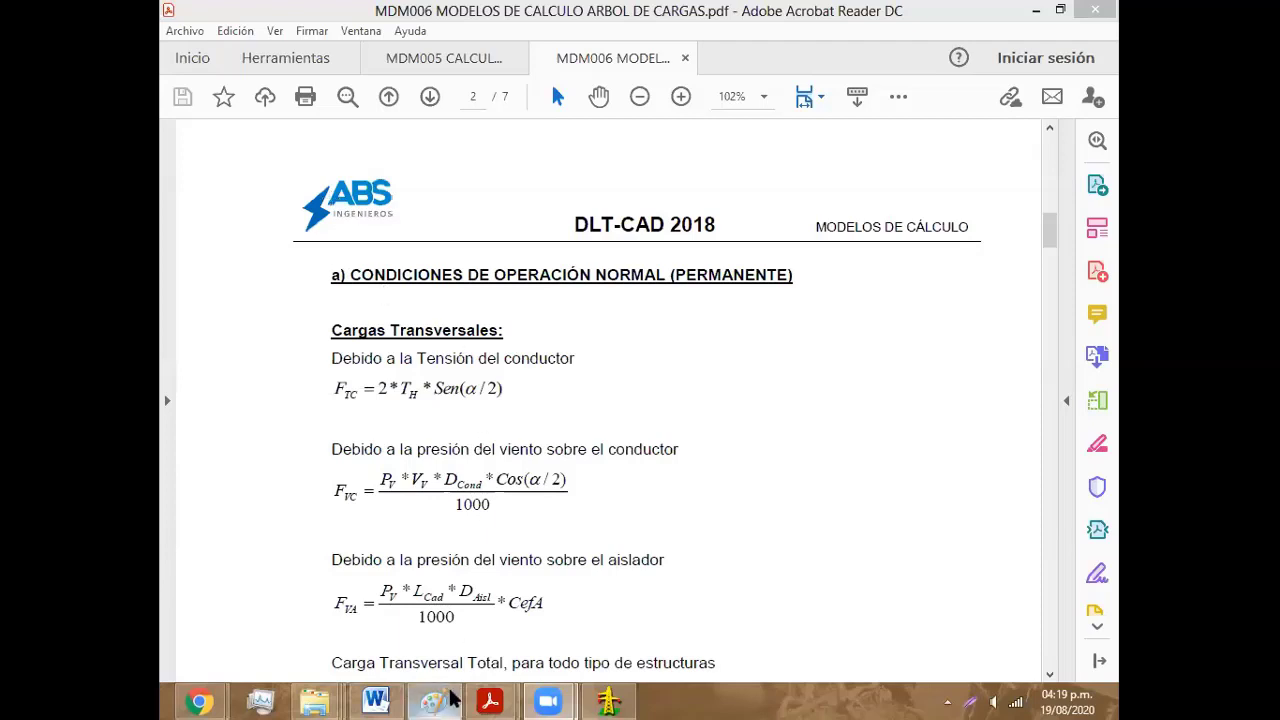
Step: Close the old Paint window from the taskbar without saving the drawing
drag(455, 700, 427, 665)
click(420, 655)
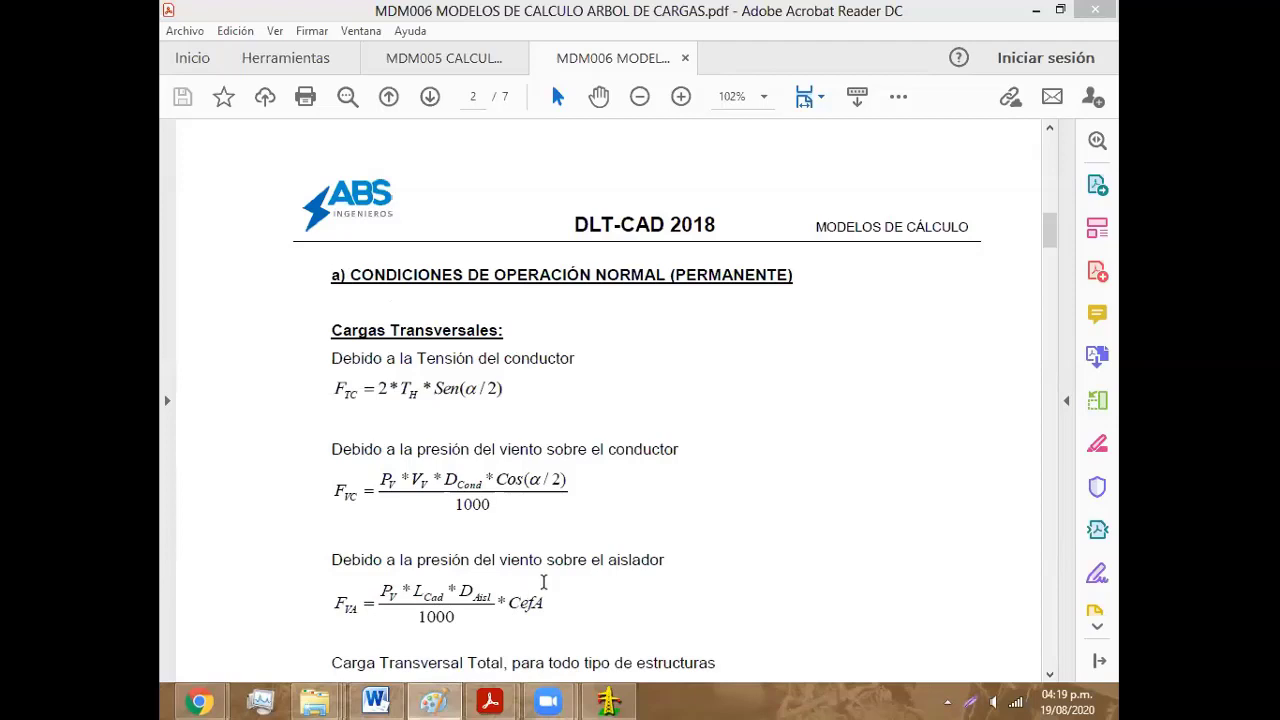
click(669, 386)
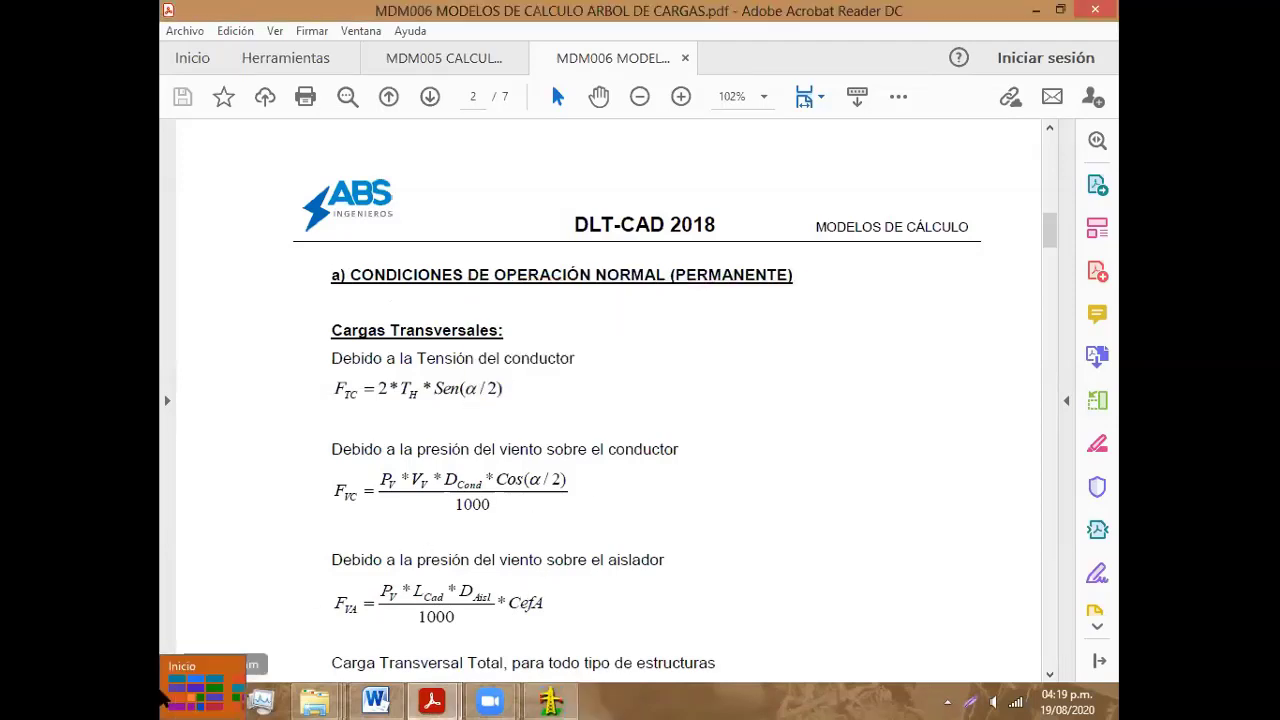
Step: Launch Paint by searching 'pa' on the Start screen
click(182, 698)
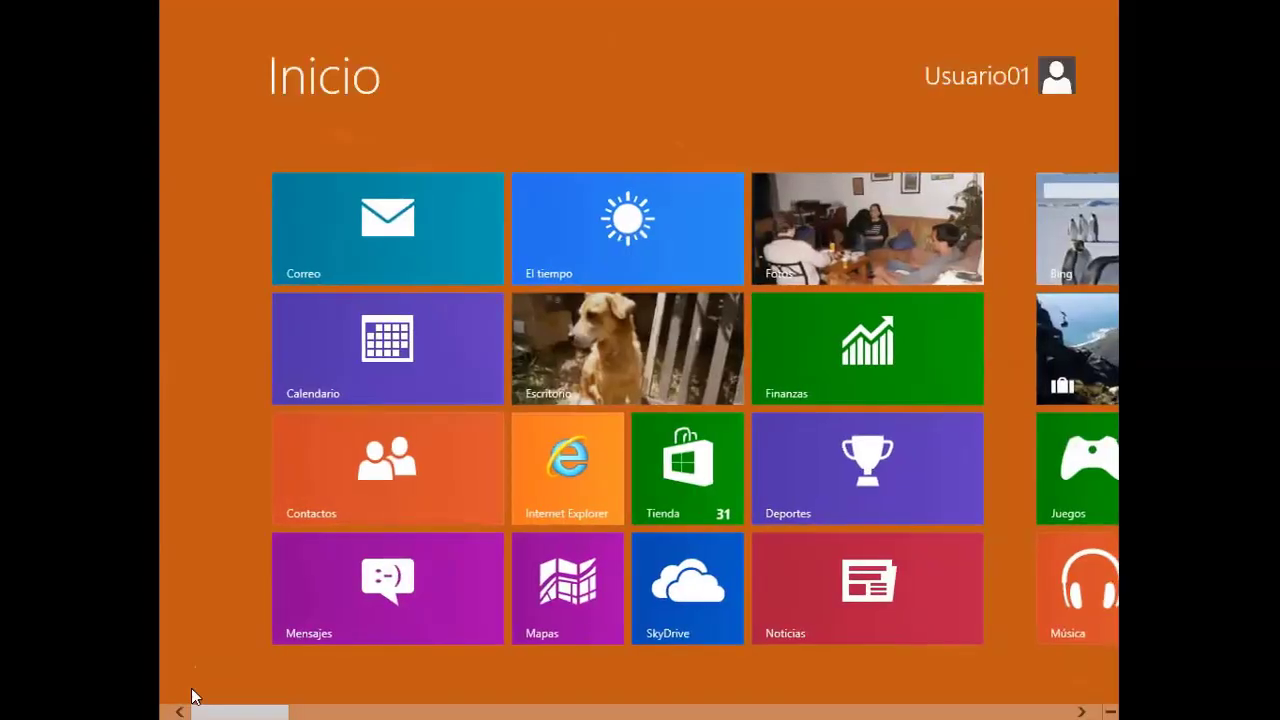
text(pa)
key(Return)
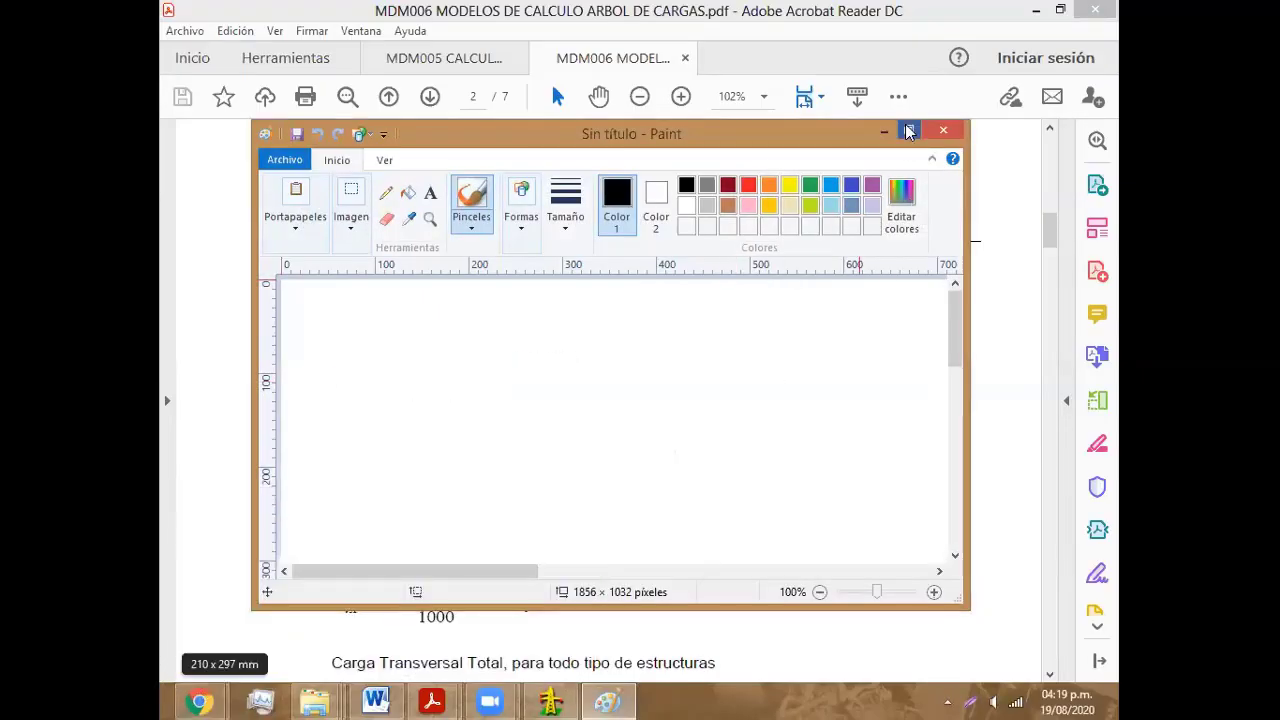
Step: Maximize Paint and draw a small circle filled solid black as the conductor
click(909, 130)
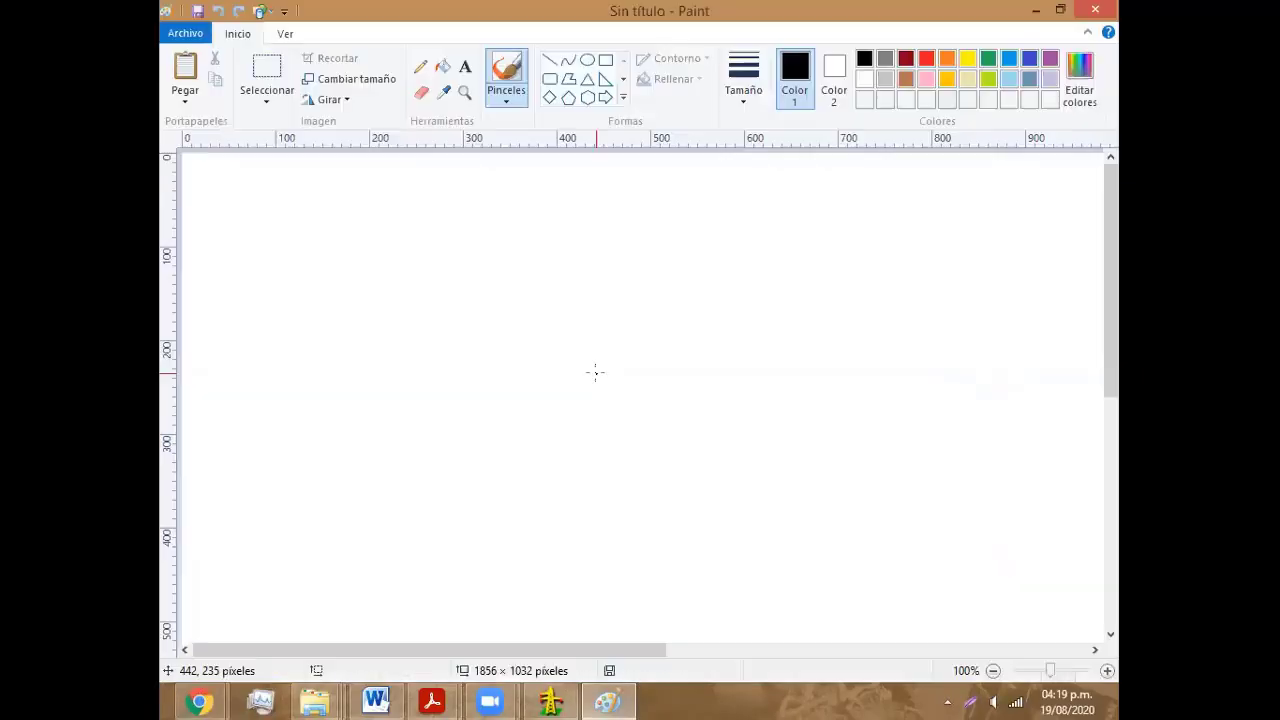
click(587, 59)
mouse_move(418, 326)
mouse_down()
mouse_move(526, 391)
mouse_move(481, 383)
mouse_up()
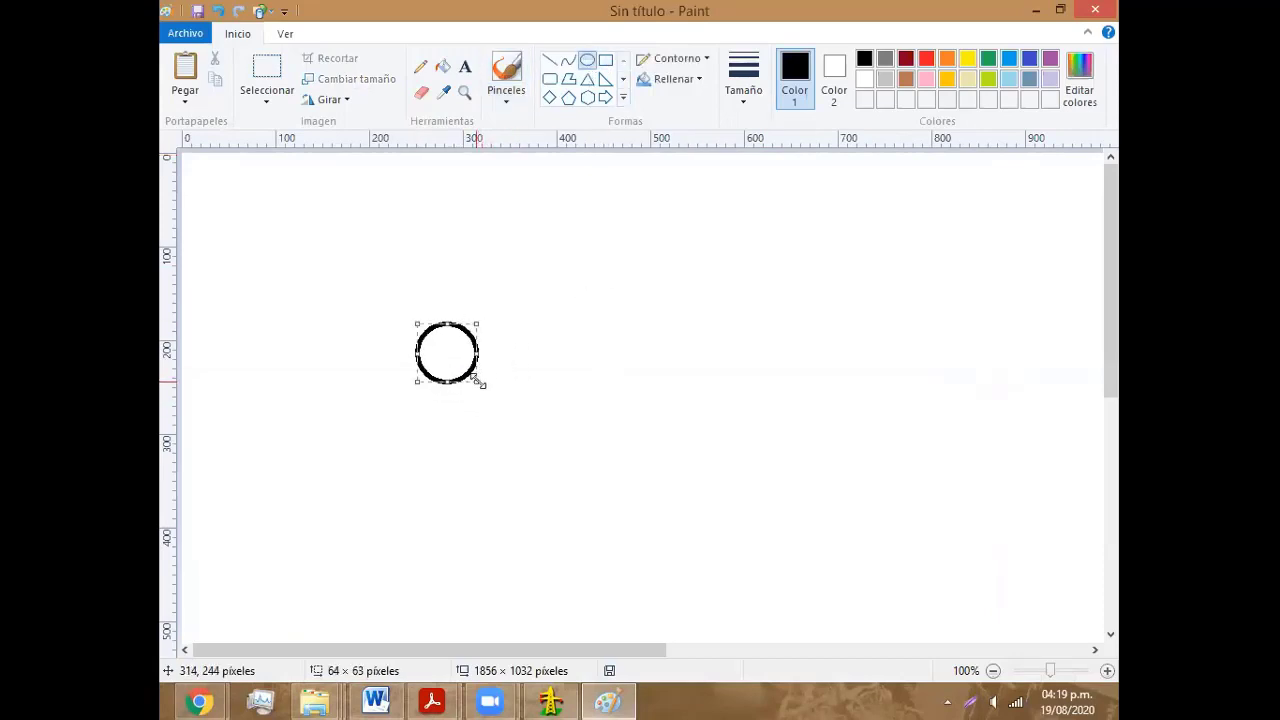
click(444, 67)
click(458, 357)
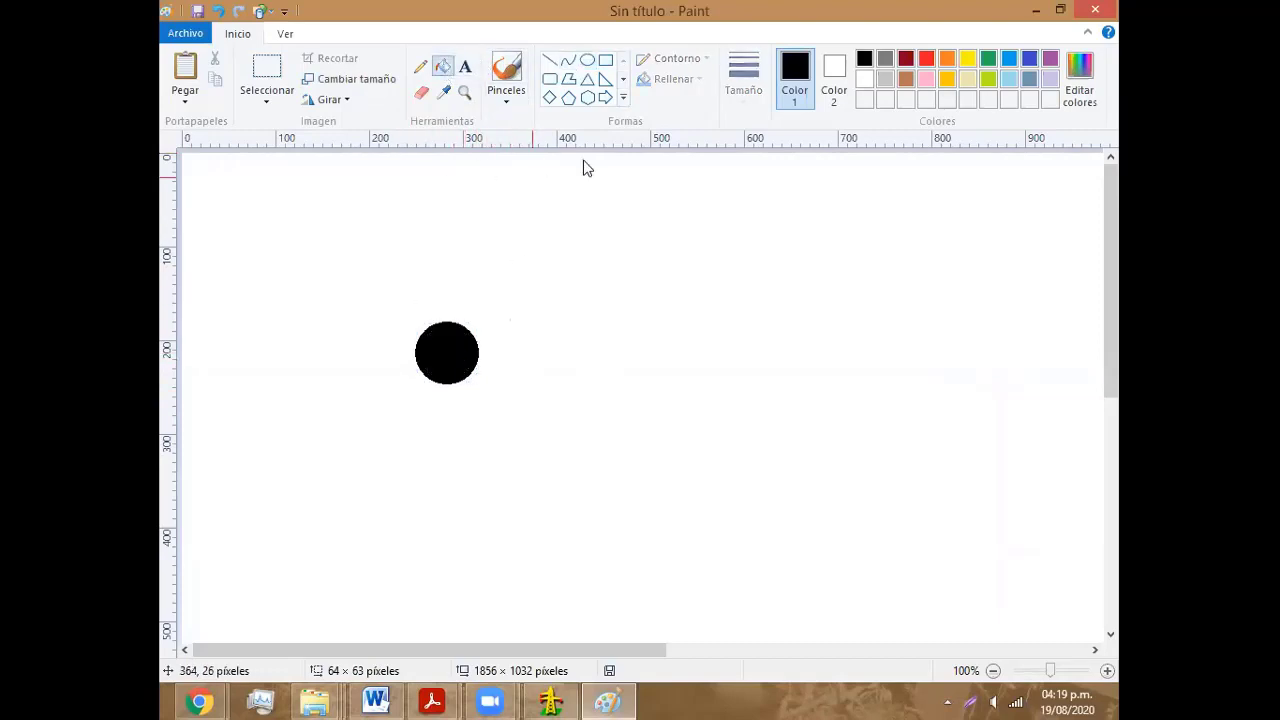
Step: Draw thick cables rising left and right from the circle
click(550, 60)
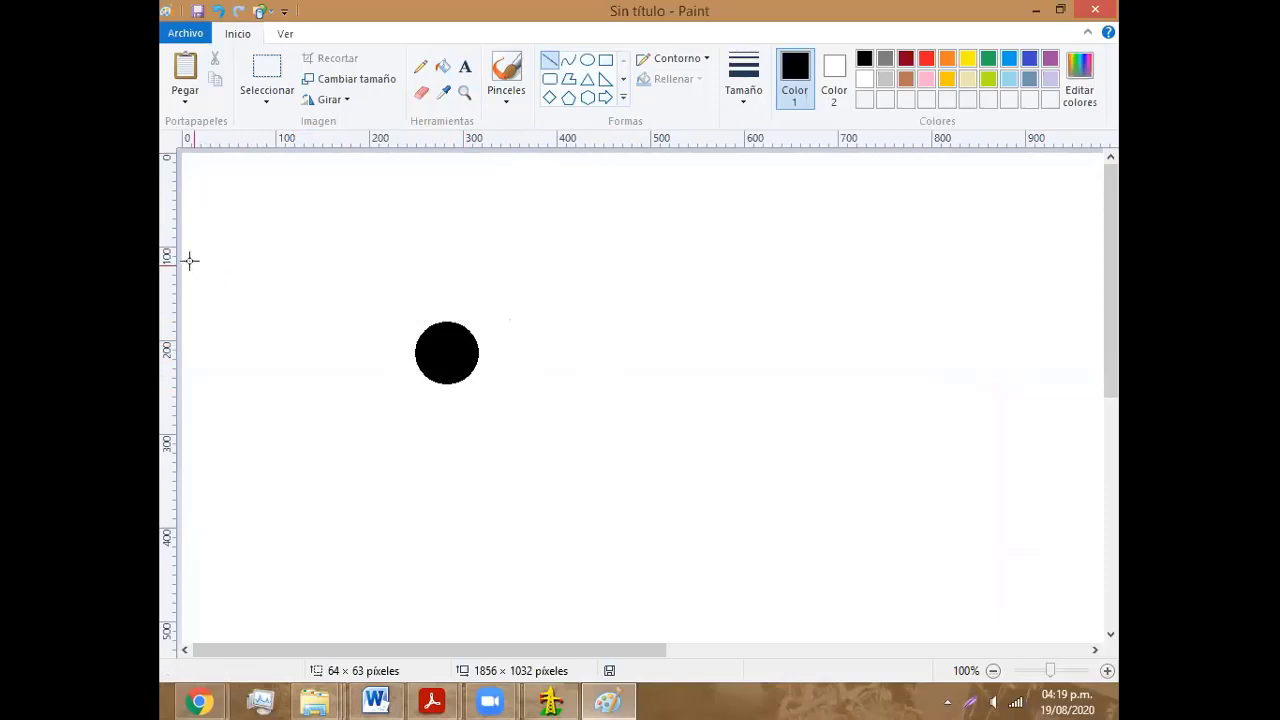
drag(190, 262, 435, 348)
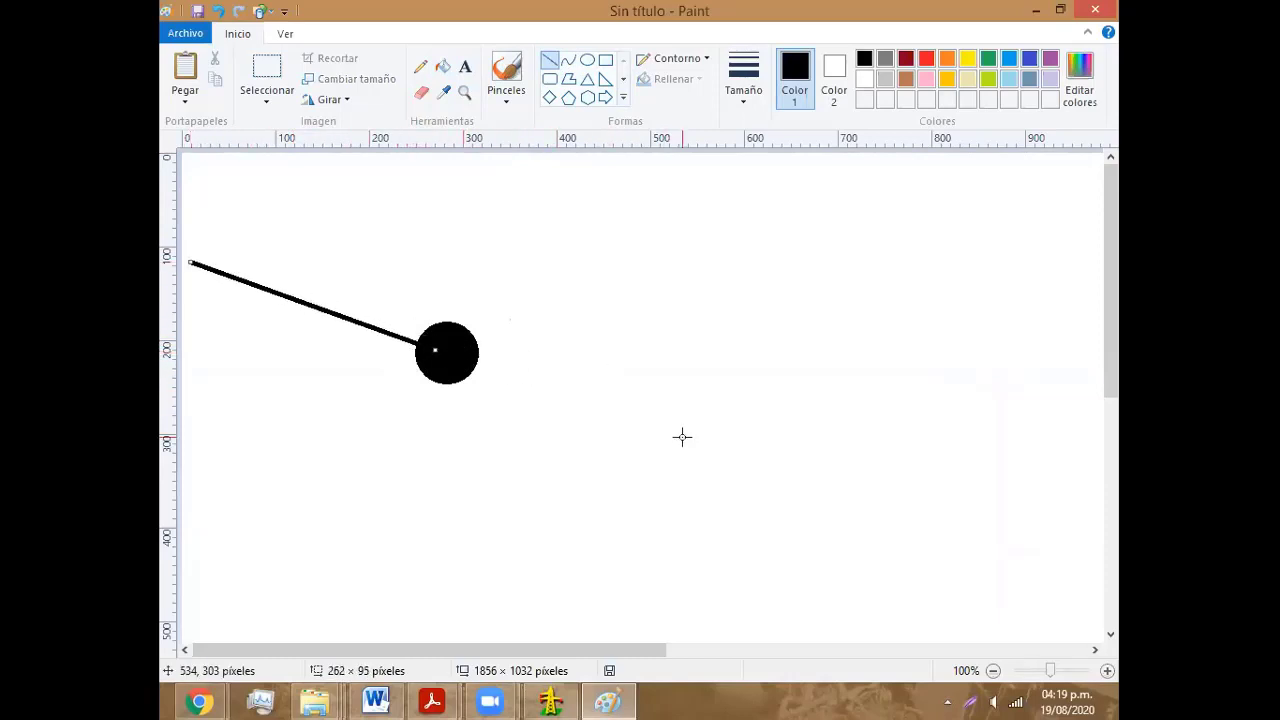
mouse_move(463, 343)
mouse_down()
mouse_move(680, 223)
mouse_move(699, 254)
mouse_up()
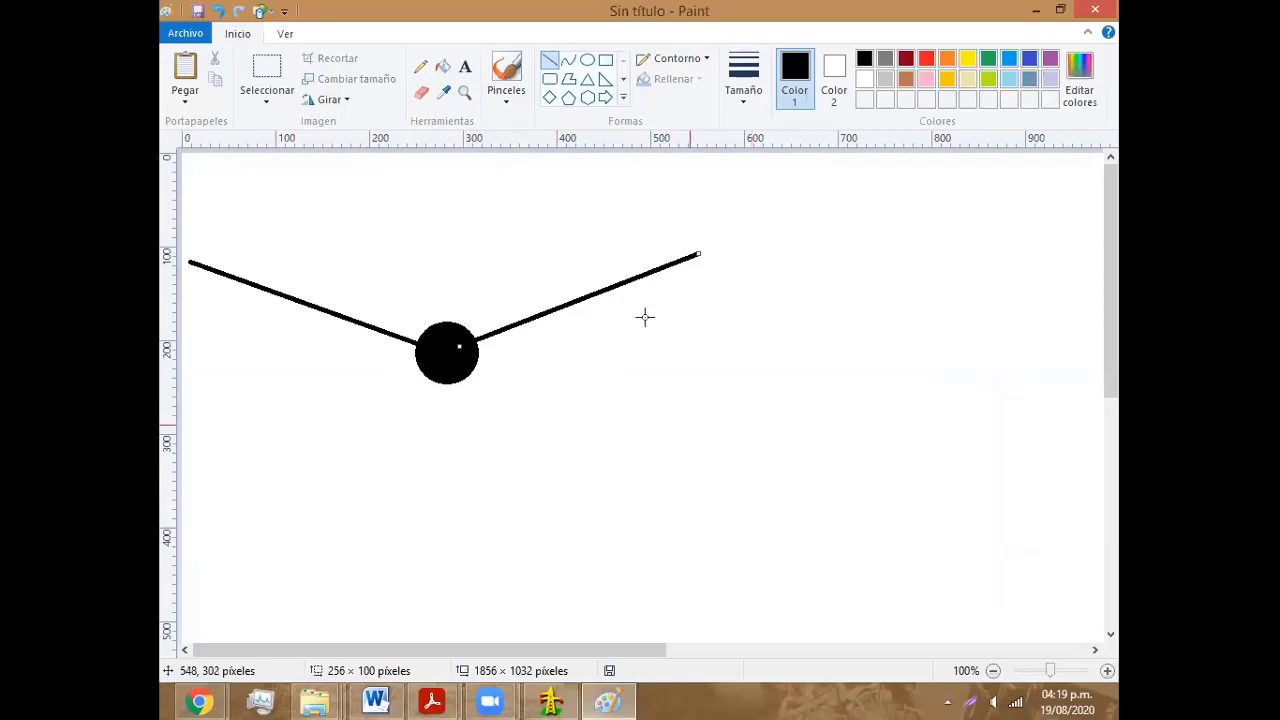
click(532, 447)
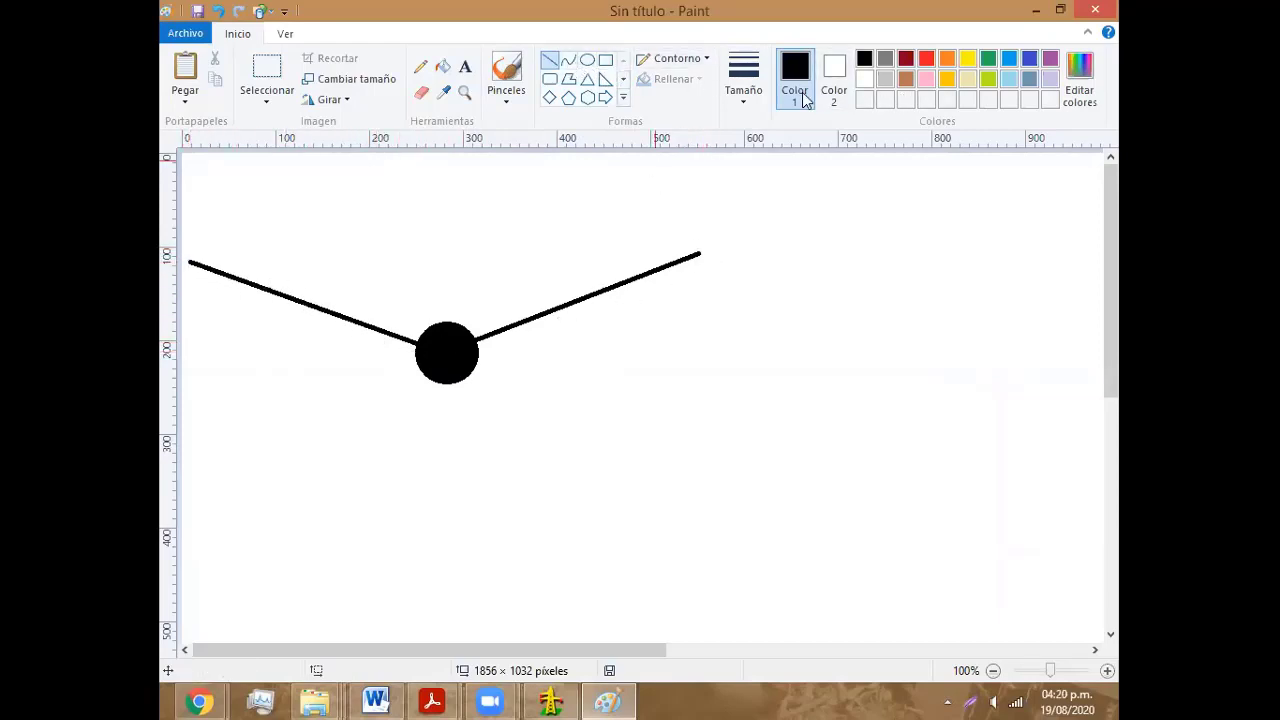
Step: Draw a thinnest-width horizontal reference line through the circle
click(757, 104)
click(785, 130)
drag(243, 359, 735, 358)
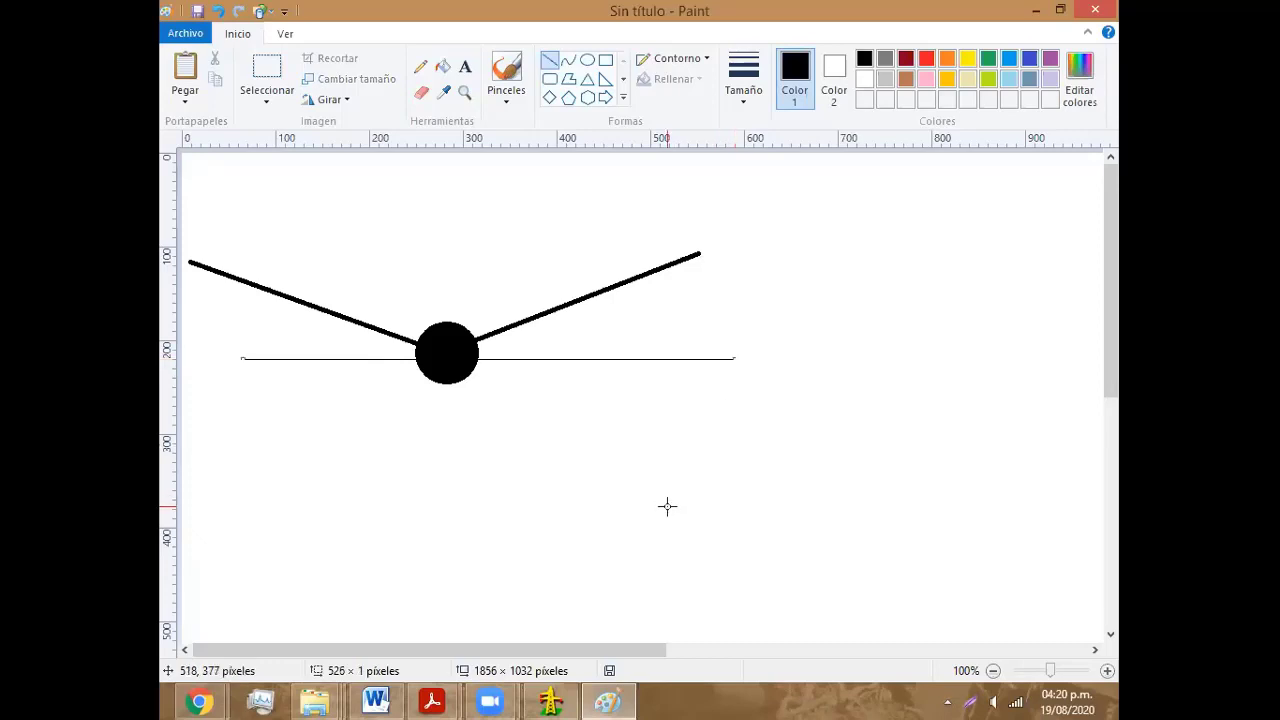
click(588, 224)
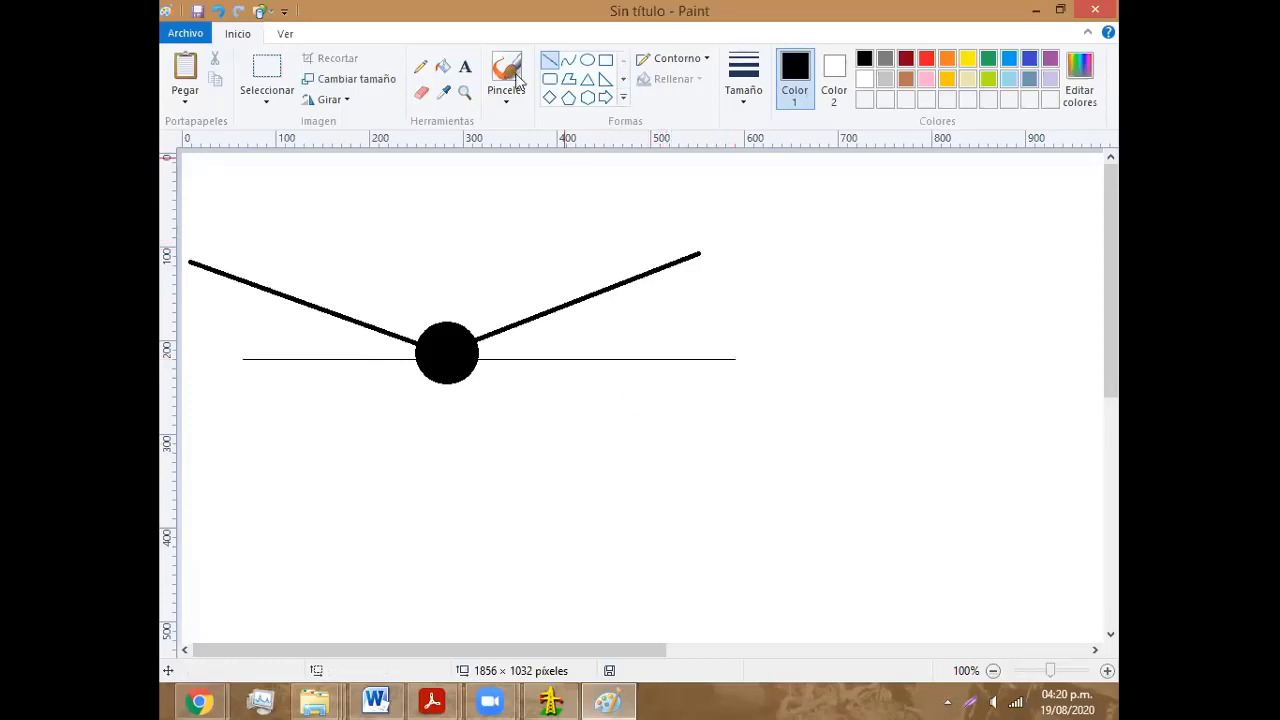
Step: Add 'a/2' text labels on the right and left sides of the circle
click(465, 67)
click(490, 340)
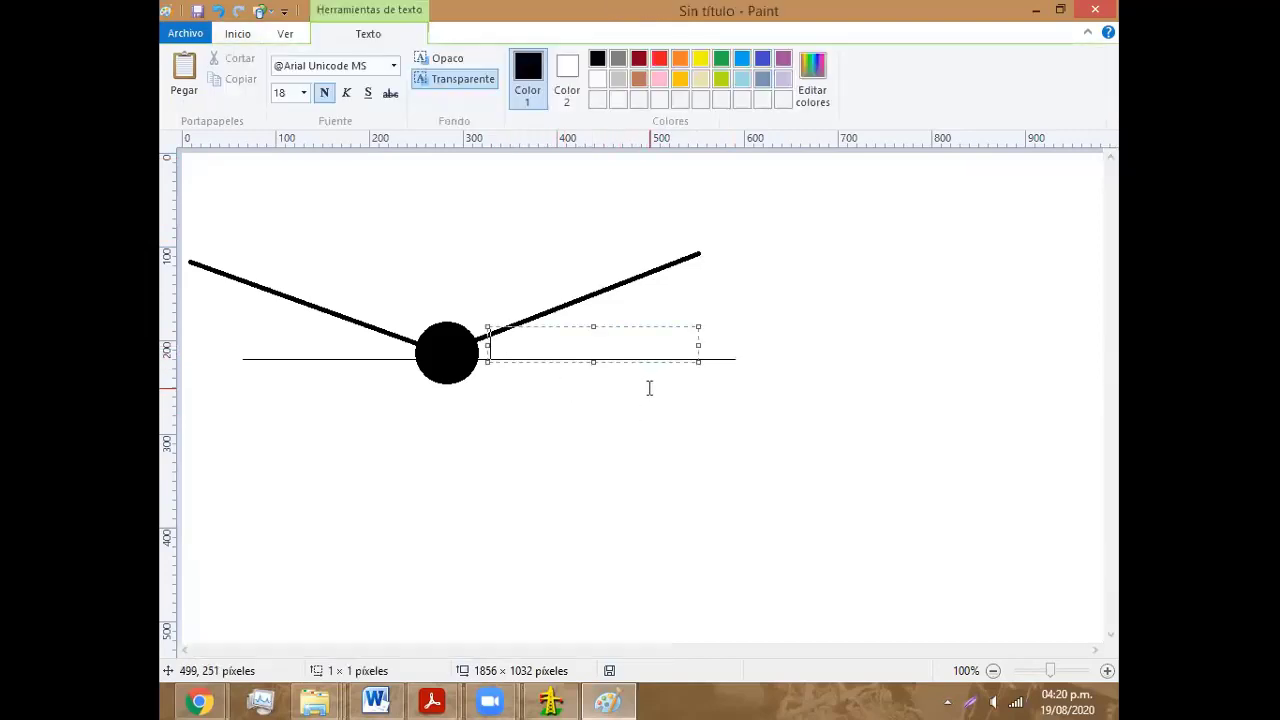
text(a/2)
click(386, 343)
click(357, 343)
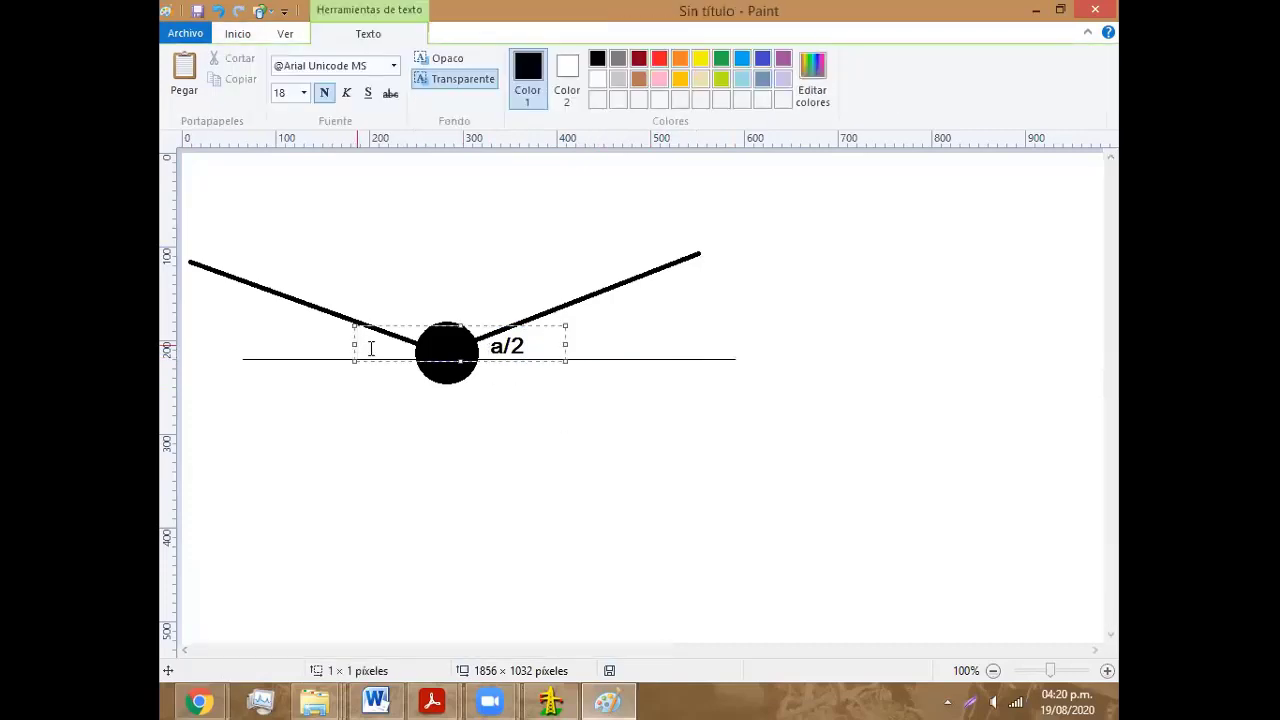
text(a)
text(/2)
click(451, 481)
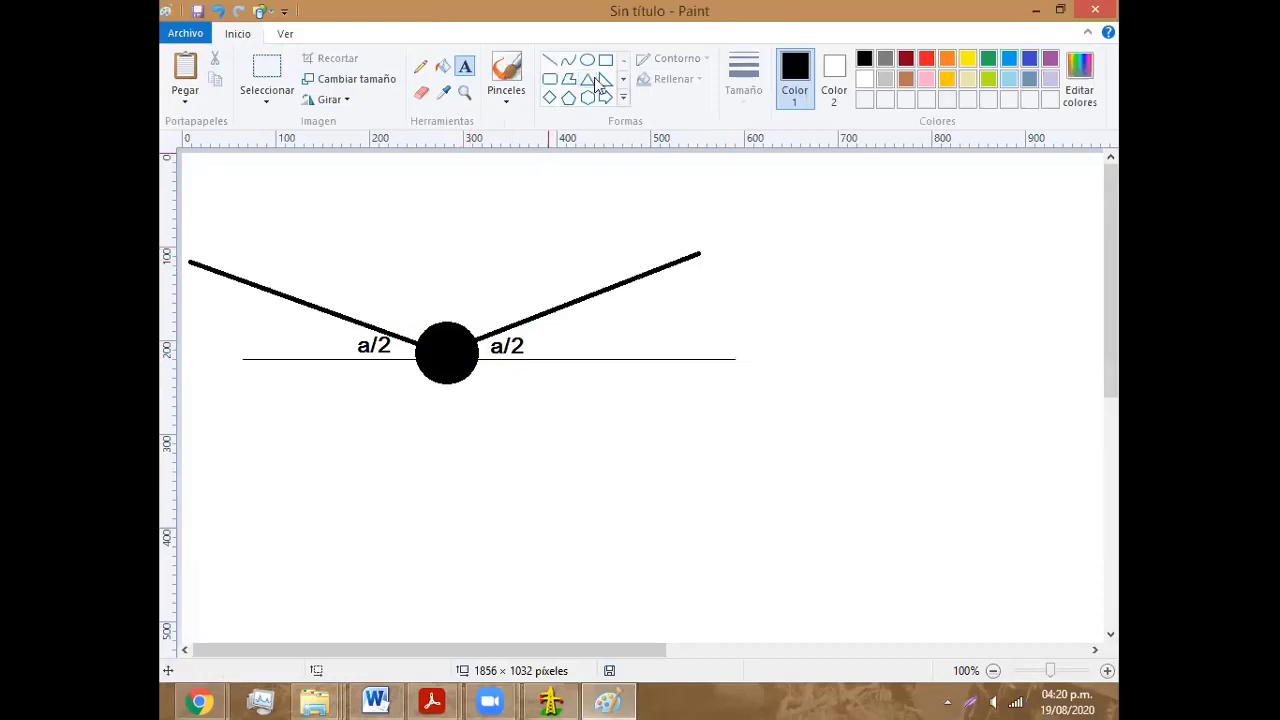
Step: Draw green upward arrows under the right and left cables
click(623, 97)
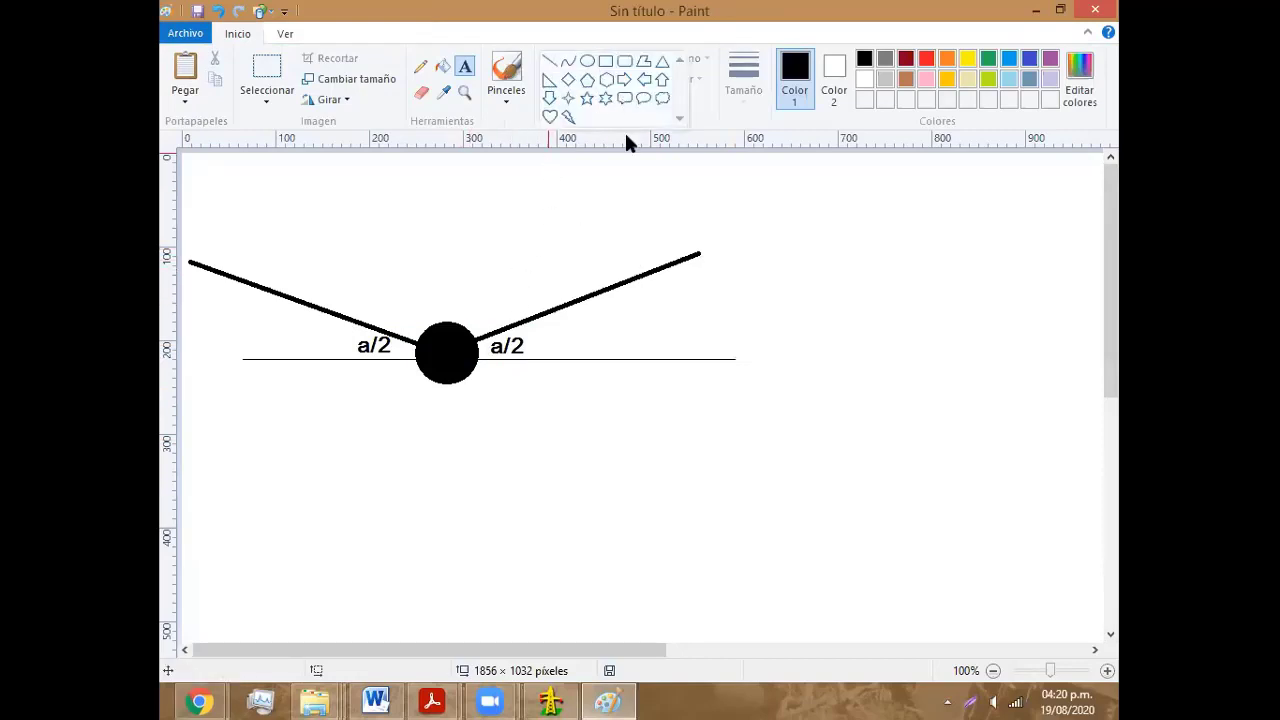
click(662, 79)
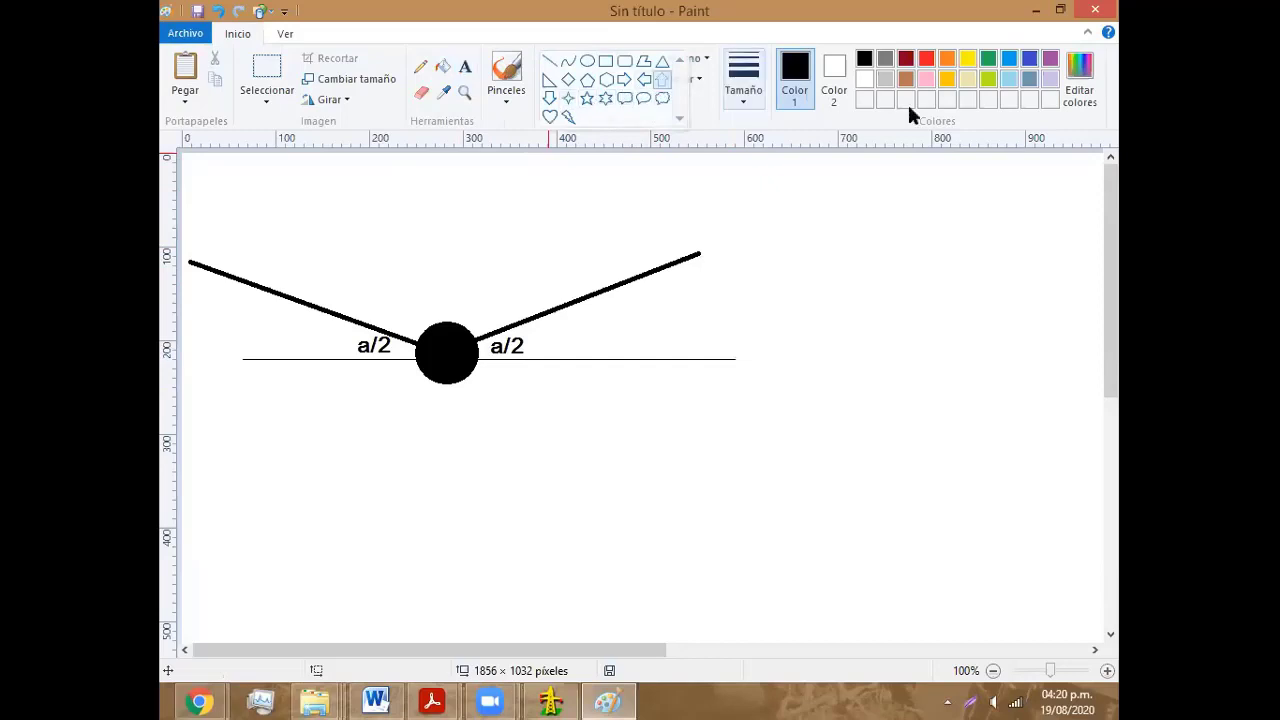
click(988, 58)
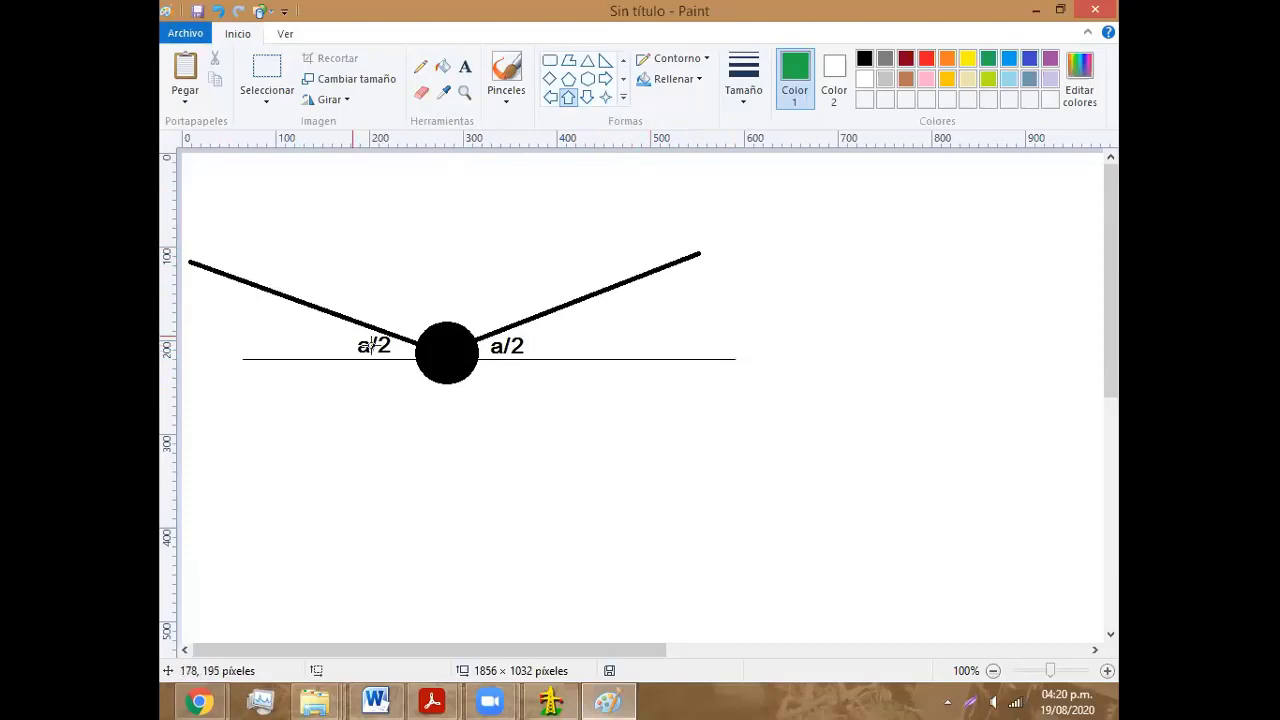
drag(630, 359, 652, 280)
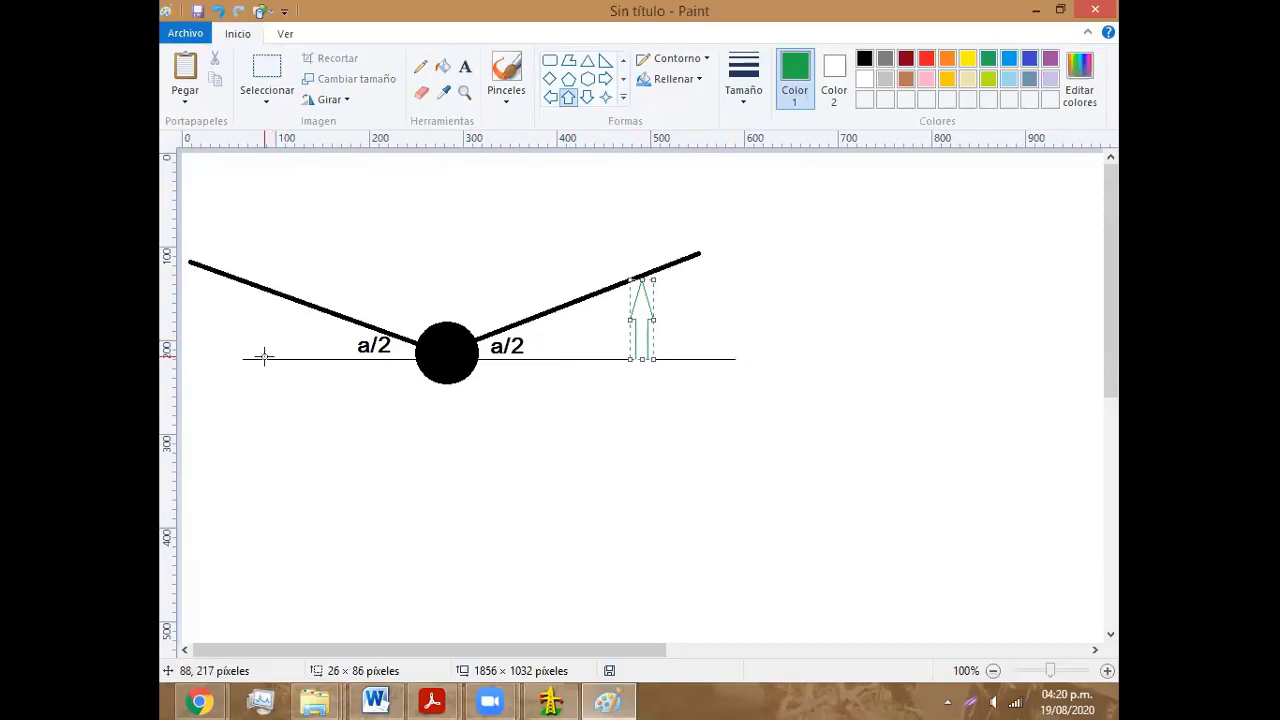
drag(264, 358, 280, 292)
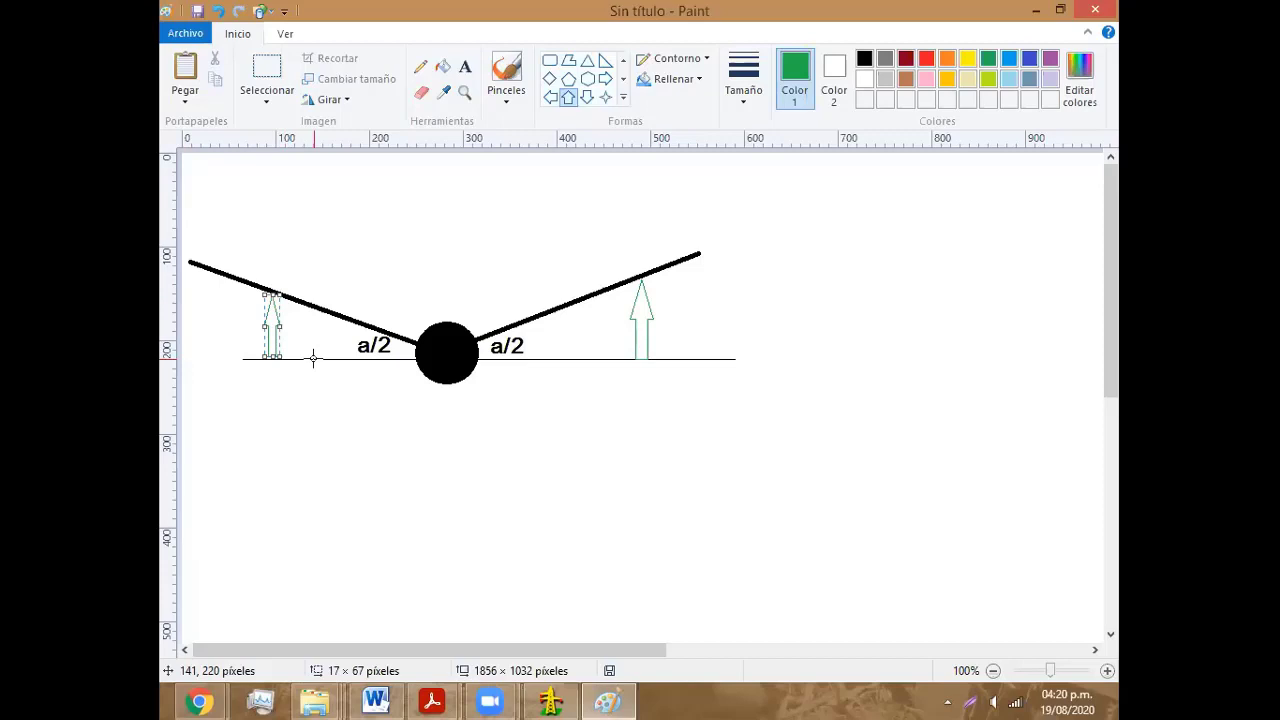
click(483, 462)
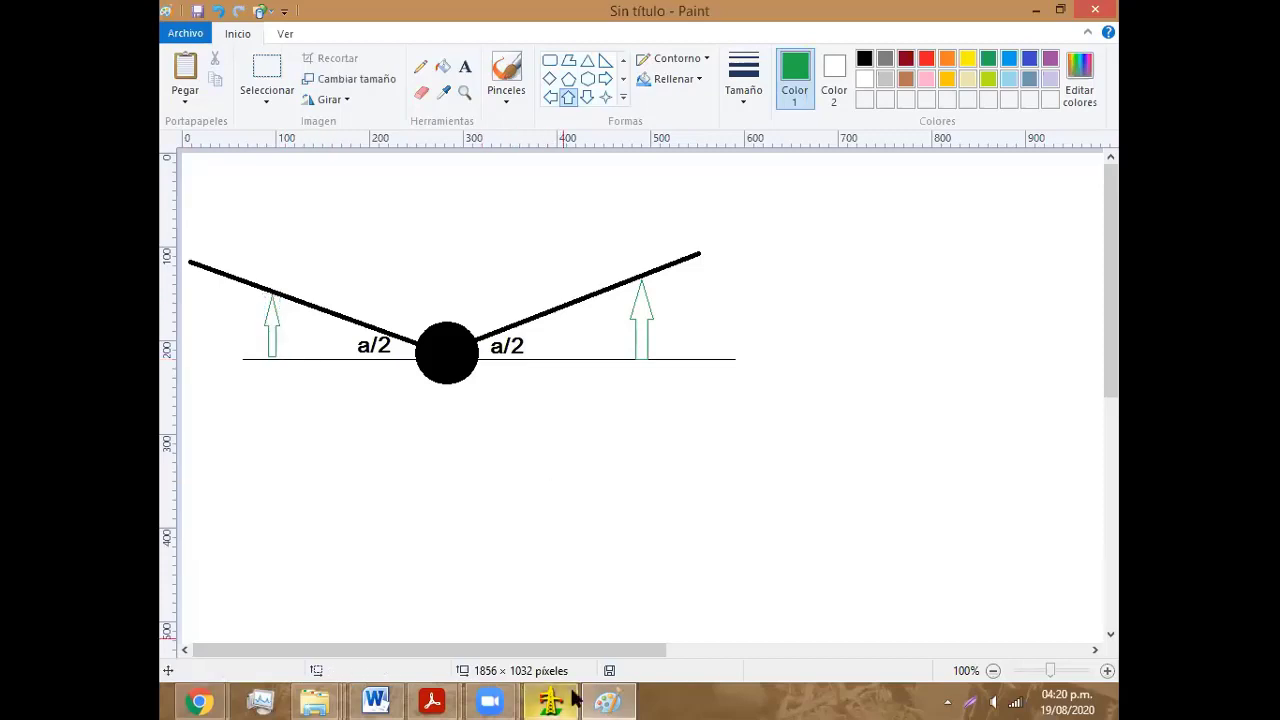
click(440, 700)
Step: Show the MDM006 PDF scrolled to the F_T total transverse load formula
click(495, 653)
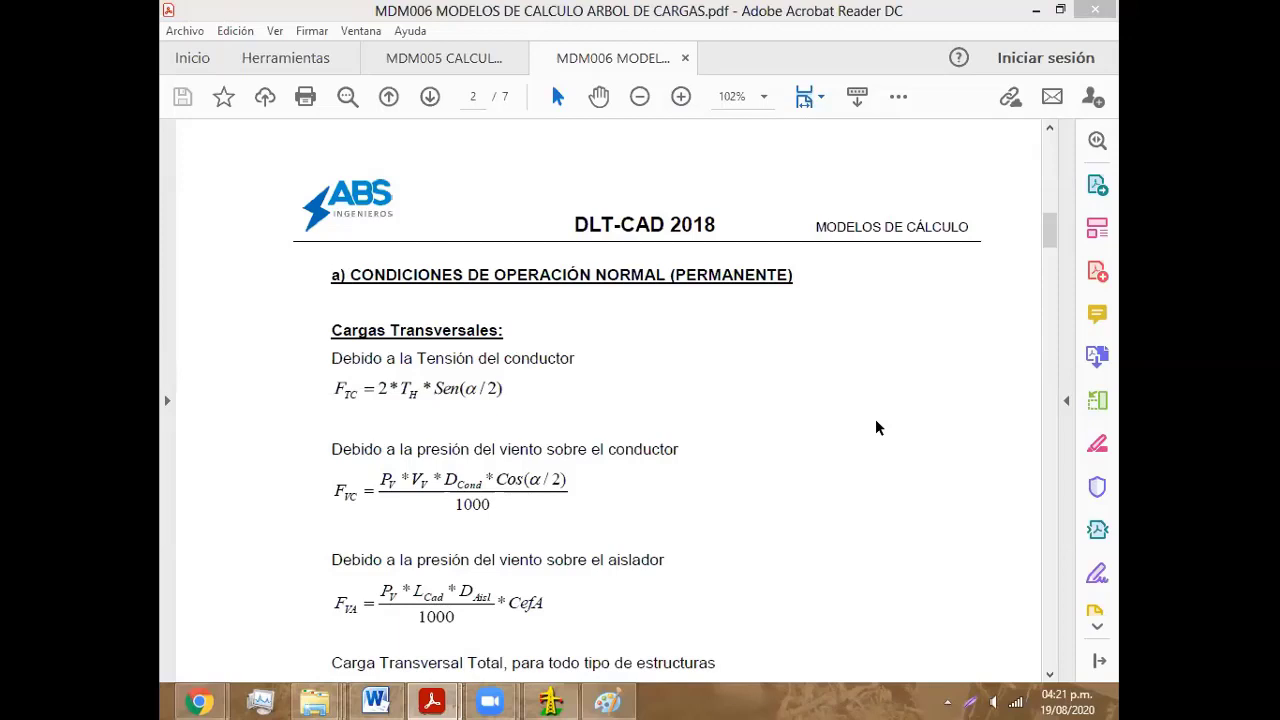
scroll(875, 420, down, 2)
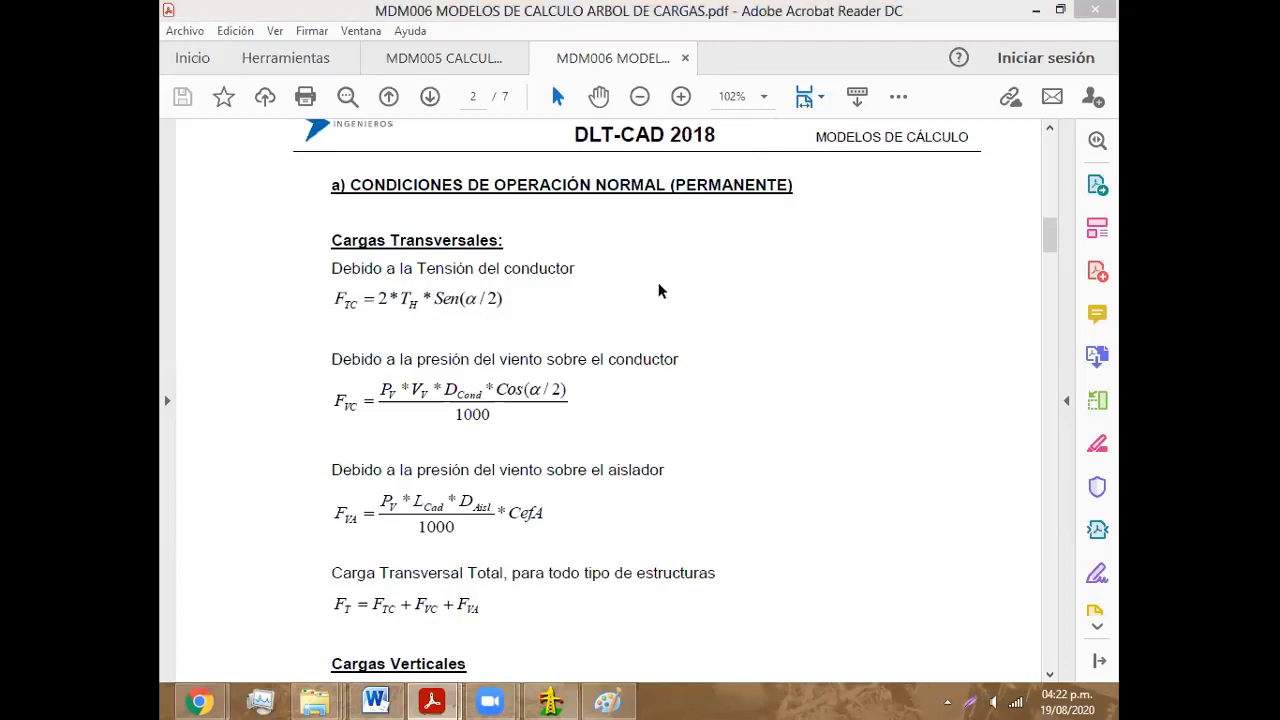
Step: Back in Paint, draw a thin black straight line running down-right from the circle
click(607, 698)
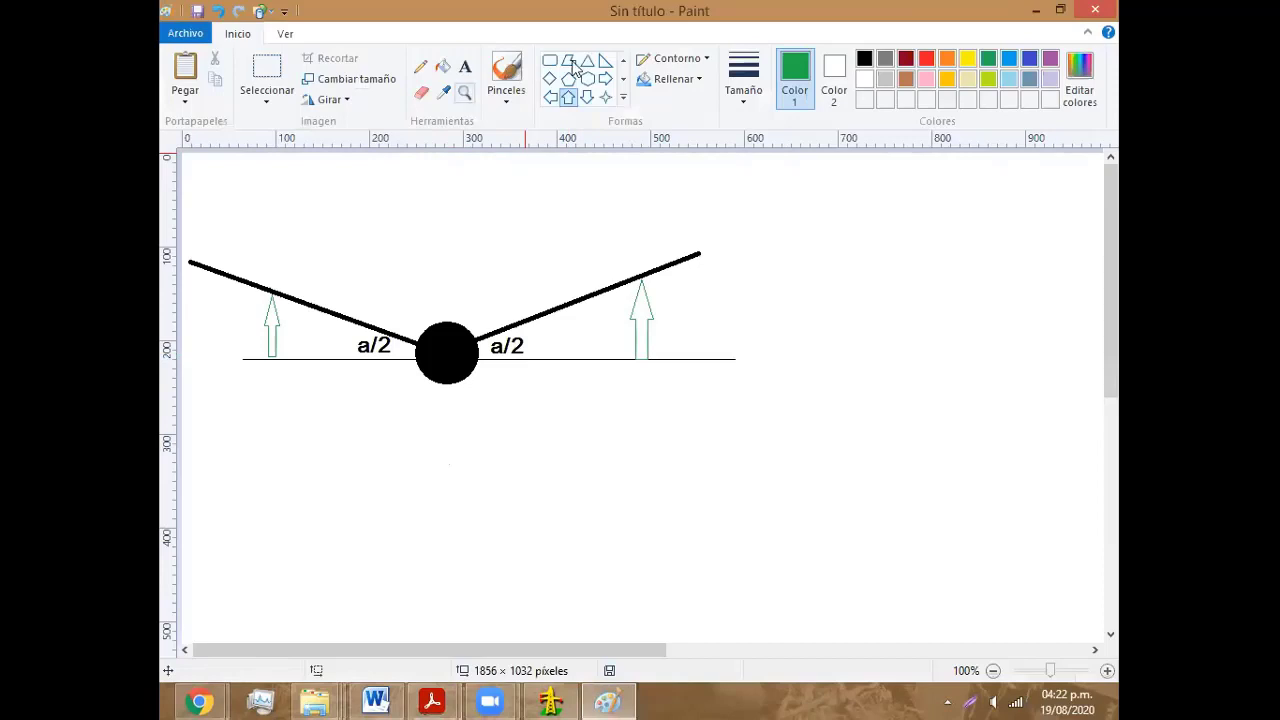
click(442, 66)
click(445, 91)
click(743, 78)
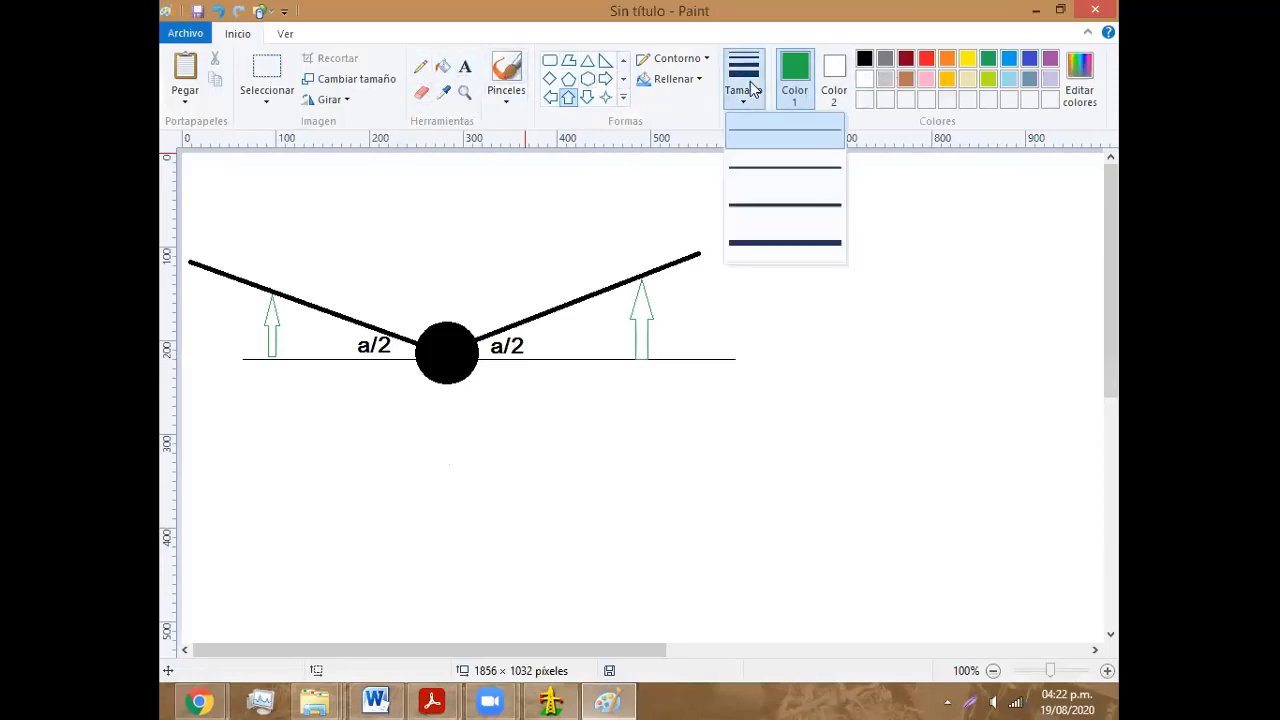
click(798, 180)
click(865, 60)
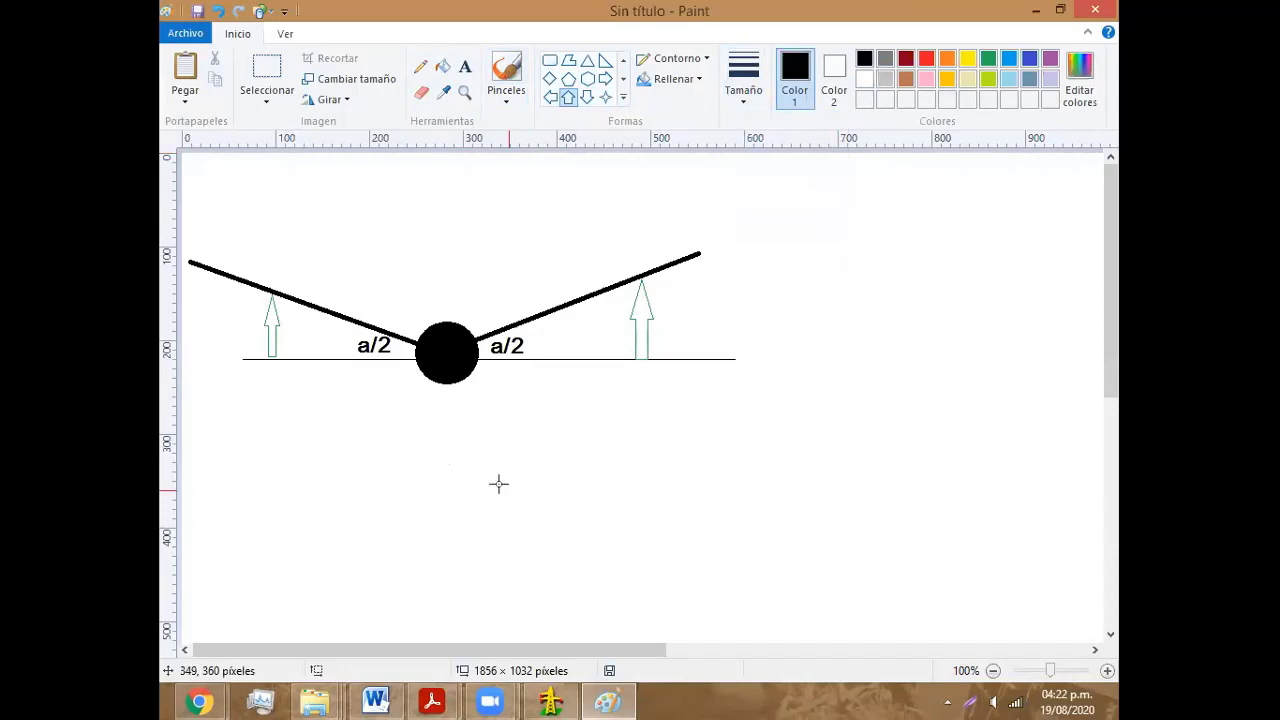
drag(437, 347, 586, 423)
key(Escape)
click(623, 97)
click(549, 61)
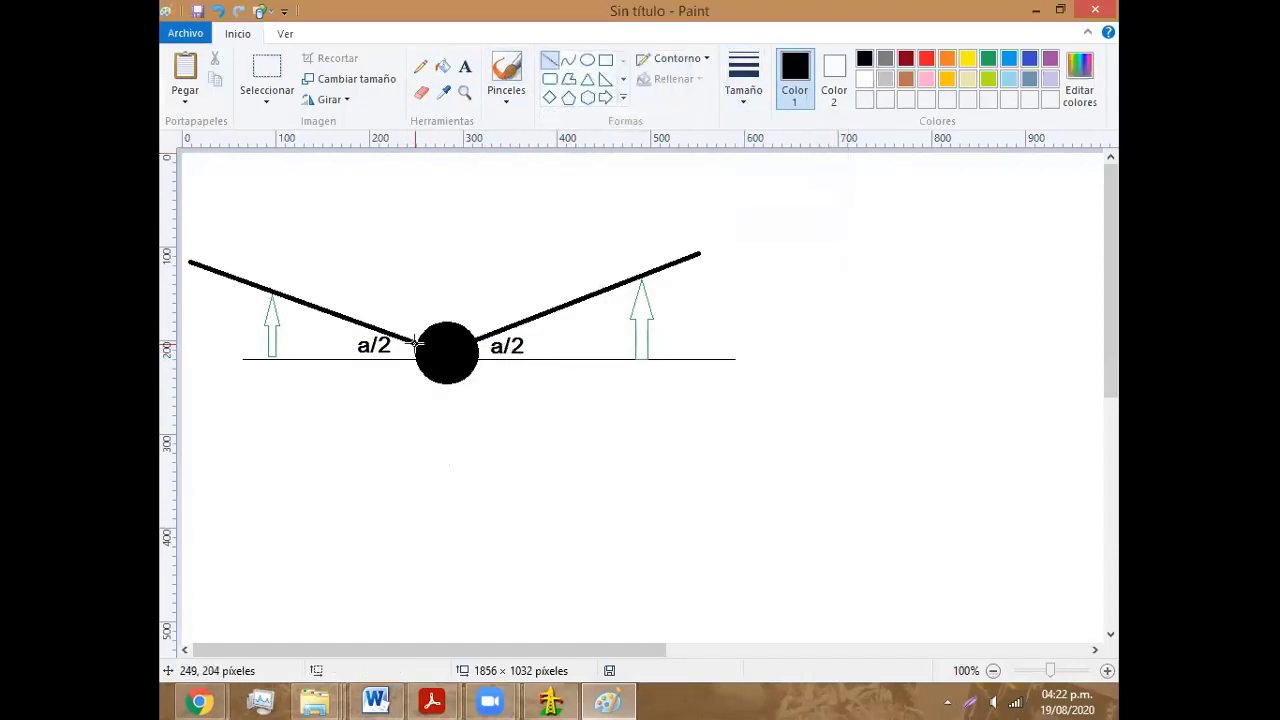
drag(474, 369, 808, 498)
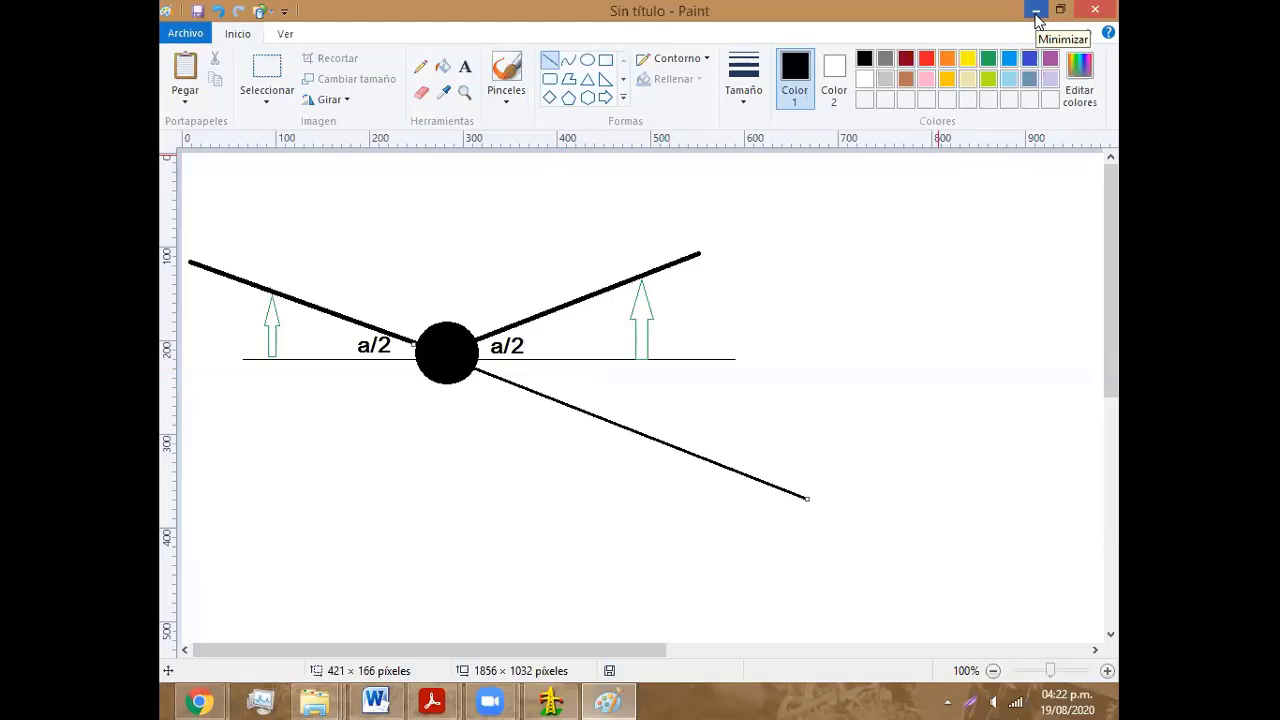
click(551, 700)
Step: In plan view, turn on Ángulos de Deflexión in Configuración Planta > Gráficos
click(346, 37)
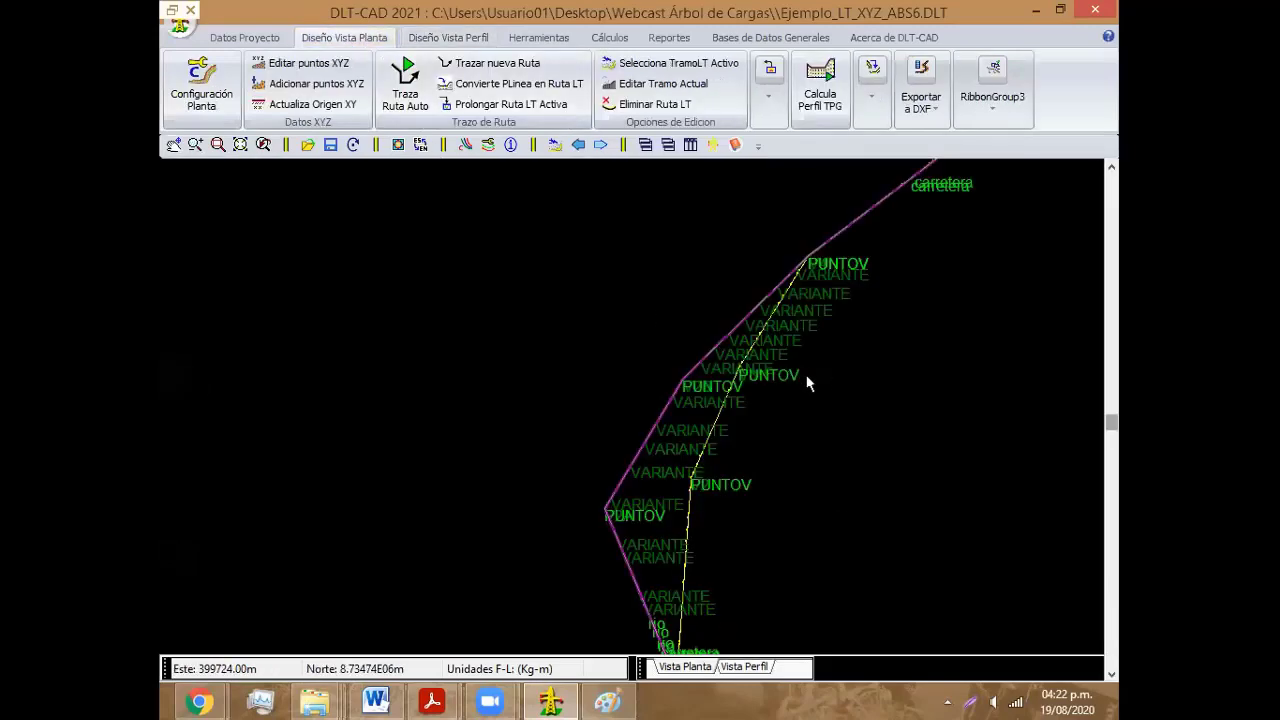
scroll(899, 331, up, 5)
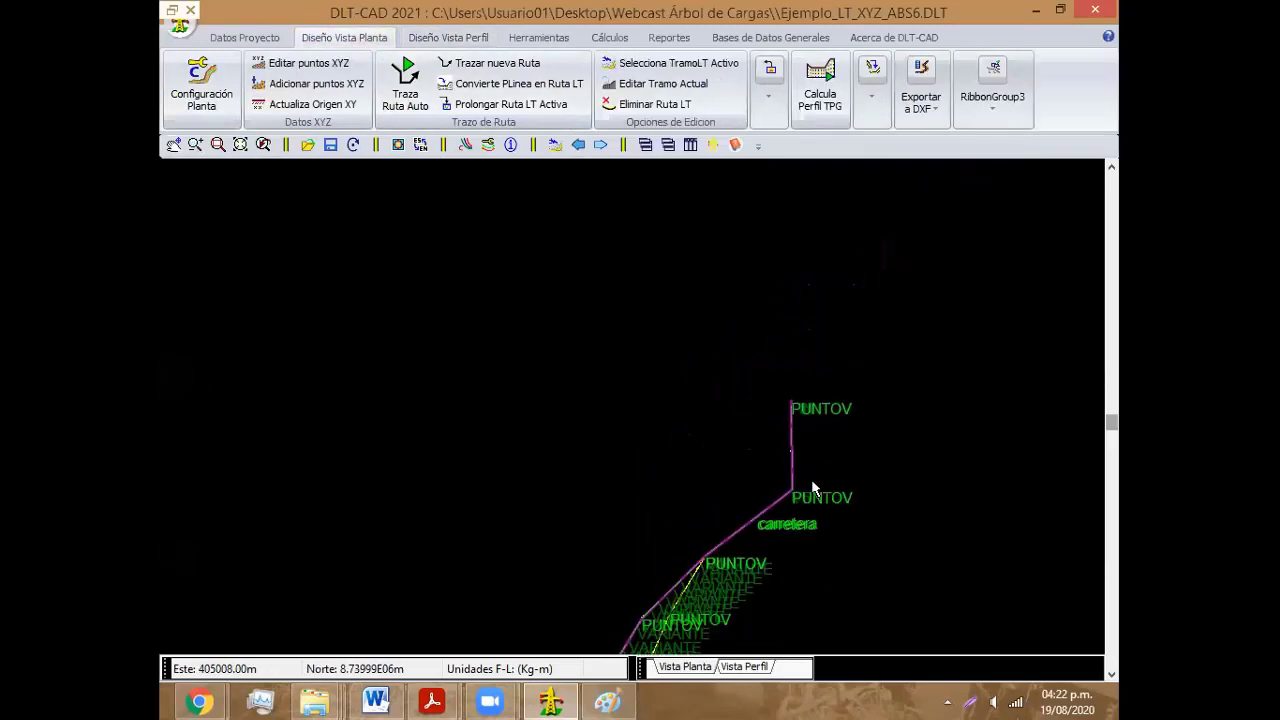
scroll(828, 550, up, 3)
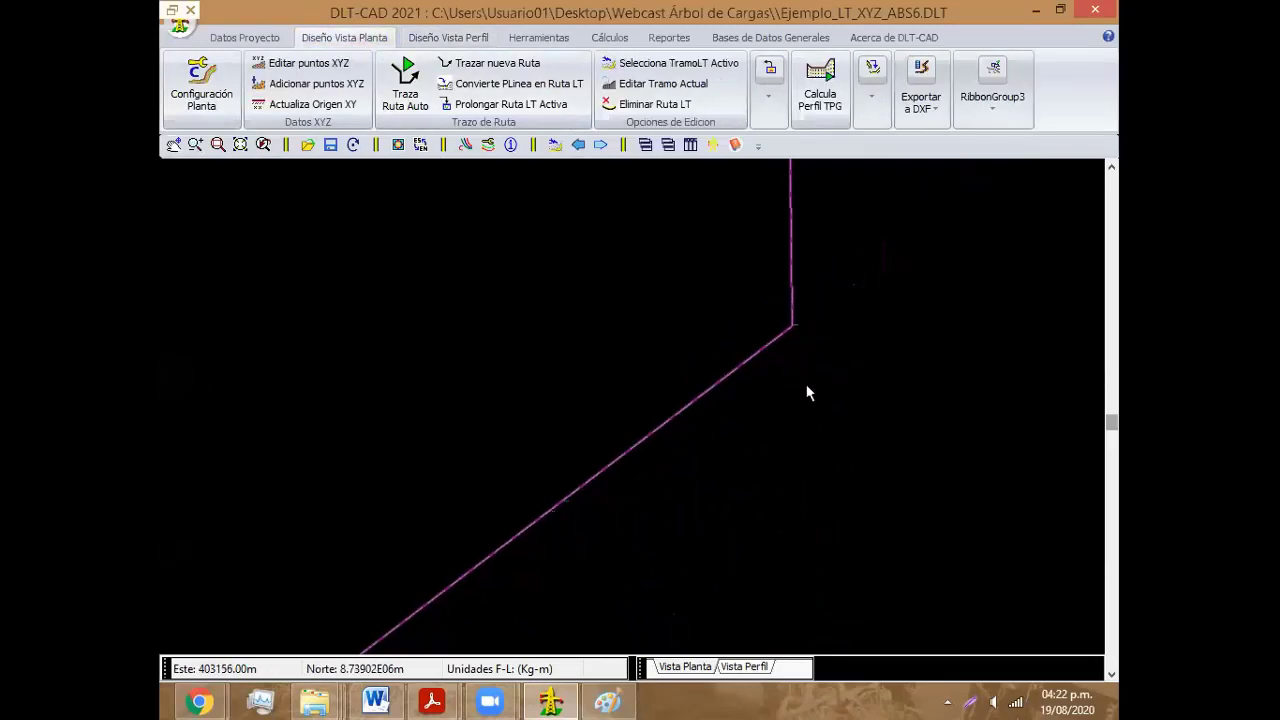
scroll(704, 374, down, 1)
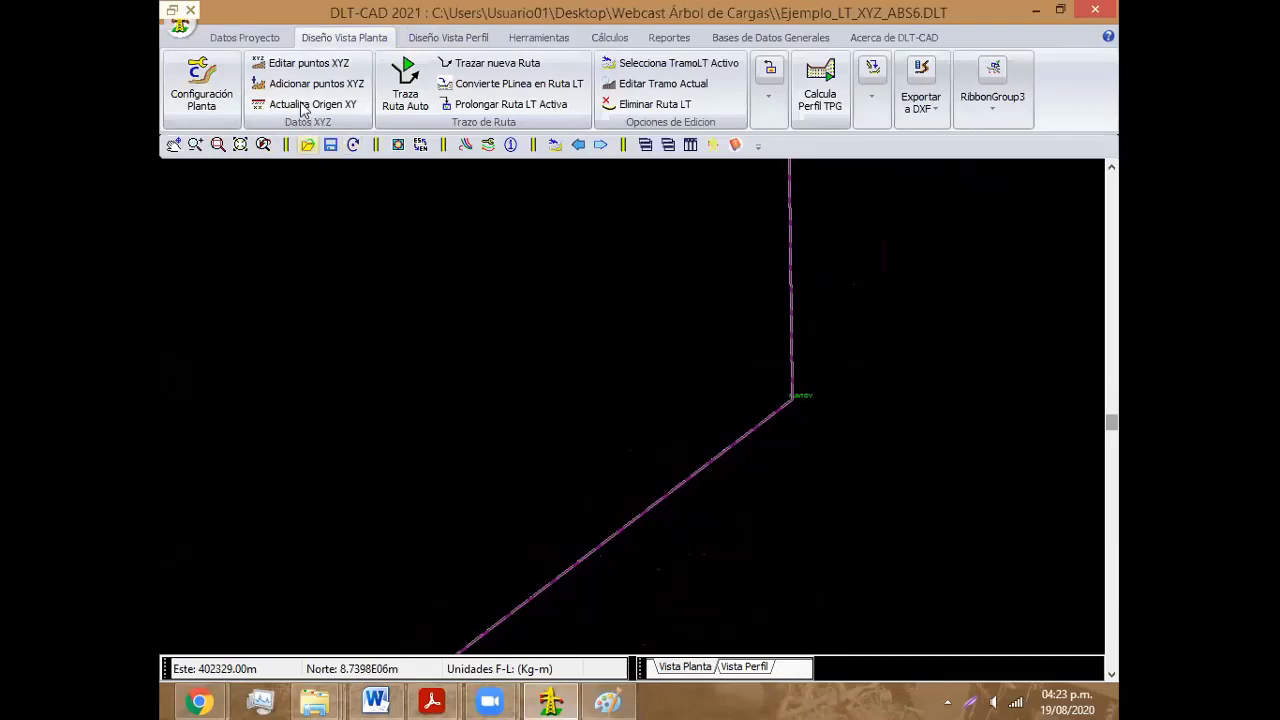
click(201, 85)
click(595, 157)
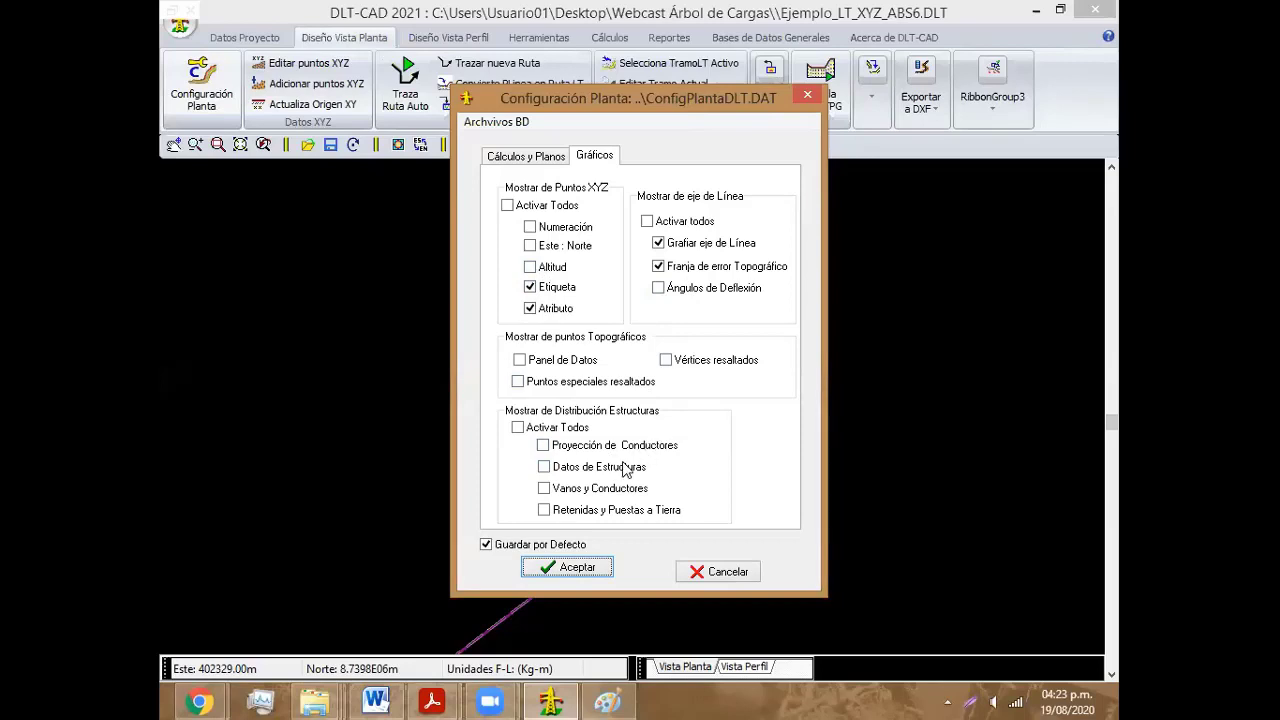
click(700, 290)
click(588, 580)
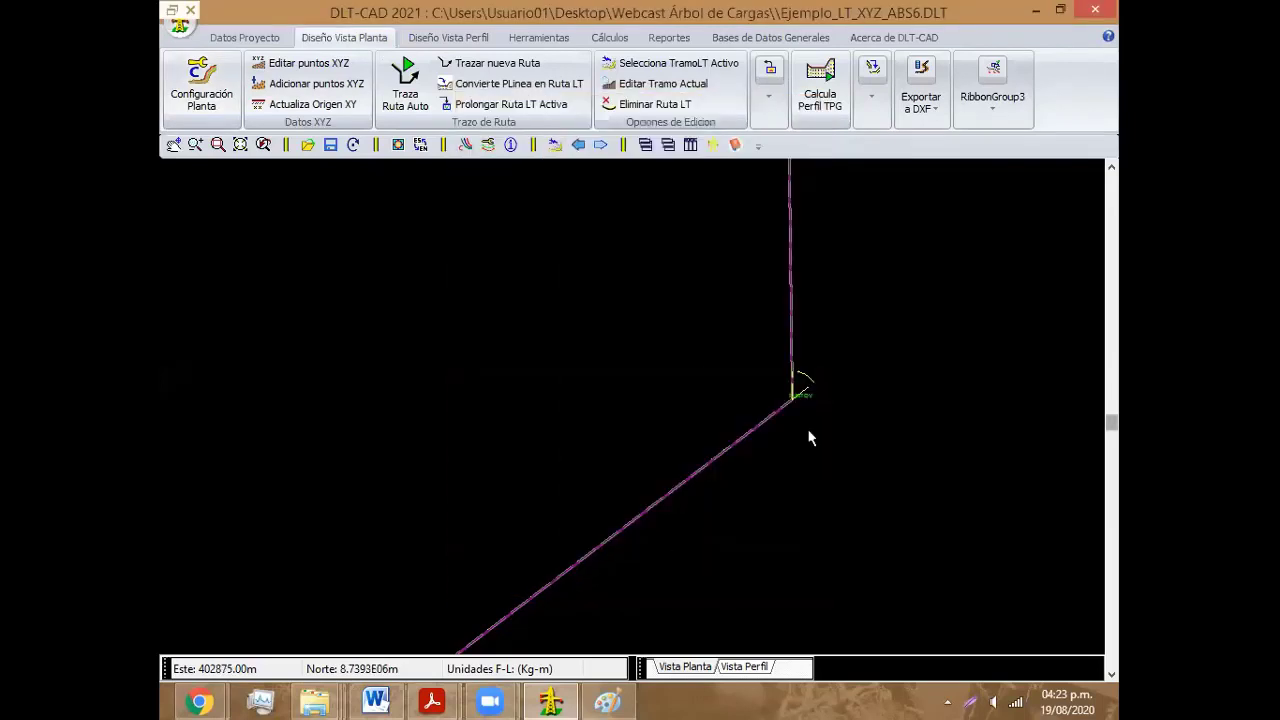
Step: Zoom to the PUNTOV vertex's 53°29'14.16" deflection angle, then return to profile view
scroll(787, 393, up, 2)
scroll(770, 375, up, 1)
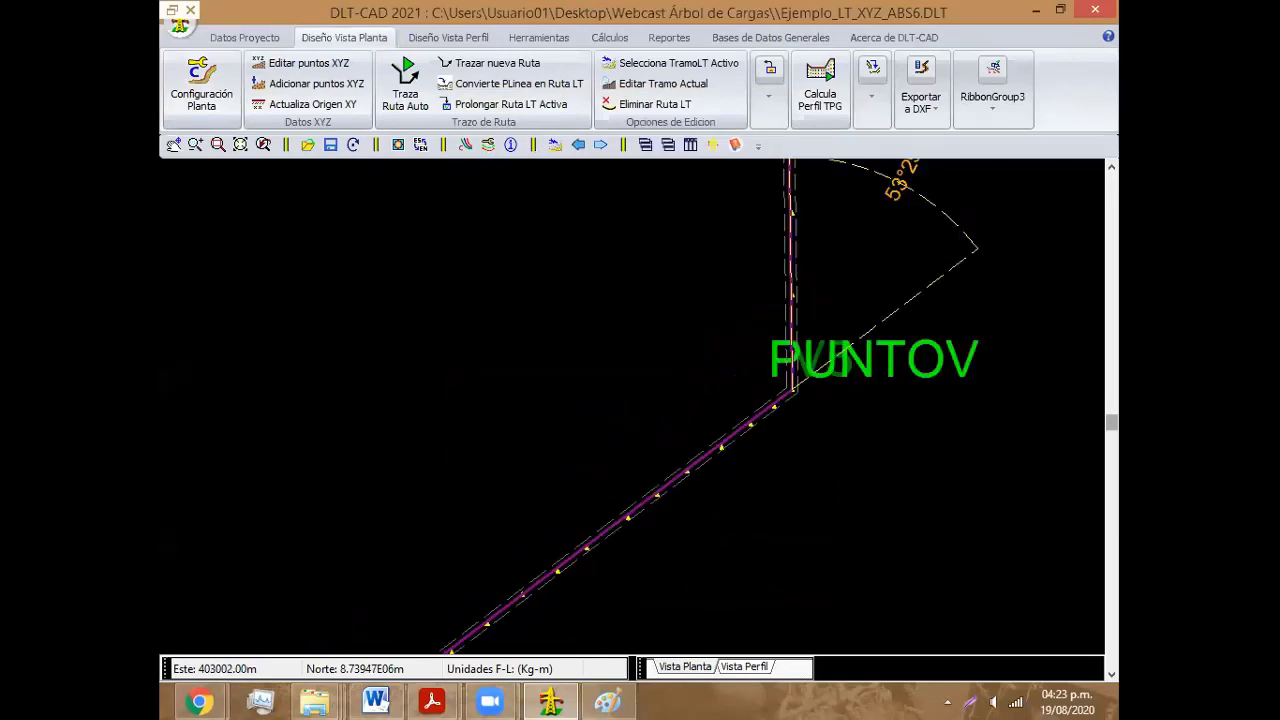
scroll(750, 370, up, 1)
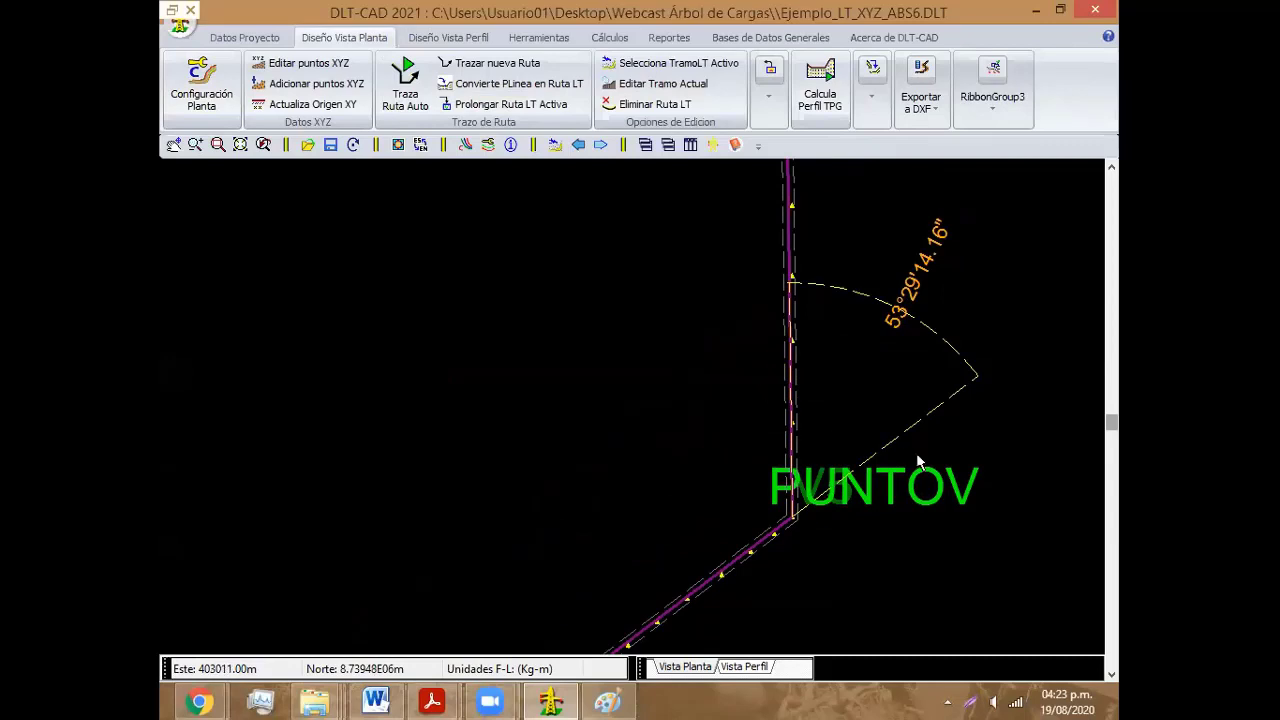
mouse_move(750, 385)
middle_down()
mouse_move(908, 379)
mouse_move(887, 476)
middle_up()
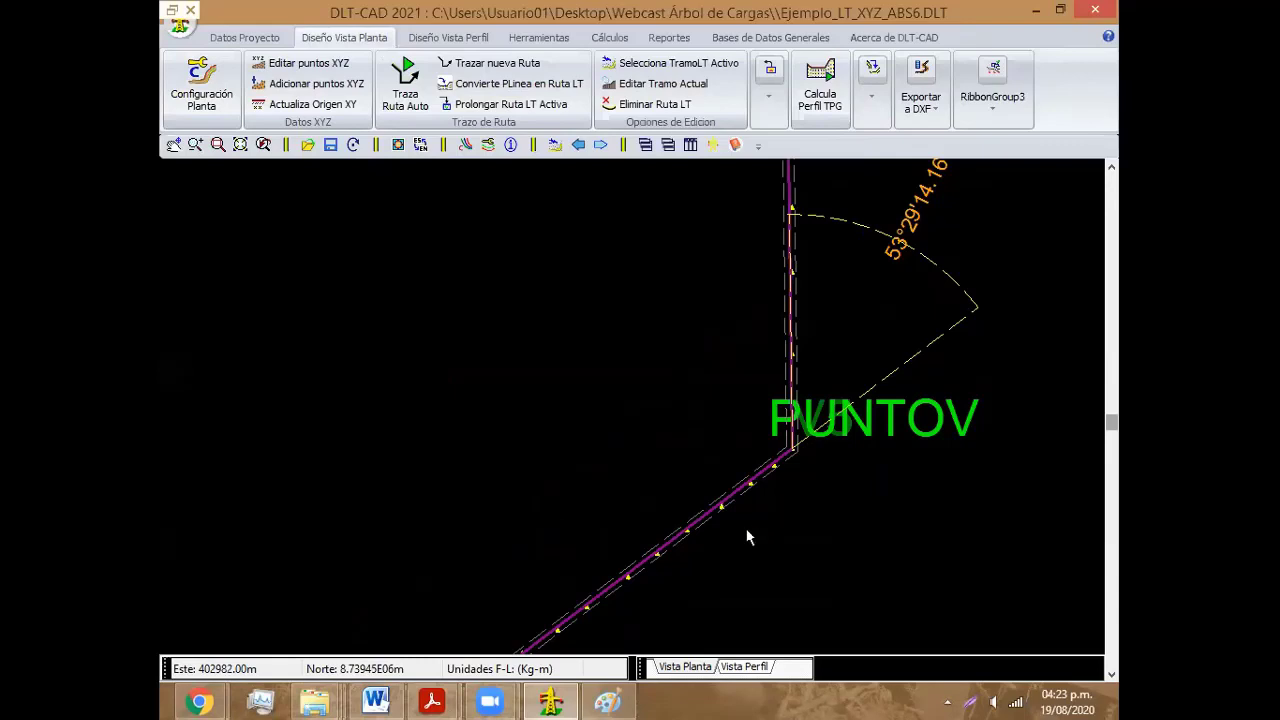
scroll(750, 495, down, 1)
scroll(766, 473, down, 1)
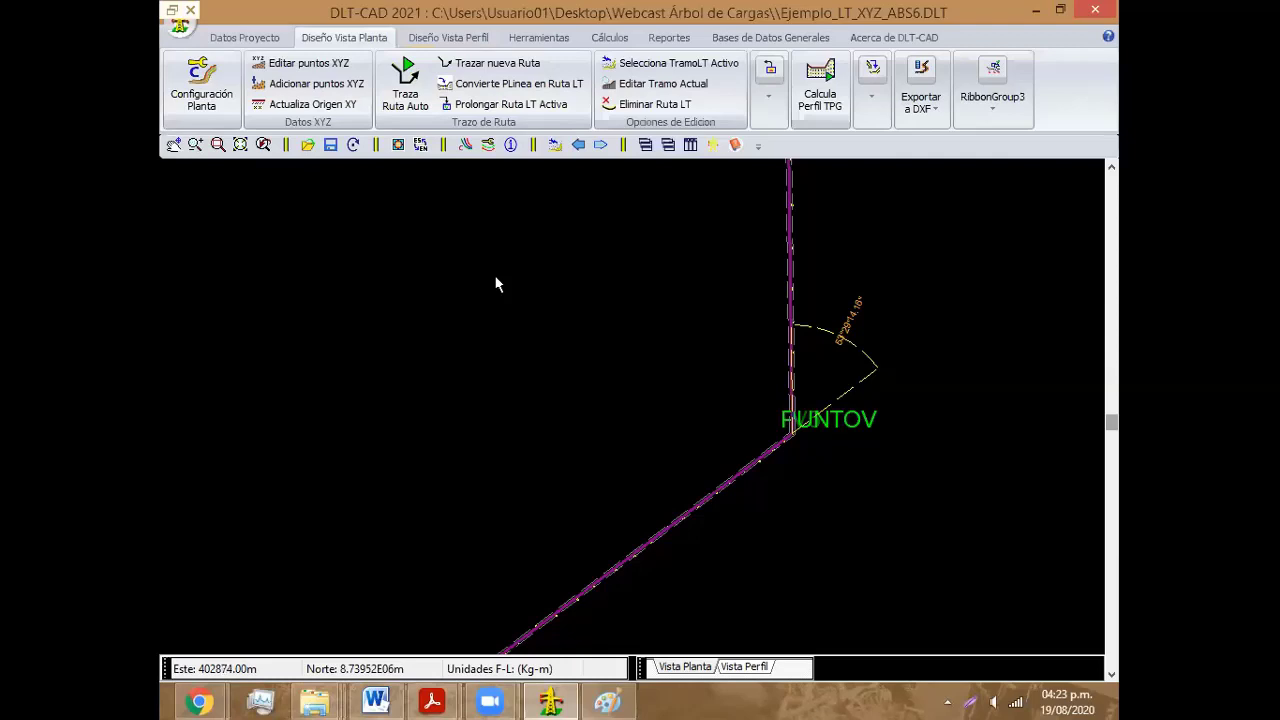
click(450, 38)
mouse_move(432, 701)
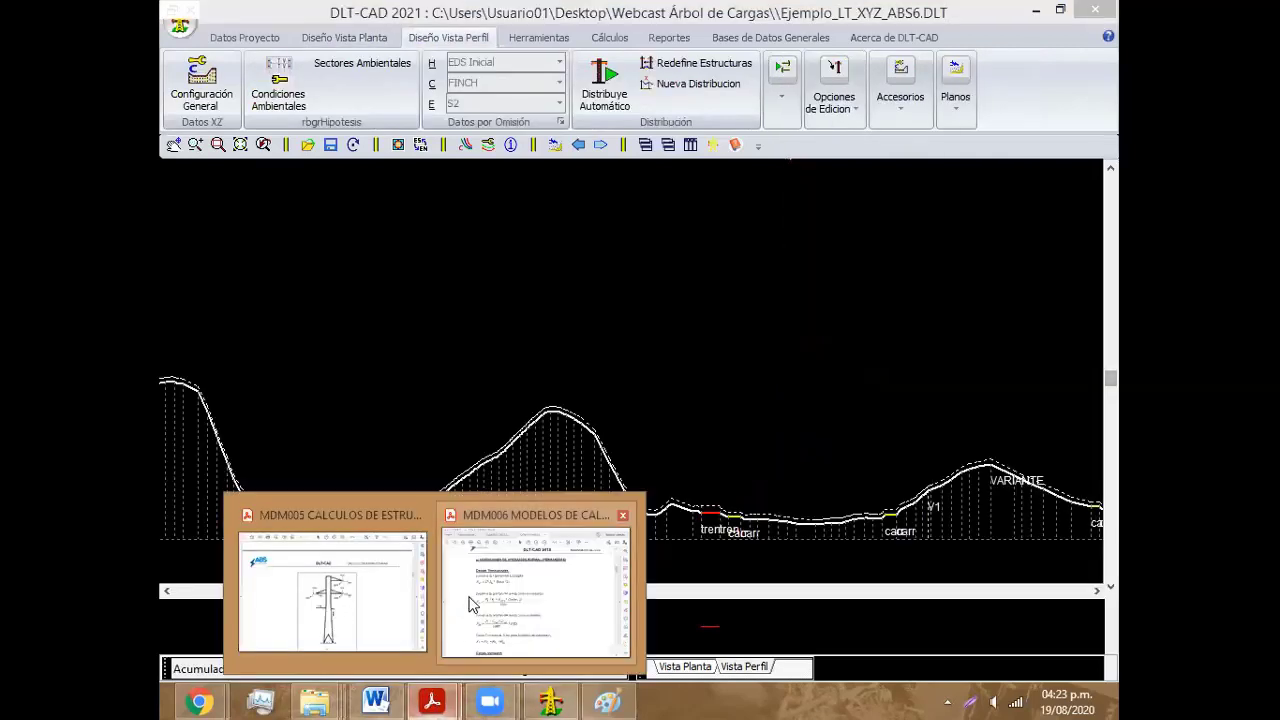
Step: Glance at the MDM006 transverse-load formulas, then return to the DLT-CAD terrain profile
click(473, 604)
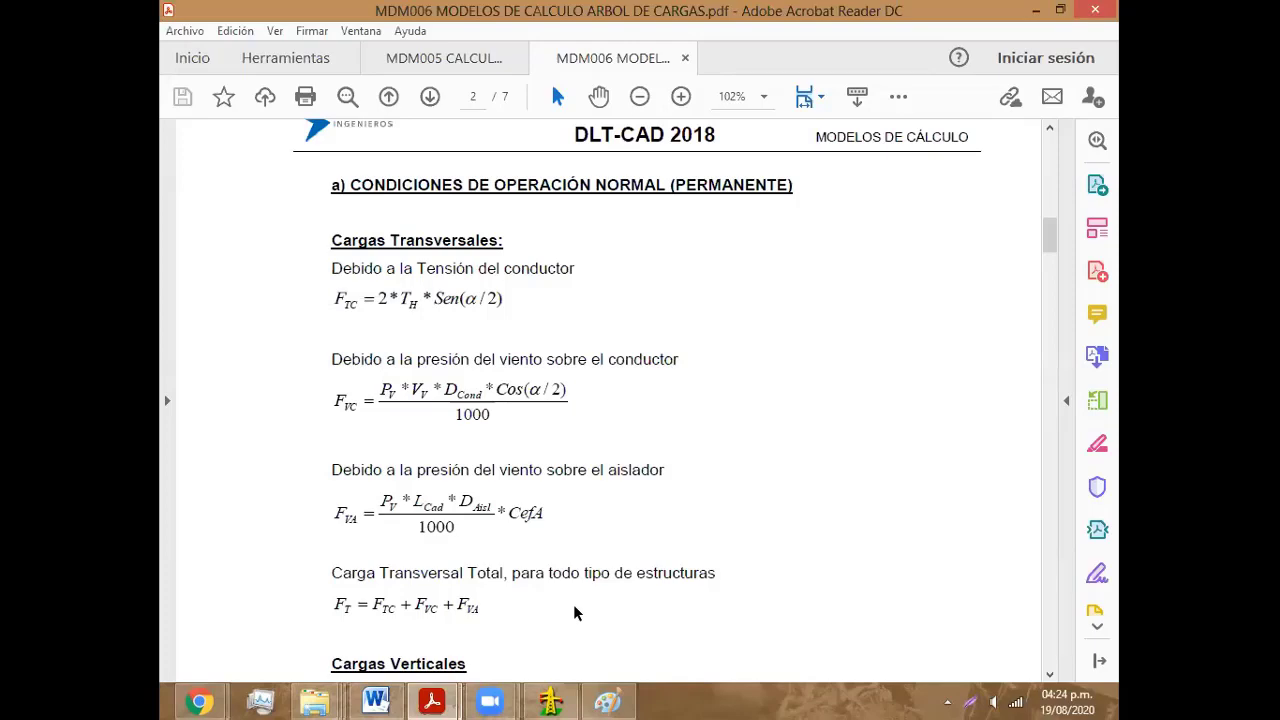
click(551, 701)
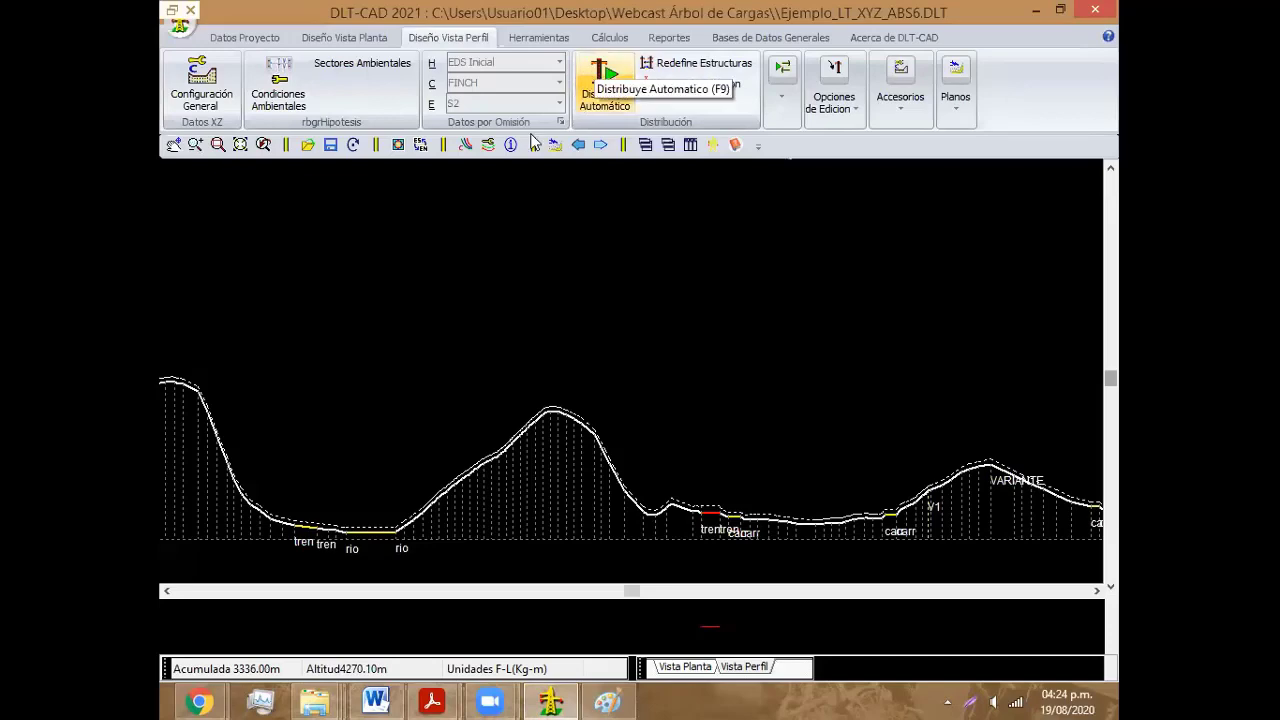
click(210, 100)
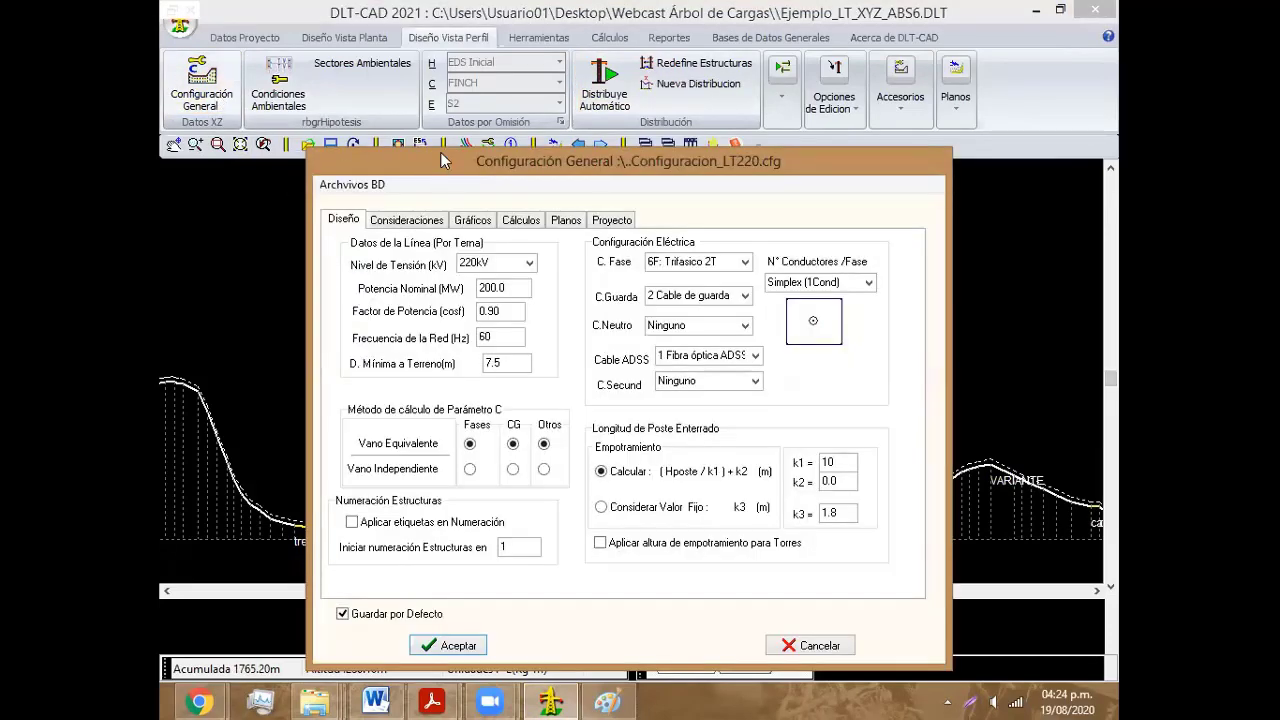
drag(443, 160, 428, 99)
click(508, 158)
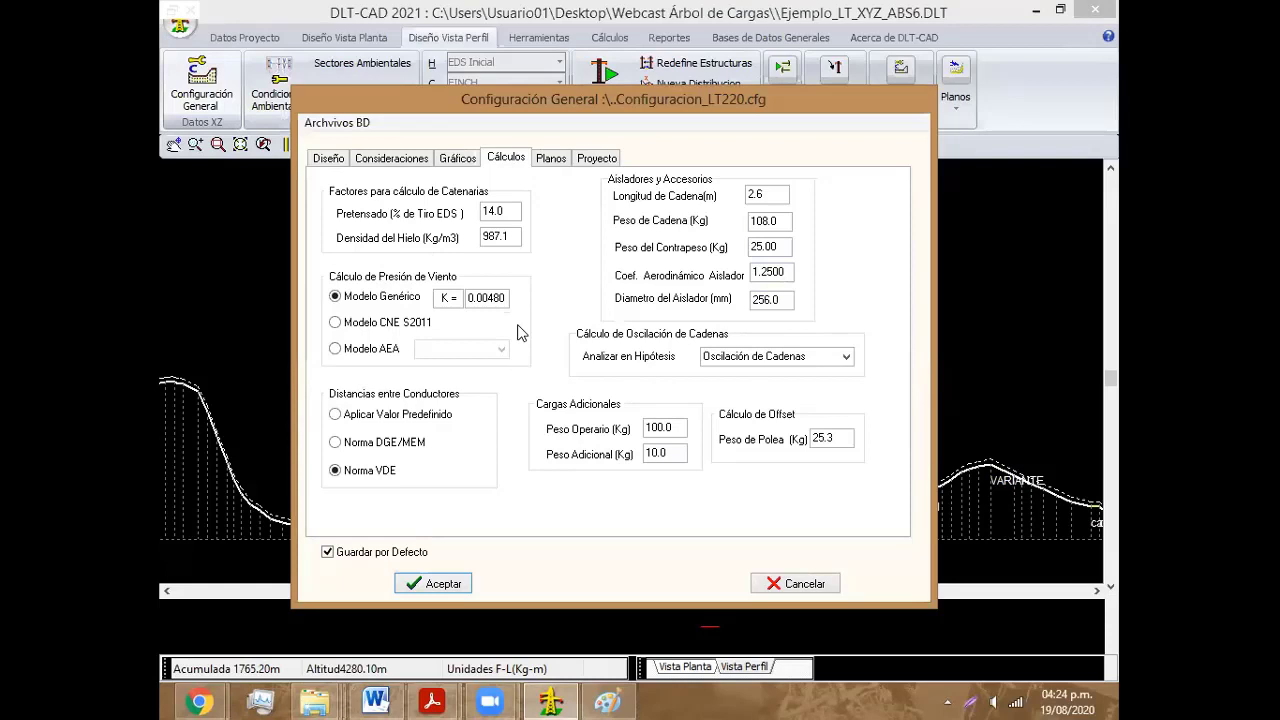
double_click(492, 300)
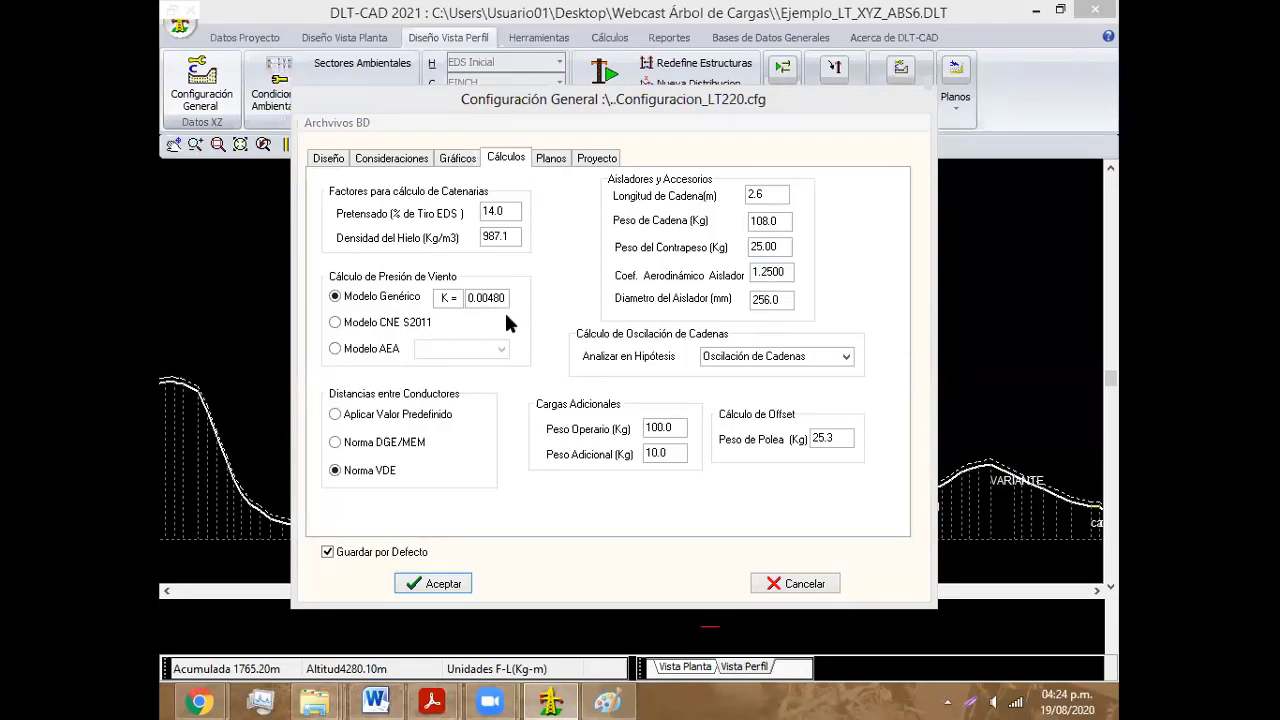
click(795, 582)
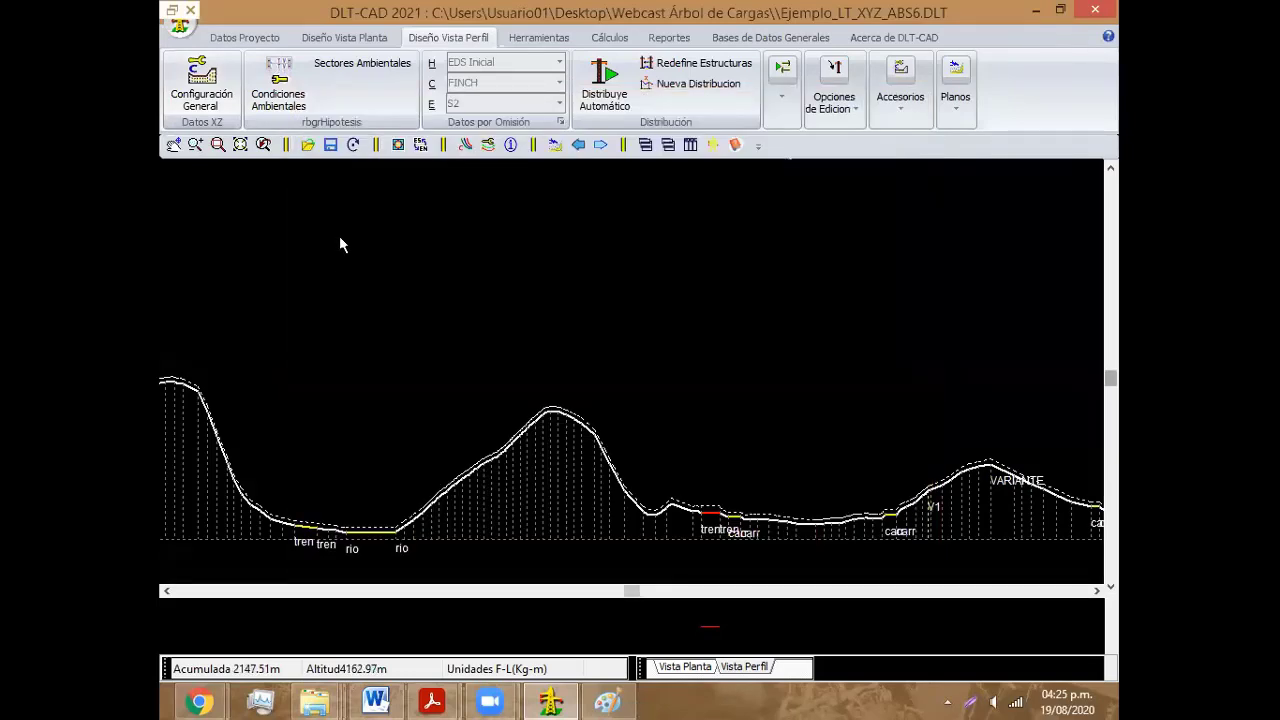
click(290, 92)
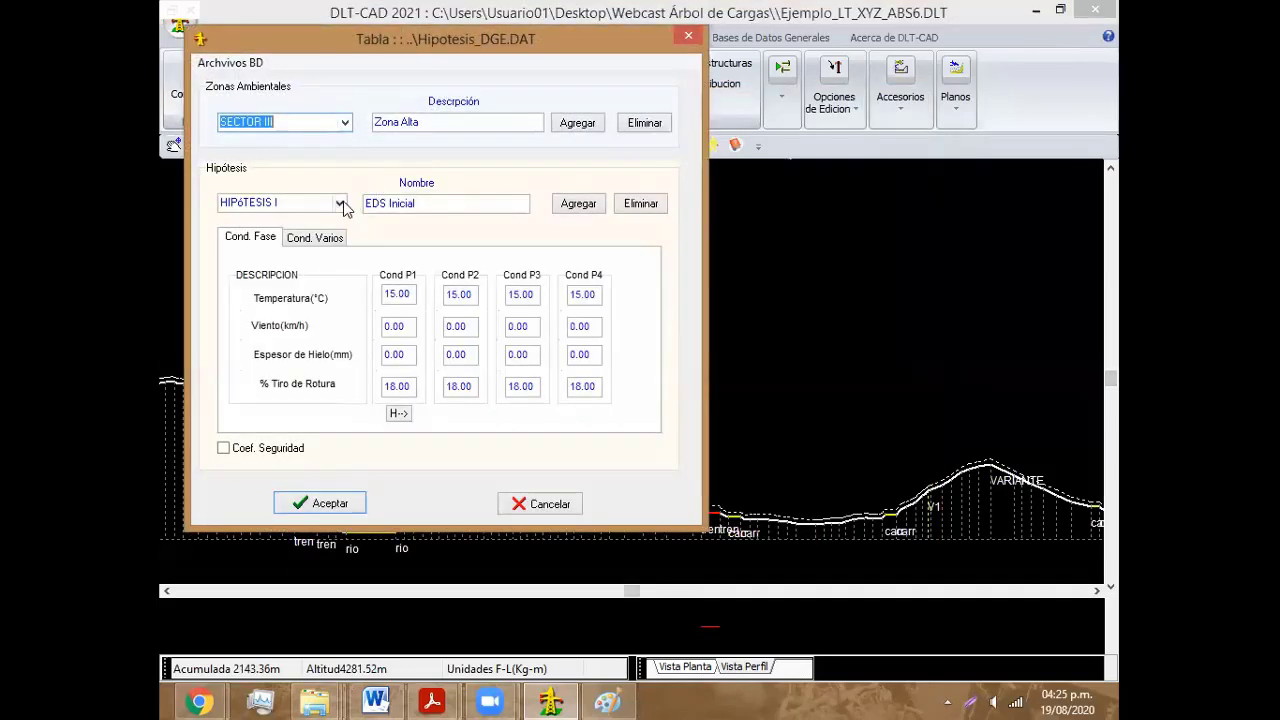
click(340, 204)
click(335, 241)
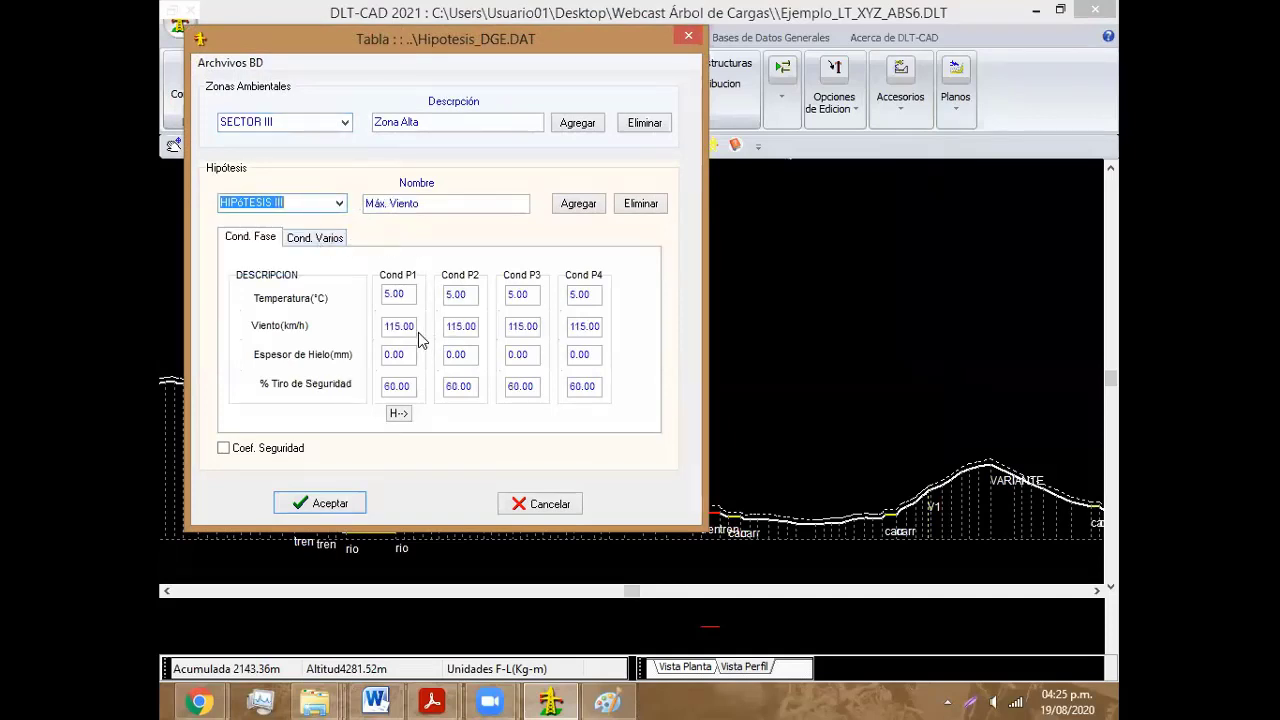
click(335, 122)
click(330, 148)
click(339, 204)
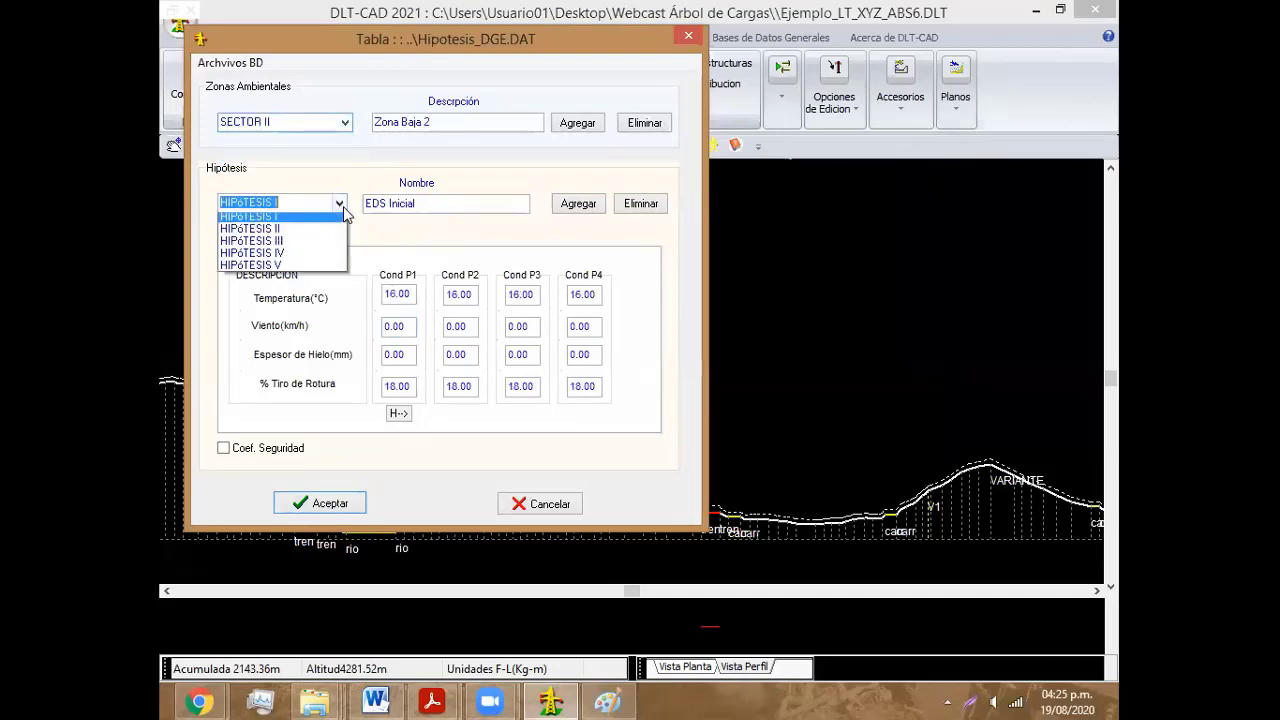
click(333, 245)
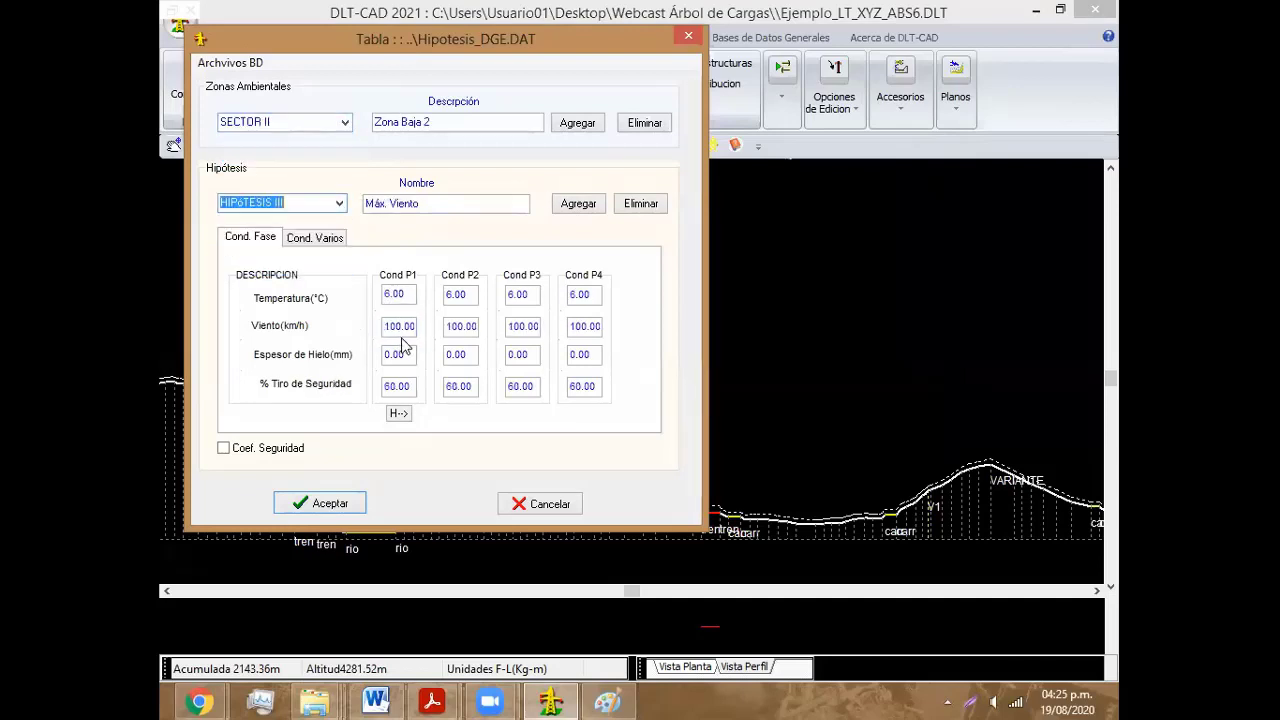
click(535, 508)
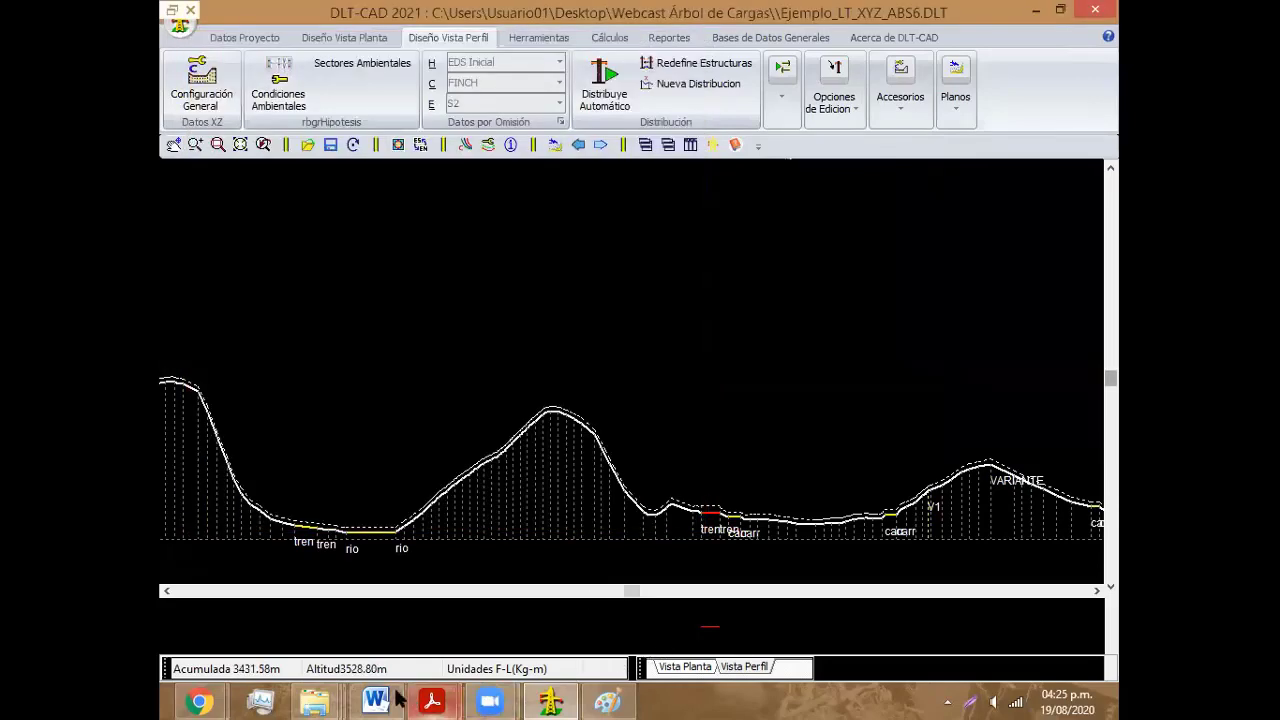
click(436, 701)
Step: Bring up the MDM006 PDF and highlight terms of the F_VC wind formula
click(503, 618)
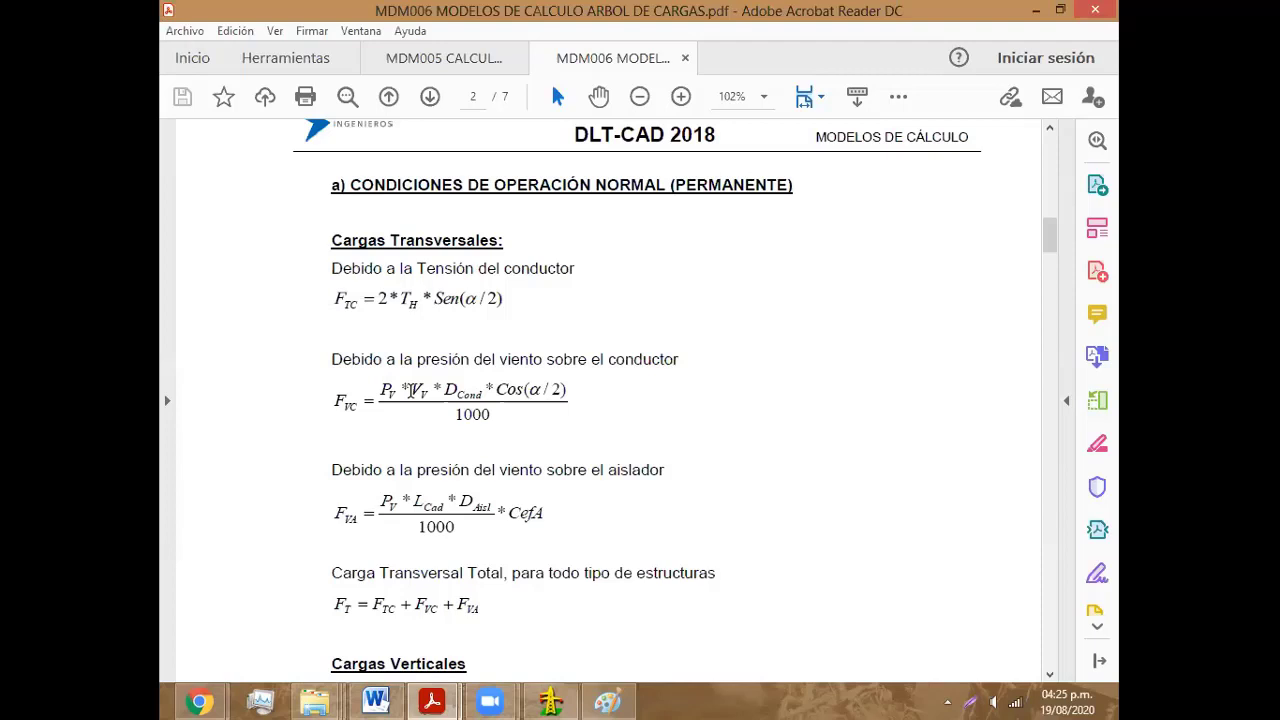
drag(412, 389, 414, 420)
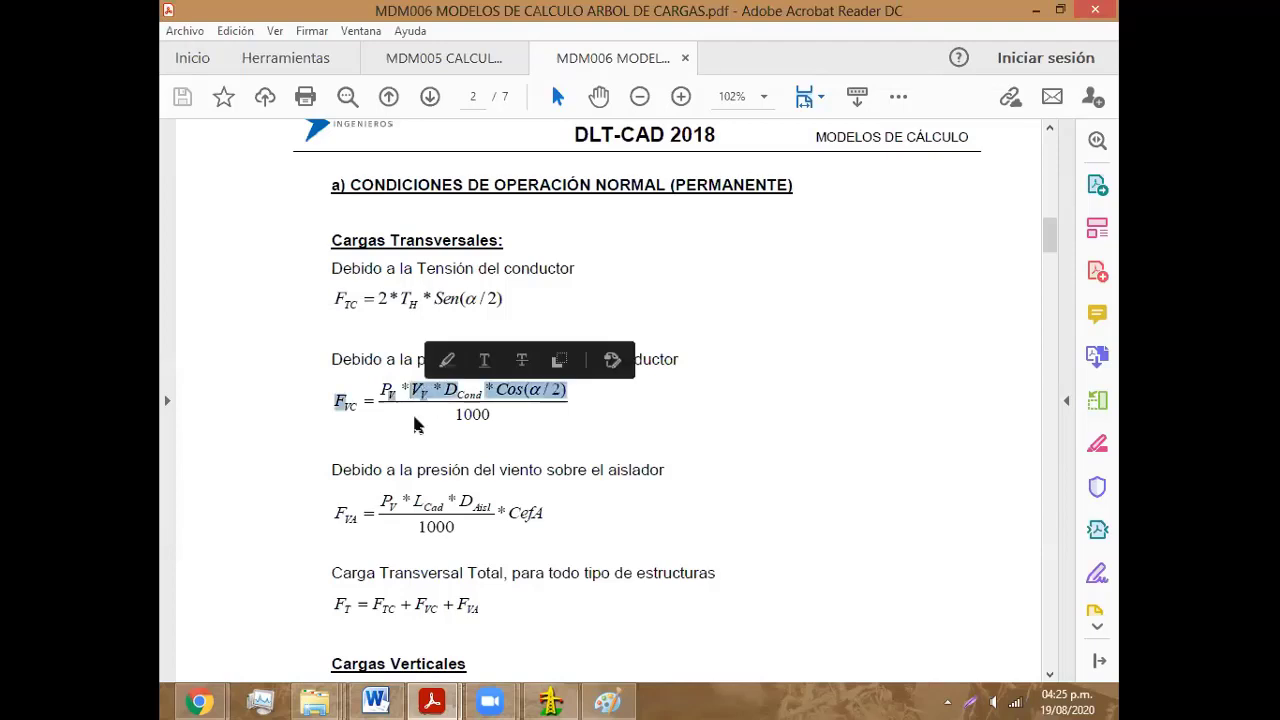
click(416, 424)
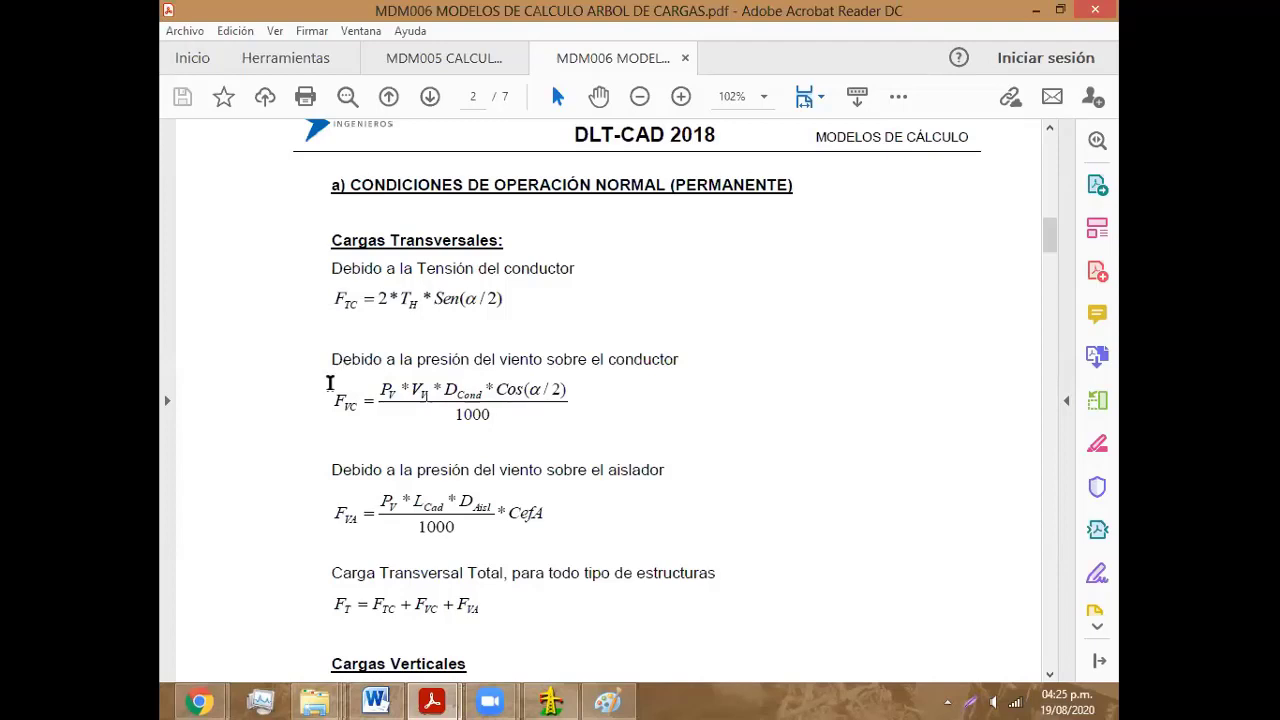
drag(330, 383, 466, 398)
click(462, 414)
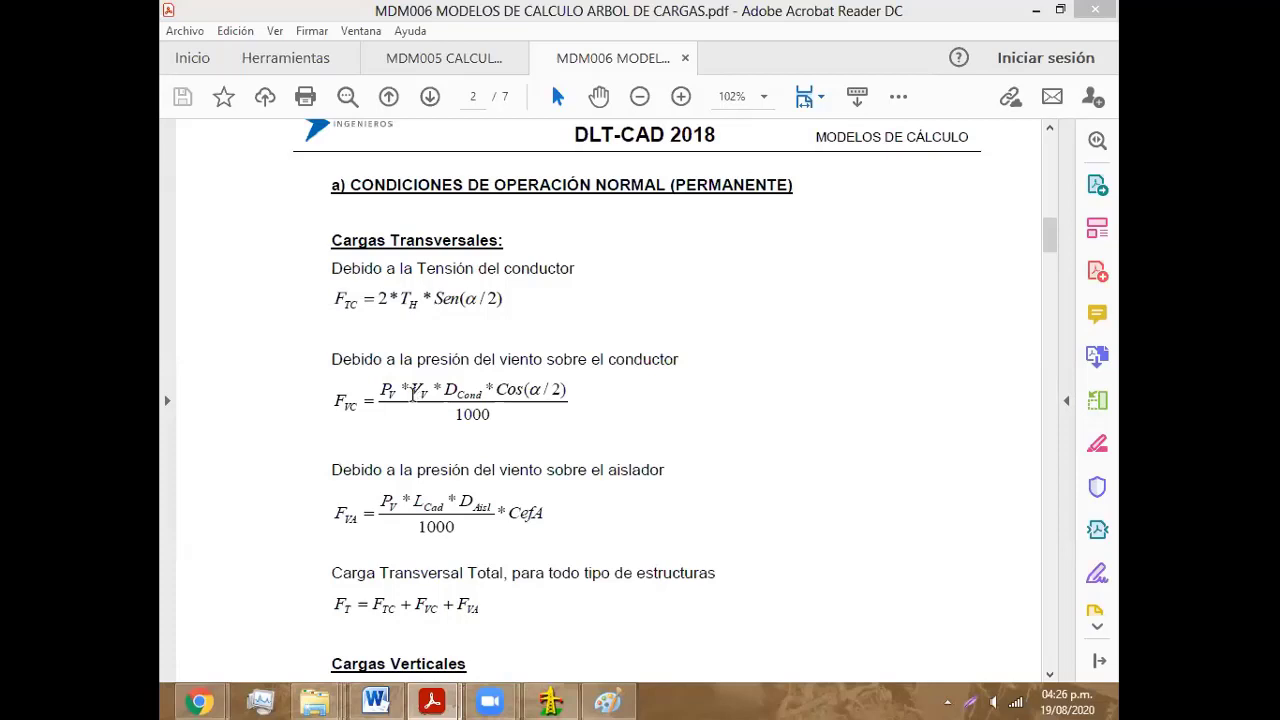
double_click(412, 393)
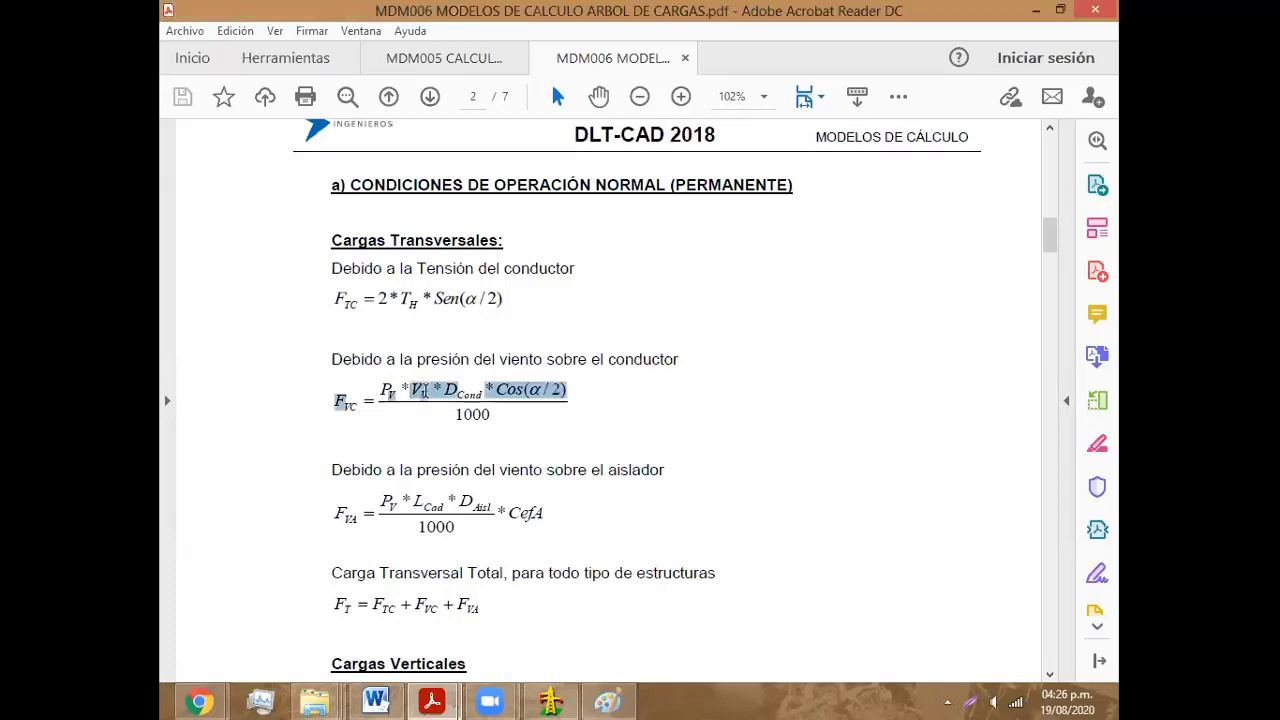
click(435, 397)
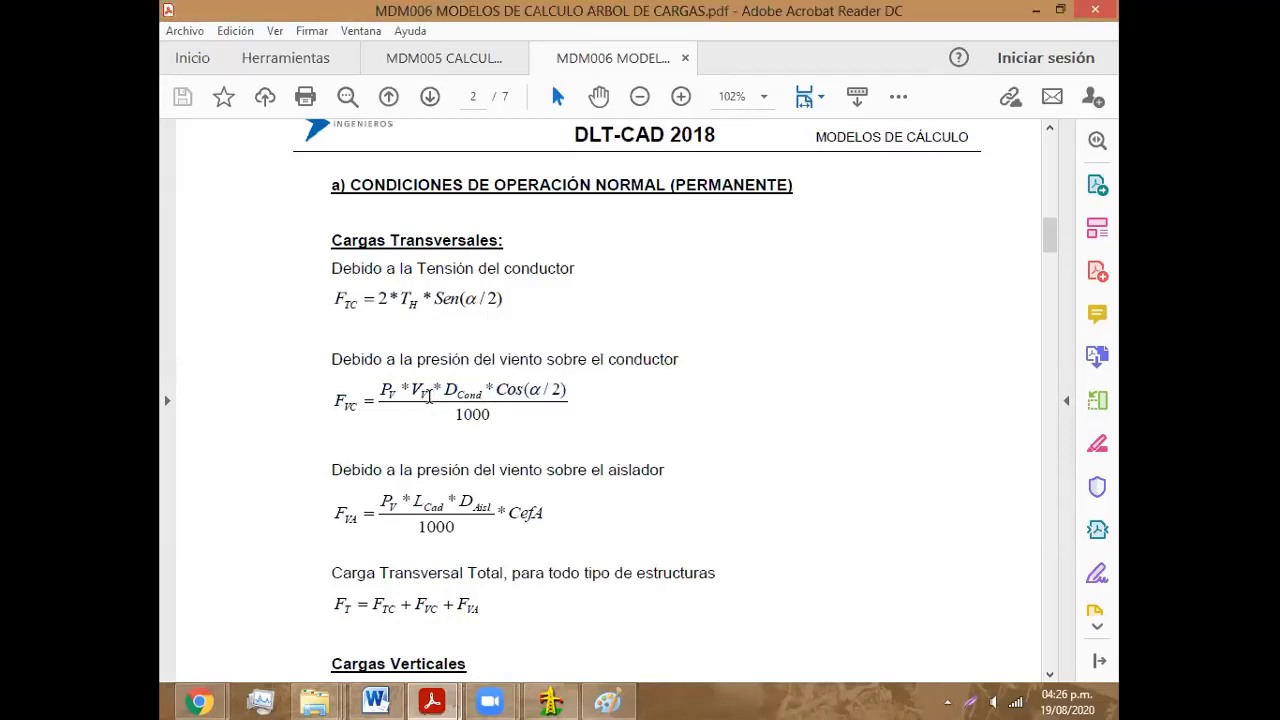
click(607, 701)
Step: Draw a tall narrow pole rectangle with the thickest outline
scroll(650, 532, down, 4)
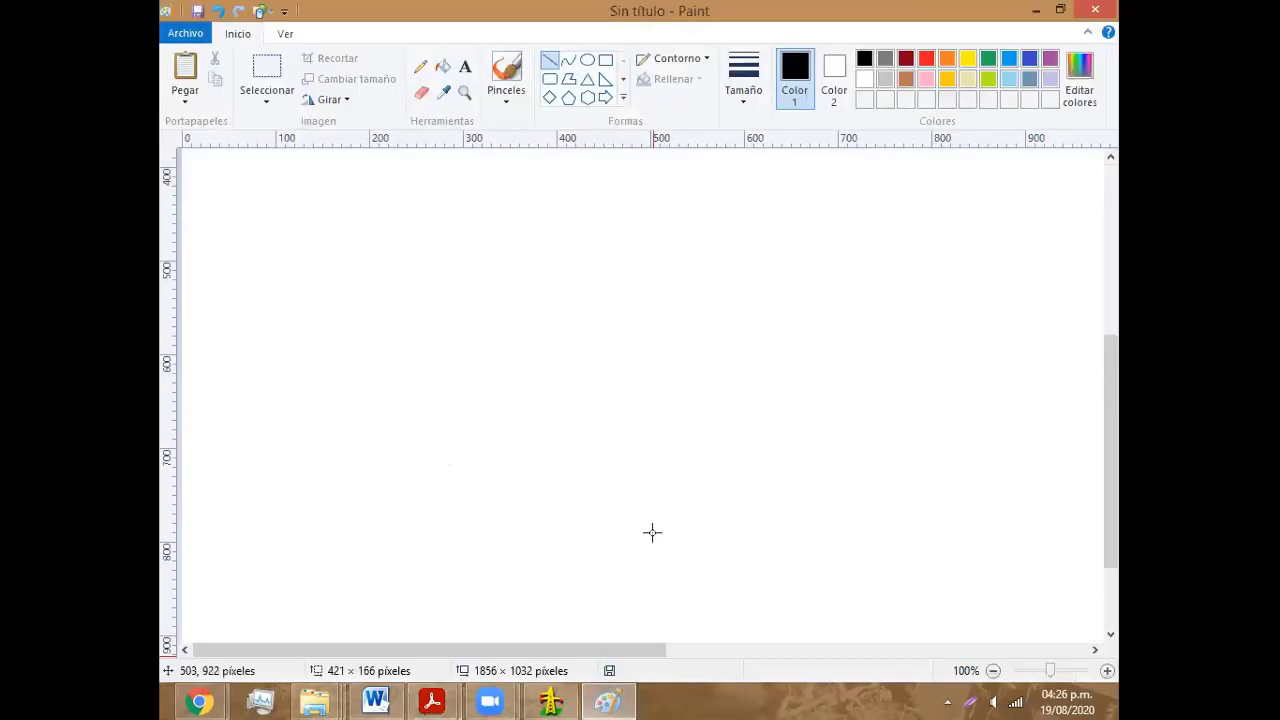
scroll(650, 532, up, 3)
scroll(620, 400, down, 3)
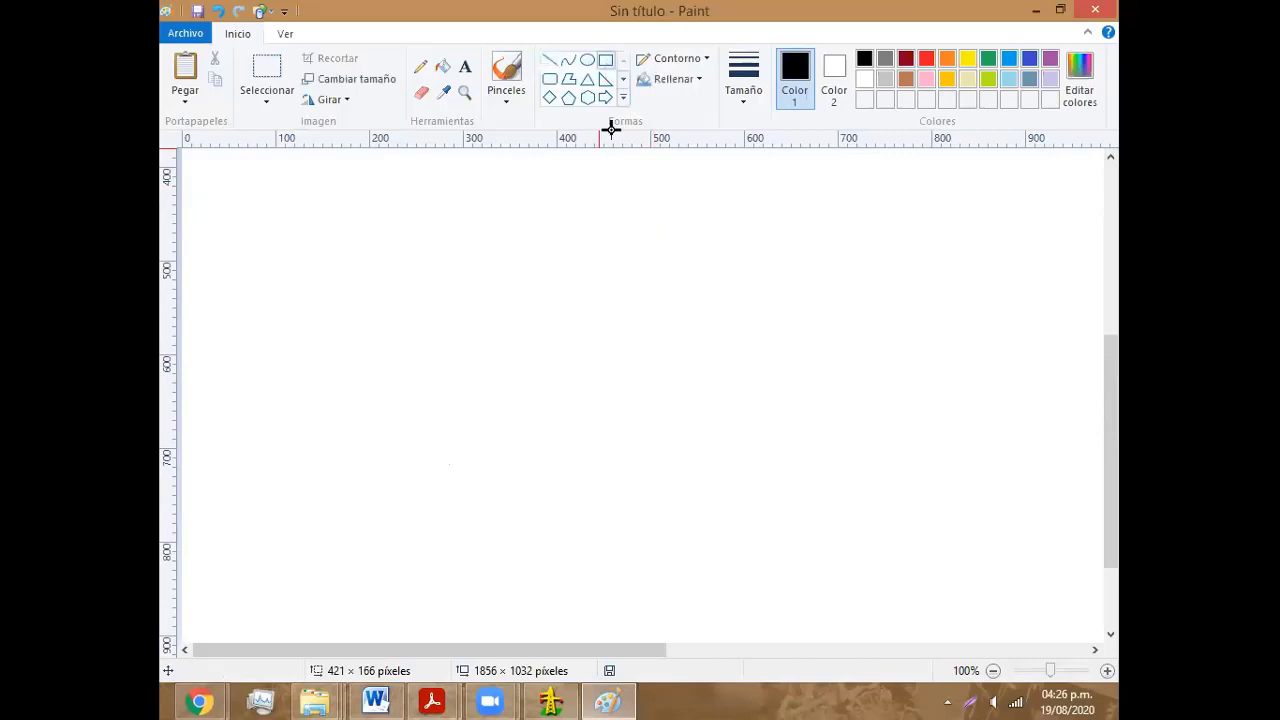
click(605, 60)
drag(358, 316, 369, 577)
key(ctrl+z)
click(743, 80)
click(766, 245)
drag(332, 279, 339, 581)
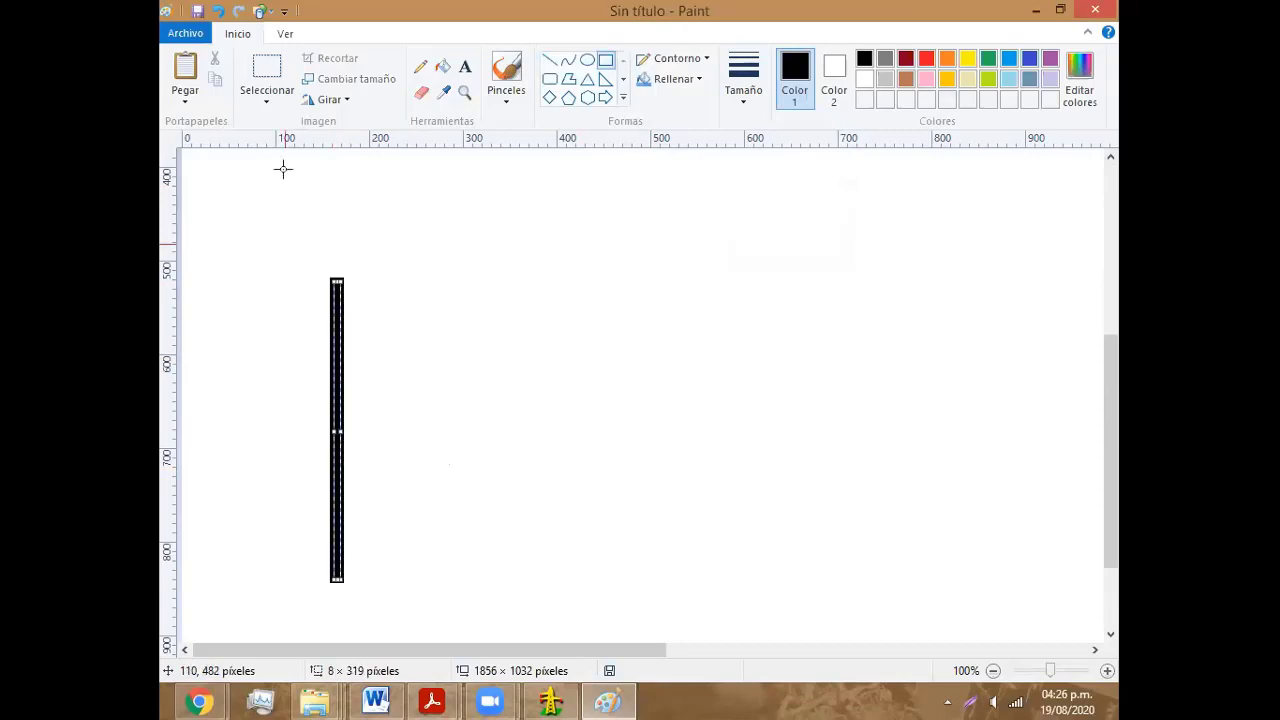
Step: Copy and paste the pole twice to make middle and right poles
click(266, 70)
drag(272, 250, 400, 600)
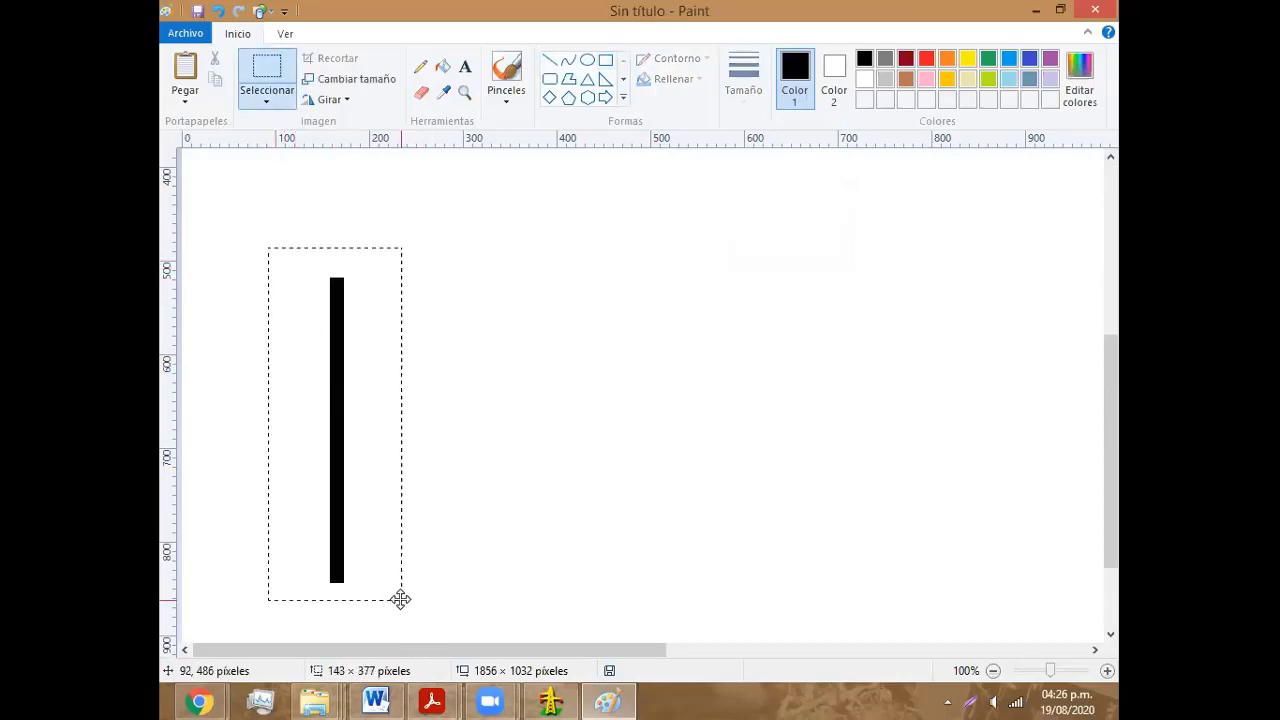
key(ctrl+c)
key(ctrl+v)
drag(395, 369, 1020, 440)
key(ctrl+v)
click(689, 389)
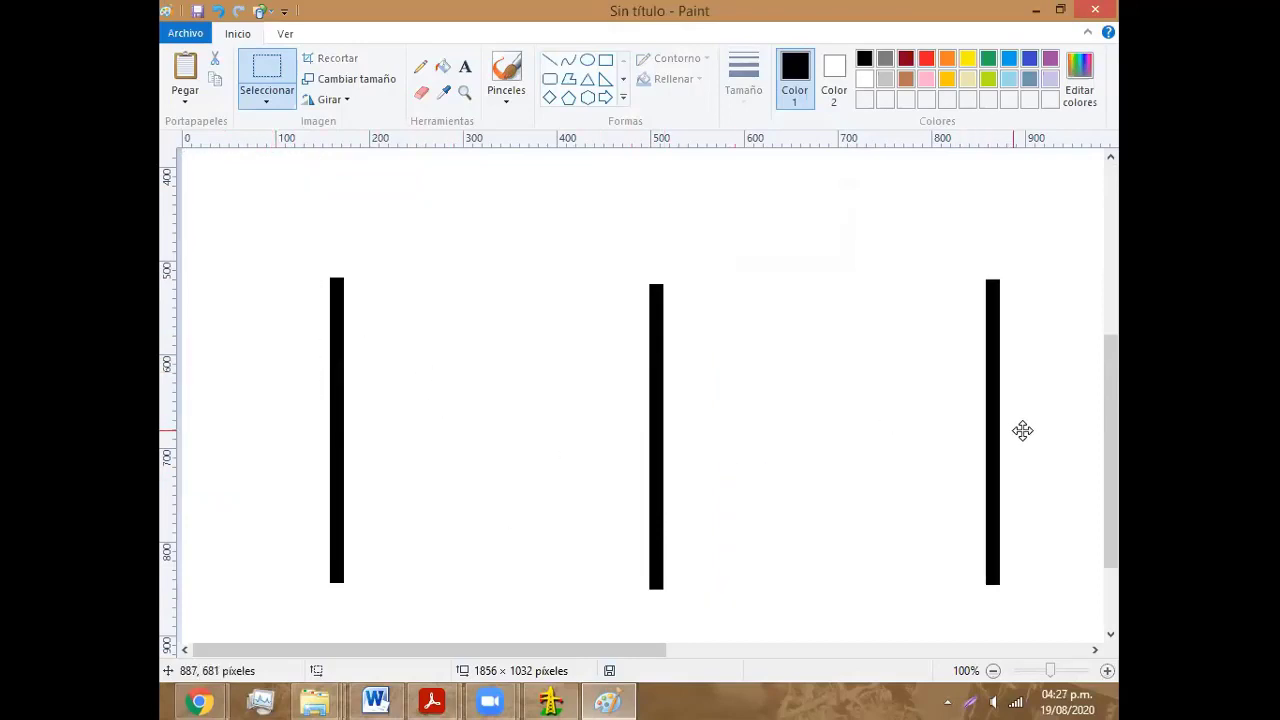
Step: Draw two thin black sagging cables linking left-middle and middle-right poles
click(568, 60)
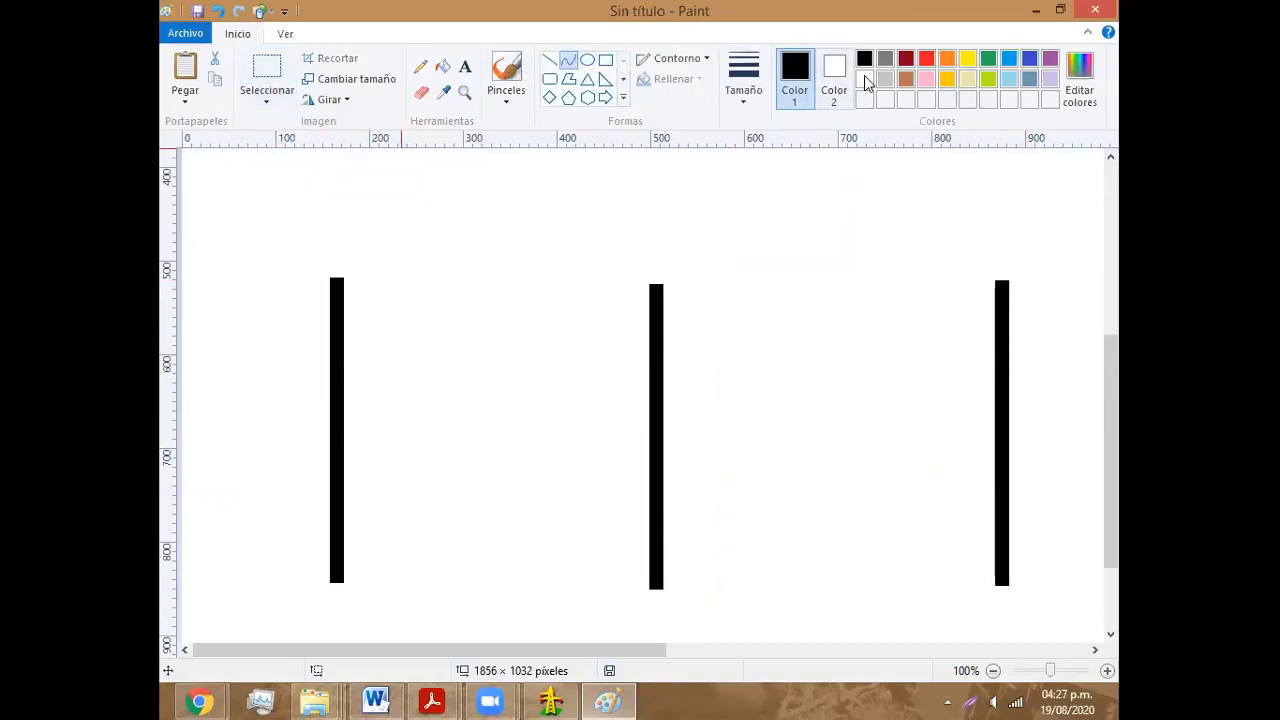
click(926, 58)
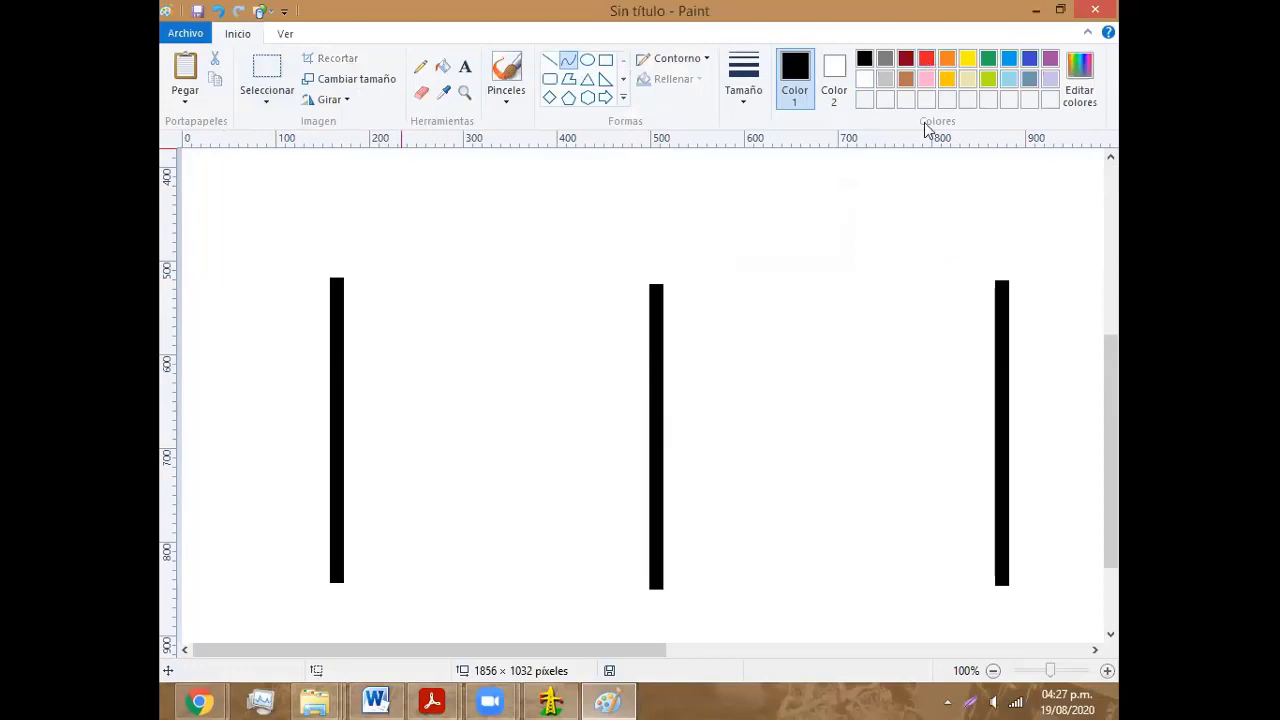
click(864, 58)
drag(342, 275, 615, 328)
key(Escape)
click(748, 85)
click(784, 170)
drag(343, 279, 640, 283)
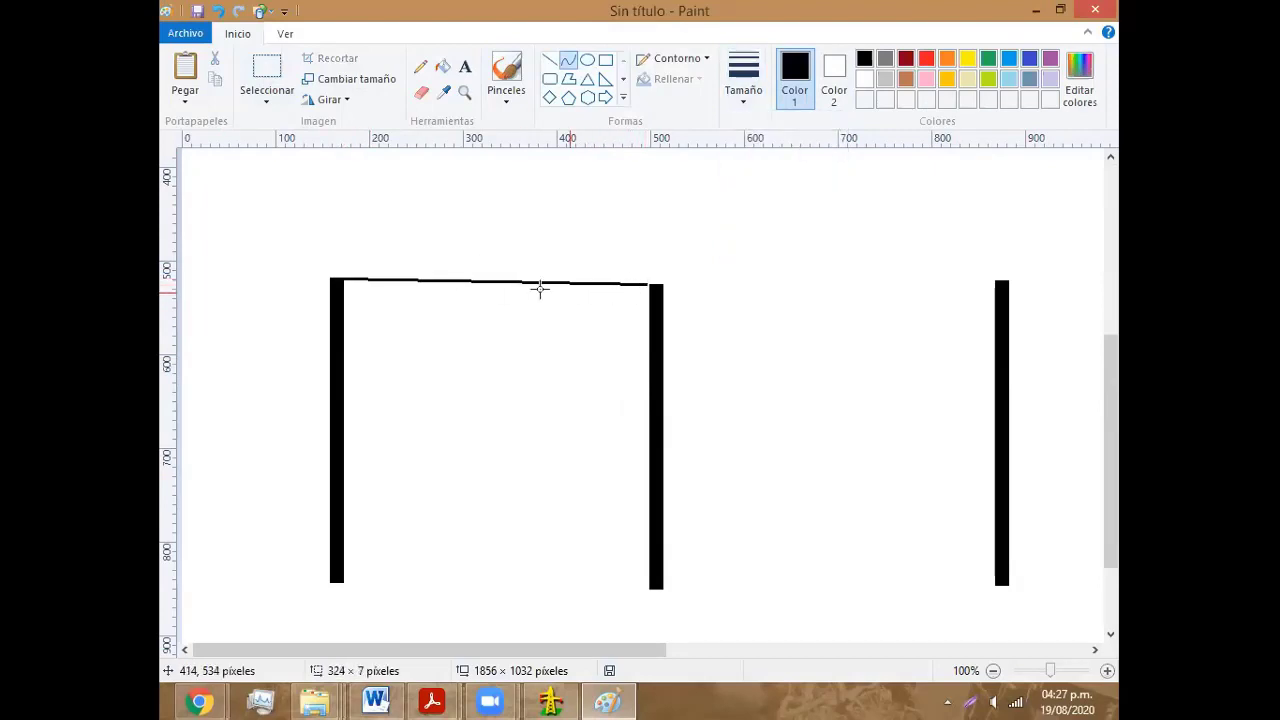
mouse_move(503, 287)
mouse_down()
mouse_move(493, 317)
mouse_move(514, 319)
mouse_up()
click(678, 288)
drag(667, 287, 994, 287)
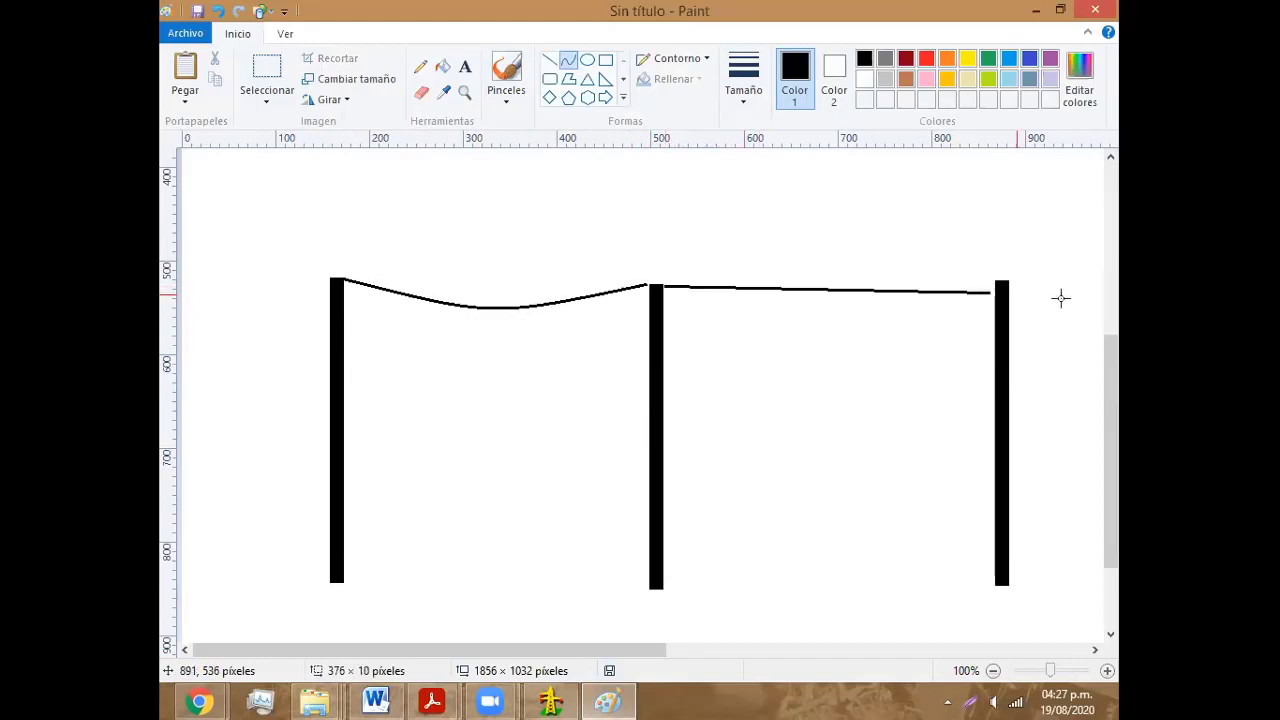
drag(908, 300, 823, 329)
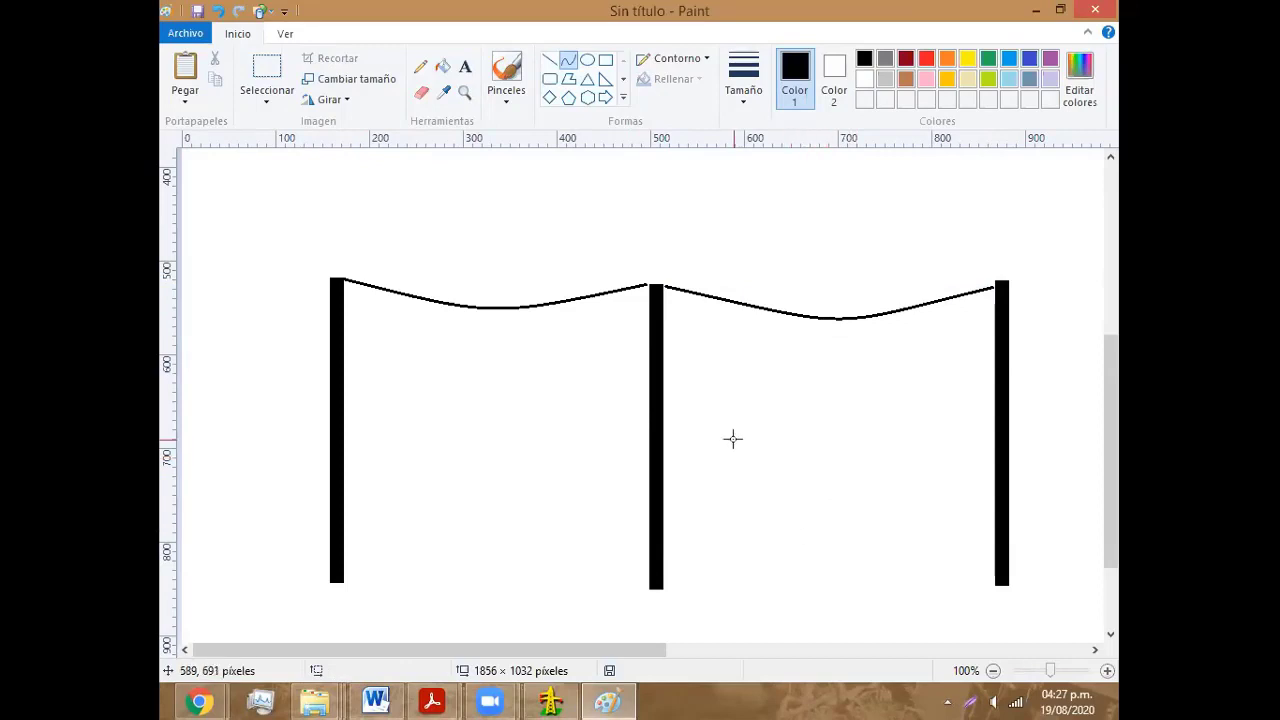
Step: Draw a horizontal span dimension line with slanted end ticks under the left span
click(549, 60)
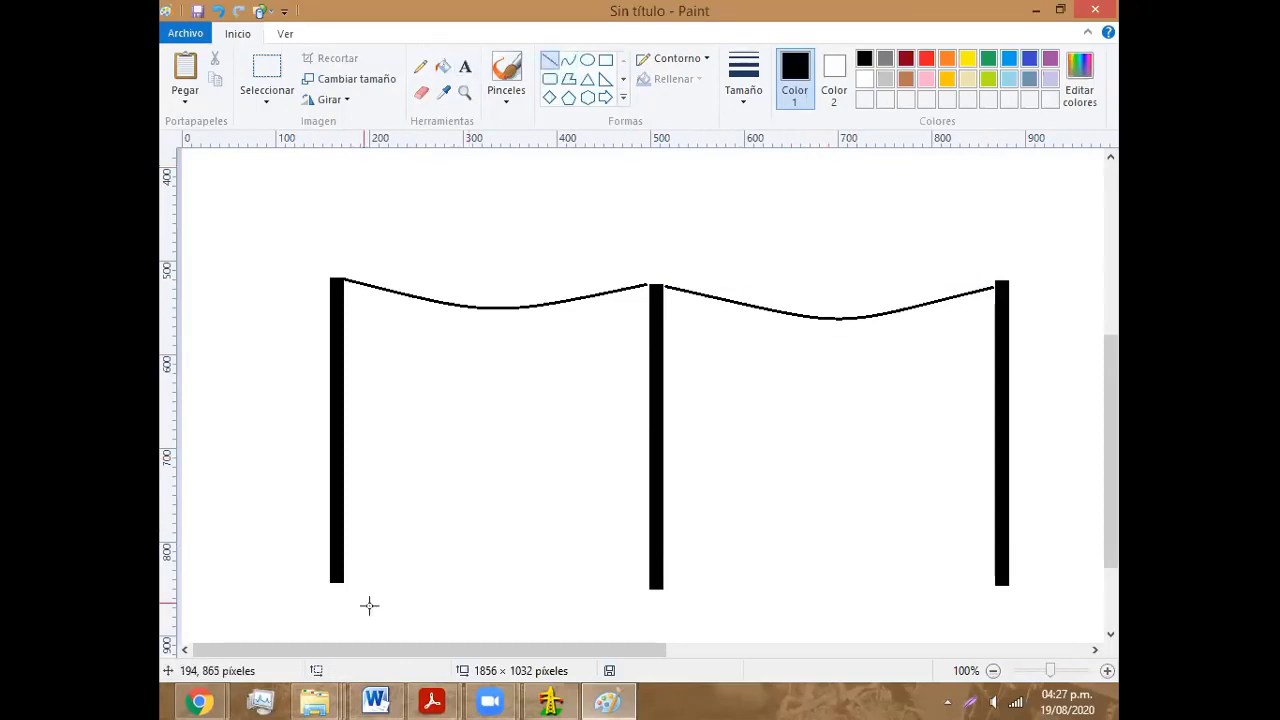
mouse_move(361, 592)
mouse_down()
mouse_move(626, 591)
mouse_move(621, 607)
mouse_up()
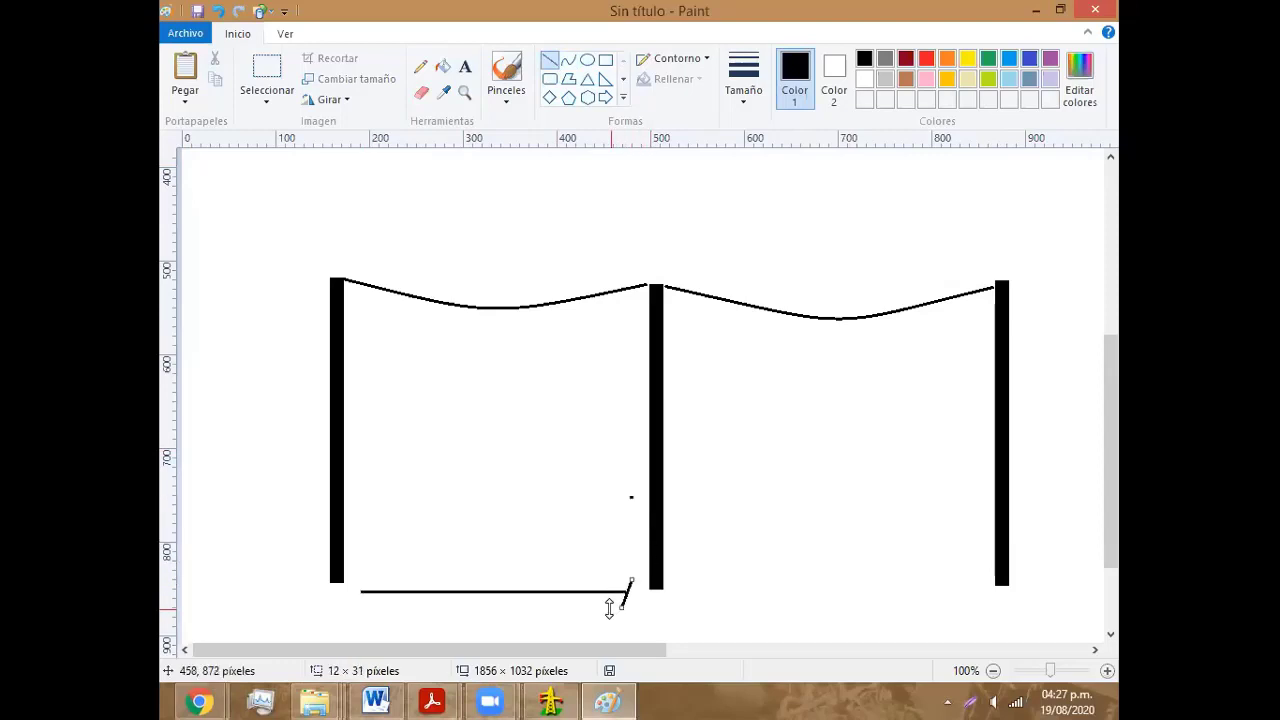
drag(367, 578, 354, 606)
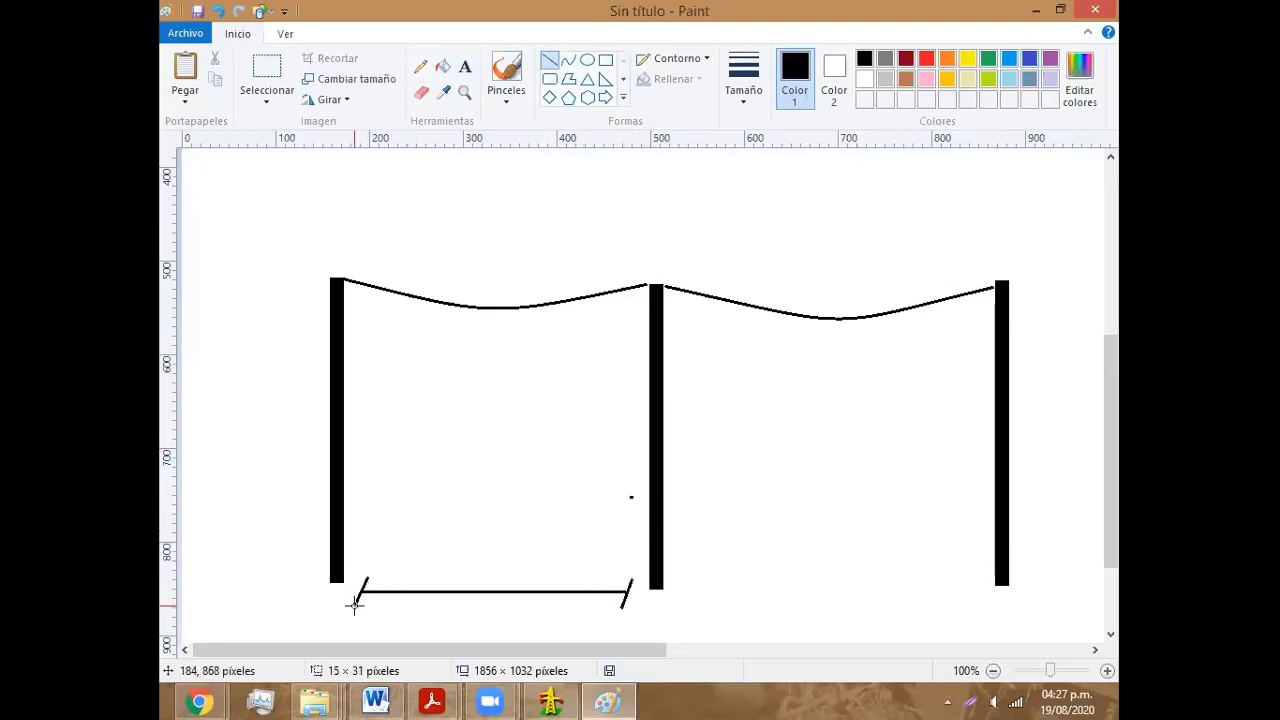
click(446, 546)
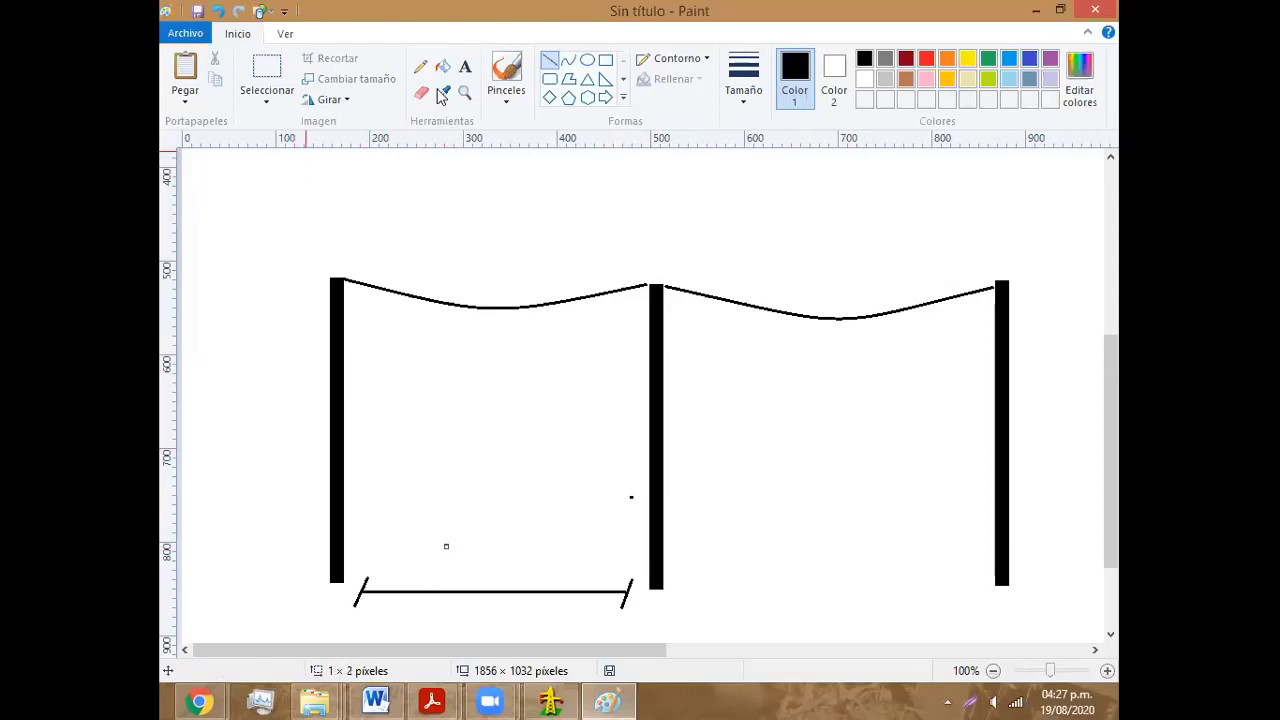
click(465, 66)
drag(455, 549, 667, 585)
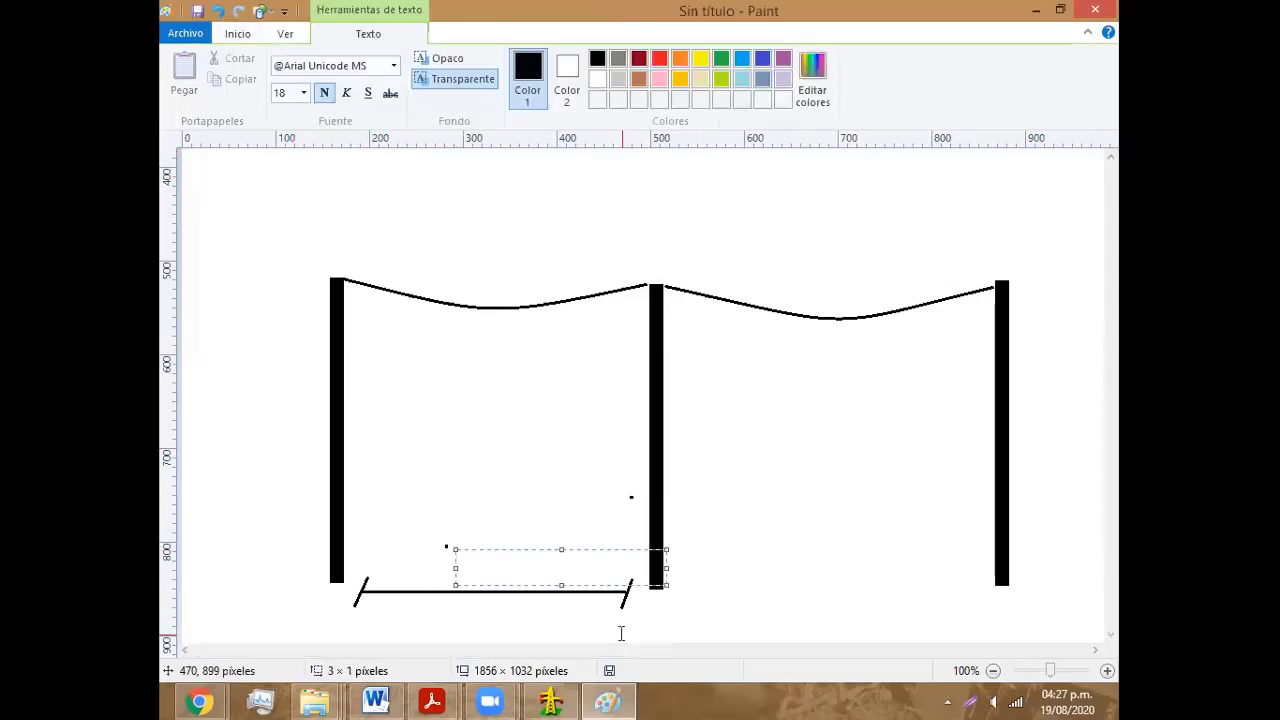
click(300, 215)
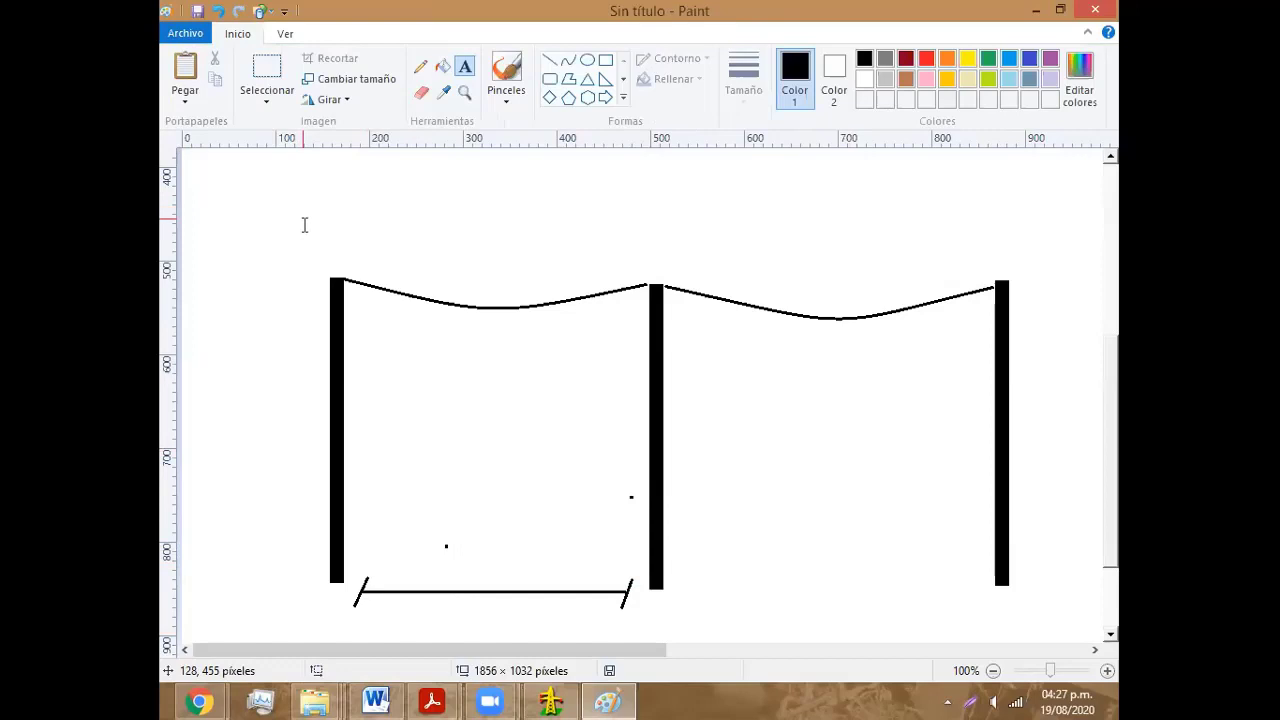
Step: Copy the dimension line and place the copy under the right span
click(267, 78)
drag(354, 566, 634, 623)
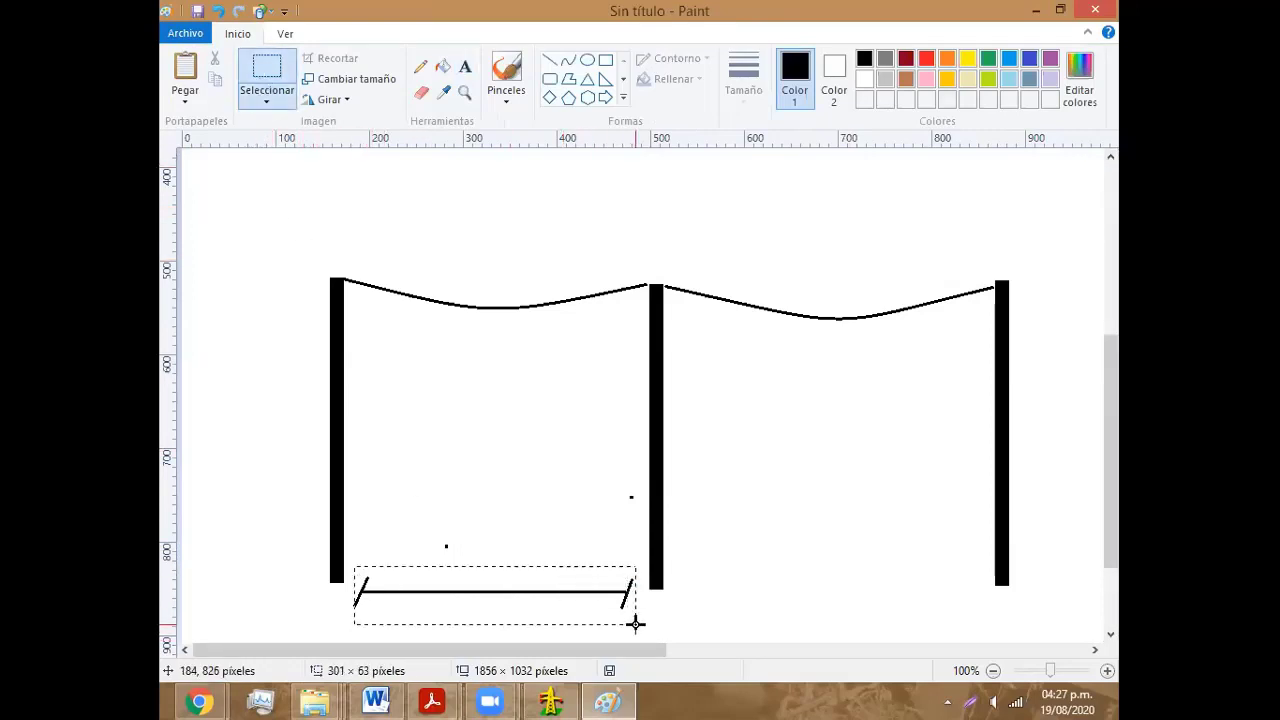
key(ctrl+c)
key(ctrl+v)
drag(309, 168, 815, 572)
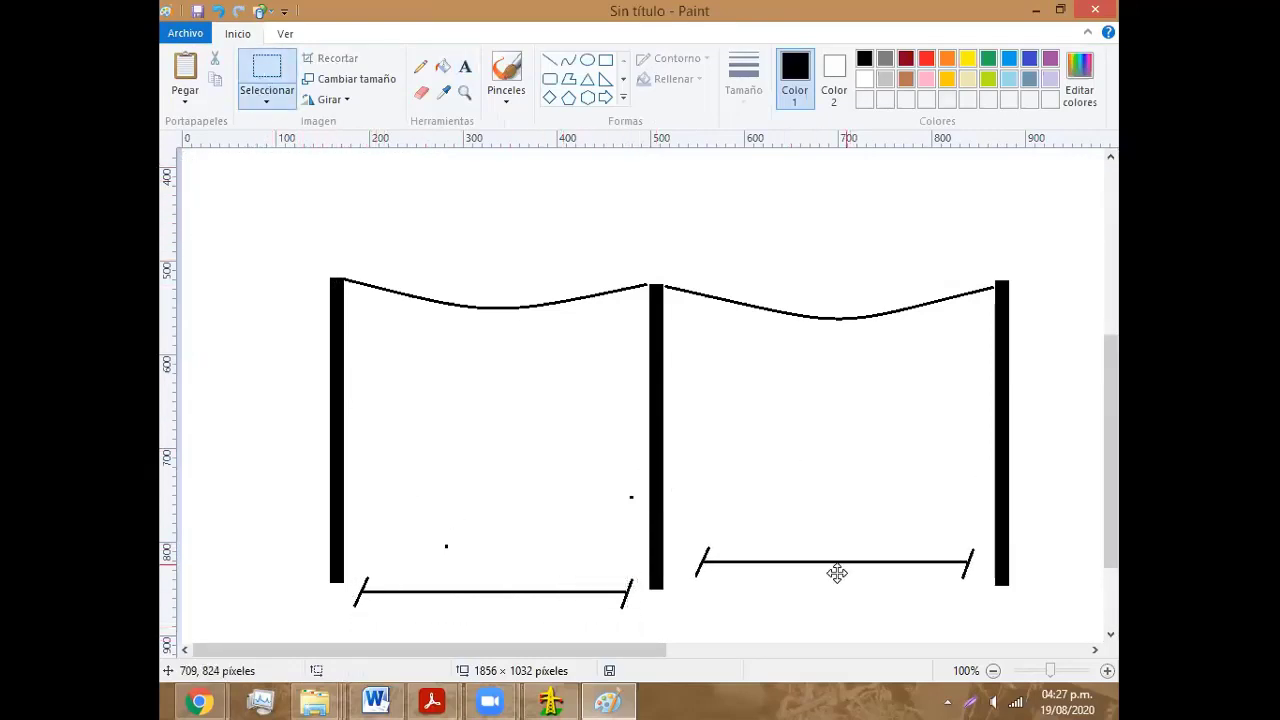
click(467, 68)
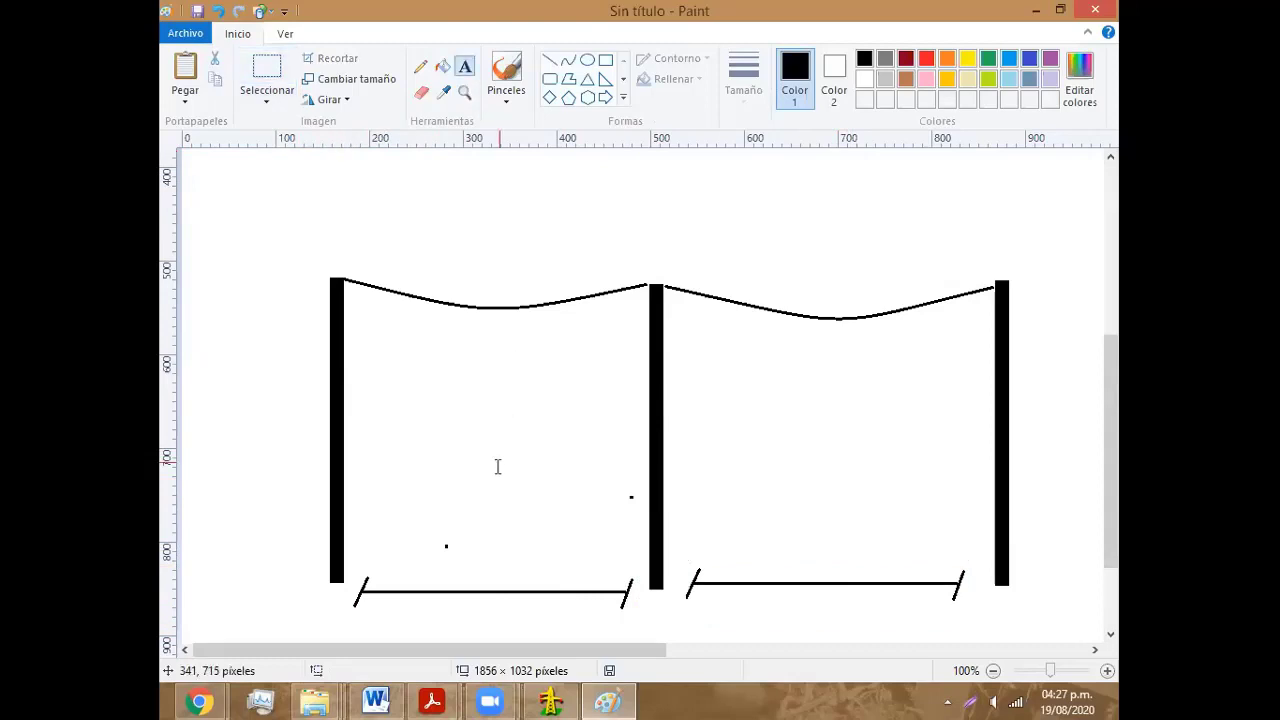
Step: Type 'a' above the left dimension line and 'b' above the right one
click(458, 546)
text(a)
click(803, 560)
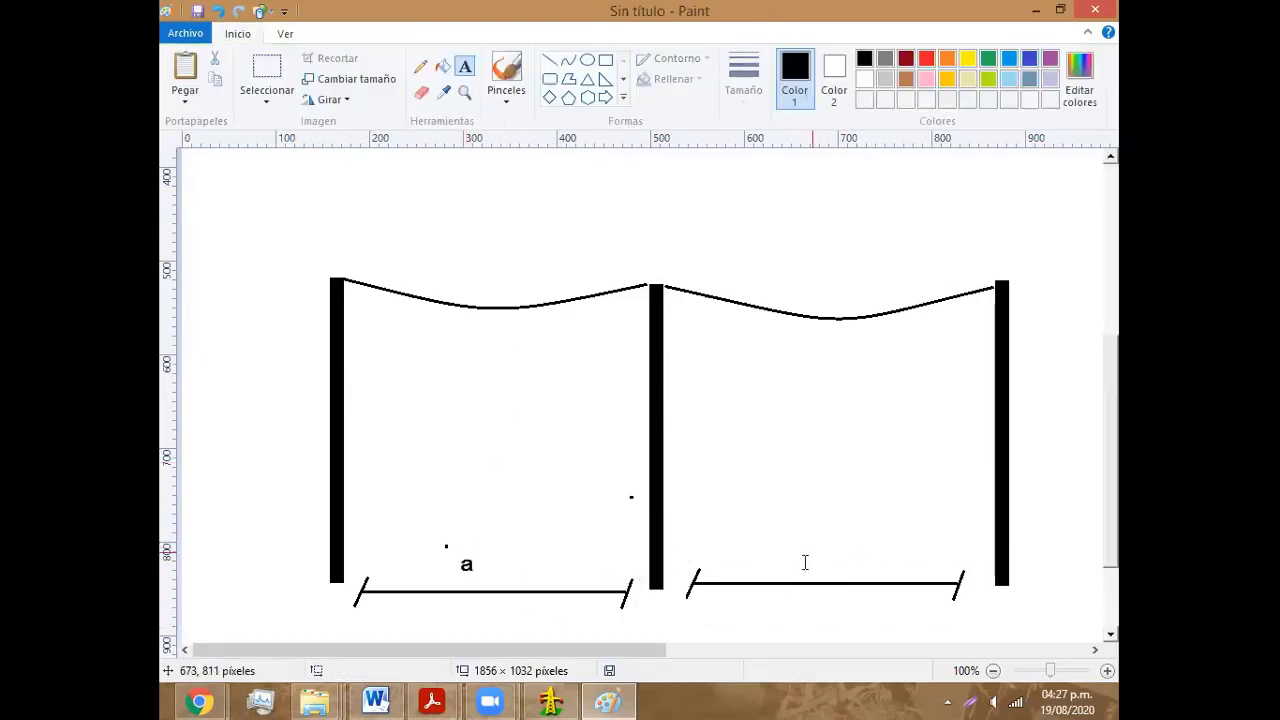
click(786, 537)
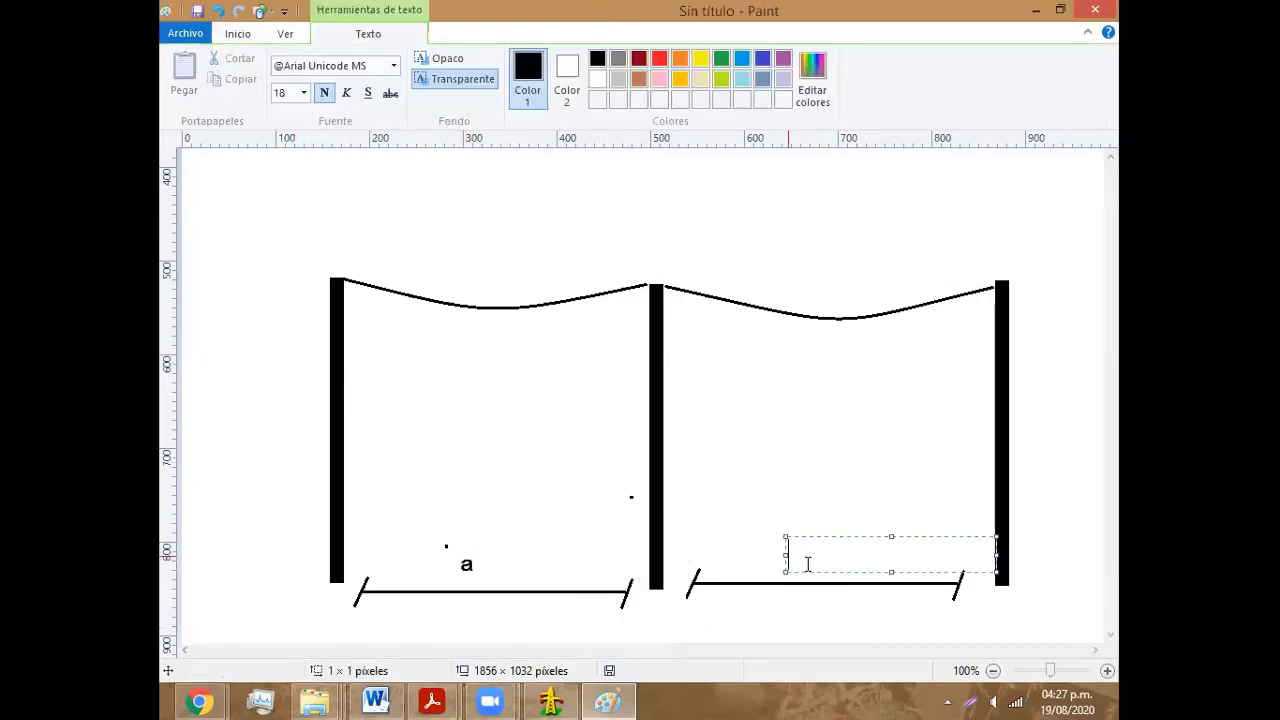
text(b)
click(814, 472)
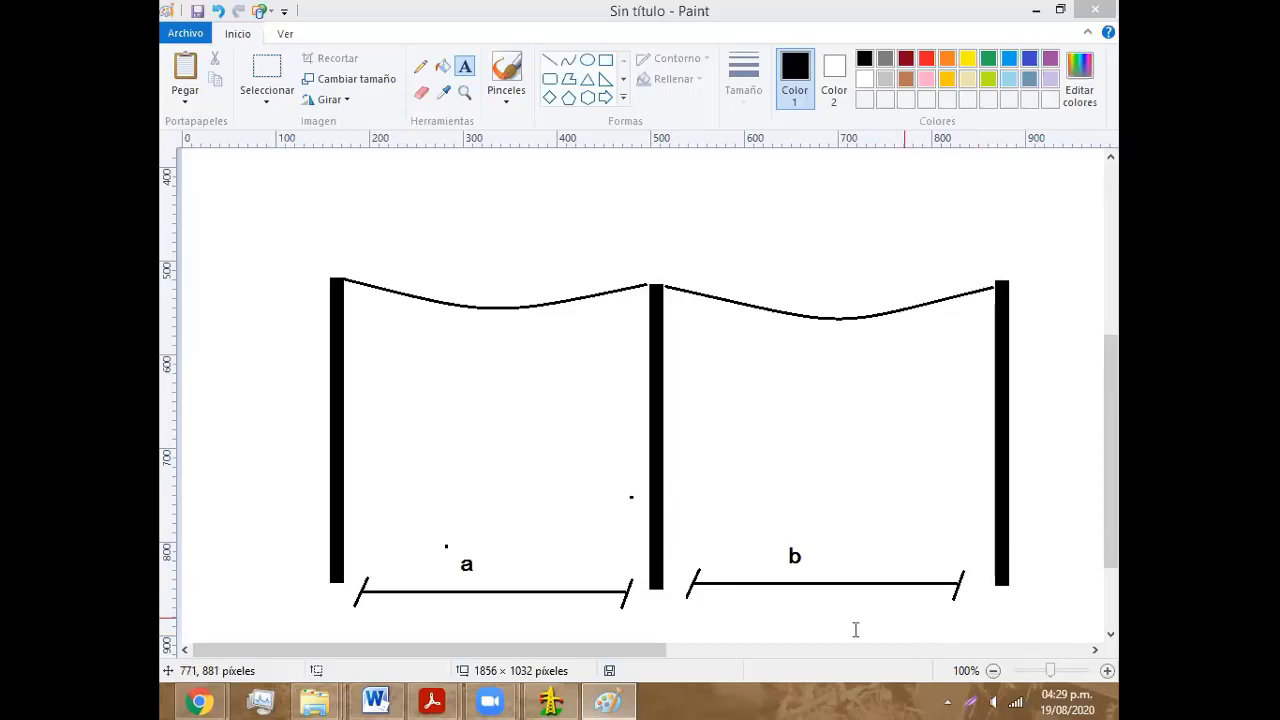
mouse_move(432, 701)
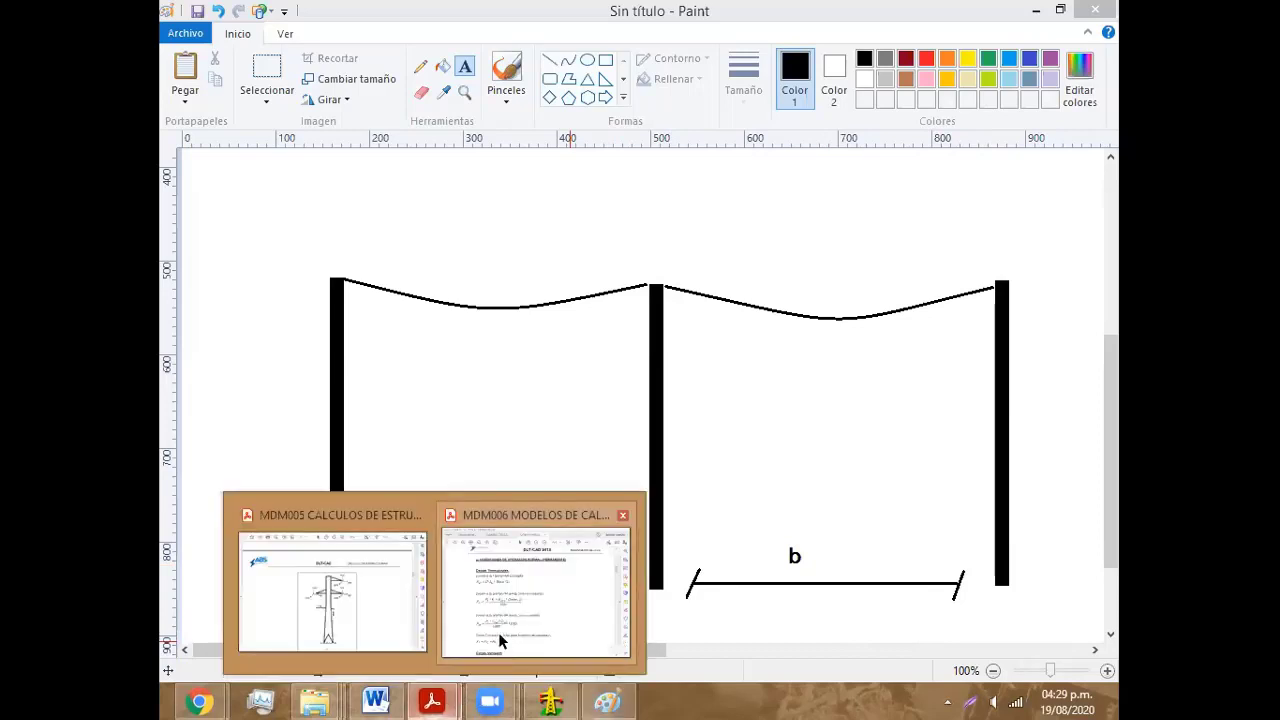
click(500, 640)
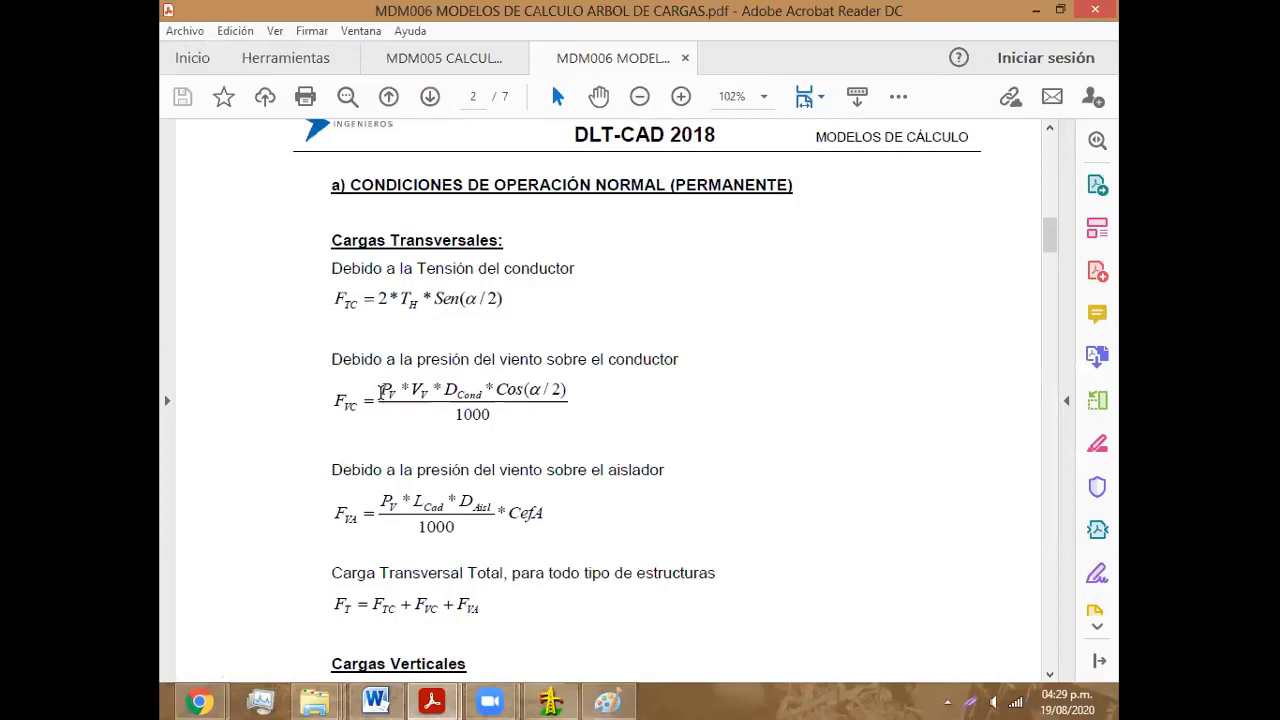
drag(392, 390, 420, 395)
click(418, 391)
triple_click(384, 390)
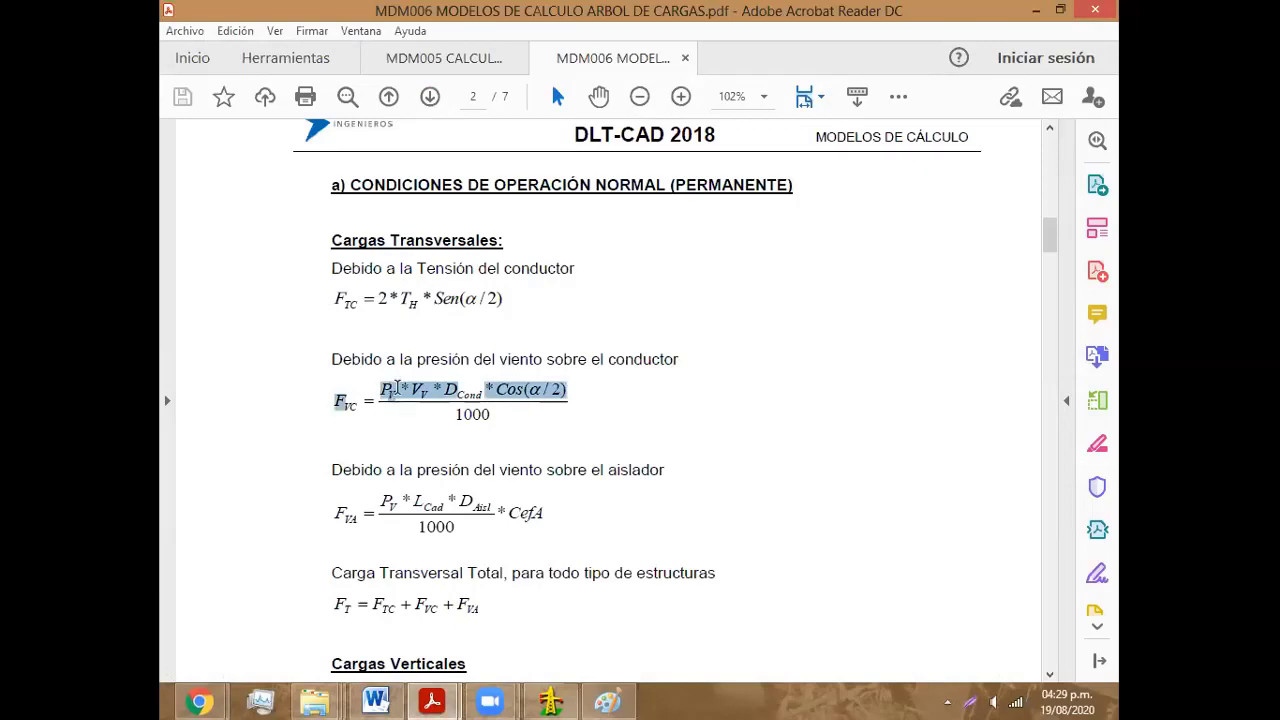
drag(381, 390, 399, 392)
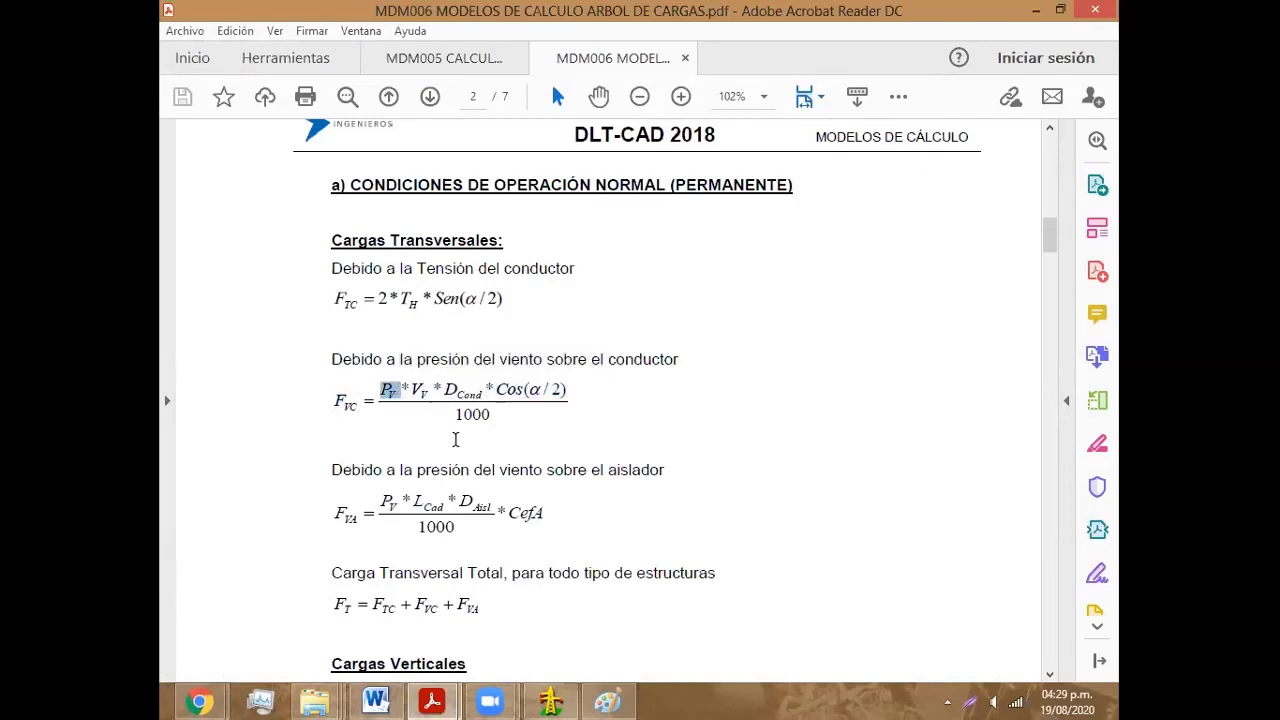
drag(411, 390, 424, 391)
double_click(427, 389)
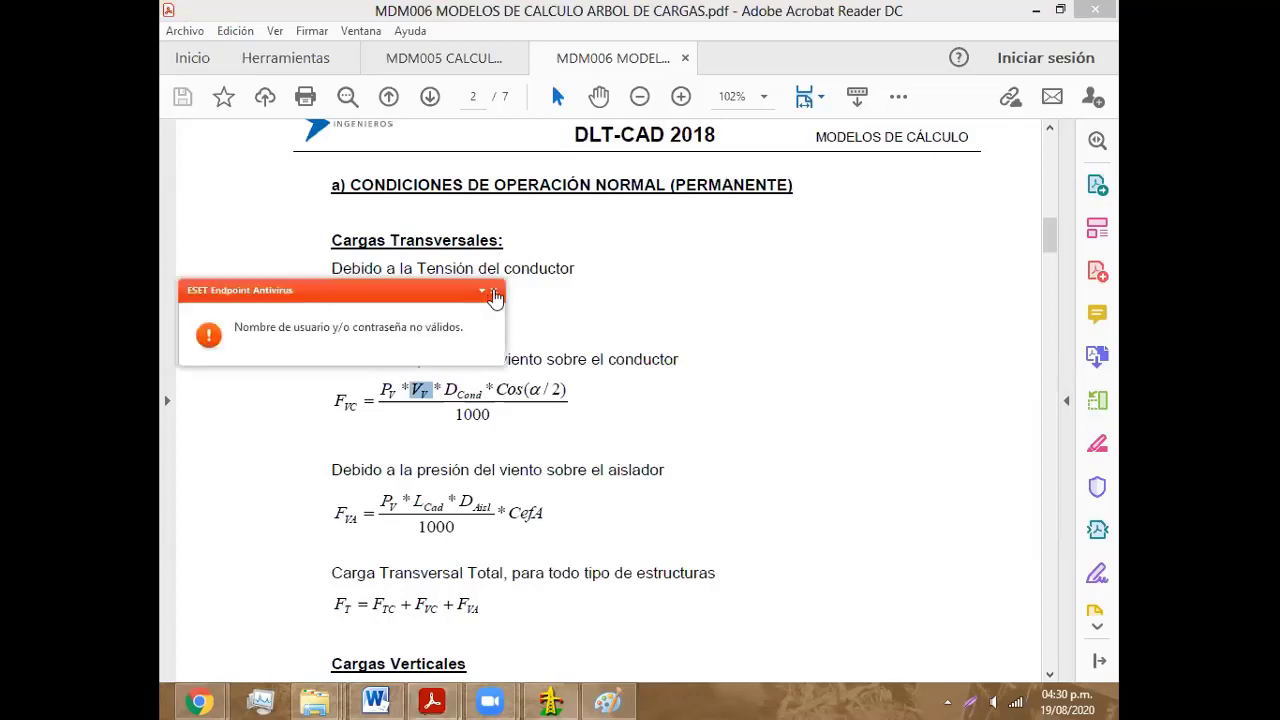
click(493, 292)
mouse_move(550, 700)
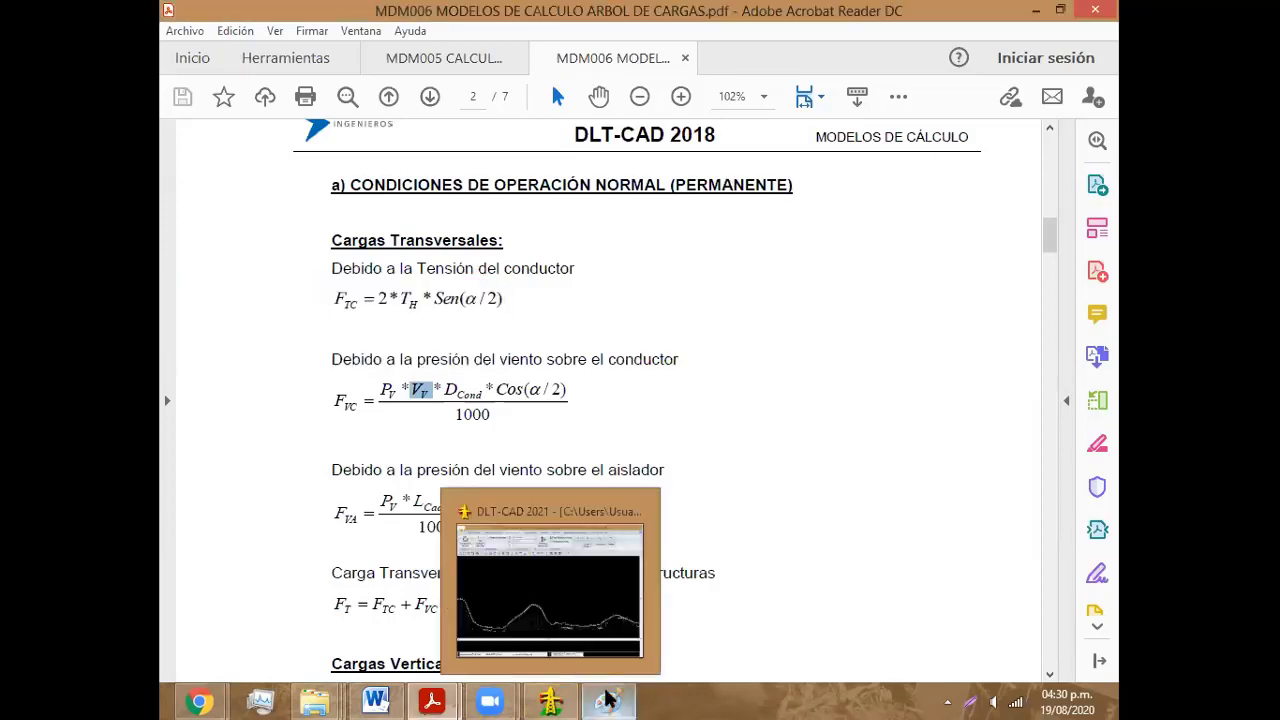
click(612, 698)
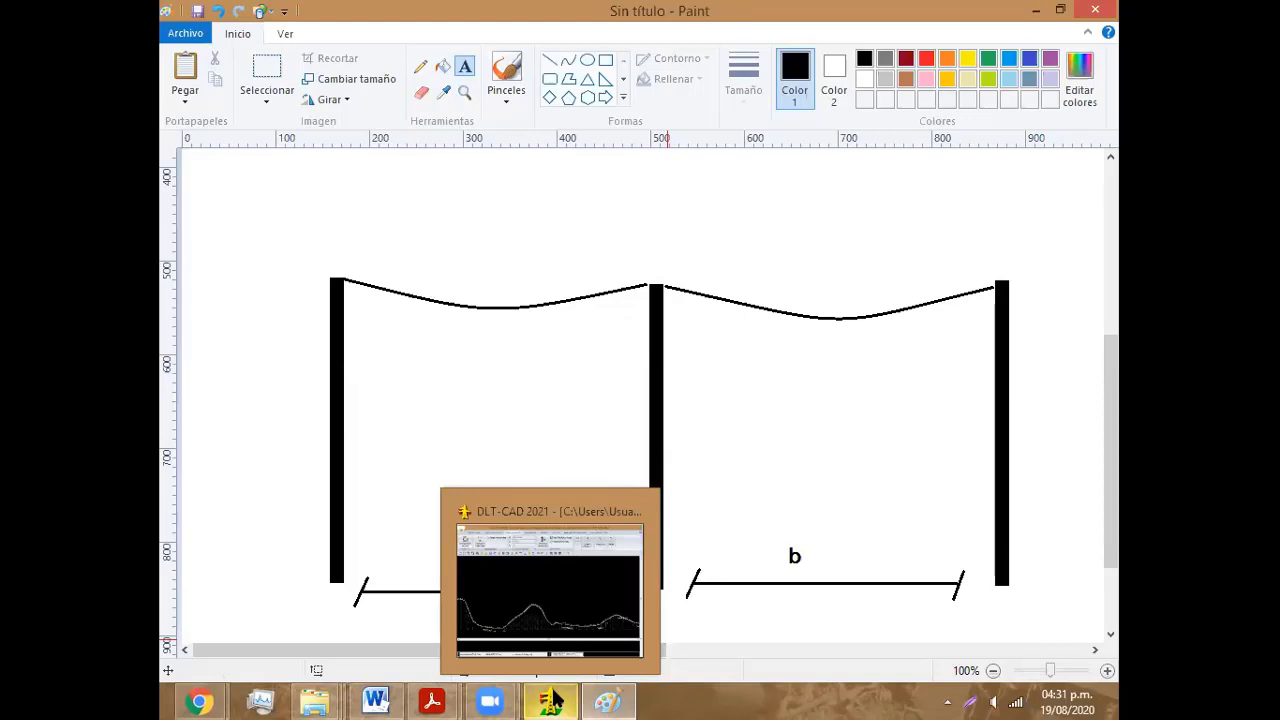
Step: Bring up the MDM006 PDF and highlight the diameter D and other F_VC formula terms
click(551, 700)
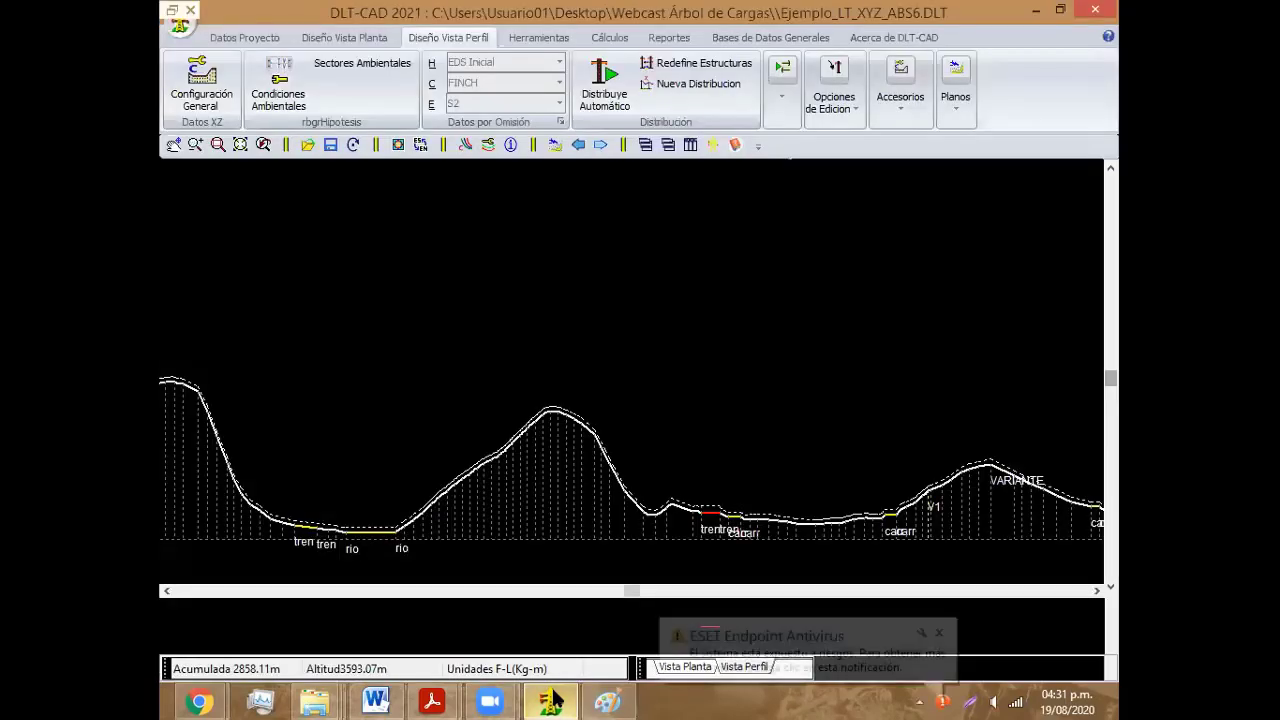
click(552, 700)
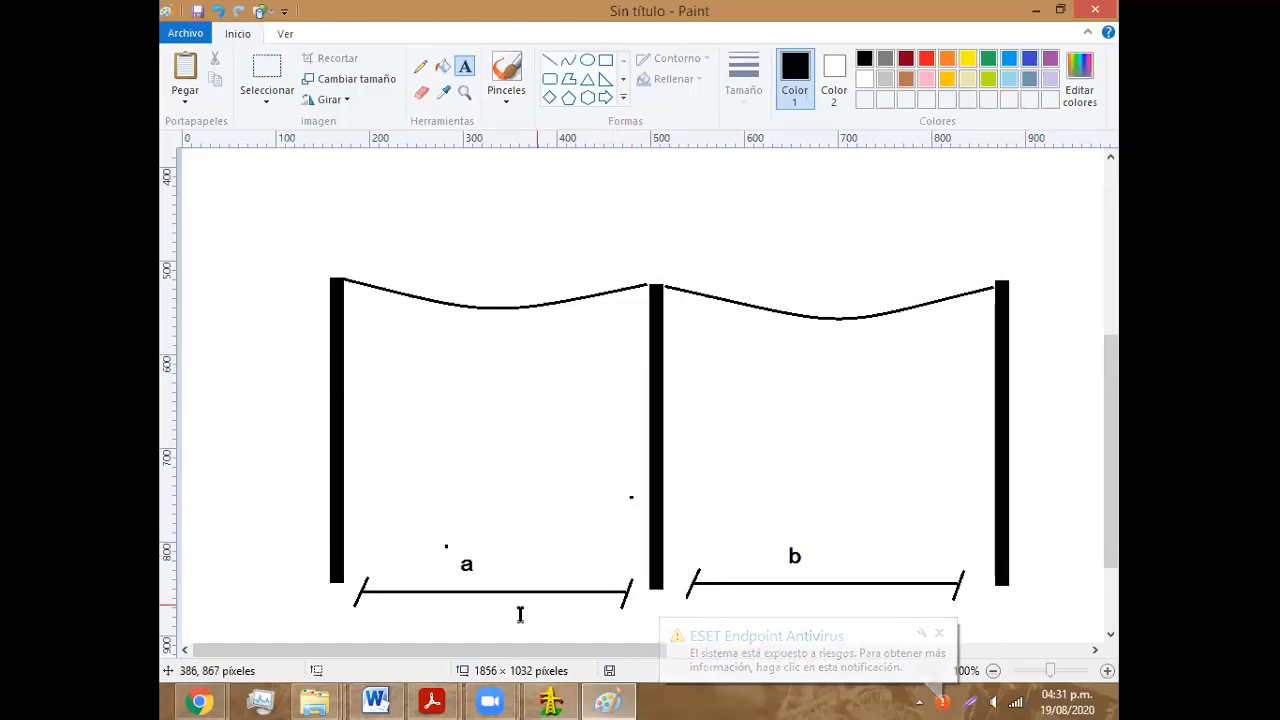
click(489, 701)
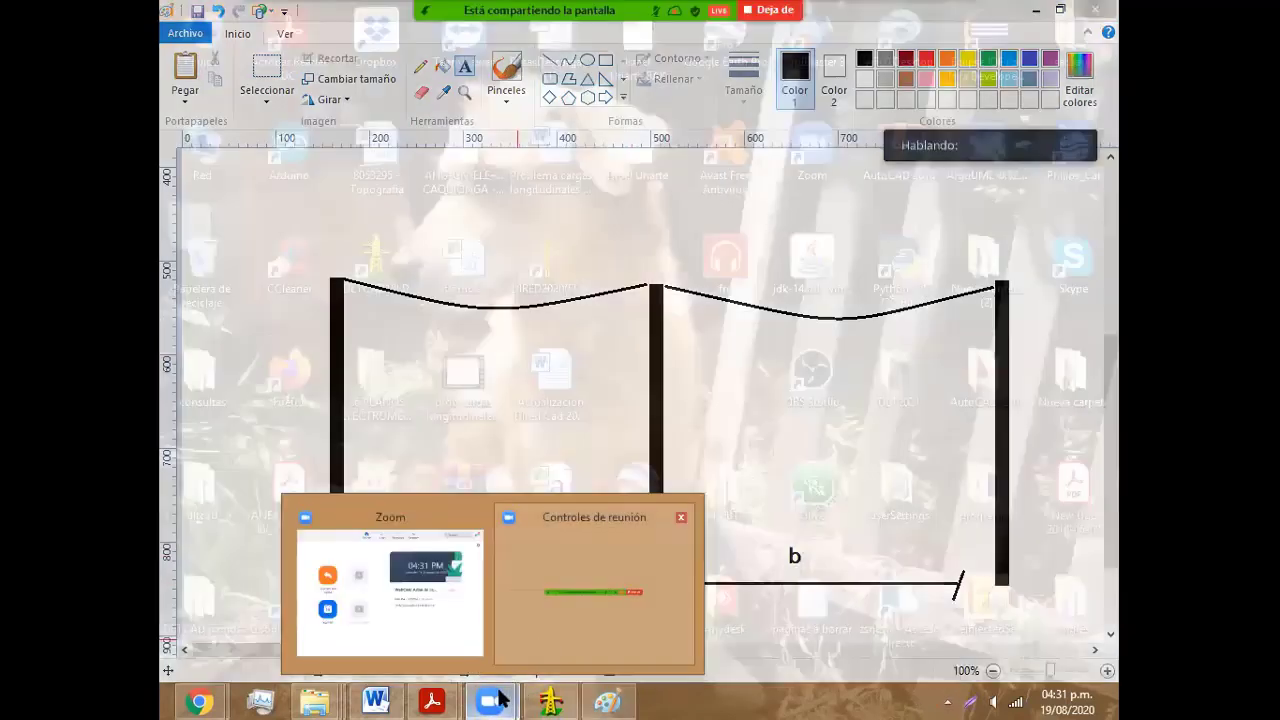
mouse_move(432, 701)
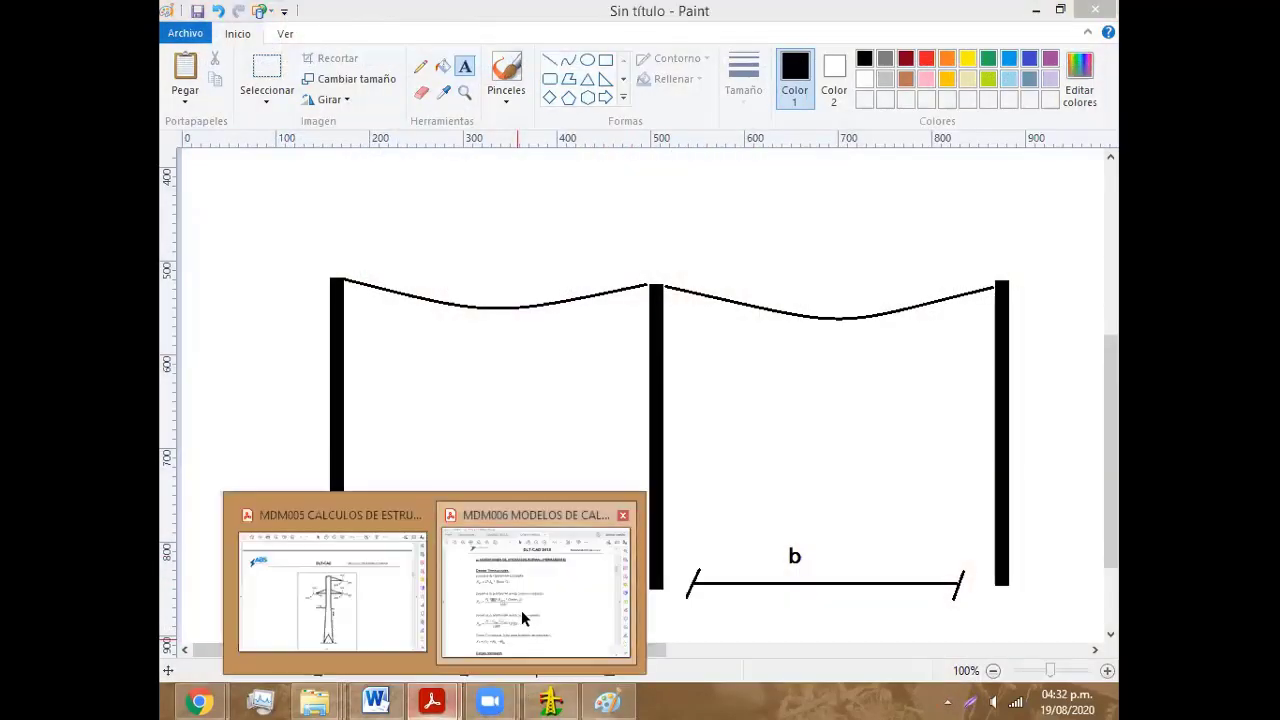
click(520, 621)
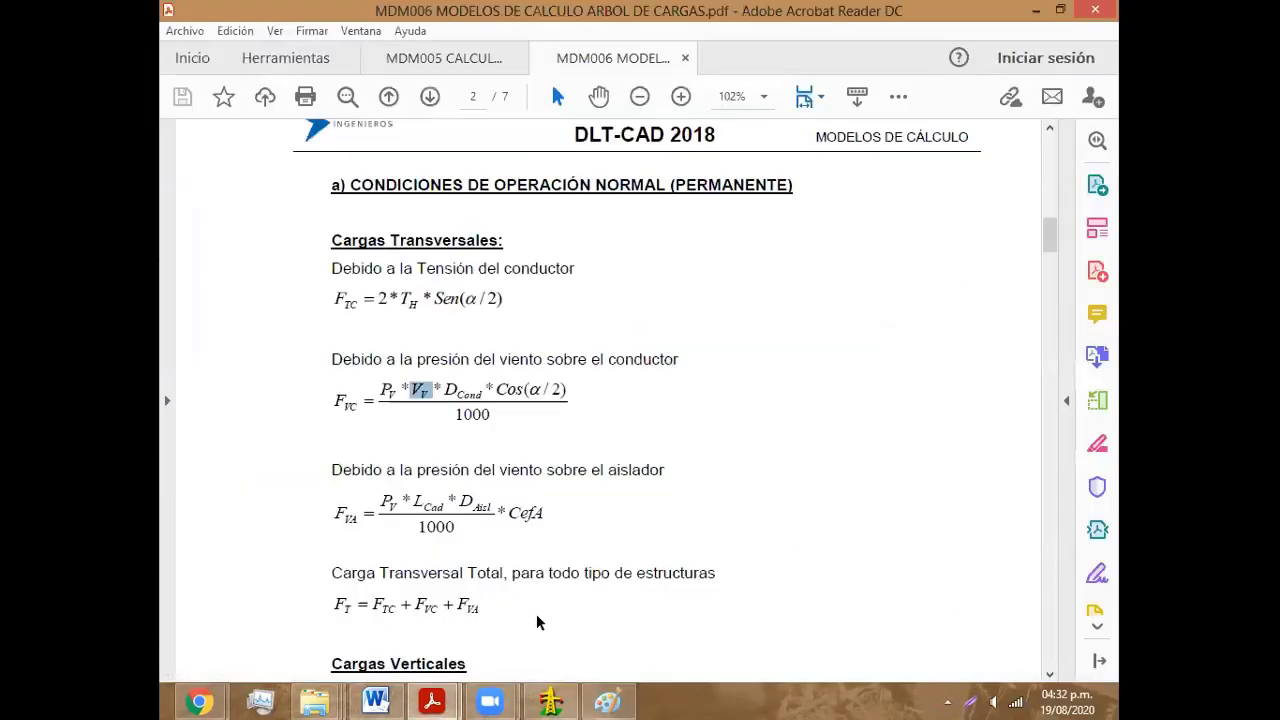
drag(445, 390, 474, 393)
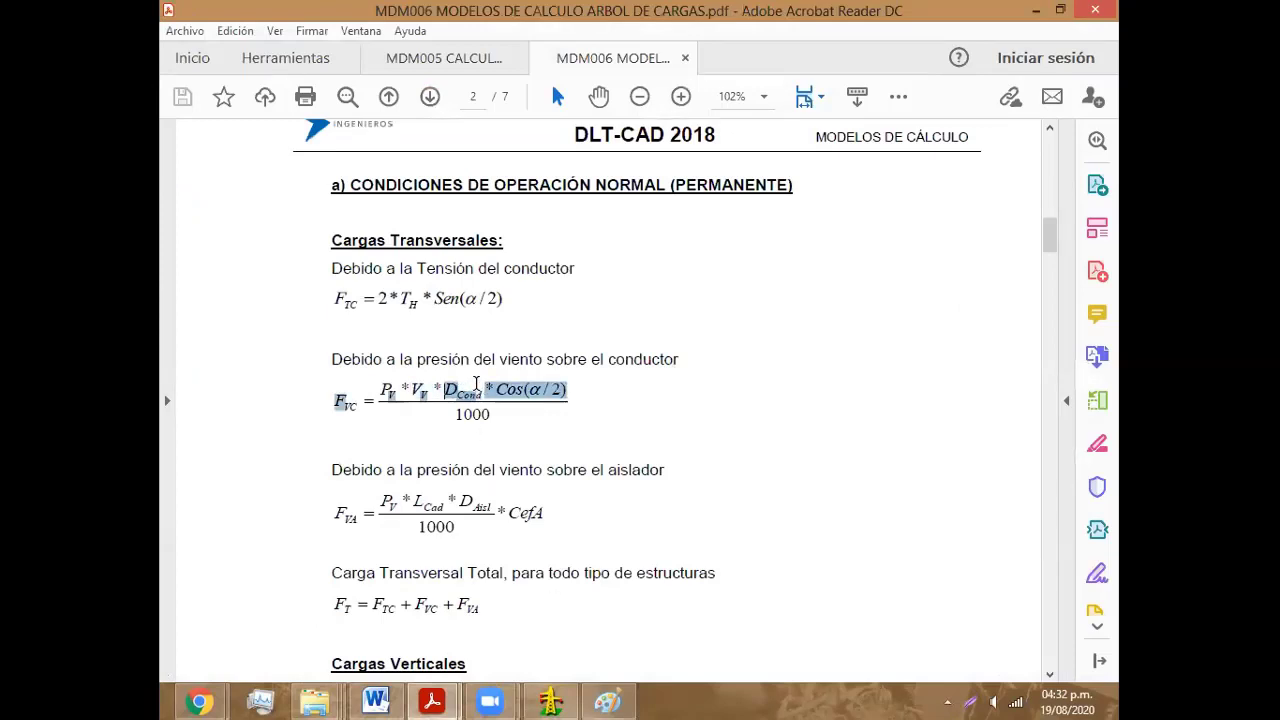
double_click(476, 385)
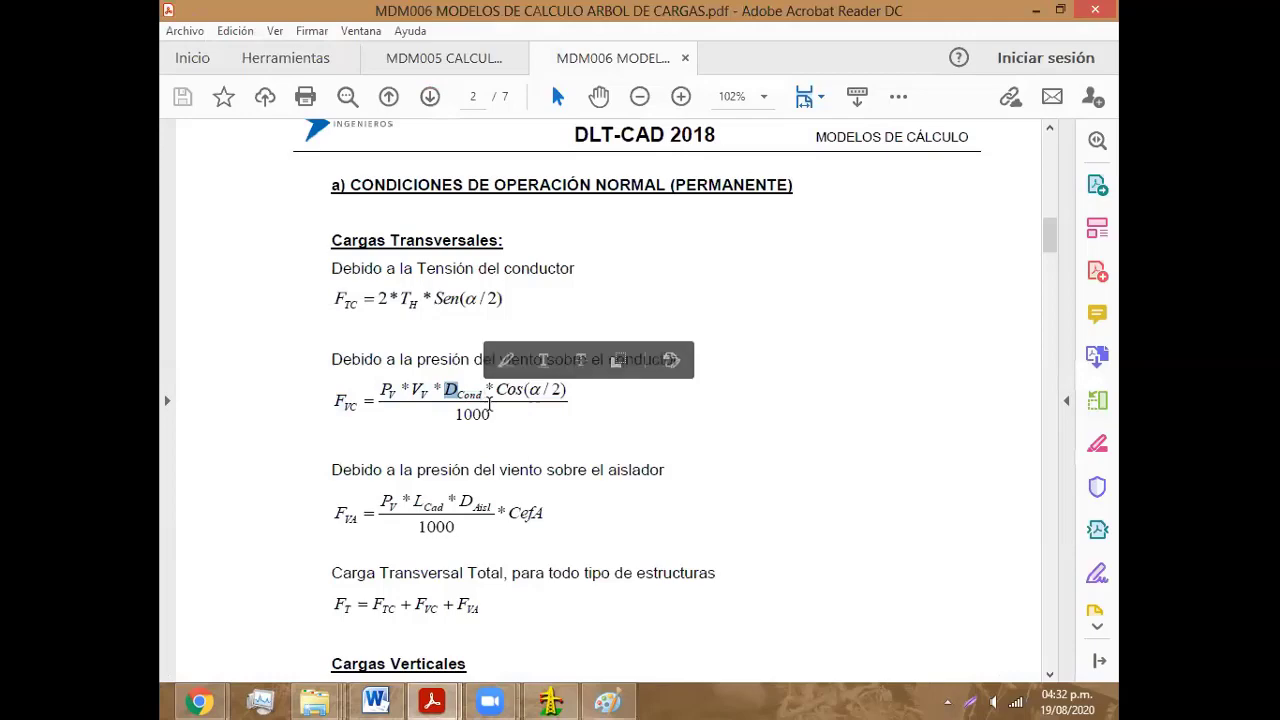
click(549, 700)
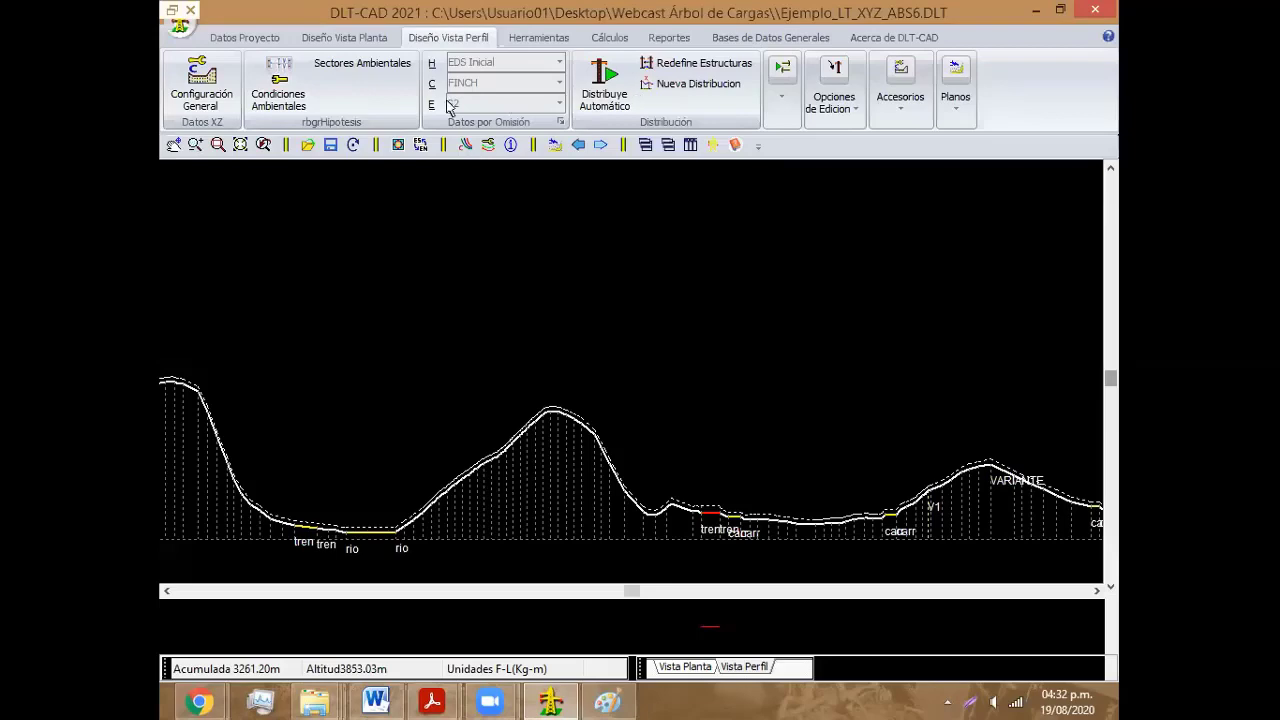
Step: View the project's conductor table (FINCH to ADSS-36), then dismiss it with Cancelar
click(770, 37)
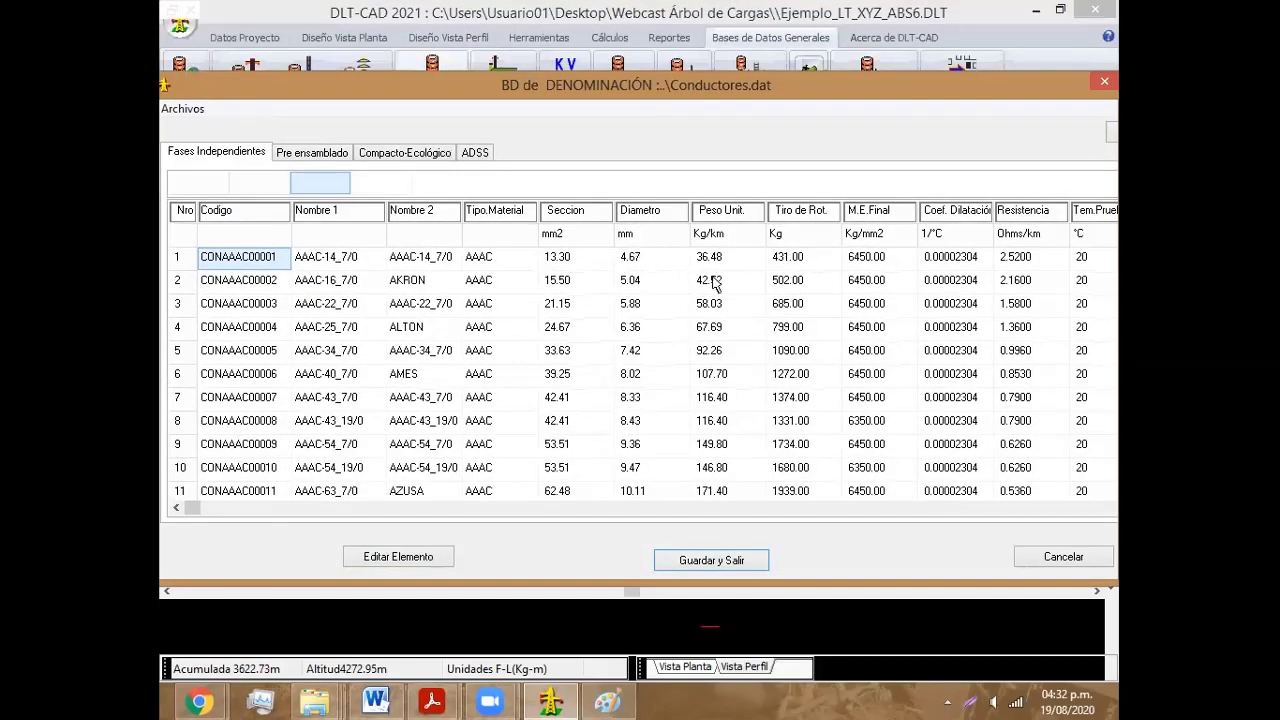
key(Escape)
click(250, 38)
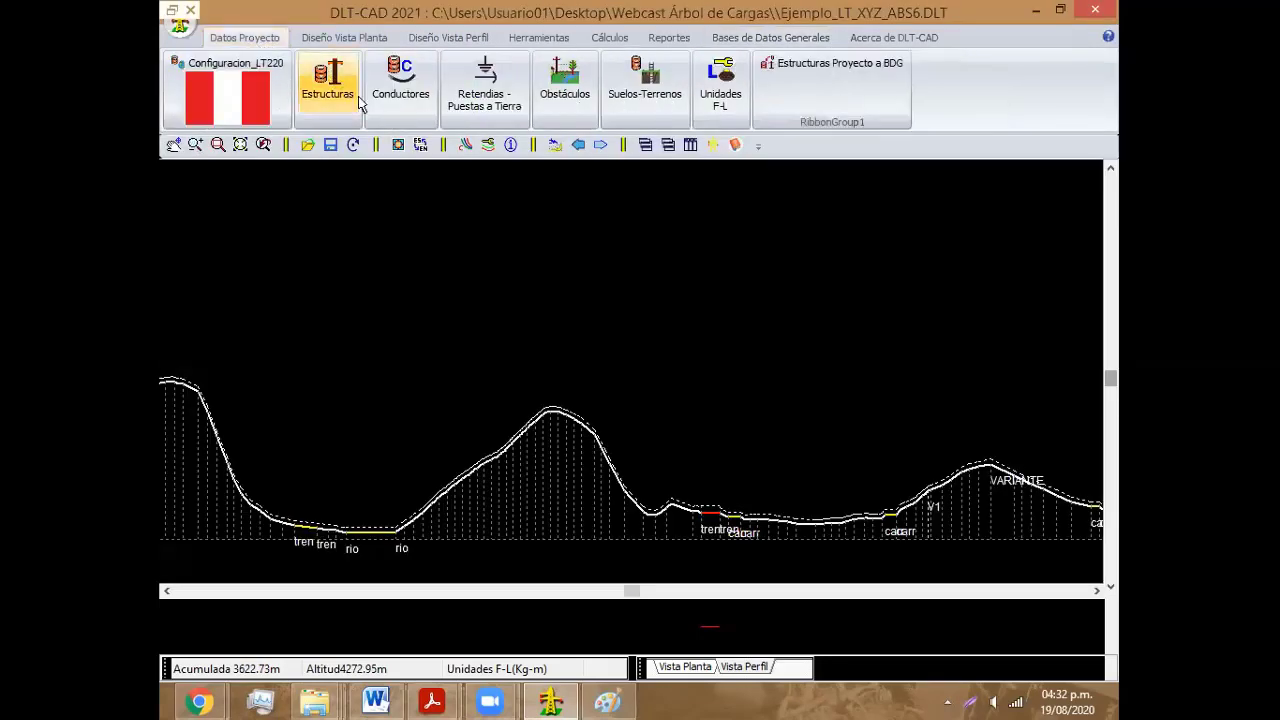
click(403, 88)
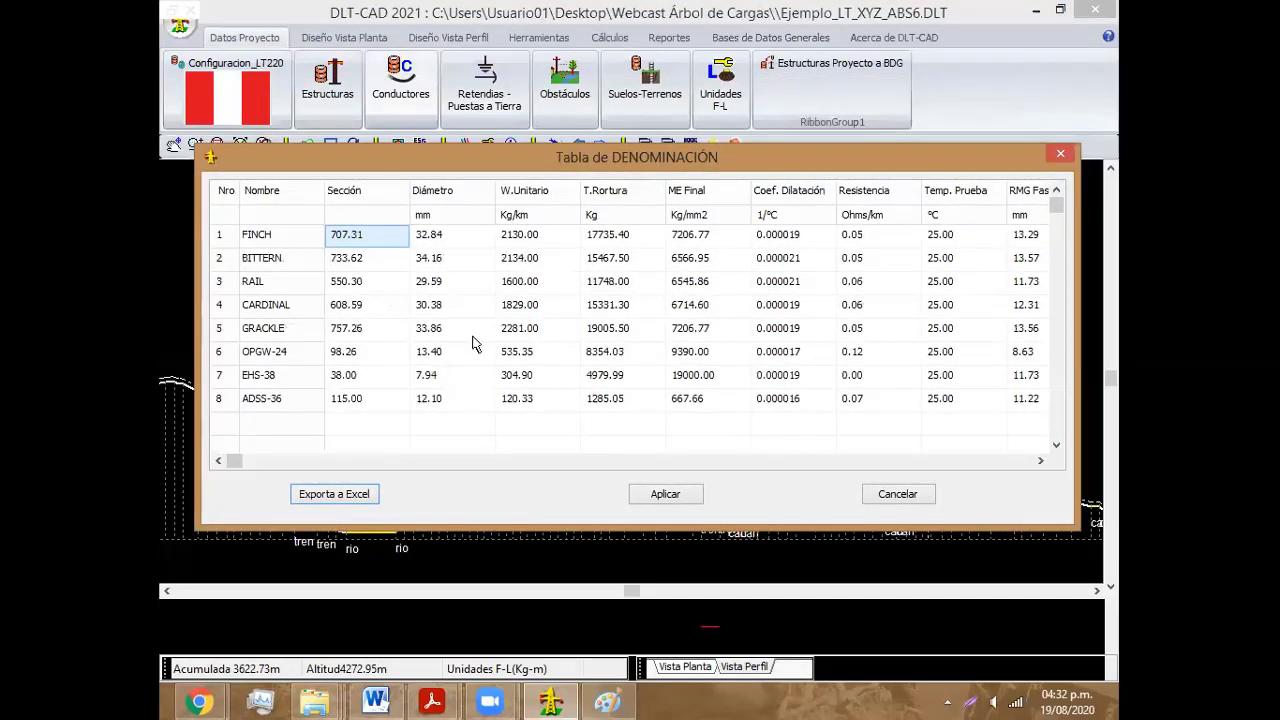
click(897, 494)
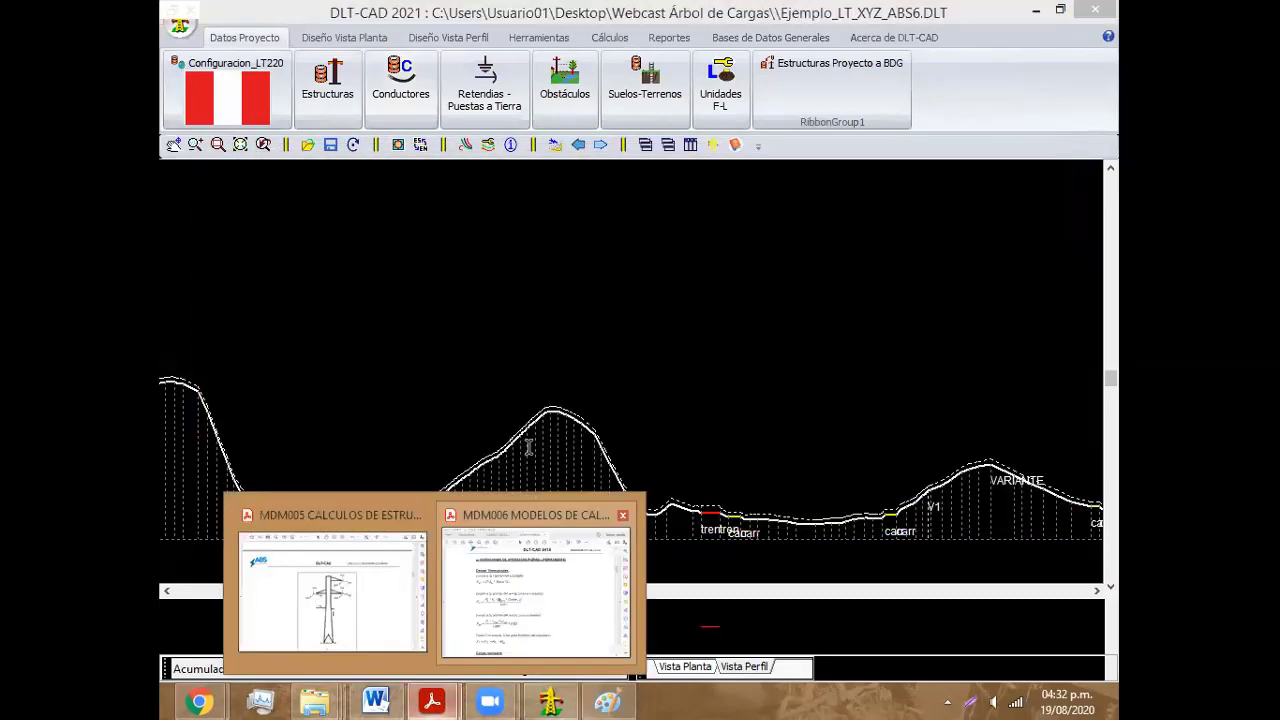
Step: Highlight the Cos term, then the F_VA insulator wind formula terms further down the page
mouse_move(432, 701)
click(534, 600)
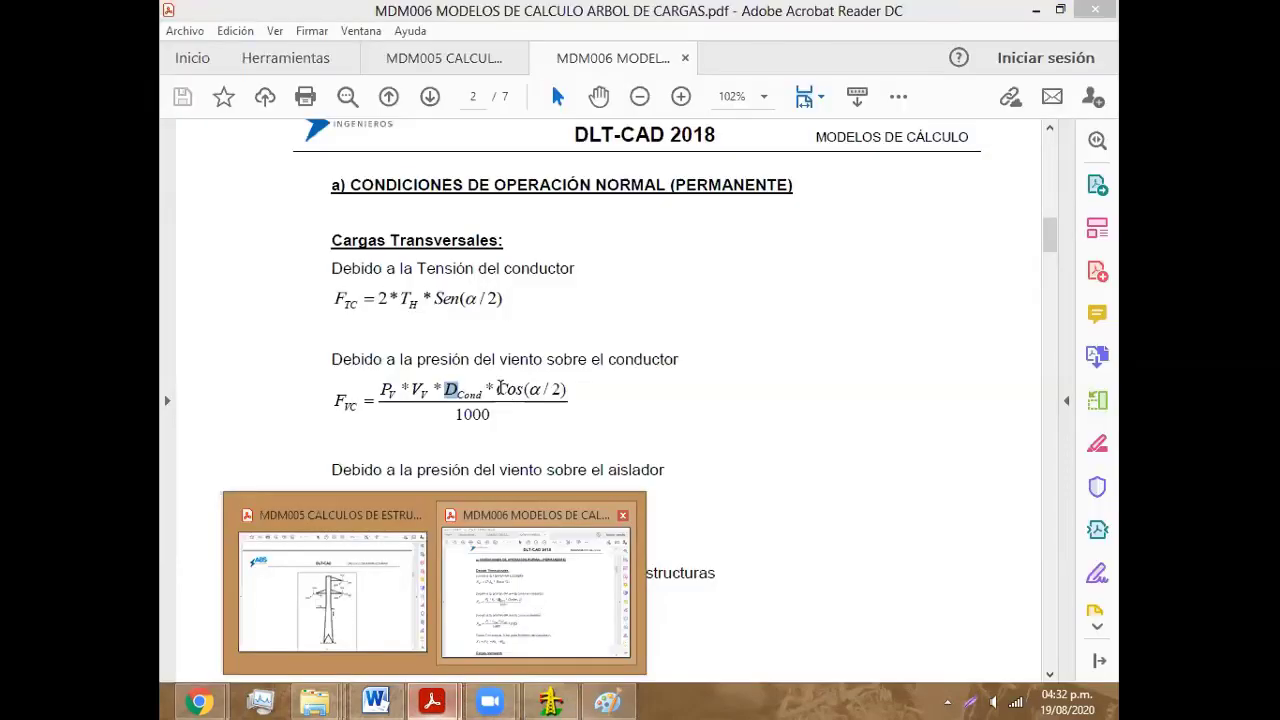
drag(496, 391, 521, 393)
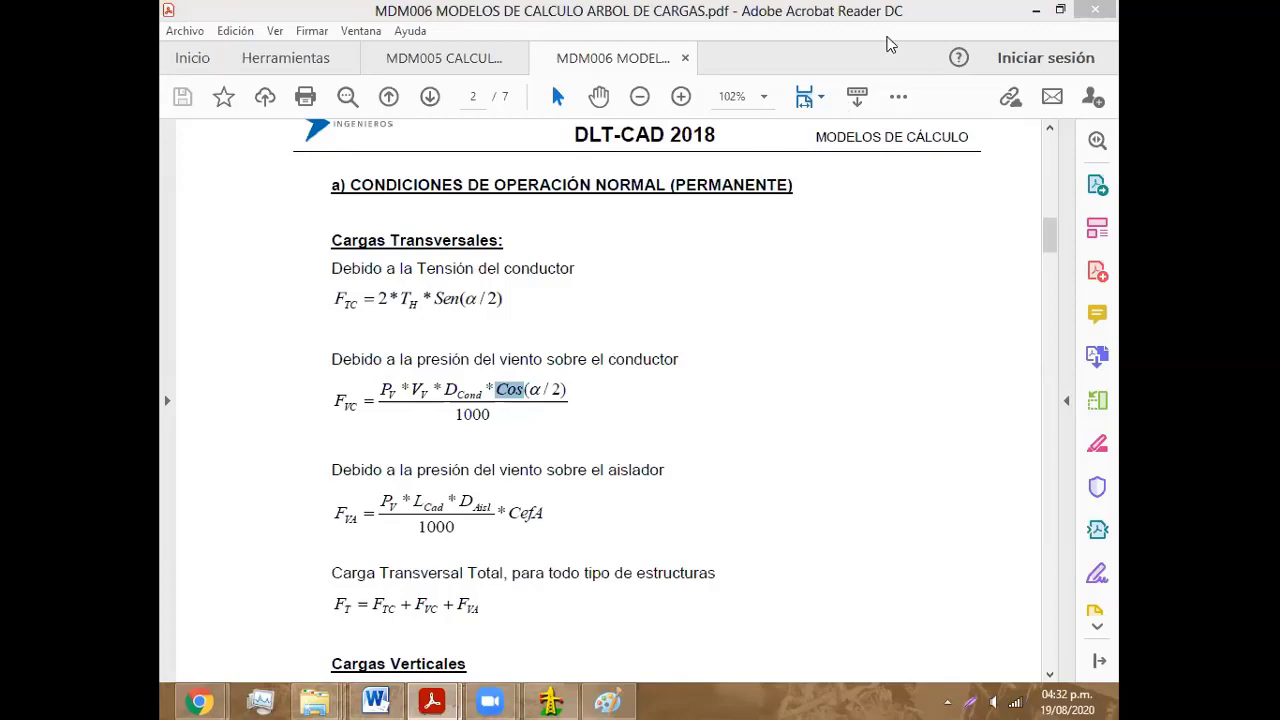
click(590, 408)
scroll(590, 408, down, 3)
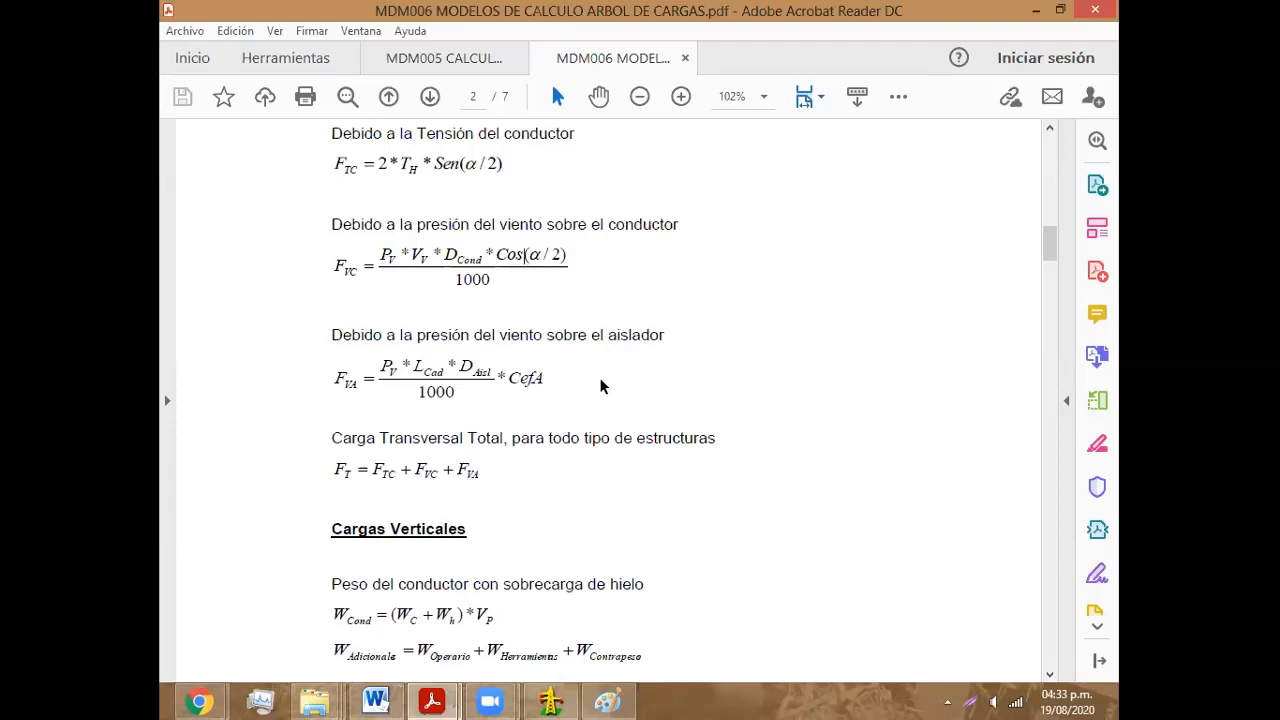
drag(382, 375, 430, 366)
click(504, 404)
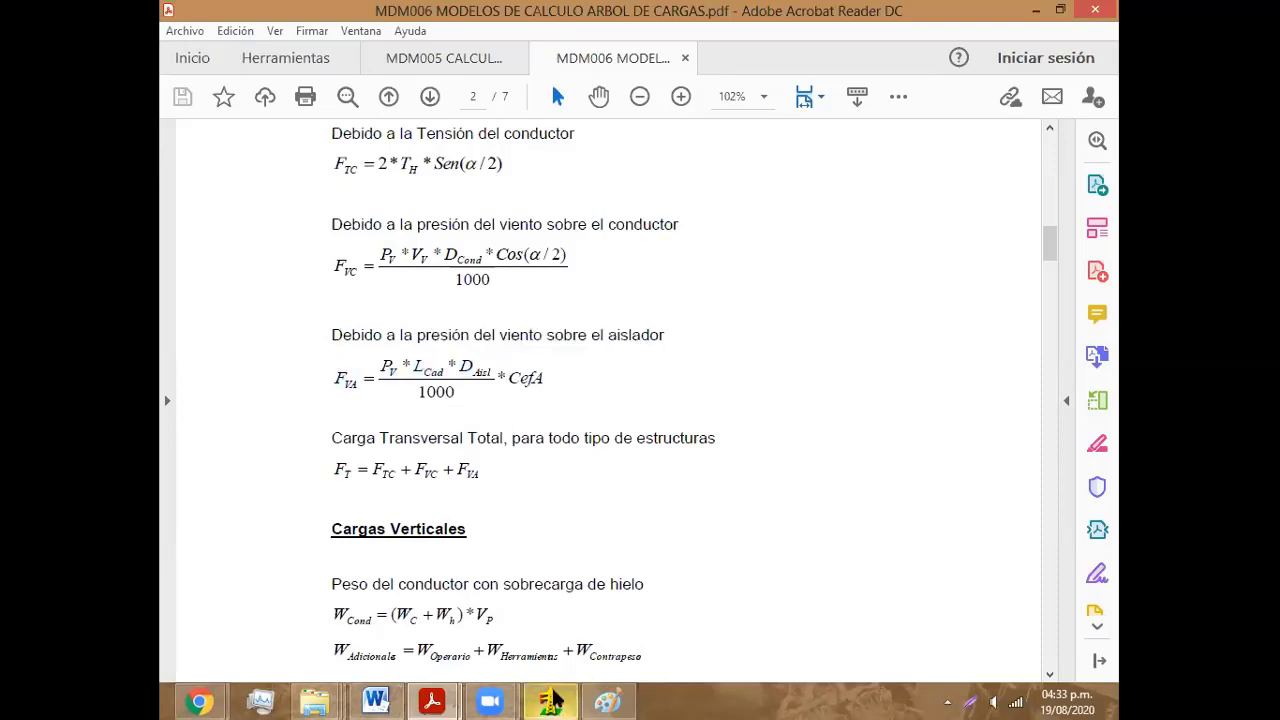
mouse_move(550, 701)
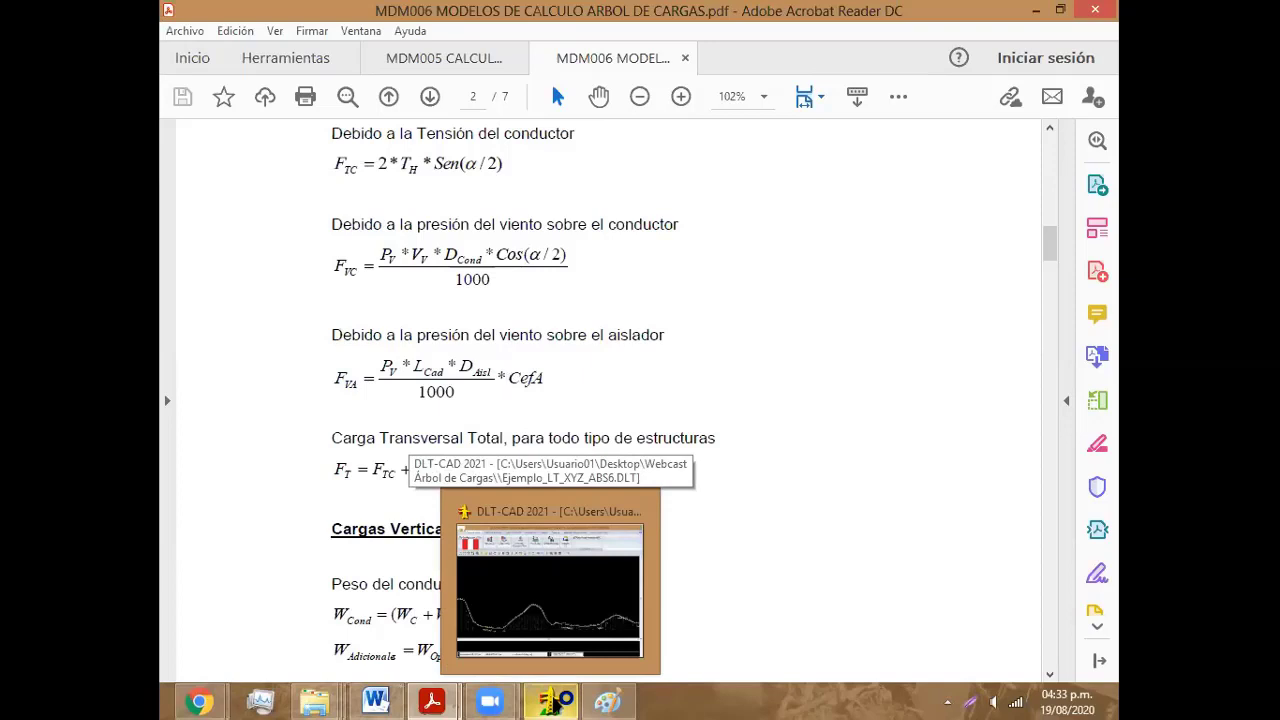
Step: Open DLT-CAD's Configuración General Cálculos page and select the 2.6 insulator string length
click(550, 590)
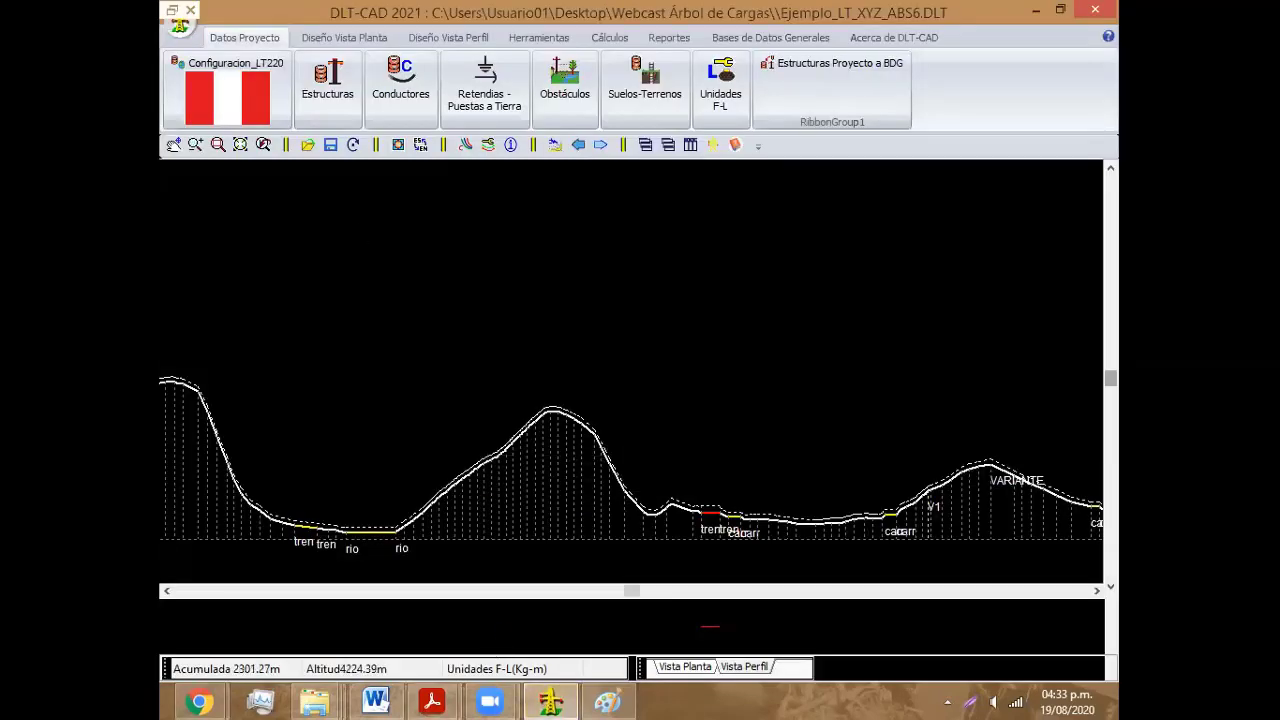
click(447, 38)
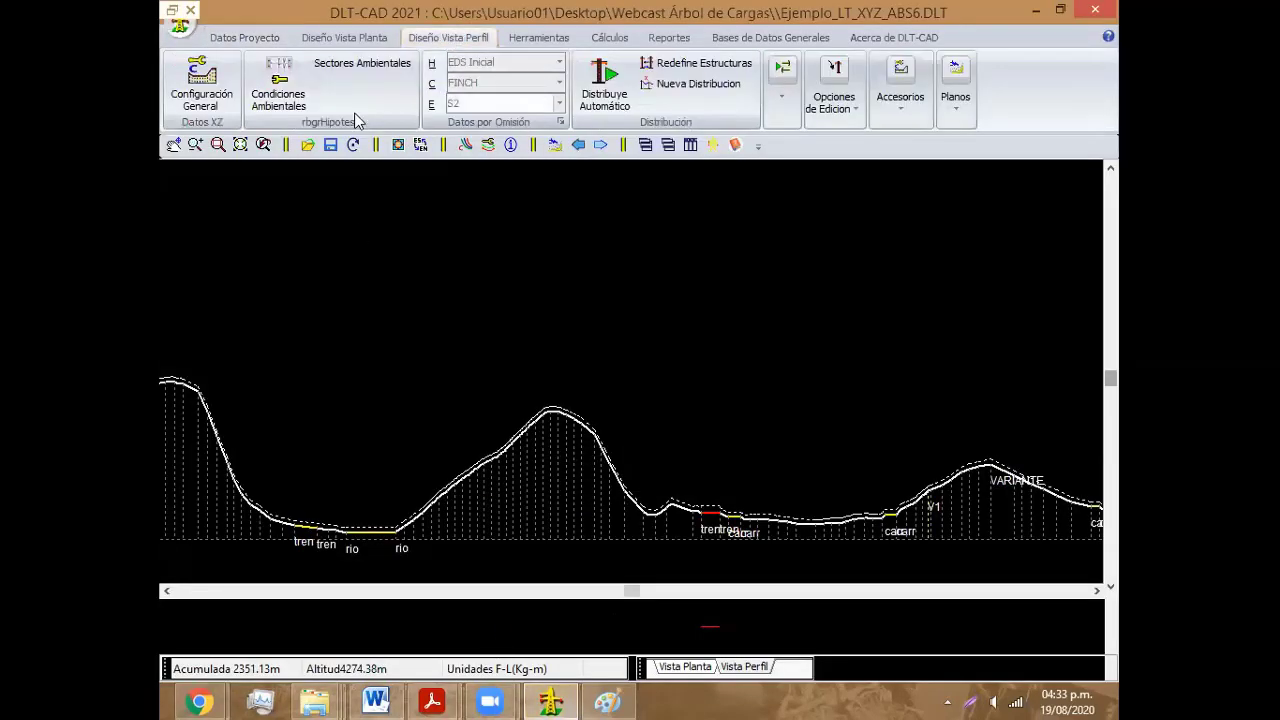
click(243, 98)
click(484, 172)
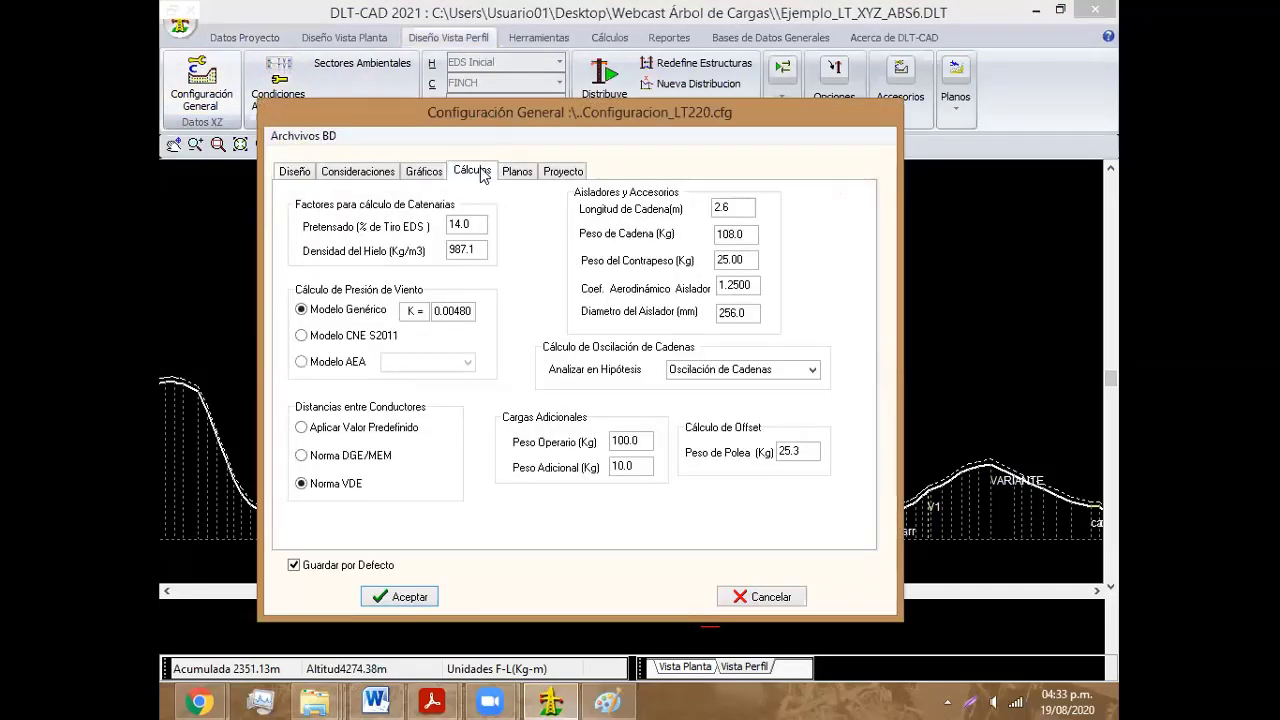
click(744, 206)
drag(744, 207, 712, 208)
mouse_move(432, 701)
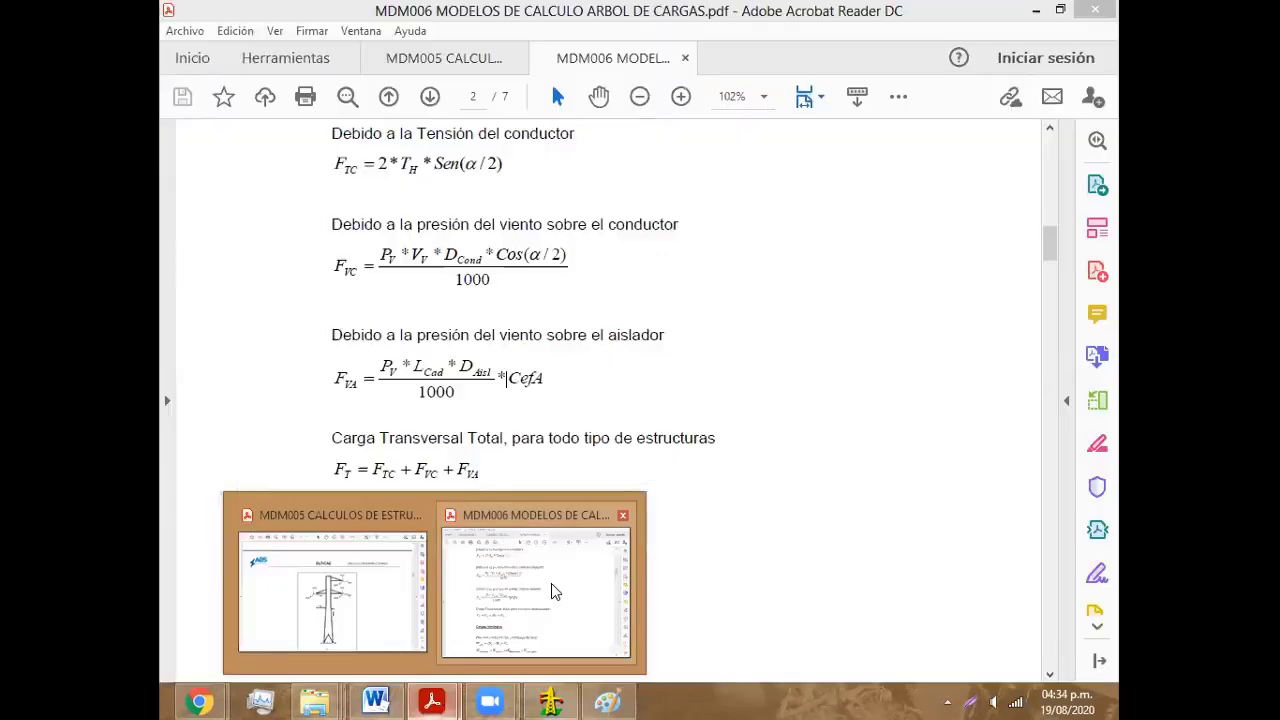
Step: Match the PDF's insulator wind terms to DLT-CAD's 256.0 diameter and 1.2500 CefA coefficient
click(551, 583)
drag(466, 367, 338, 378)
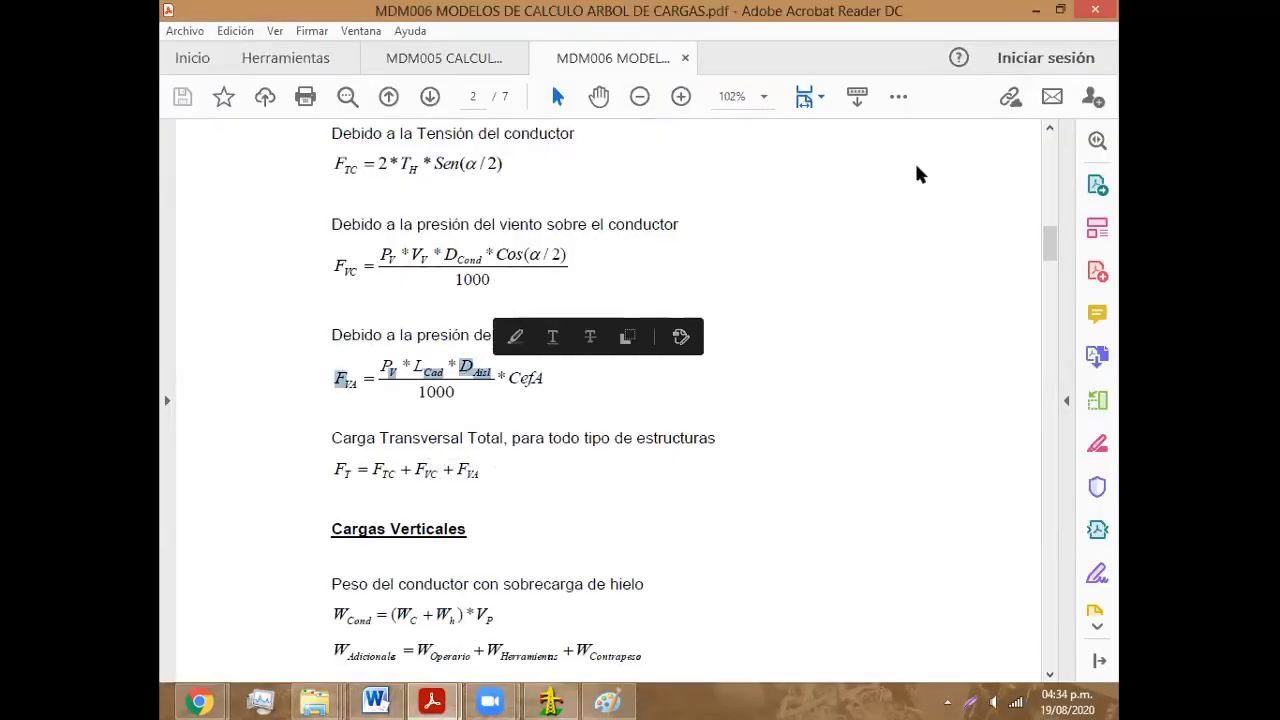
click(1036, 10)
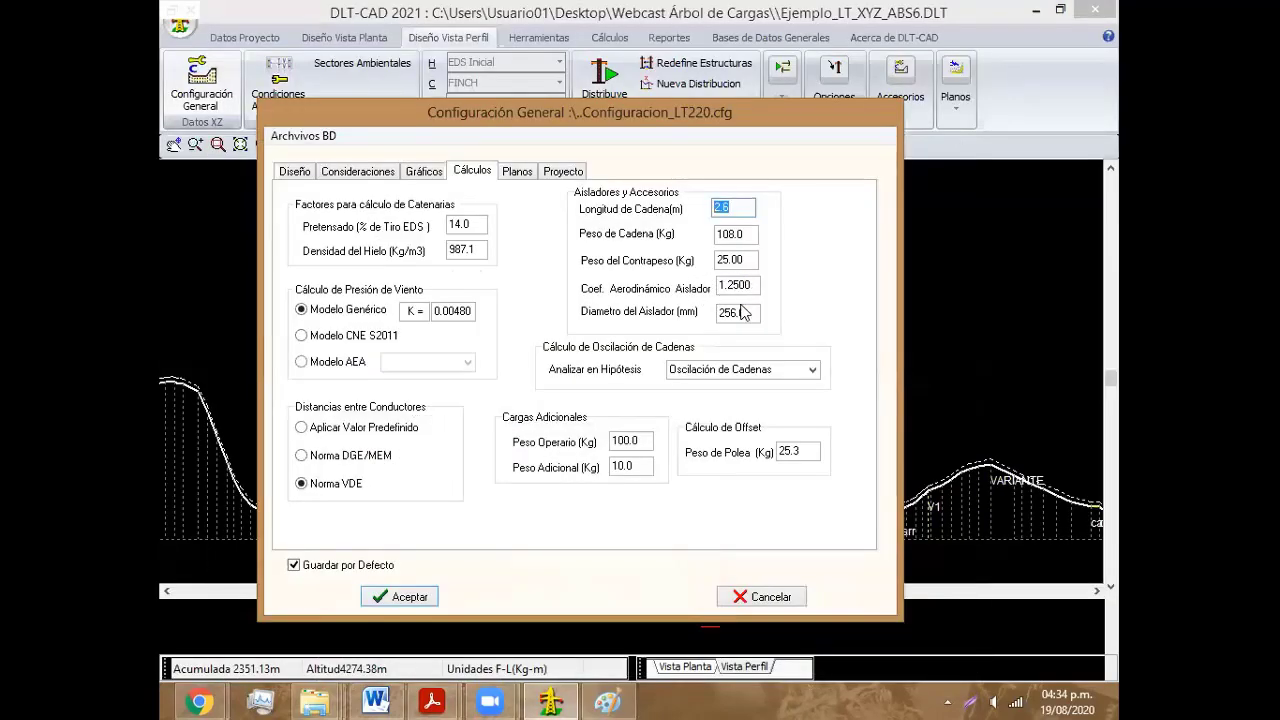
click(744, 312)
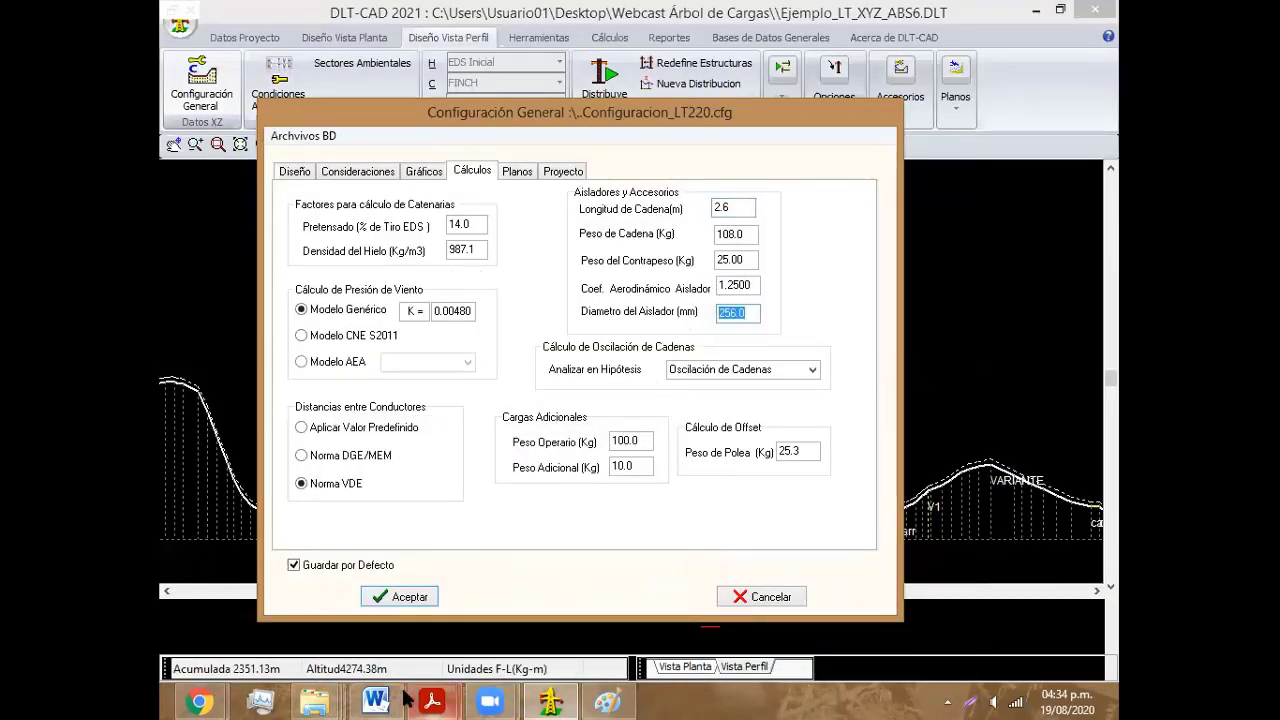
mouse_move(489, 700)
mouse_move(432, 701)
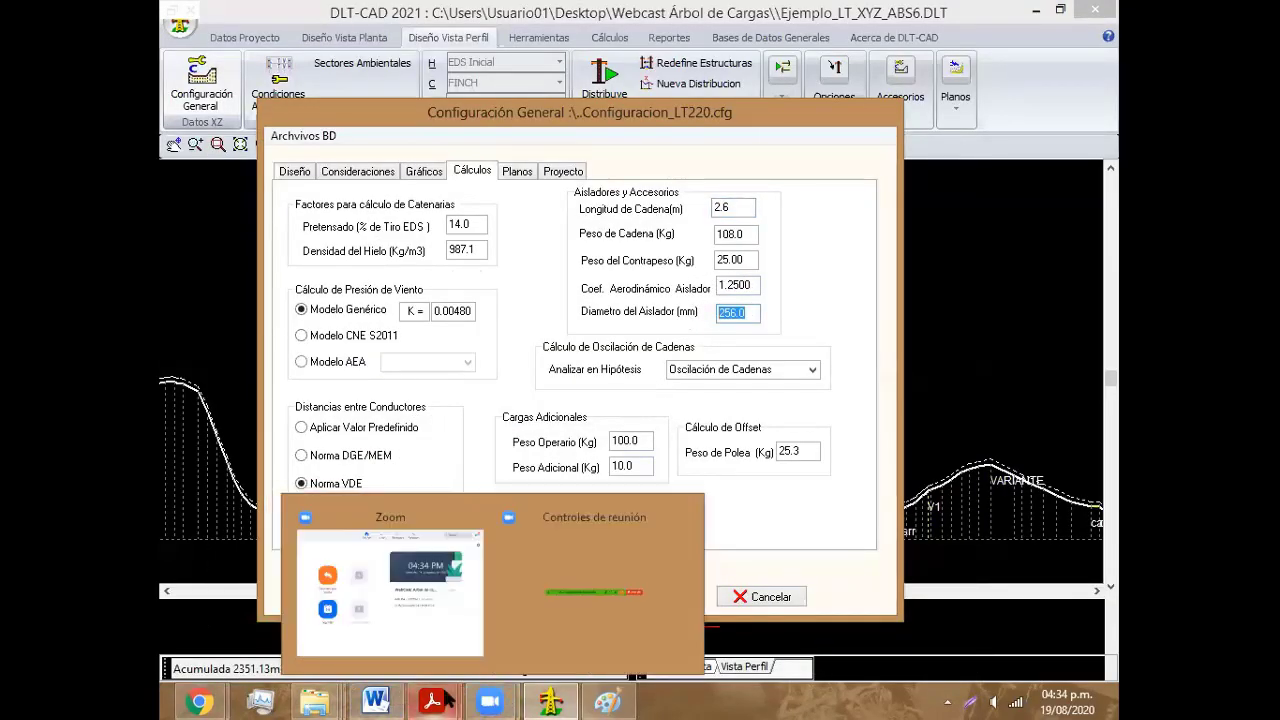
click(565, 590)
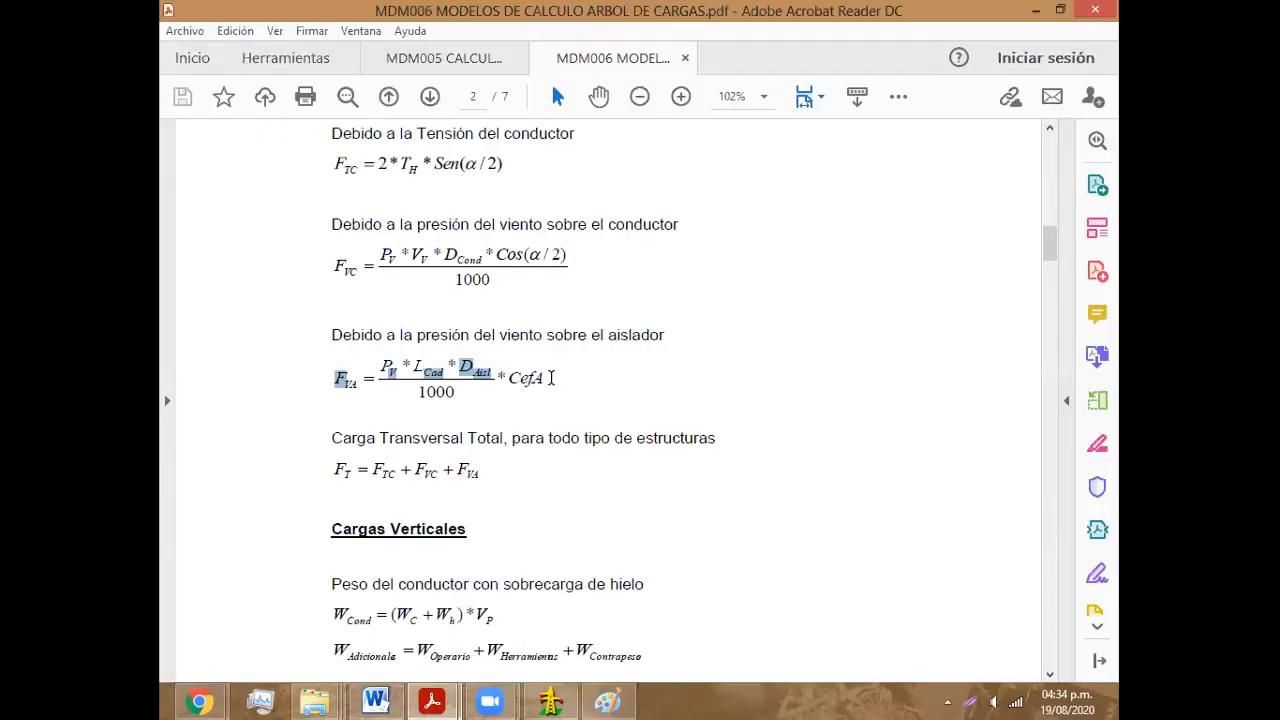
drag(546, 380, 513, 380)
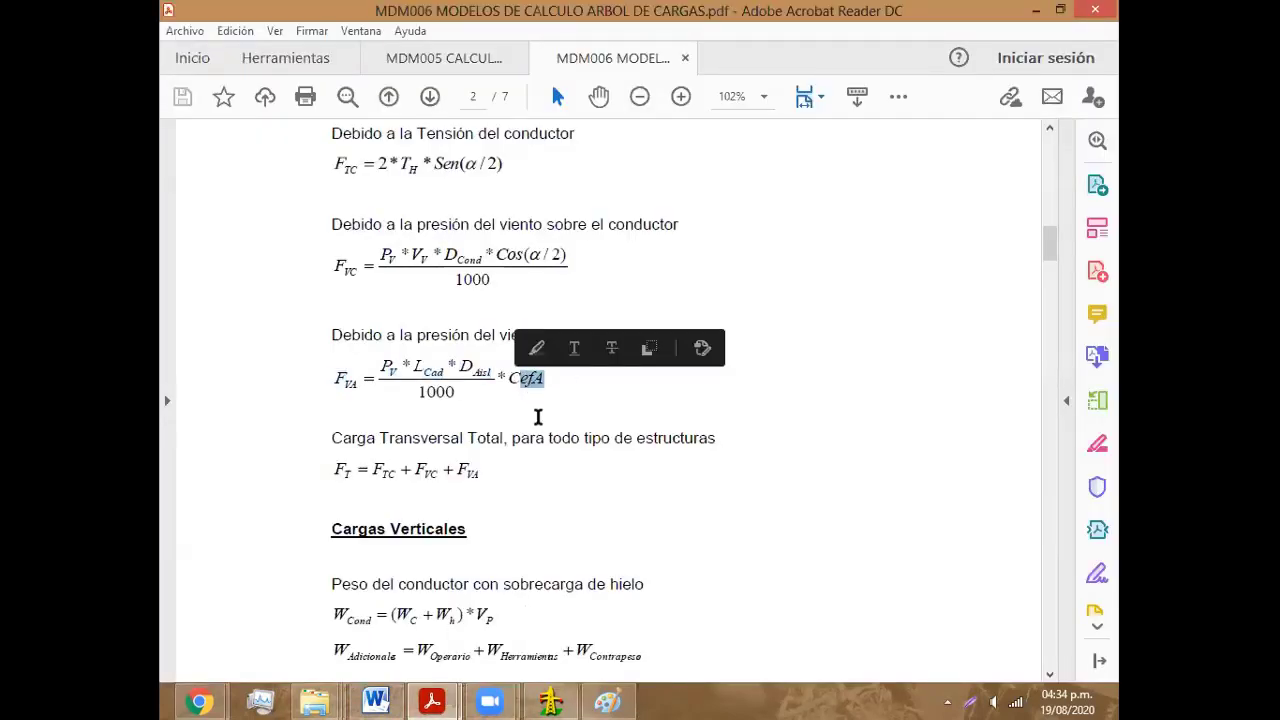
click(537, 417)
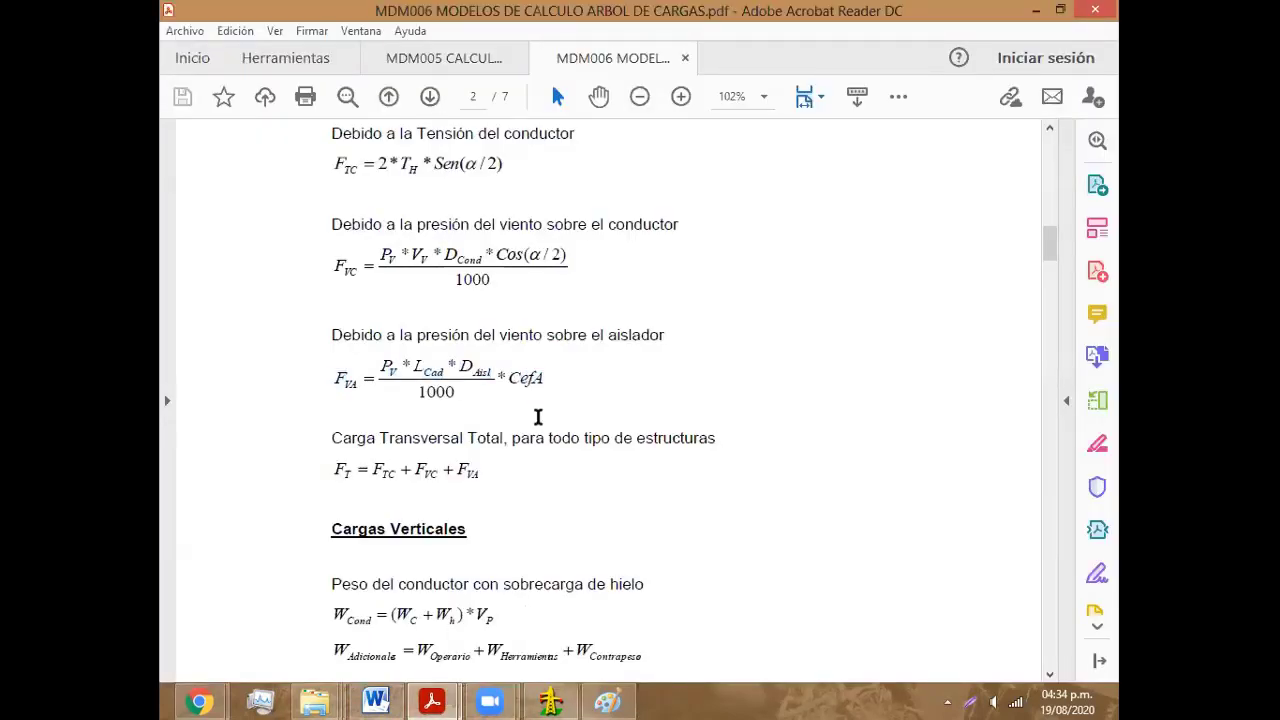
click(545, 700)
click(752, 284)
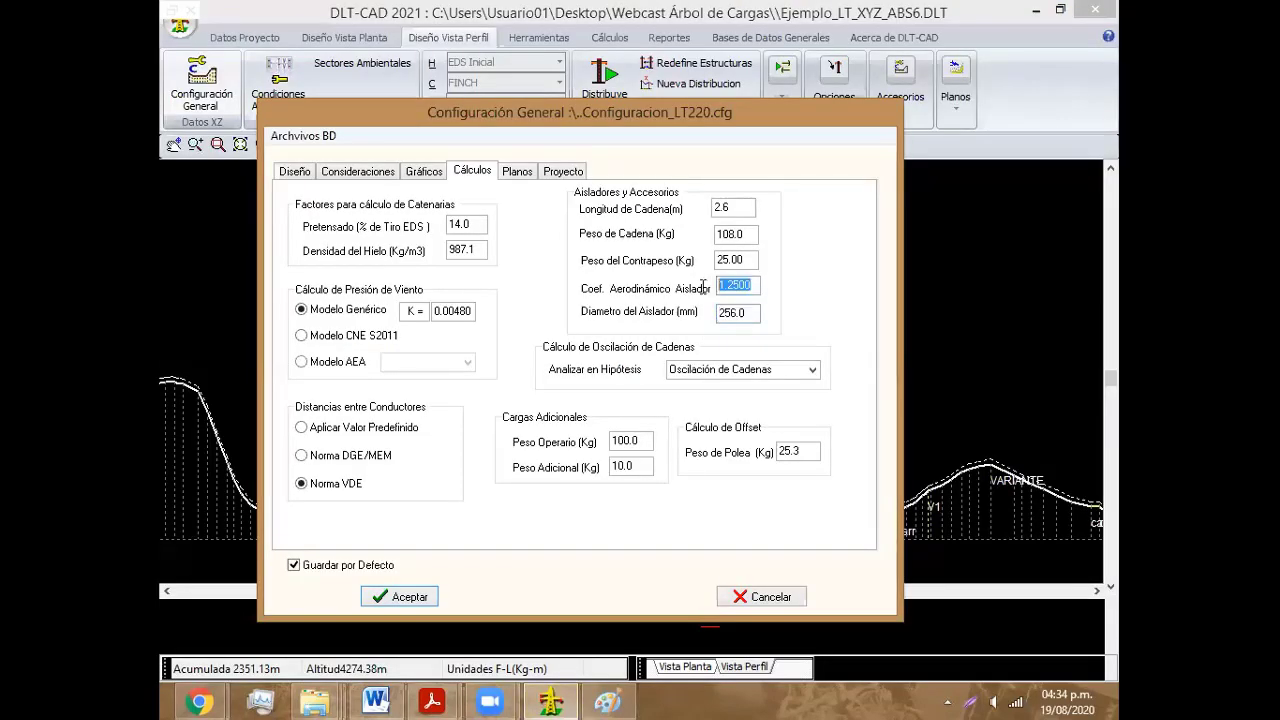
mouse_move(431, 701)
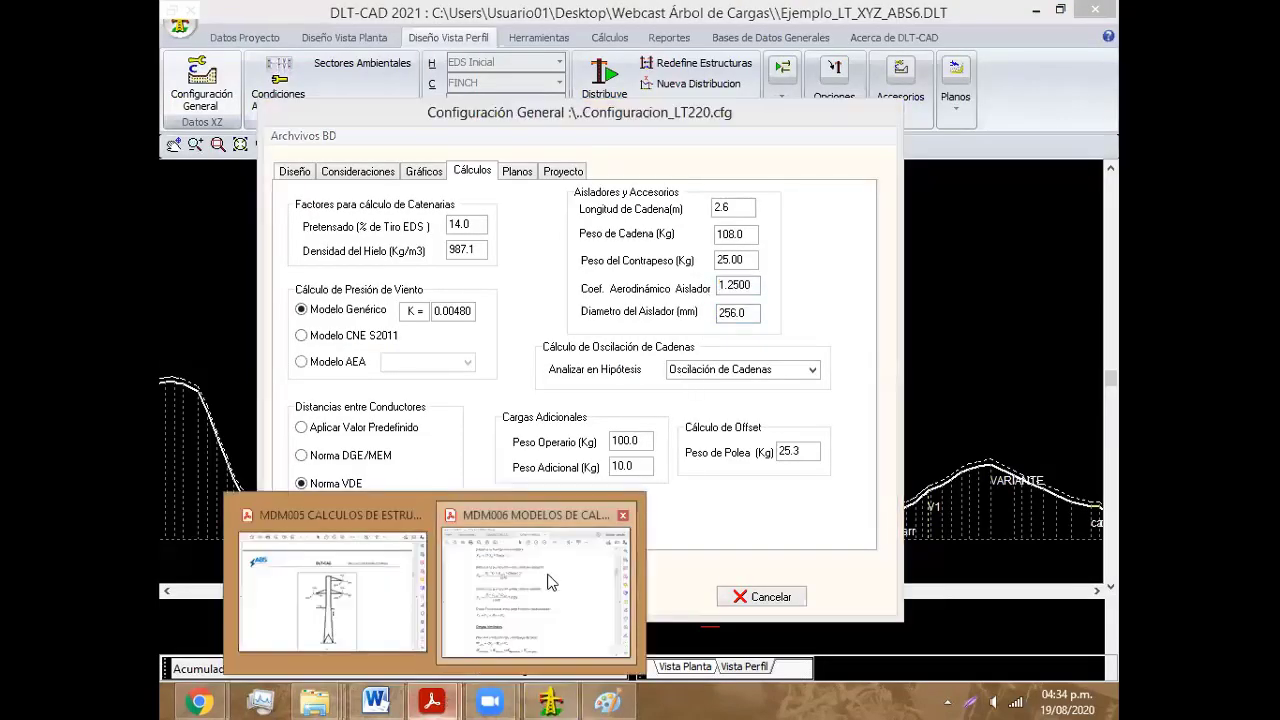
Step: Scroll the MDM006 PDF down to the Cargas Verticales formulas
click(550, 575)
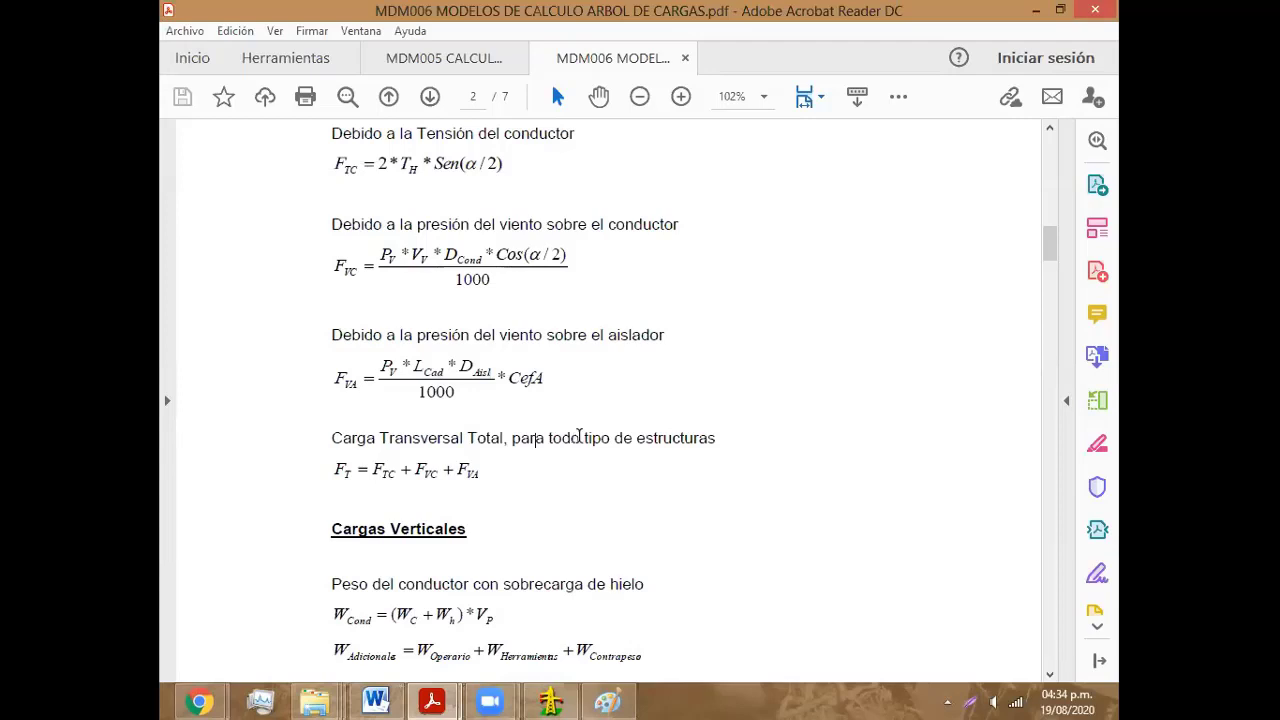
scroll(643, 431, down, 1)
scroll(640, 425, down, 3)
scroll(643, 425, down, 1)
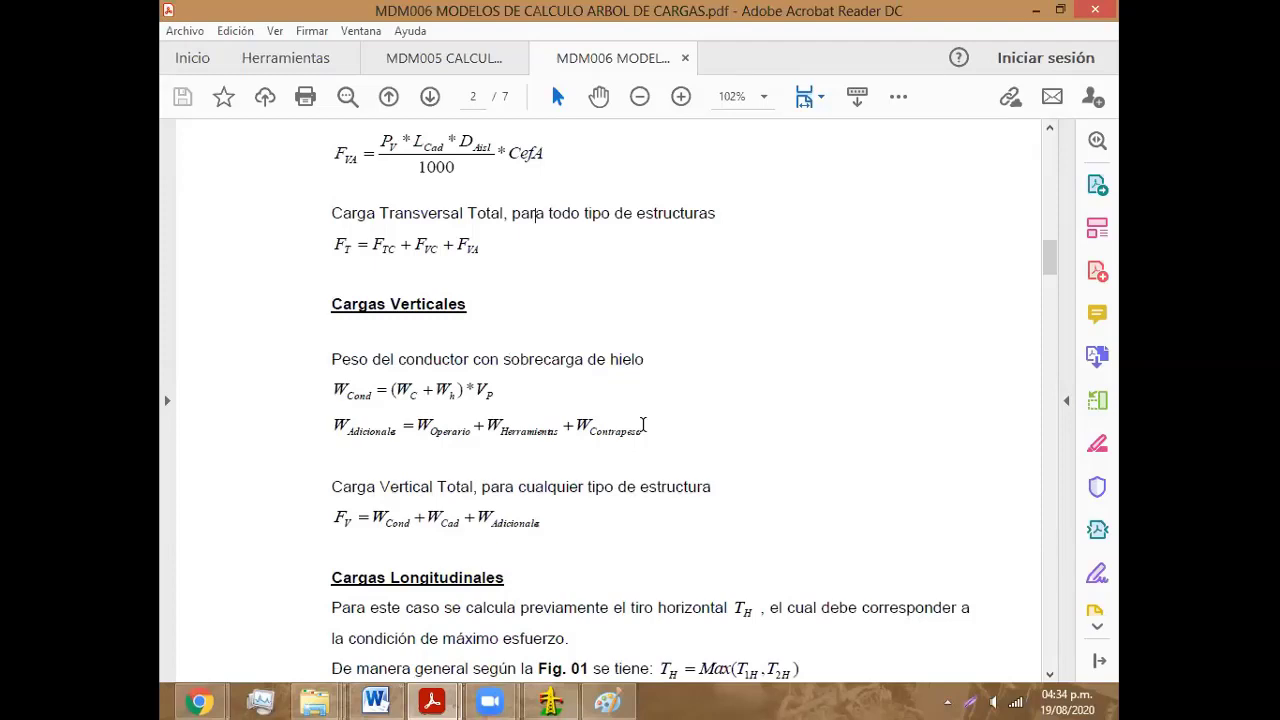
Step: Draw a small circle near the canvas top and fill it solid black as the conductor
click(608, 701)
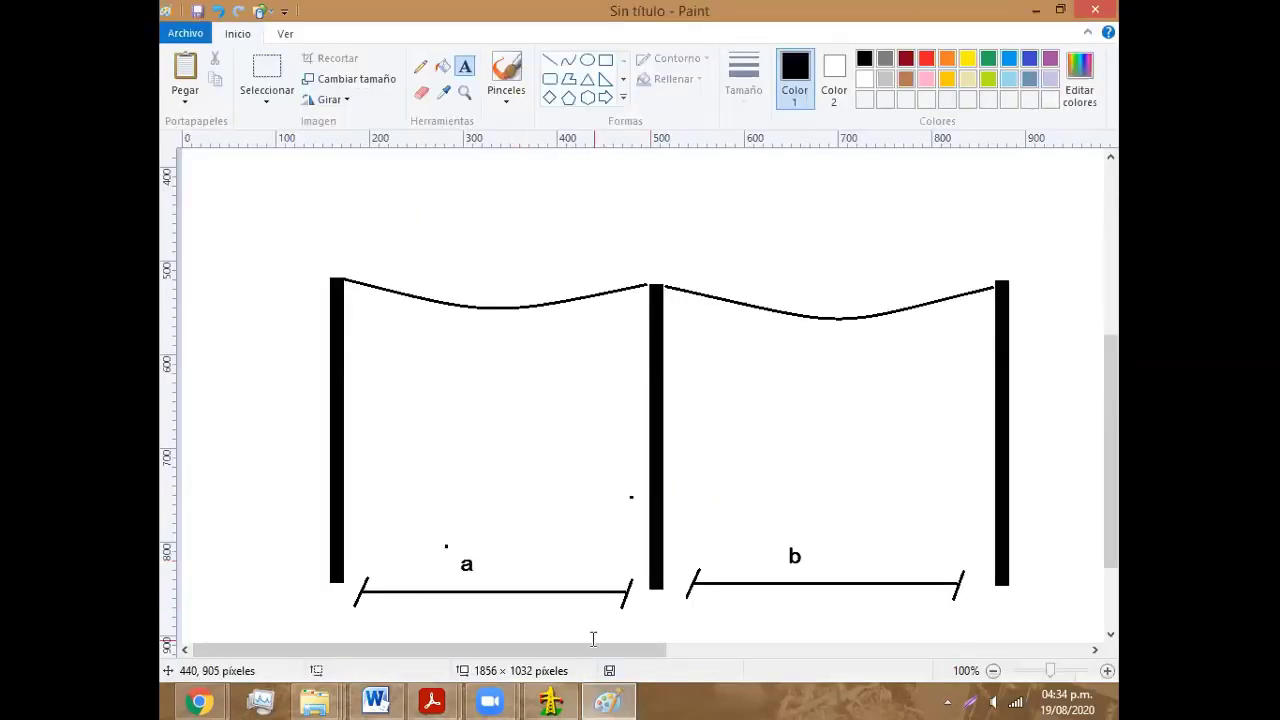
drag(594, 649, 1080, 655)
scroll(762, 536, up, 3)
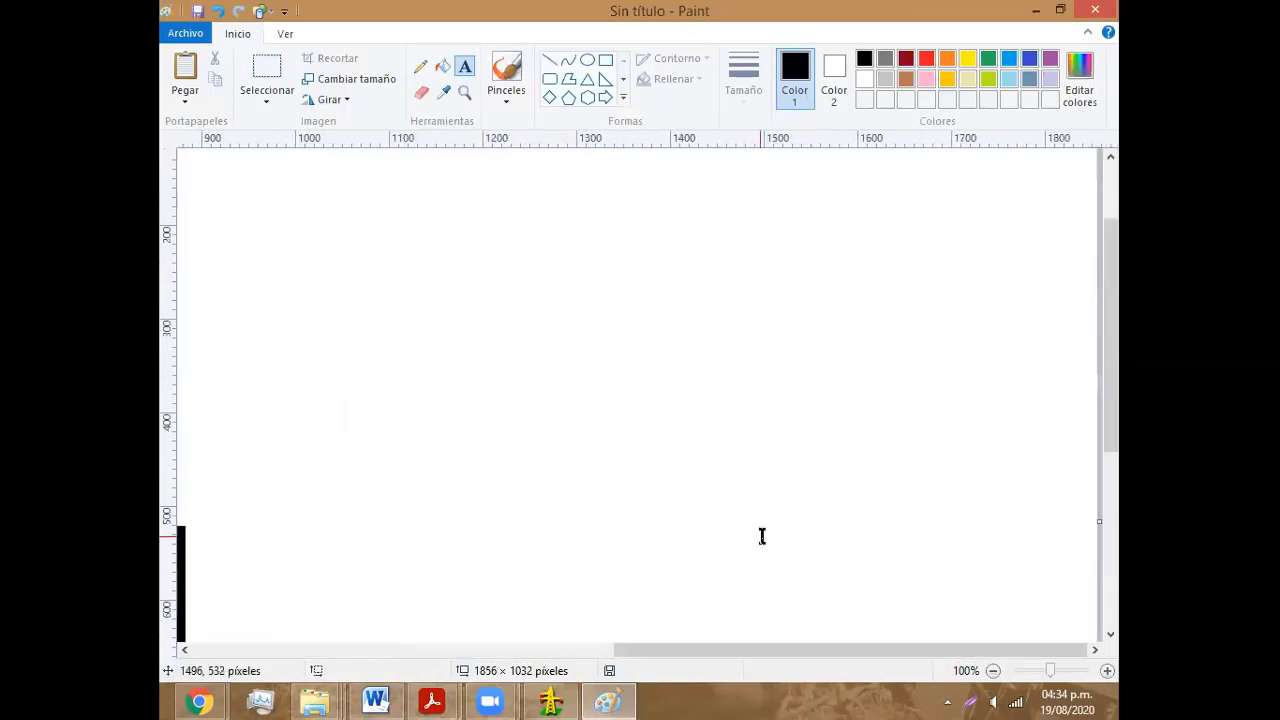
scroll(762, 536, up, 2)
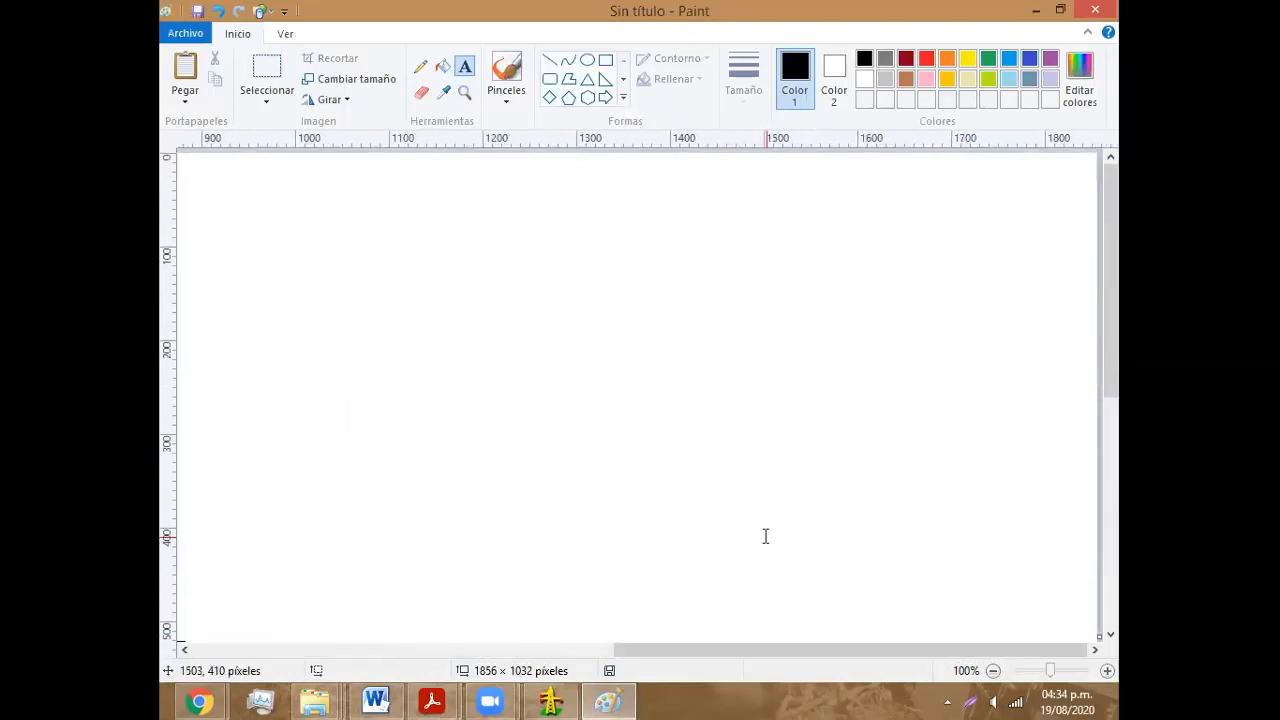
click(587, 60)
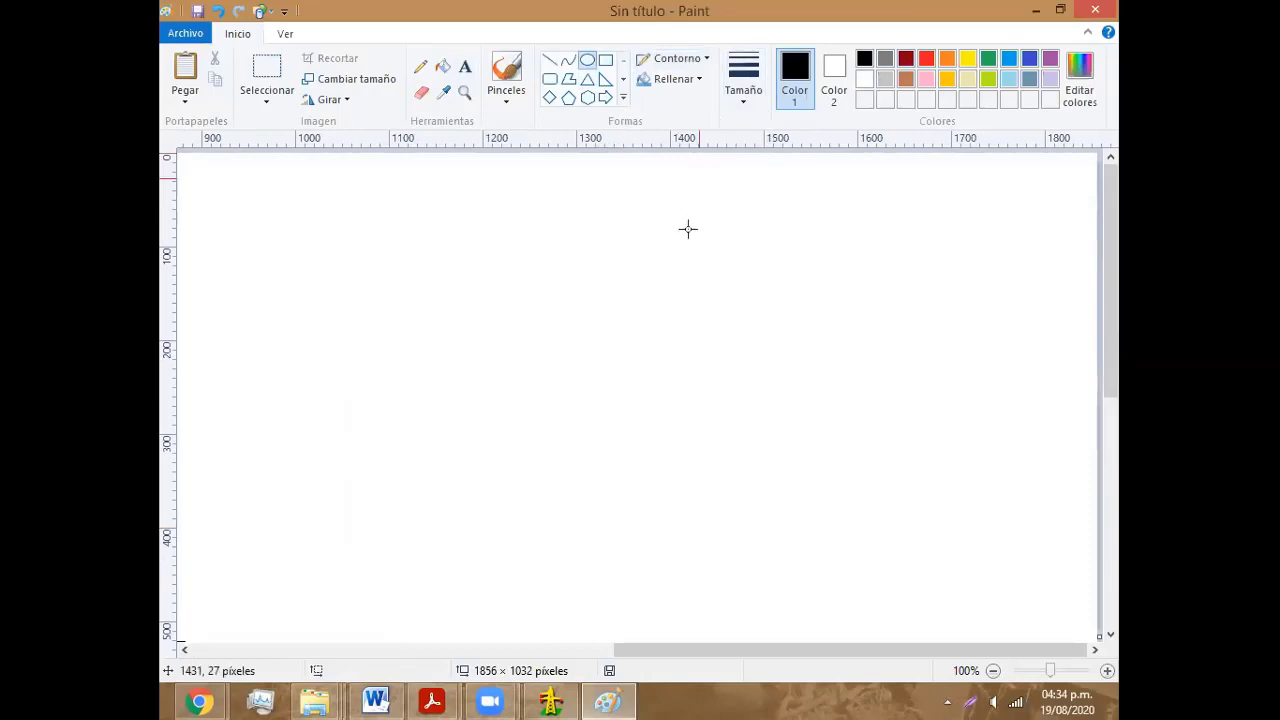
drag(518, 283, 573, 339)
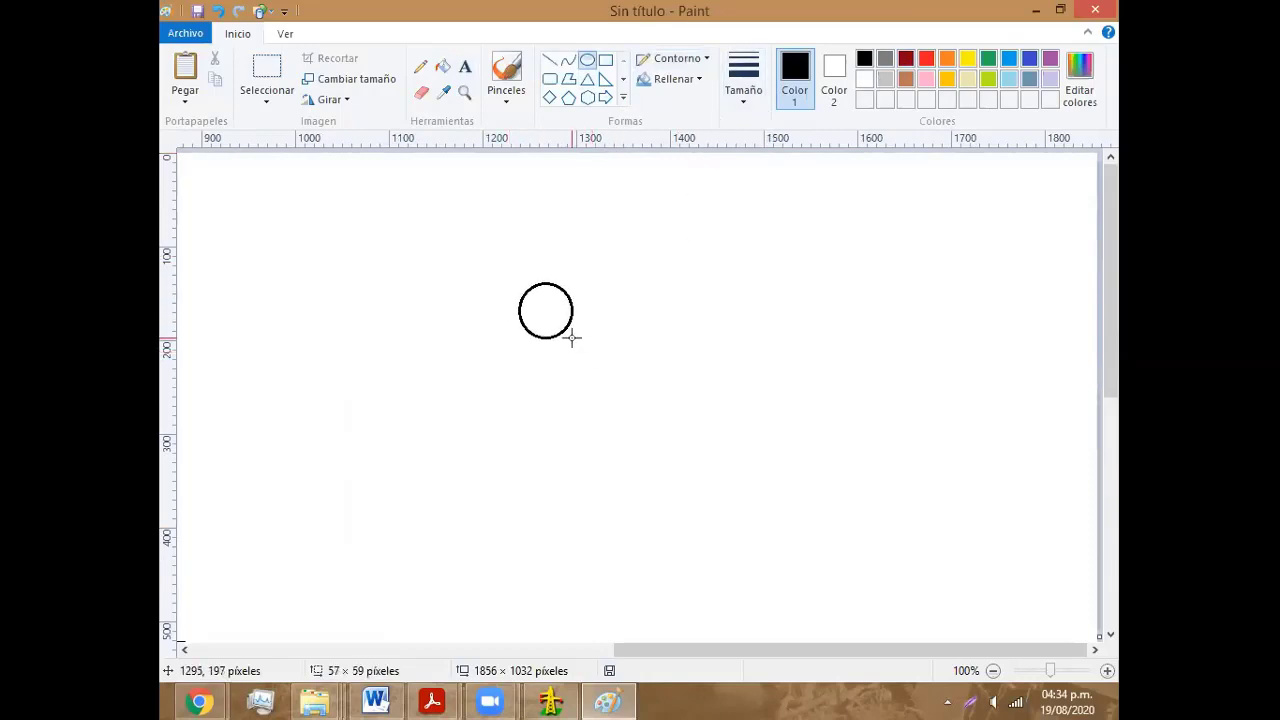
click(442, 66)
click(556, 306)
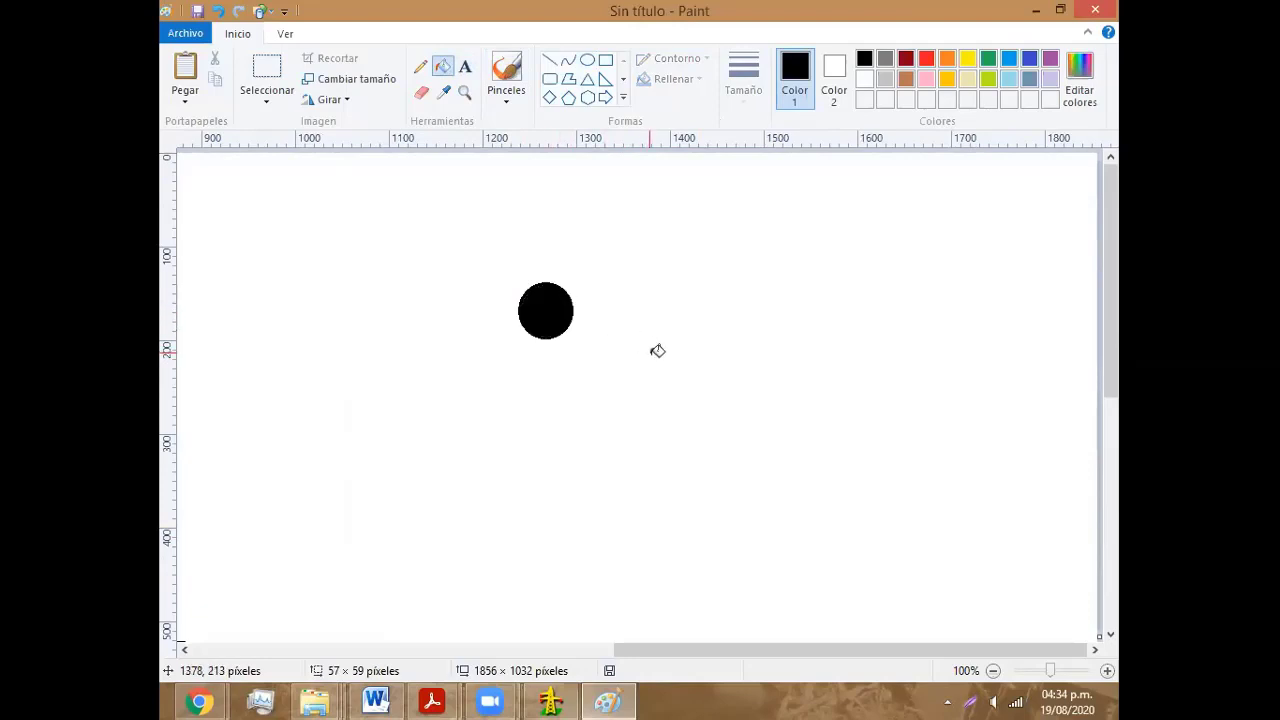
Step: Draw a light-blue elliptical ice ring around the black conductor
click(587, 60)
click(1009, 60)
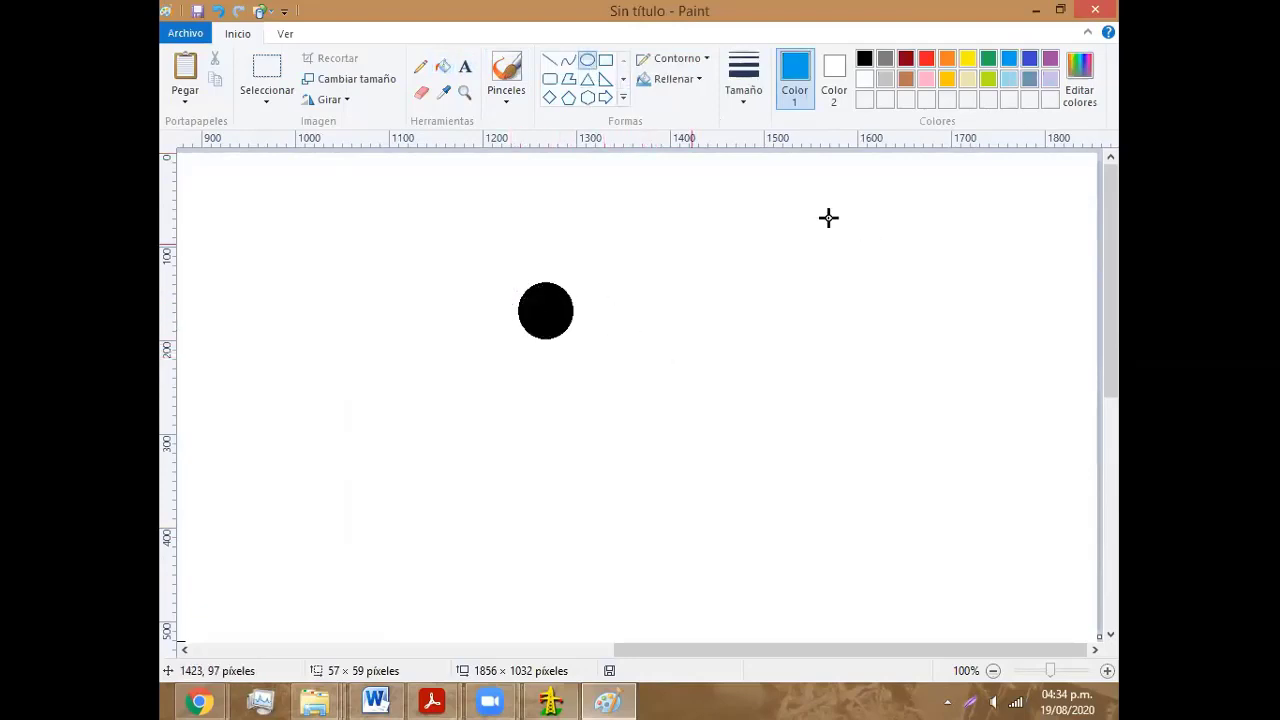
drag(476, 244, 618, 377)
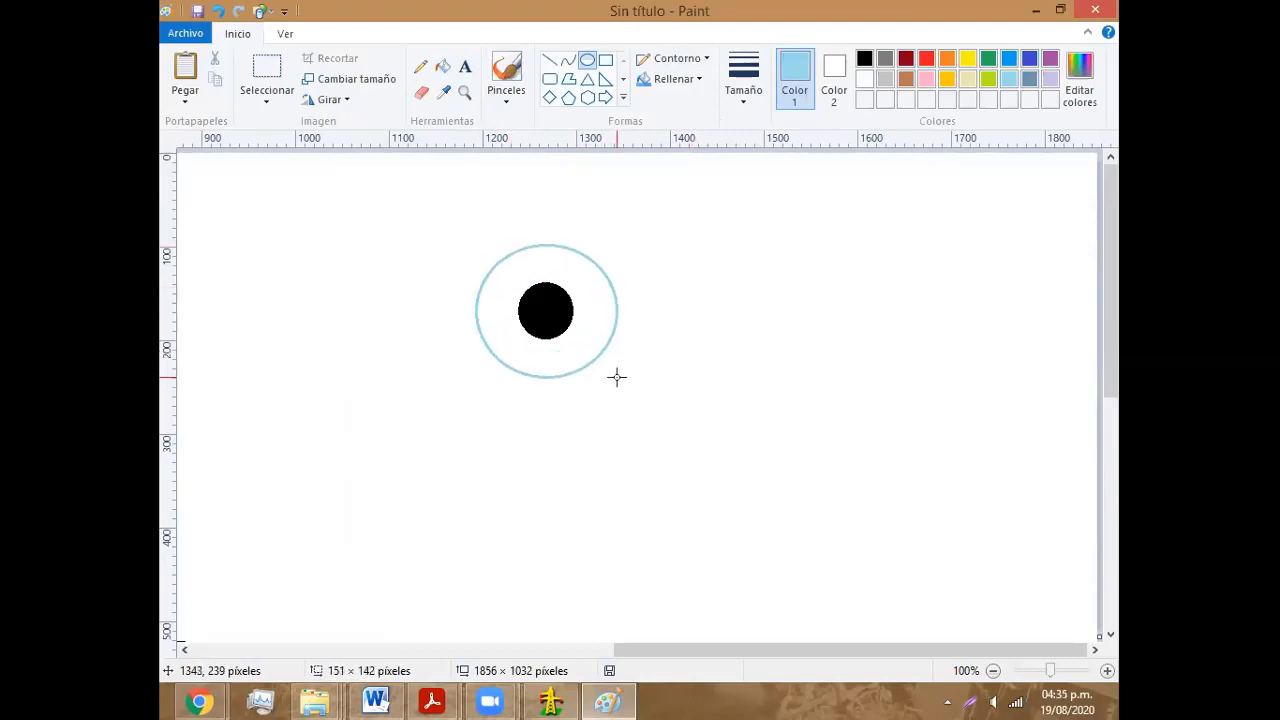
click(803, 320)
Step: Add a red thickness line from conductor to ice edge labelled 'e', then view MDM006
click(549, 60)
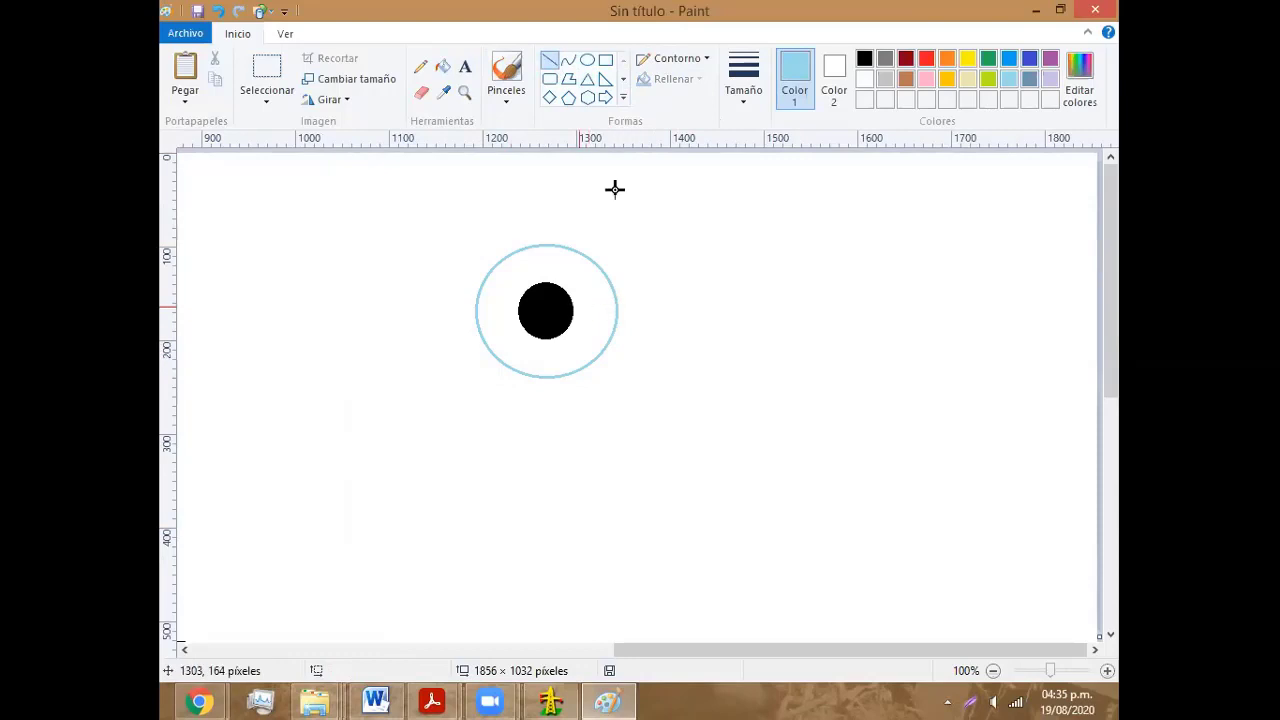
click(926, 58)
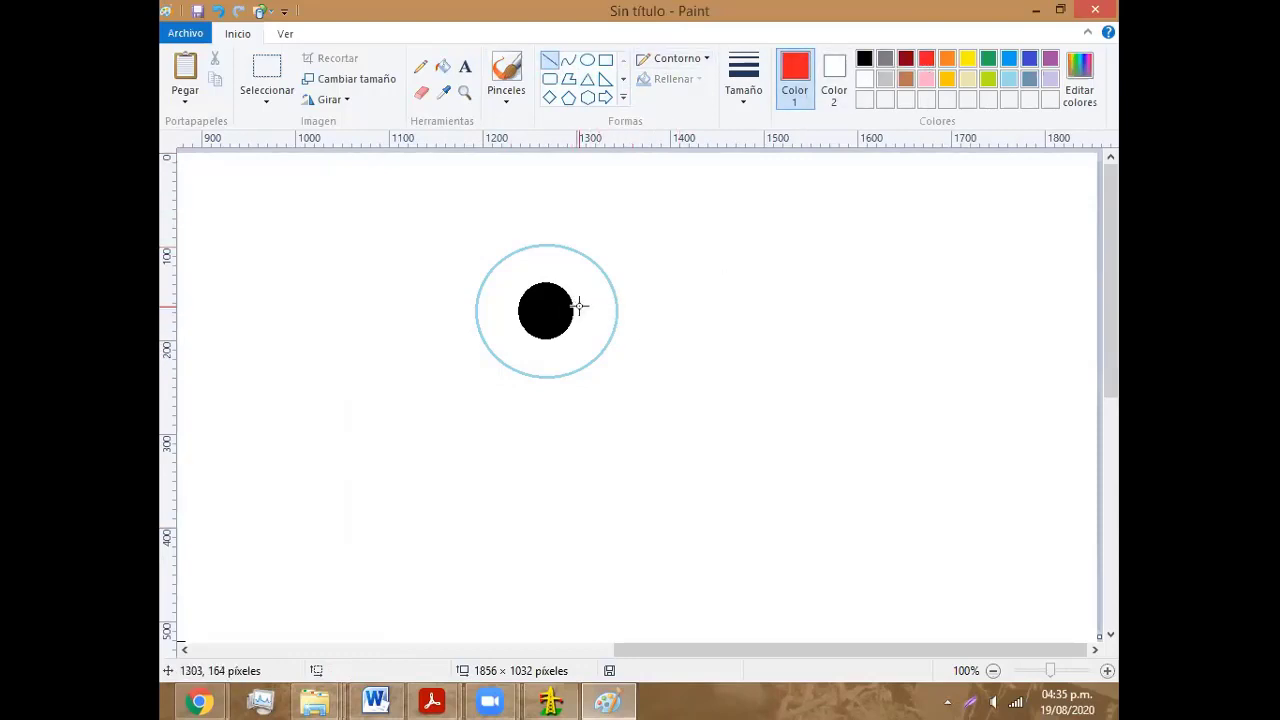
drag(575, 305, 618, 307)
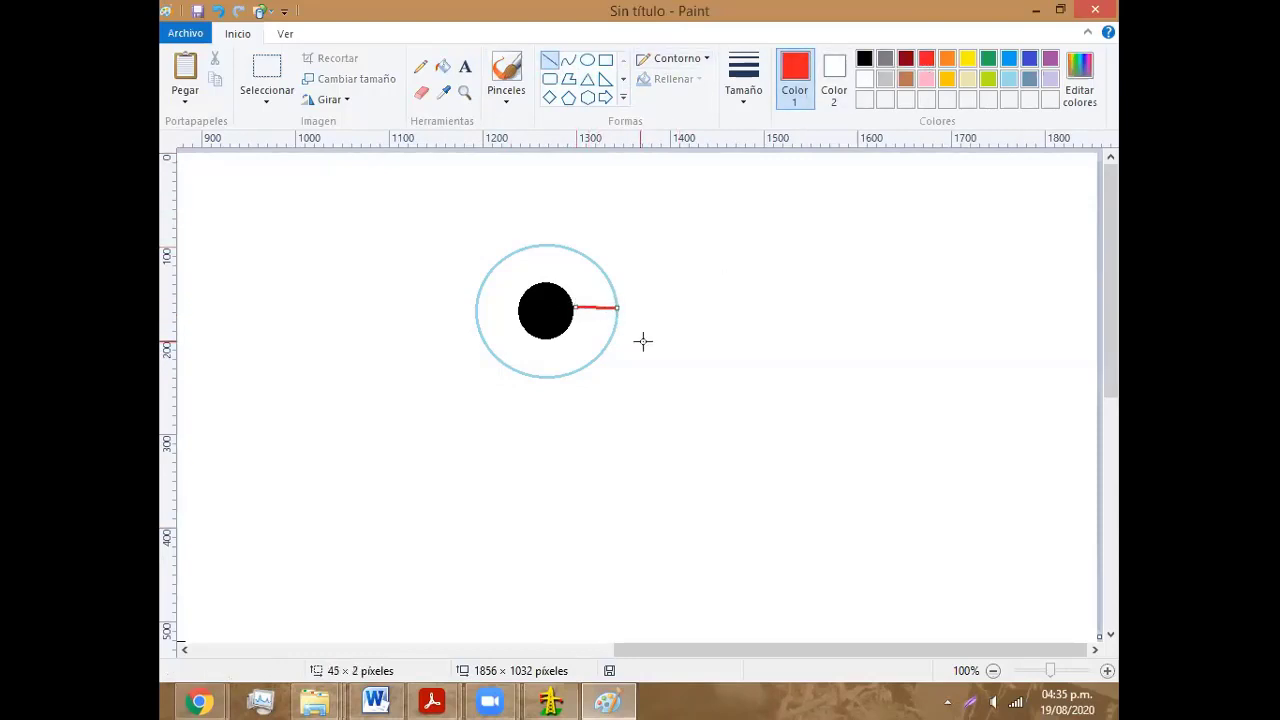
click(465, 66)
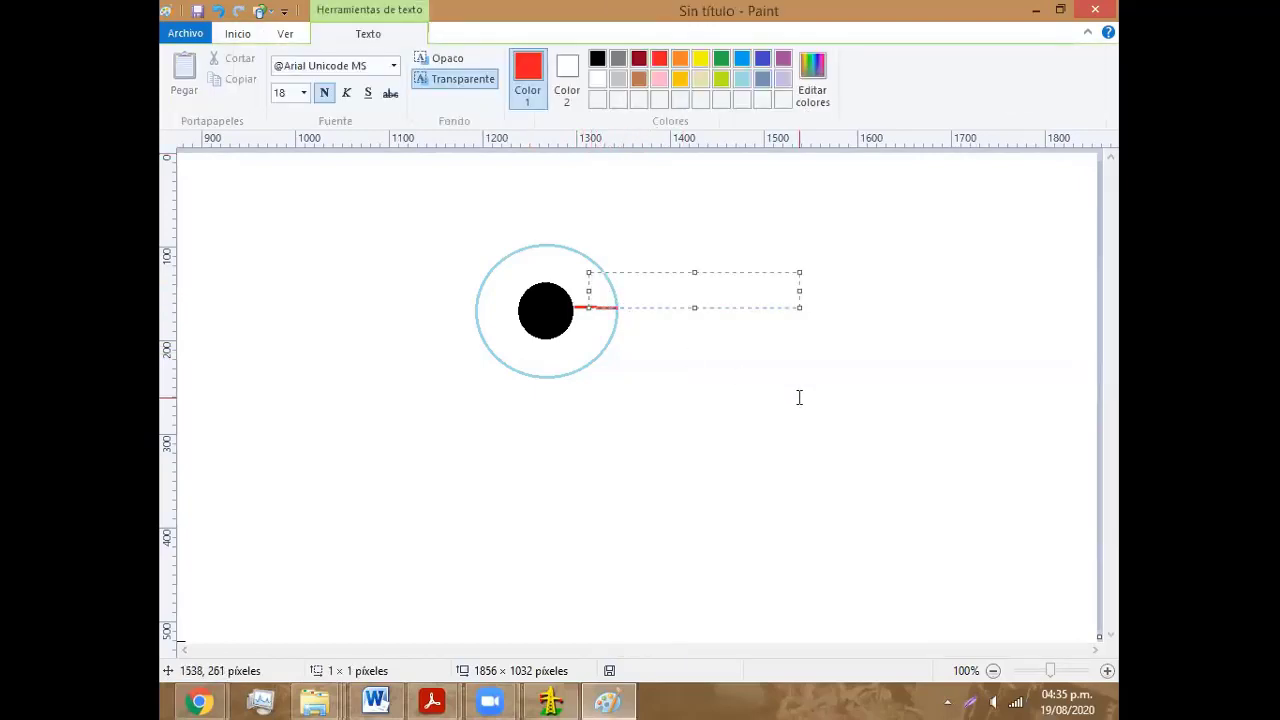
text(e)
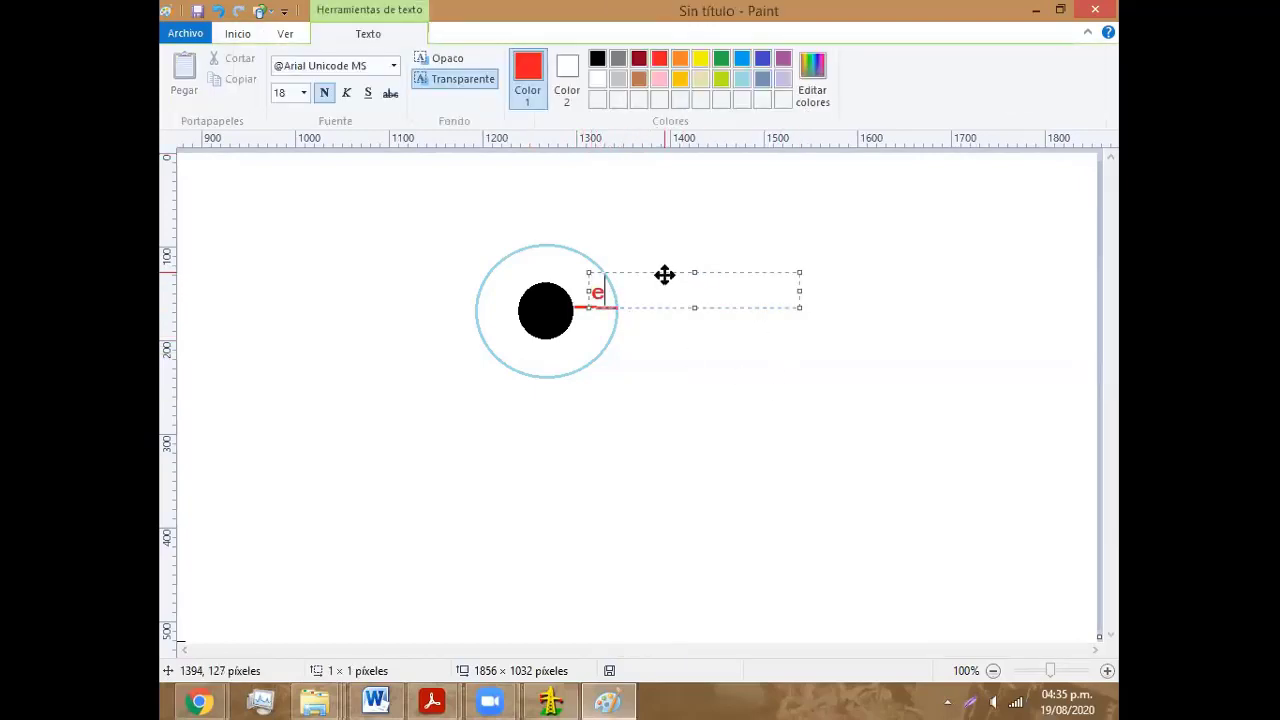
click(674, 248)
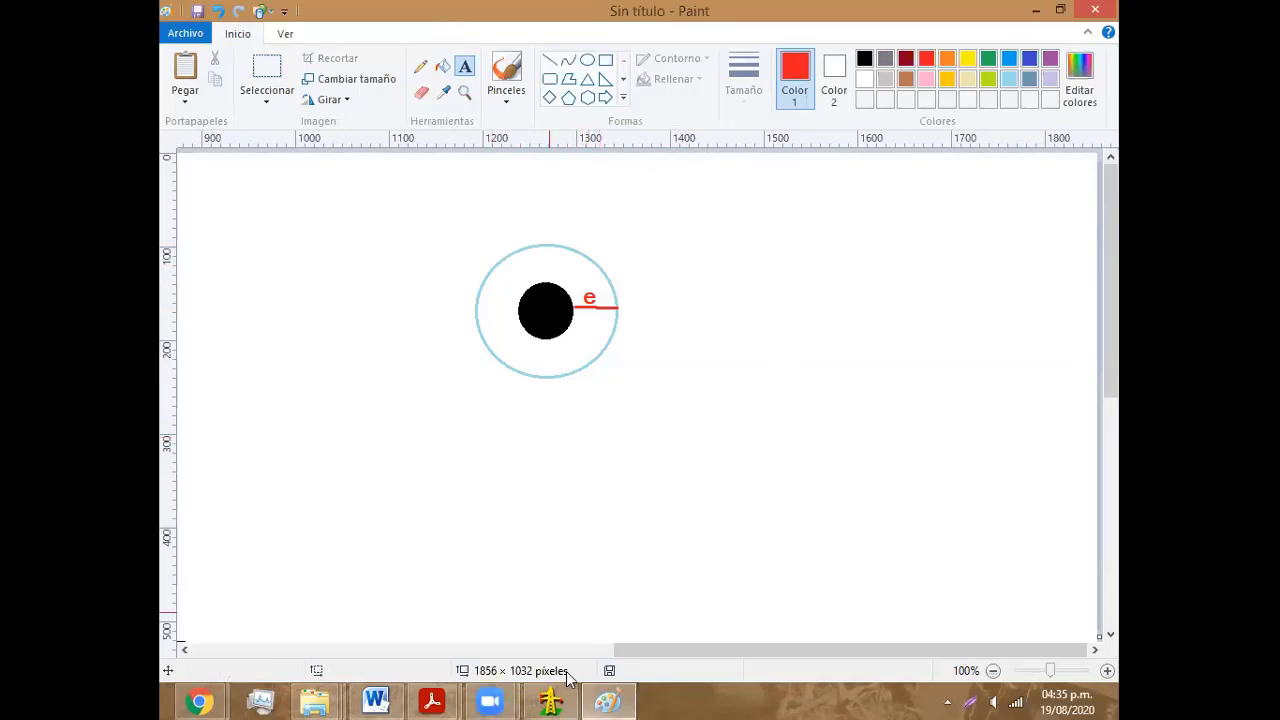
click(432, 701)
click(536, 610)
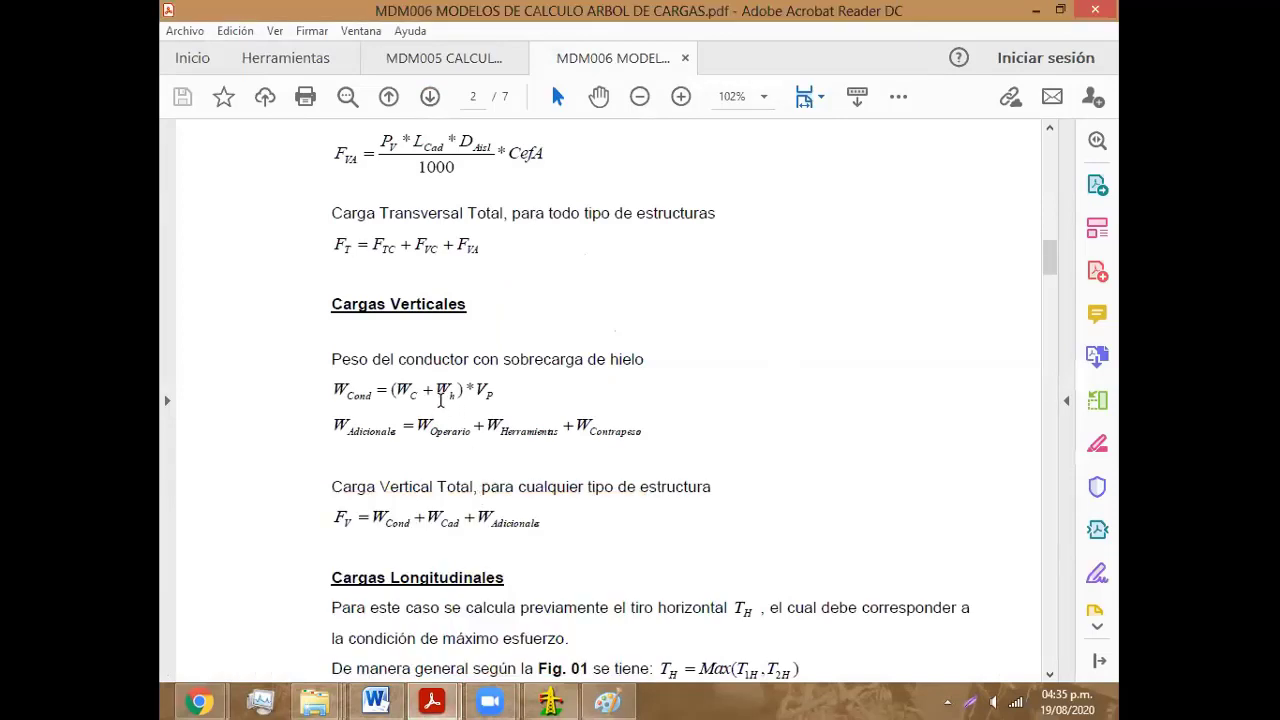
Step: Switch from Acrobat Reader back to the Paint iced-conductor sketch
click(628, 700)
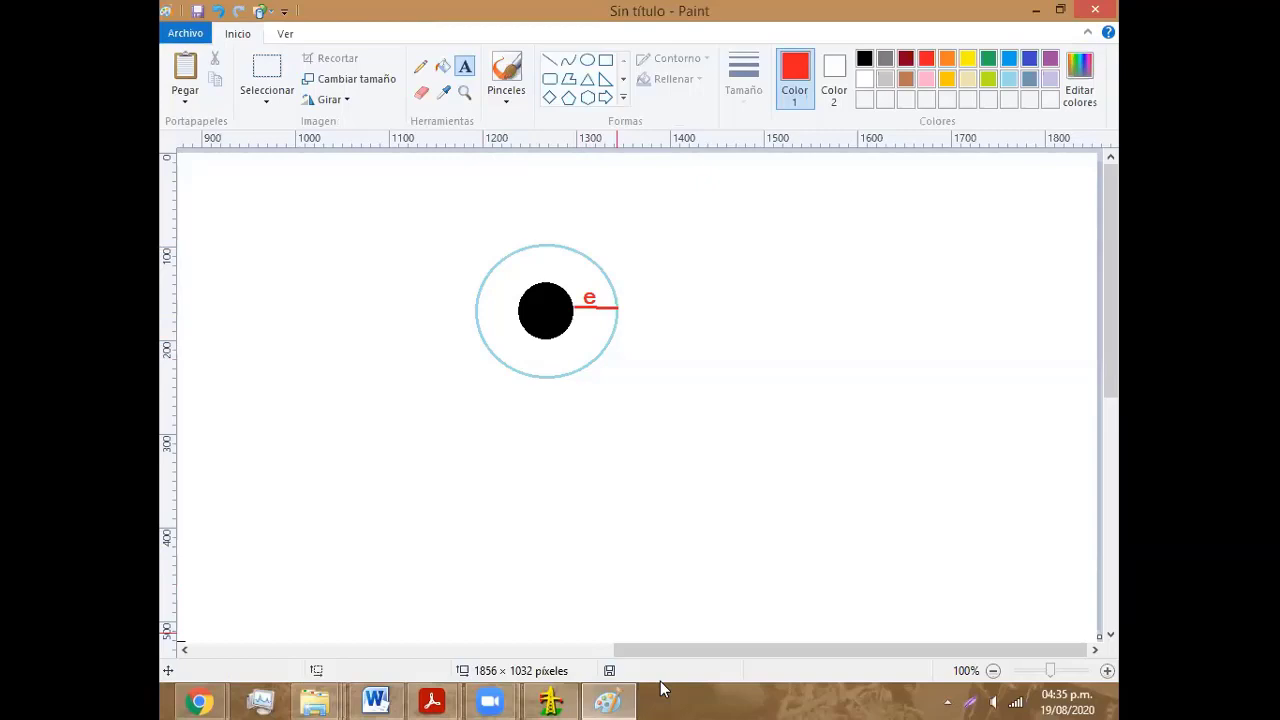
Step: Check the 987.1 Kg/m3 ice density in DLT-CAD's Cálculos settings, then return to Paint
click(553, 700)
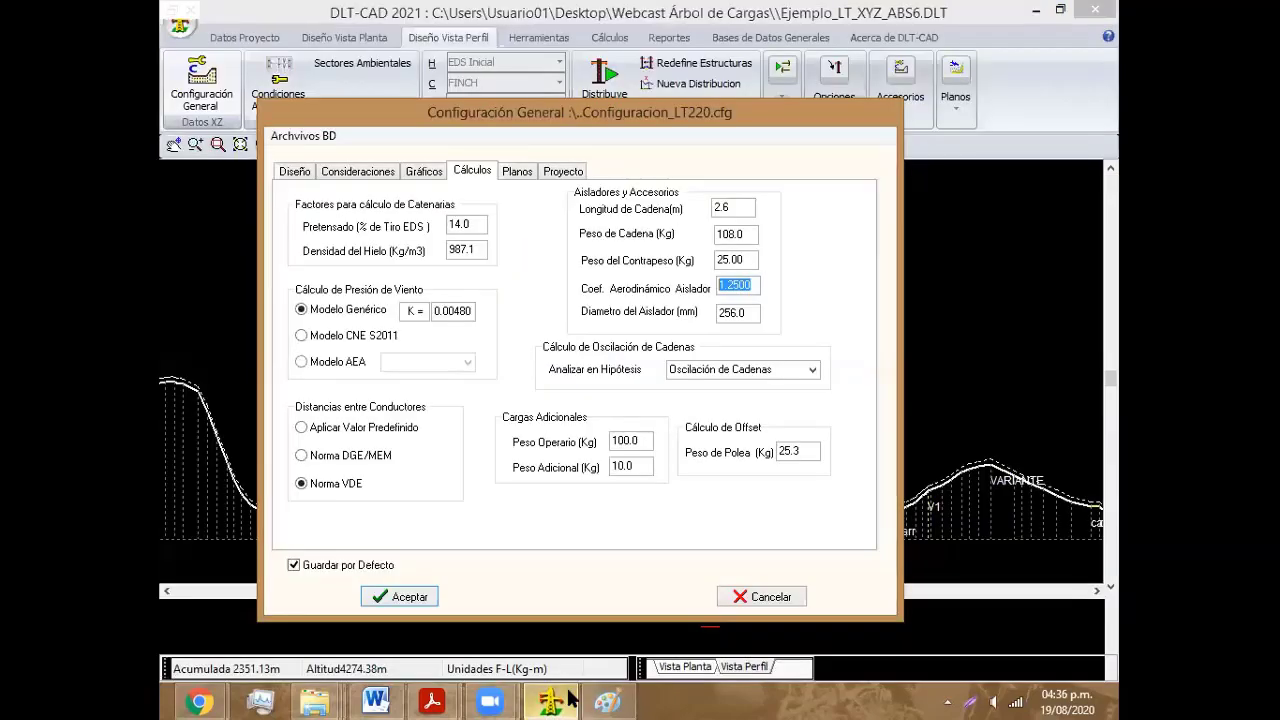
click(478, 250)
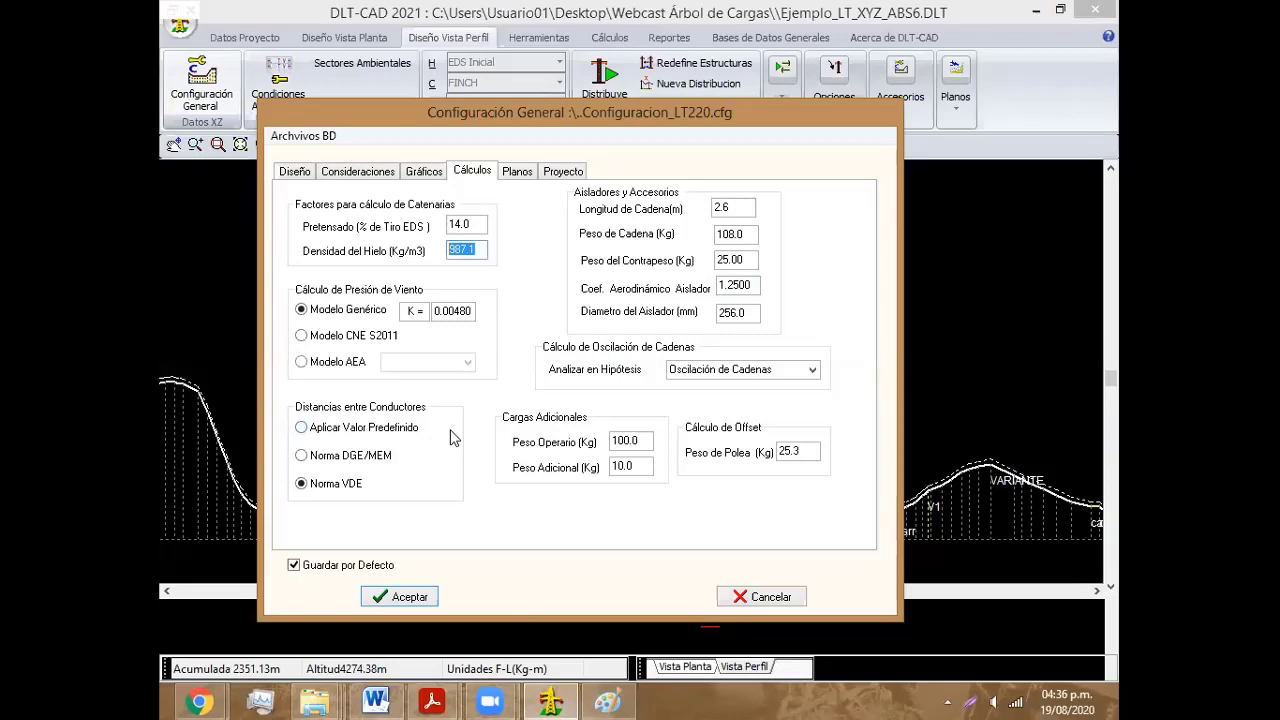
click(607, 701)
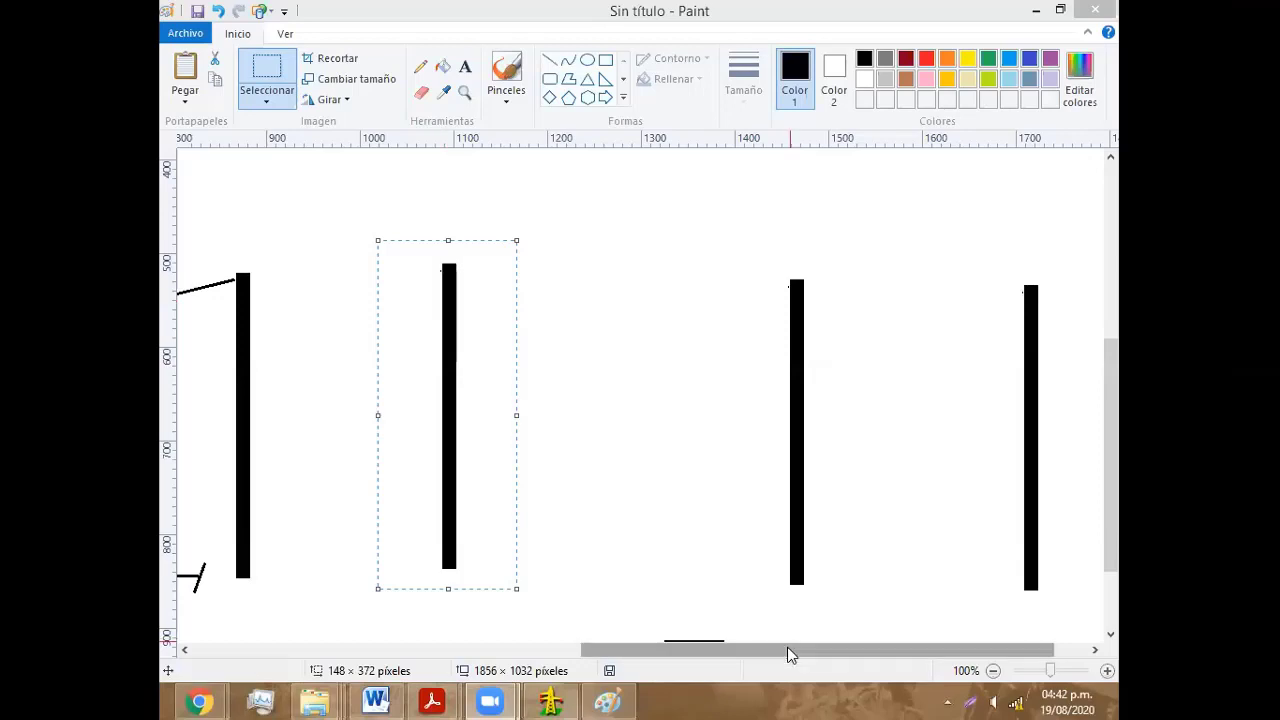
Step: Move the third and fourth pole bars so all pole tops are level
scroll(787, 647, right, 1)
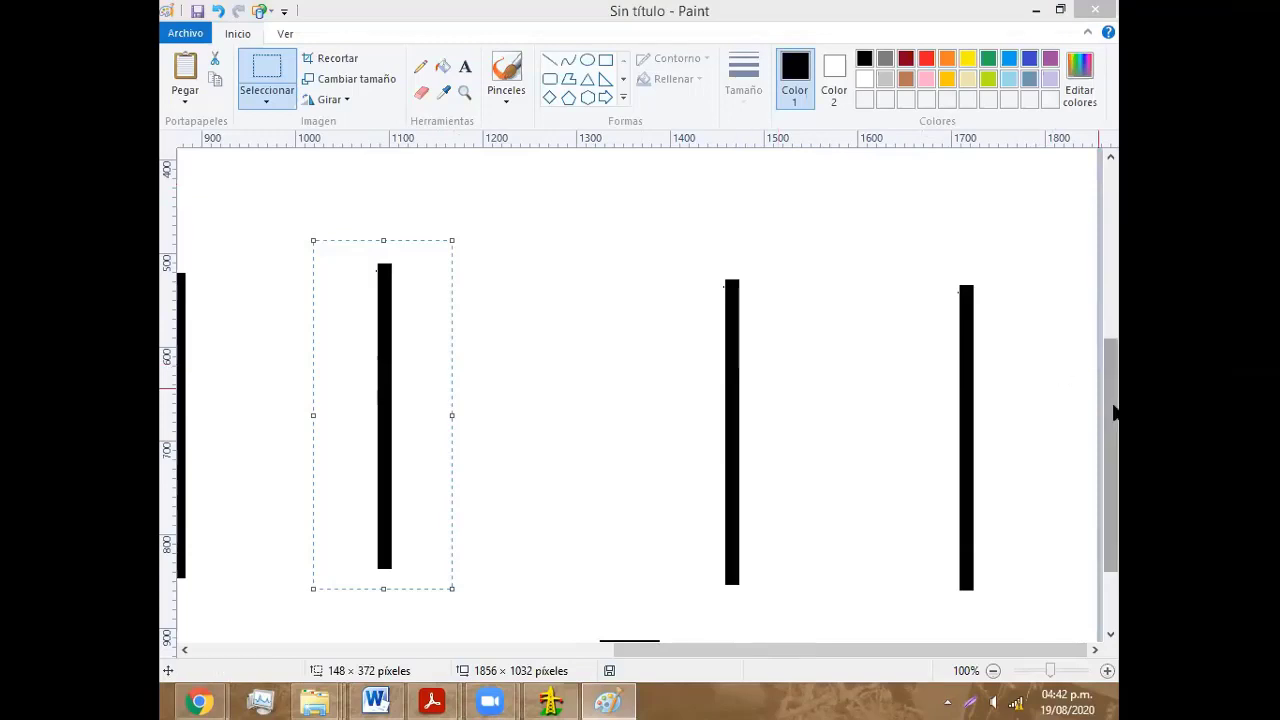
drag(1114, 414, 1117, 410)
click(911, 357)
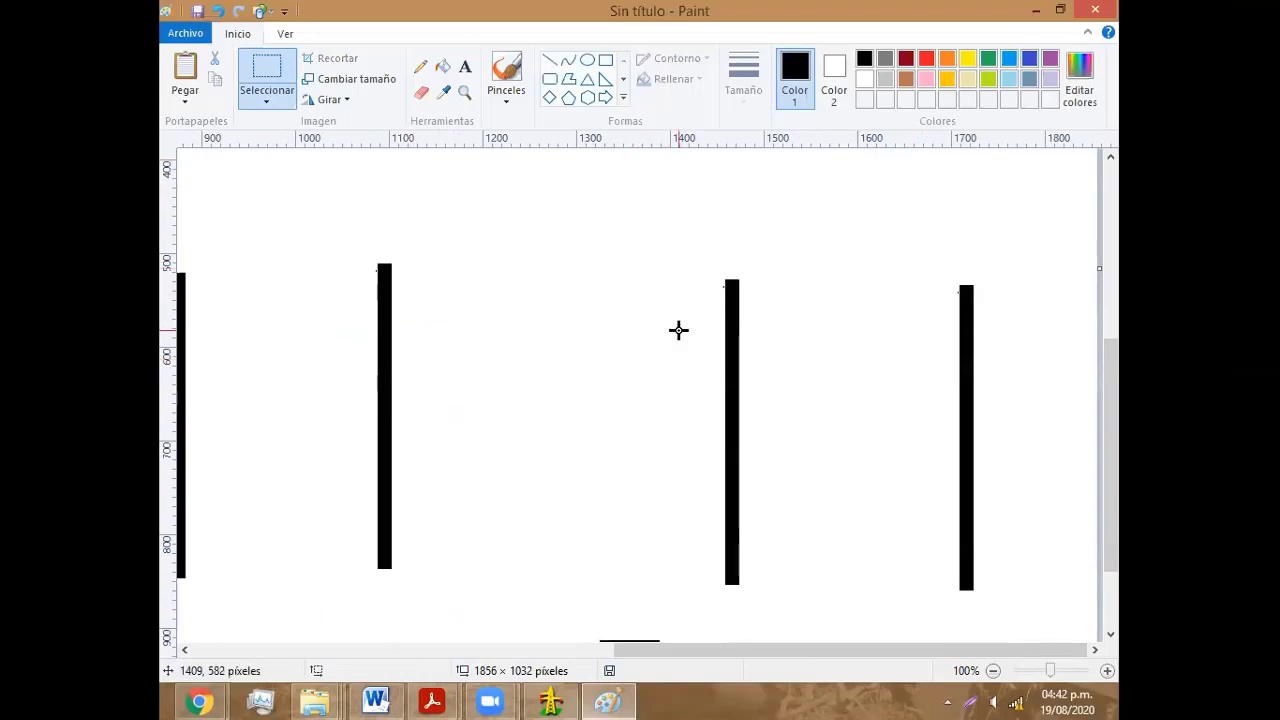
mouse_move(689, 267)
mouse_down()
mouse_move(781, 576)
mouse_move(686, 555)
mouse_up()
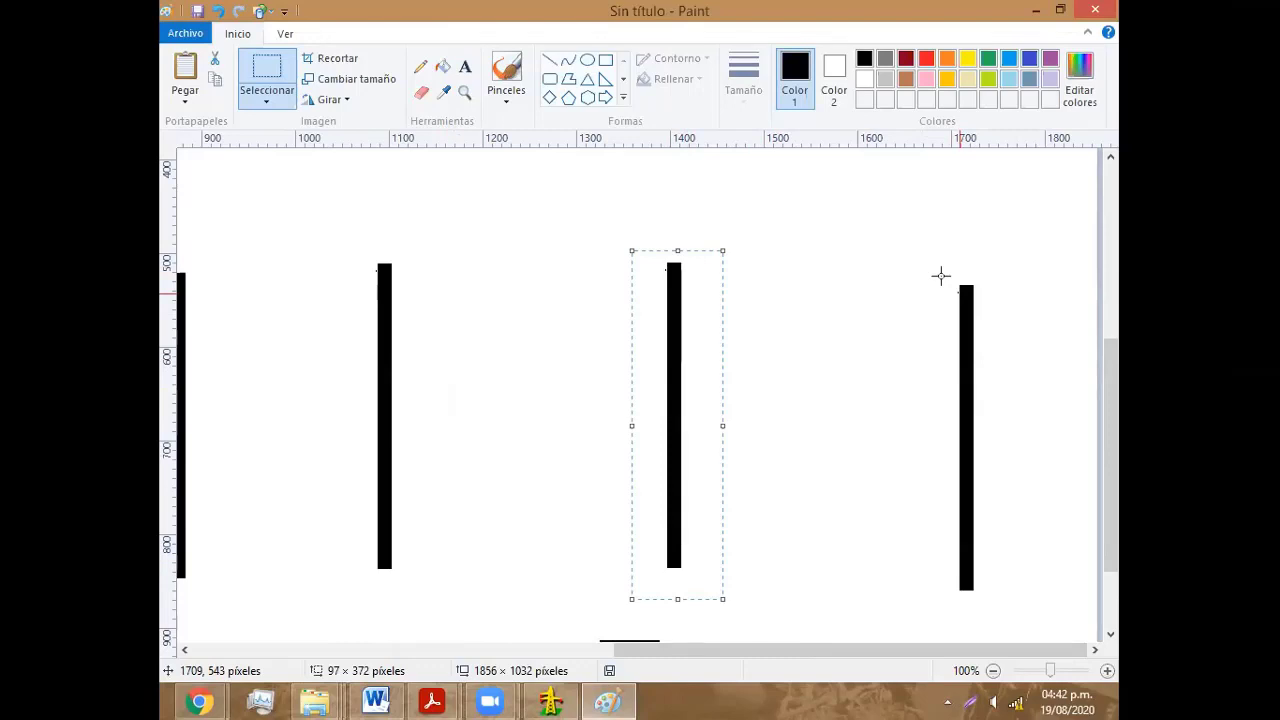
drag(936, 264, 1004, 612)
mouse_move(980, 562)
mouse_down()
mouse_move(983, 543)
mouse_move(1004, 538)
mouse_up()
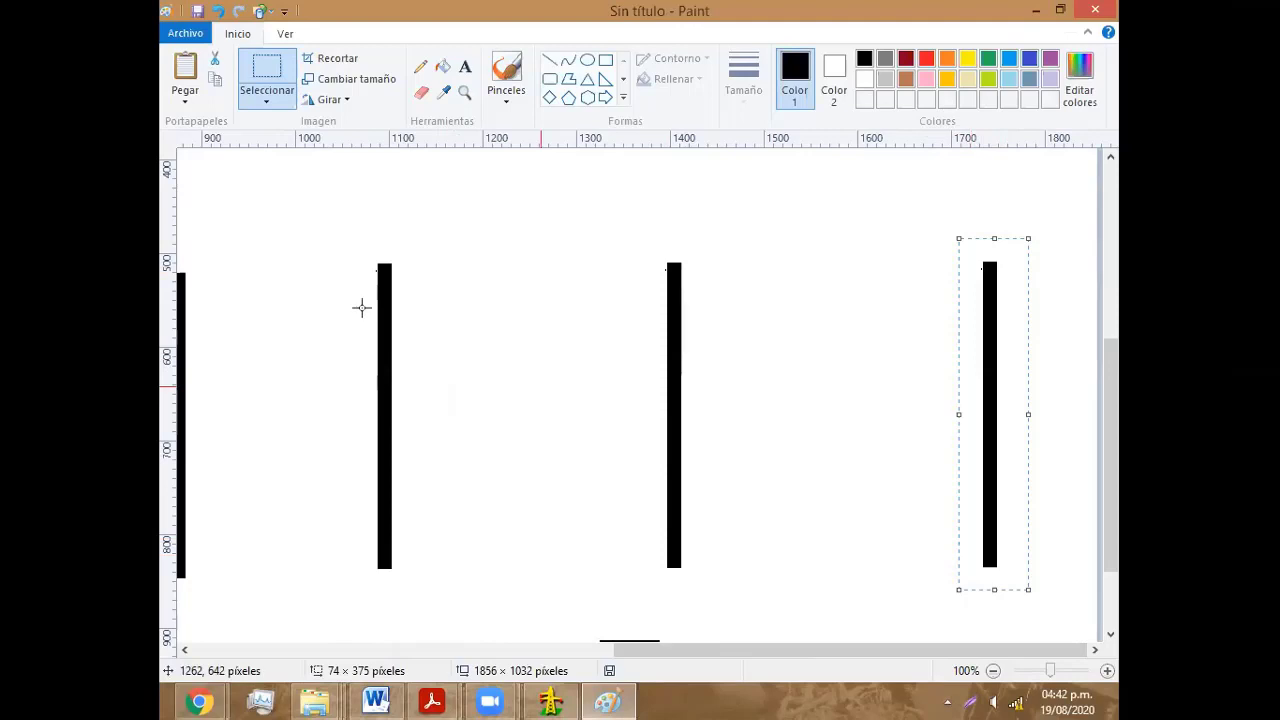
Step: Draw two sagging curved cables linking the second, third and right-hand pole tops
click(568, 60)
drag(386, 268, 670, 267)
mouse_move(493, 276)
mouse_down()
mouse_move(521, 324)
mouse_move(529, 309)
mouse_up()
drag(763, 326, 765, 328)
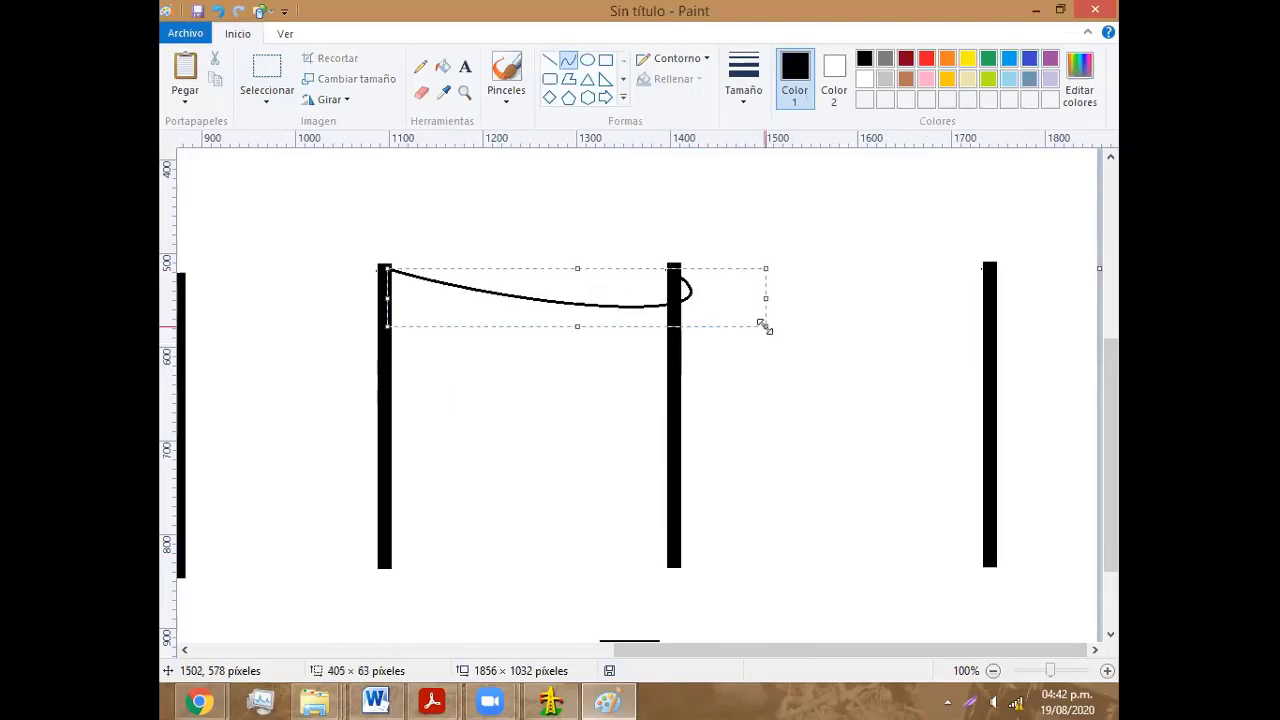
key(ctrl+z)
drag(380, 266, 670, 267)
drag(549, 277, 511, 317)
click(511, 317)
click(723, 313)
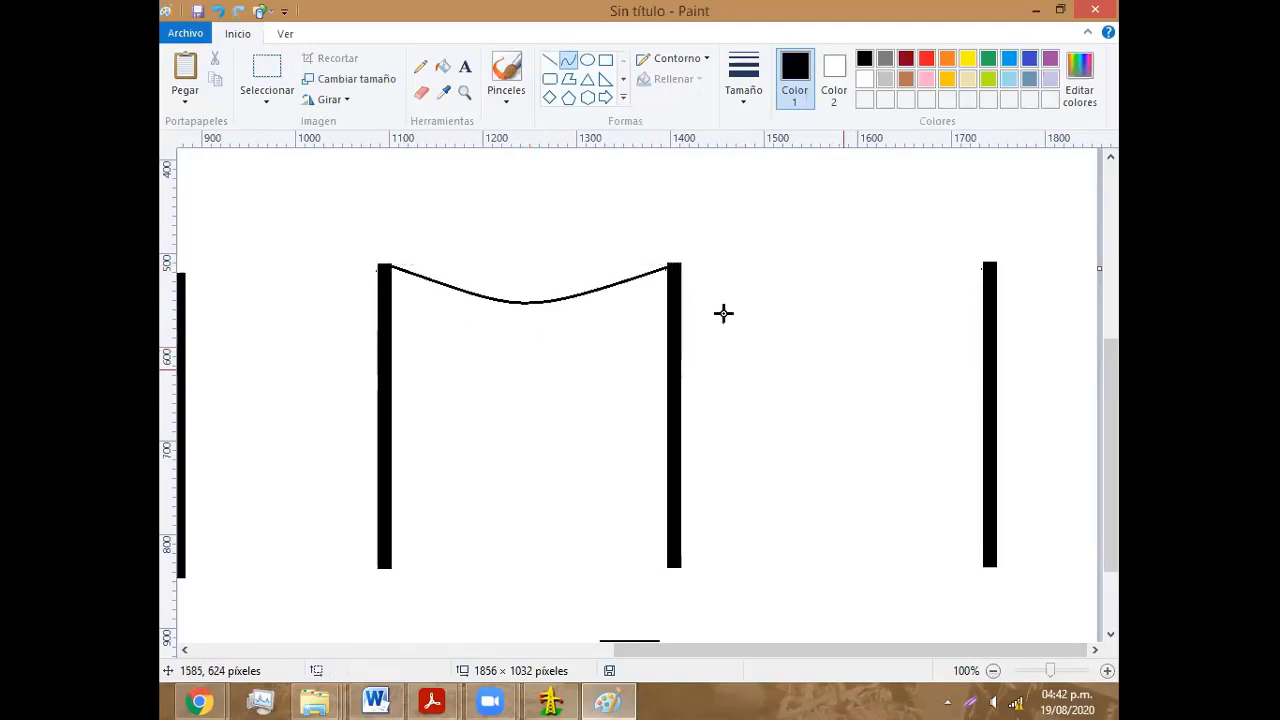
drag(678, 266, 990, 267)
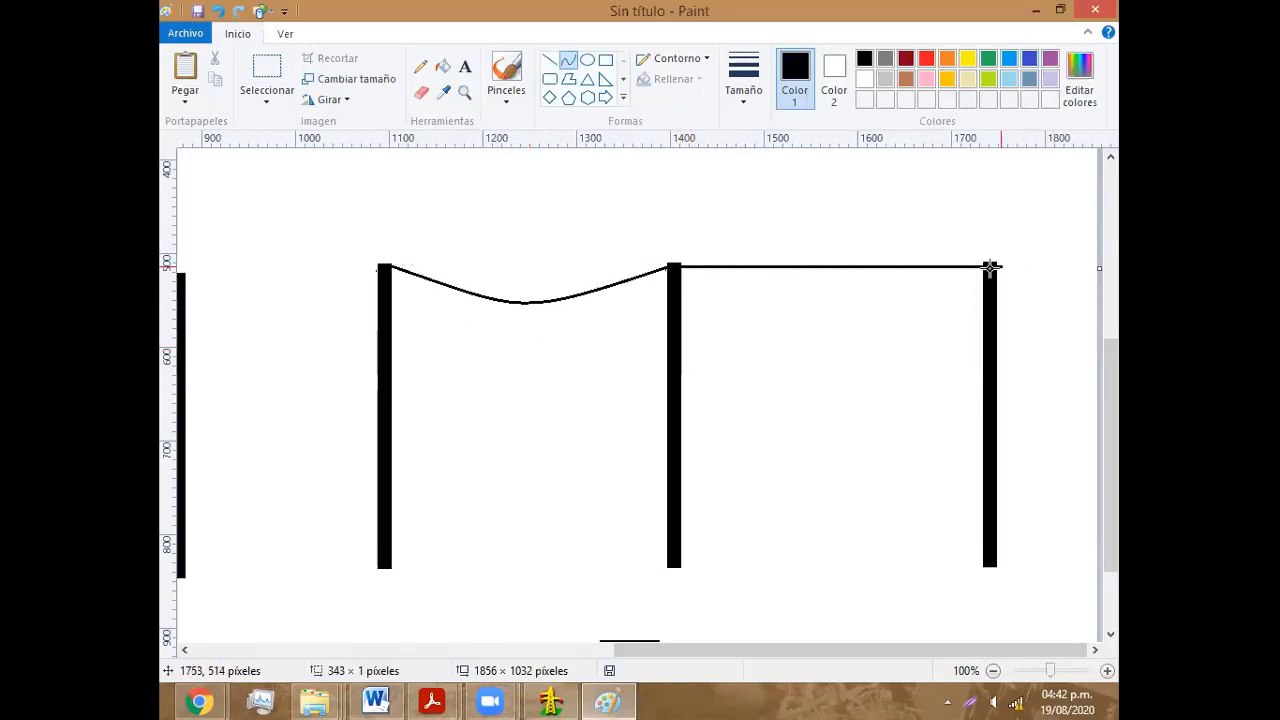
drag(794, 274, 837, 316)
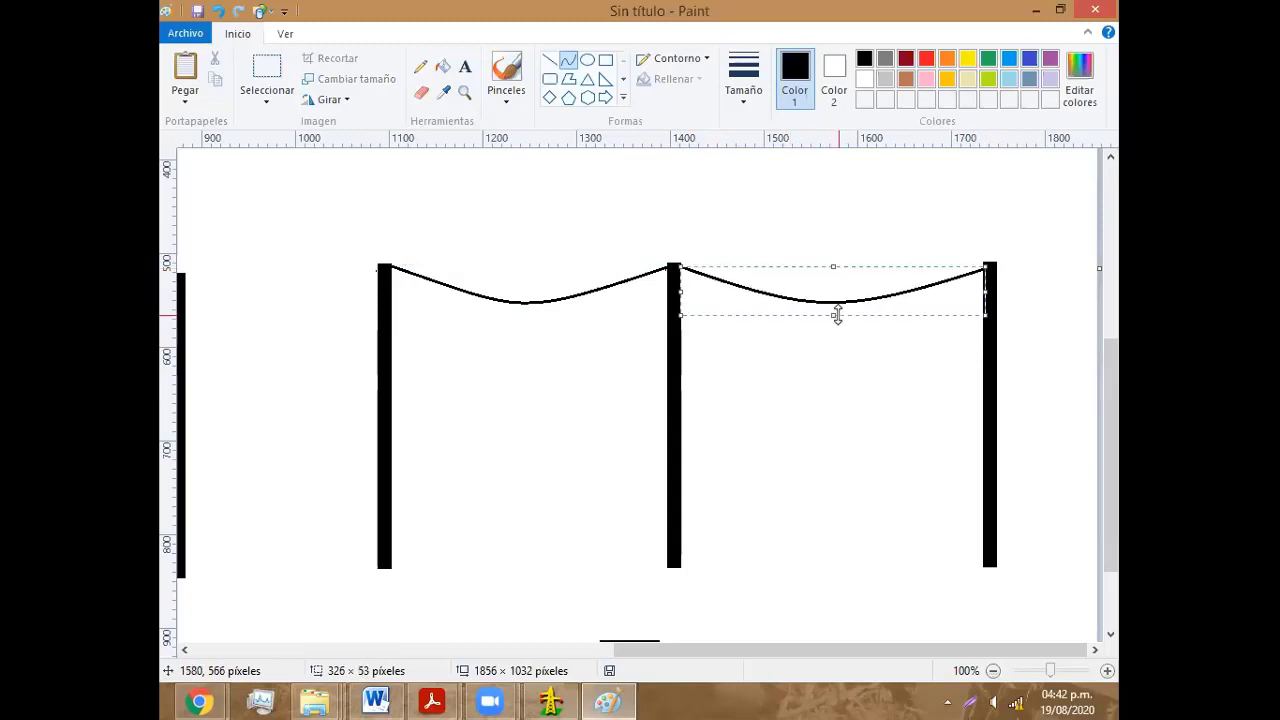
click(862, 437)
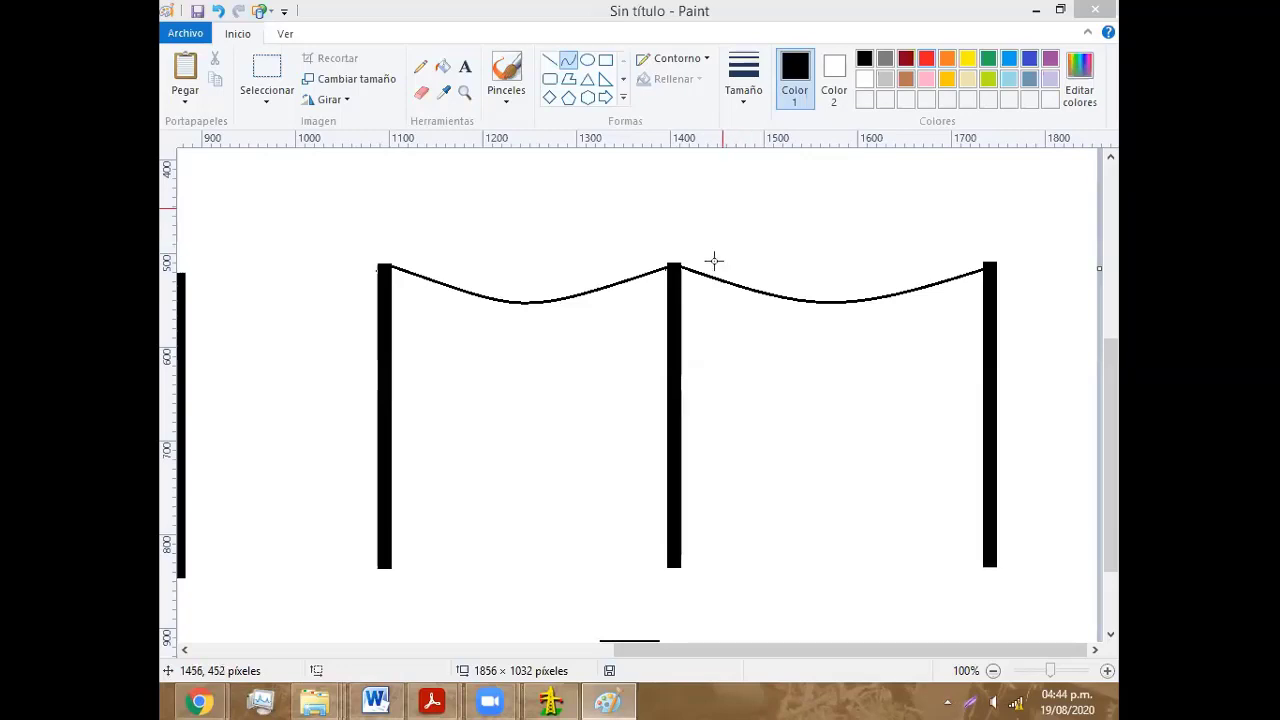
Step: Bring the MDM006 PDF with the W_Cond and F_V vertical-load formulas to the front
click(432, 702)
click(492, 587)
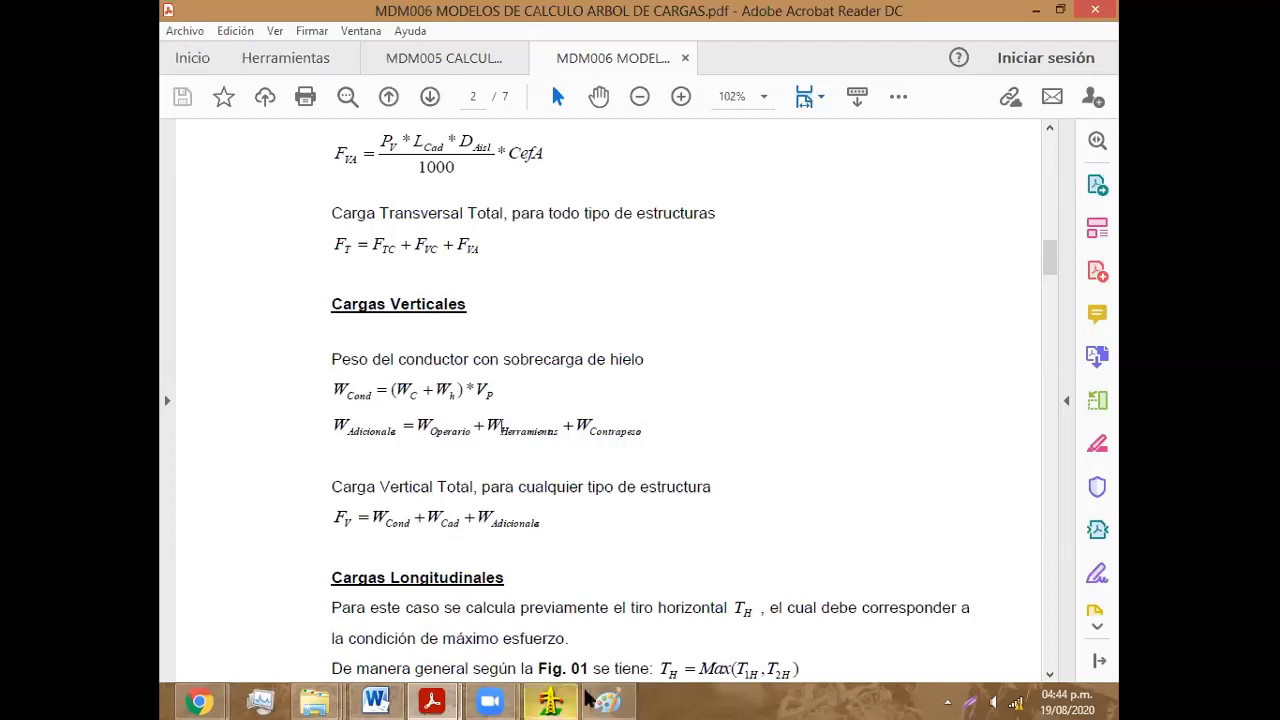
Step: Draw vertical lines from the left and right cables' lowest sag points down to ground level
click(607, 701)
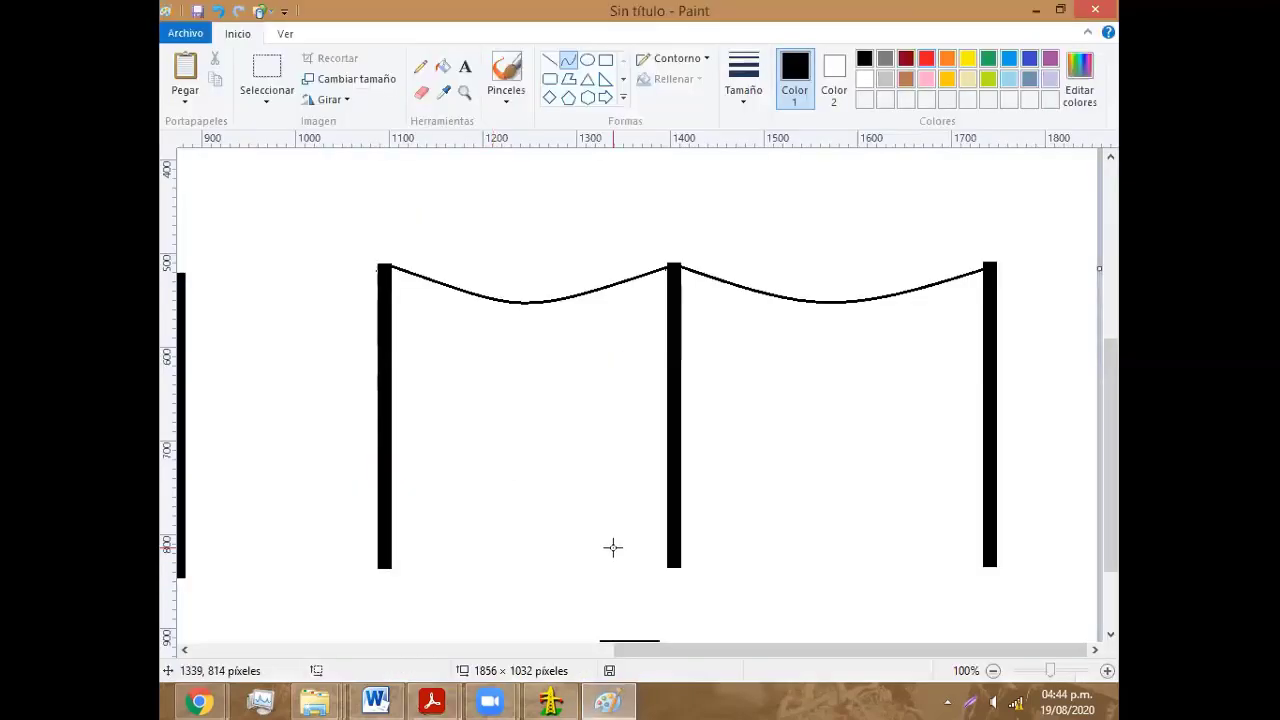
click(552, 62)
drag(520, 301, 517, 563)
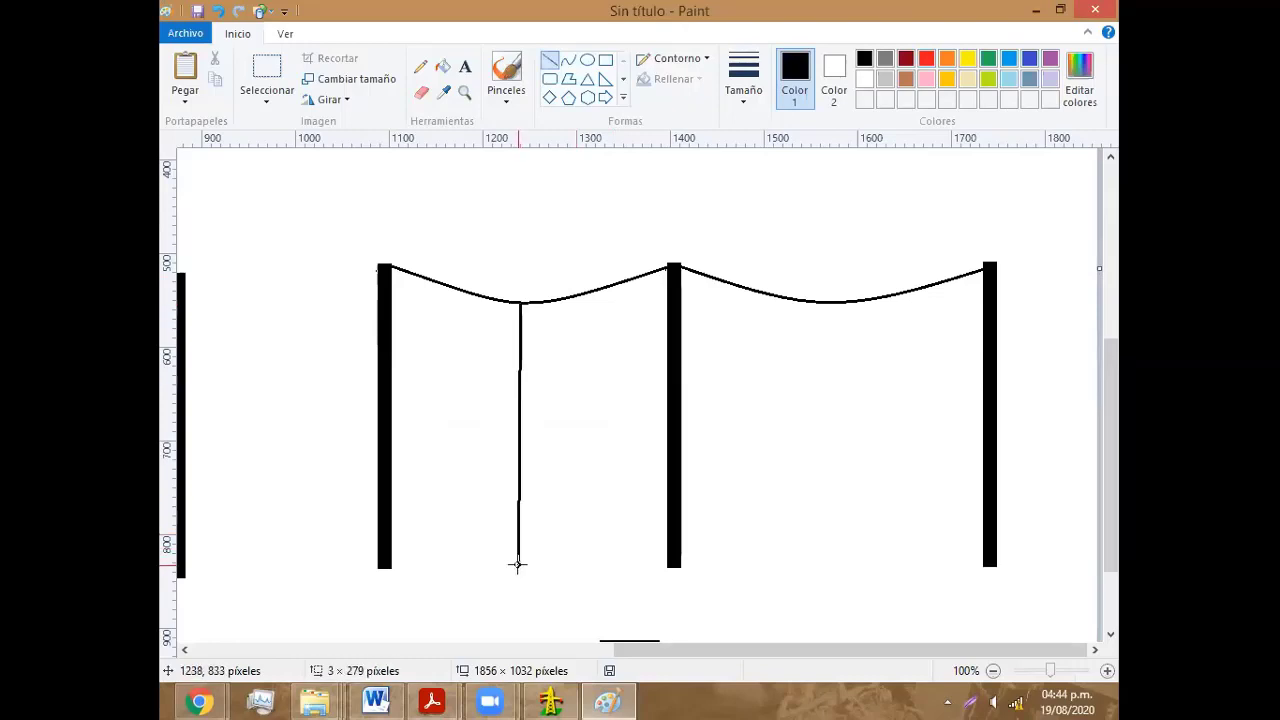
key(ctrl+z)
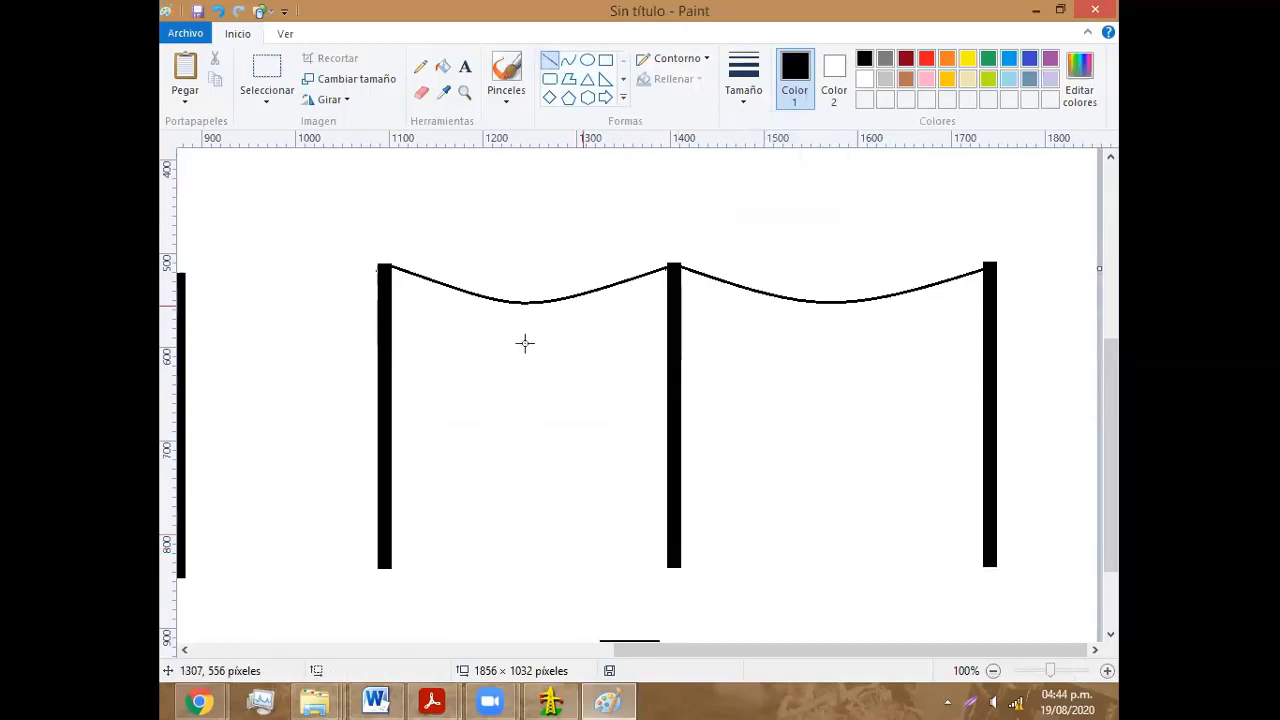
drag(518, 302, 516, 559)
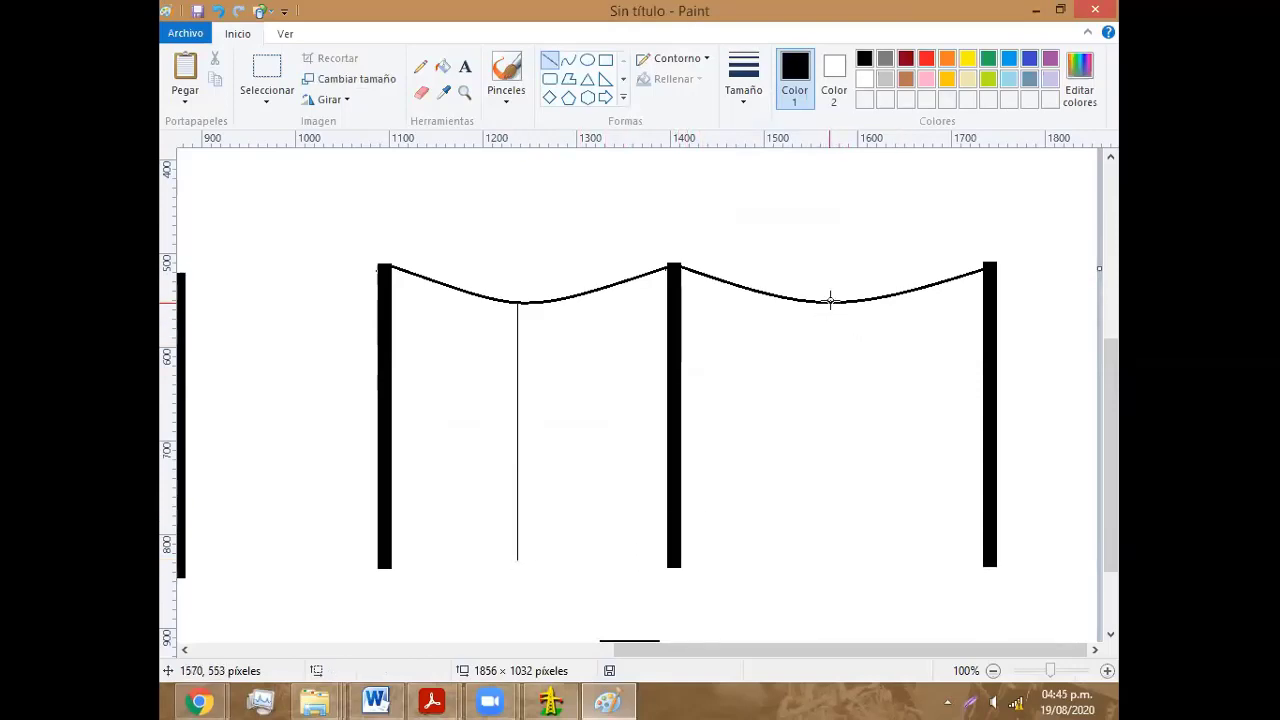
drag(830, 301, 832, 324)
drag(828, 461, 830, 560)
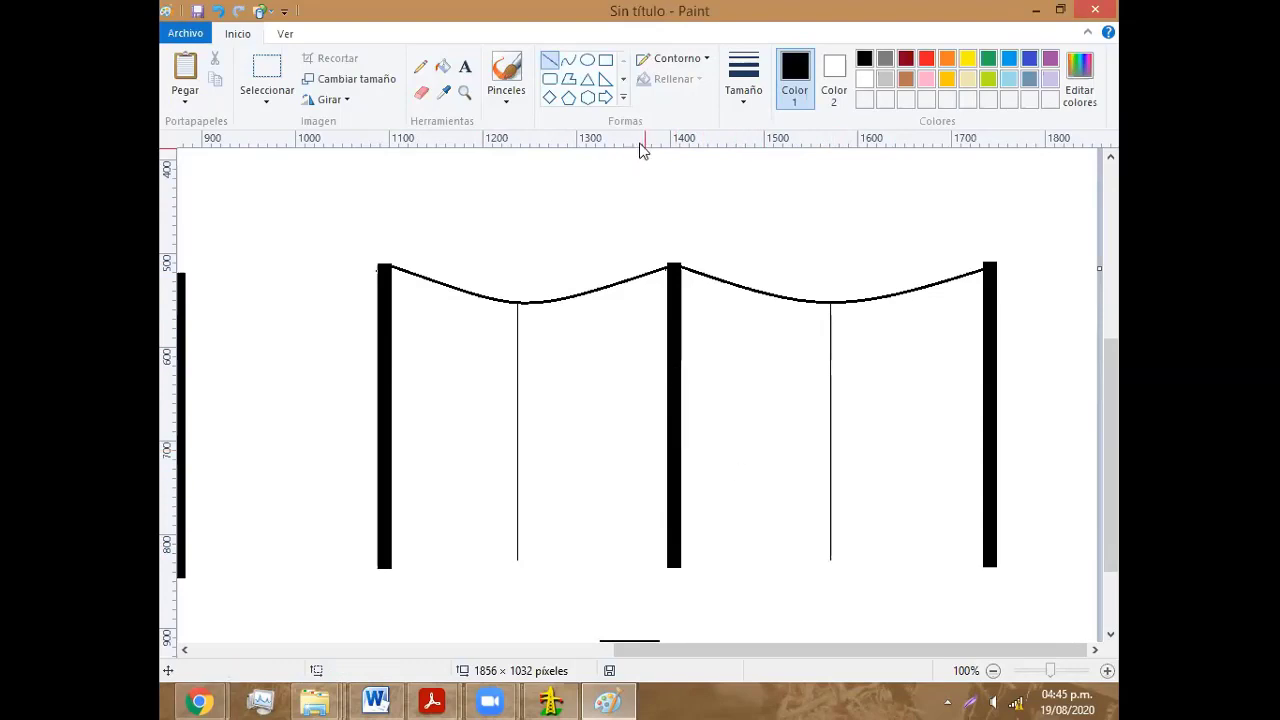
Step: Draw a green dimension line near the pole bases with a tick at its left end
click(988, 58)
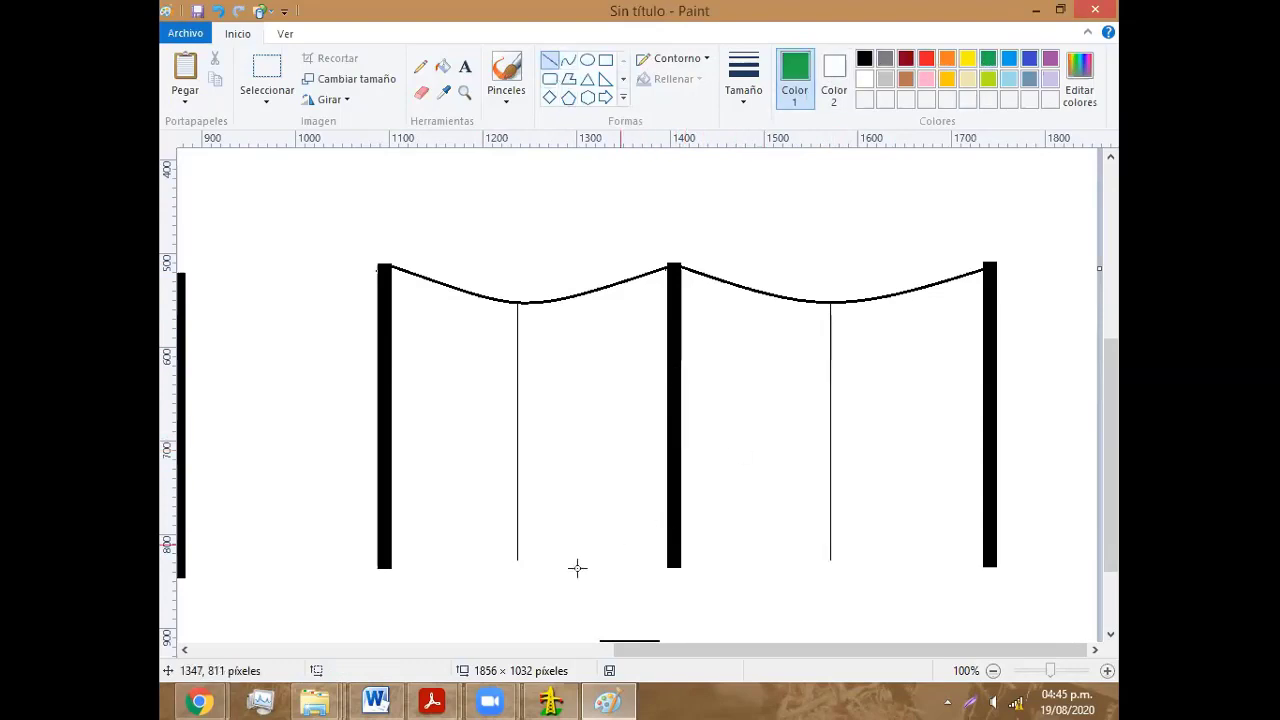
click(752, 76)
click(766, 169)
mouse_move(522, 587)
mouse_down()
mouse_move(830, 583)
mouse_move(824, 596)
mouse_up()
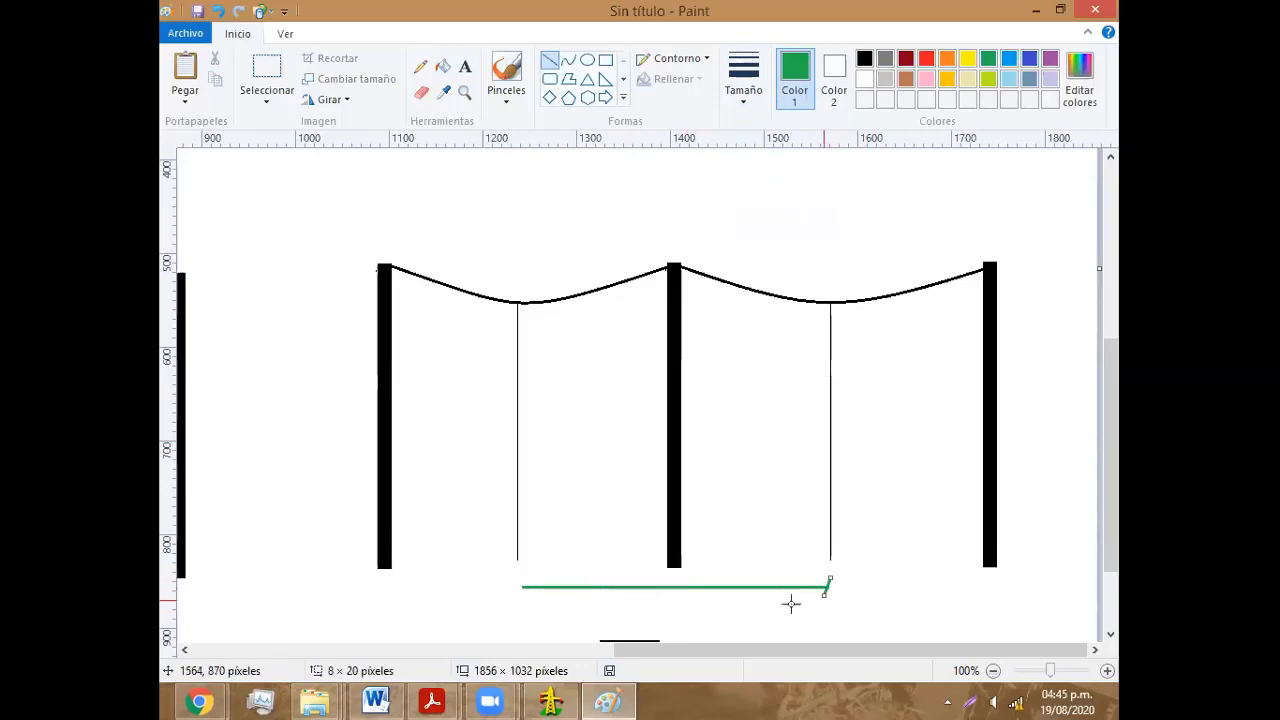
drag(525, 576, 518, 597)
click(626, 603)
Step: Label the green line 'Vp' and bring up the MDM006 calculation PDF
click(465, 66)
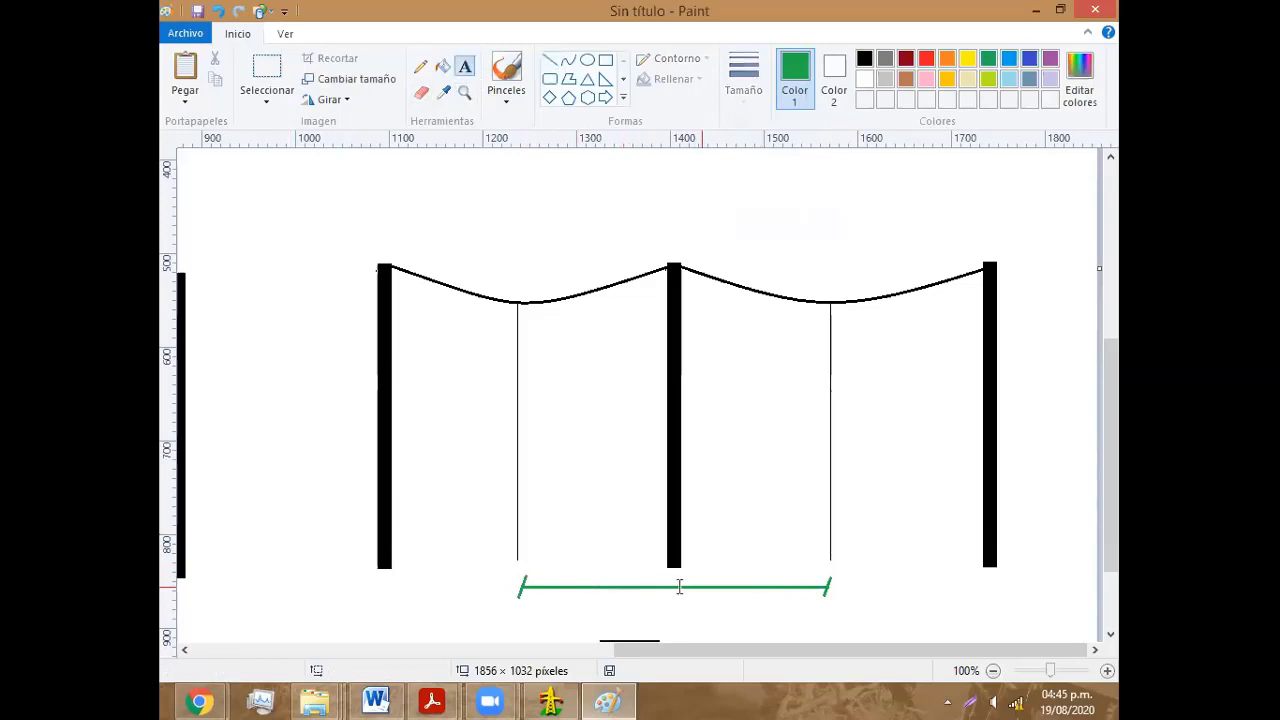
click(633, 589)
text(V)
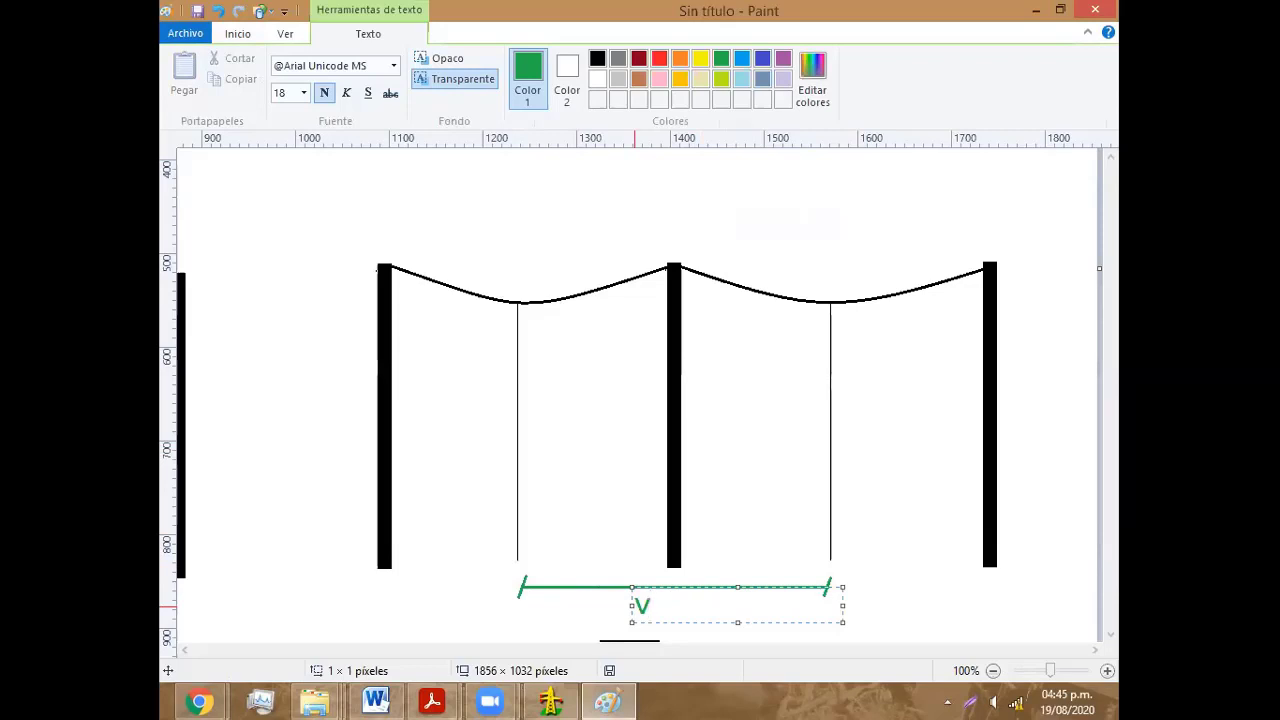
text(p)
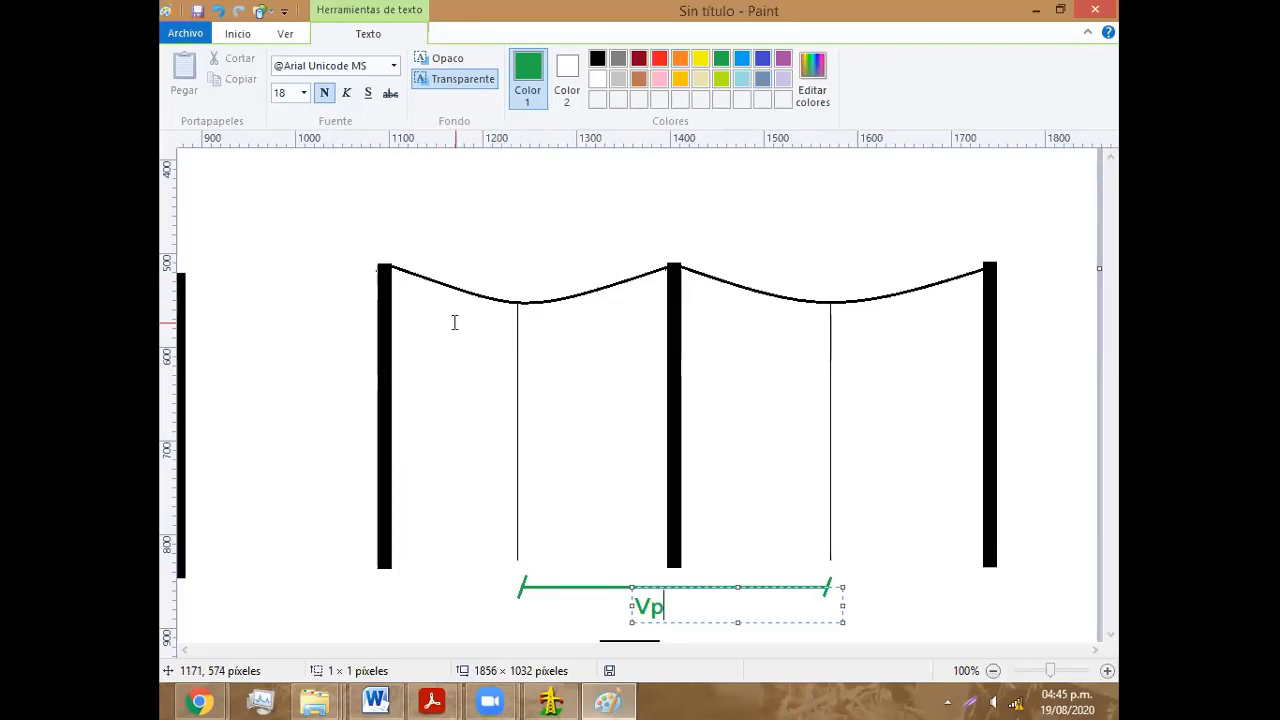
click(604, 470)
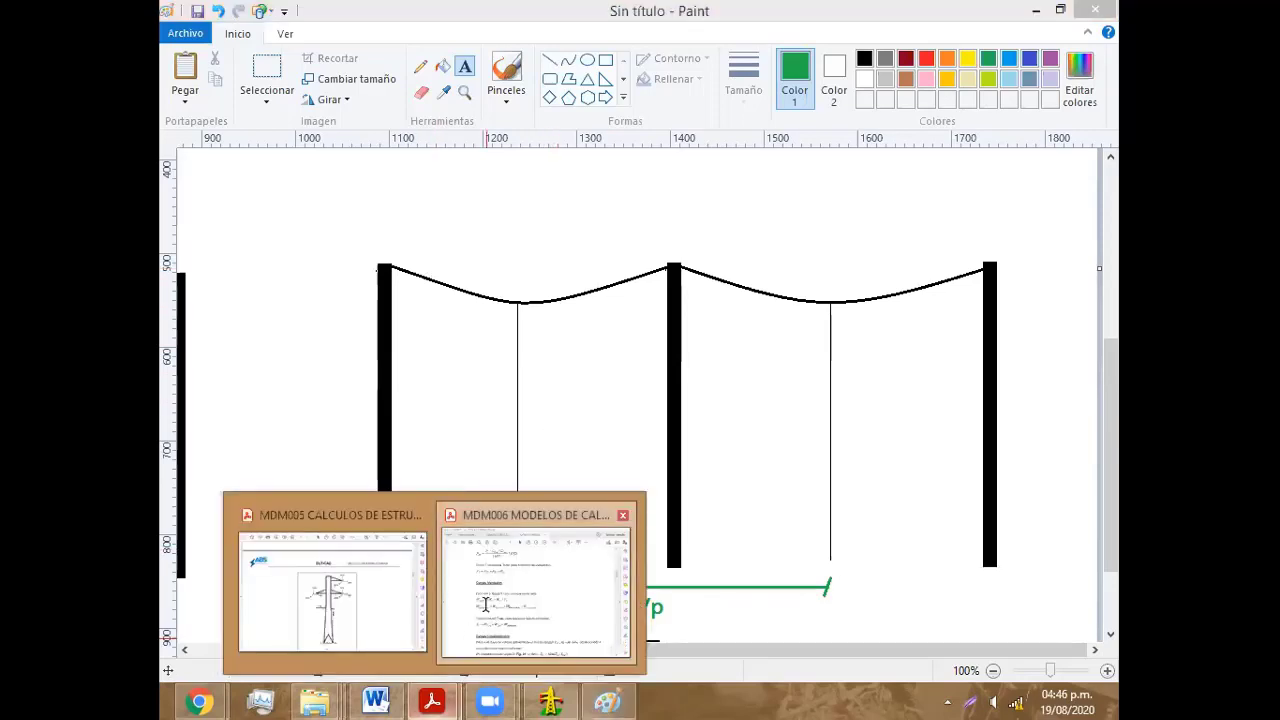
click(489, 605)
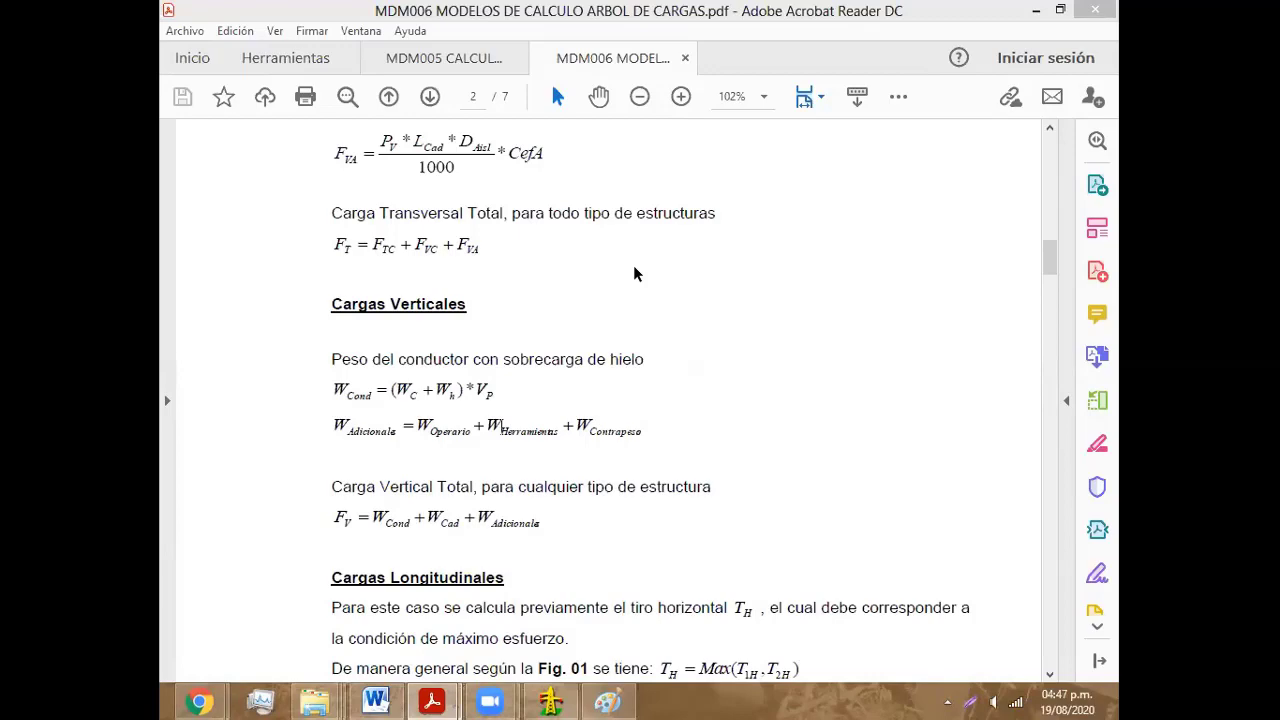
Step: After reviewing the Cargas Verticales formulas, bring up DLT-CAD's calculation configuration
click(560, 700)
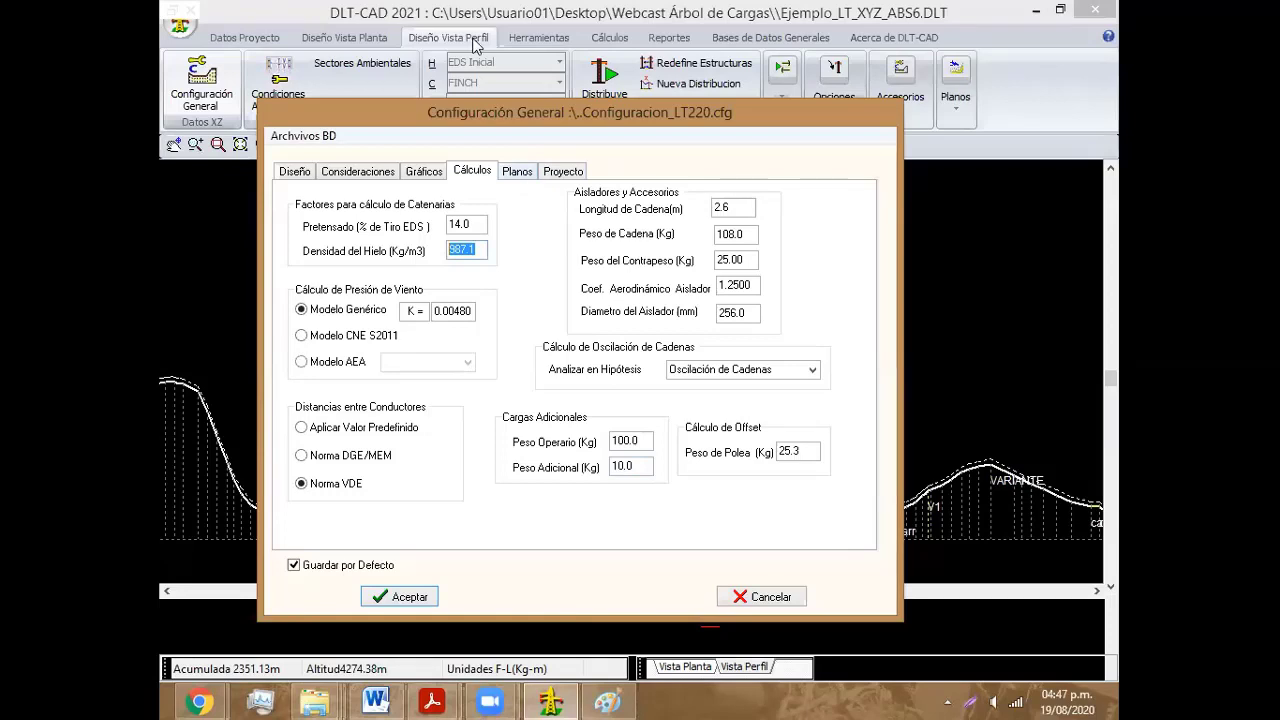
Step: Review string weight 108.0, counterweight 25.00 and operator load 100.0, then accept the configuration
click(473, 166)
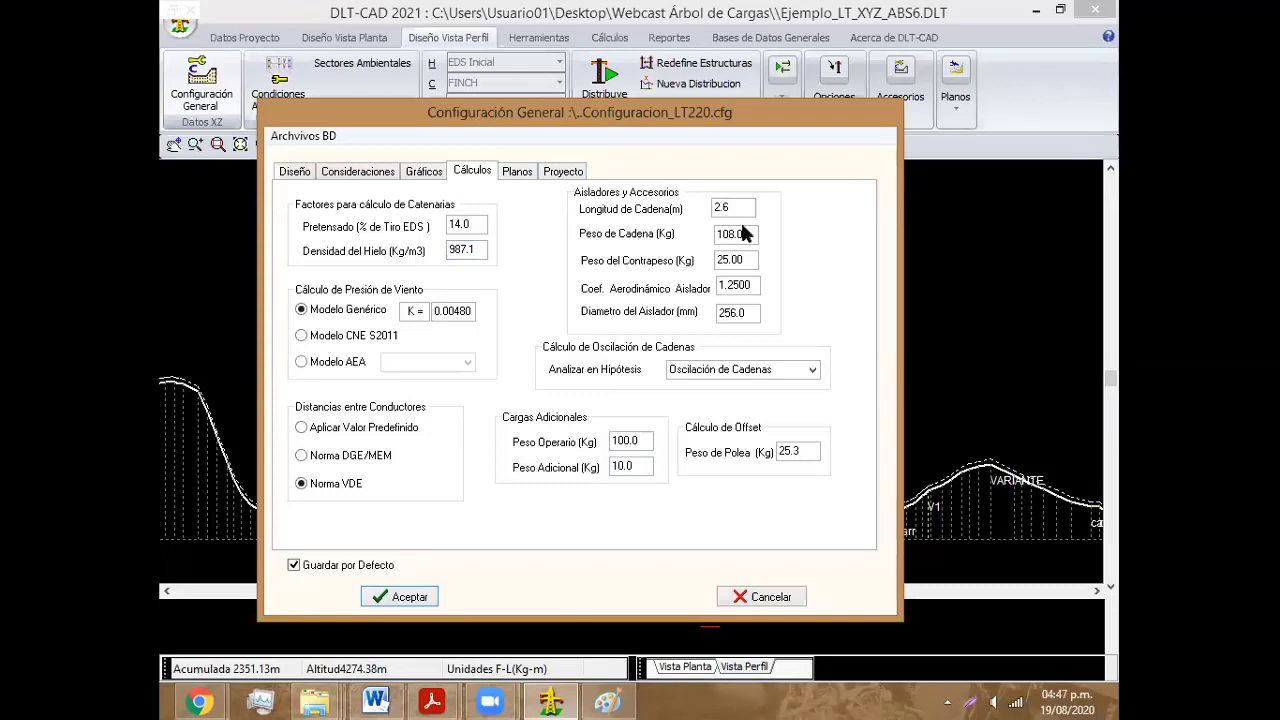
drag(749, 234, 660, 237)
drag(752, 258, 650, 262)
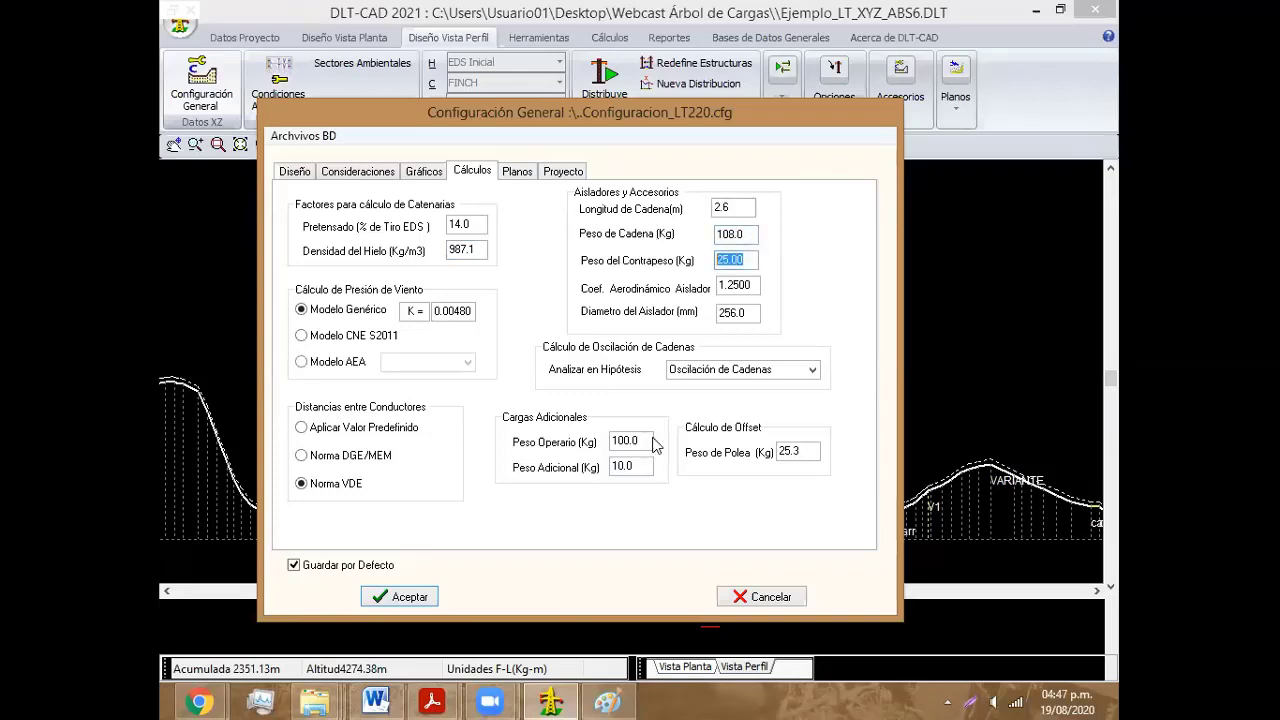
mouse_move(655, 445)
mouse_down()
mouse_move(580, 473)
mouse_move(744, 462)
mouse_up()
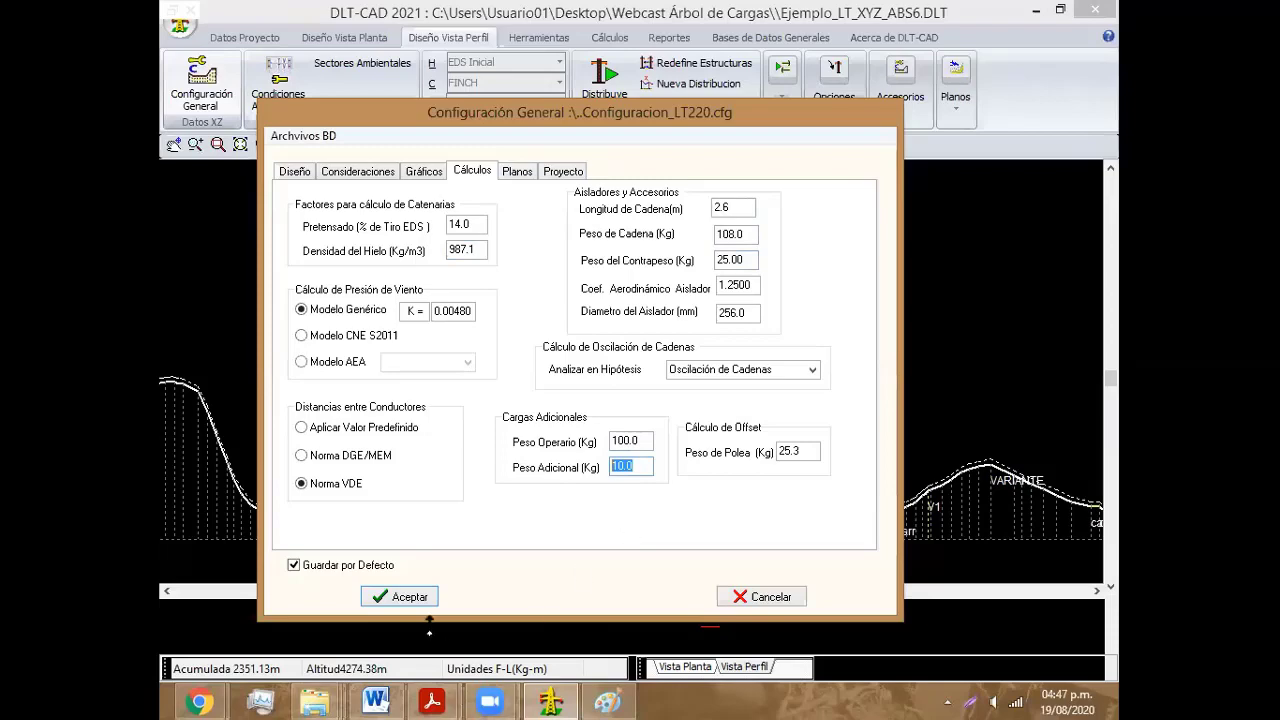
click(405, 597)
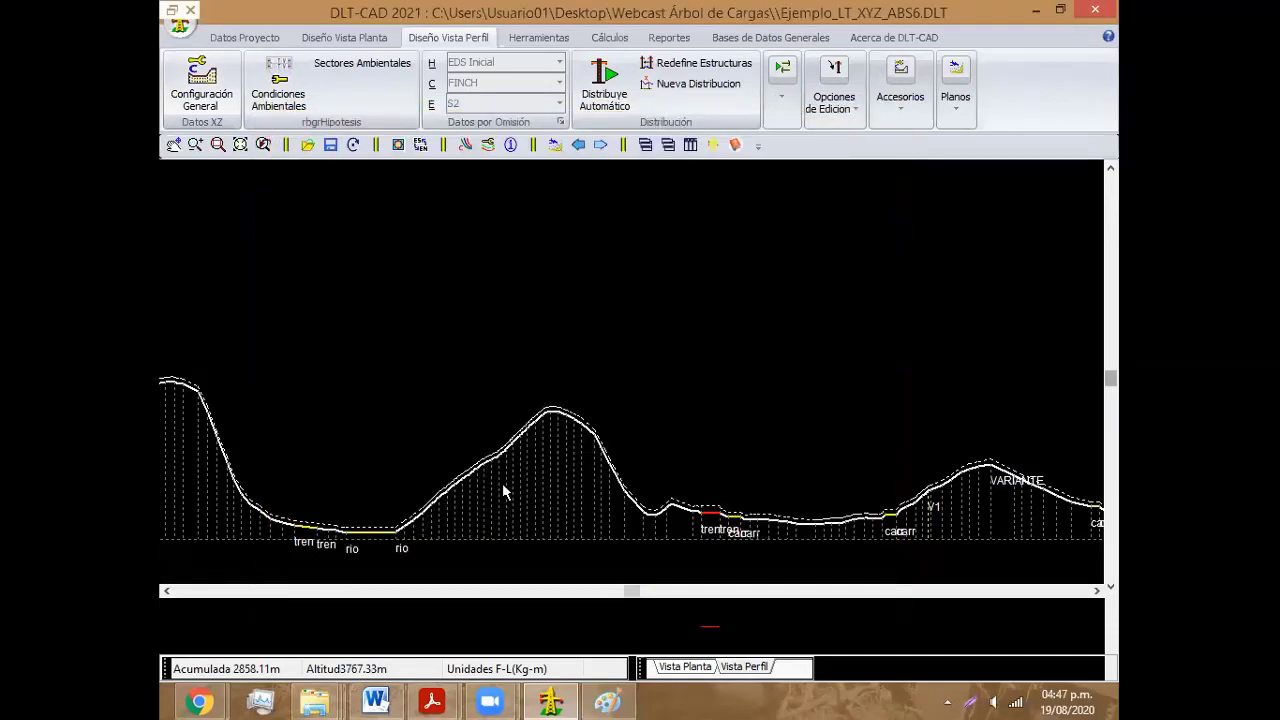
scroll(380, 90, up, 2)
click(400, 78)
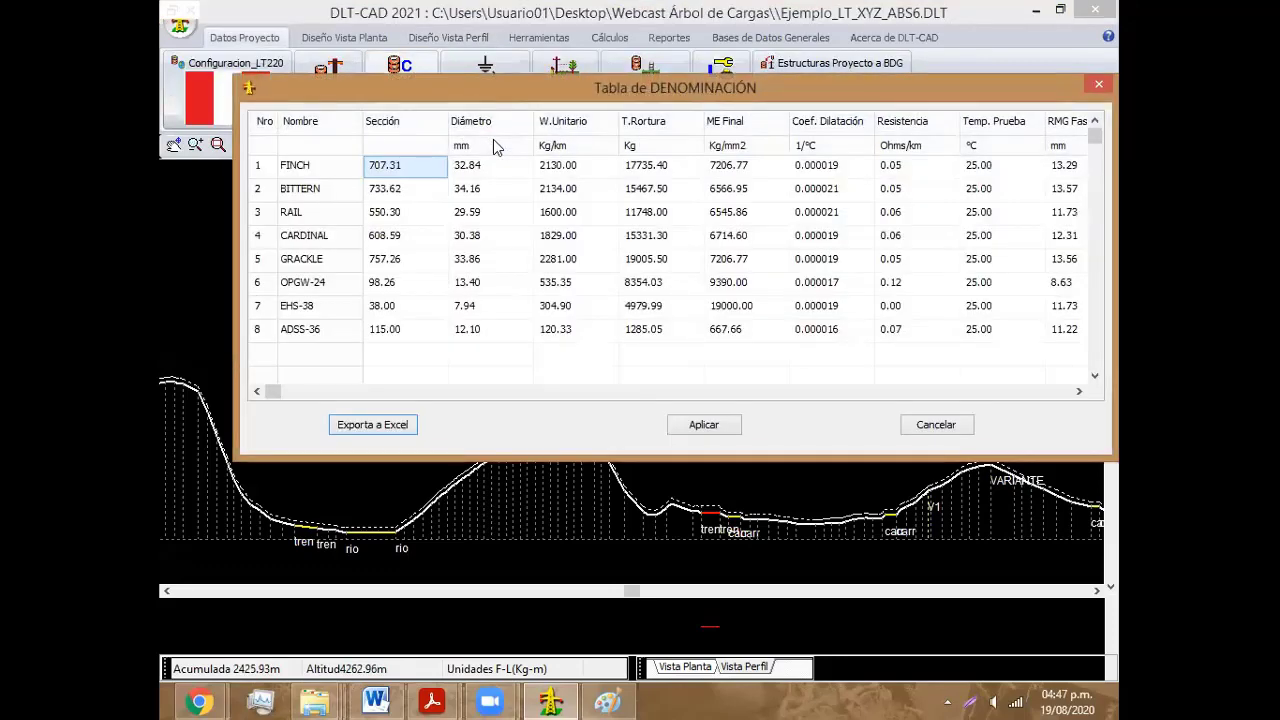
click(565, 172)
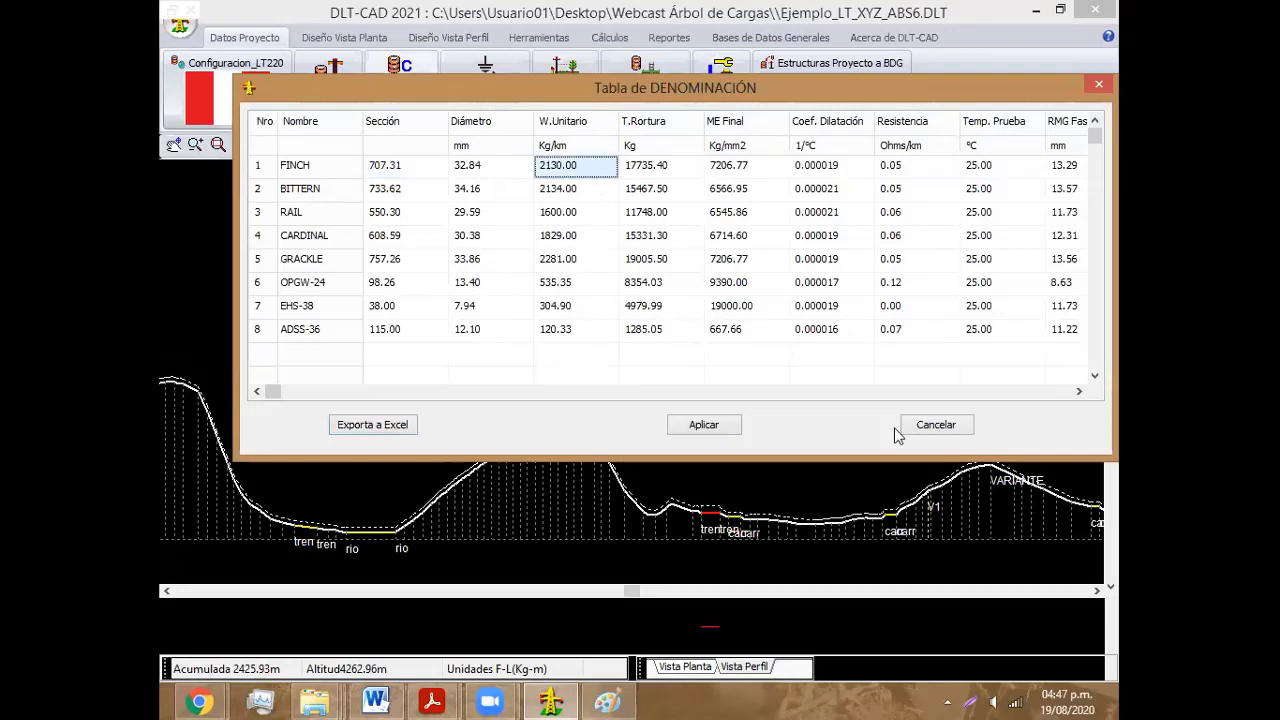
click(945, 430)
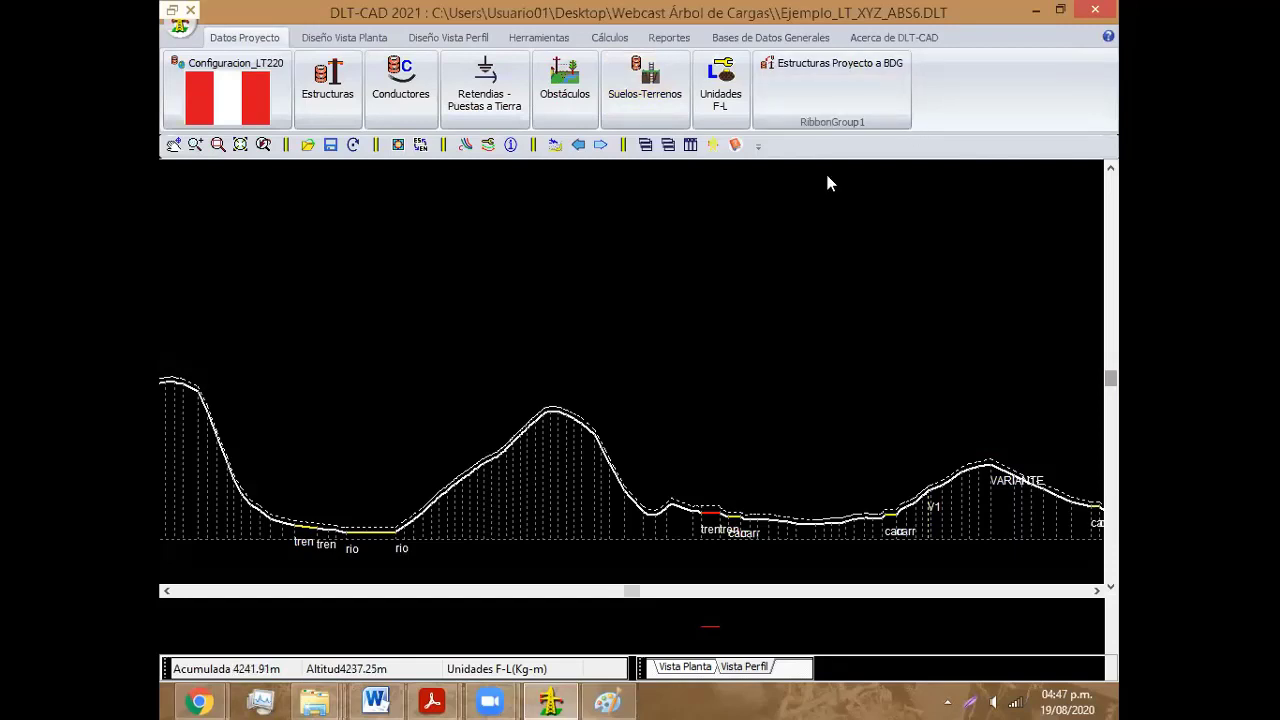
Step: Back in Paint, undo the cables, verticals, Vp dimension and label
click(605, 698)
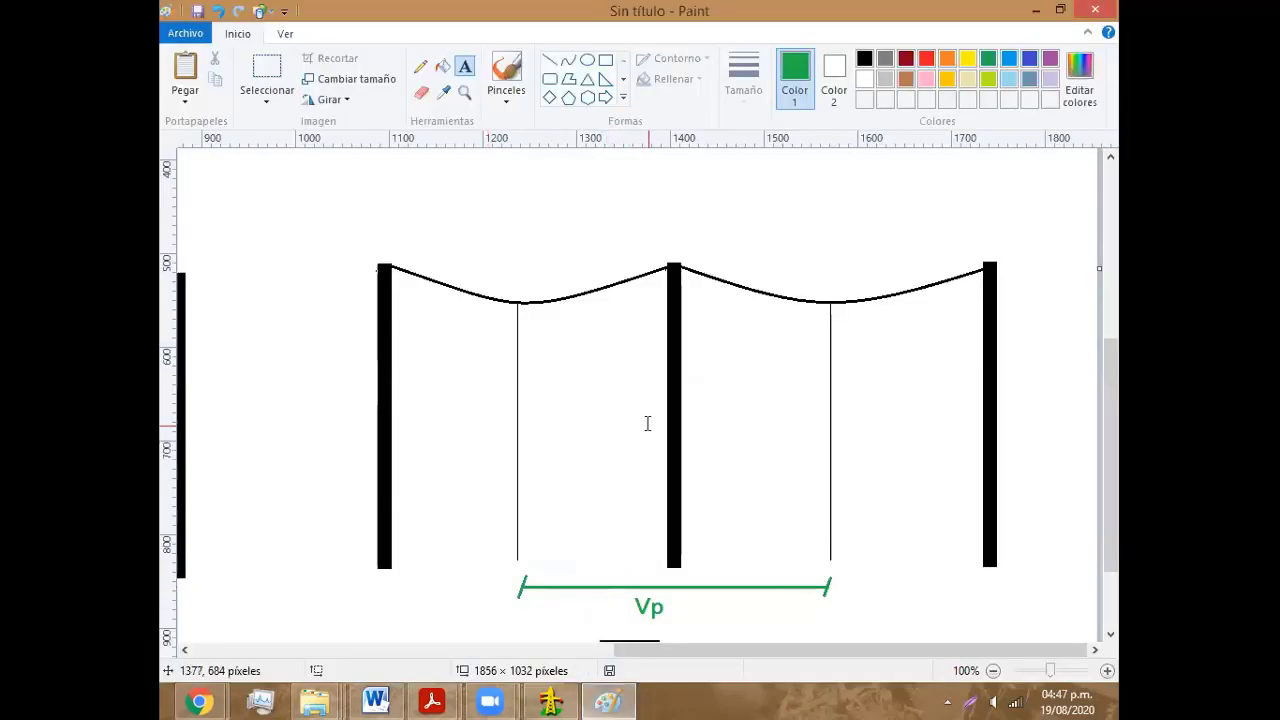
scroll(646, 423, up, 5)
scroll(646, 423, down, 3)
scroll(647, 423, down, 4)
scroll(647, 423, up, 2)
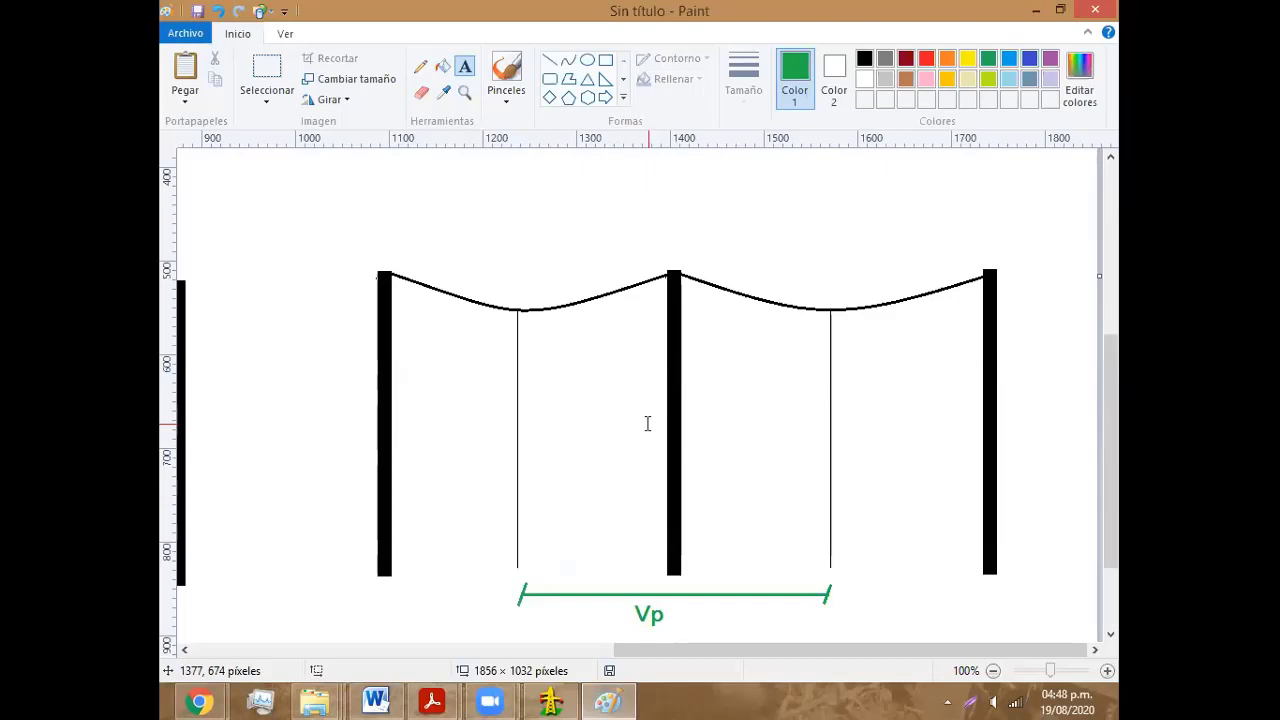
key(ctrl+z)
key(ctrl+z)
key(ctrl+z)
key(ctrl+z)
key(ctrl+z)
key(ctrl+z)
key(ctrl+z)
key(ctrl+z)
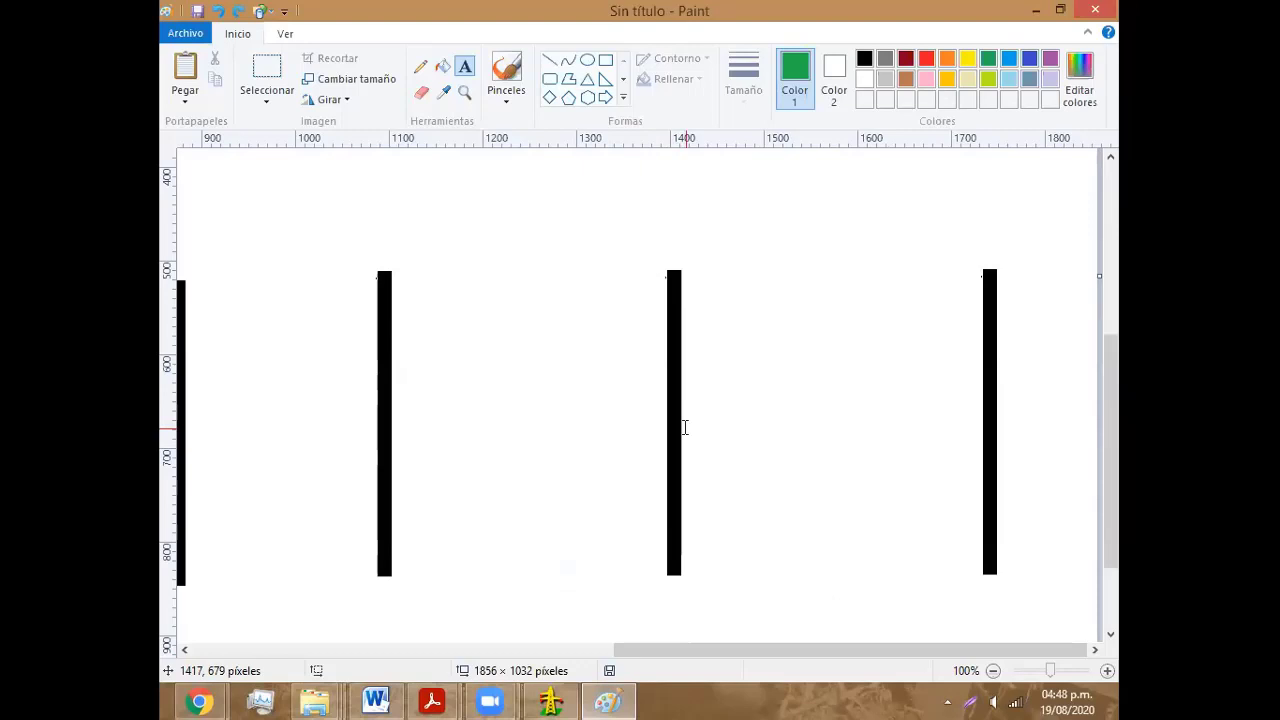
Step: Select the middle pole and drag it up above the two outer poles
click(266, 70)
mouse_move(634, 262)
mouse_down()
mouse_move(726, 554)
mouse_move(718, 614)
mouse_up()
mouse_move(689, 565)
mouse_down()
mouse_move(674, 394)
mouse_move(673, 423)
mouse_up()
scroll(804, 448, up, 3)
click(849, 400)
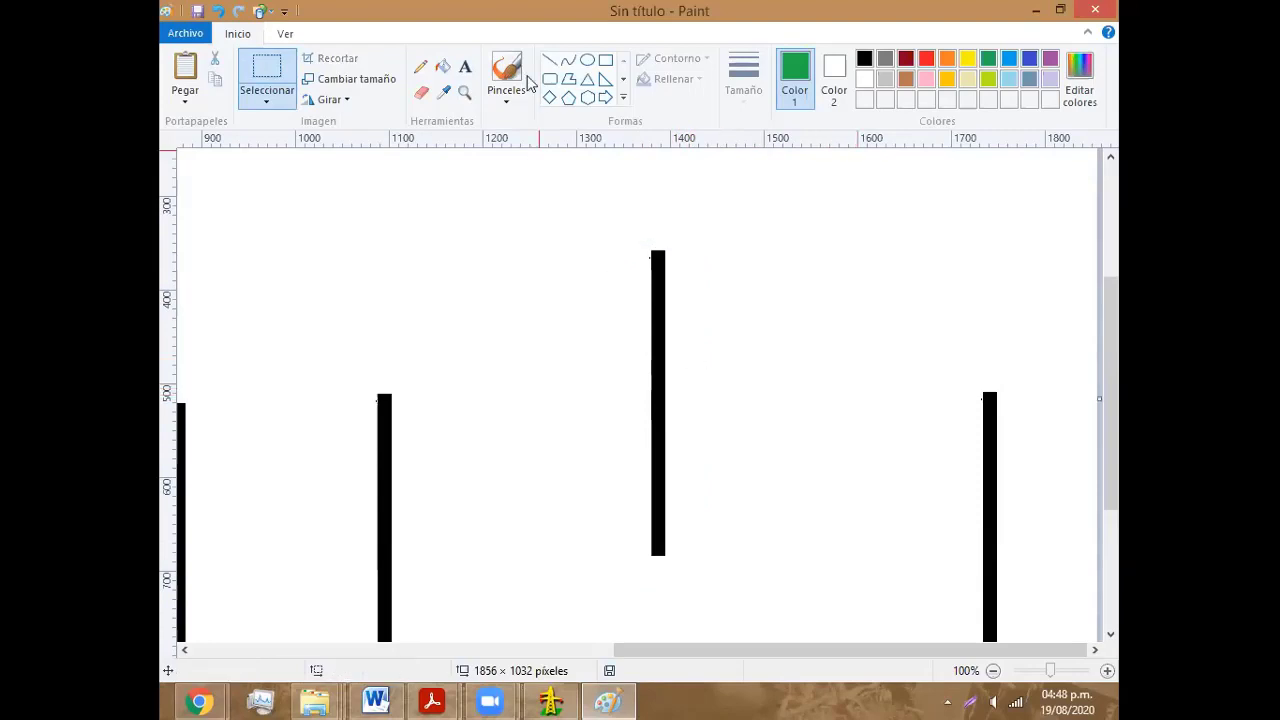
click(568, 60)
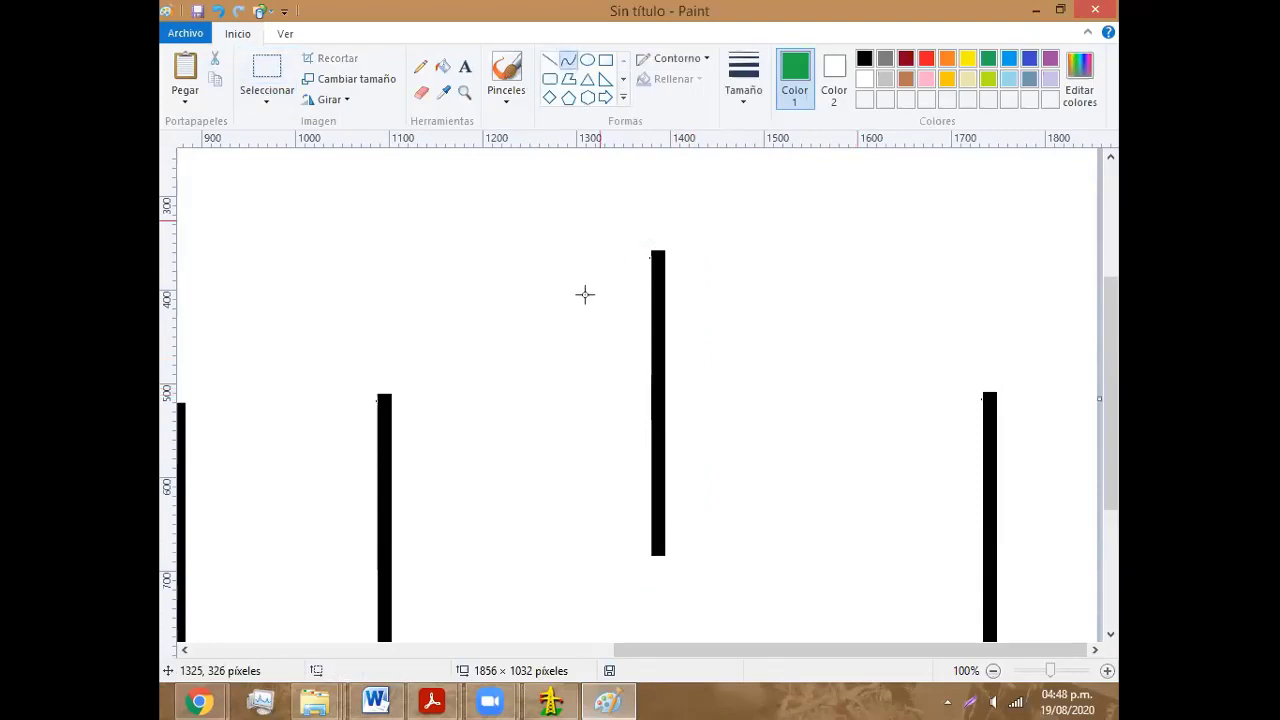
Step: Draw black sagging curved cables from each outer pole to the raised middle pole's top
click(864, 58)
mouse_move(390, 397)
mouse_down()
mouse_move(451, 337)
mouse_move(652, 252)
mouse_up()
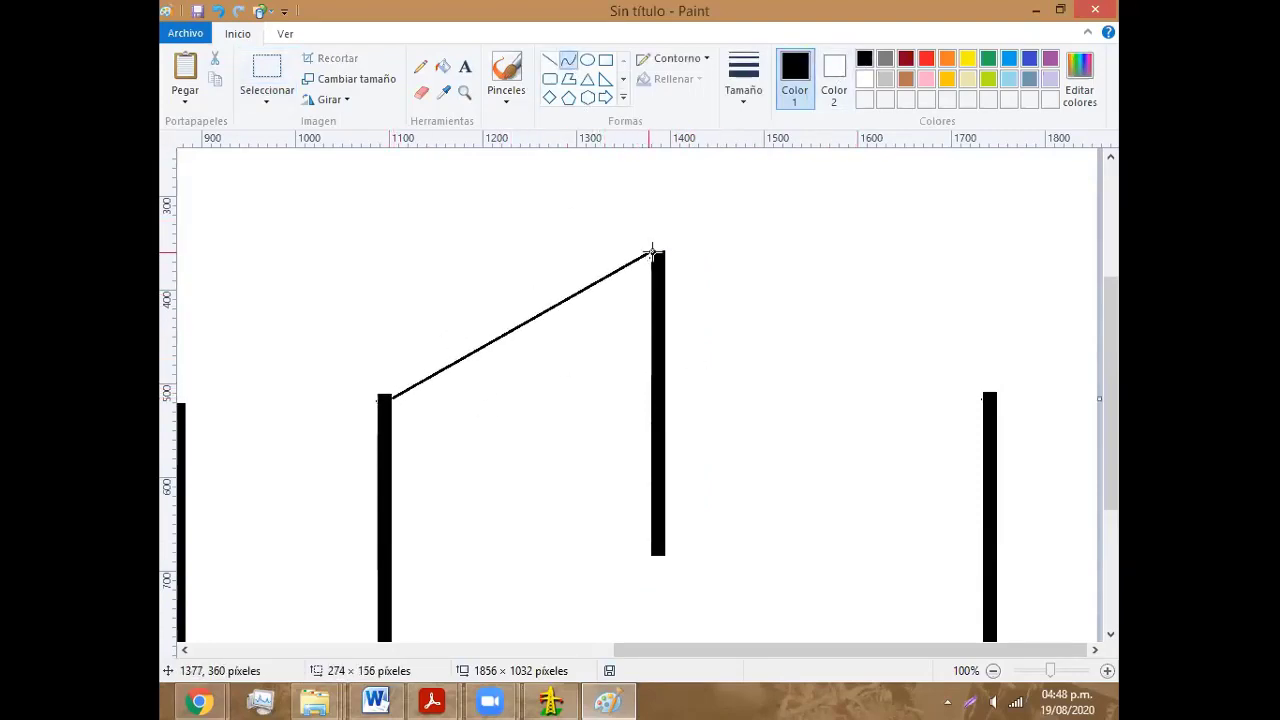
drag(426, 380, 461, 370)
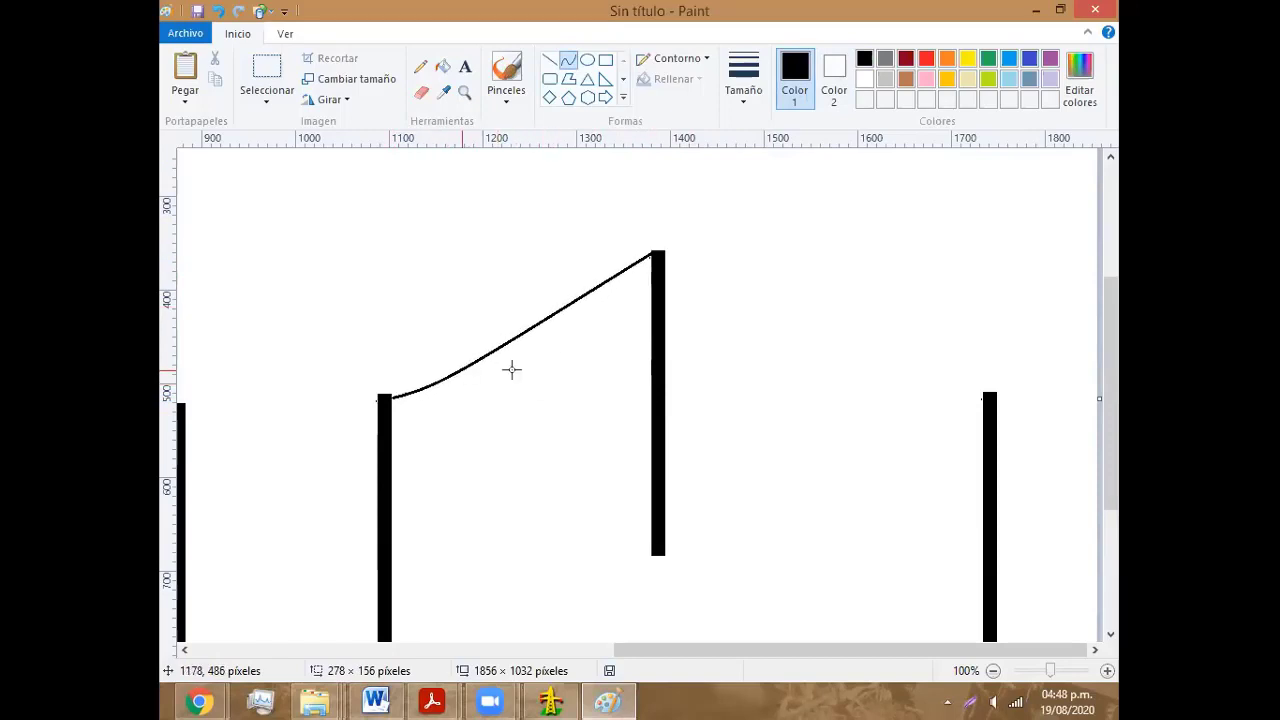
click(674, 251)
drag(664, 252, 982, 396)
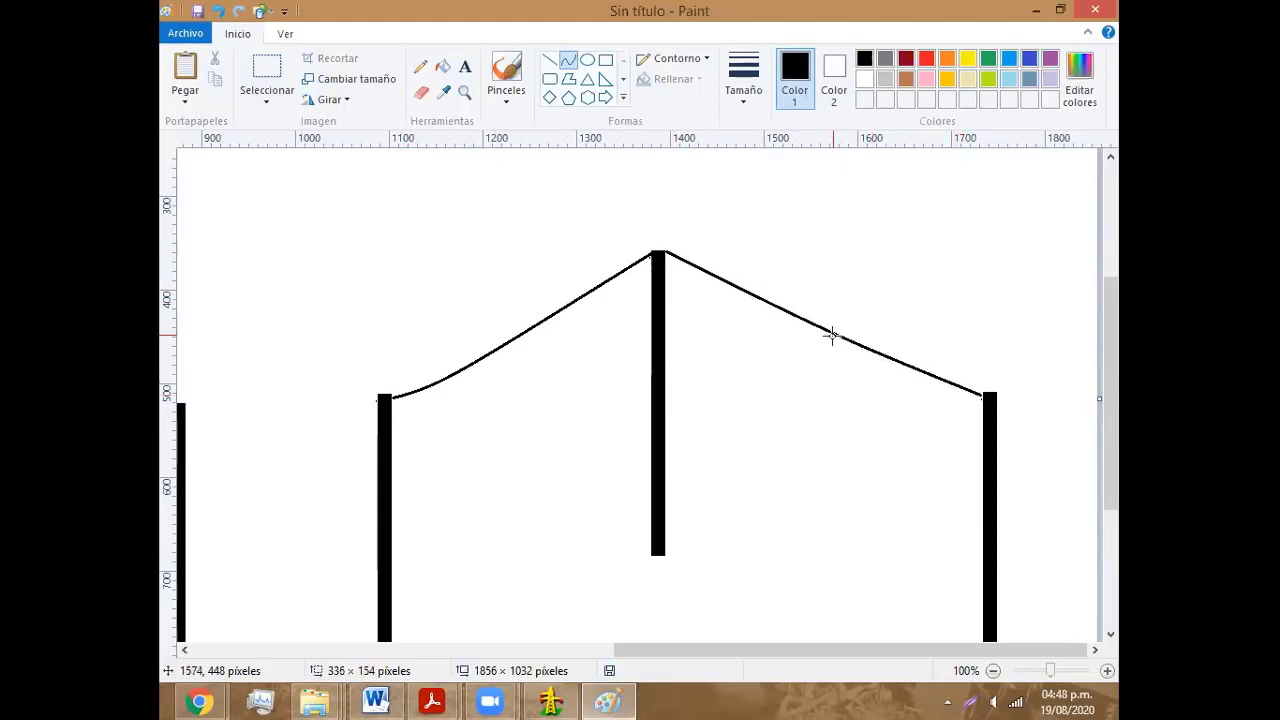
drag(831, 335, 826, 343)
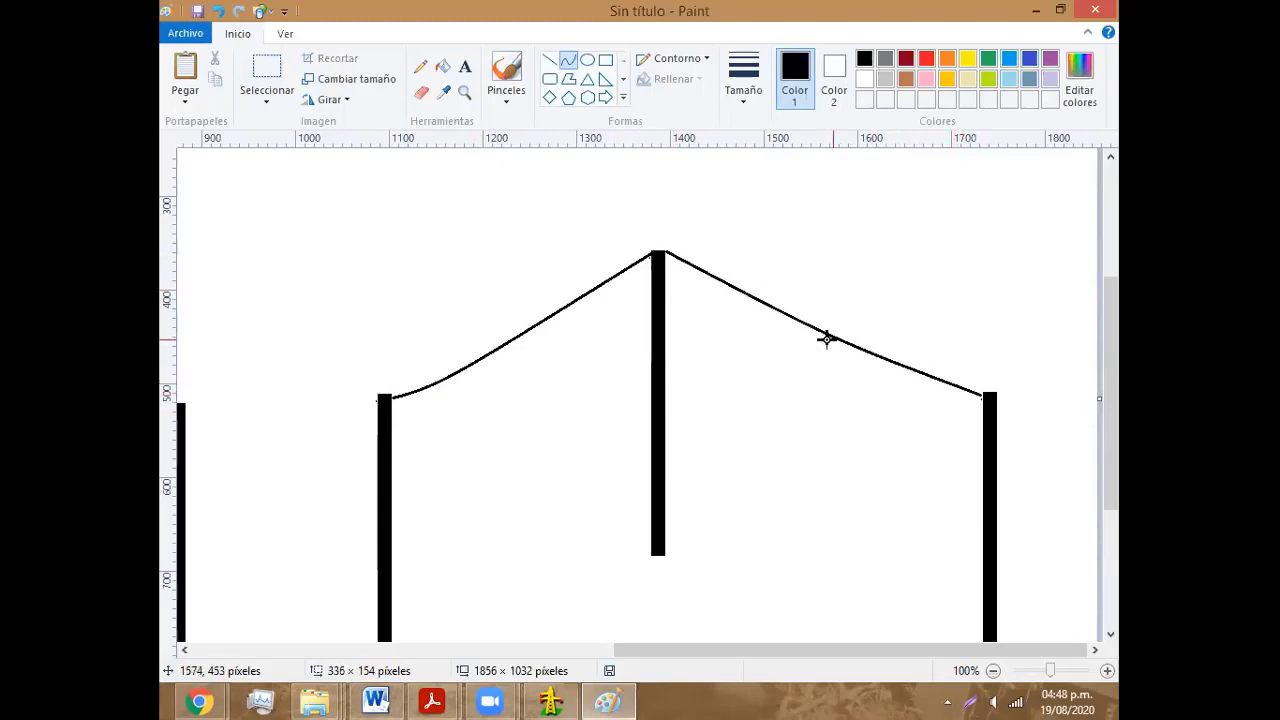
click(896, 484)
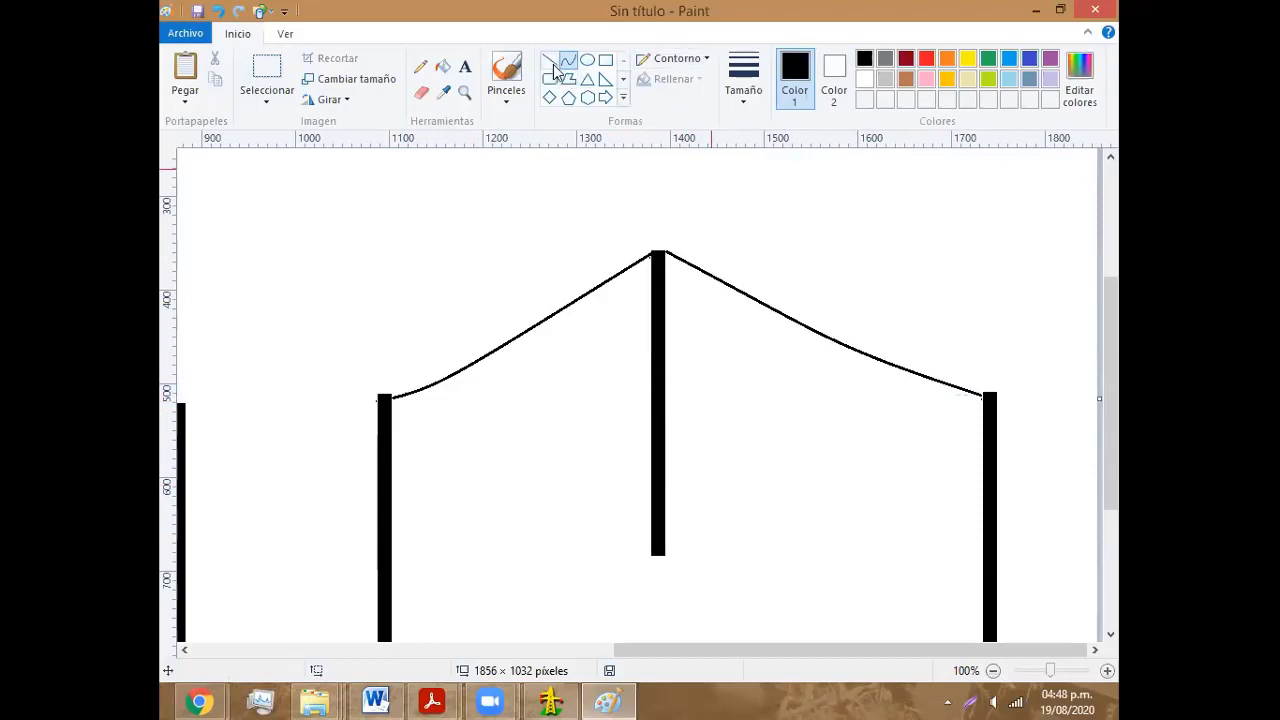
Step: Sketch a dashed sagging reference line between the left poles with the Pencil
click(420, 67)
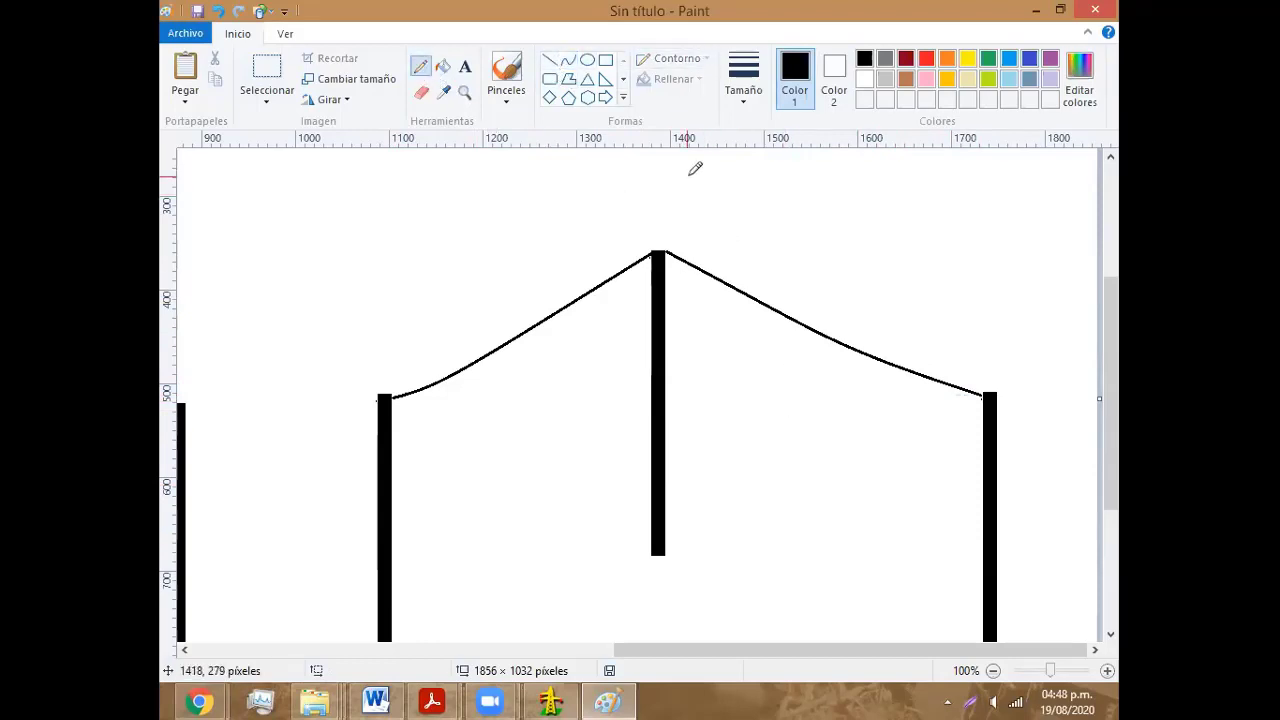
drag(623, 652, 557, 658)
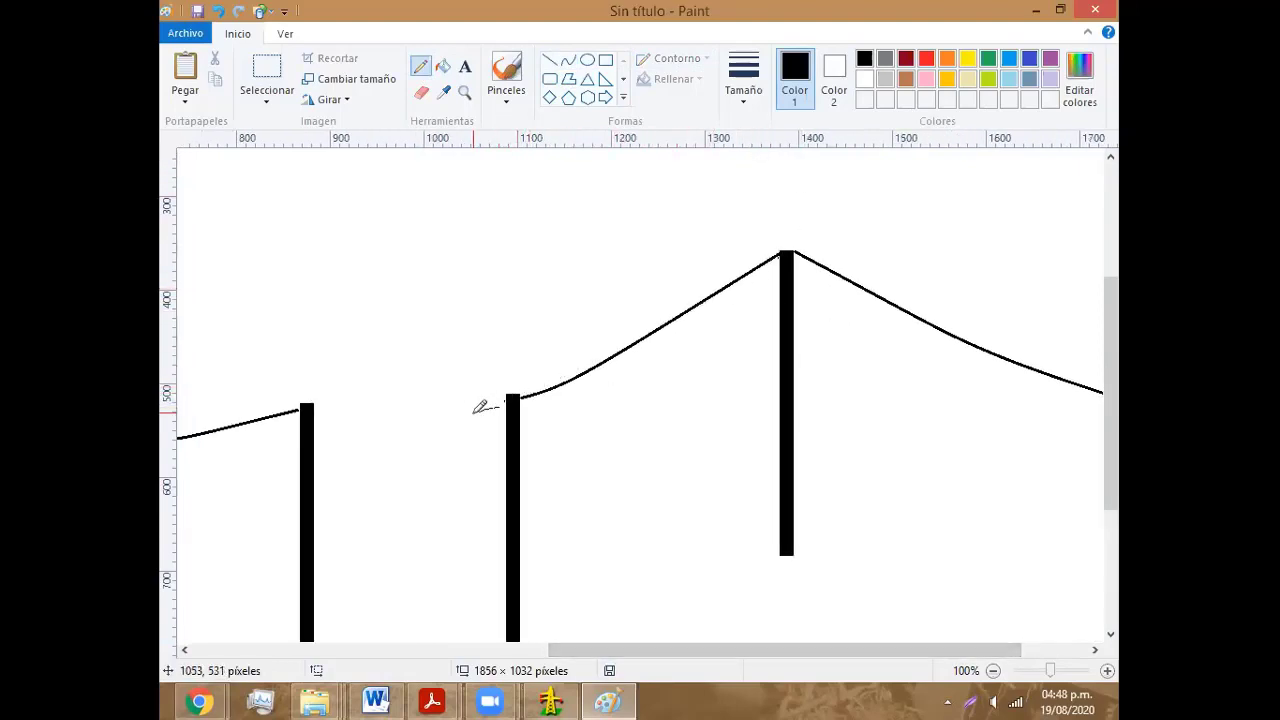
mouse_move(475, 410)
mouse_down()
mouse_move(318, 422)
mouse_move(197, 331)
mouse_up()
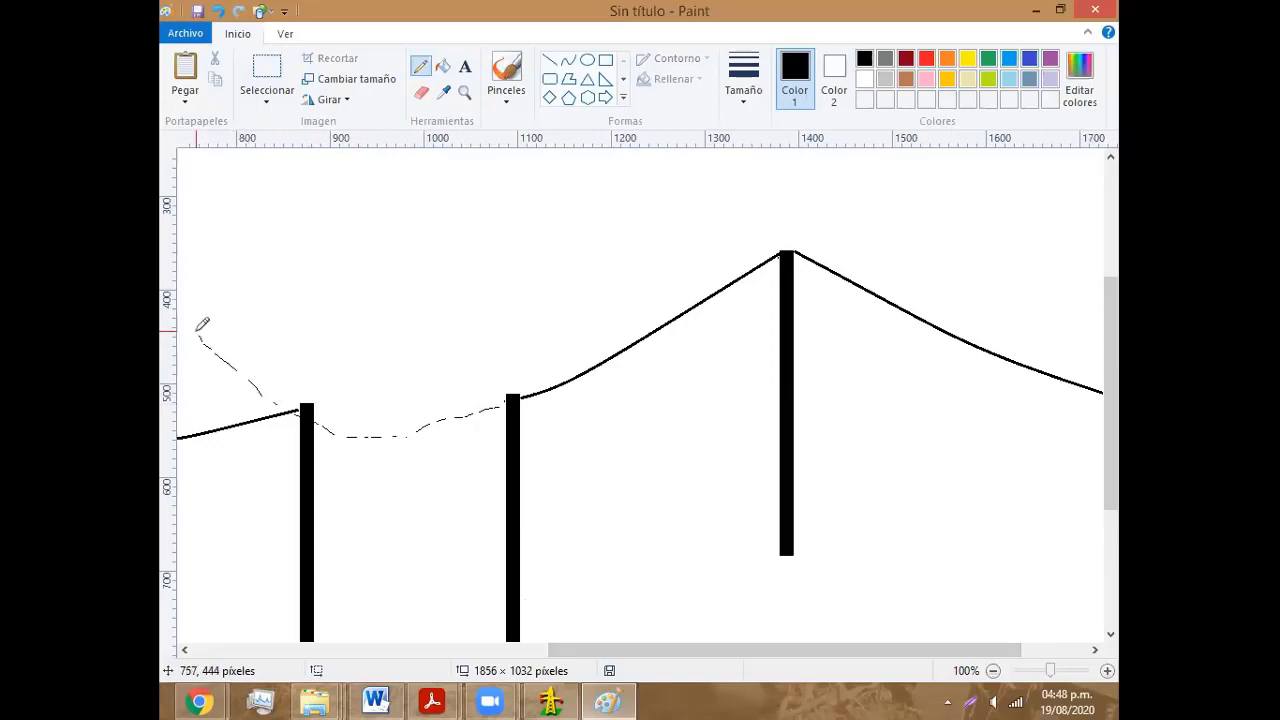
scroll(410, 281, down, 5)
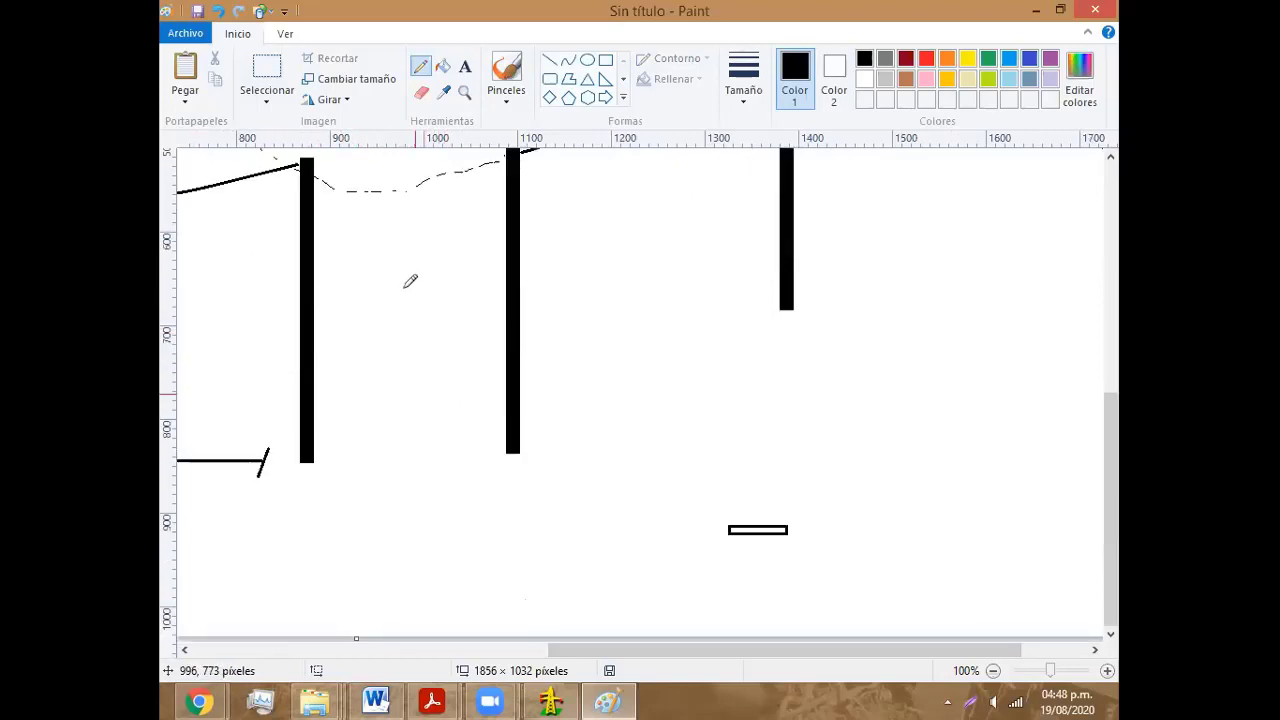
scroll(560, 305, up, 3)
scroll(690, 355, up, 2)
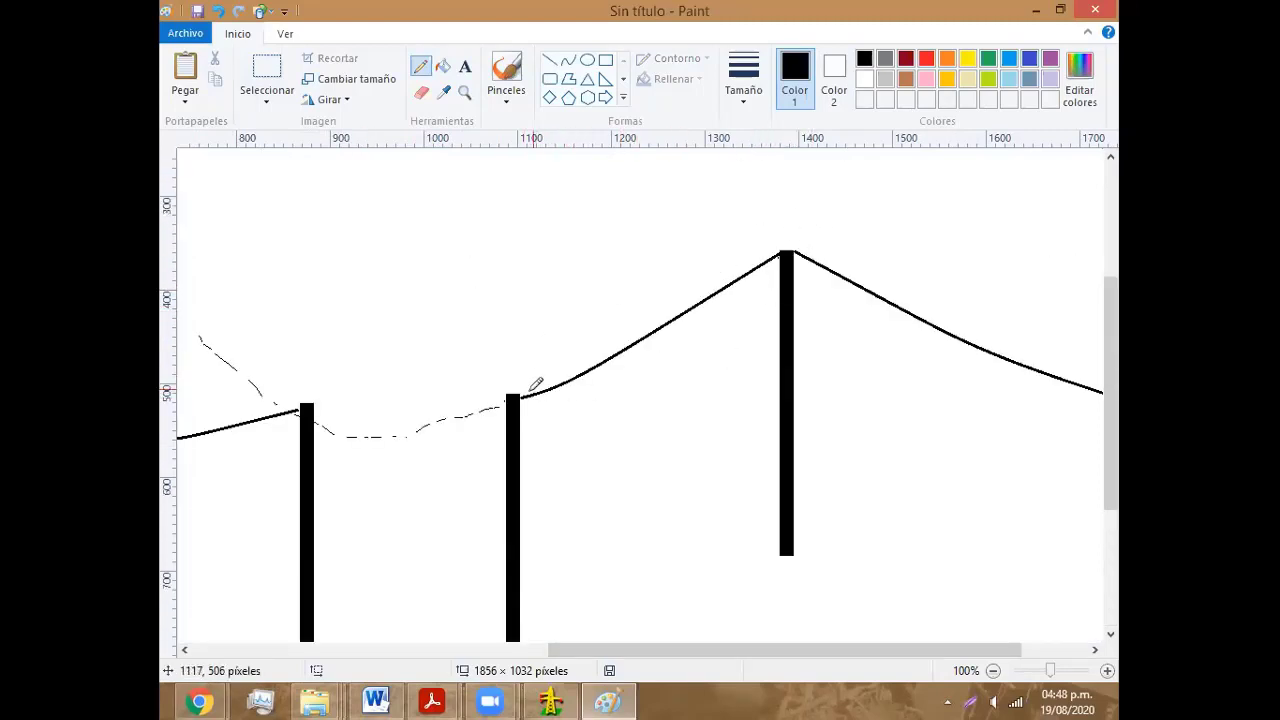
scroll(723, 348, down, 2)
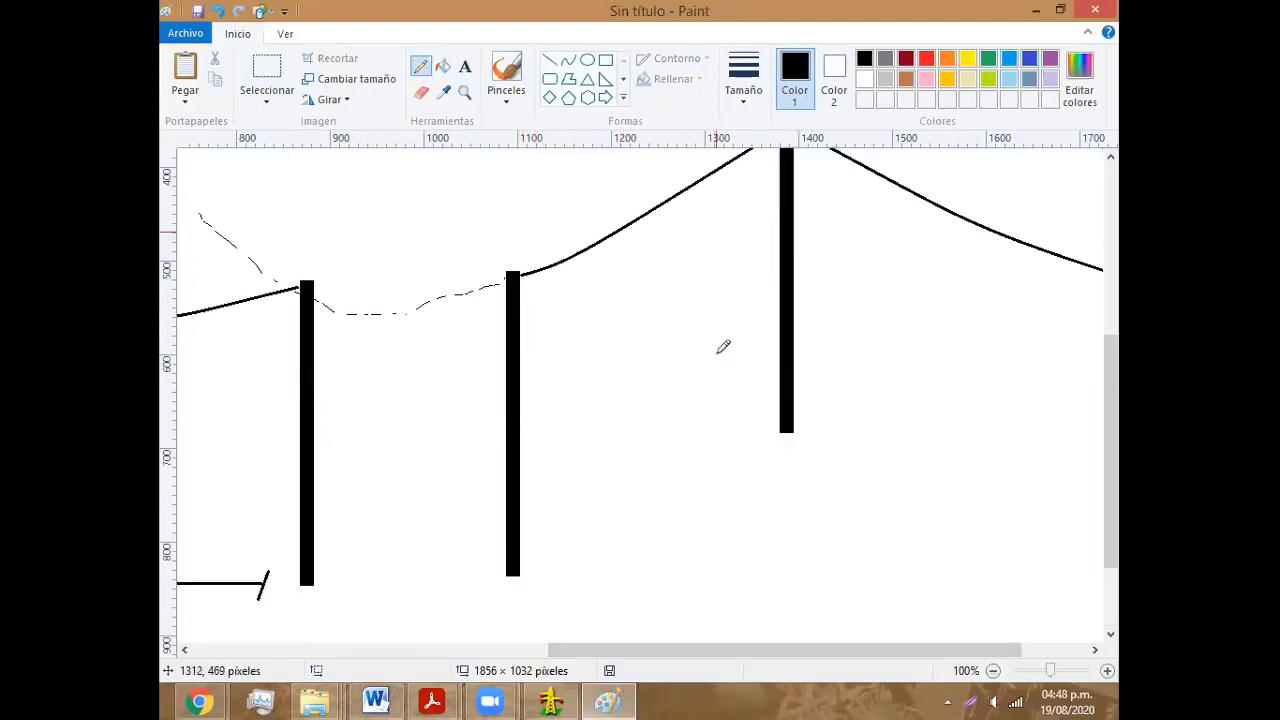
Step: Draw a dashed line extending right from the top of the right pole
drag(757, 650, 851, 655)
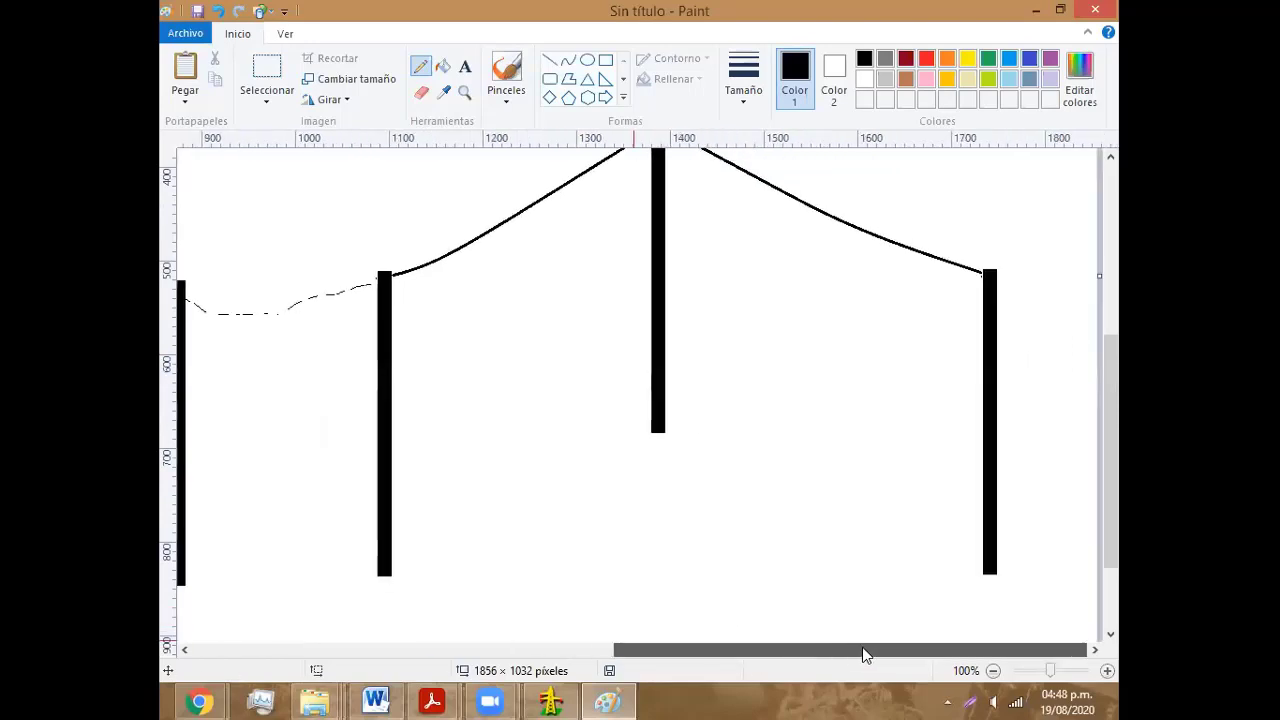
scroll(890, 550, up, 2)
click(1002, 406)
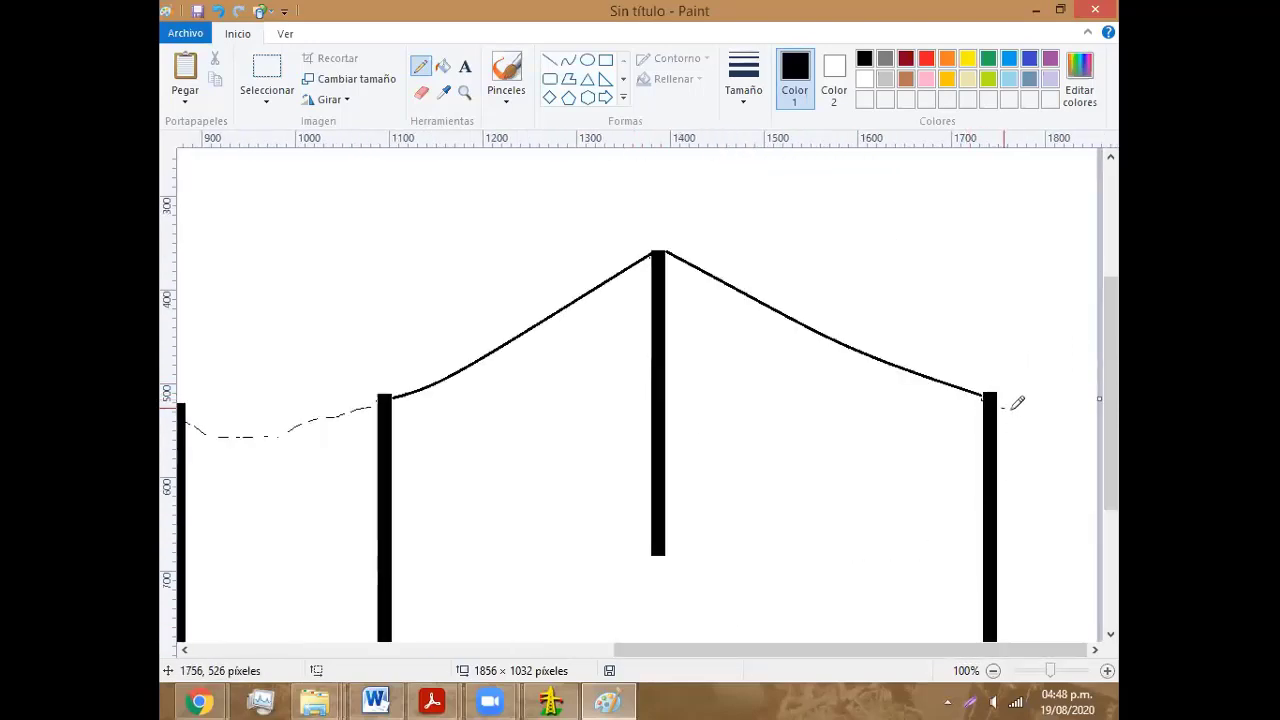
drag(1011, 409, 1085, 413)
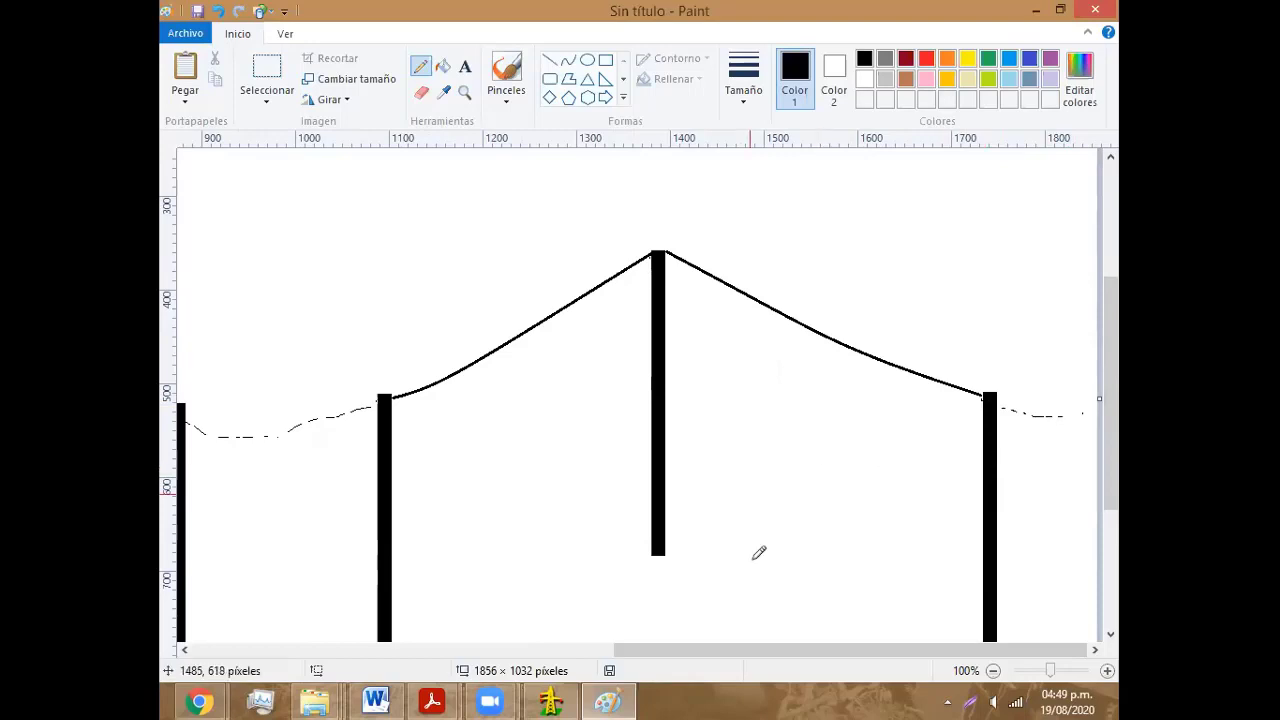
Step: Pan and scroll around the canvas to review the raised-middle-pole span
drag(723, 649, 641, 649)
scroll(698, 527, down, 3)
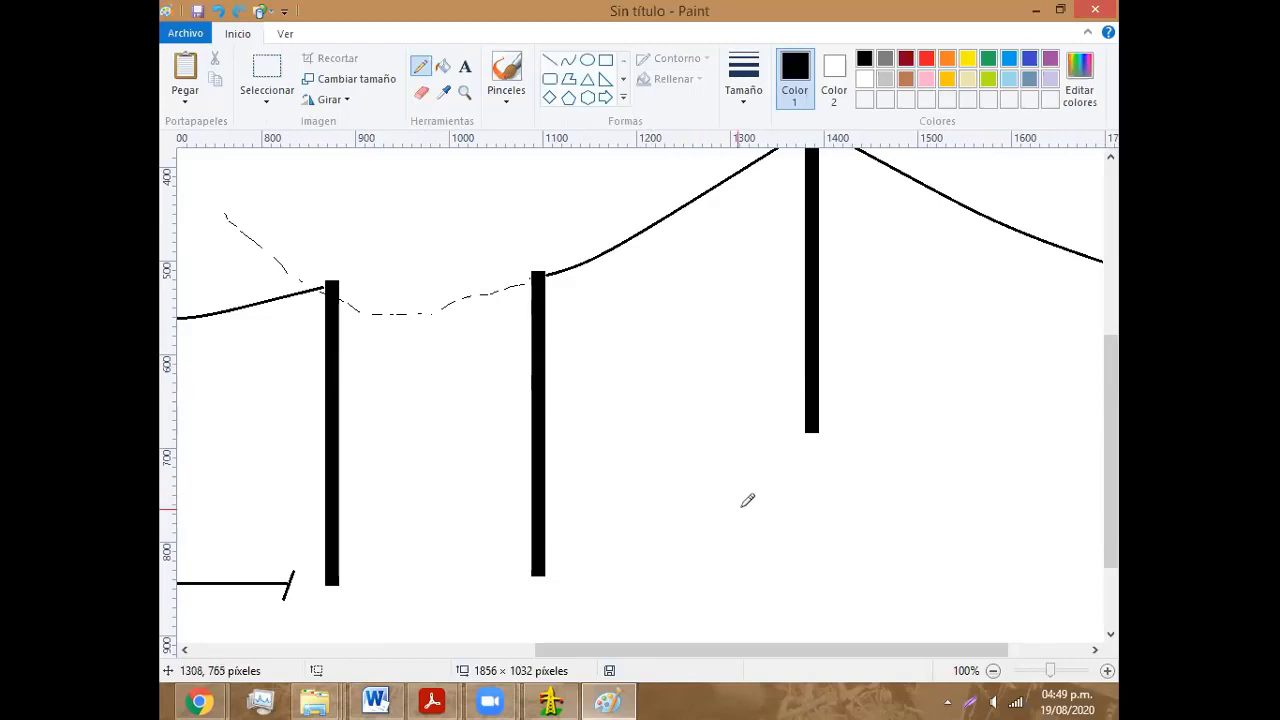
scroll(734, 462, up, 5)
ctrl+scroll(730, 466, down, 2)
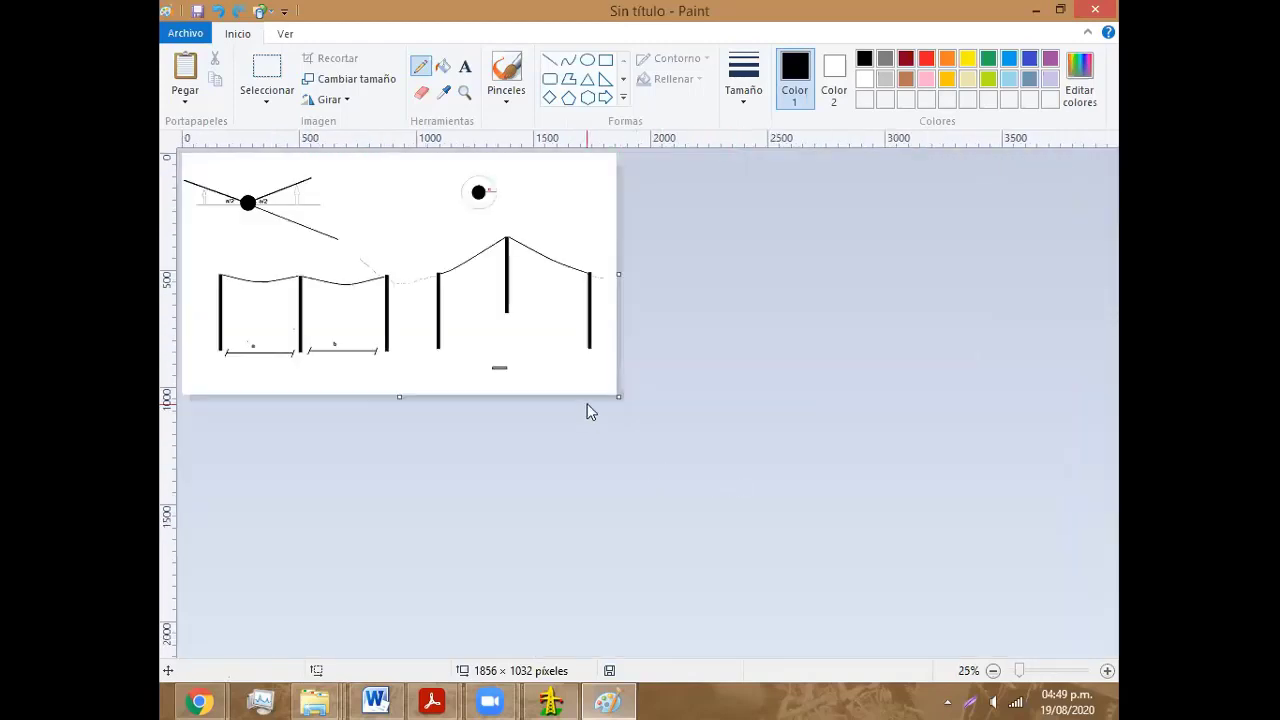
ctrl+scroll(587, 405, up, 1)
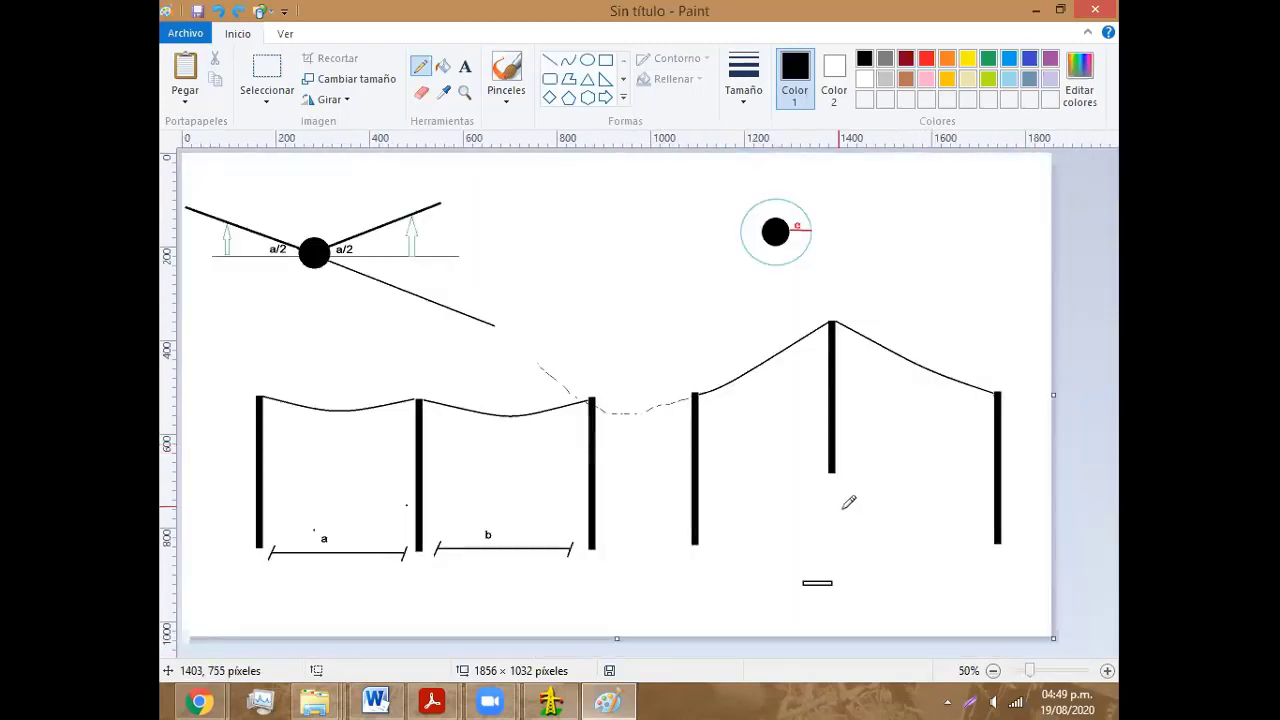
ctrl+scroll(817, 585, up, 1)
scroll(800, 575, down, 3)
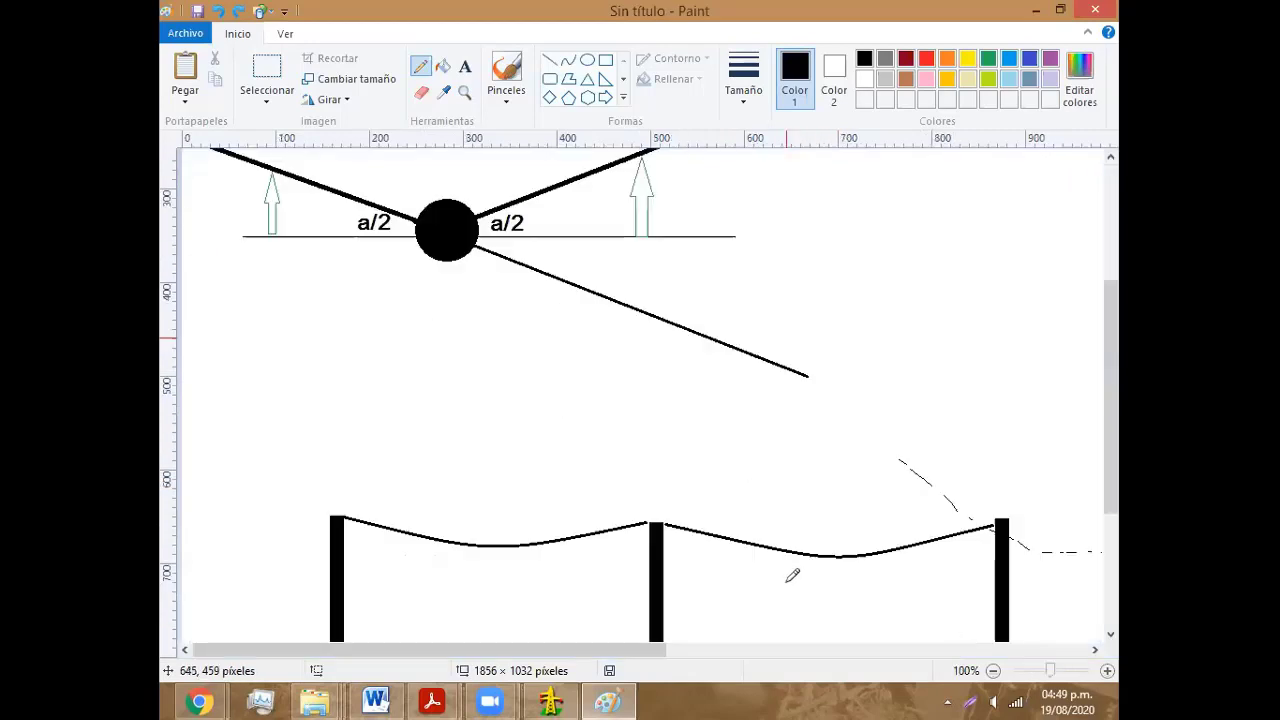
scroll(700, 610, down, 3)
drag(626, 651, 810, 651)
shift+scroll(943, 500, right, 5)
scroll(943, 500, down, 3)
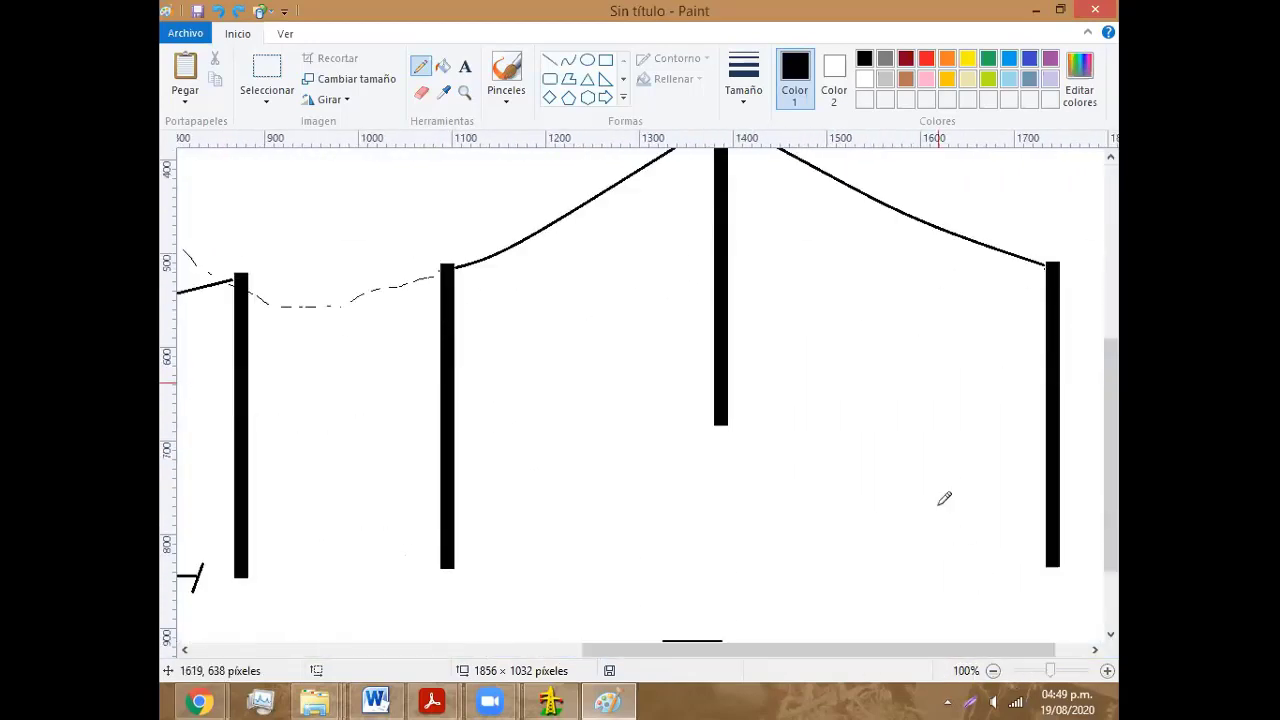
scroll(940, 495, up, 3)
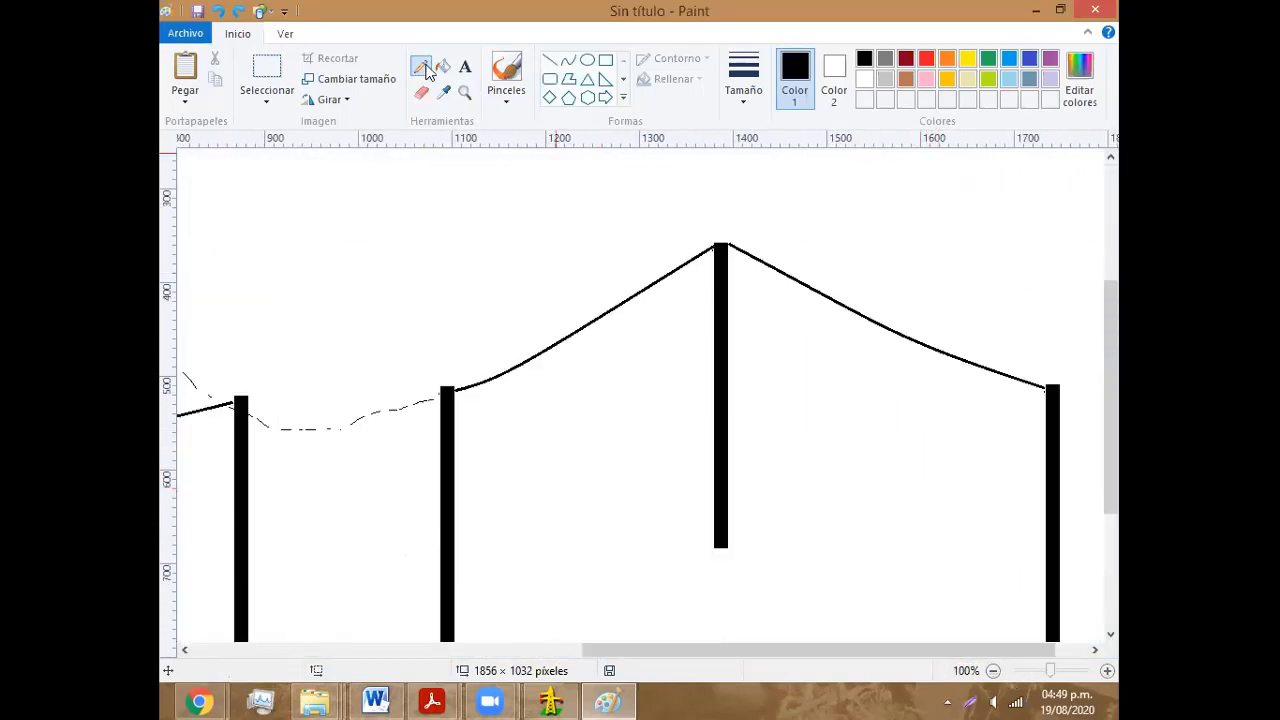
Step: Select the raised middle pole and move it down about 160 px
click(266, 70)
mouse_move(698, 228)
mouse_down()
mouse_move(720, 278)
mouse_move(742, 578)
mouse_move(730, 705)
mouse_up()
scroll(774, 377, down, 3)
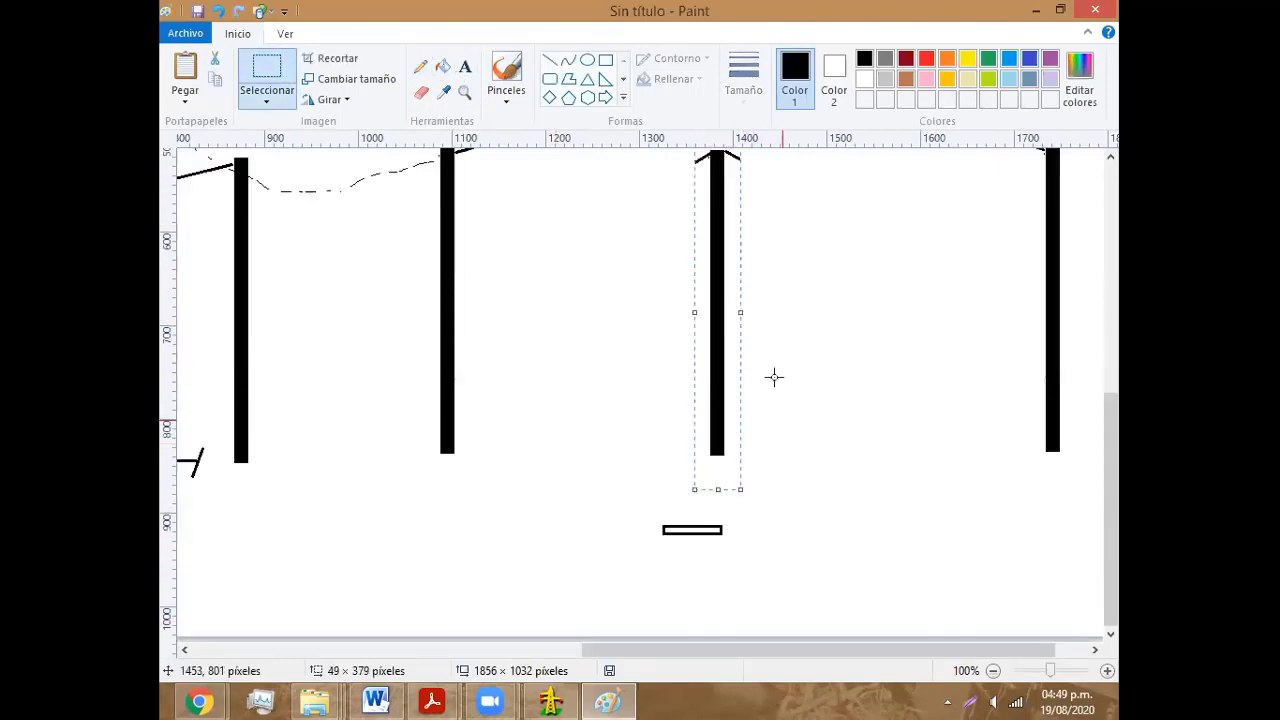
drag(709, 267, 714, 429)
click(869, 380)
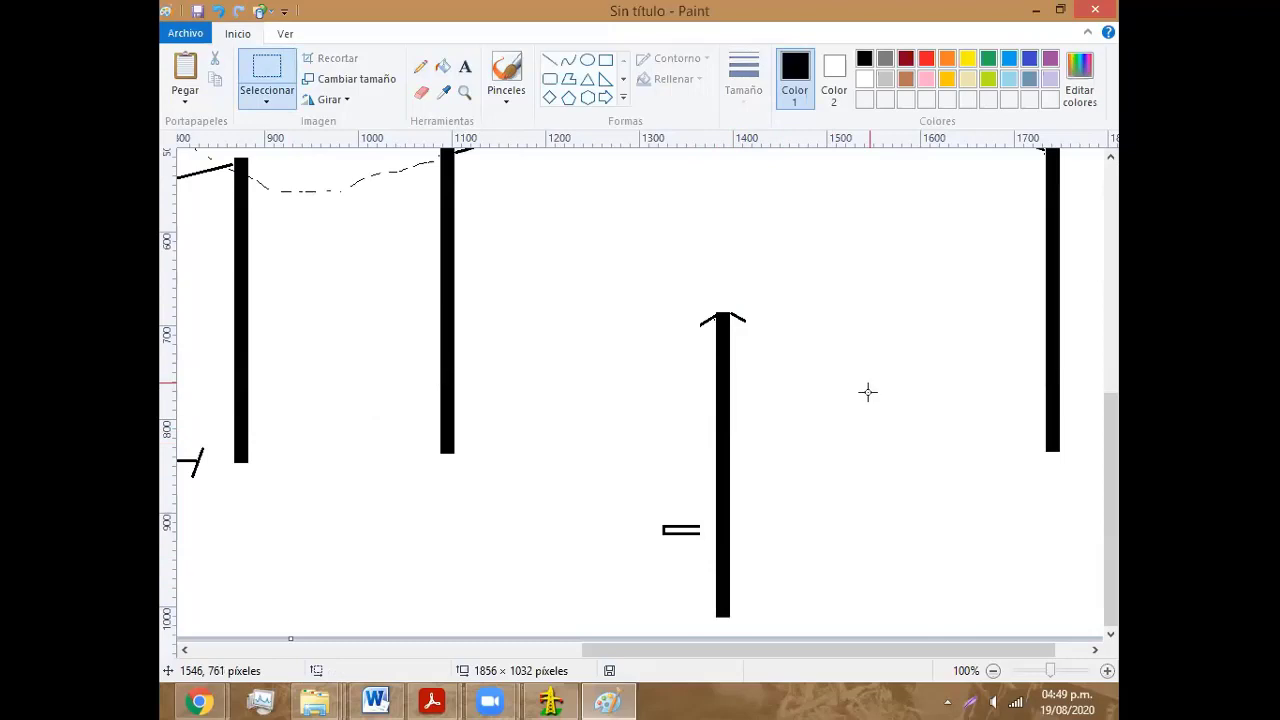
Step: Delete the old cable ends above the pole and the old right-hand cable
scroll(867, 391, up, 2)
scroll(697, 274, up, 2)
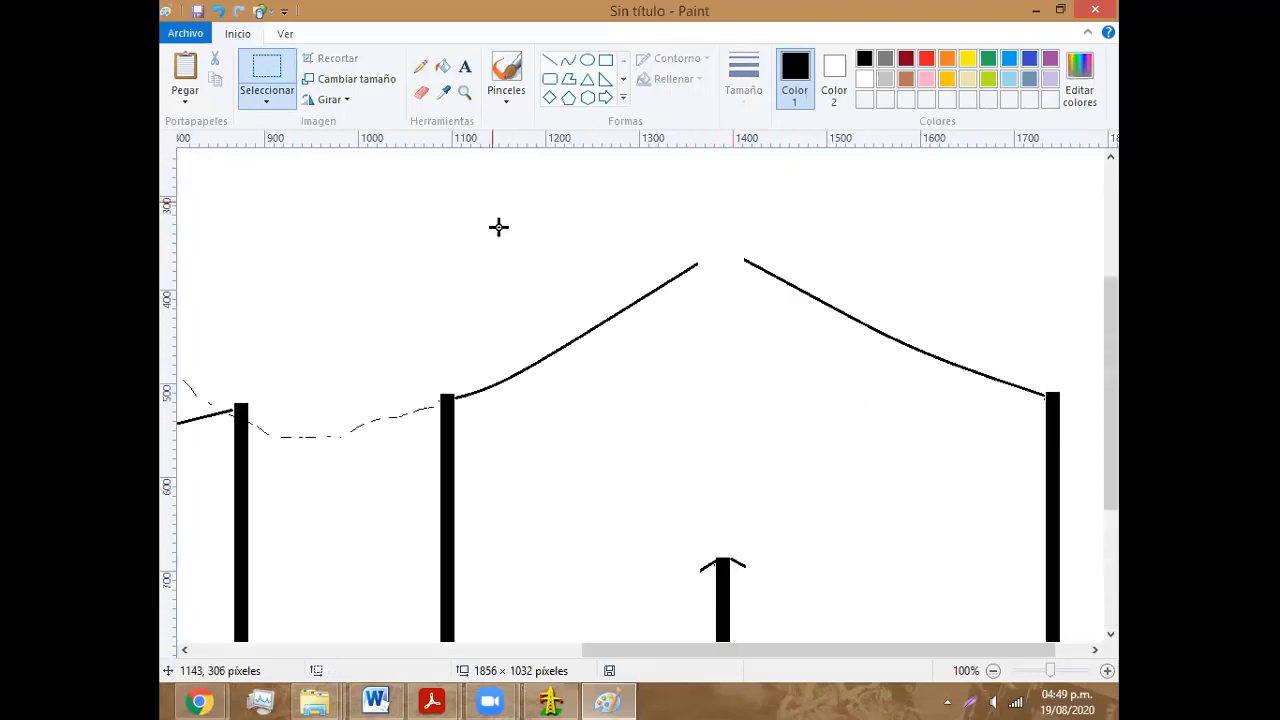
drag(471, 191, 789, 437)
key(Delete)
mouse_move(765, 224)
mouse_down()
mouse_move(943, 403)
mouse_move(1046, 456)
mouse_up()
key(Delete)
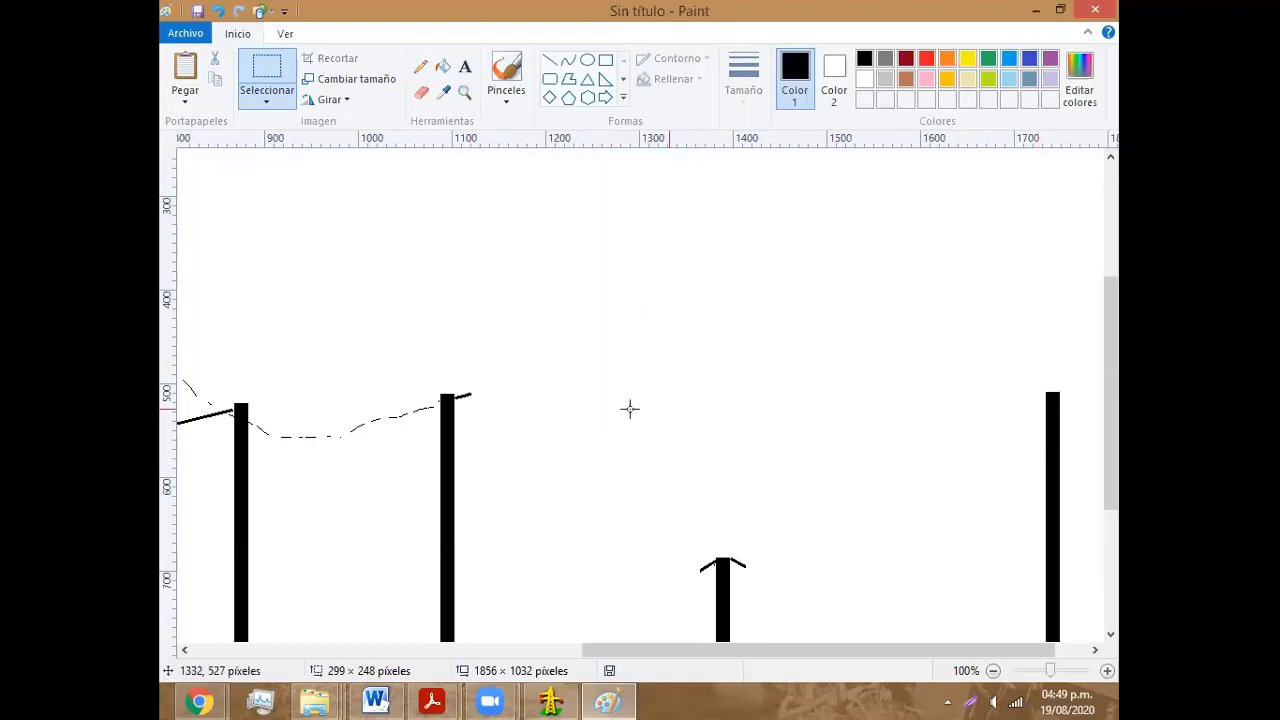
Step: Redraw the cables as sagging curves meeting at the lowered middle pole's top
click(566, 62)
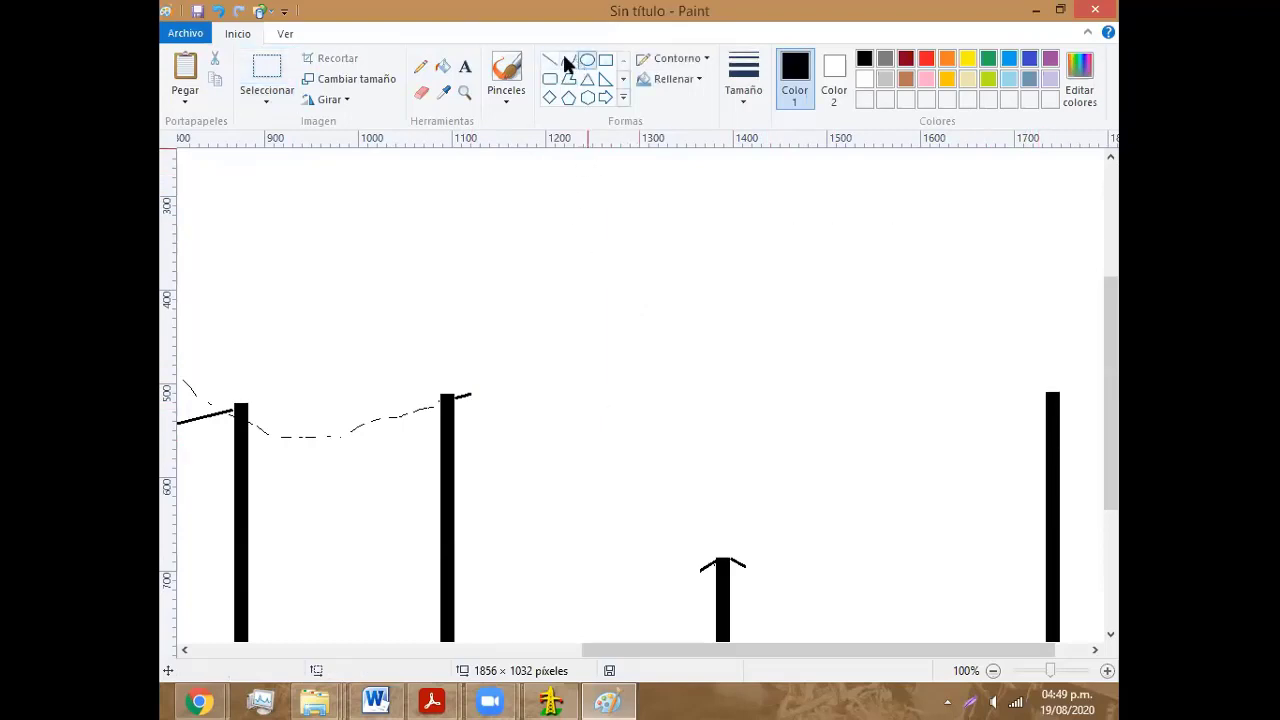
click(566, 62)
scroll(711, 379, down, 3)
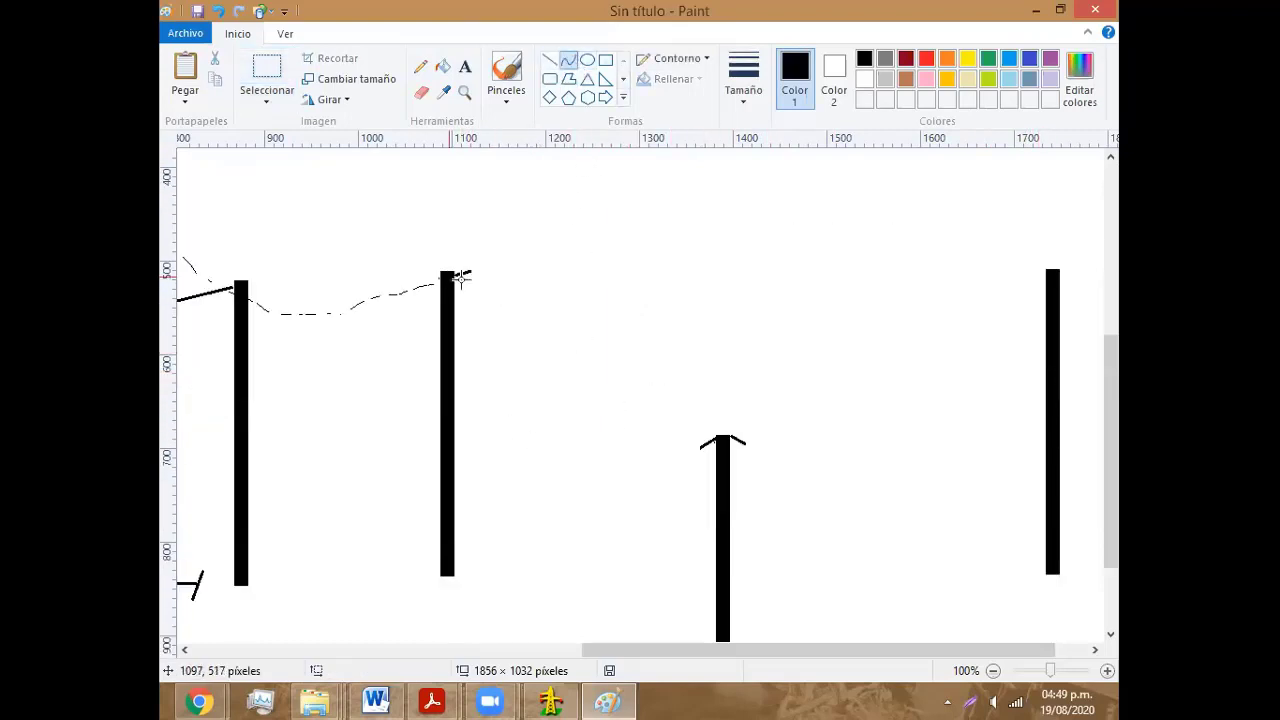
drag(457, 277, 716, 438)
mouse_move(642, 389)
mouse_down()
mouse_move(634, 416)
mouse_move(674, 434)
mouse_move(1046, 270)
mouse_up()
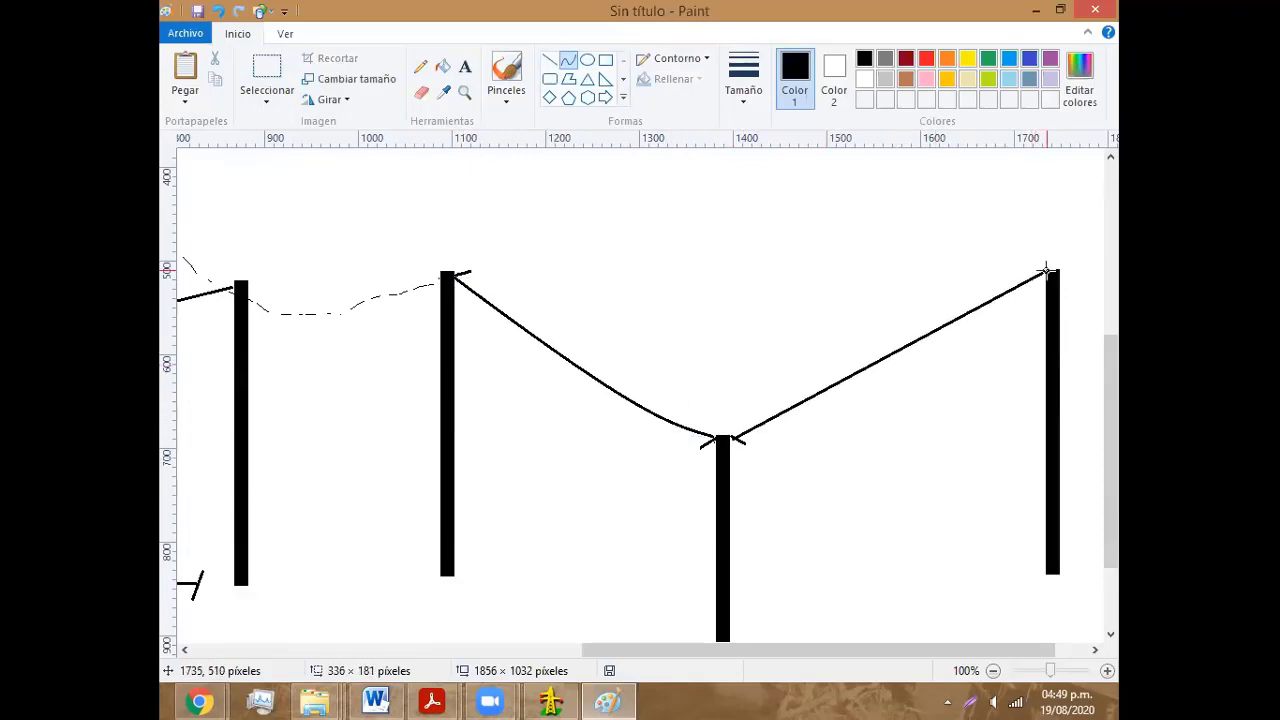
drag(786, 410, 787, 427)
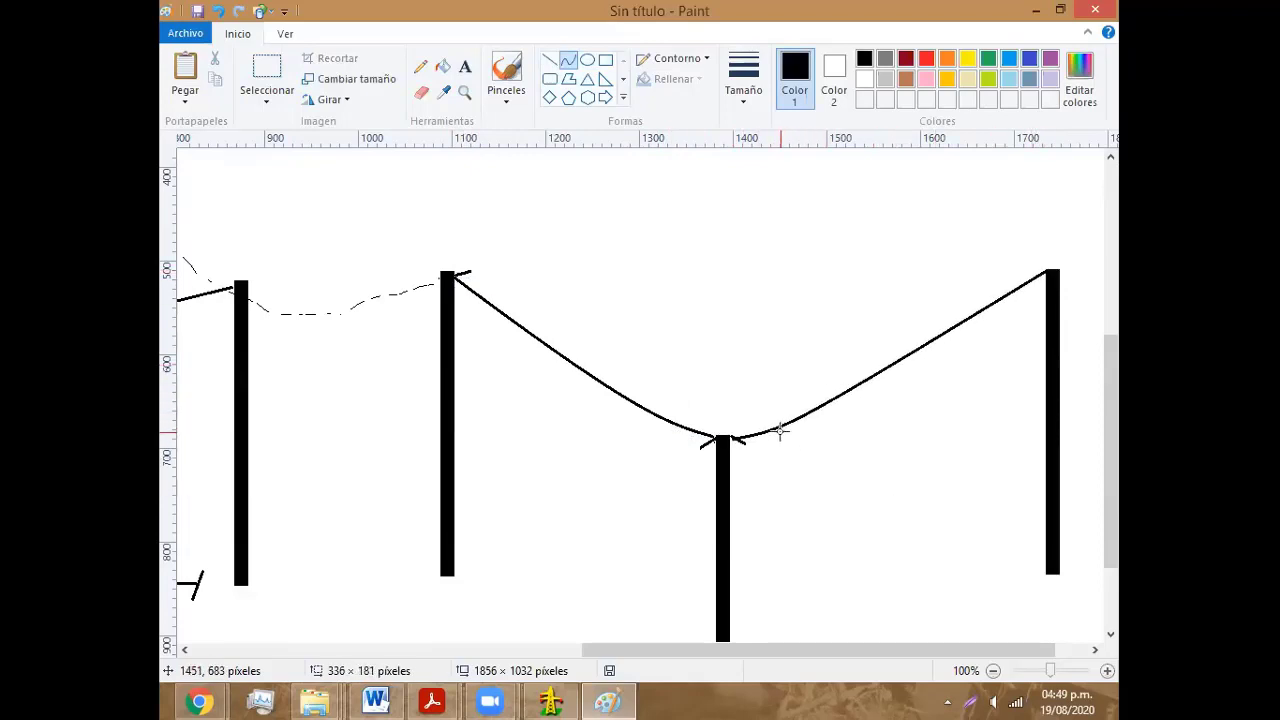
click(782, 432)
click(797, 518)
scroll(790, 505, down, 3)
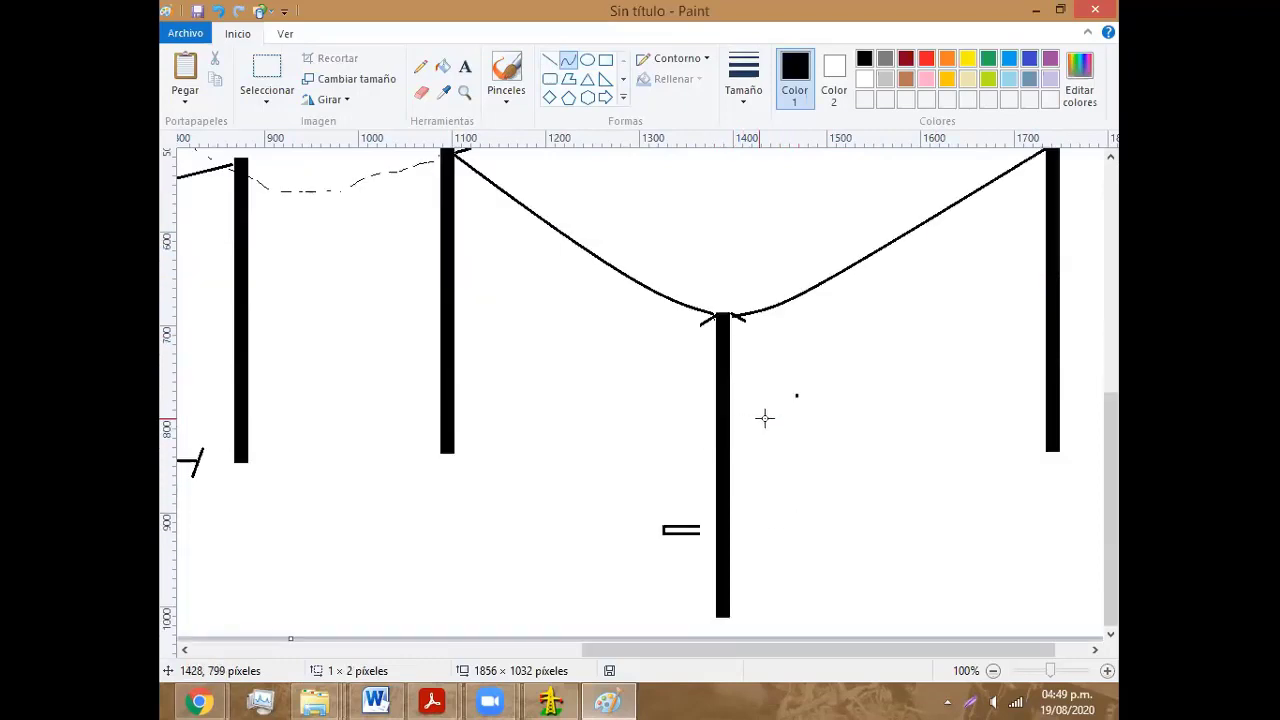
Step: Draw dashed reference lines left and right of the lowered middle pole, undoing a stray stroke
click(424, 66)
scroll(560, 274, up, 3)
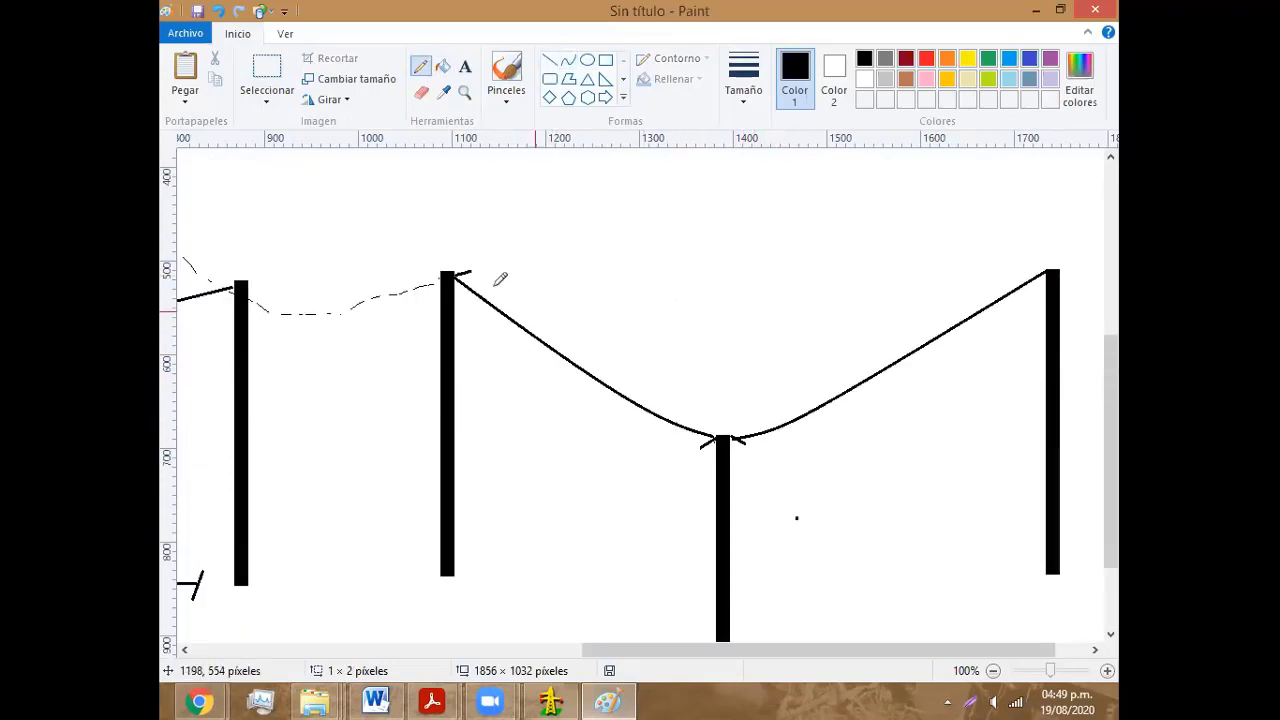
drag(772, 453, 926, 459)
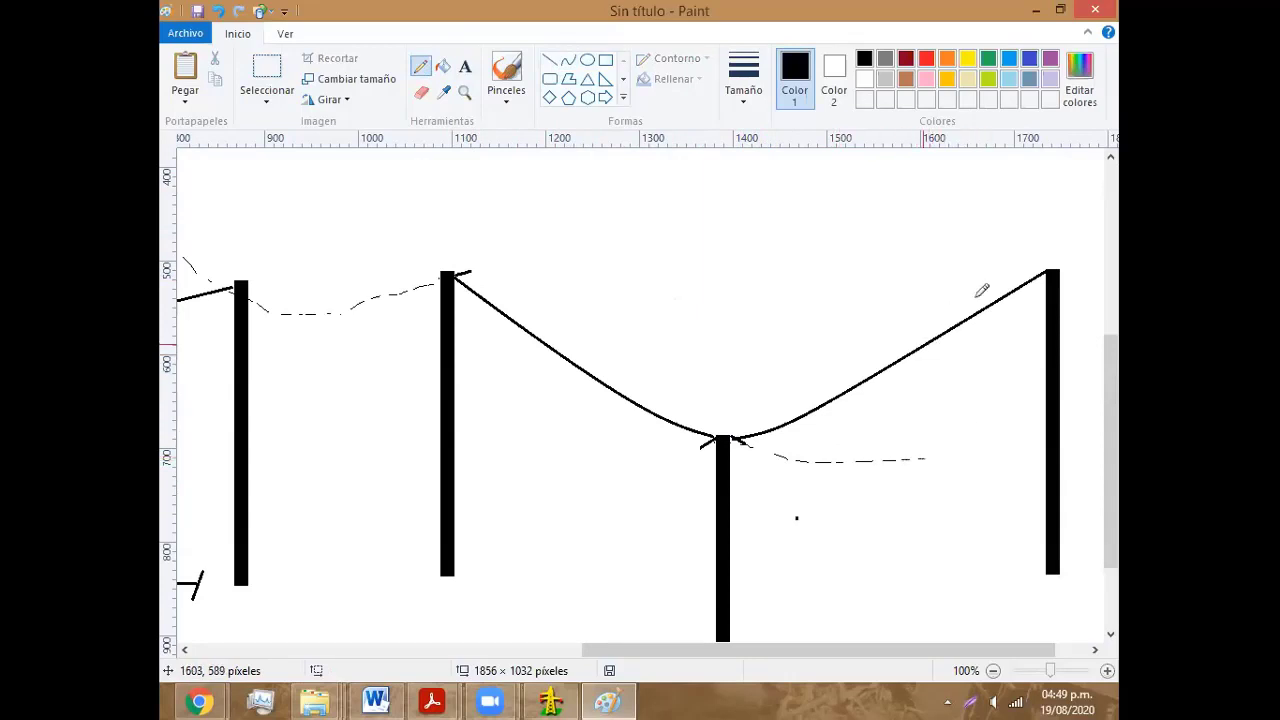
drag(716, 440, 574, 440)
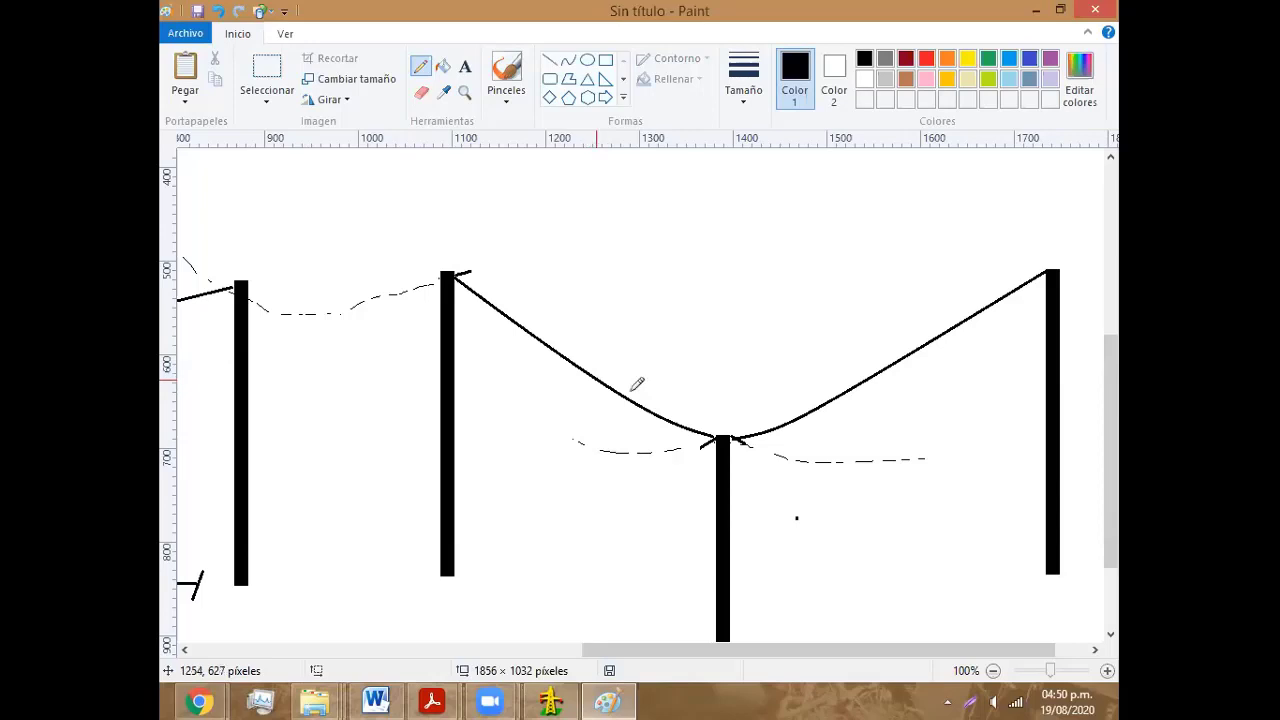
scroll(636, 382, down, 3)
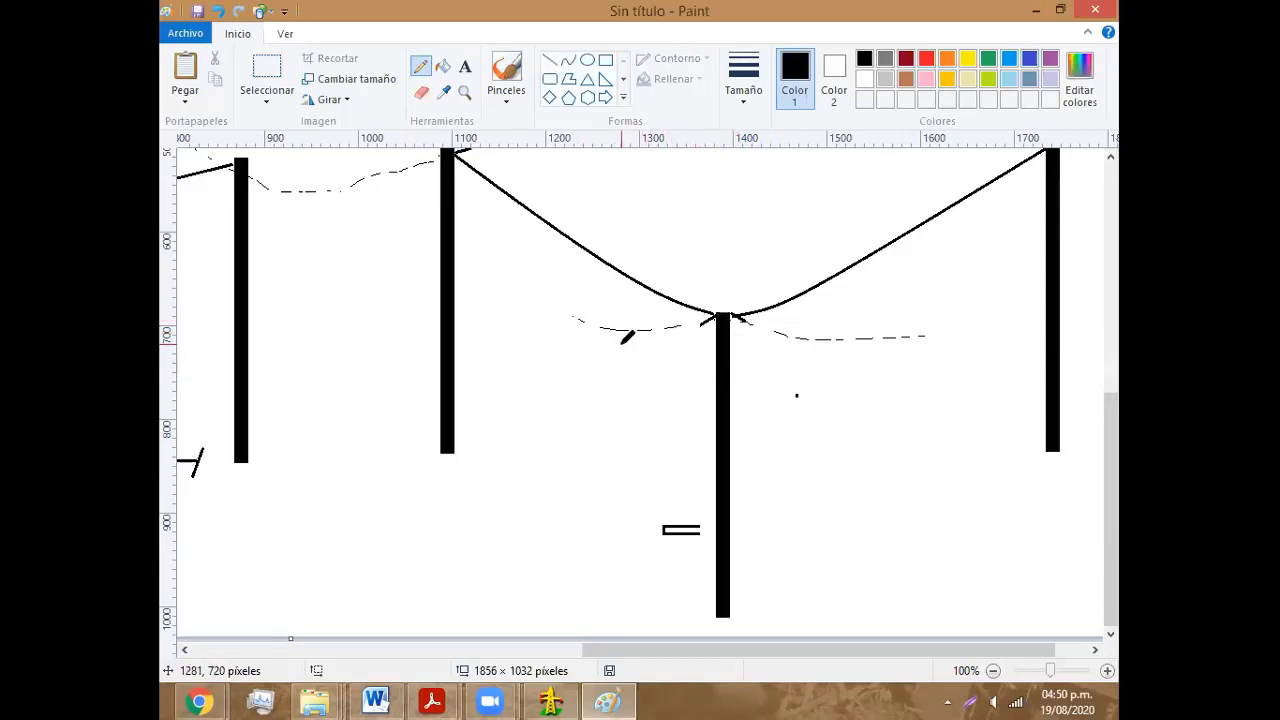
drag(620, 343, 704, 352)
key(ctrl+z)
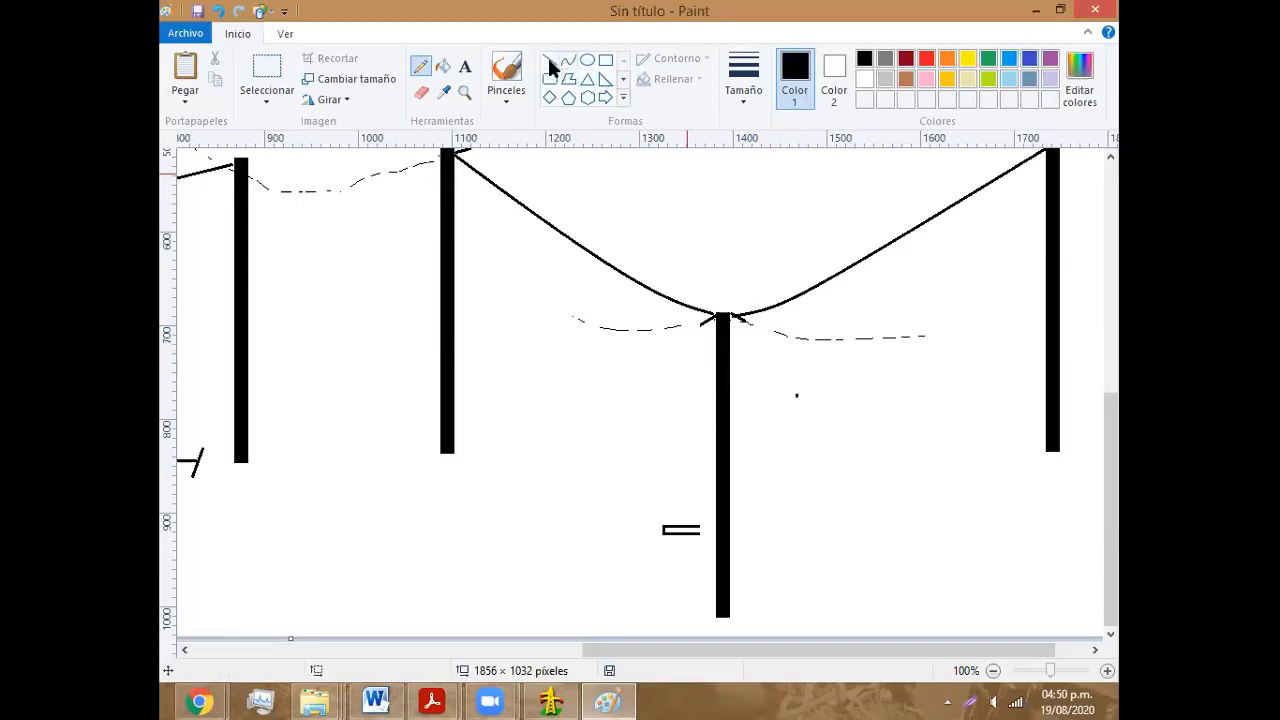
Step: Draw a horizontal left-pointing arrow across the middle pole below the cables
click(549, 60)
drag(622, 368, 828, 367)
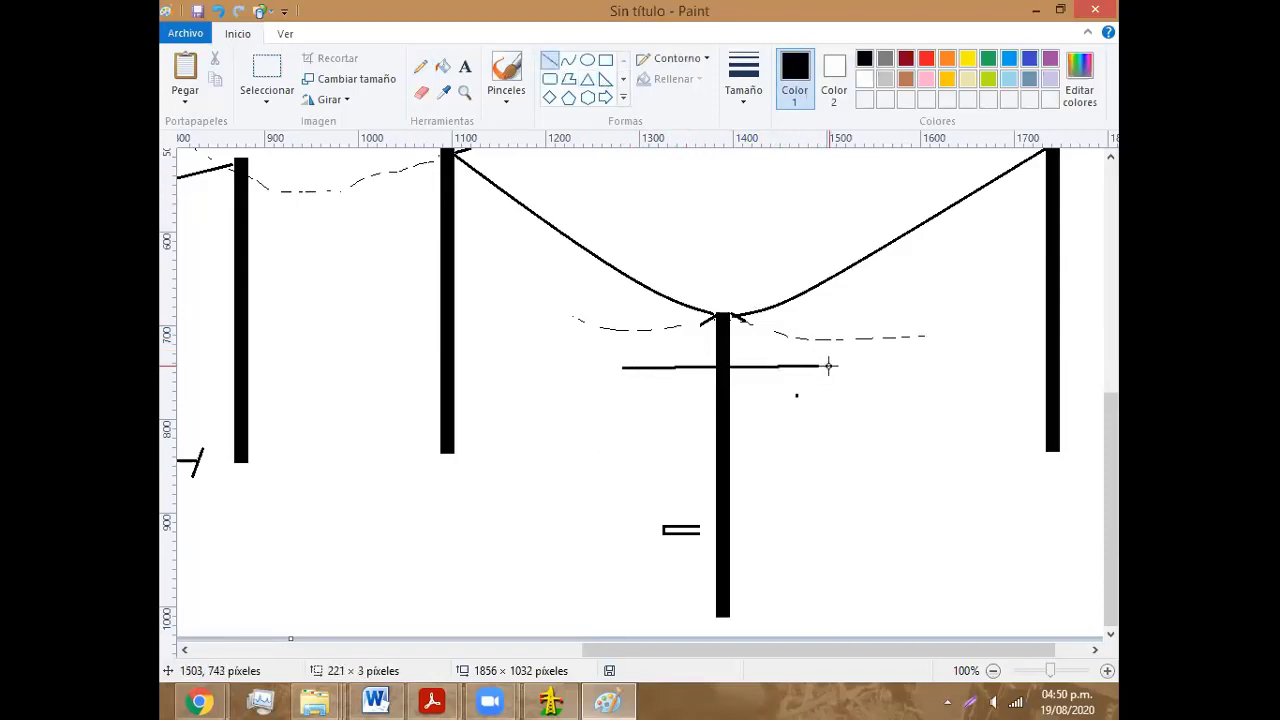
click(624, 418)
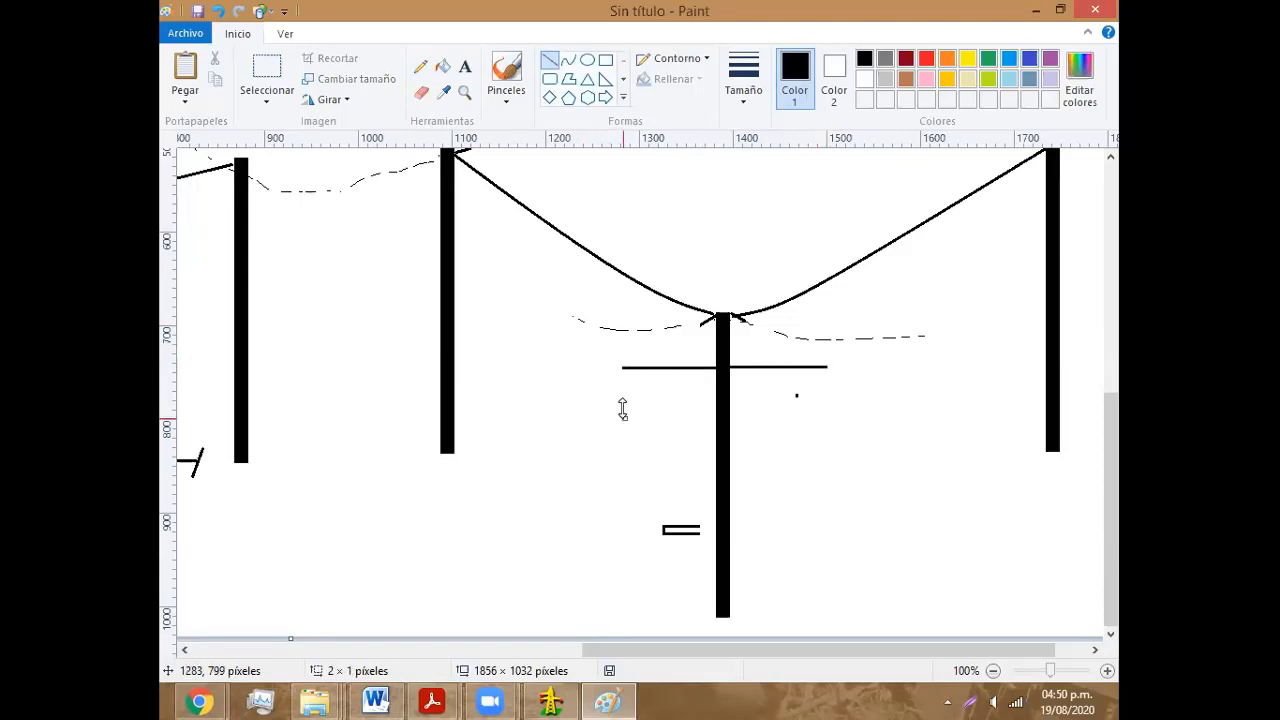
mouse_move(630, 370)
mouse_down()
mouse_move(648, 377)
mouse_move(647, 354)
mouse_up()
click(664, 408)
click(682, 392)
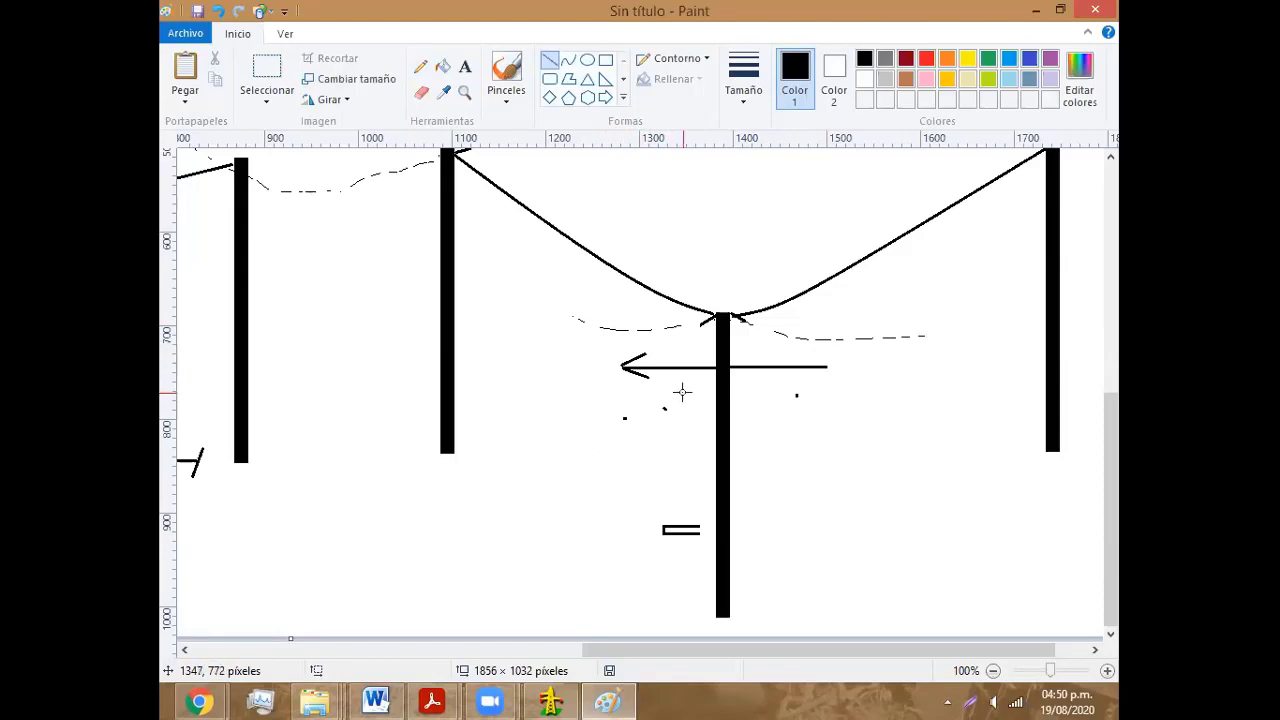
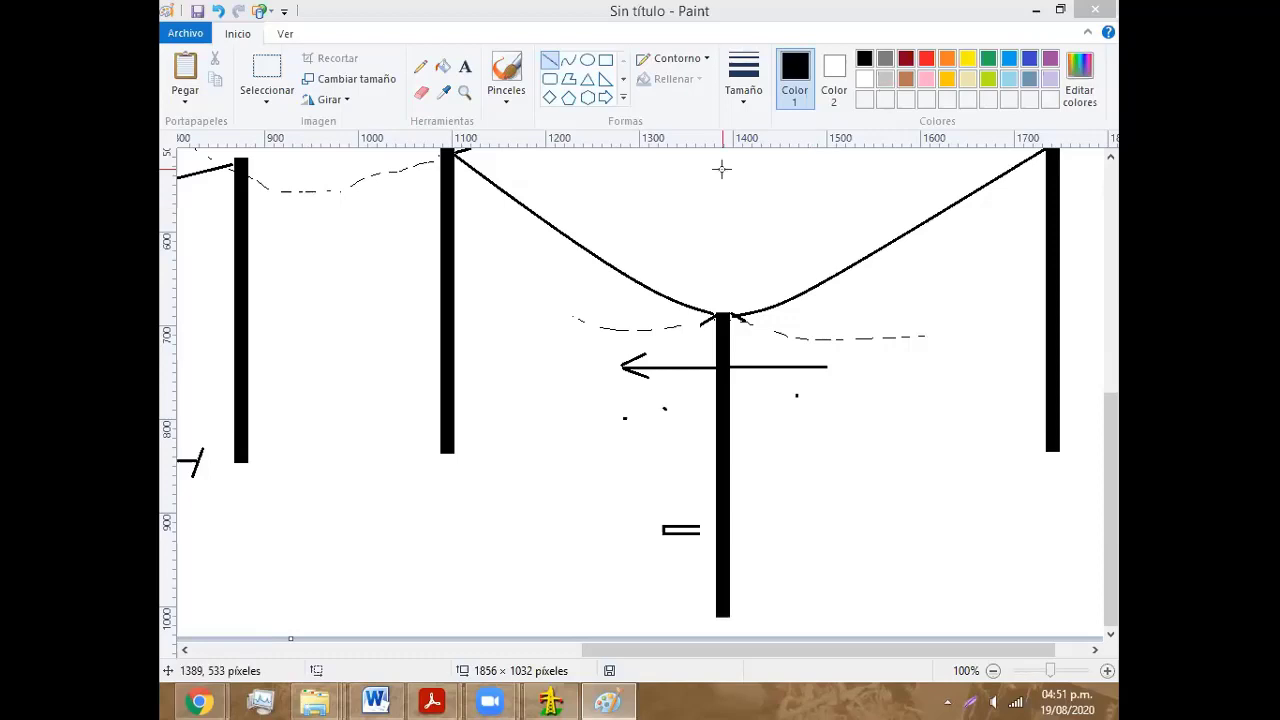
Step: Read the longitudinal-load formulas on page 3 of the MDM006 PDF, then return to DLT-CAD
drag(1105, 424, 1118, 385)
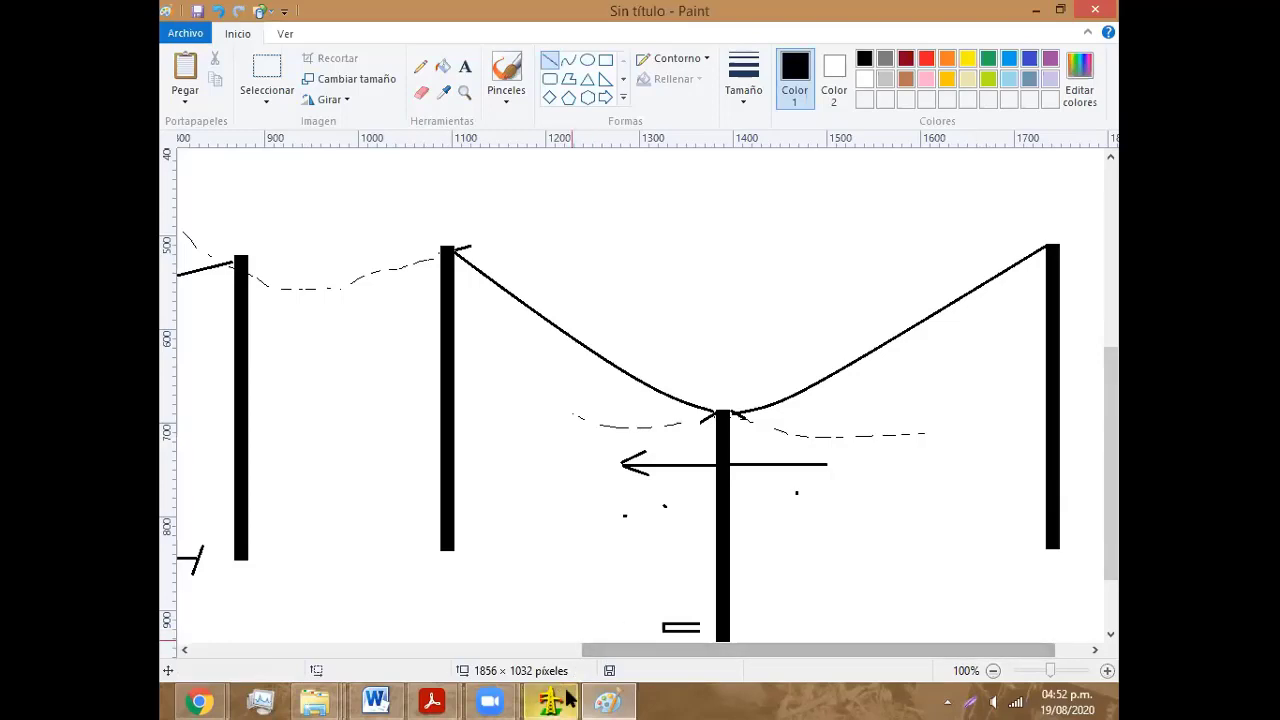
mouse_move(550, 701)
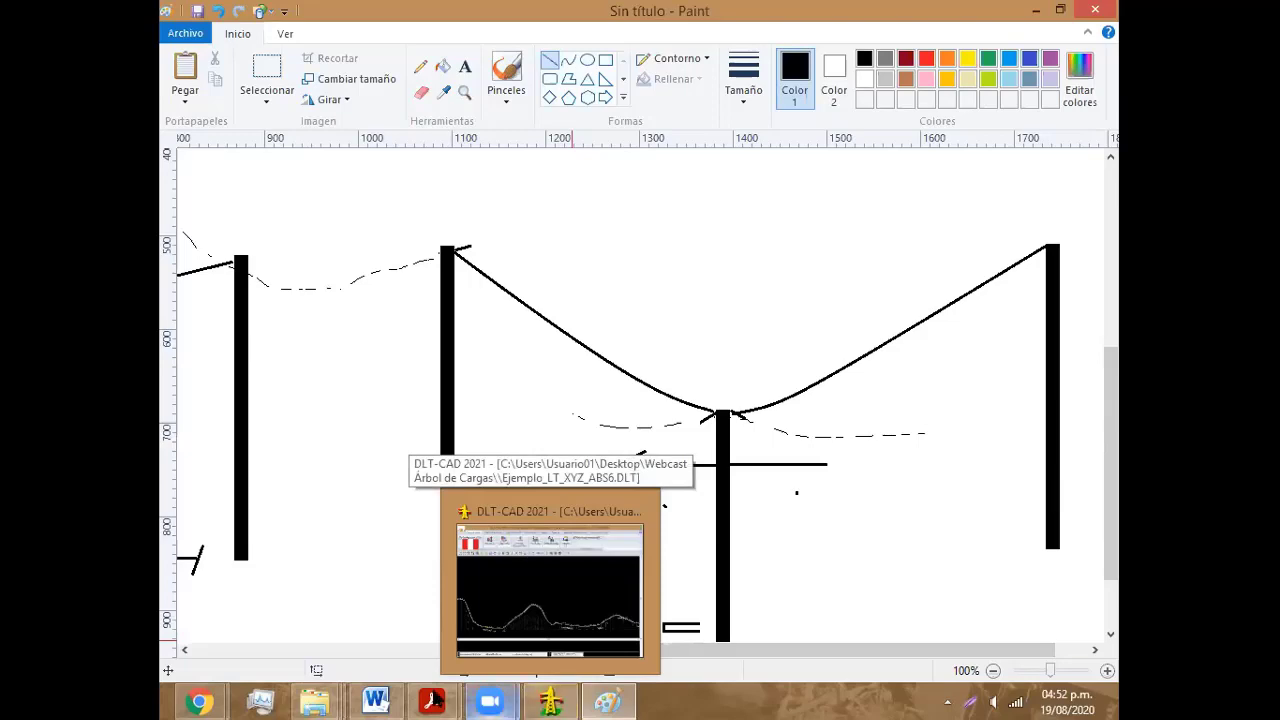
mouse_move(432, 701)
click(530, 600)
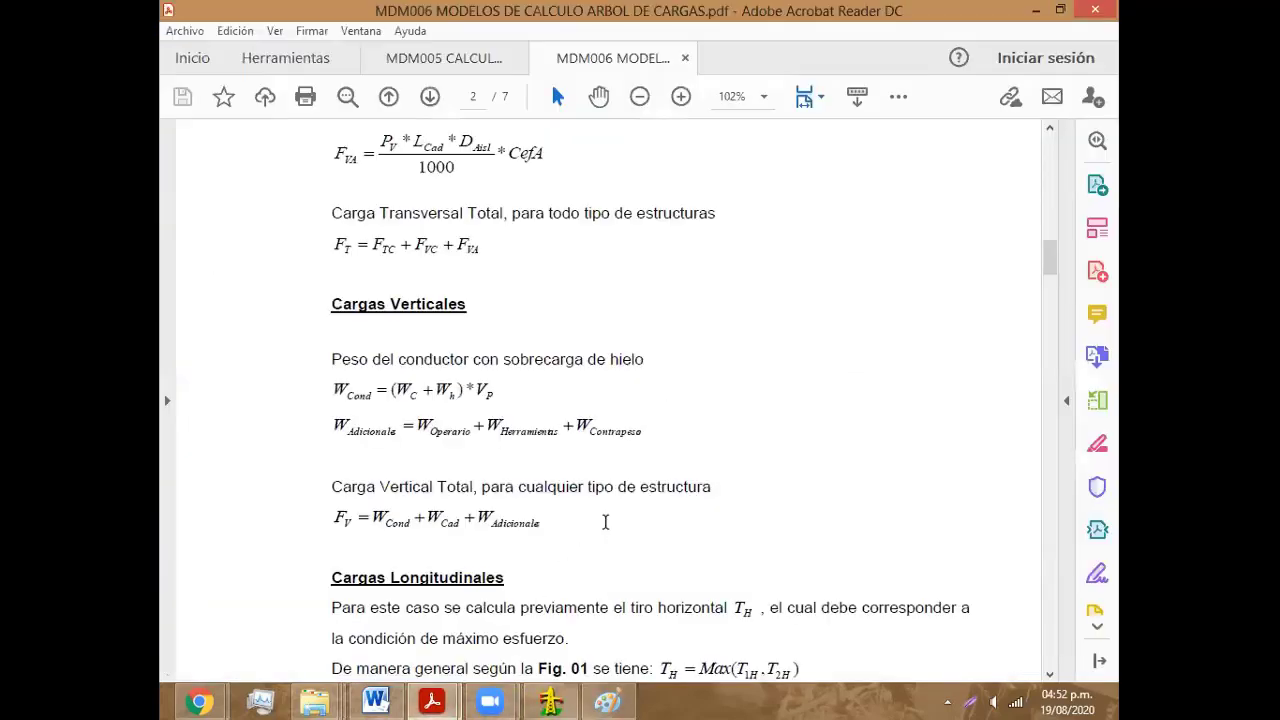
scroll(605, 521, down, 2)
scroll(640, 487, down, 2)
scroll(642, 487, down, 5)
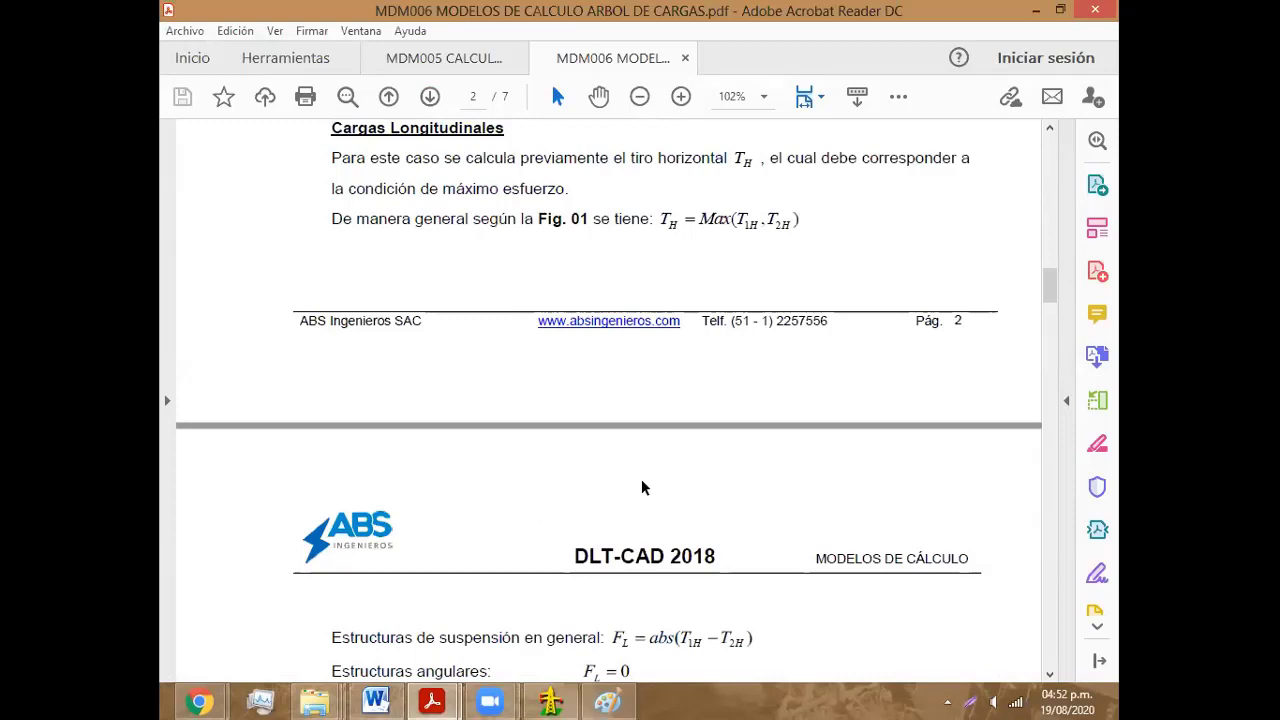
scroll(641, 481, down, 3)
scroll(641, 481, up, 1)
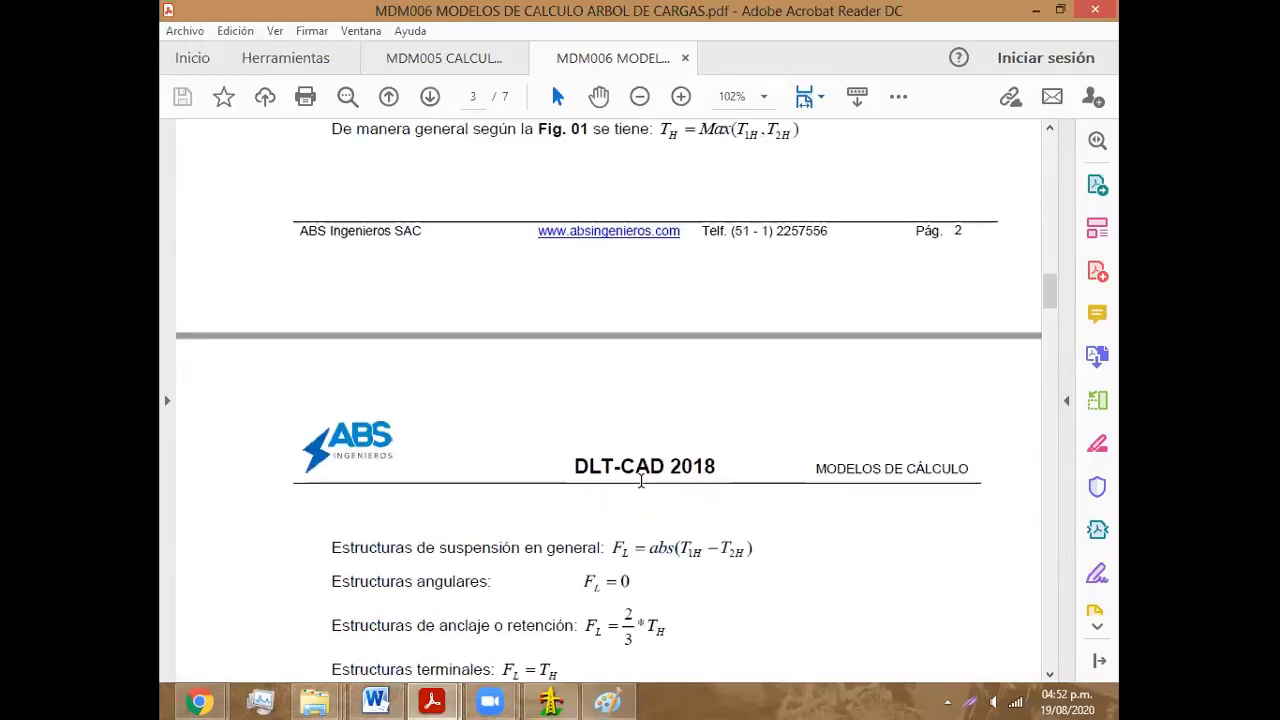
scroll(641, 481, down, 2)
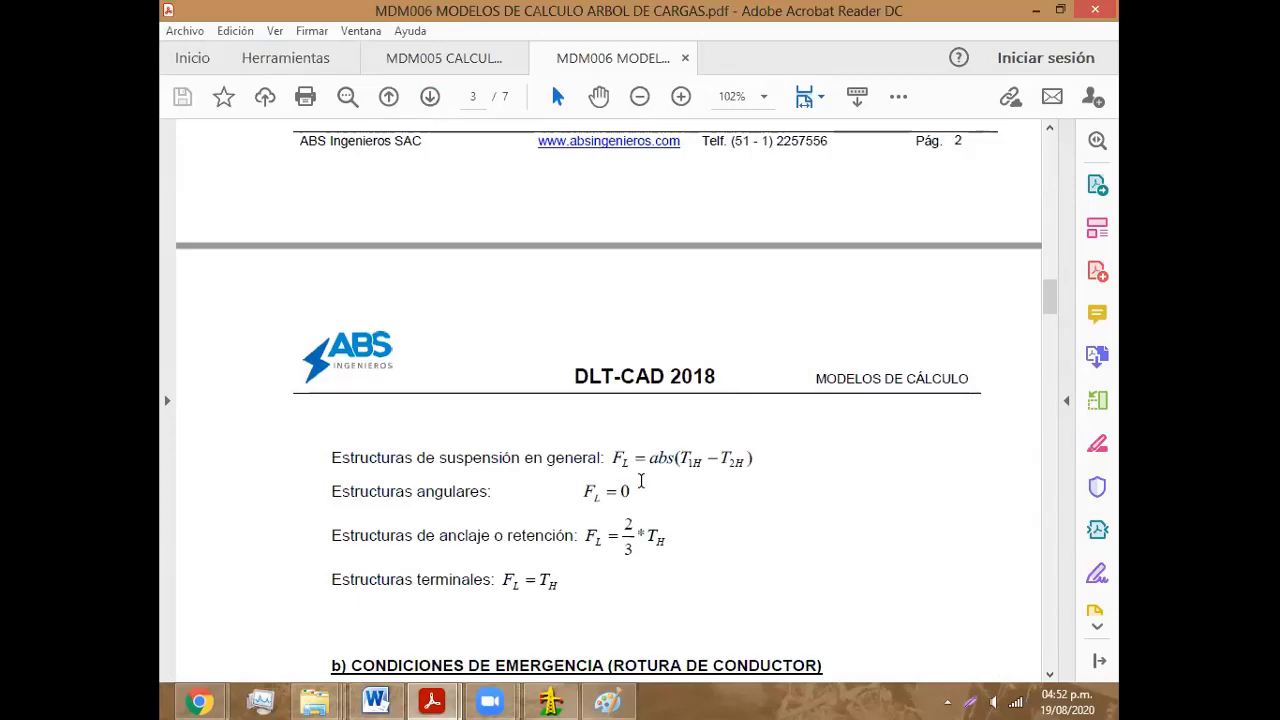
click(566, 697)
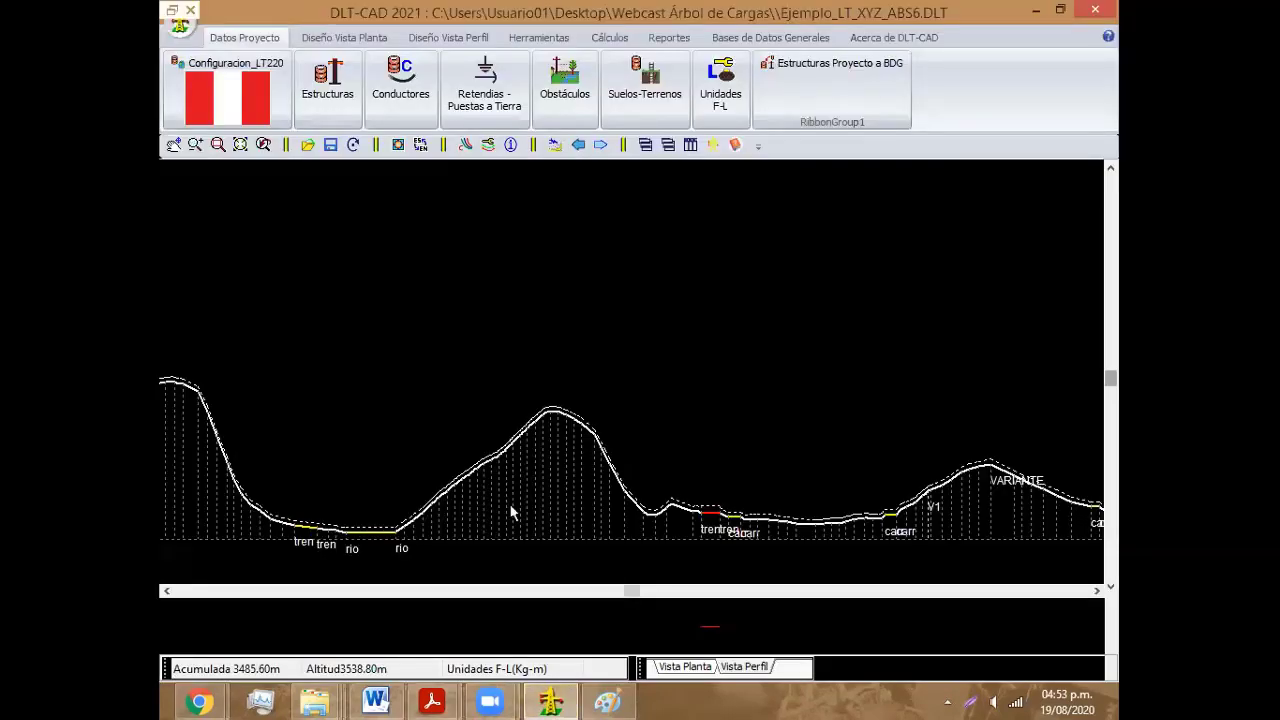
Step: Pan the terrain profile toward its INICIO start, then go back to the MDM006 PDF
middle_drag(655, 478, 870, 533)
middle_drag(387, 410, 540, 380)
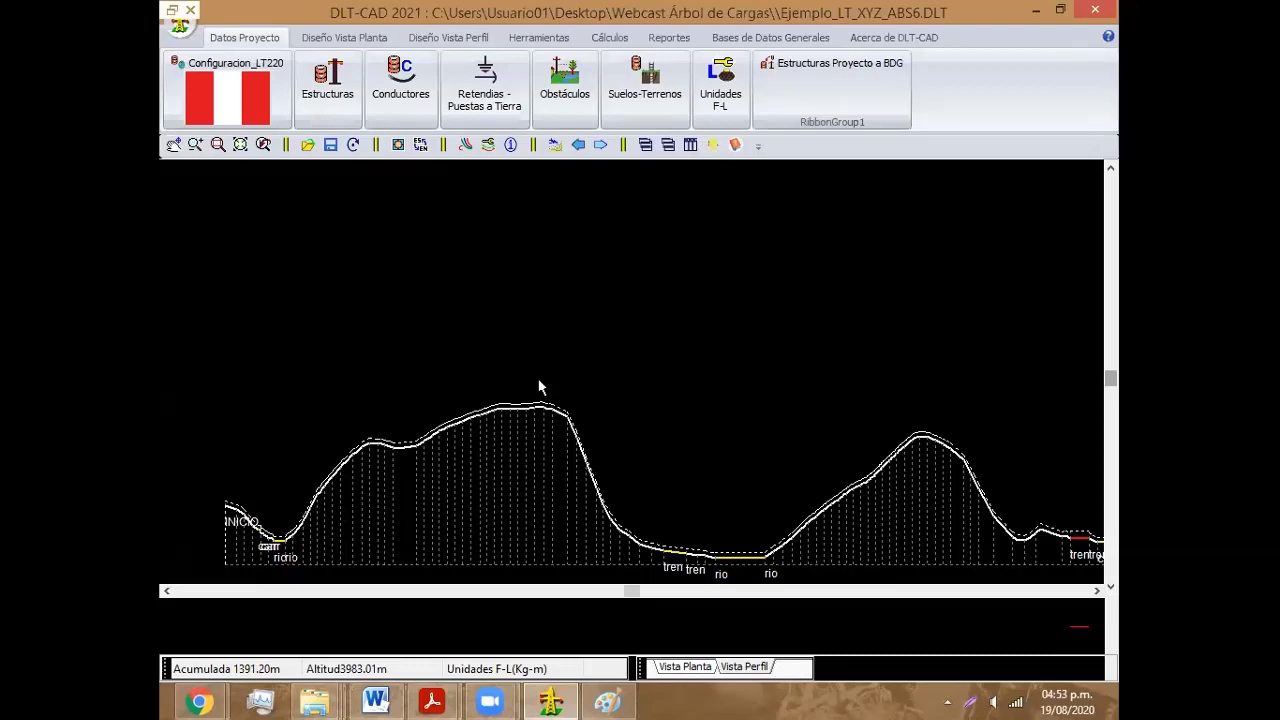
click(550, 700)
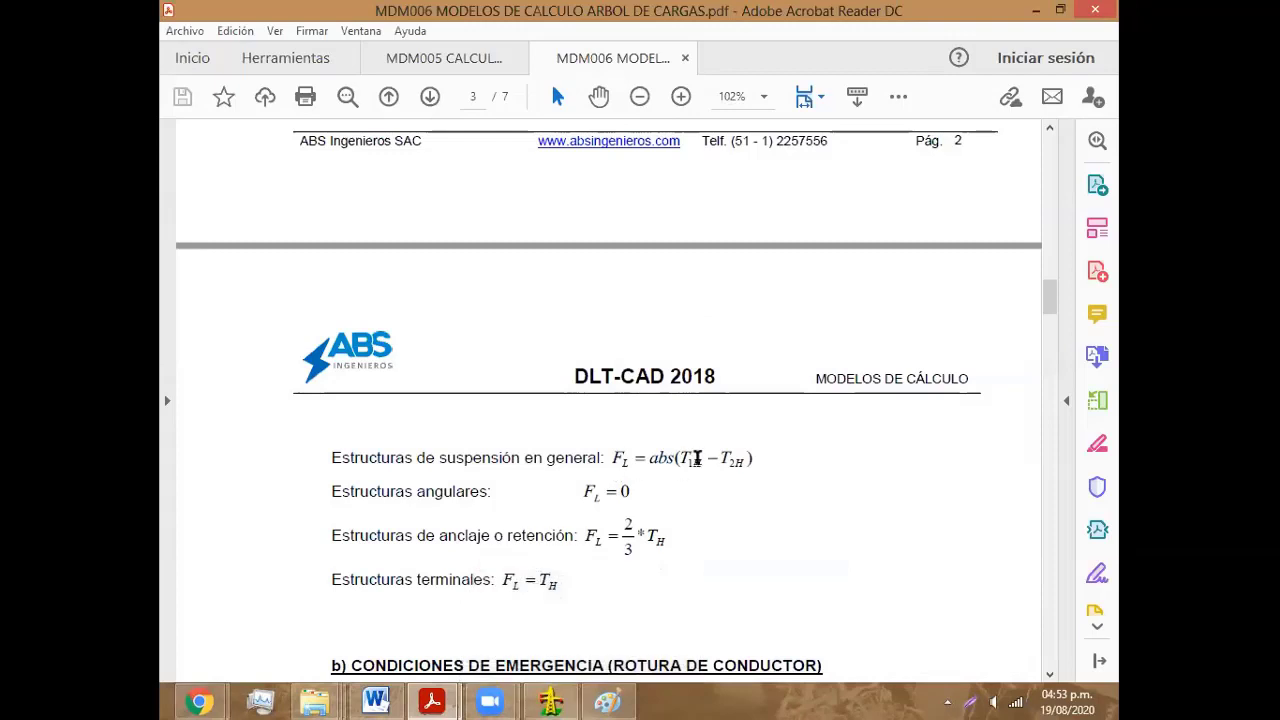
Step: Highlight the suspension and anchor 2/3 T_H formulas, then reopen DLT-CAD on its Cálculos tab
drag(697, 457, 612, 458)
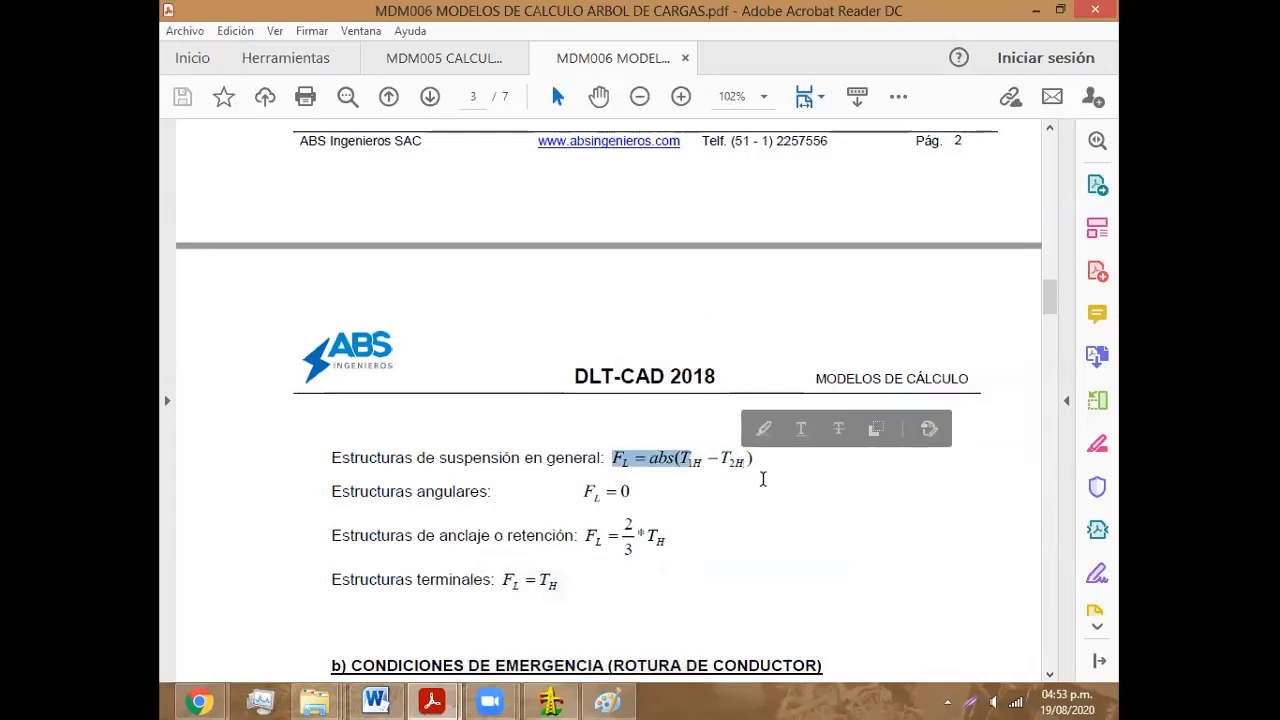
click(767, 480)
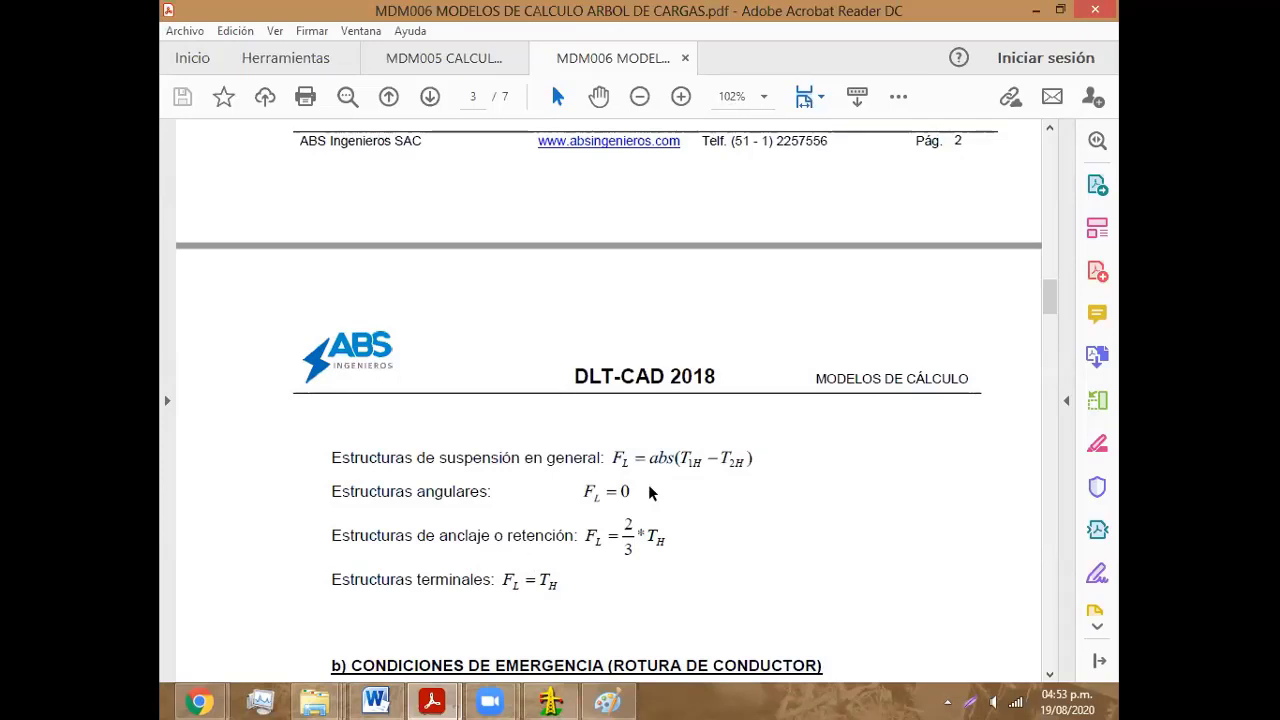
drag(582, 530, 668, 544)
click(680, 542)
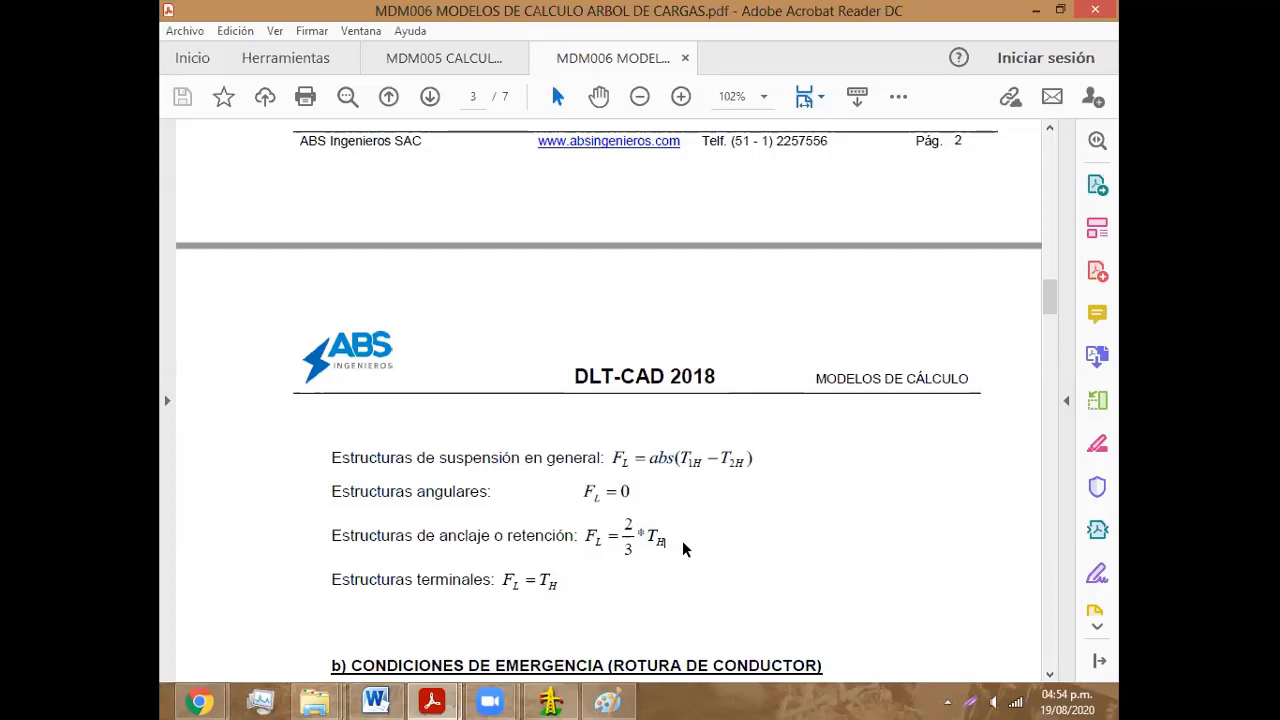
click(551, 701)
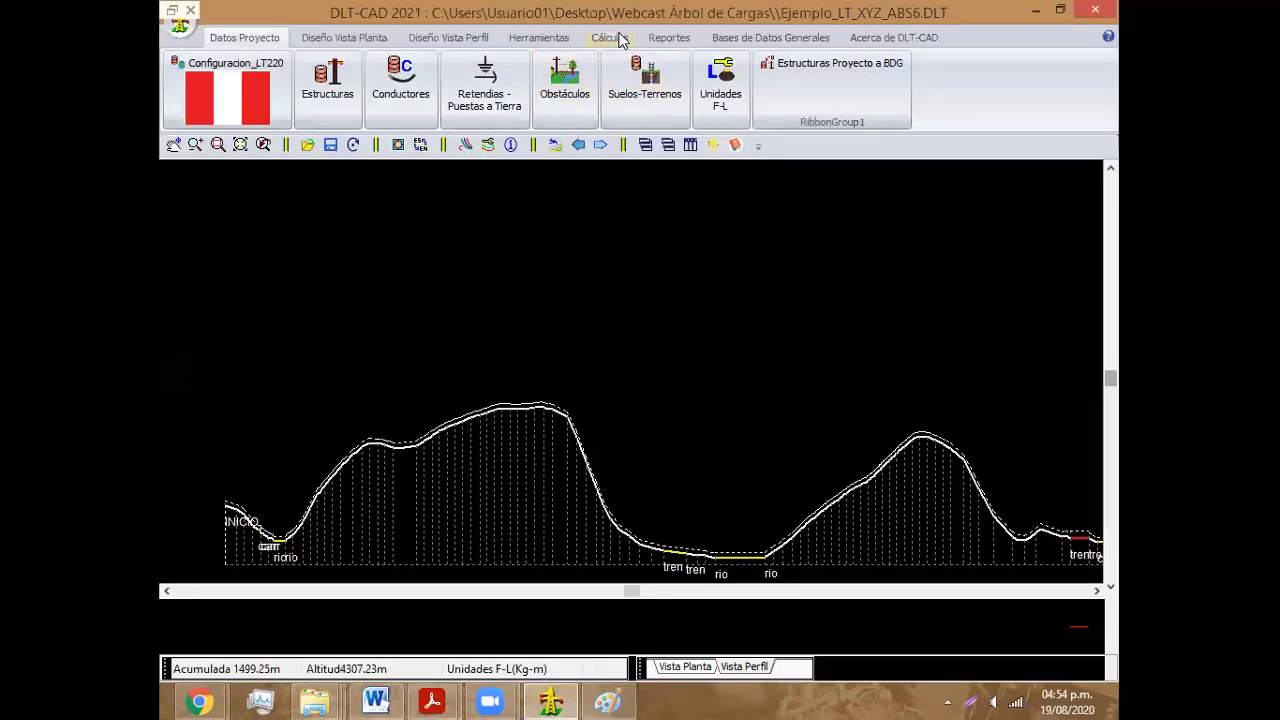
click(617, 38)
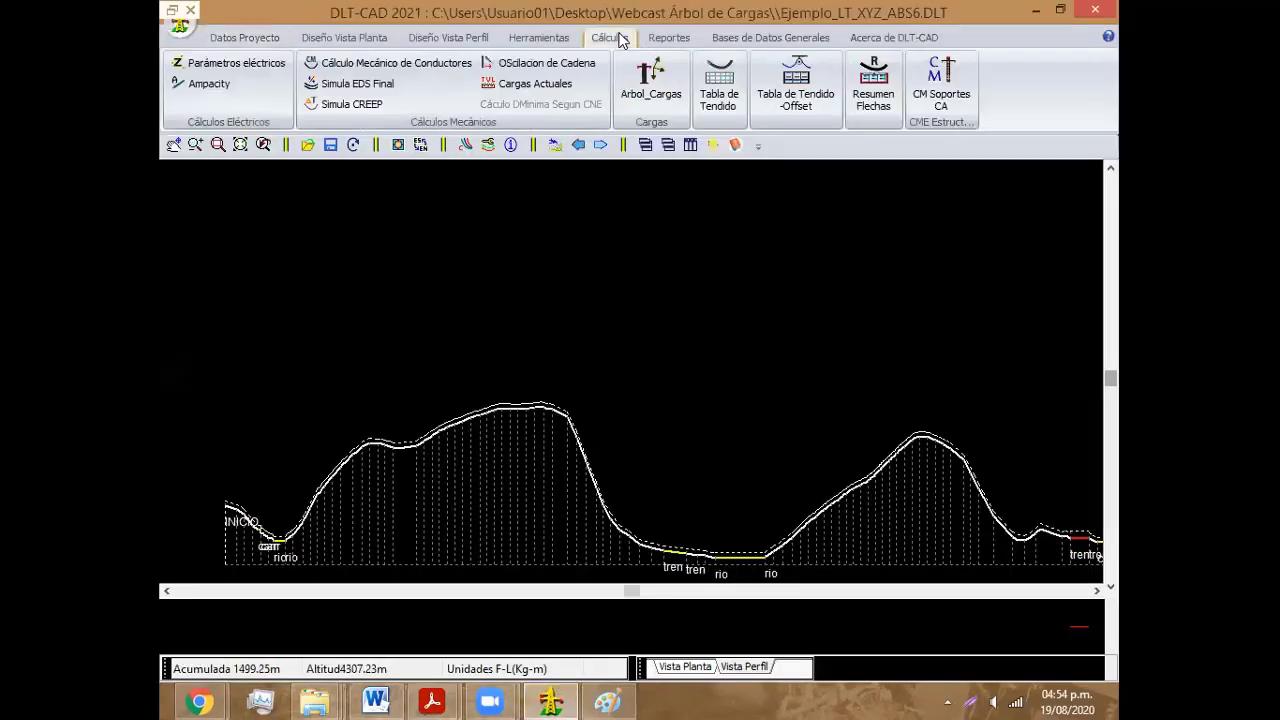
Step: Open the FINCH conductor mechanical-calculation table and check Hip. 2 TiroH for spans 10–60
click(417, 66)
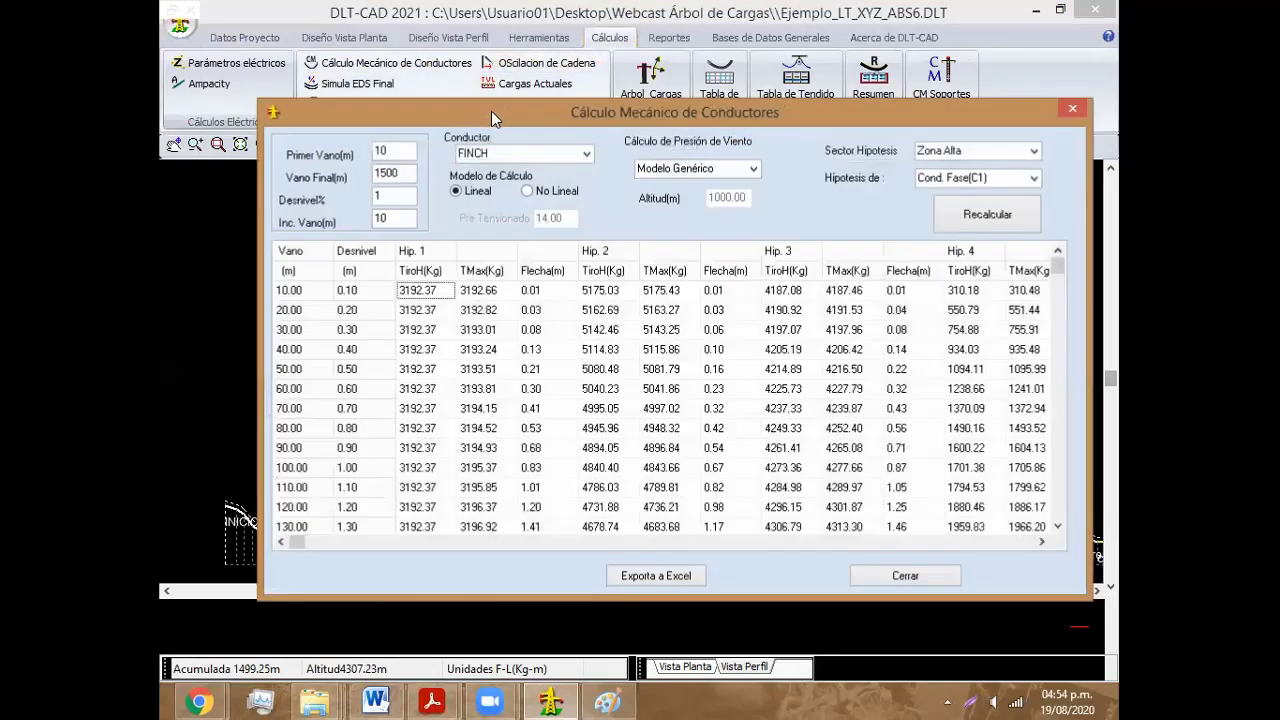
click(610, 319)
click(562, 282)
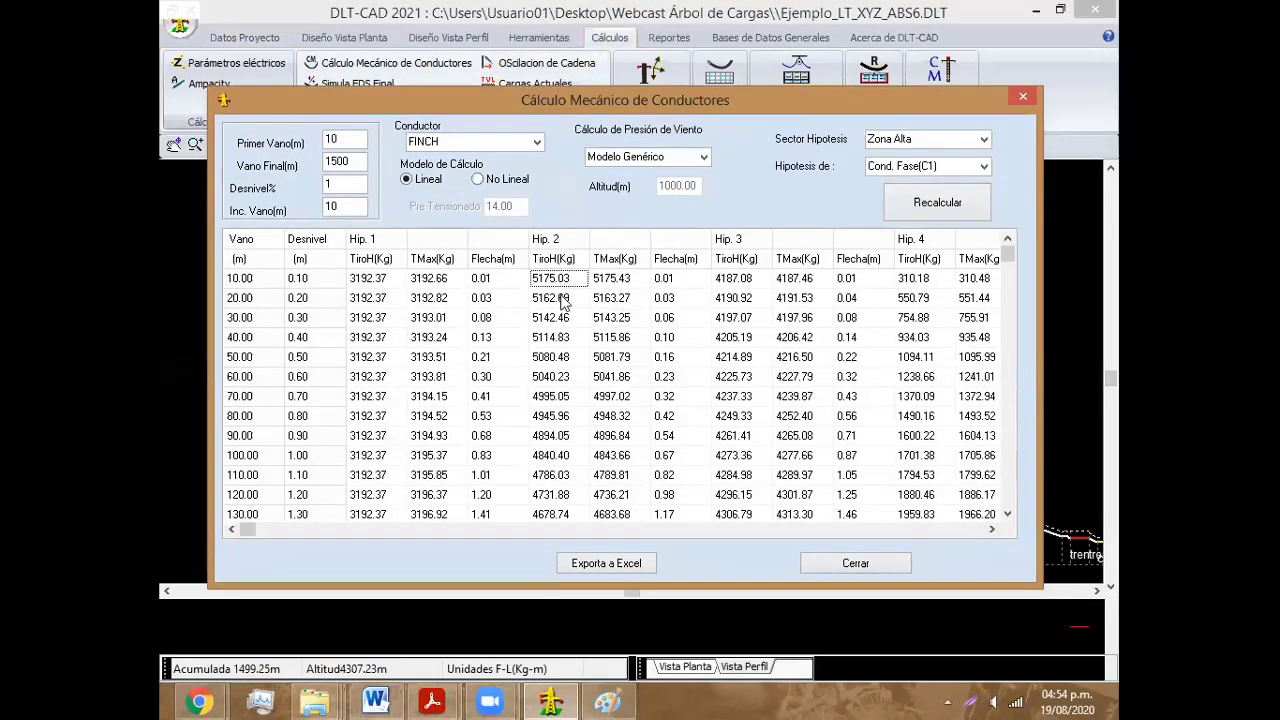
click(563, 334)
key(Down)
key(Down)
Step: Step through Hip. 3 TiroH to span 250 and Hip. 2 to span 450, then reopen the table
click(722, 357)
key(Down)
key(Down)
key(Down)
key(Down)
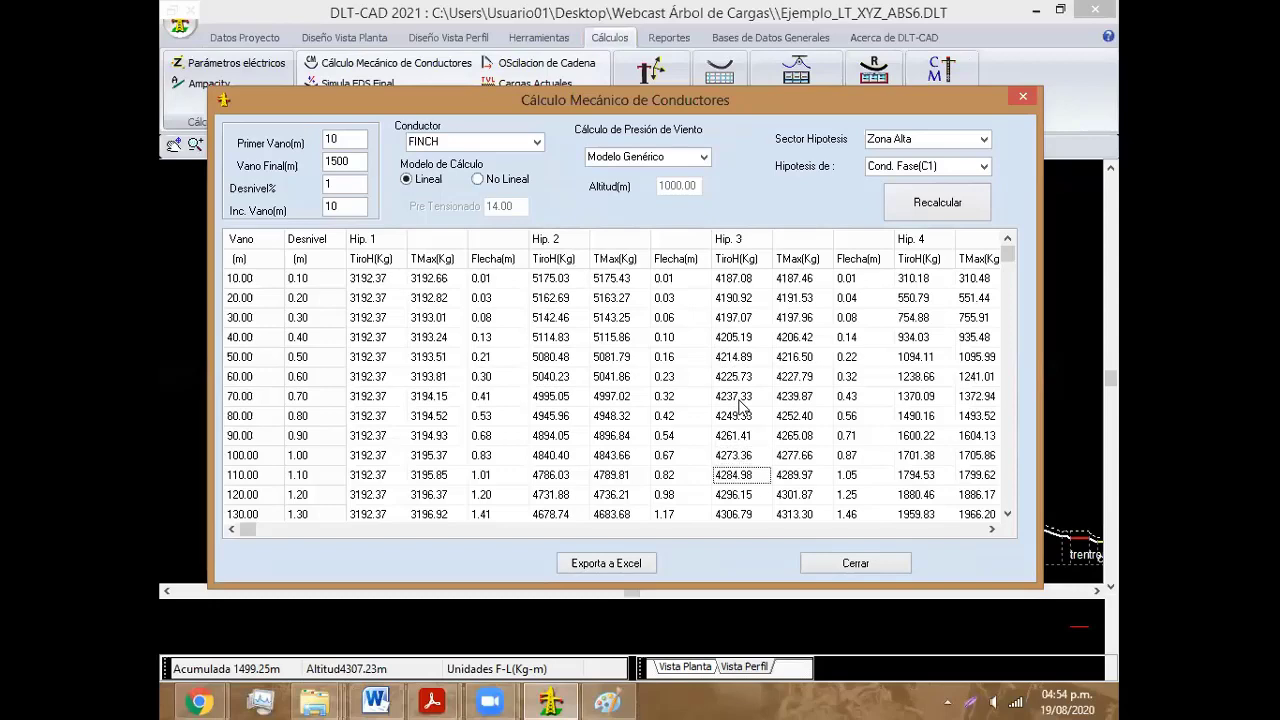
key(Page_Down)
key(Down)
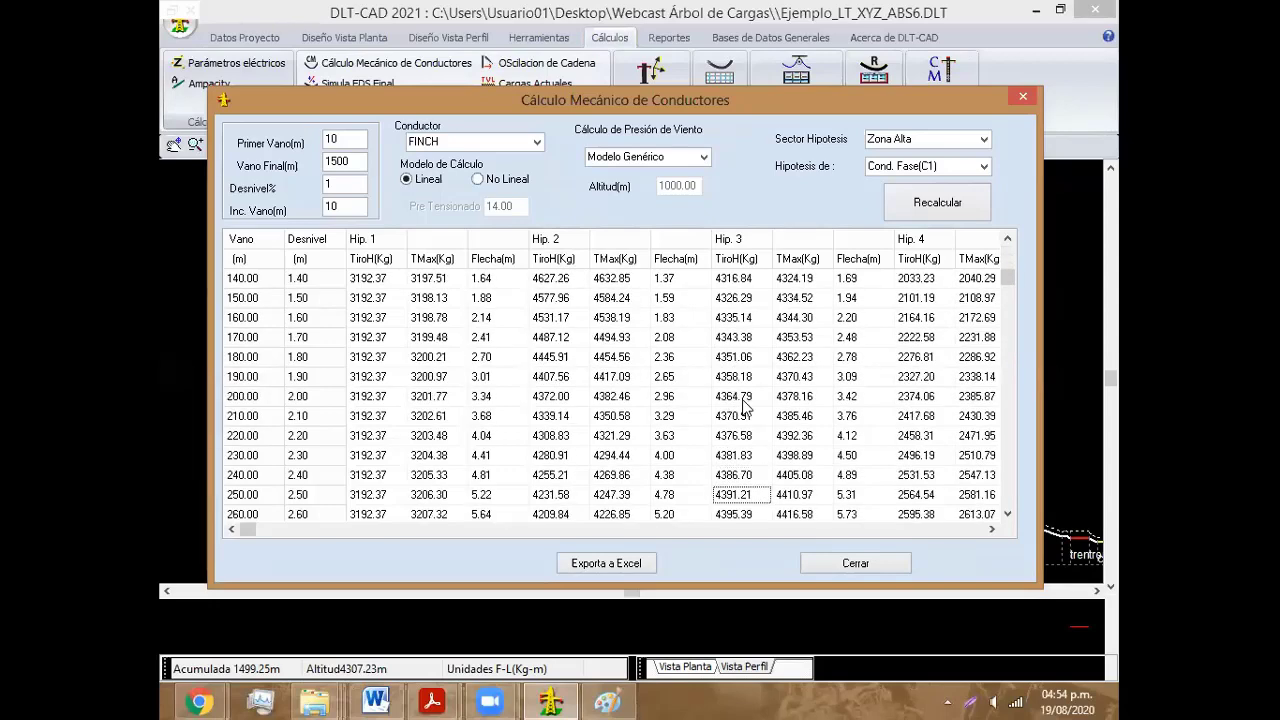
key(Down)
key(Down)
key(Down)
key(Down)
key(Down)
key(Down)
click(550, 418)
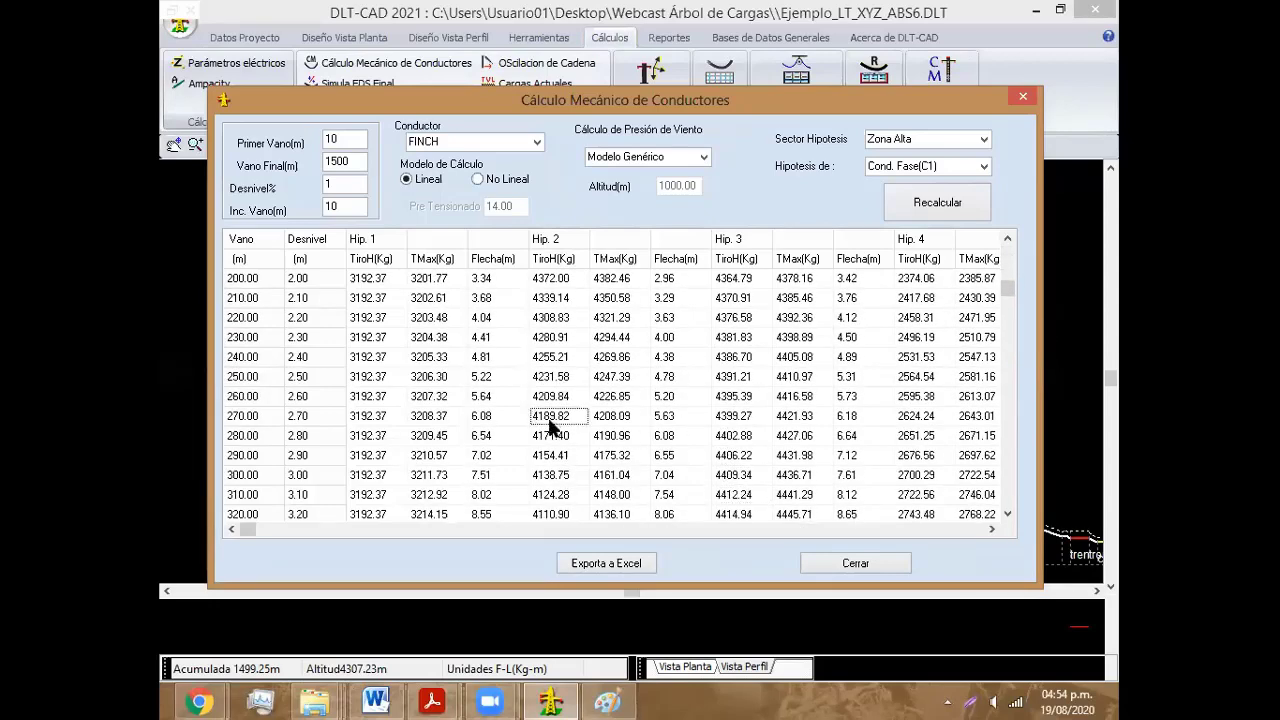
key(Down)
key(Down)
key(Down)
key(Down)
key(Down)
key(Down)
key(Down)
key(Down)
key(Down)
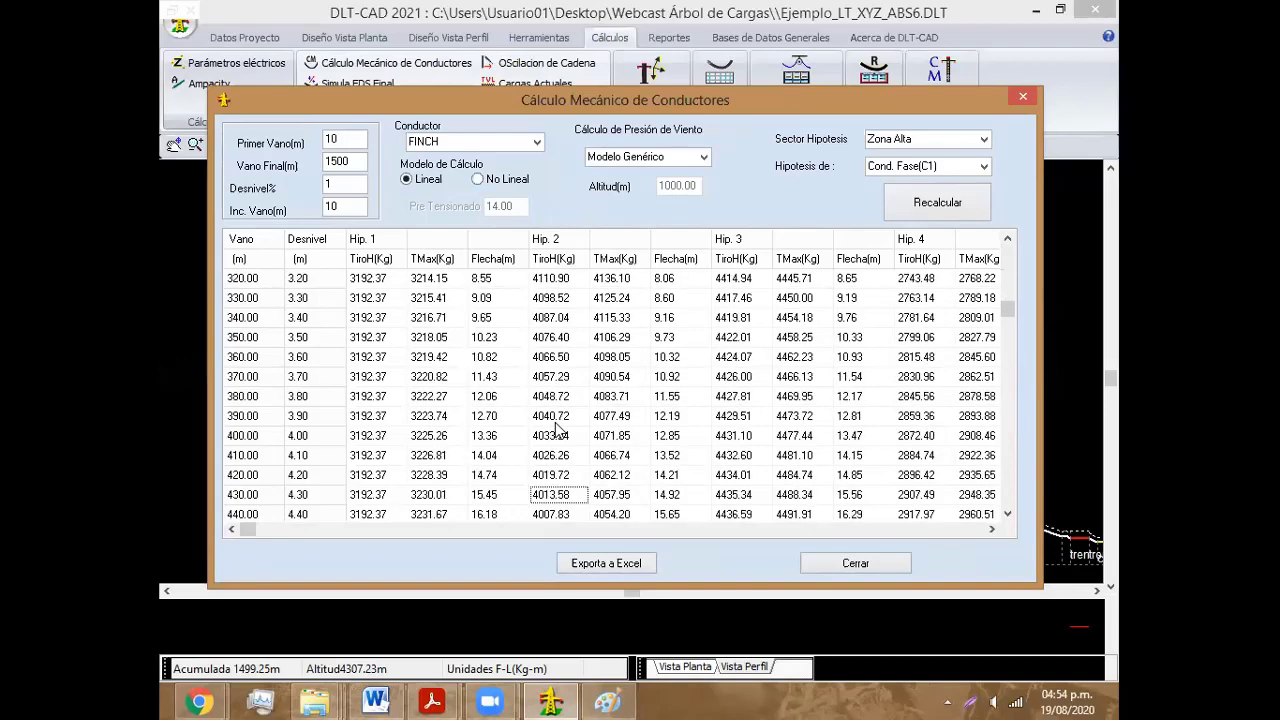
key(Down)
key(Down)
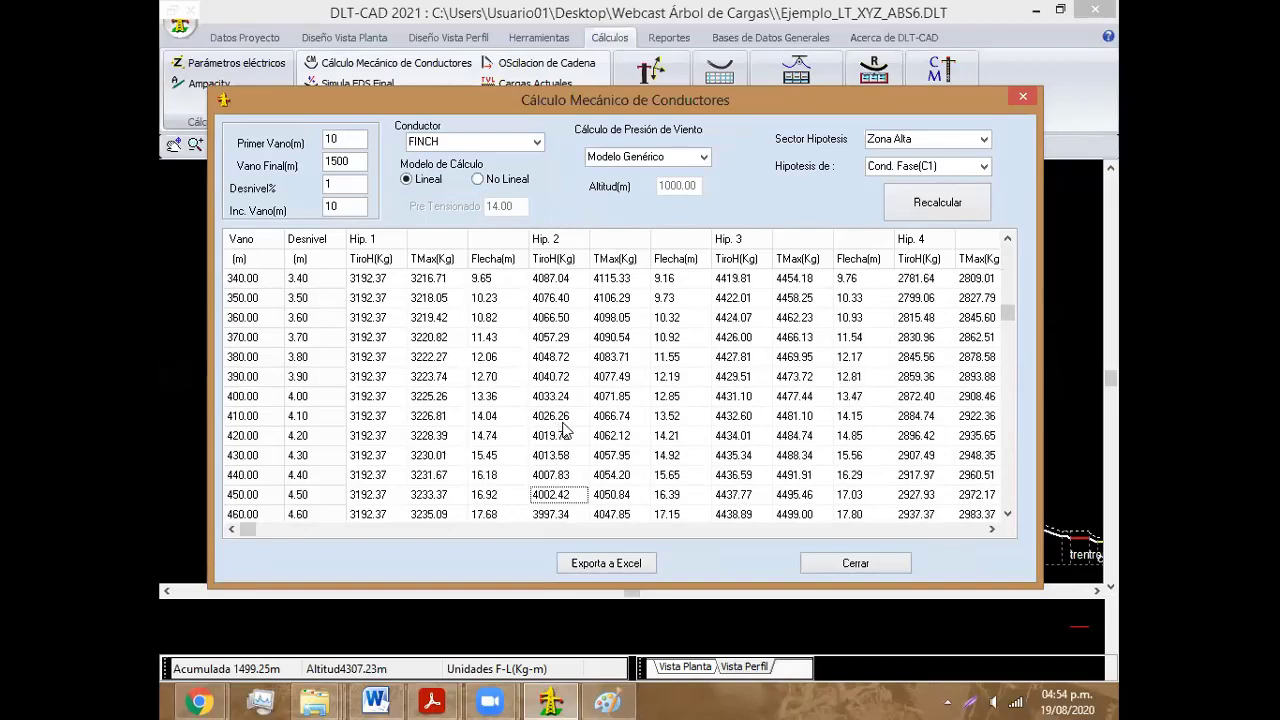
key(Down)
key(Down)
key(Down)
key(Down)
key(Down)
key(Down)
key(Down)
key(Down)
key(Down)
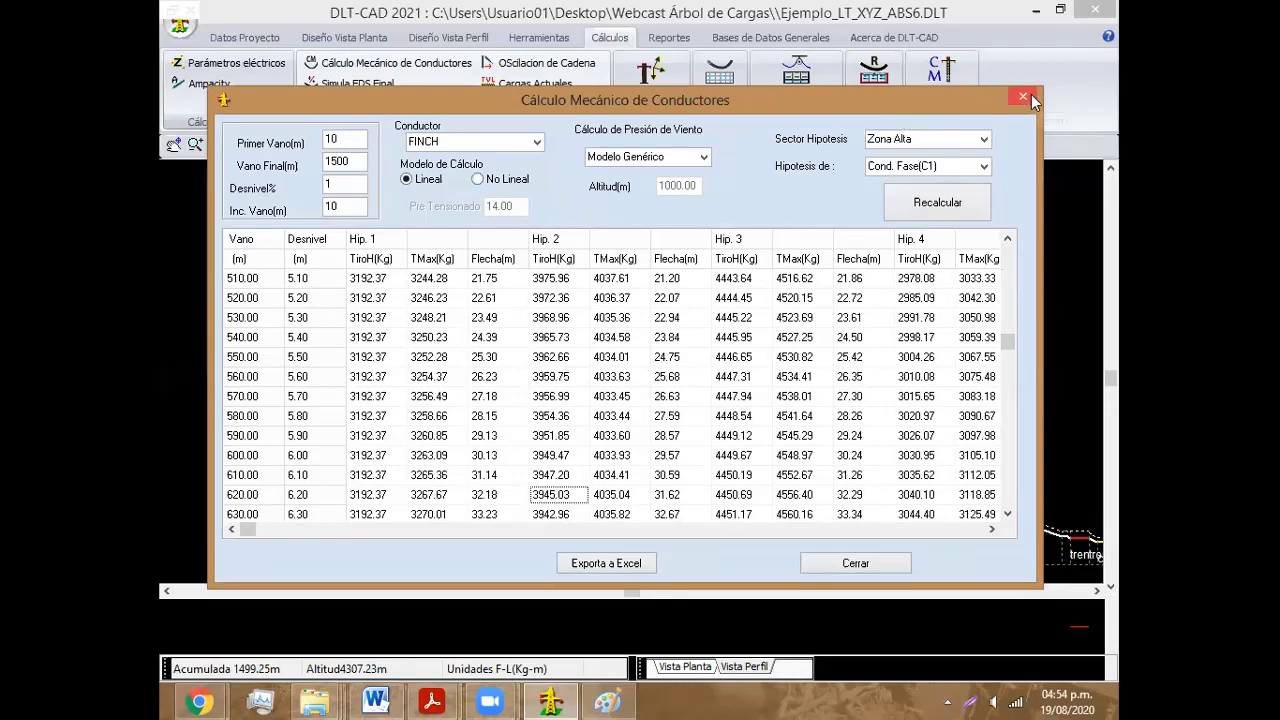
click(1024, 98)
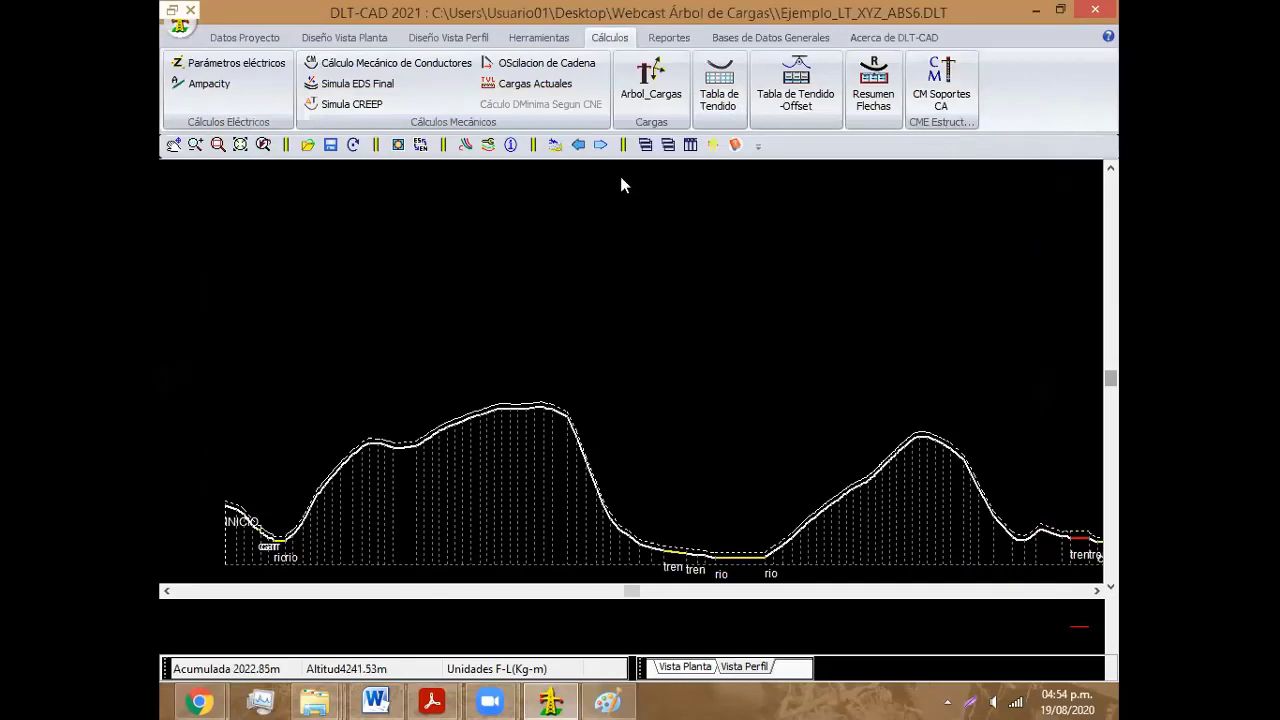
click(390, 62)
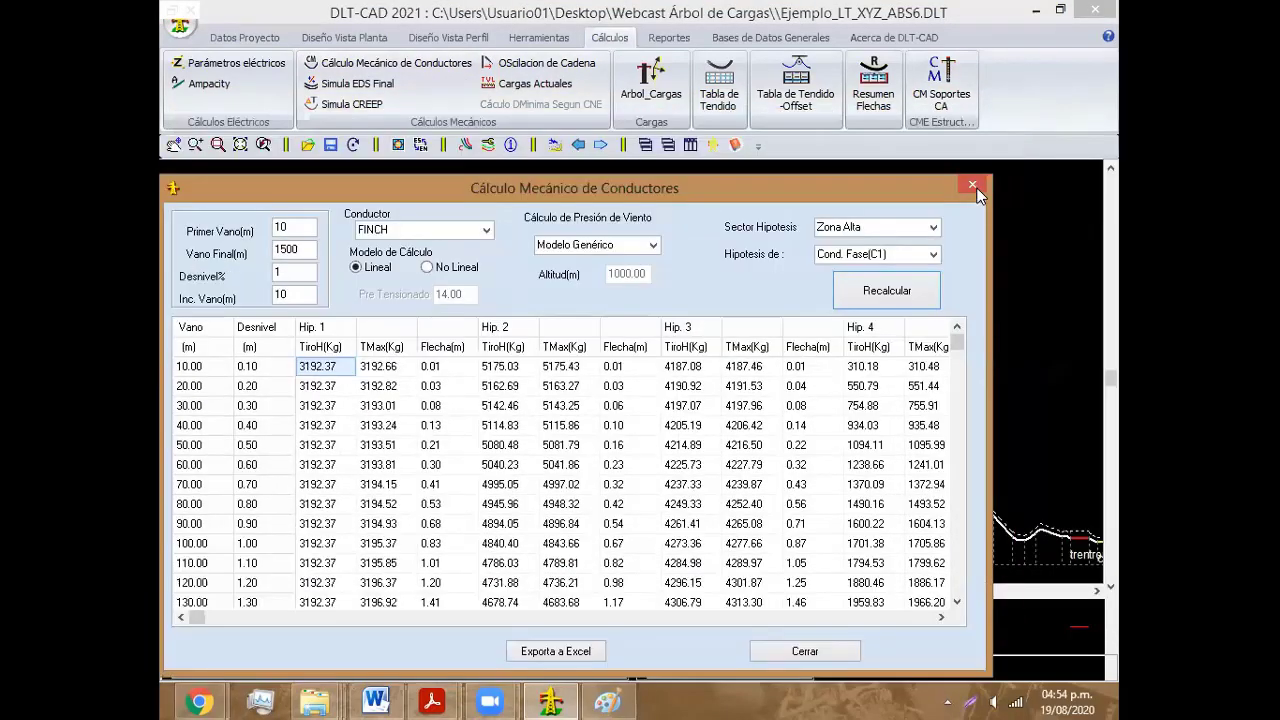
mouse_move(432, 701)
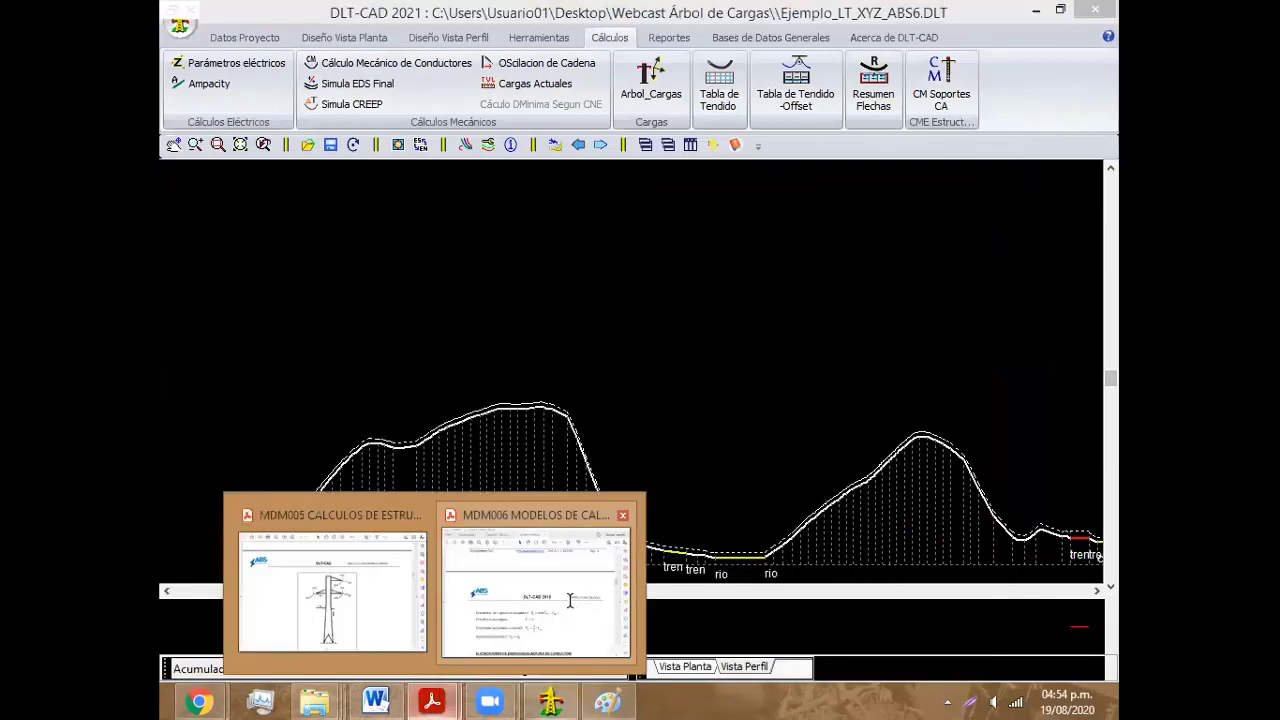
Step: Find MDM006's FL formulas for suspension, angle, anchor and terminal structures, then return to DLT-CAD
click(635, 555)
scroll(660, 552, up, 1)
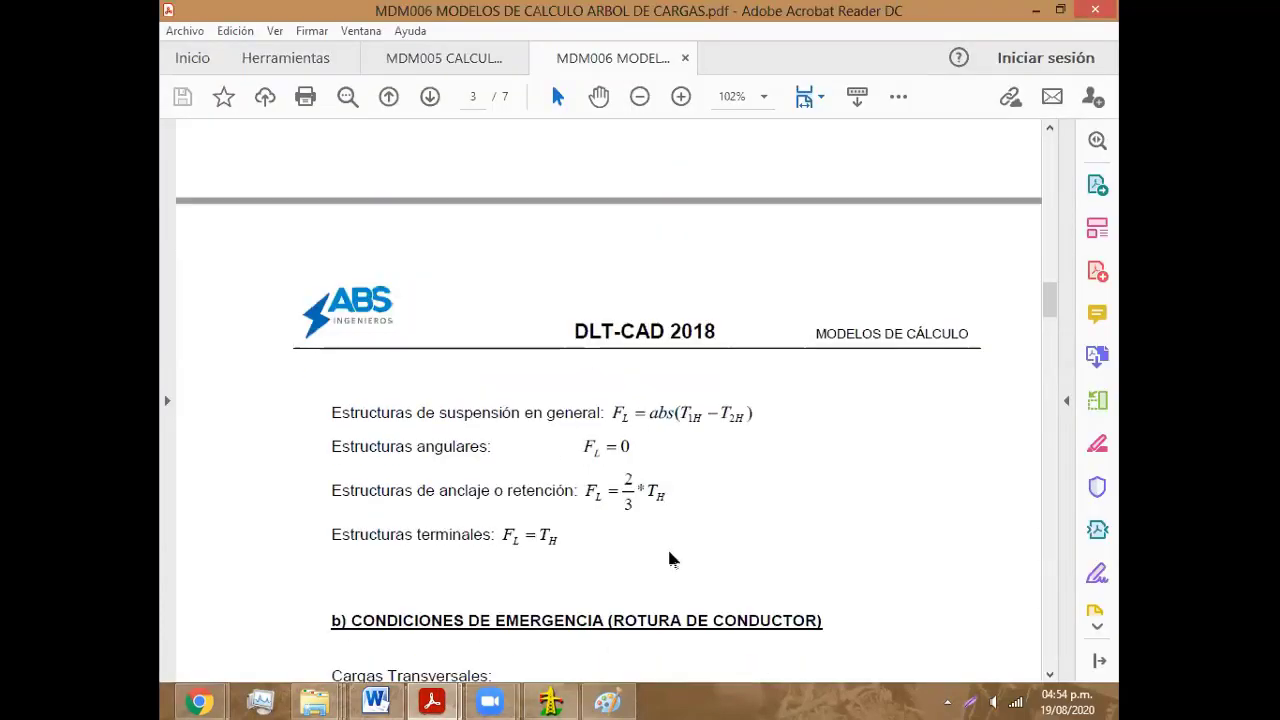
scroll(671, 554, up, 2)
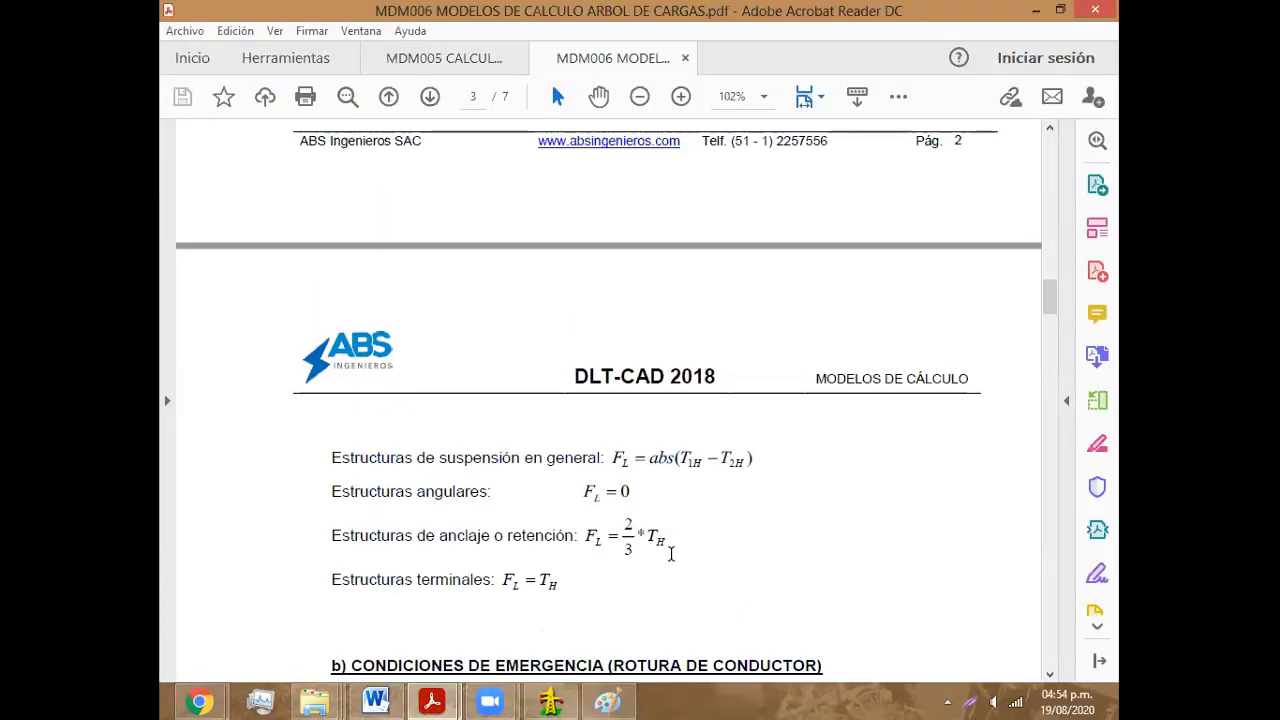
scroll(671, 554, up, 1)
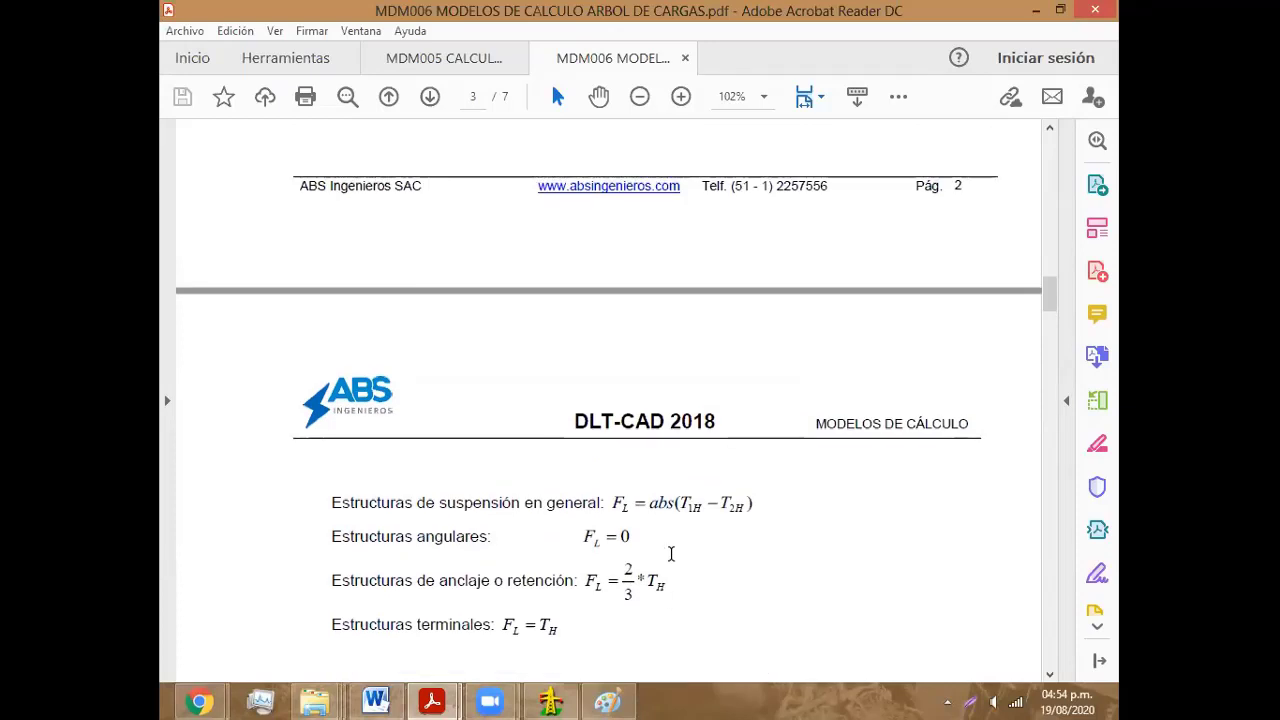
scroll(671, 554, up, 1)
scroll(671, 558, up, 2)
scroll(671, 562, up, 3)
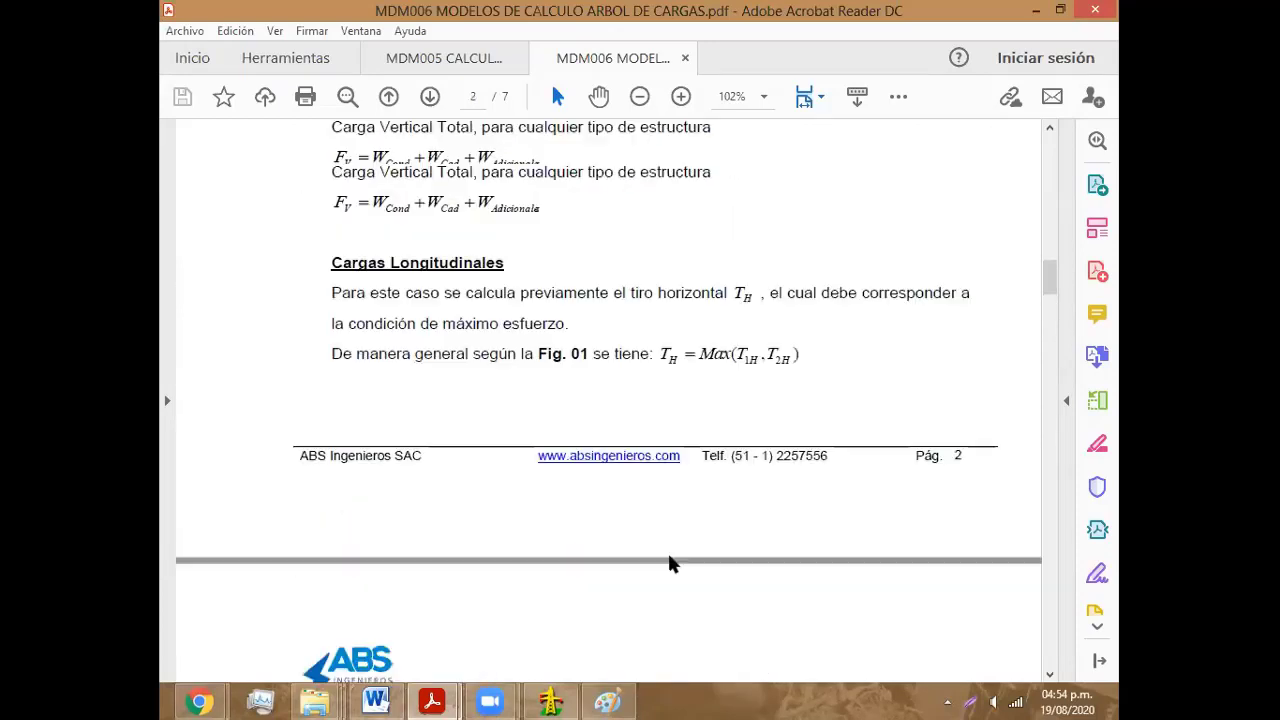
scroll(670, 565, up, 1)
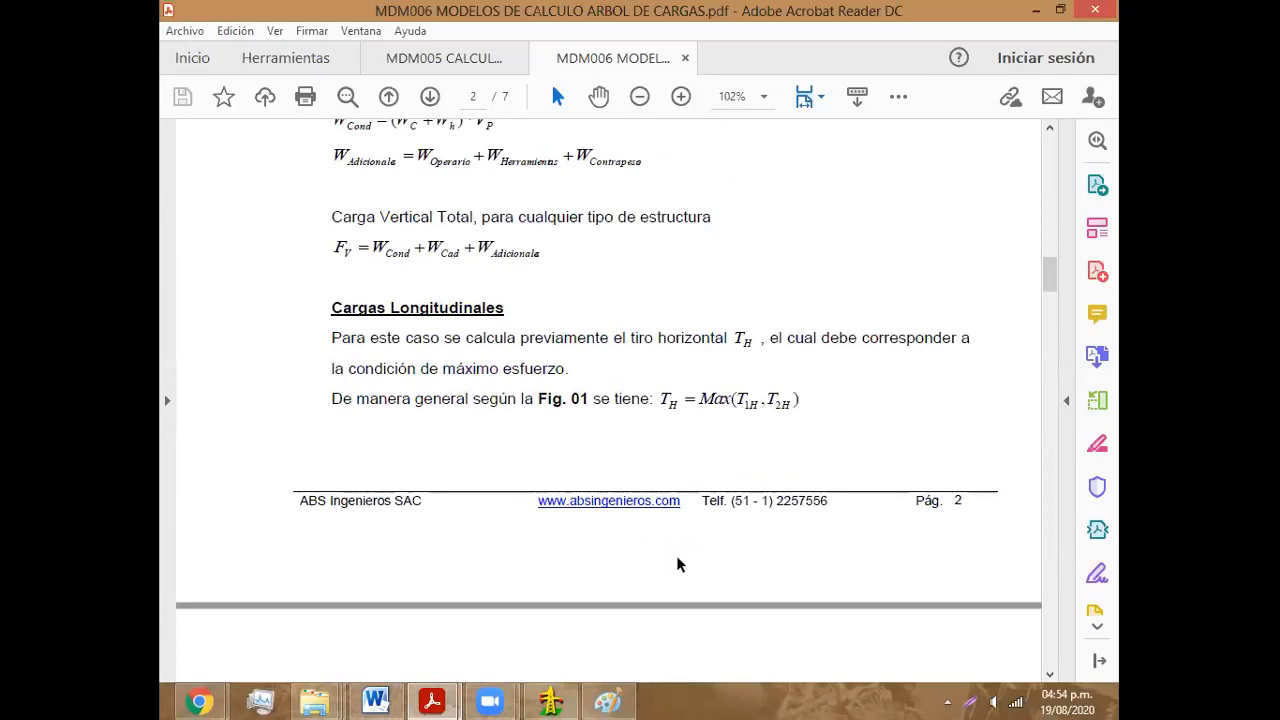
scroll(677, 565, down, 10)
scroll(680, 563, down, 1)
scroll(677, 557, down, 3)
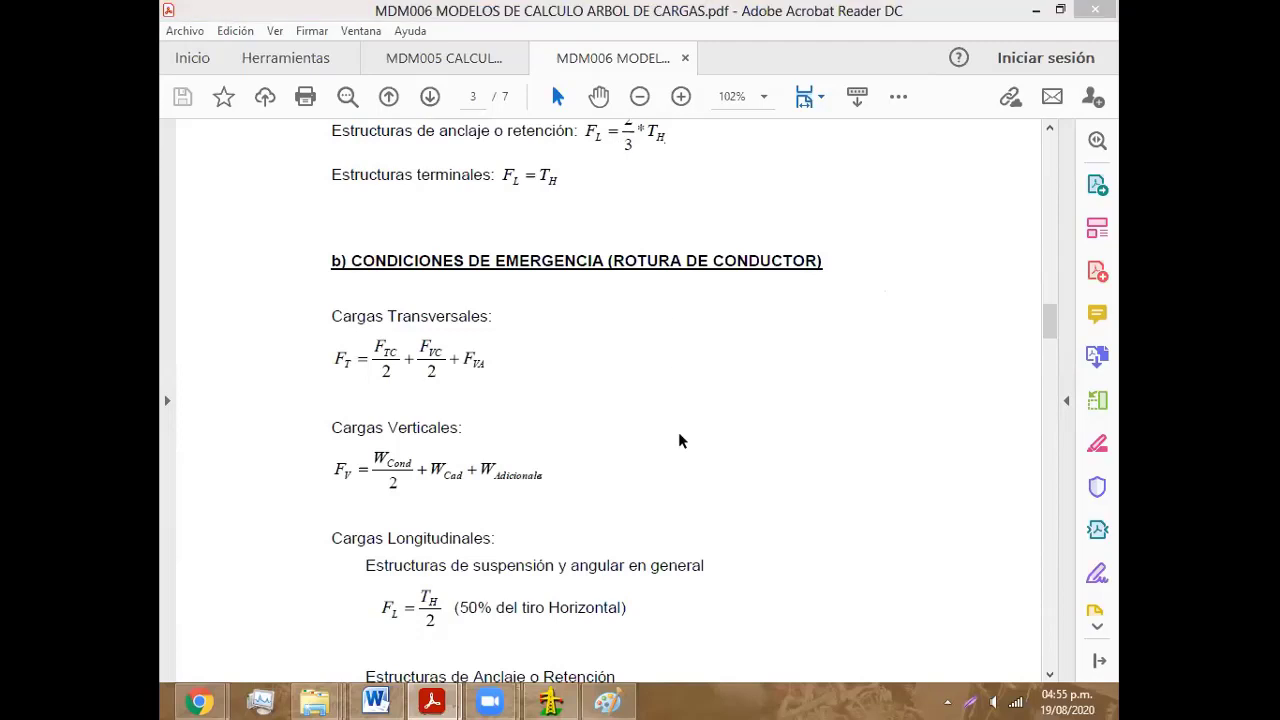
scroll(685, 443, up, 5)
scroll(685, 443, up, 3)
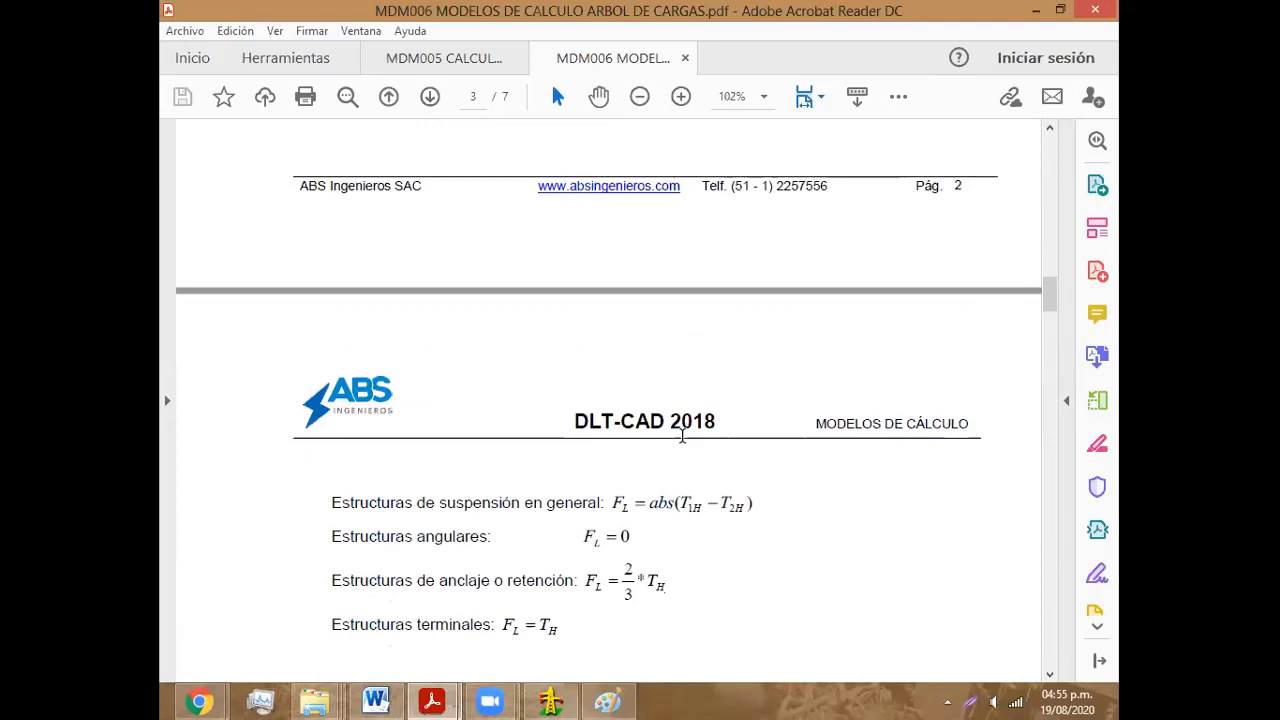
click(550, 700)
Step: Switch to the Diseño Vista Planta plan view and pan along the route past its angle vertices
click(358, 38)
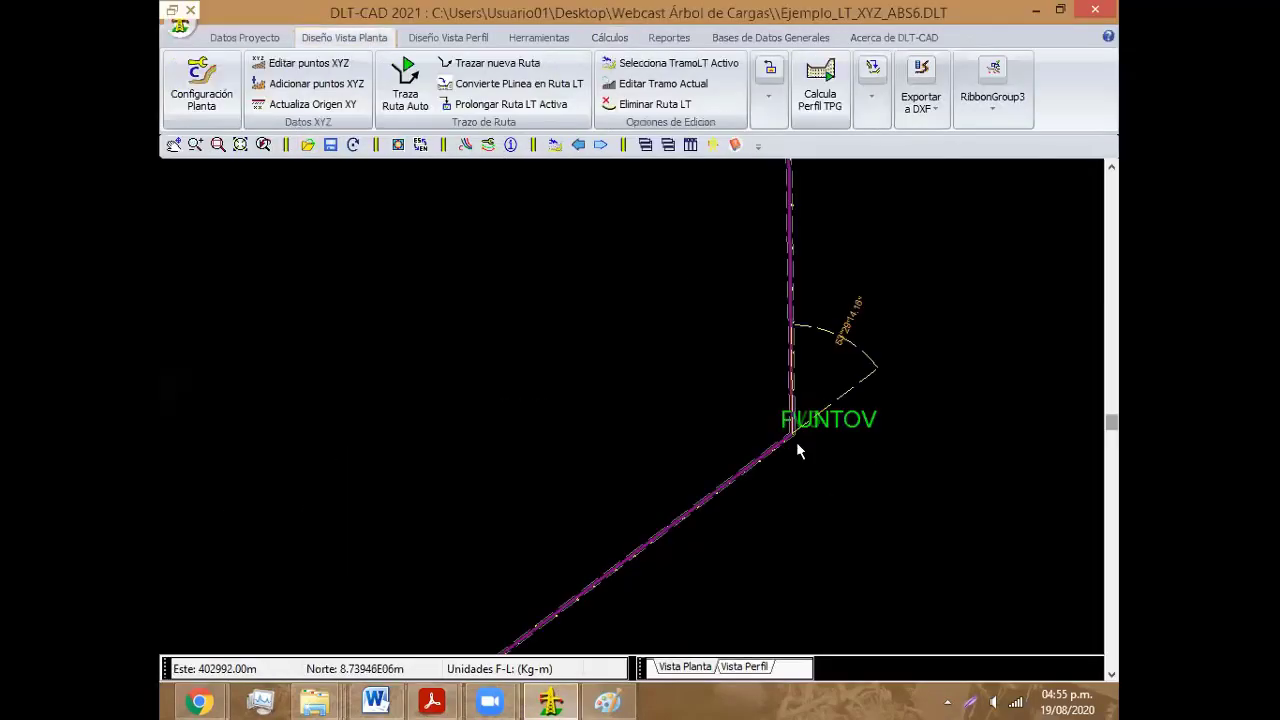
scroll(795, 445, down, 5)
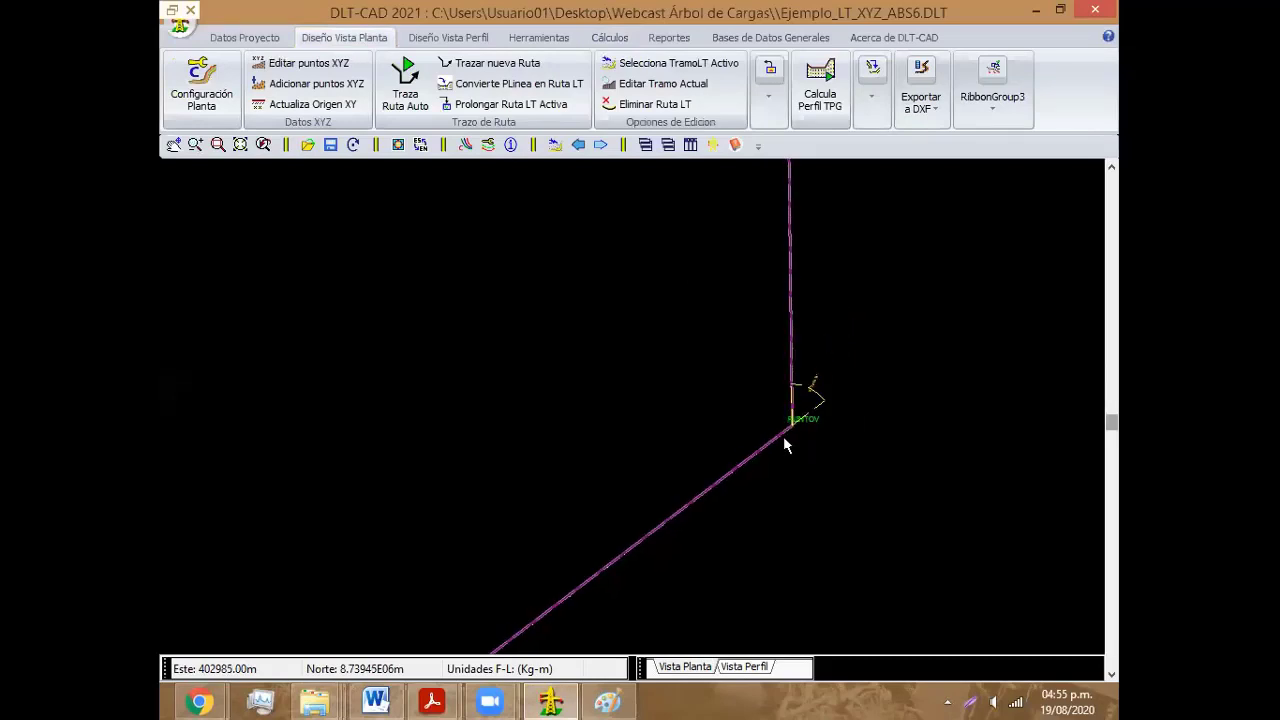
mouse_move(645, 522)
middle_down()
mouse_move(776, 326)
mouse_move(590, 288)
middle_up()
middle_drag(503, 374, 814, 271)
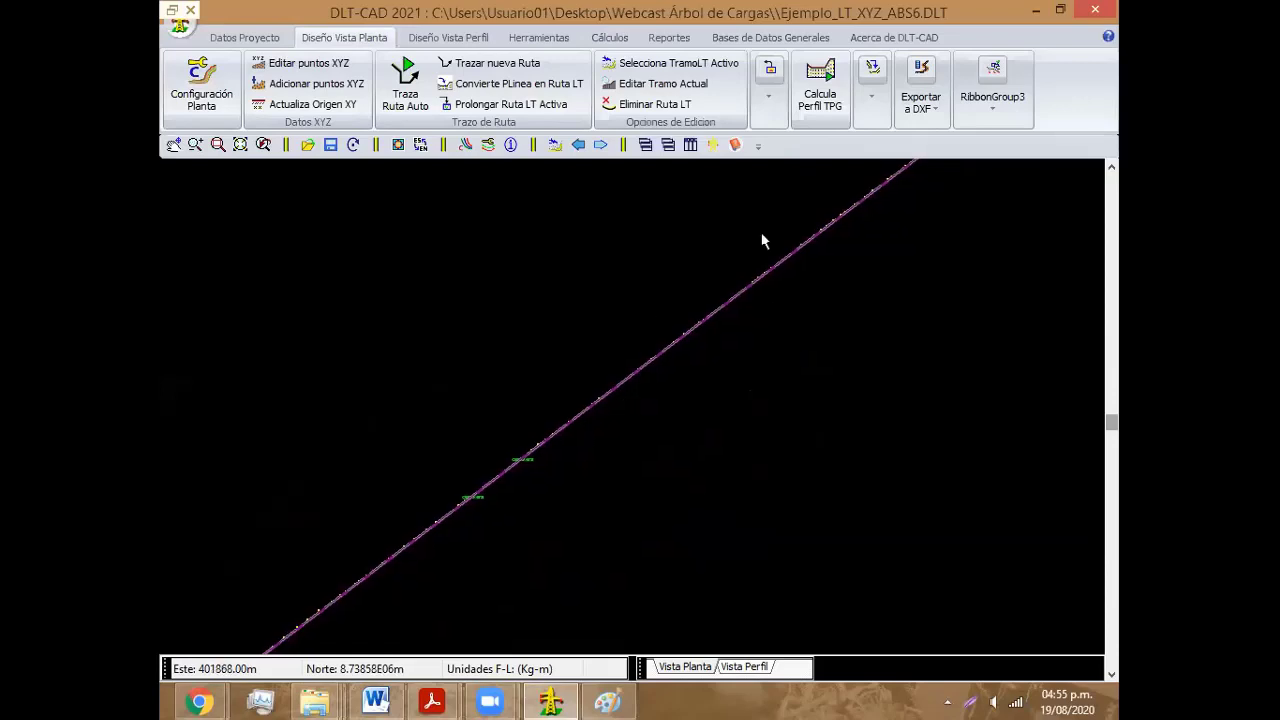
middle_drag(903, 206, 750, 186)
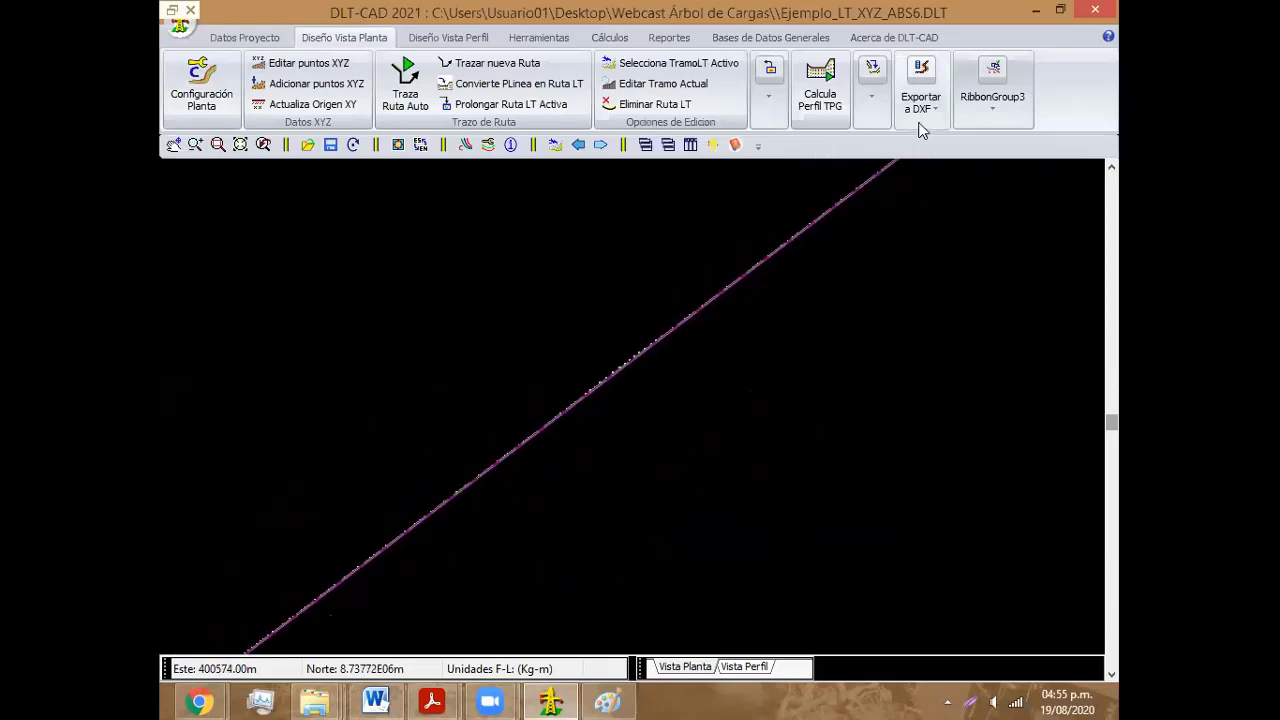
scroll(712, 329, down, 1)
scroll(690, 347, down, 1)
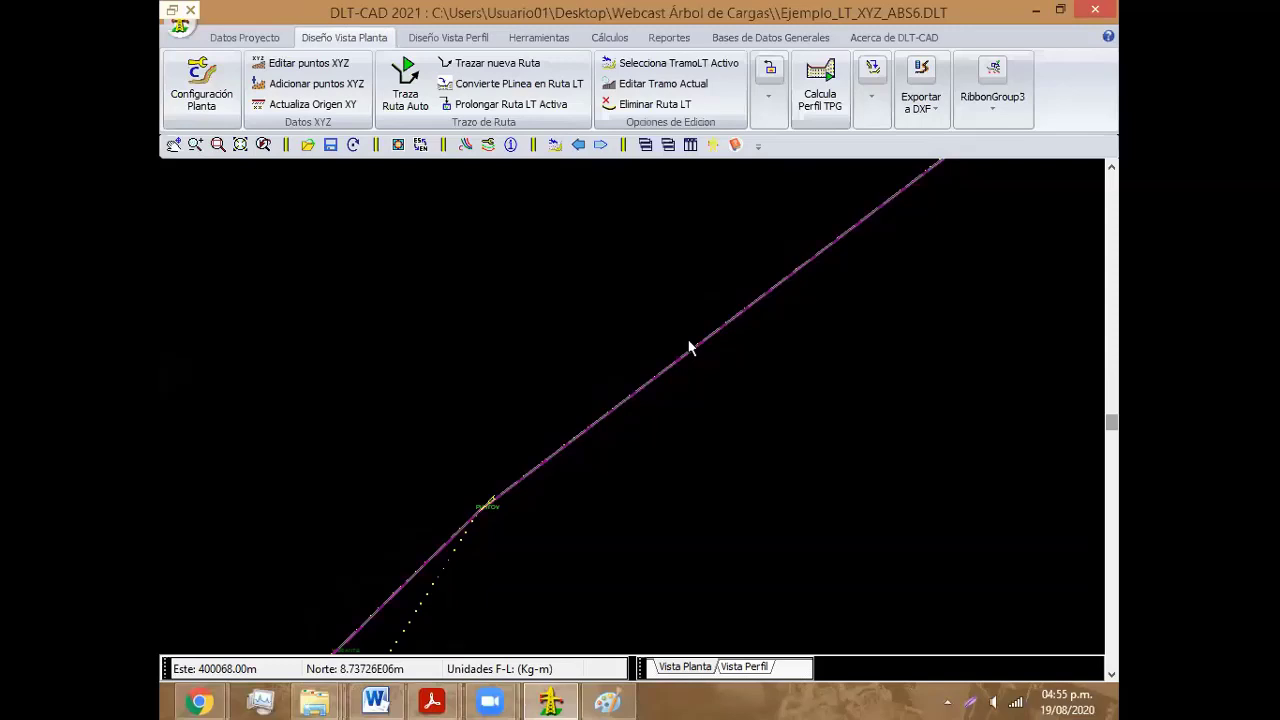
mouse_move(503, 423)
middle_down()
mouse_move(820, 325)
mouse_move(717, 298)
middle_up()
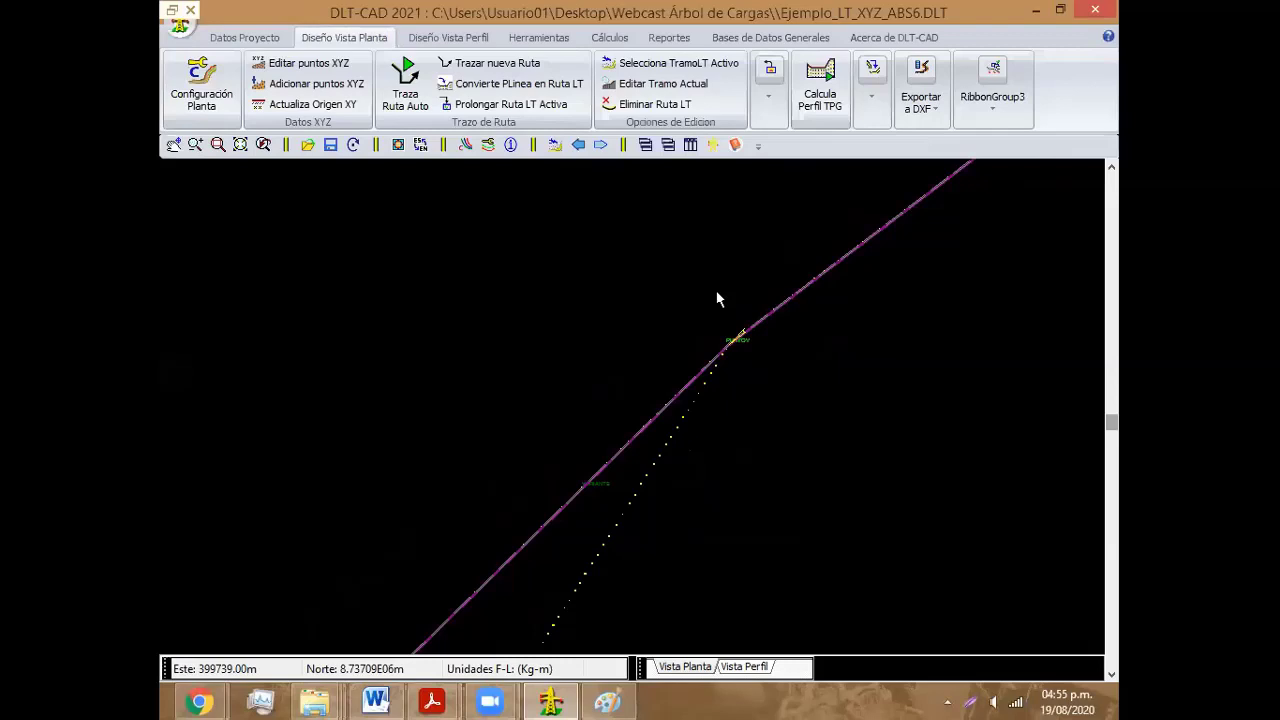
middle_drag(824, 385, 633, 353)
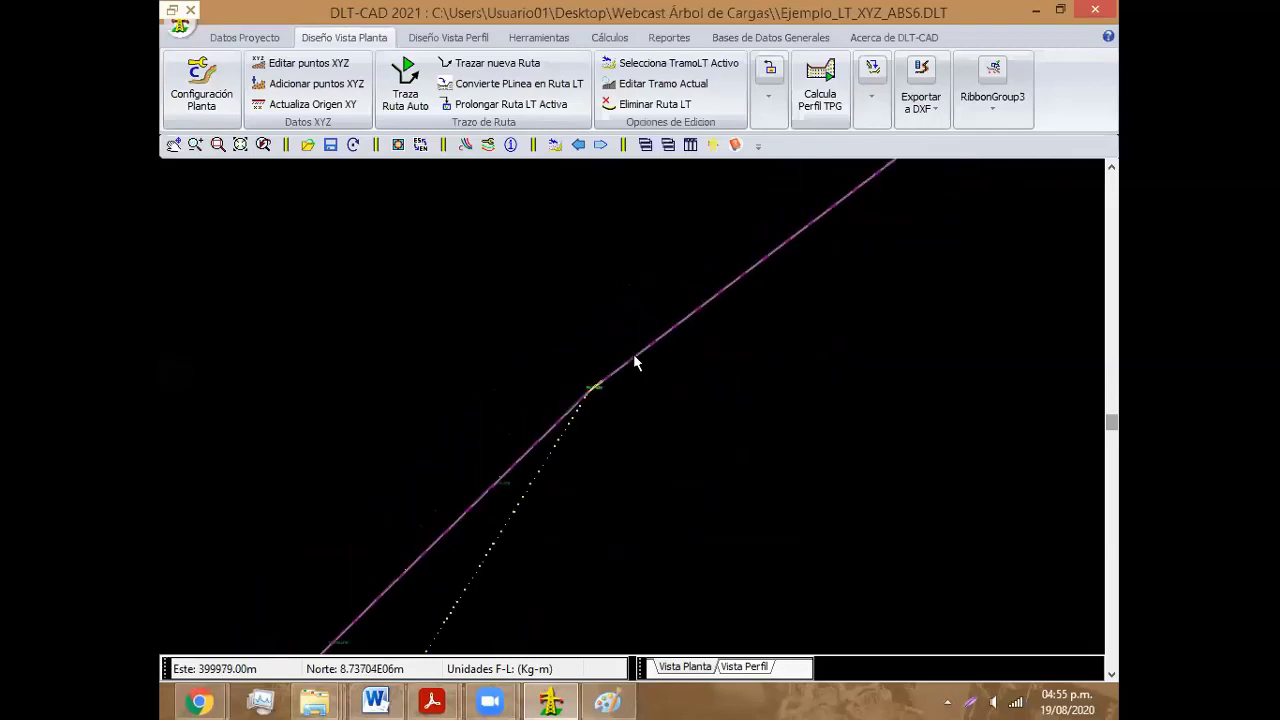
middle_drag(787, 305, 683, 414)
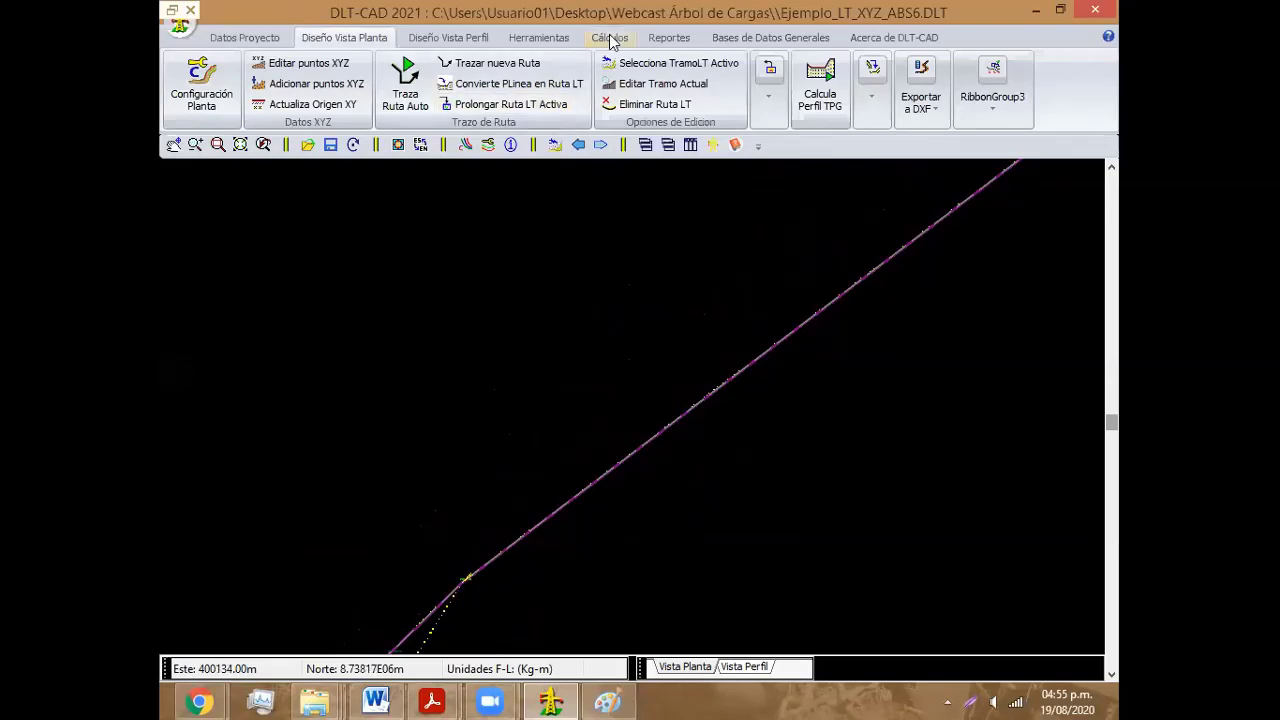
scroll(610, 40, down, 5)
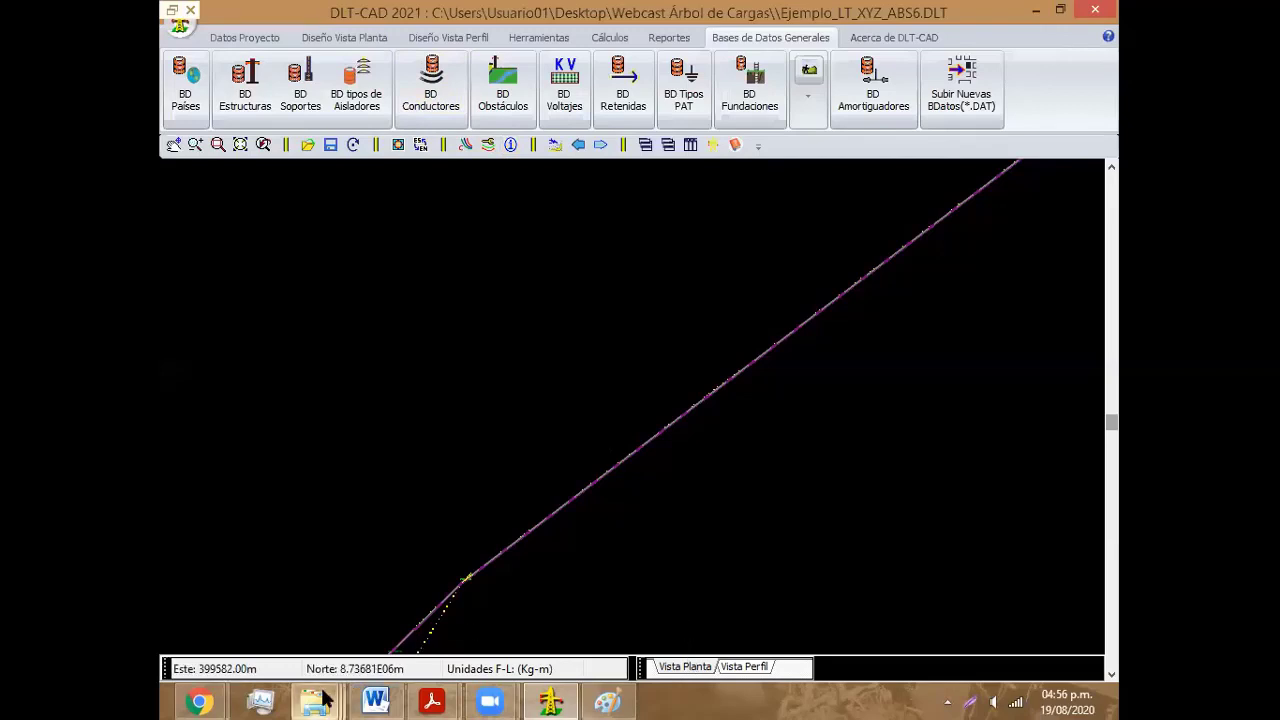
Step: Maximize the dltcad Explorer window, open the armados folder and select the PRH-3 drawing
mouse_move(315, 701)
click(660, 545)
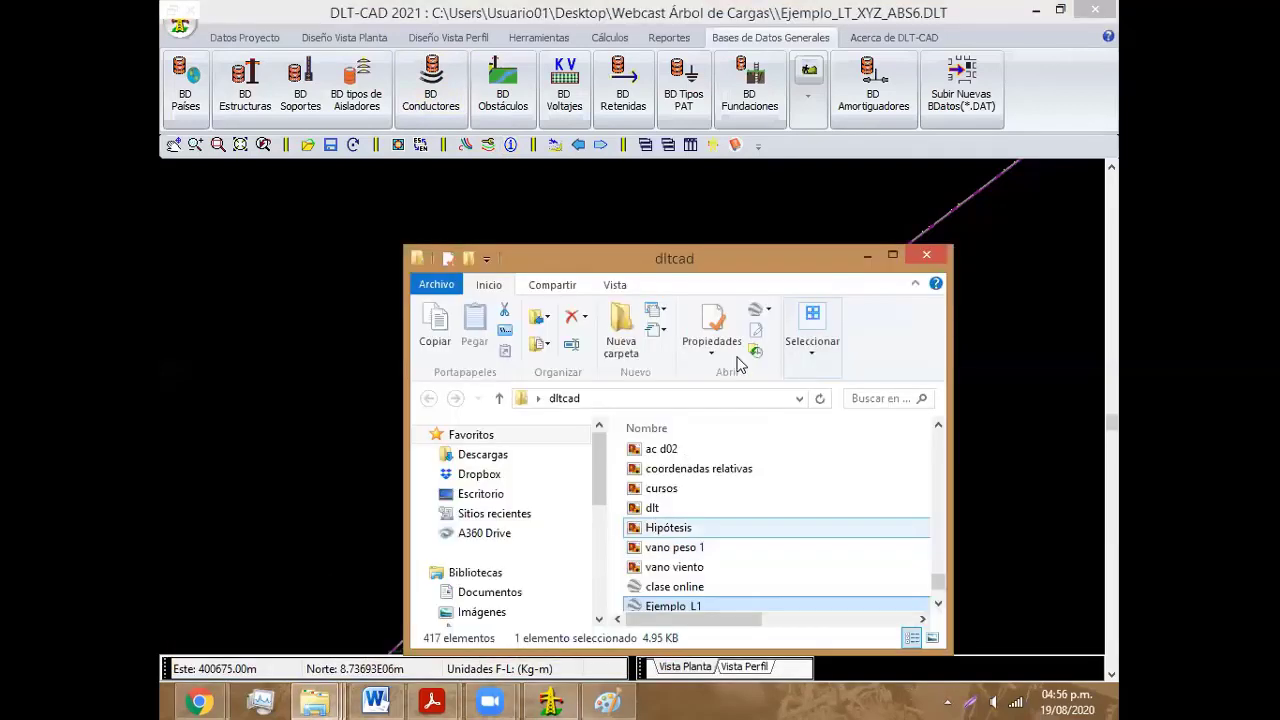
click(893, 256)
scroll(1112, 566, up, 7)
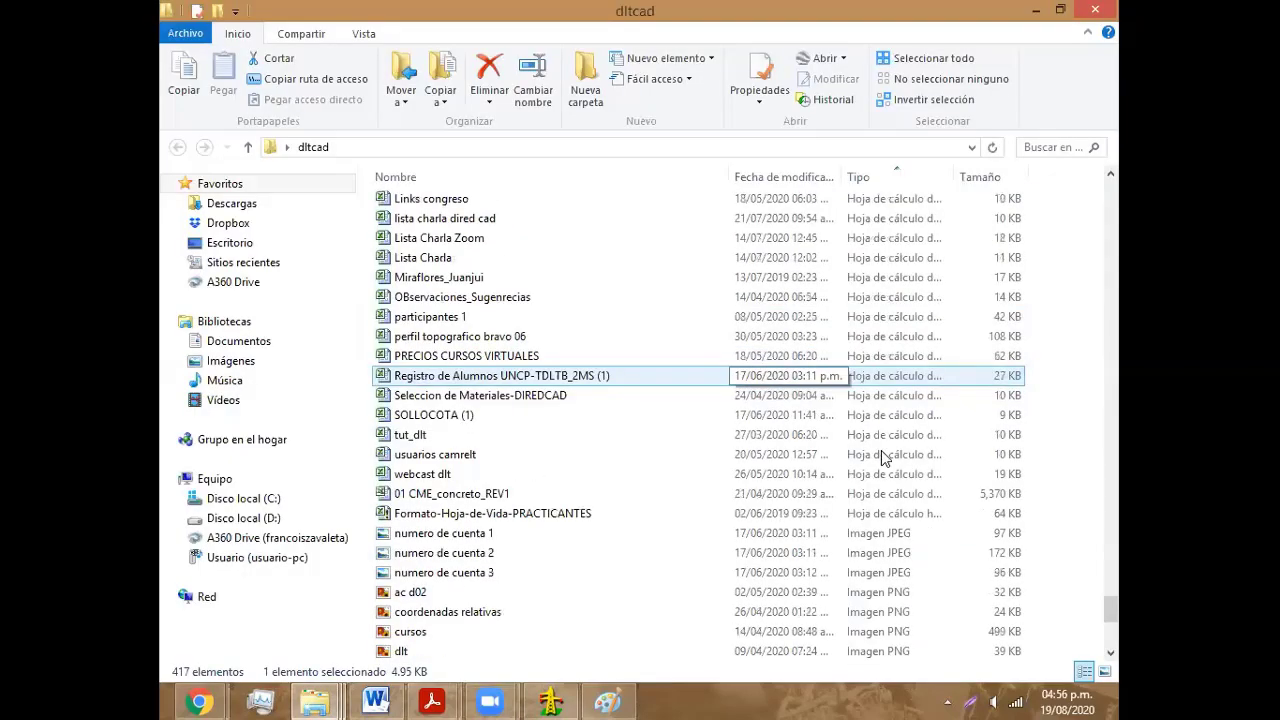
scroll(1112, 566, up, 7)
scroll(960, 455, up, 10)
scroll(960, 455, up, 10)
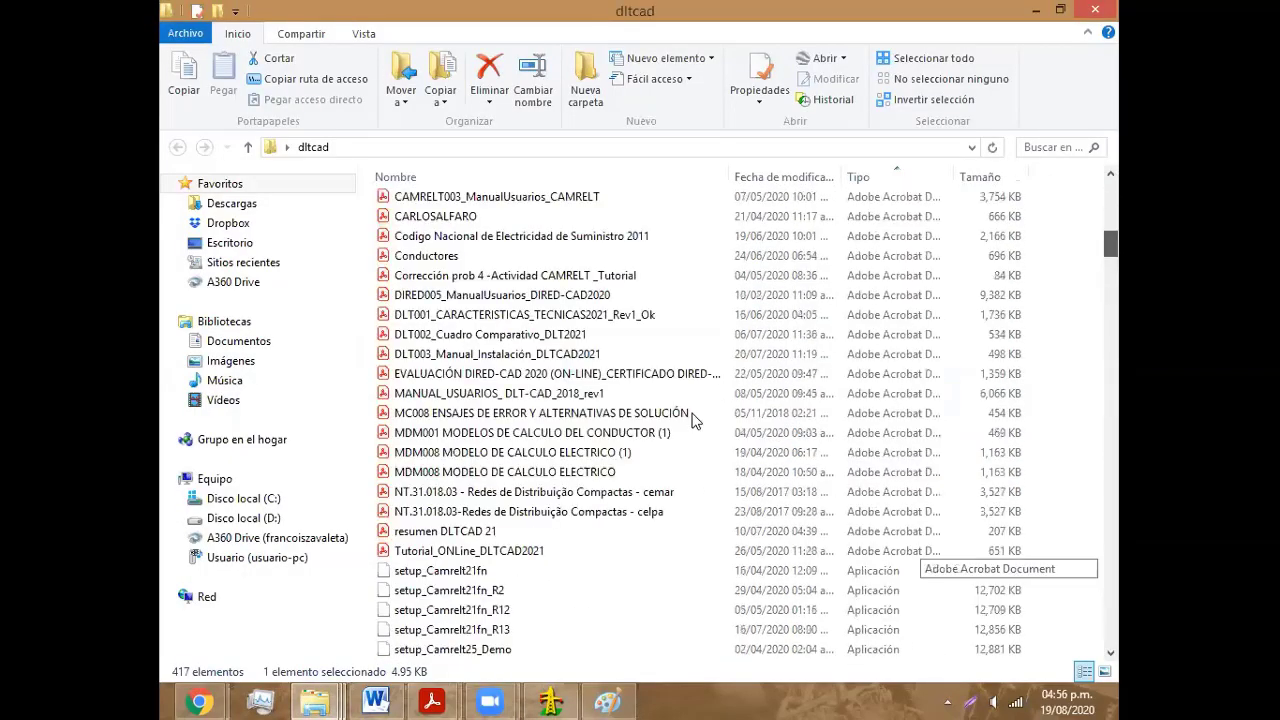
scroll(960, 455, up, 10)
double_click(442, 333)
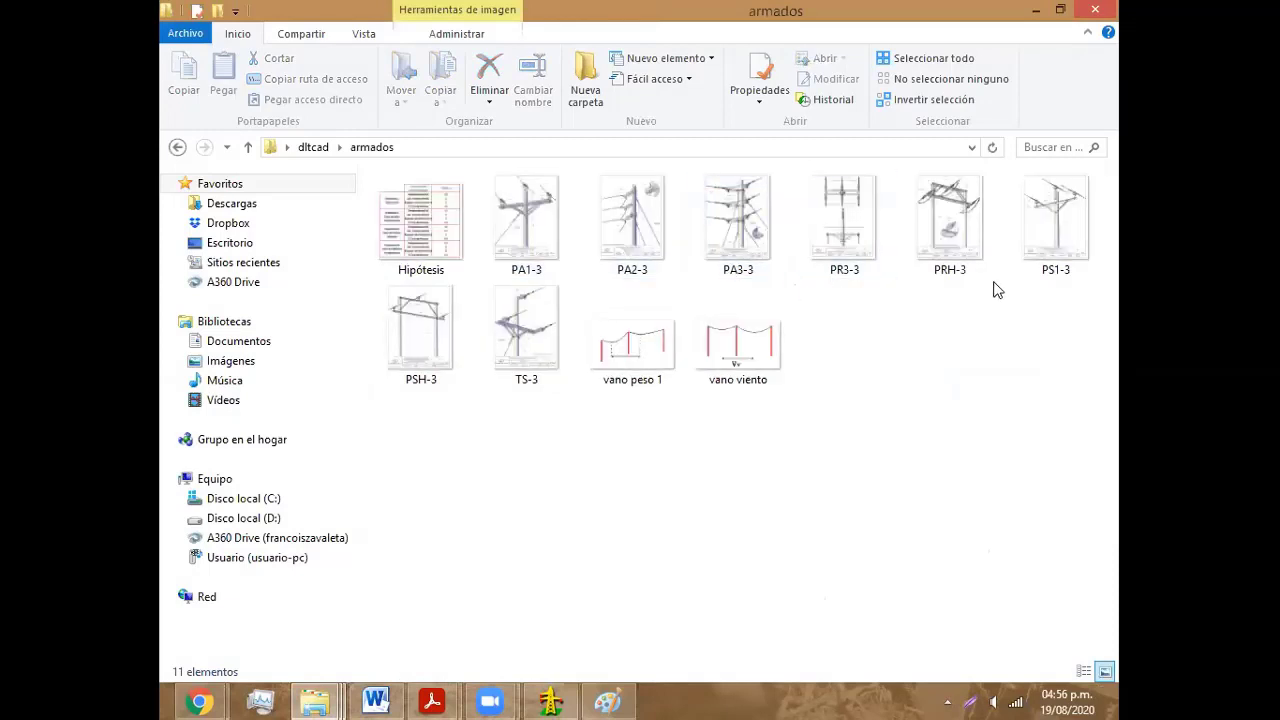
click(948, 228)
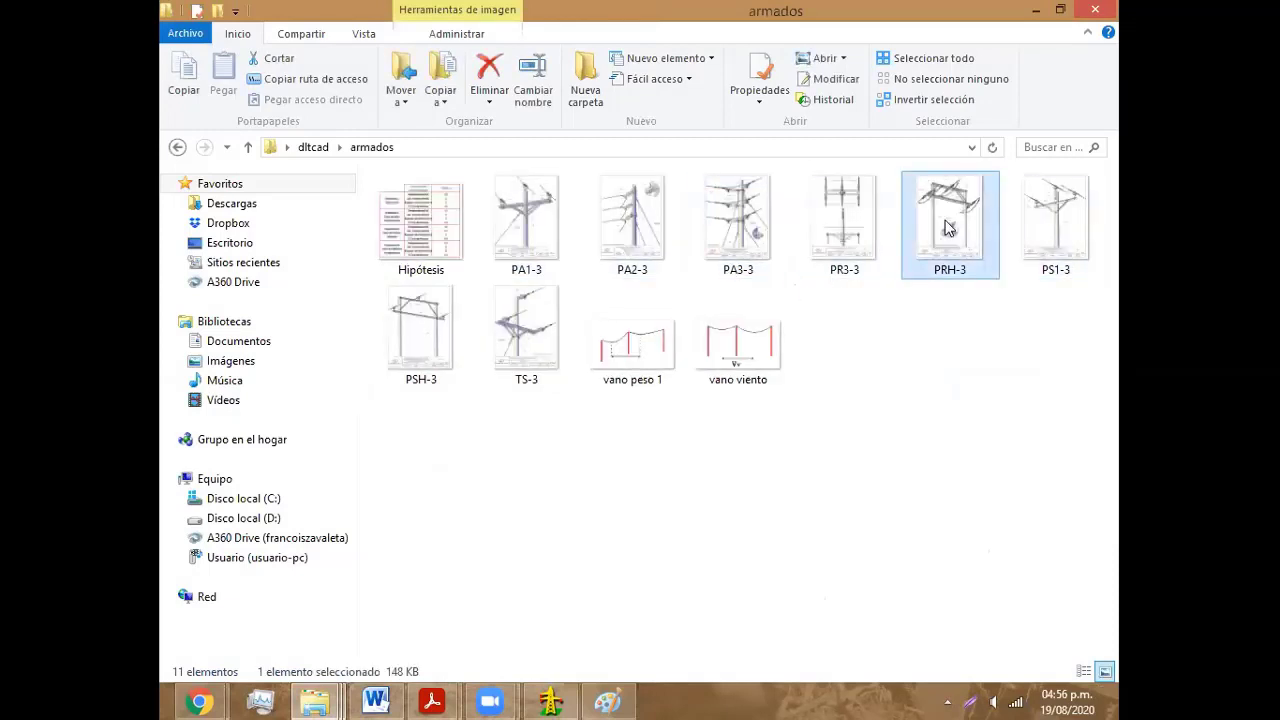
Step: View the PRH-3 H retention drawing in Windows Photo Viewer, then minimize the viewer
double_click(948, 228)
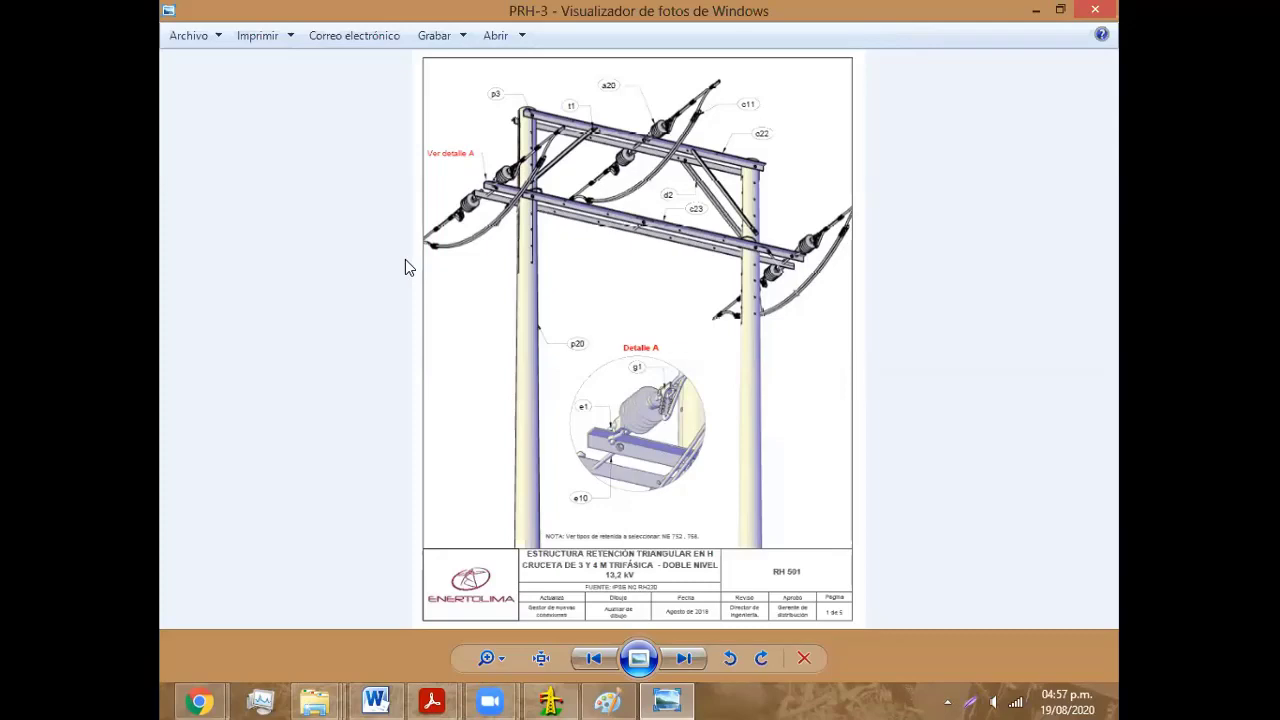
click(1037, 12)
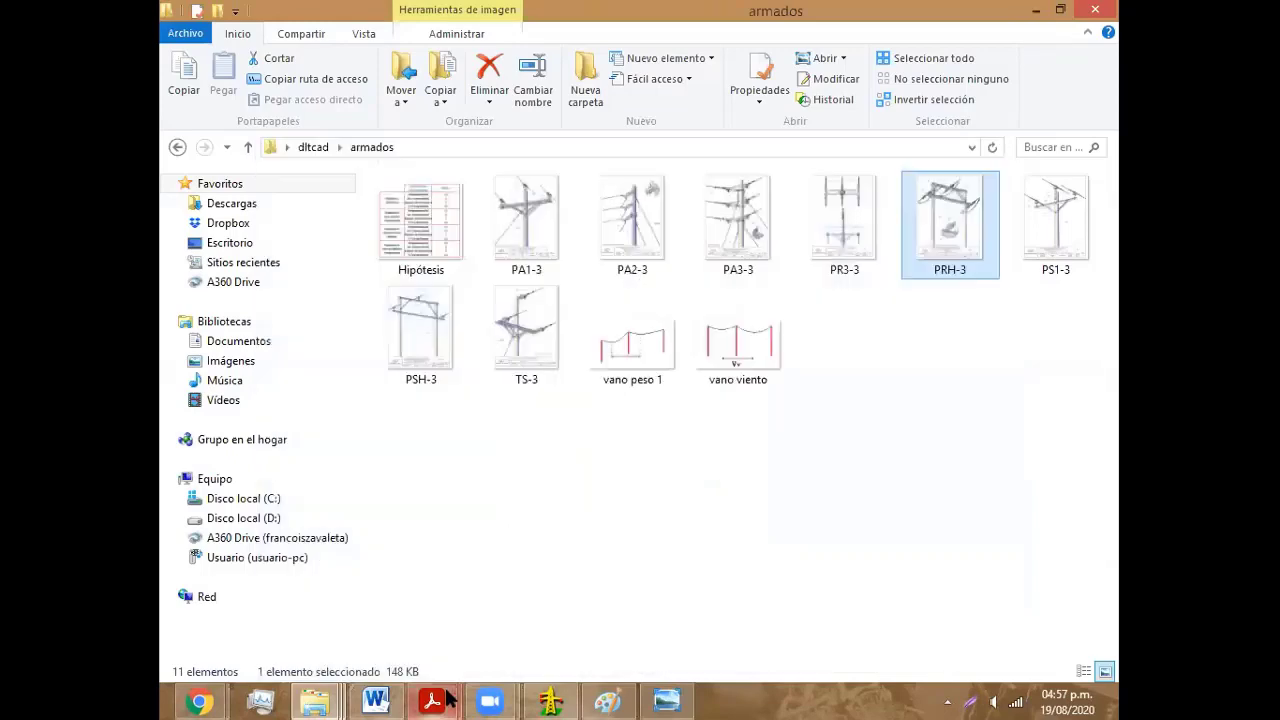
Step: Bring the MDM006 PDF back at T_H = Max(T1H, T2H) and the longitudinal-load formulas
click(541, 611)
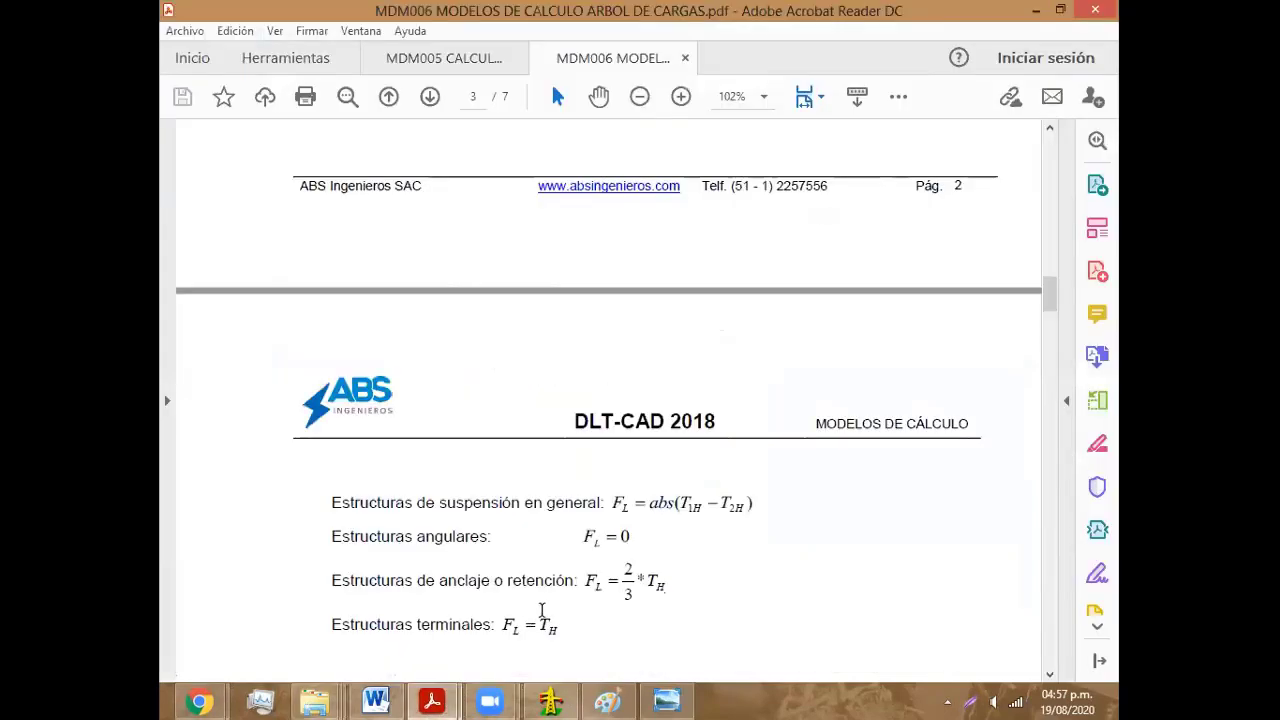
scroll(682, 557, down, 2)
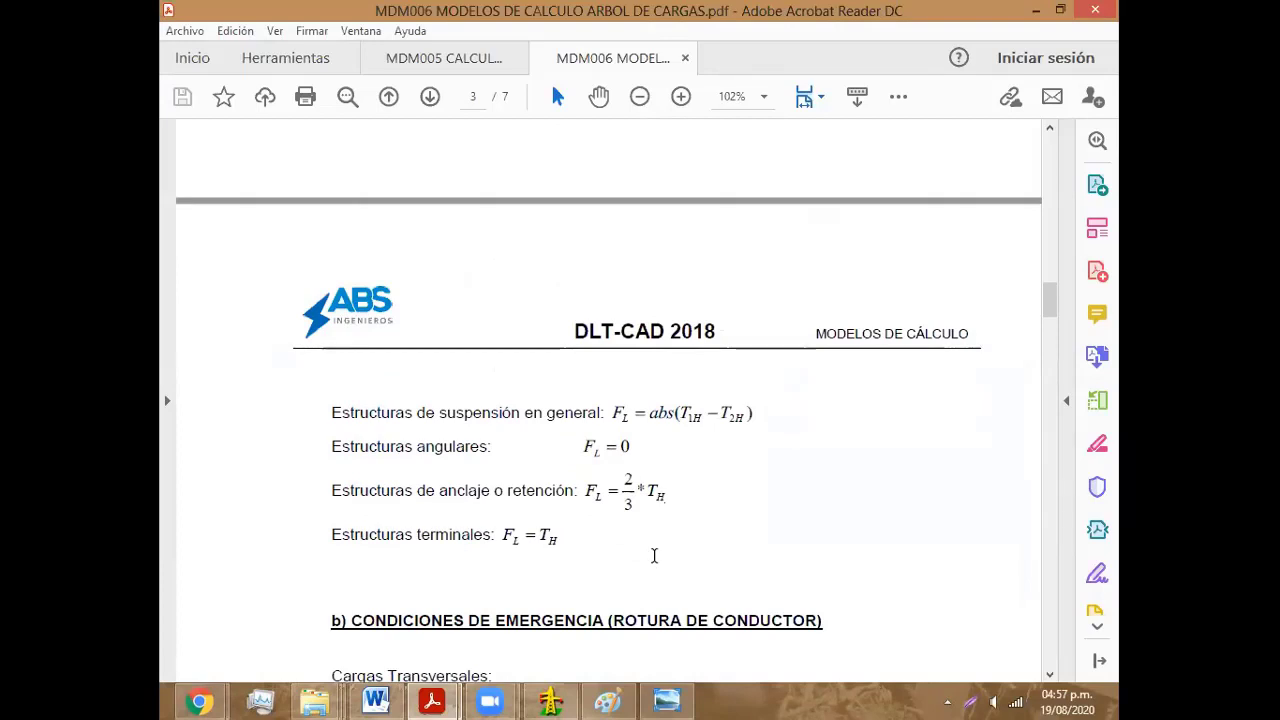
scroll(655, 561, up, 5)
scroll(652, 560, down, 1)
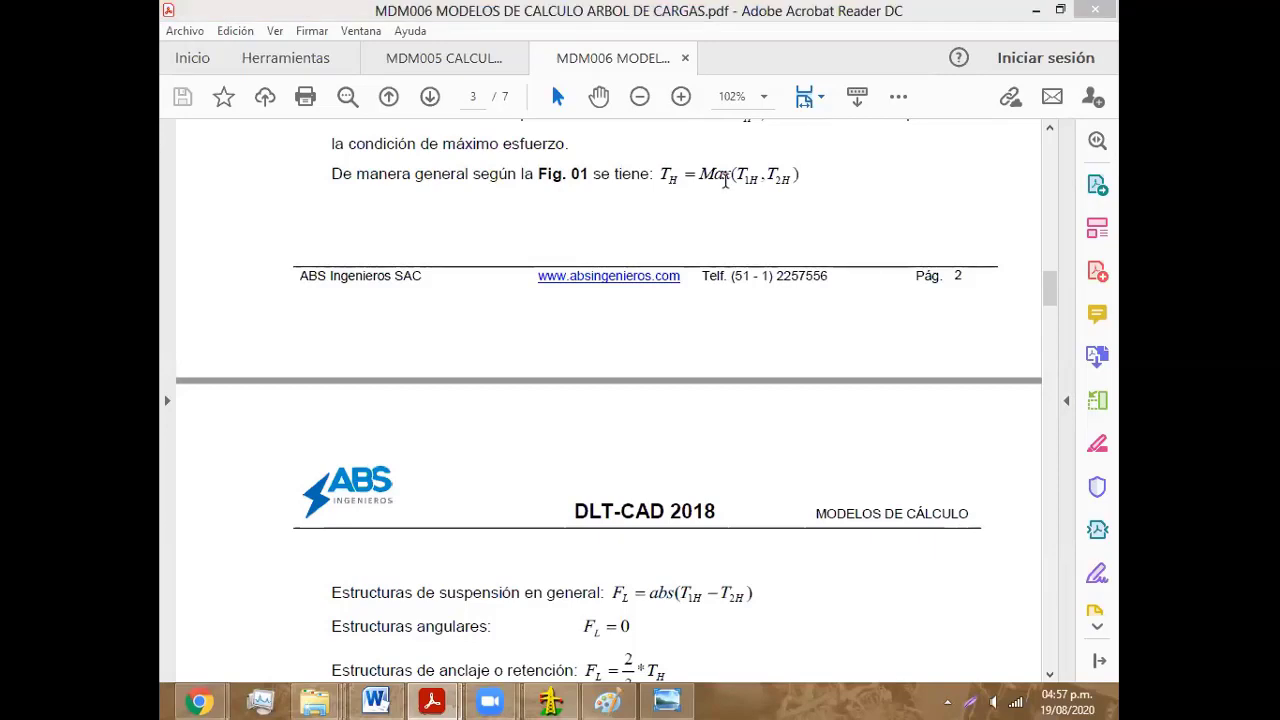
Step: Scroll MDM006 page 3 to the conductor-break formulas, including F_L = T_H/2 for suspension structures
click(689, 474)
scroll(689, 474, down, 2)
scroll(689, 474, down, 5)
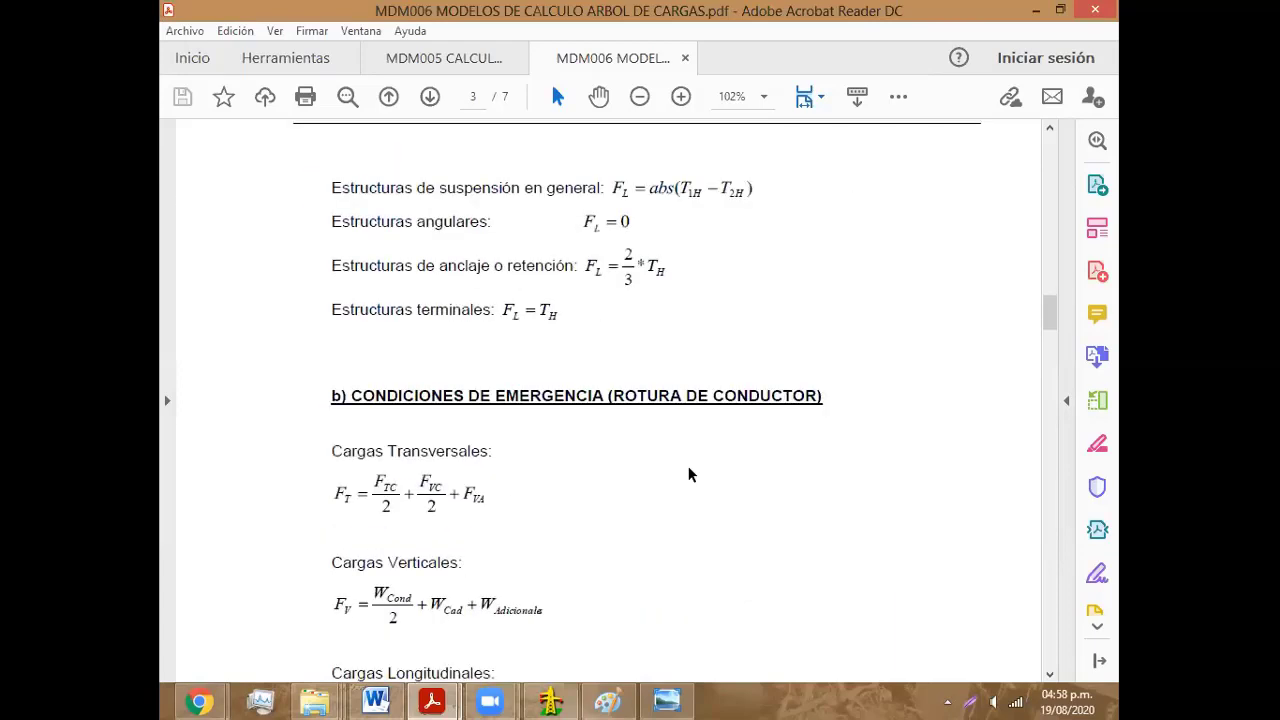
scroll(693, 472, down, 4)
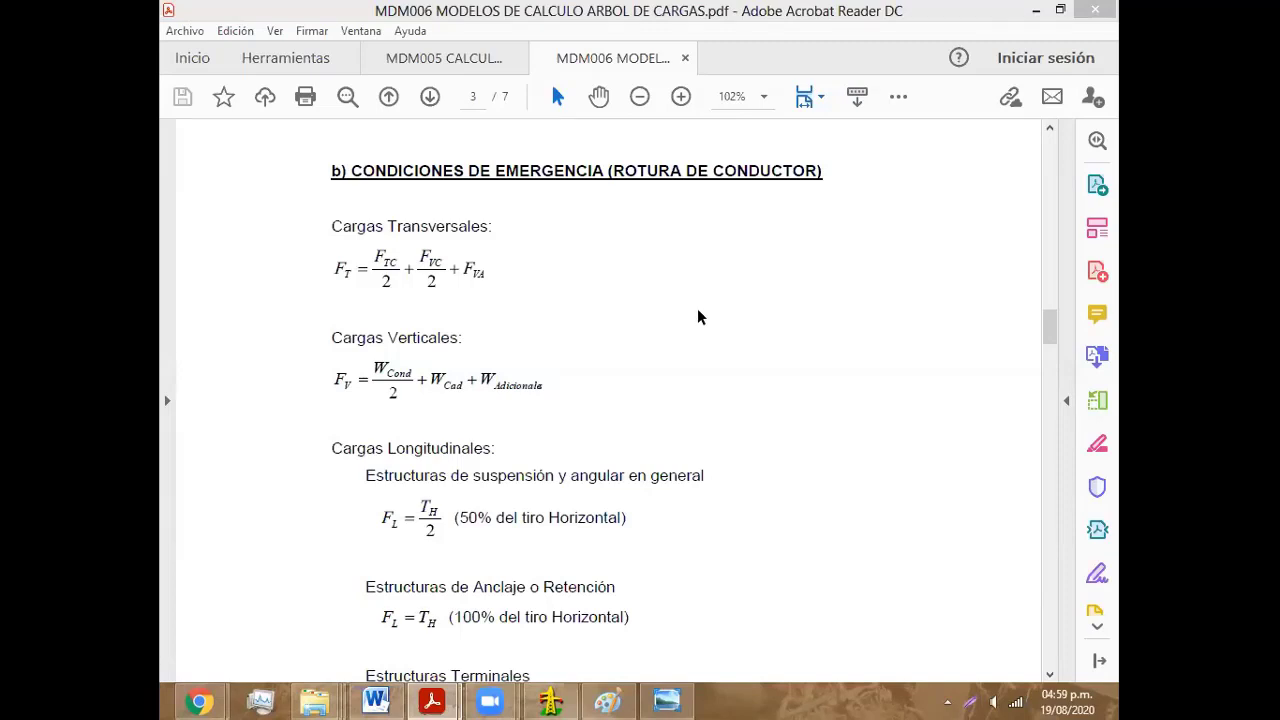
scroll(697, 308, up, 3)
scroll(697, 350, up, 3)
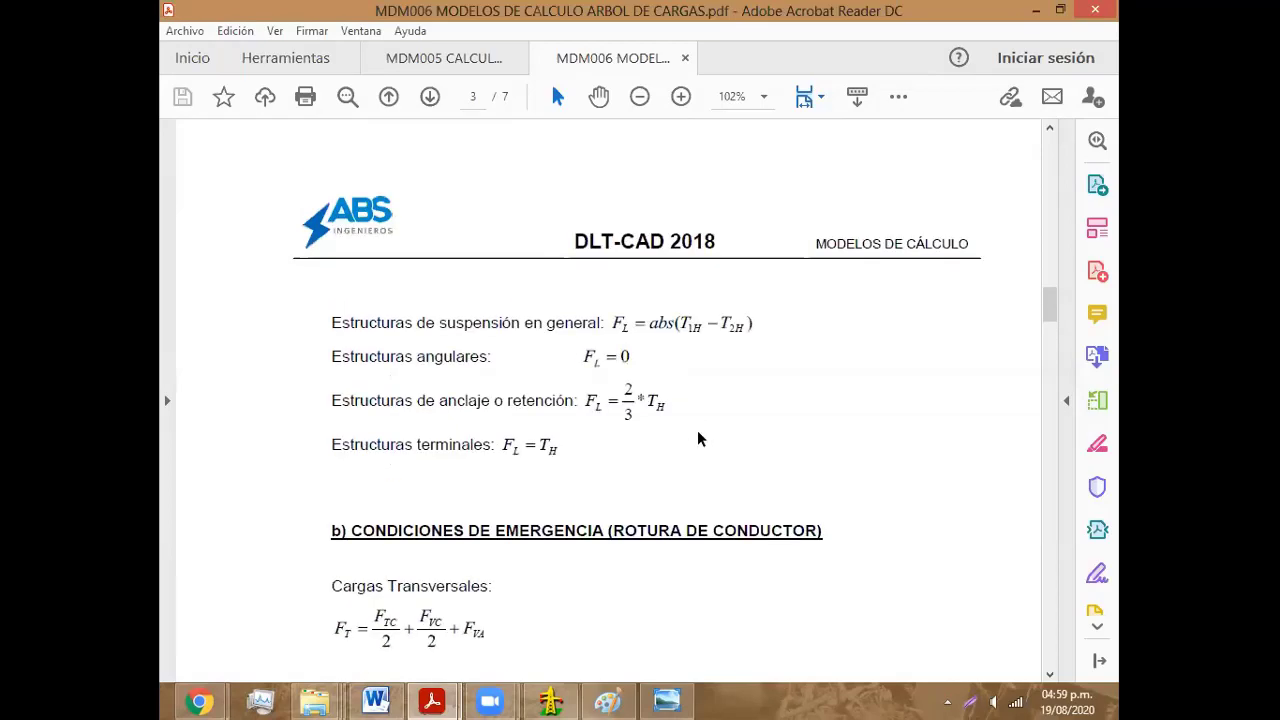
scroll(697, 430, up, 3)
scroll(704, 432, up, 1)
scroll(705, 440, up, 3)
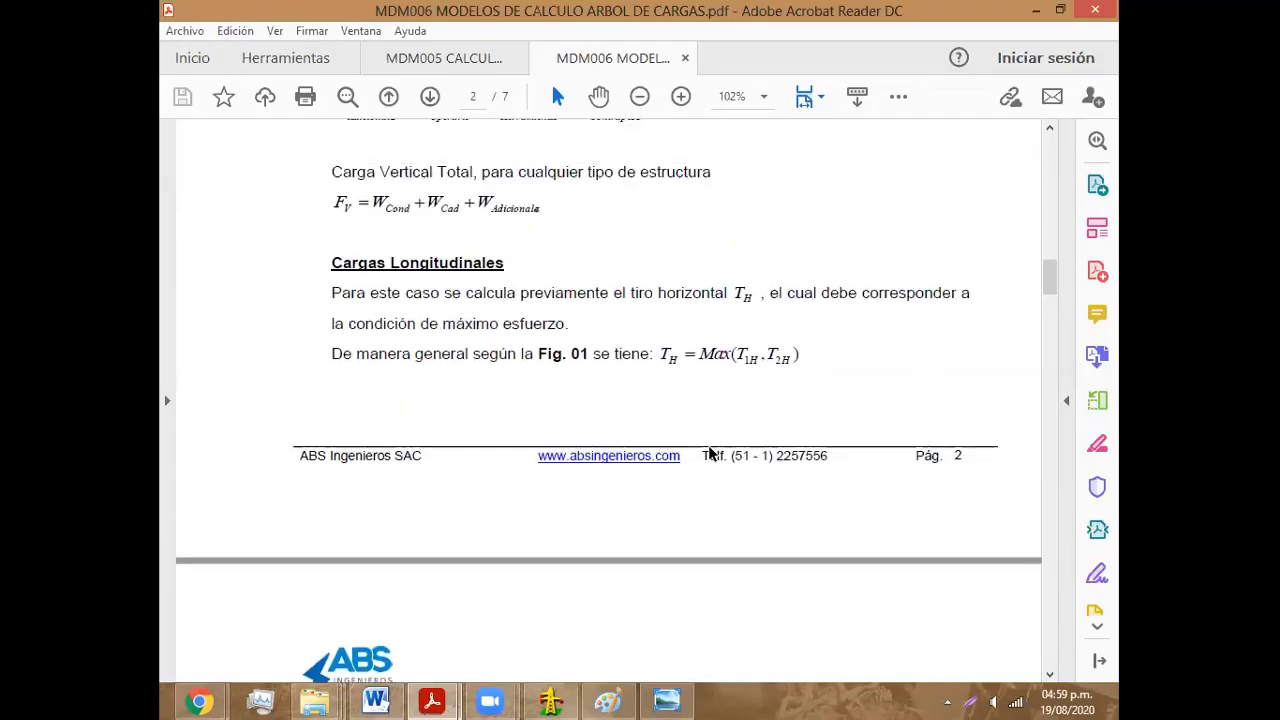
scroll(708, 445, up, 3)
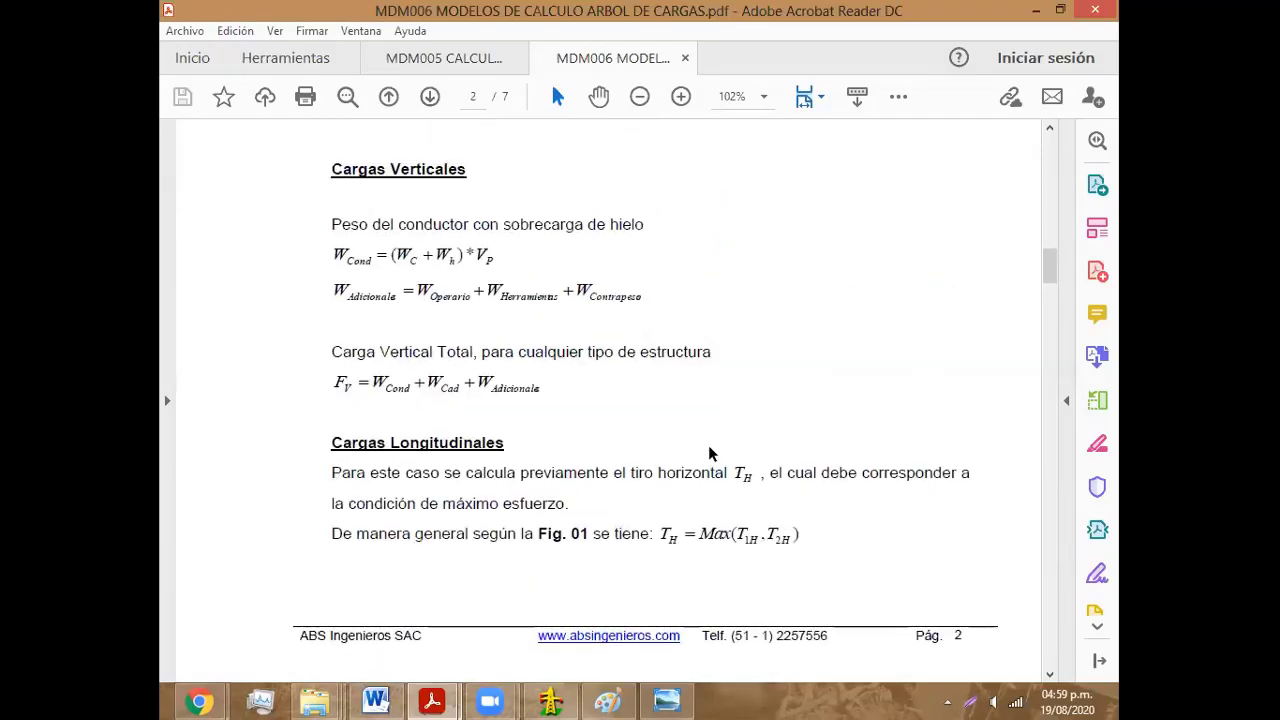
scroll(729, 480, up, 2)
scroll(729, 480, down, 5)
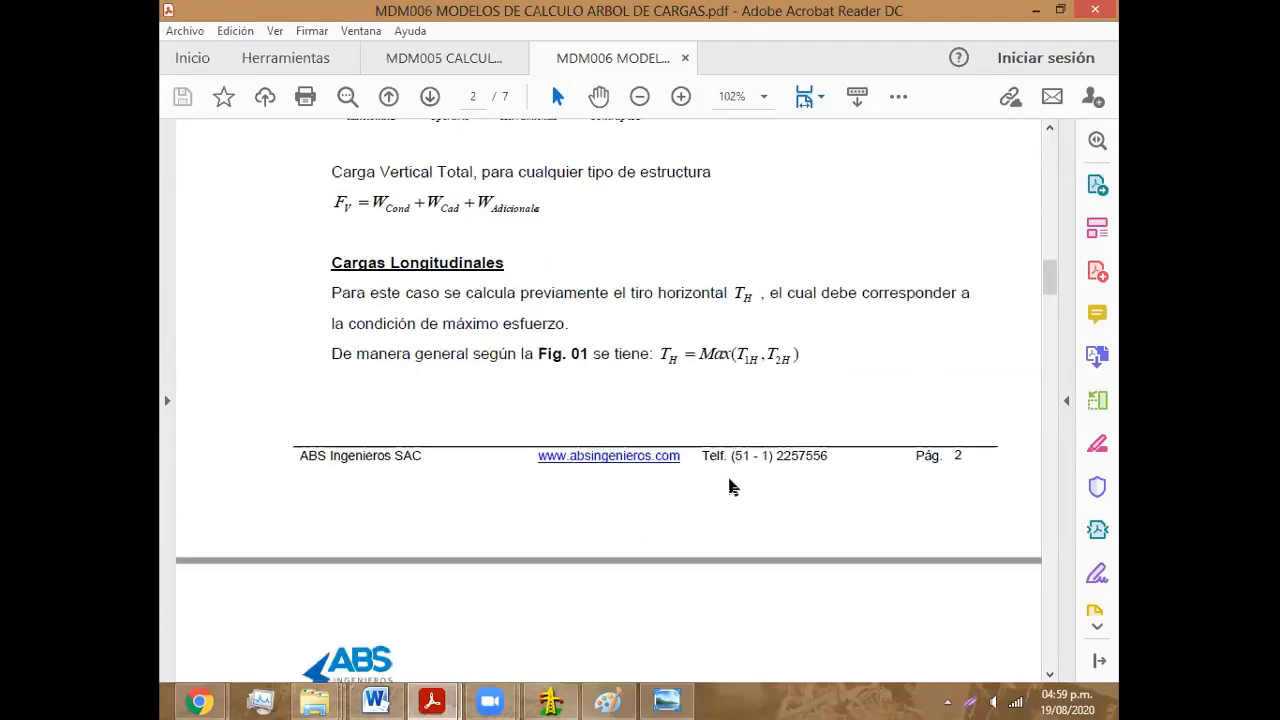
scroll(729, 480, down, 6)
scroll(731, 487, down, 5)
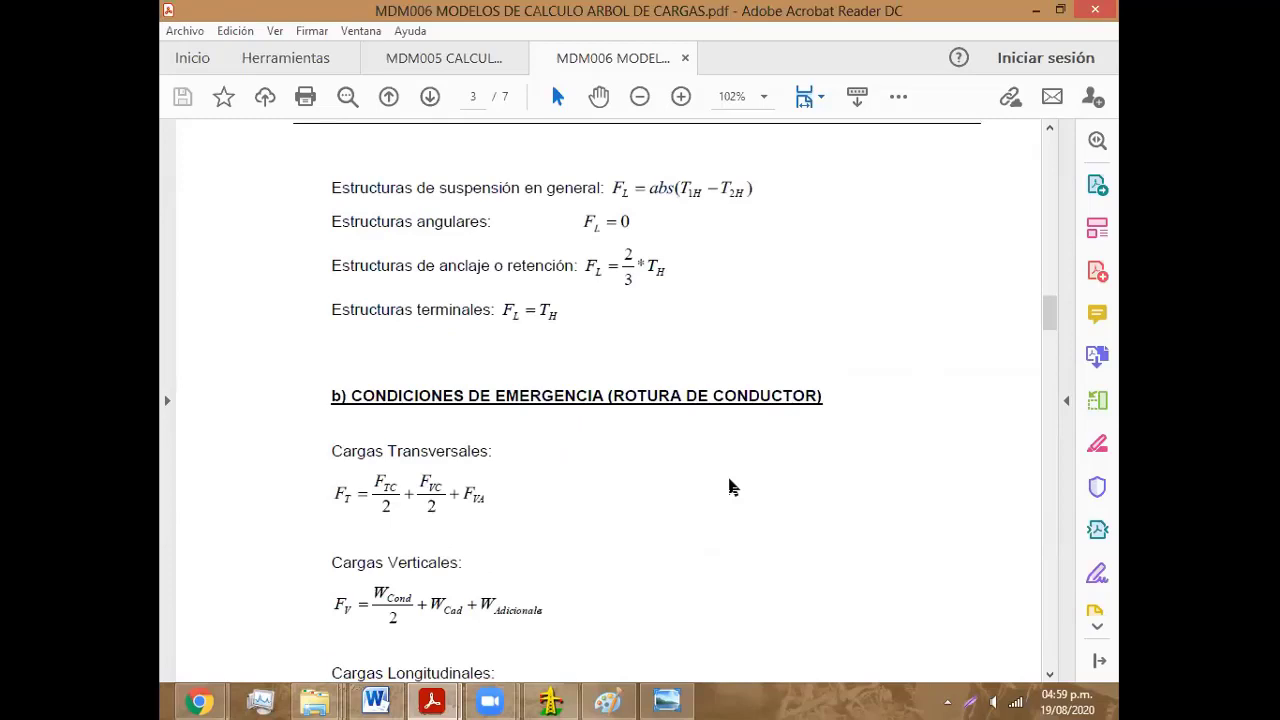
scroll(719, 487, down, 3)
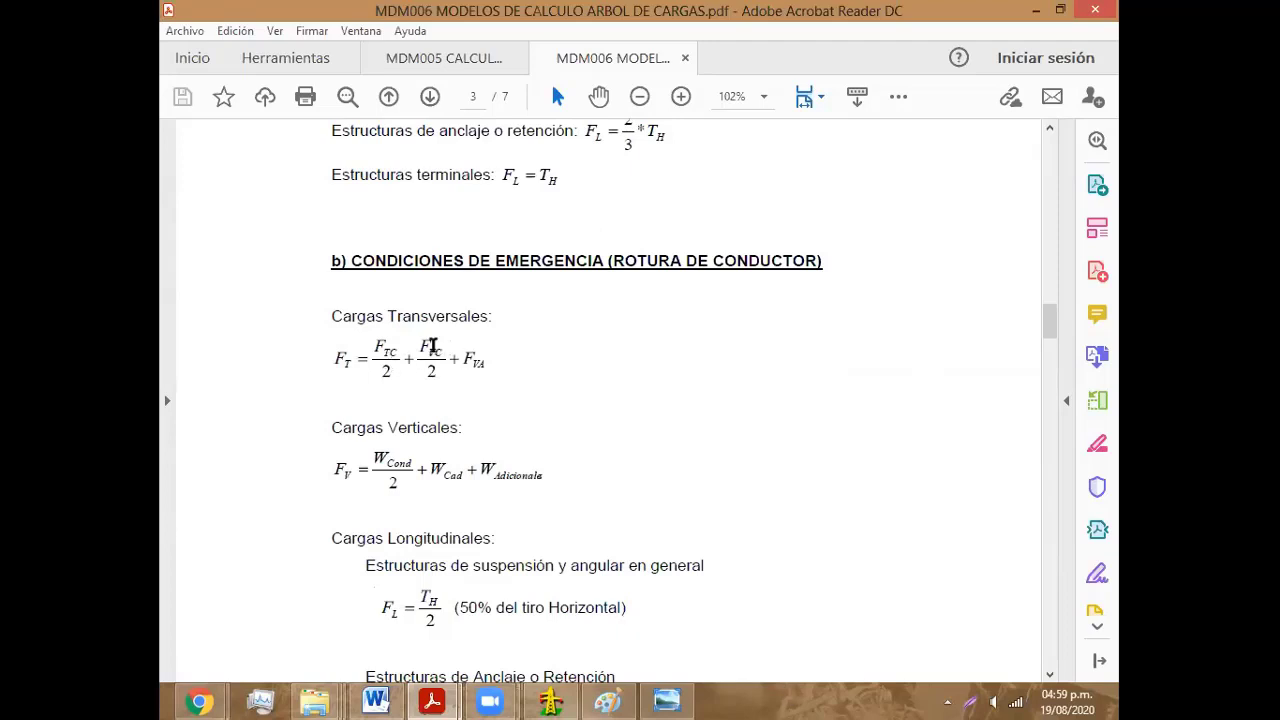
Step: Erase the upper-right line, its leftover stub and the right green arrow from the a/2 pole sketch
click(607, 701)
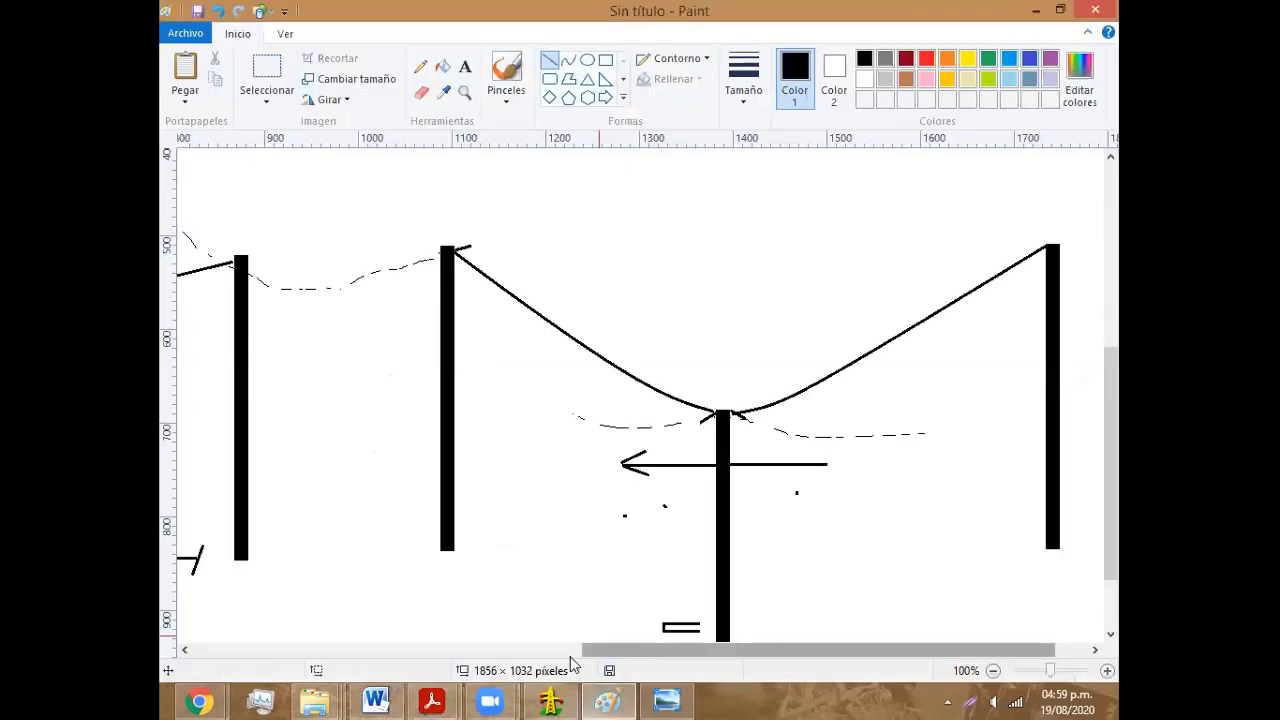
key(ctrl+Home)
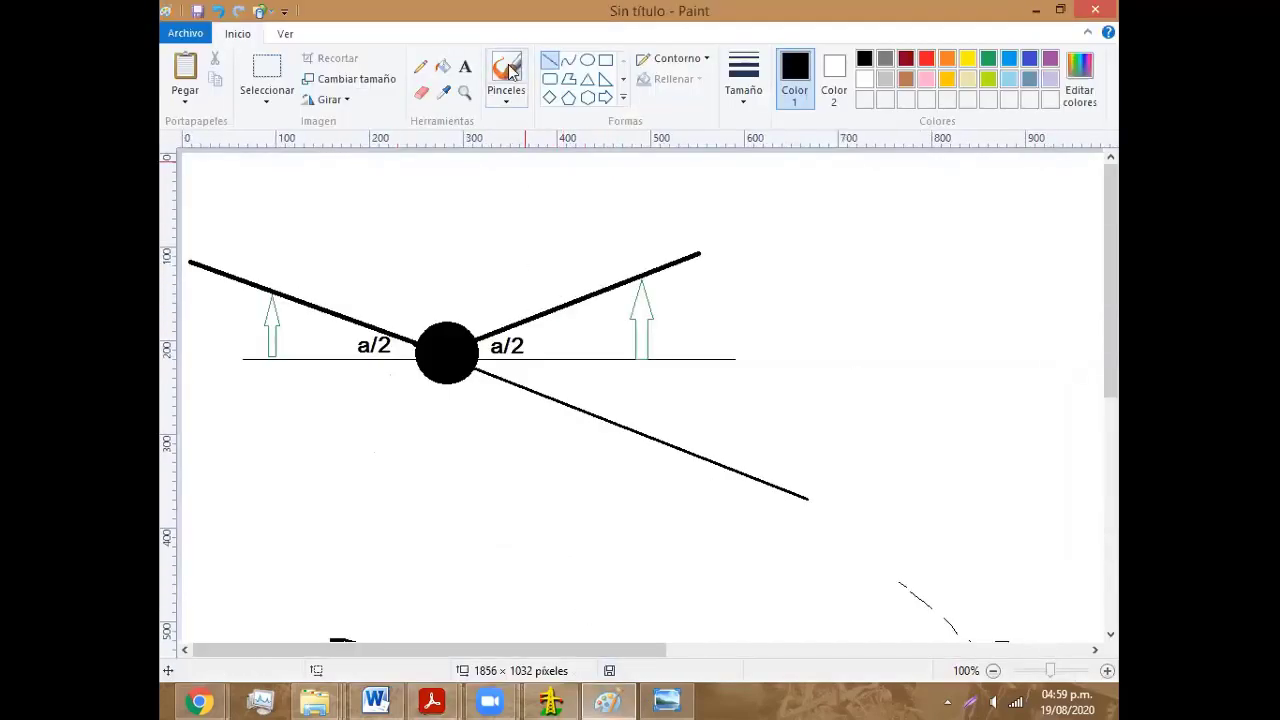
click(424, 97)
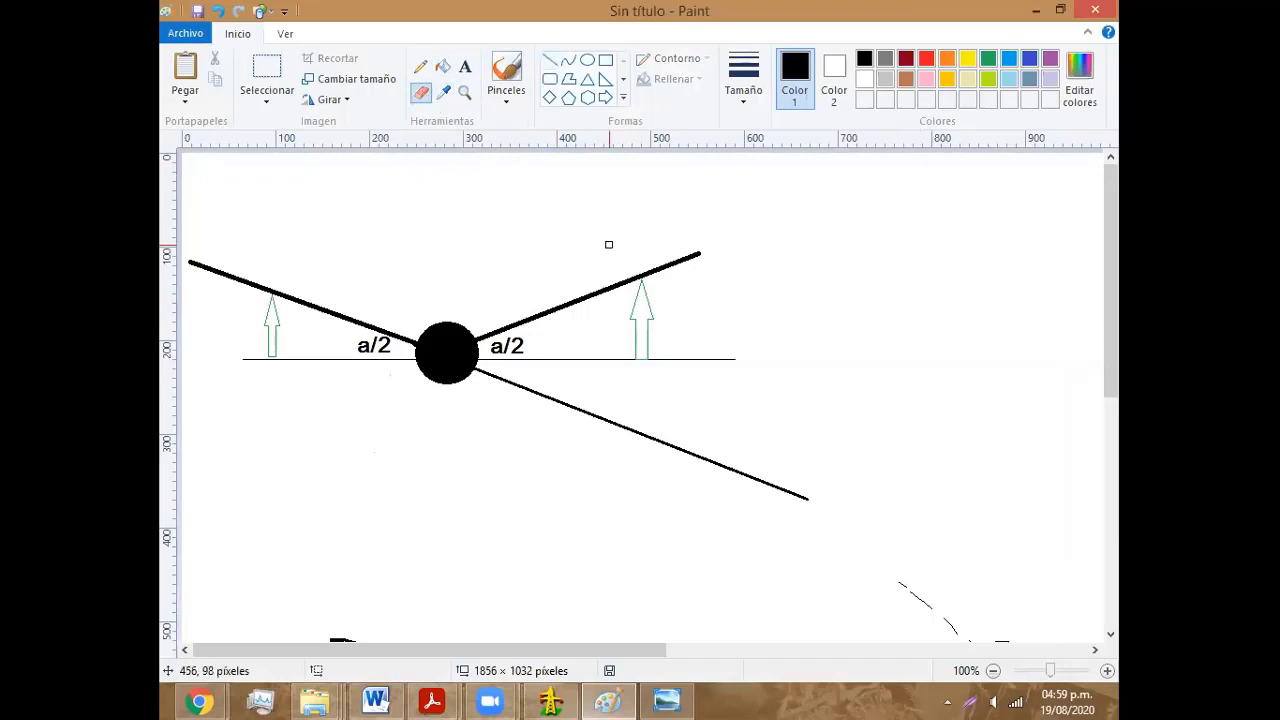
mouse_move(543, 337)
mouse_down()
mouse_move(512, 332)
mouse_move(527, 303)
mouse_move(540, 329)
mouse_move(646, 267)
mouse_move(701, 259)
mouse_up()
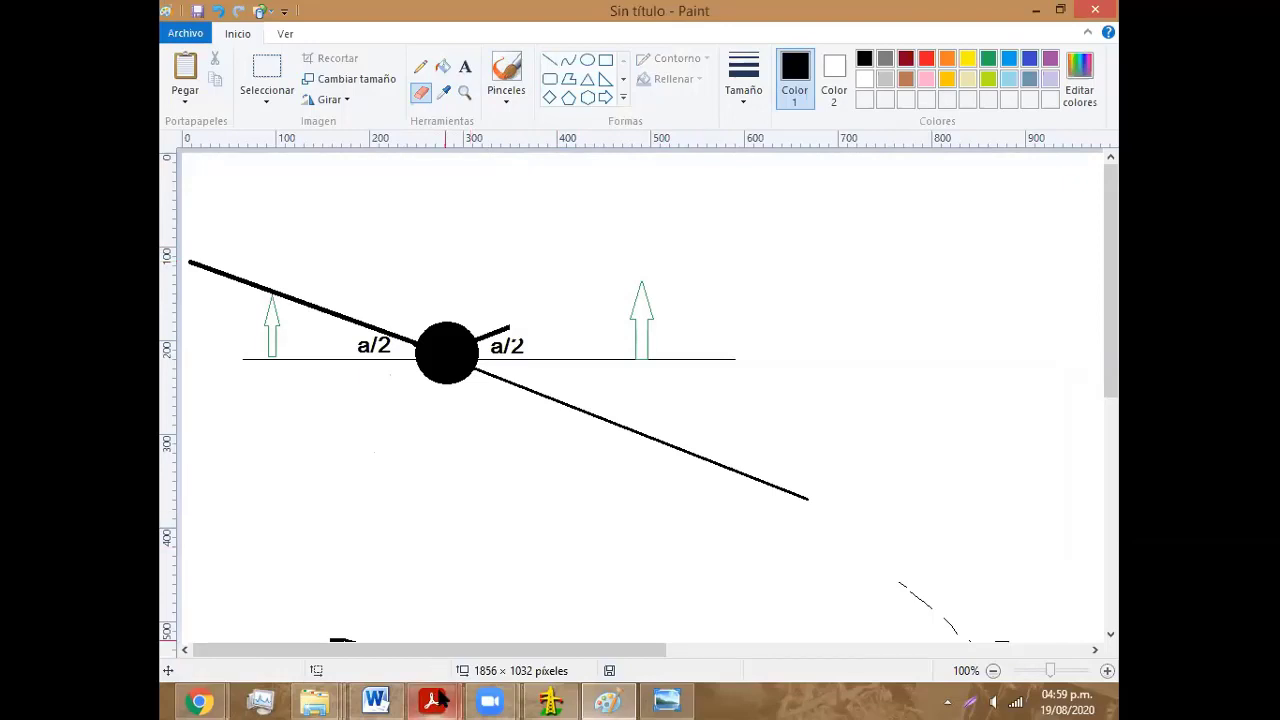
mouse_move(432, 701)
click(534, 620)
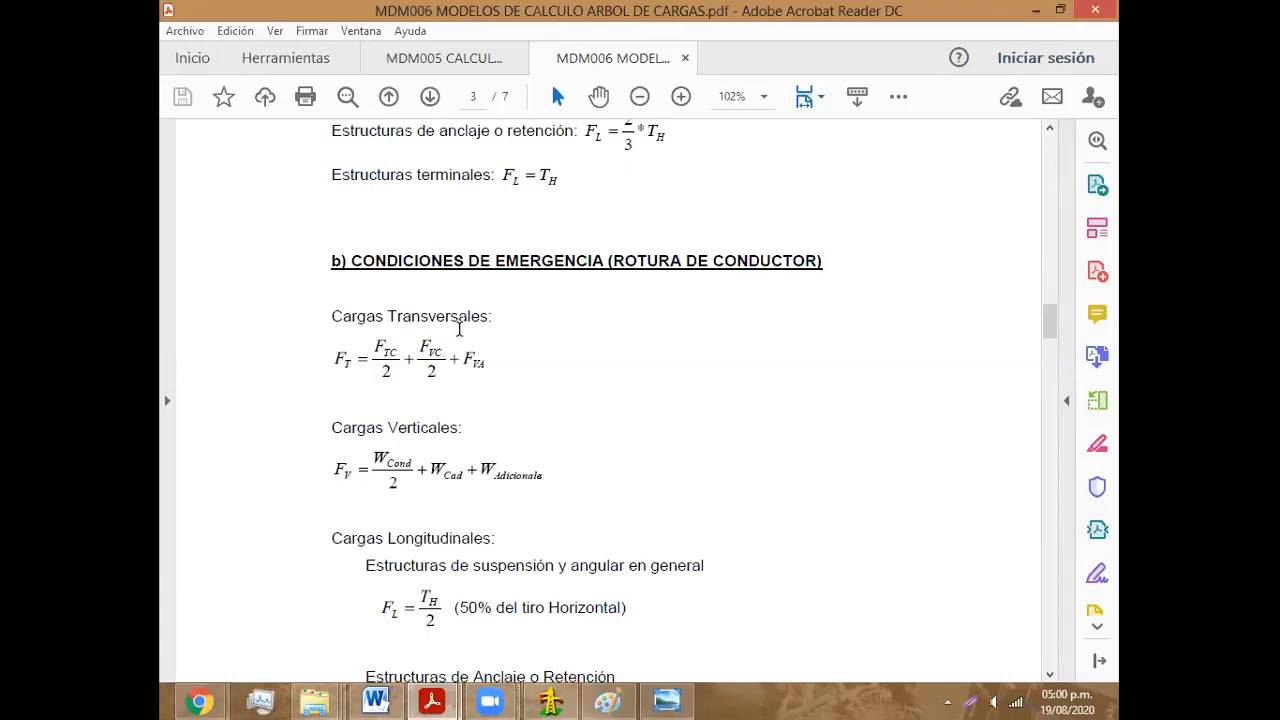
click(1033, 11)
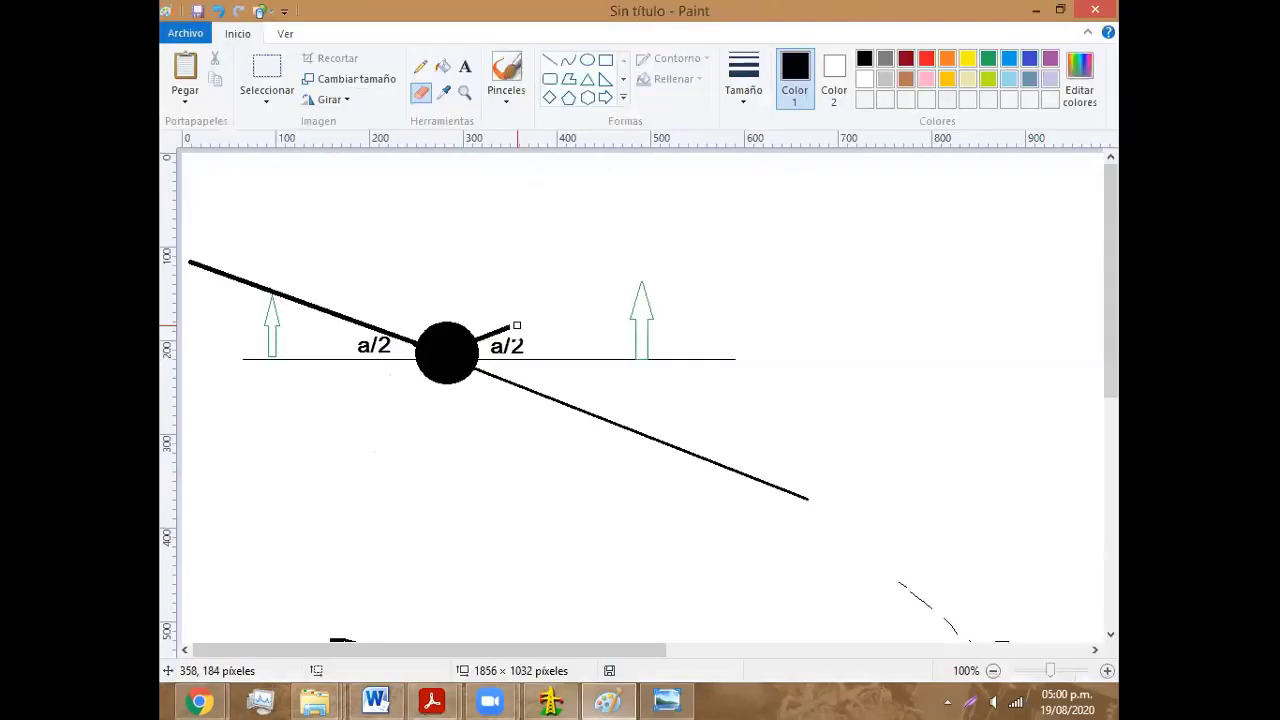
drag(516, 326, 474, 337)
drag(654, 305, 640, 293)
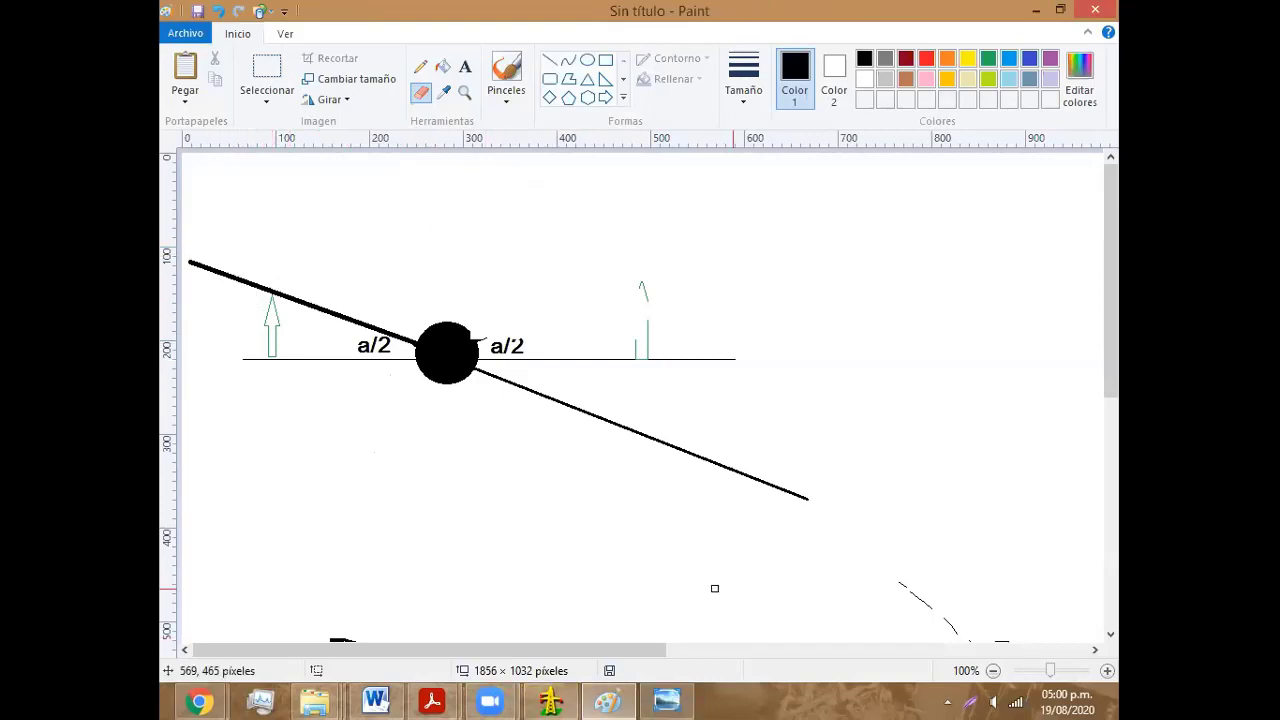
click(1035, 10)
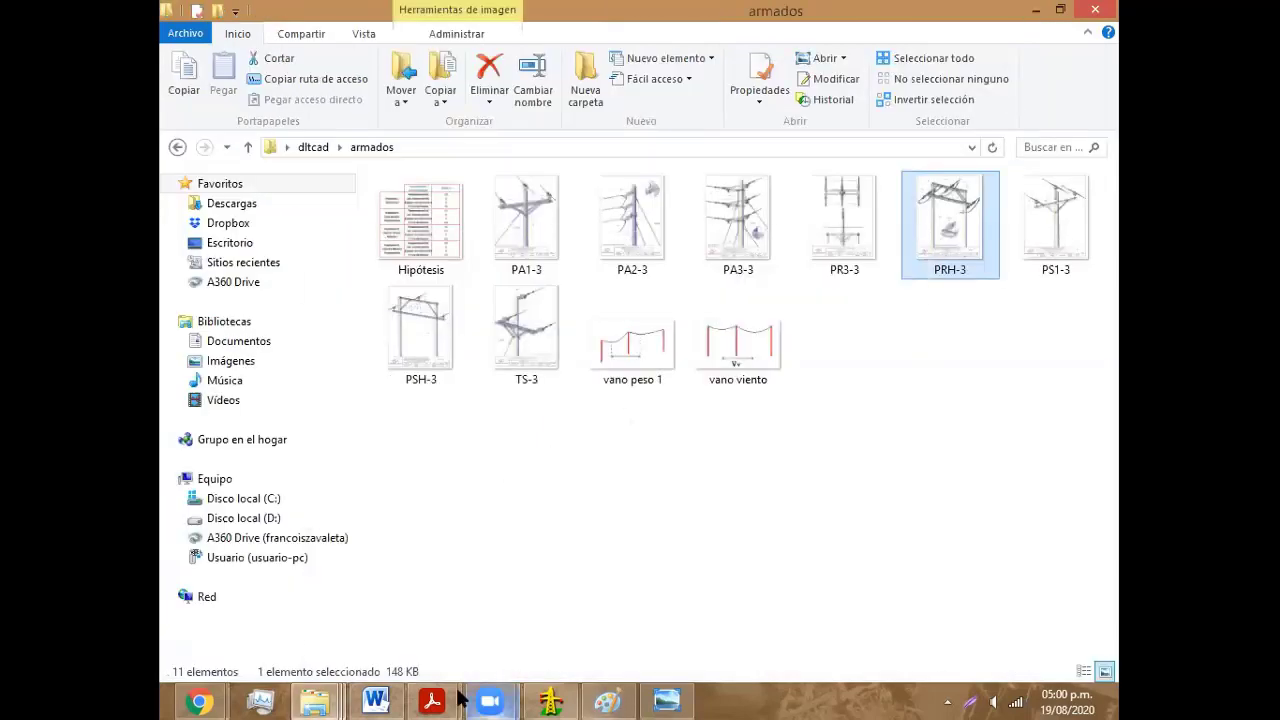
Step: Scroll down through the emergency-condition load formulas in the MDM006 load-tree PDF
mouse_move(432, 701)
click(487, 604)
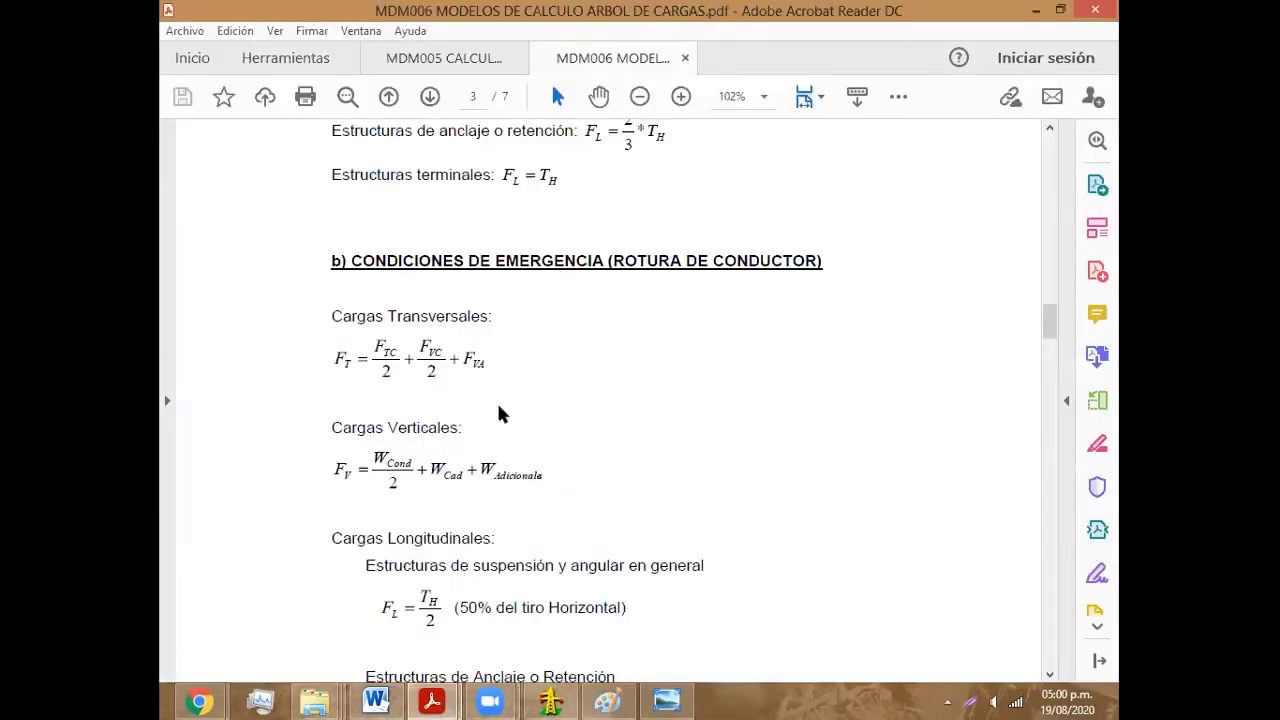
scroll(500, 395, down, 1)
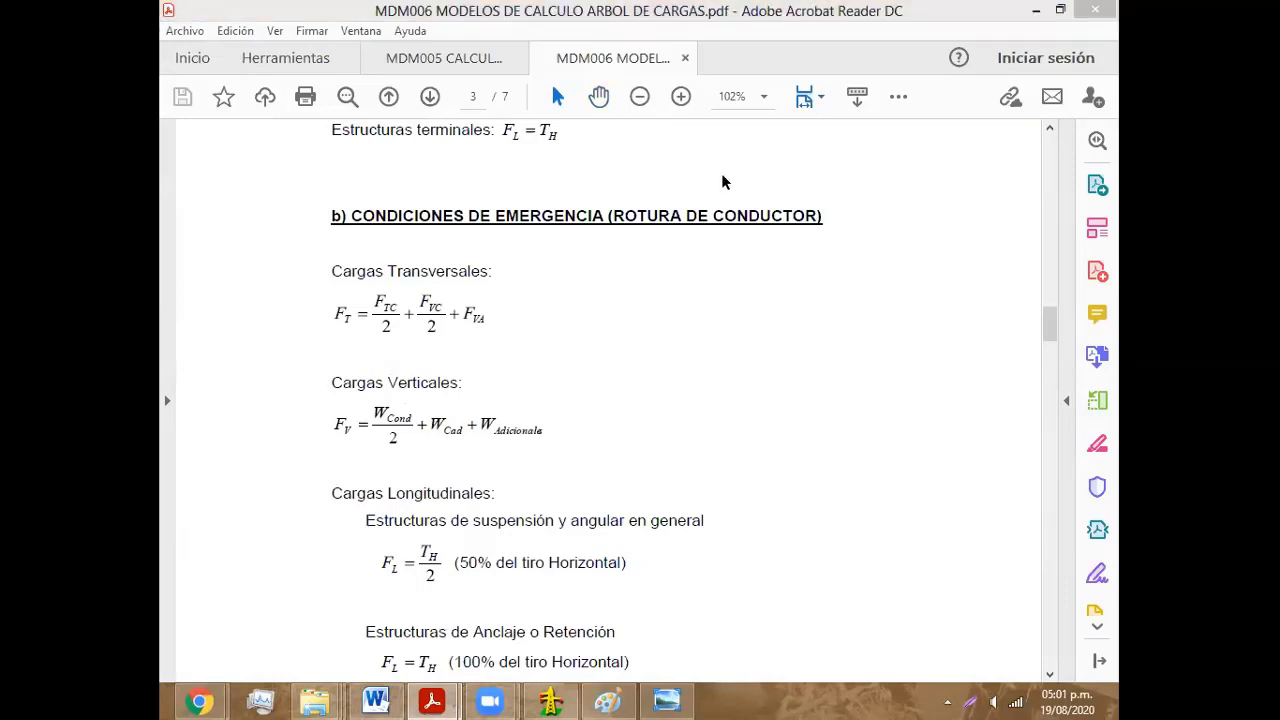
click(564, 427)
scroll(665, 409, down, 2)
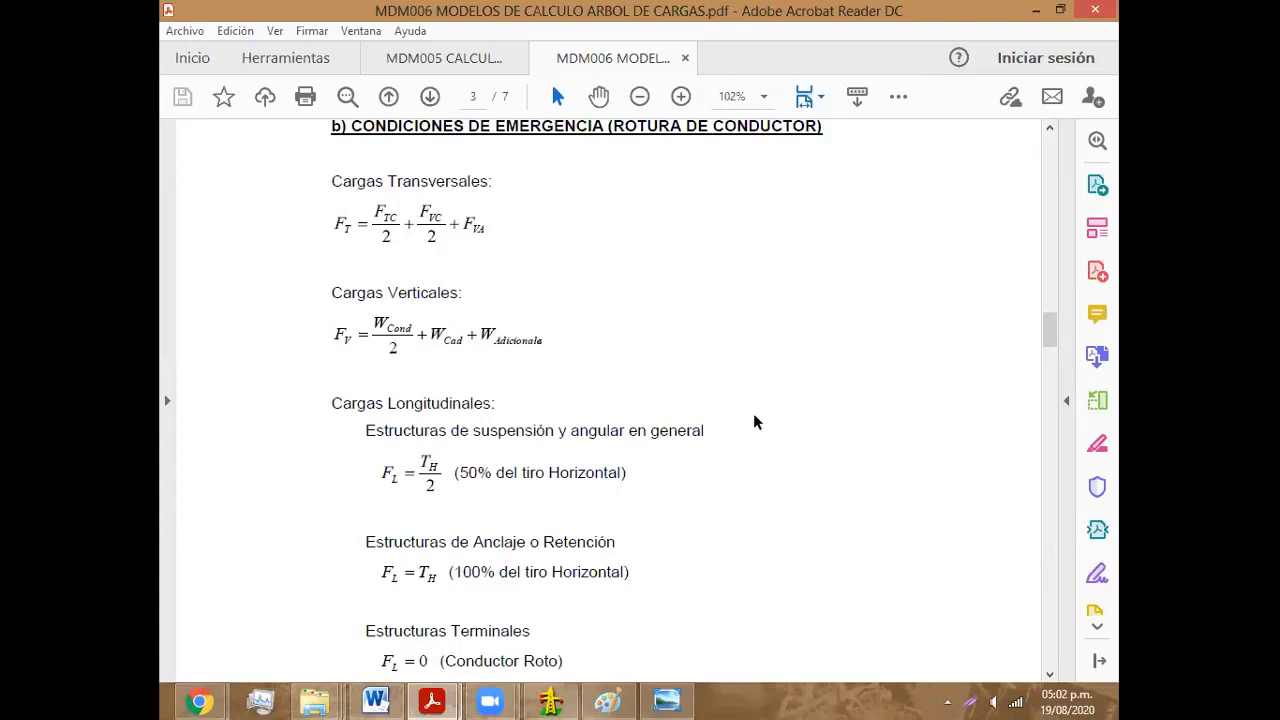
scroll(755, 418, down, 1)
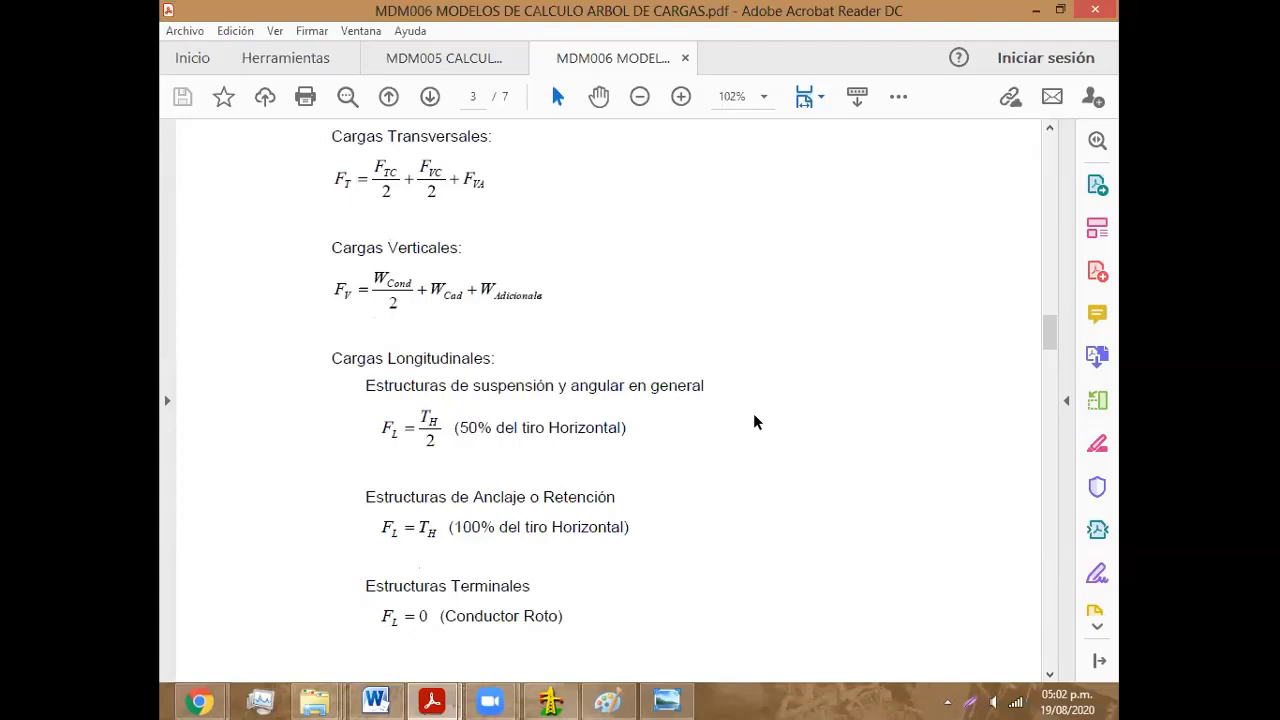
scroll(726, 469, down, 3)
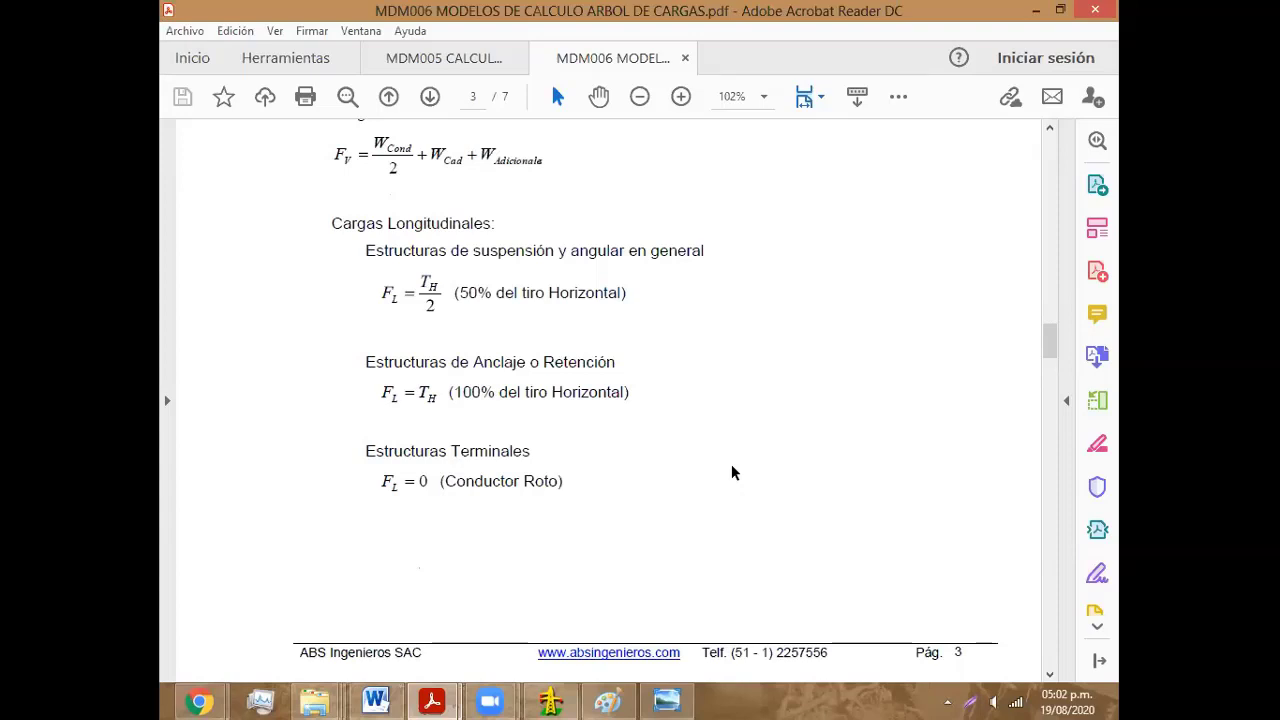
Step: Scroll back up to the vertical-load formulas on page 2 of the PDF
scroll(772, 186, up, 1)
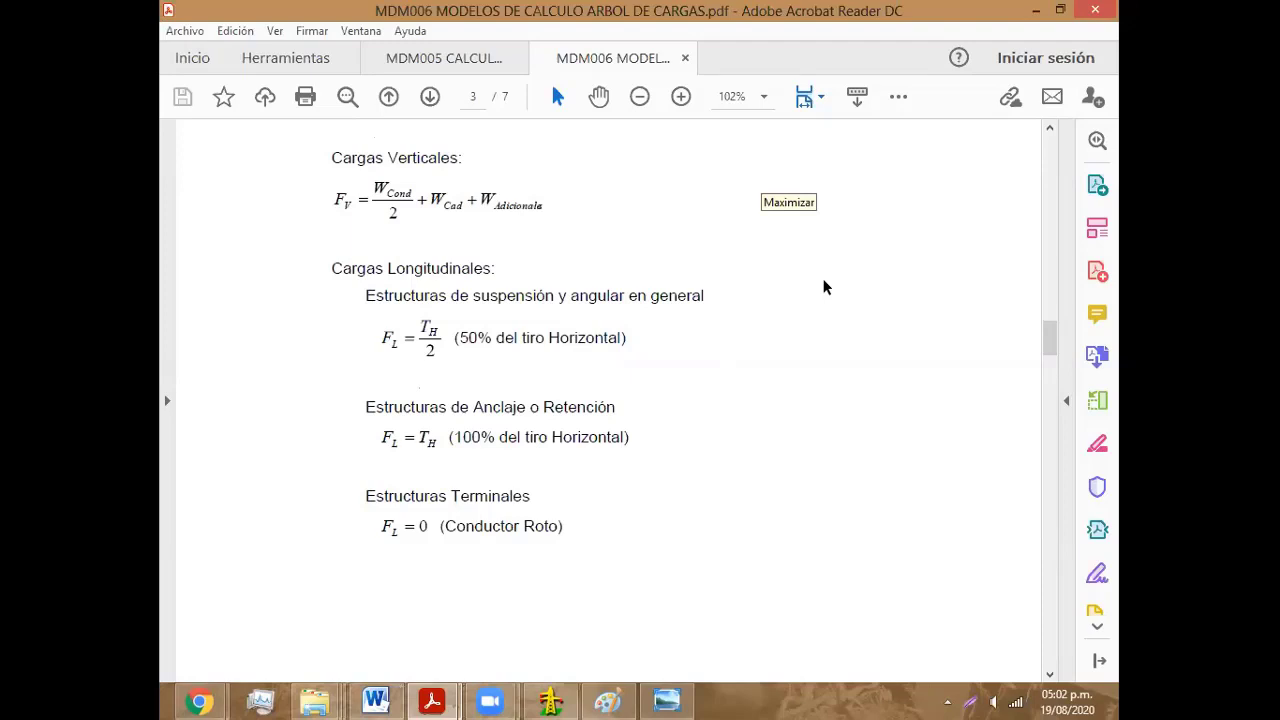
click(704, 296)
scroll(701, 300, up, 3)
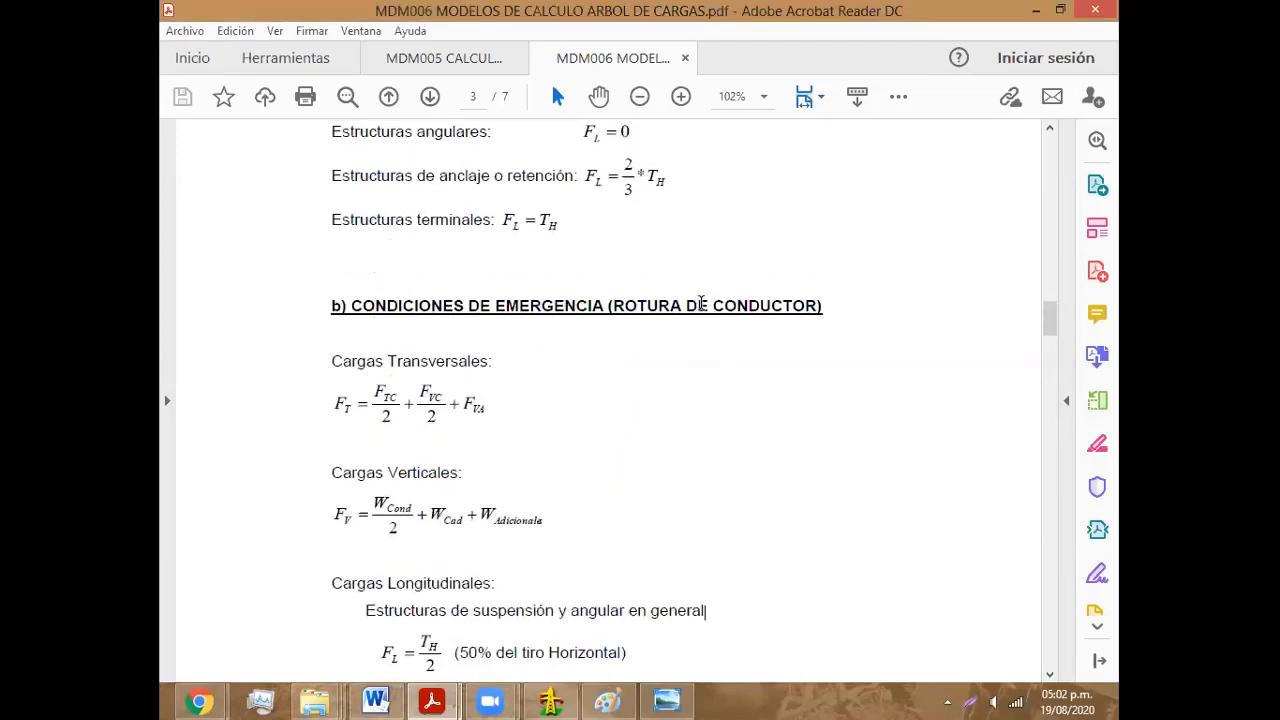
scroll(701, 302, up, 3)
scroll(701, 301, up, 3)
scroll(714, 323, up, 2)
scroll(722, 337, up, 2)
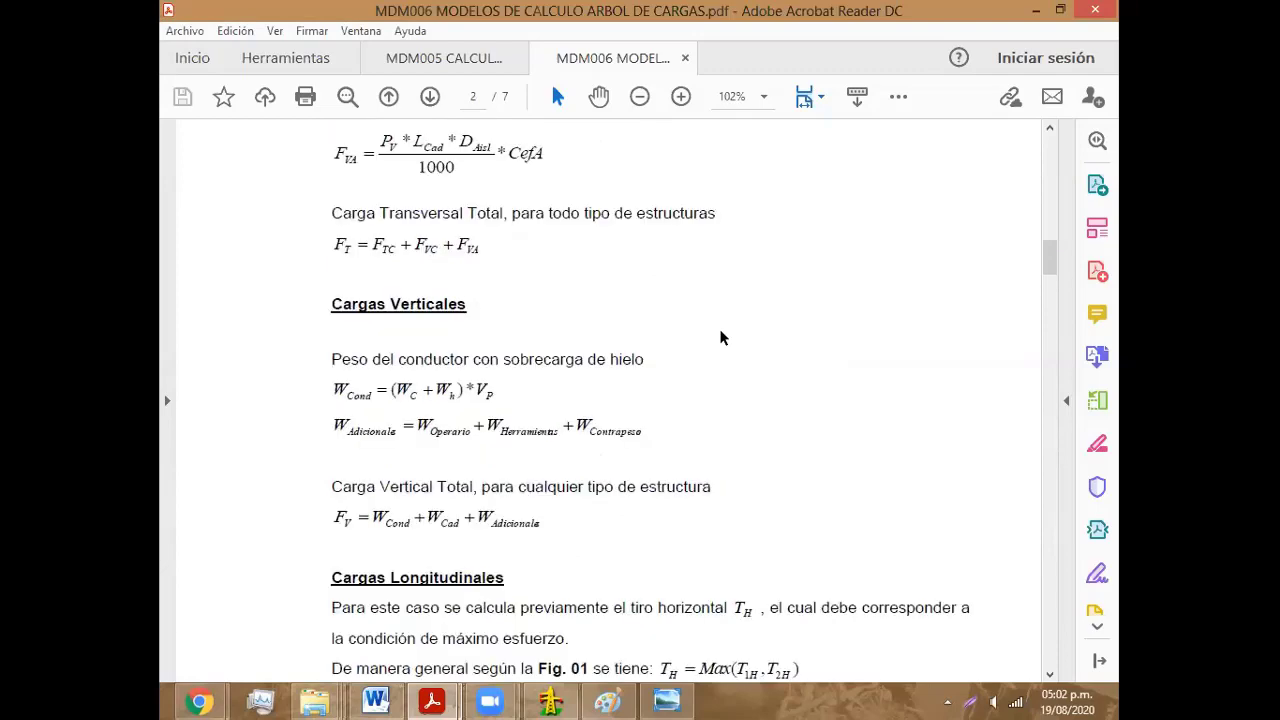
Step: Return to the DLT-CAD project and show the Diseño Vista Perfil terrain profile
click(550, 700)
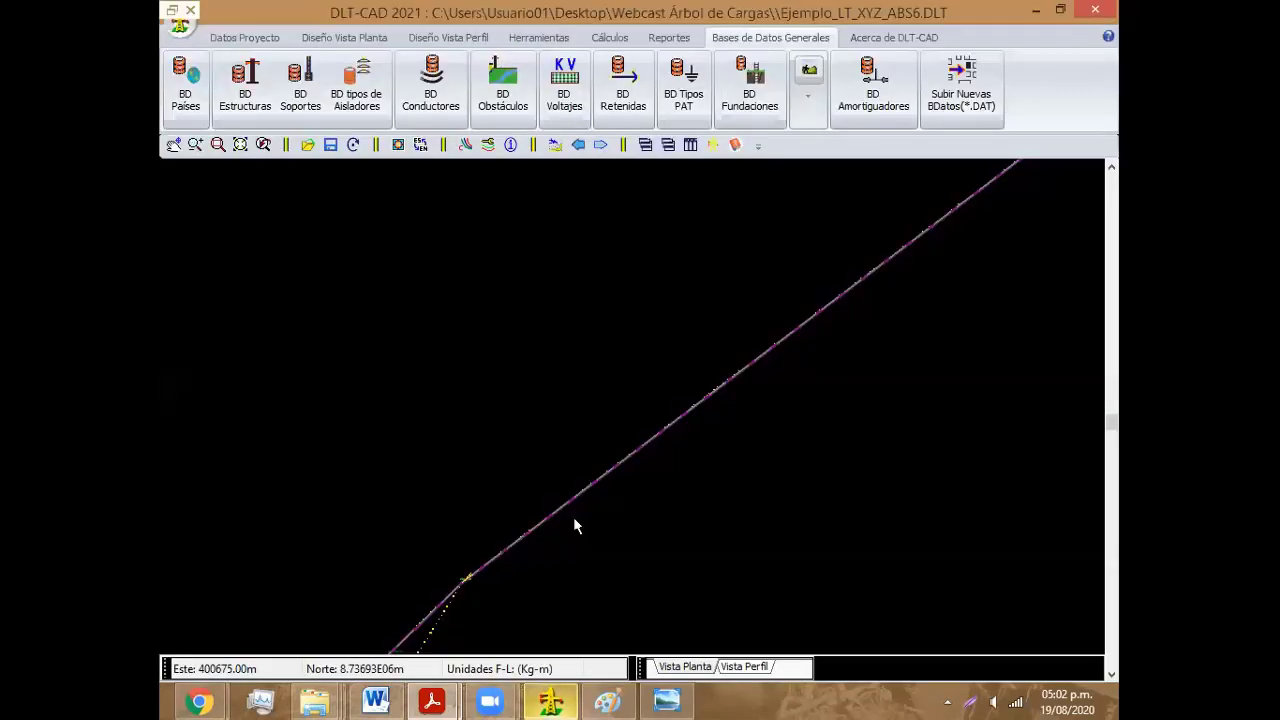
click(440, 40)
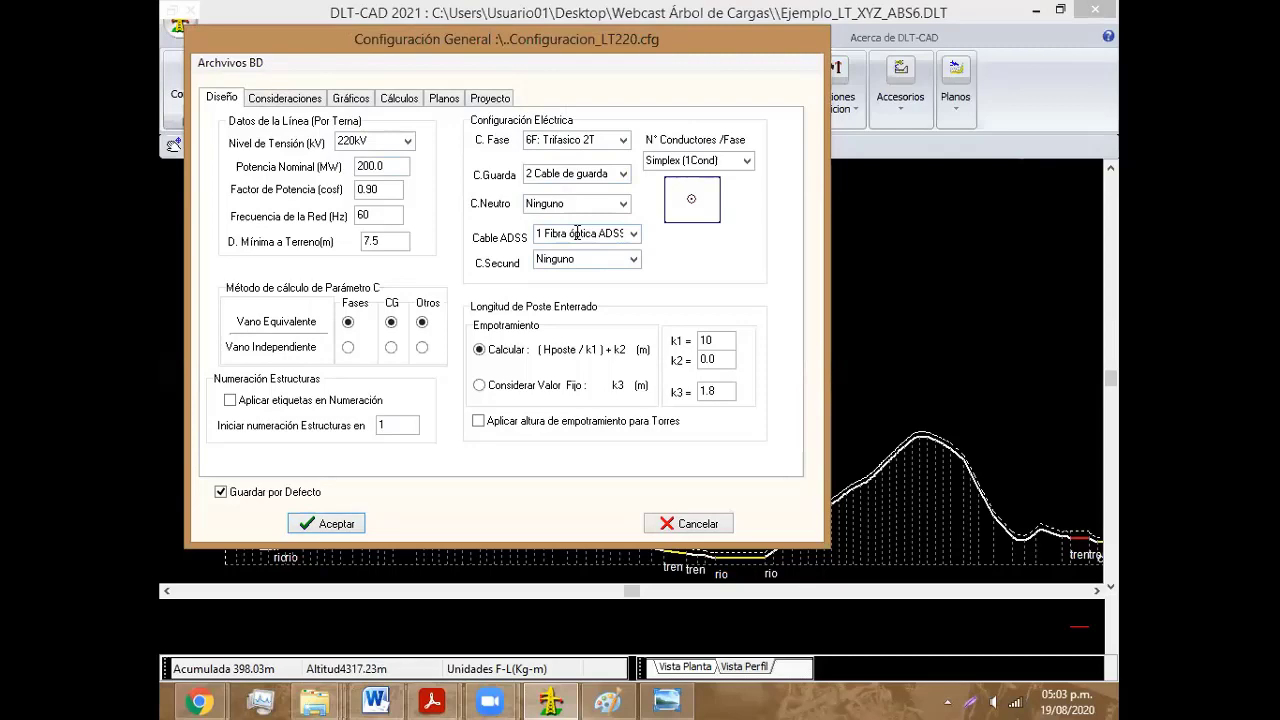
Step: Accept the Configuracion_LT220.cfg general configuration to reach the Hipotesis_DGE.DAT conditions table
click(330, 523)
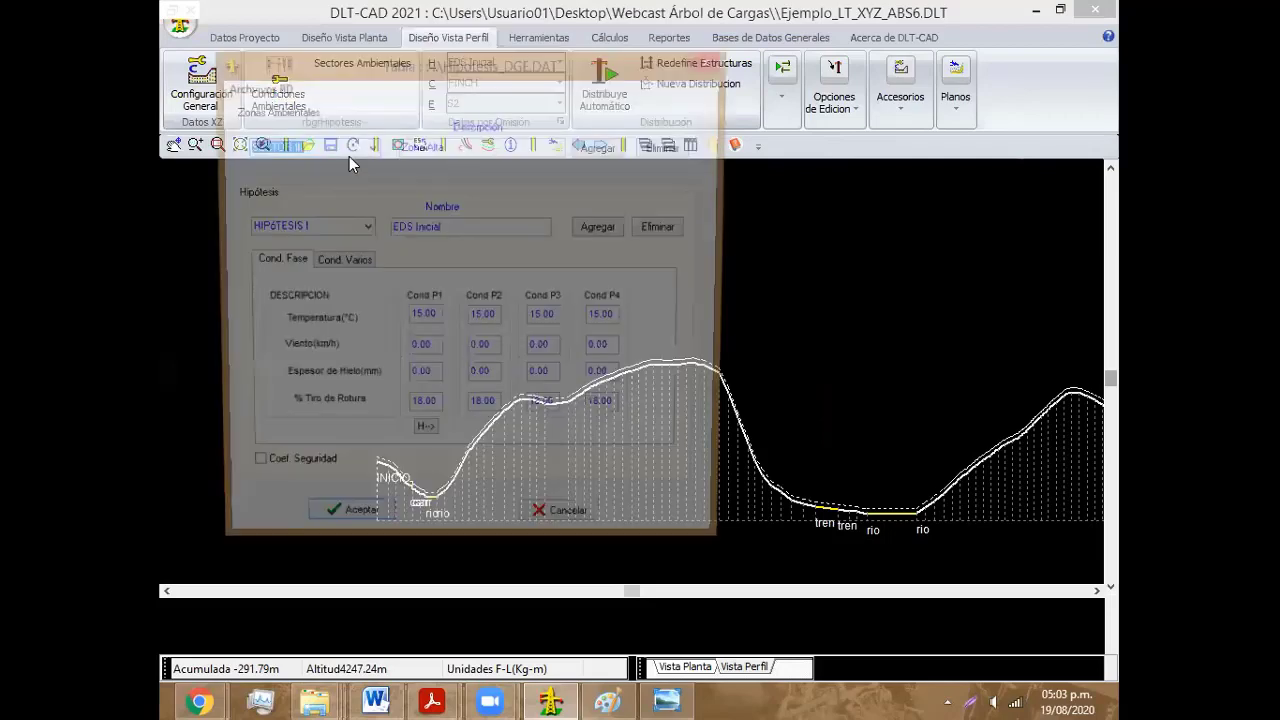
Step: Check the HIPÓTESIS III Máx. Viento and HIPÓTESIS II Temp. Mínima values, then close the table
click(366, 229)
click(355, 272)
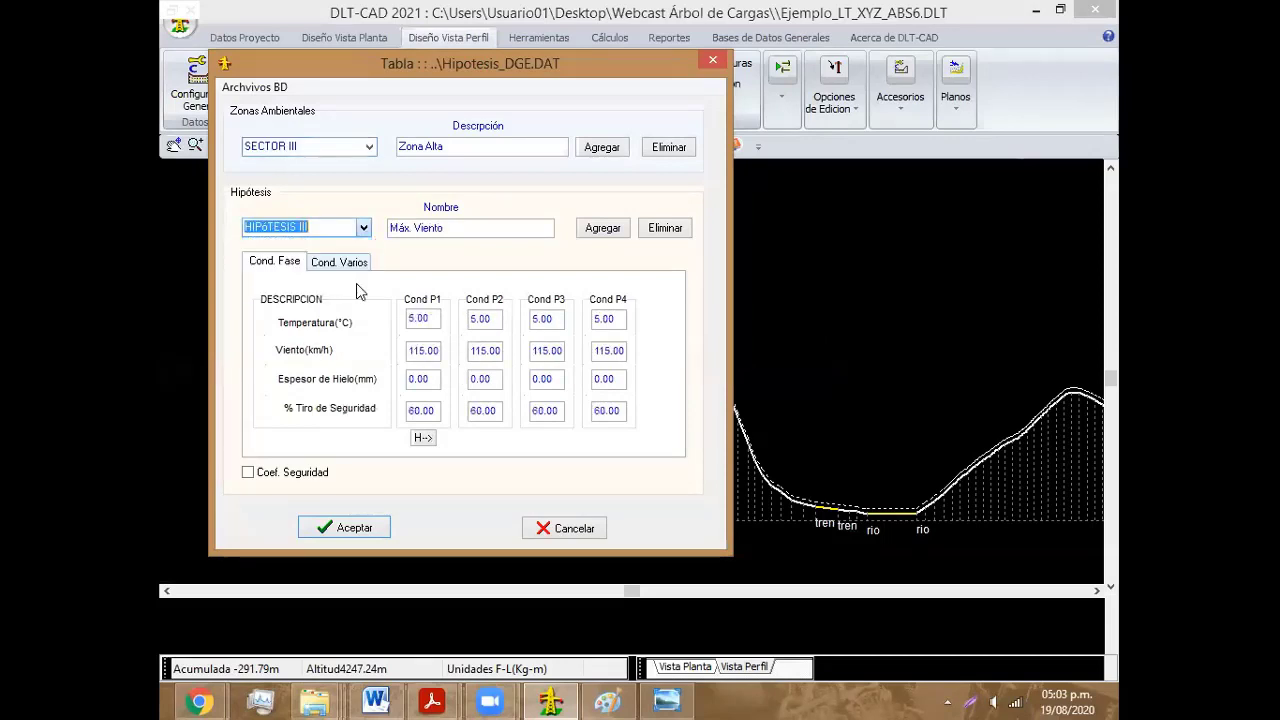
click(366, 229)
click(326, 251)
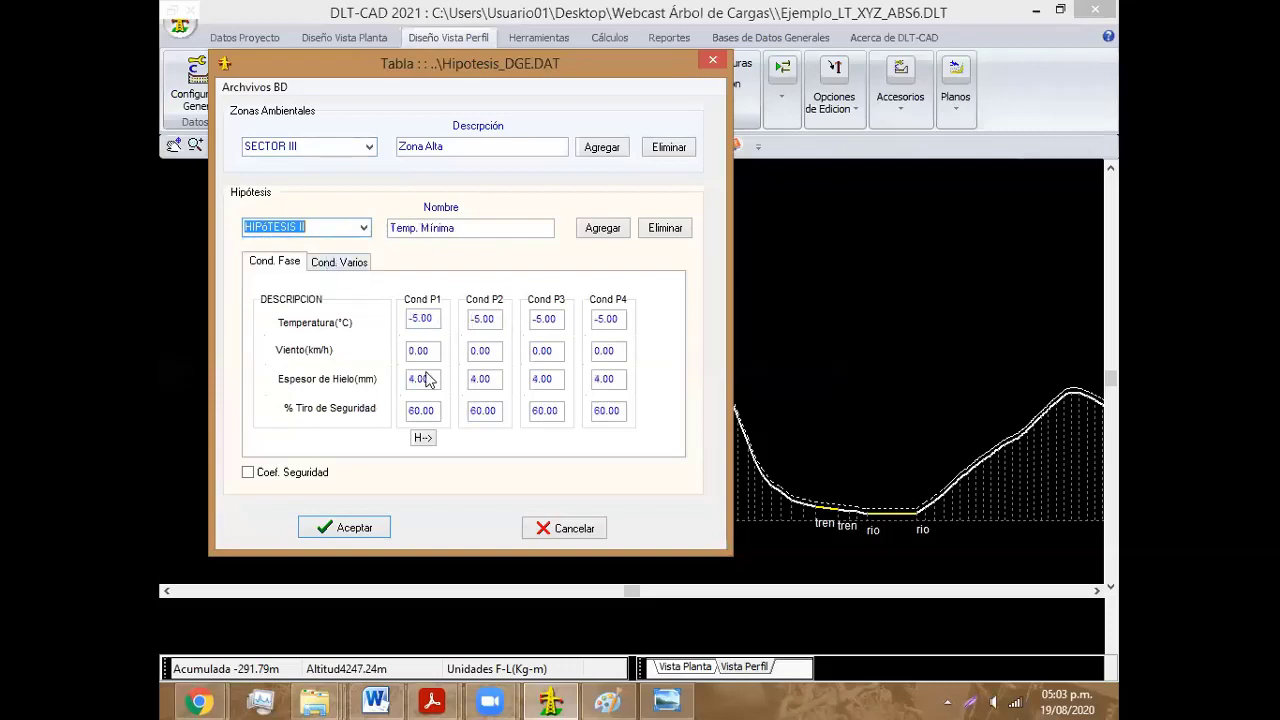
click(388, 527)
key(Return)
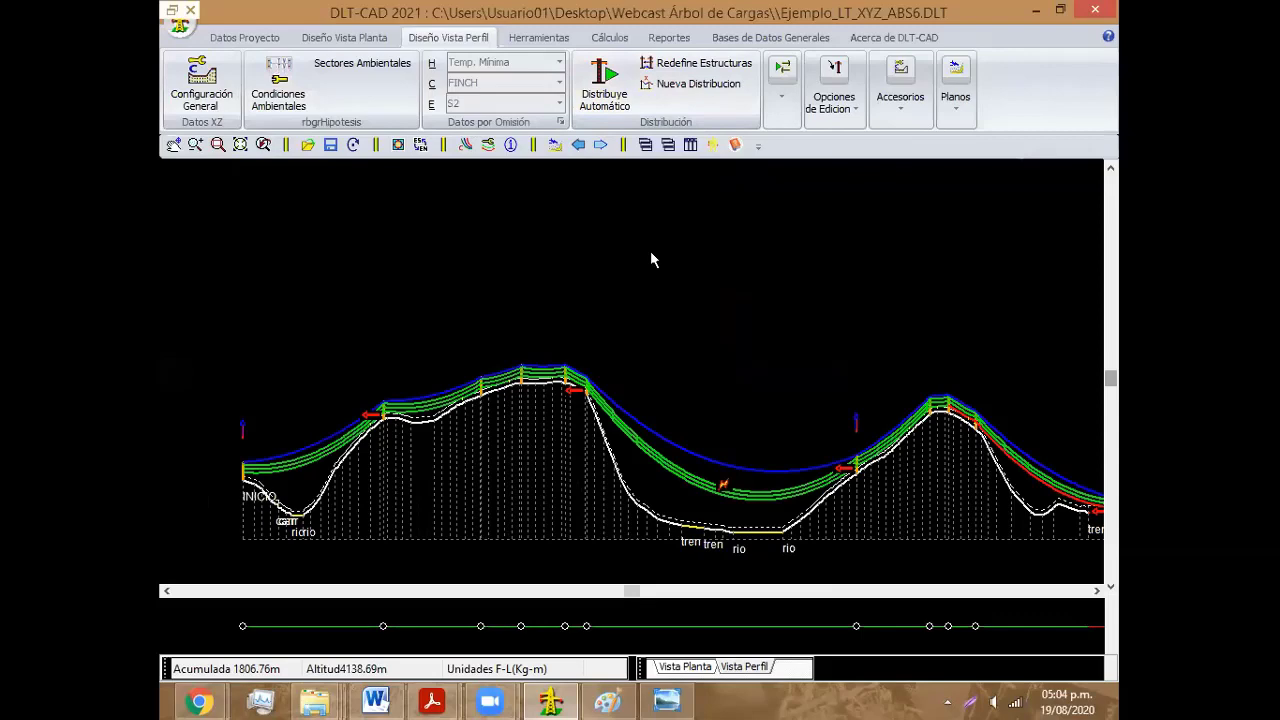
Step: Run an automatic structure distribution with automatic anchor structures enabled
click(713, 146)
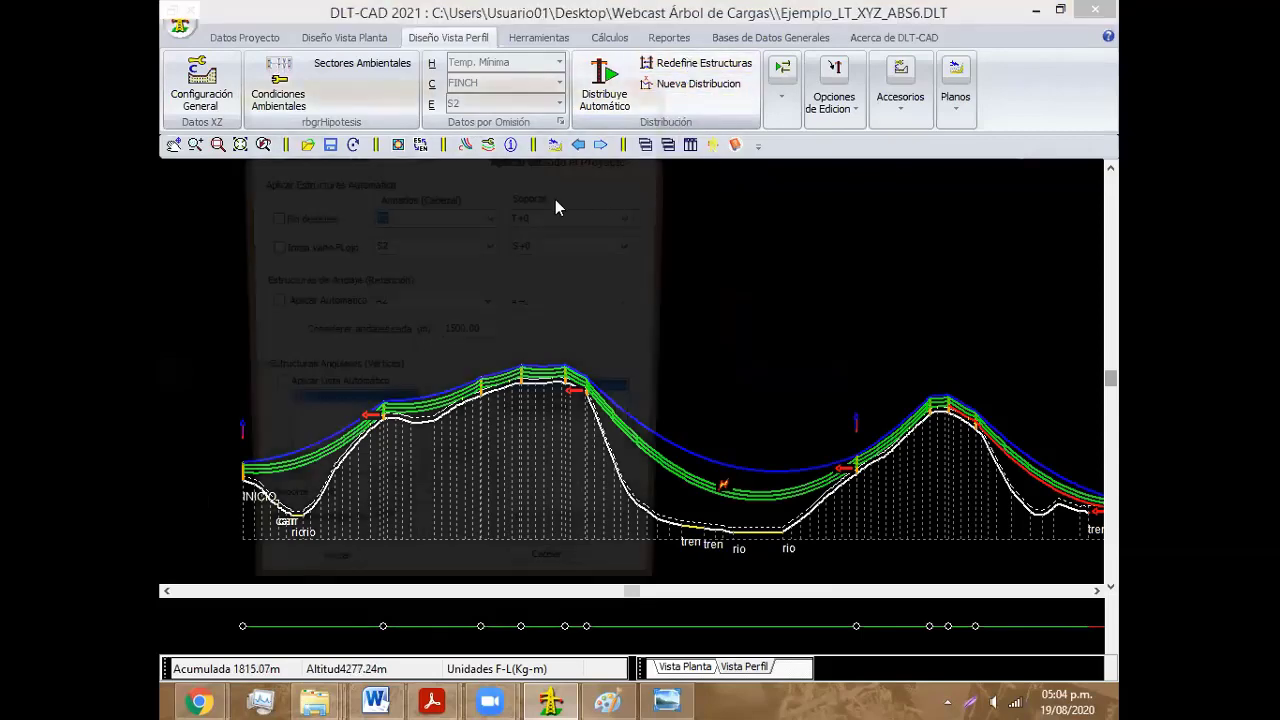
click(279, 304)
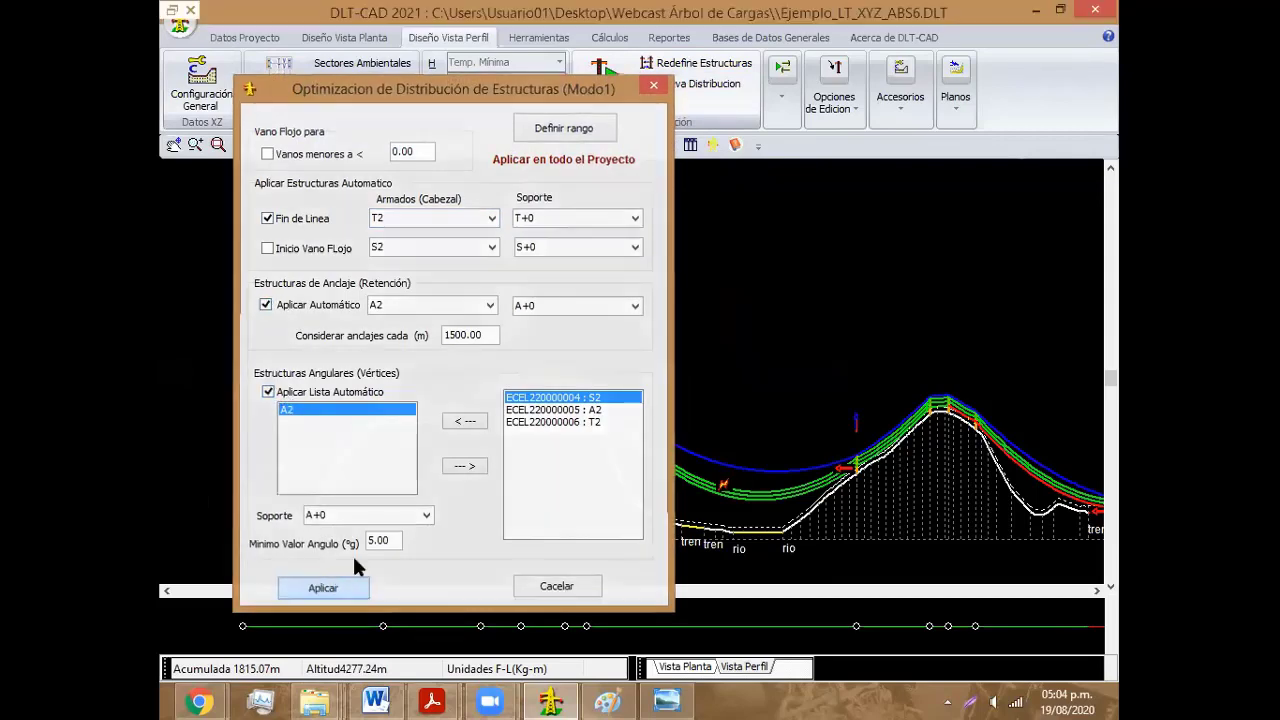
click(350, 586)
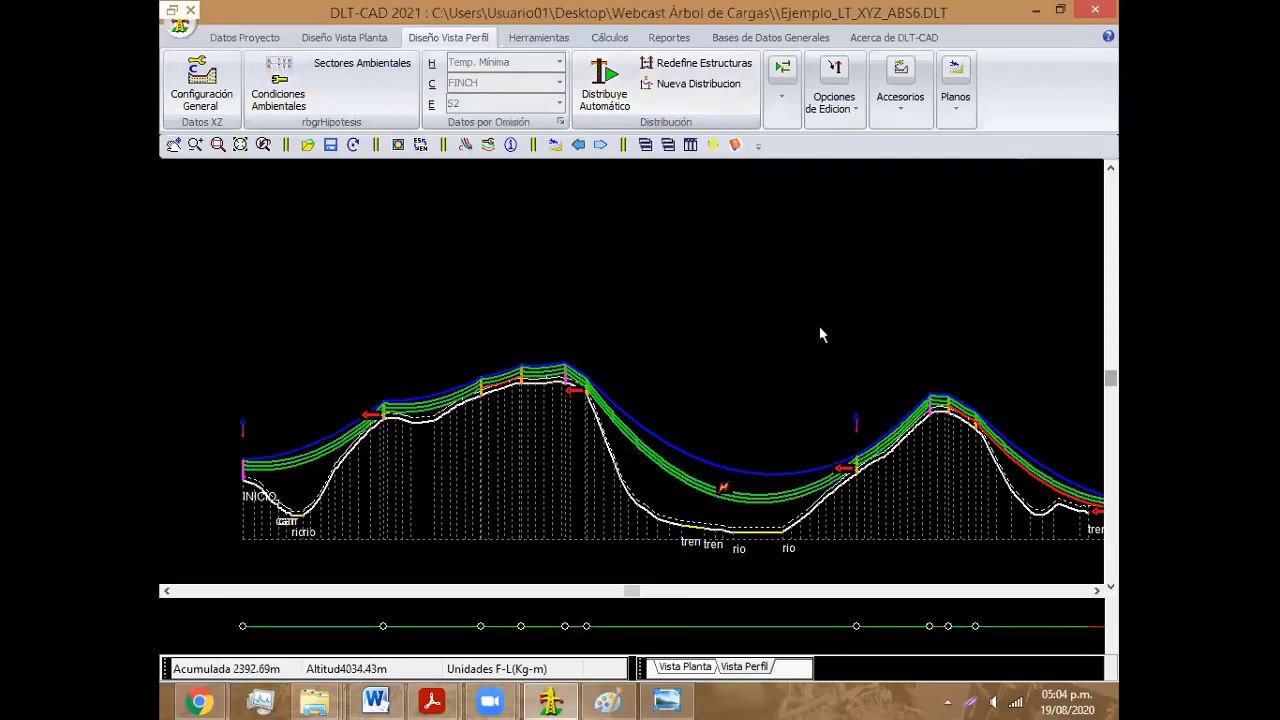
middle_drag(820, 334, 405, 350)
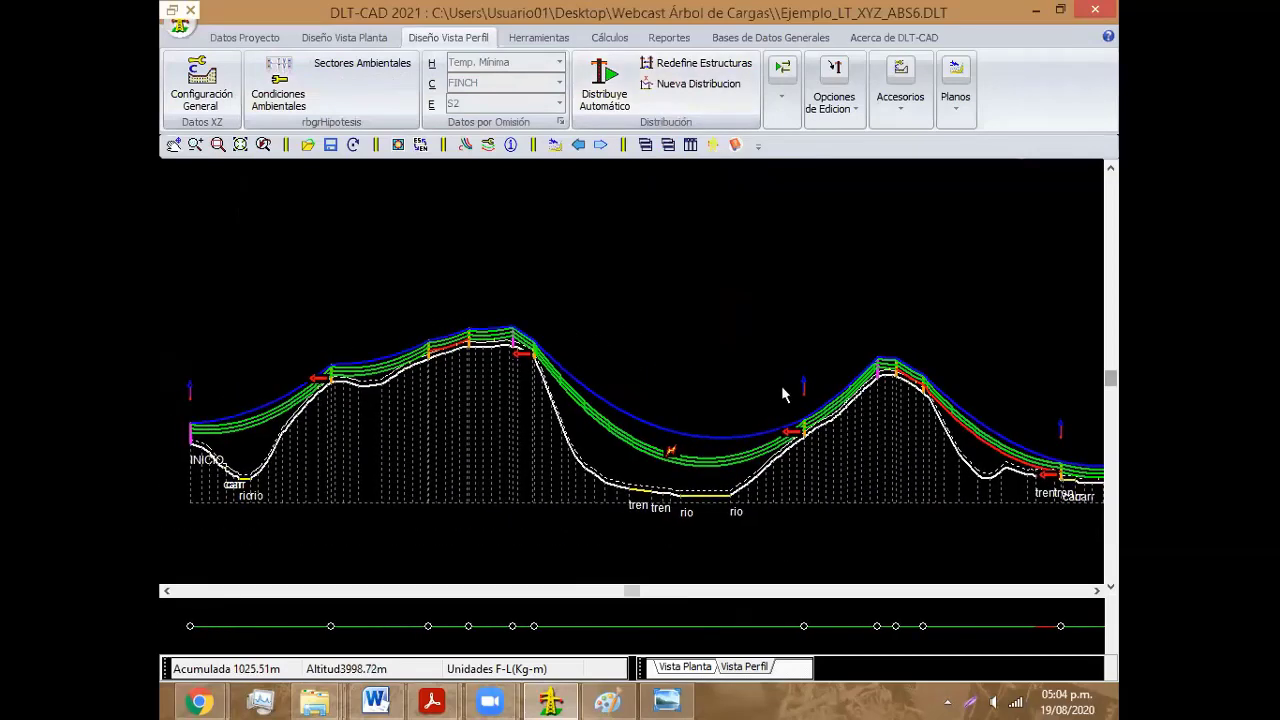
scroll(682, 318, up, 3)
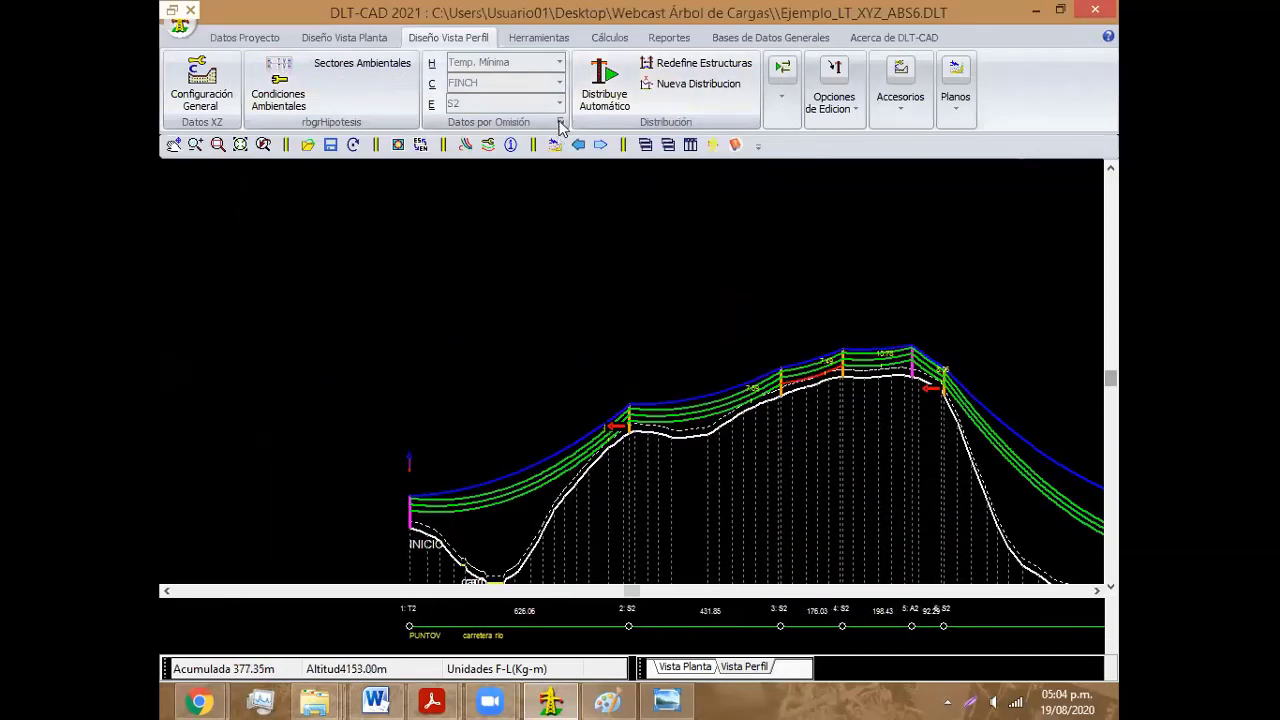
Step: Clear the existing structure distribution to start a new one
click(604, 85)
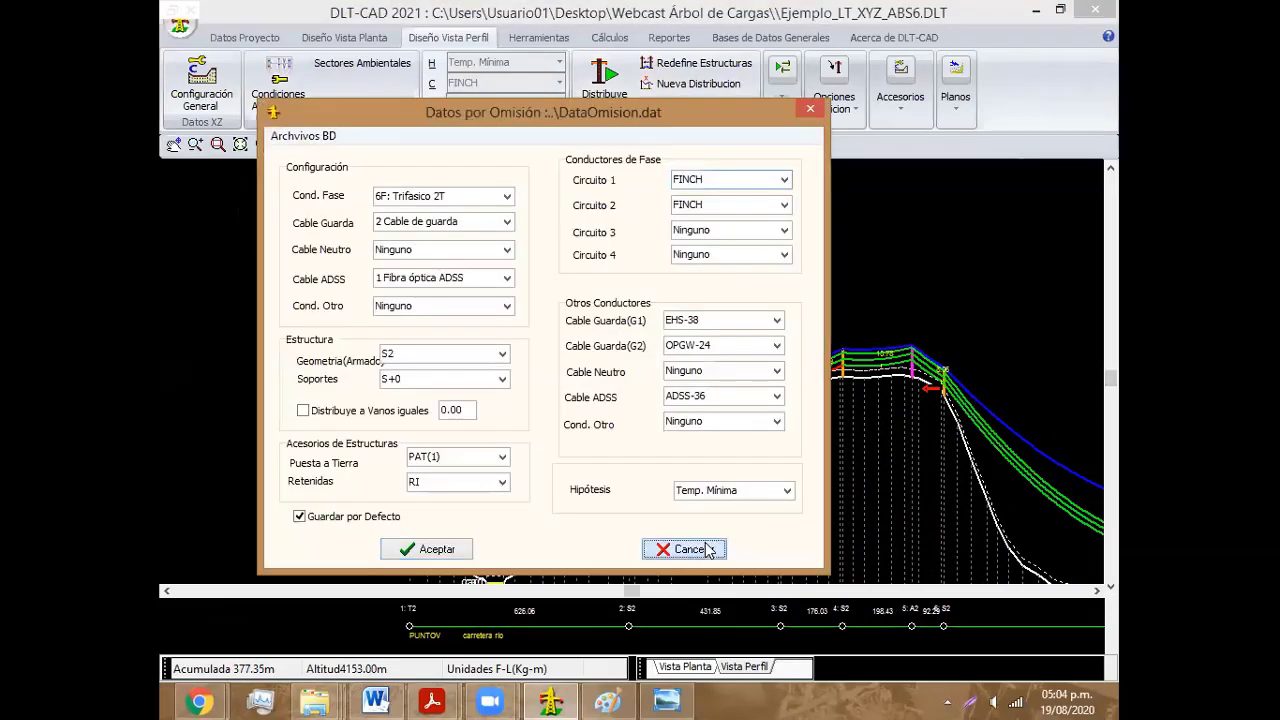
click(684, 546)
click(684, 86)
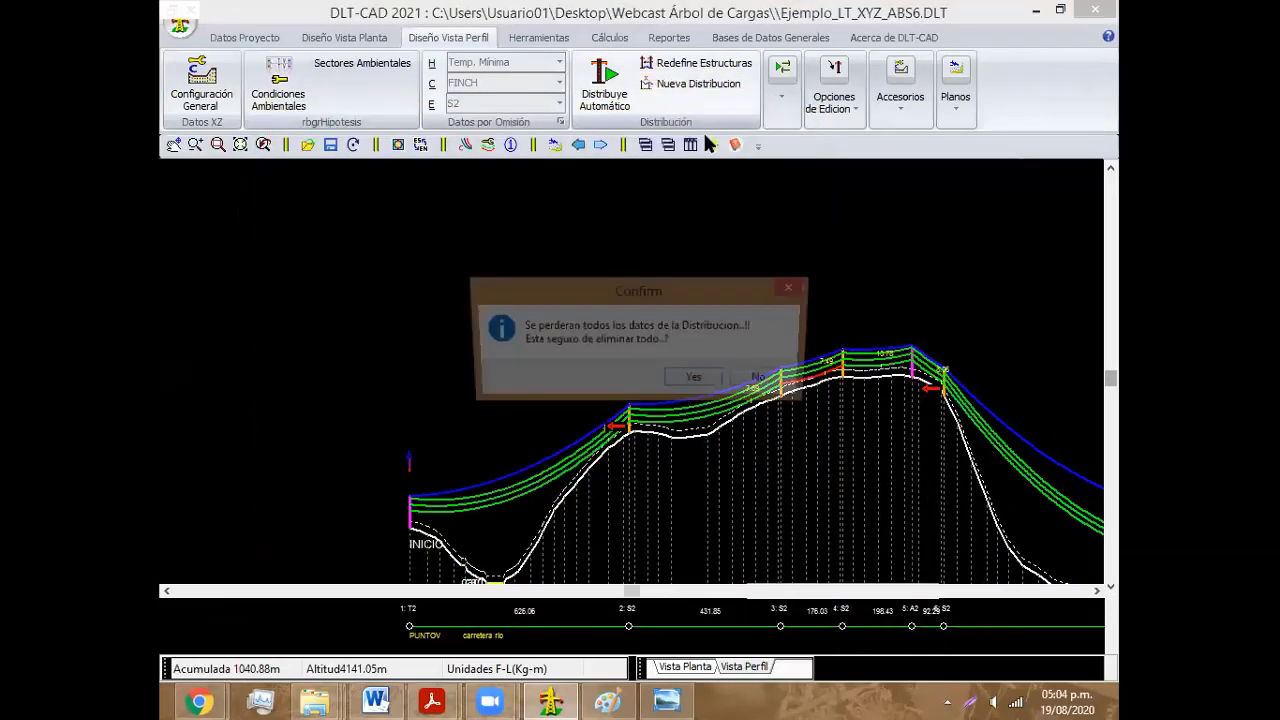
click(702, 378)
Step: Set Máx. Temperatura as the default hypothesis and redraw structures and conductors
click(559, 121)
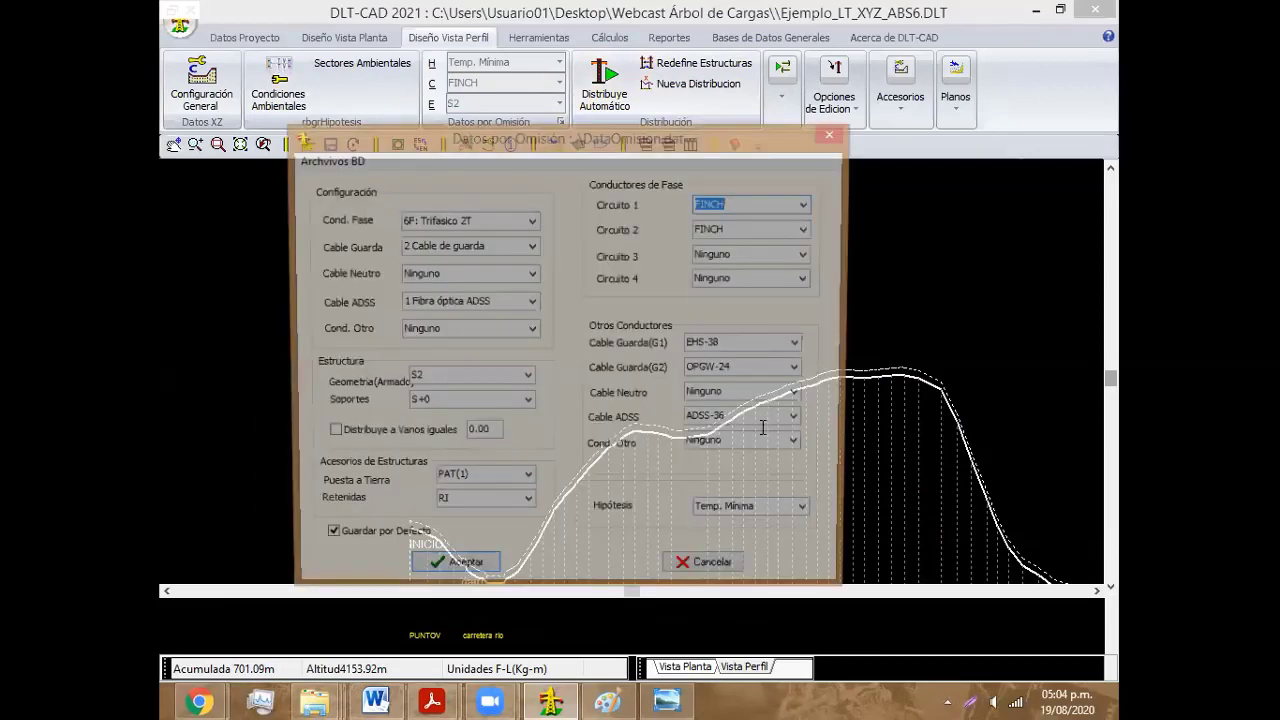
click(802, 520)
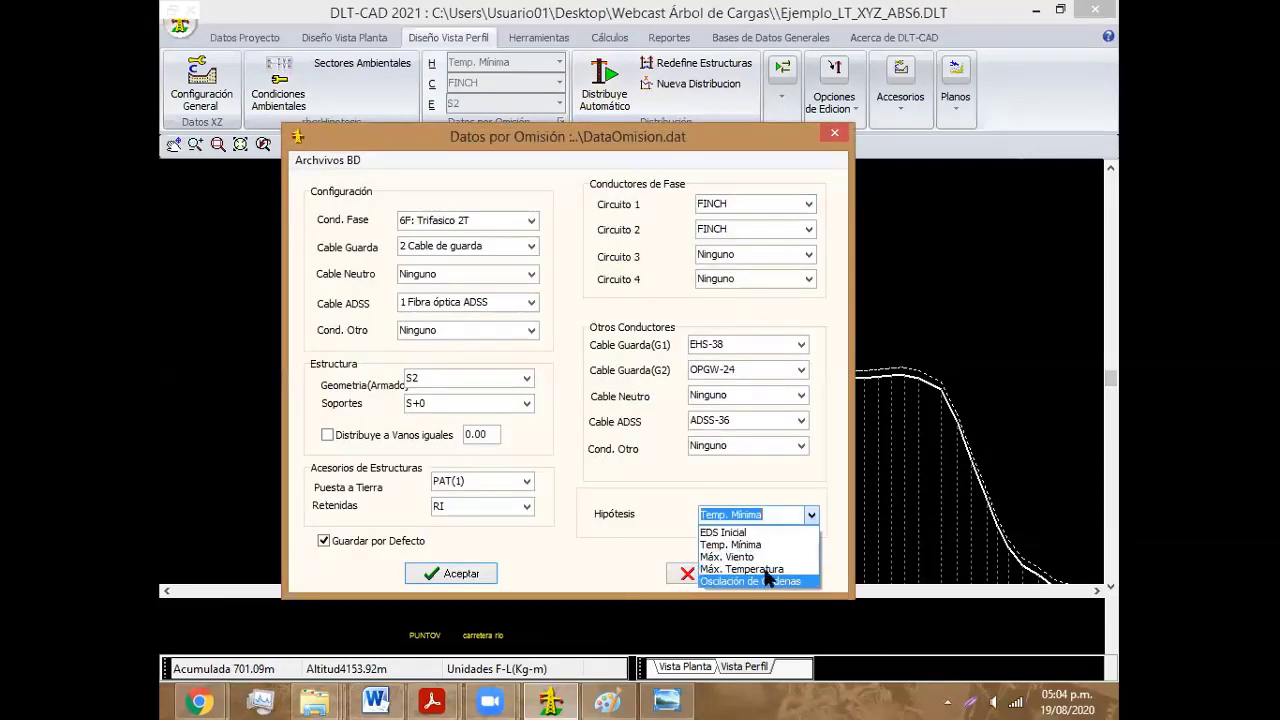
click(765, 580)
click(465, 573)
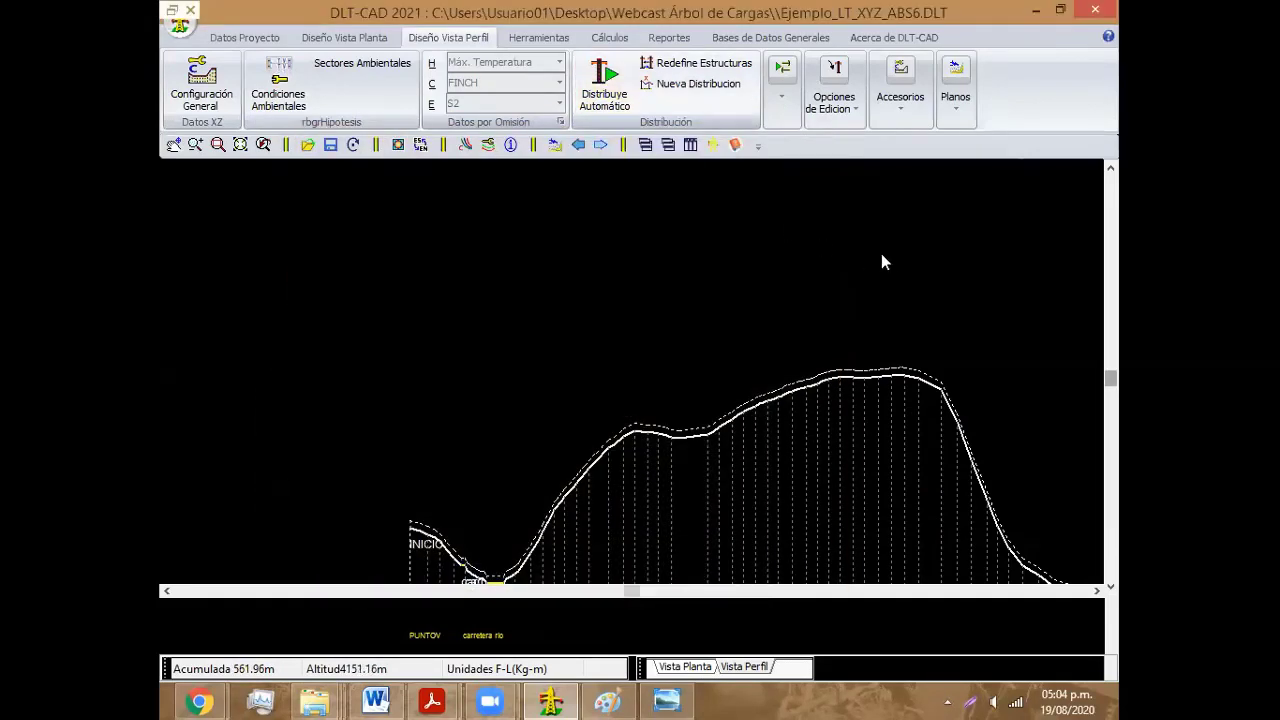
click(706, 66)
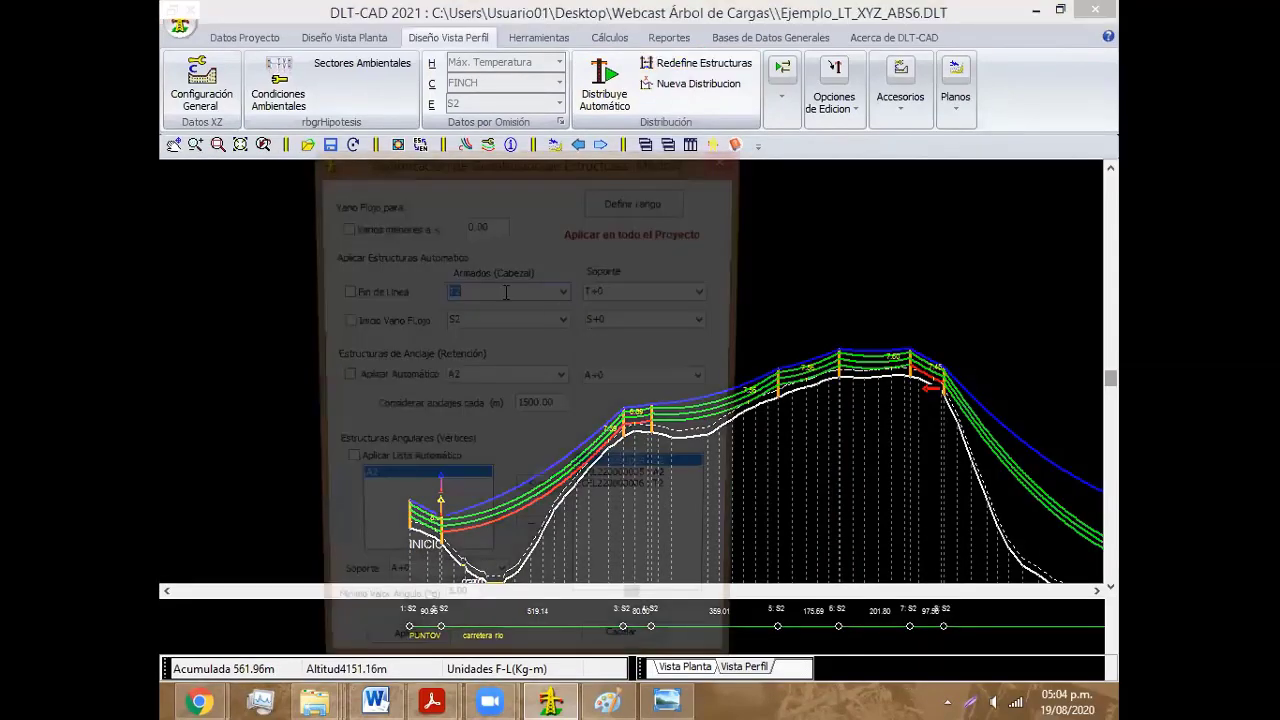
Step: Apply the optimisation with Fin de Línea, Aplicar Automático and Aplicar Lista Automático ticked
click(371, 293)
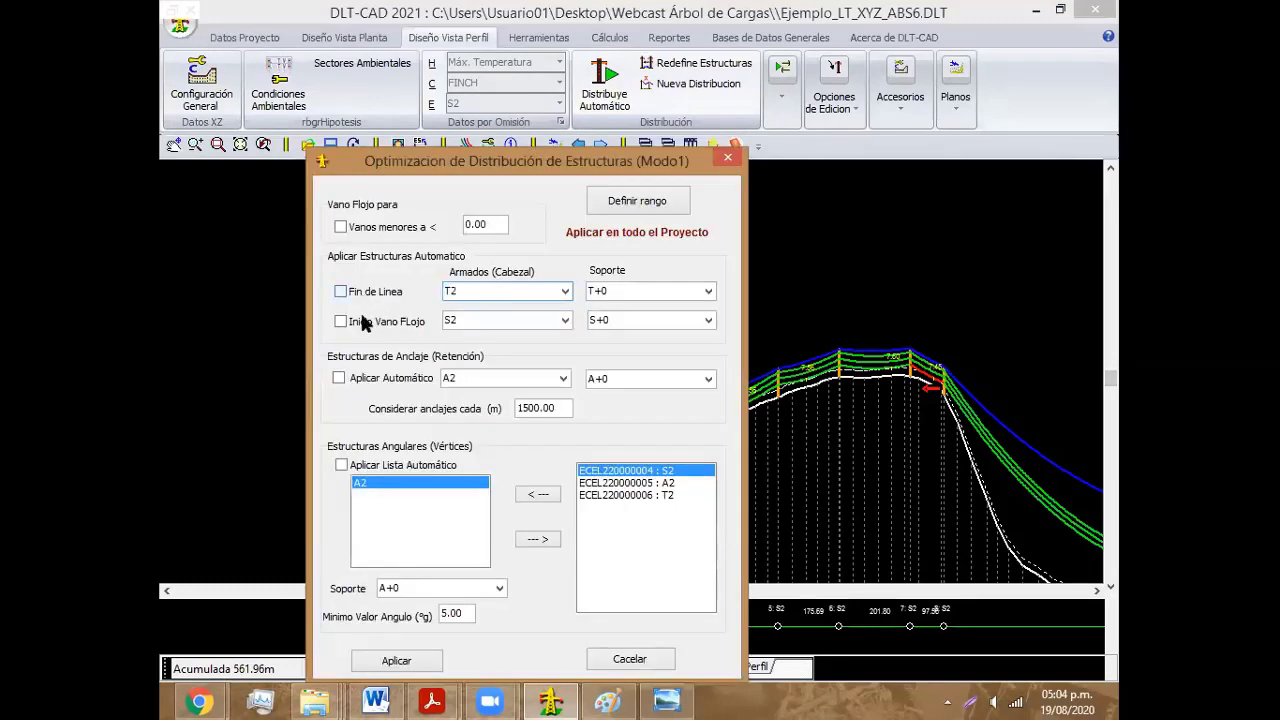
click(345, 378)
click(348, 465)
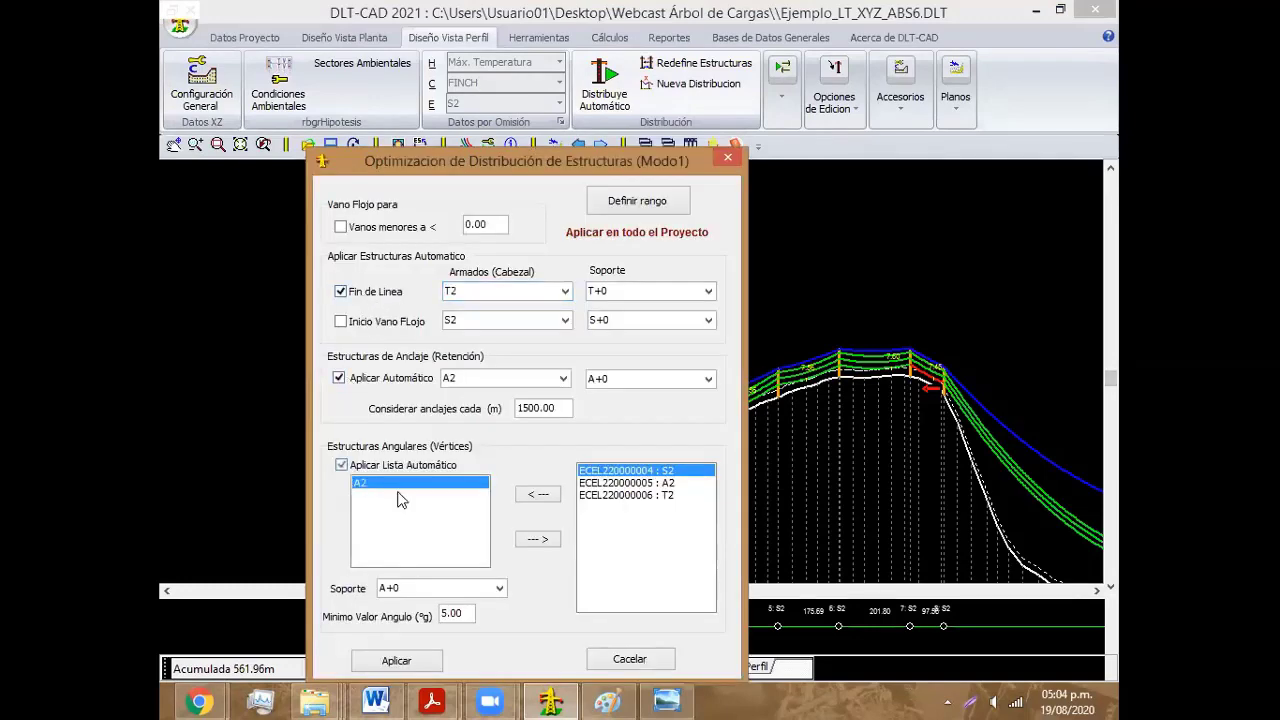
click(398, 664)
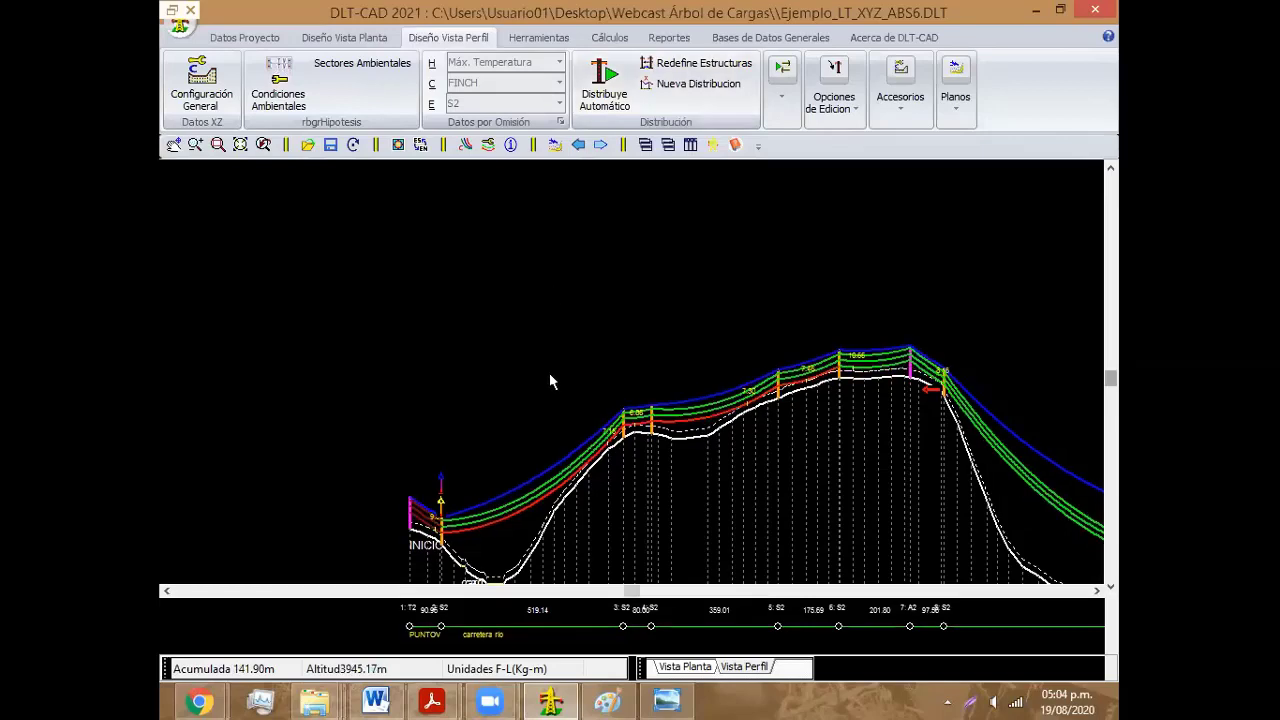
Step: Delete the extra structure near INICIO, leaving a 510.10 m first span
right_click(550, 380)
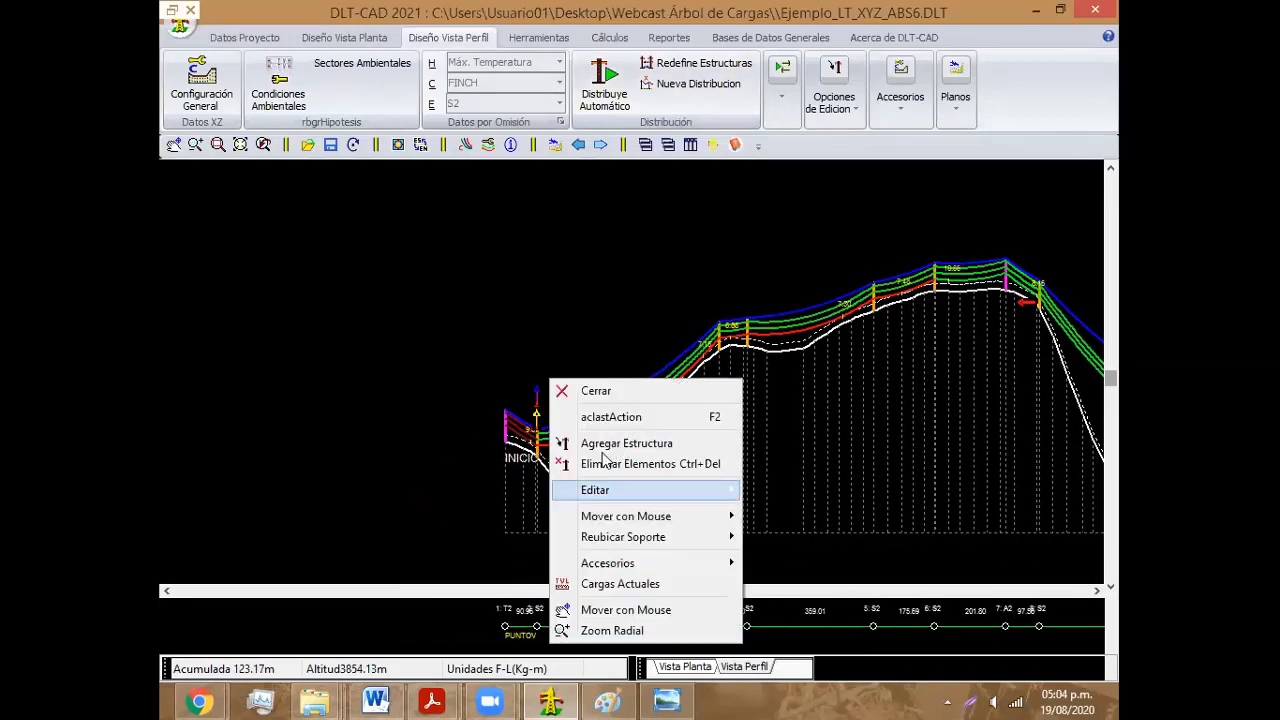
click(603, 460)
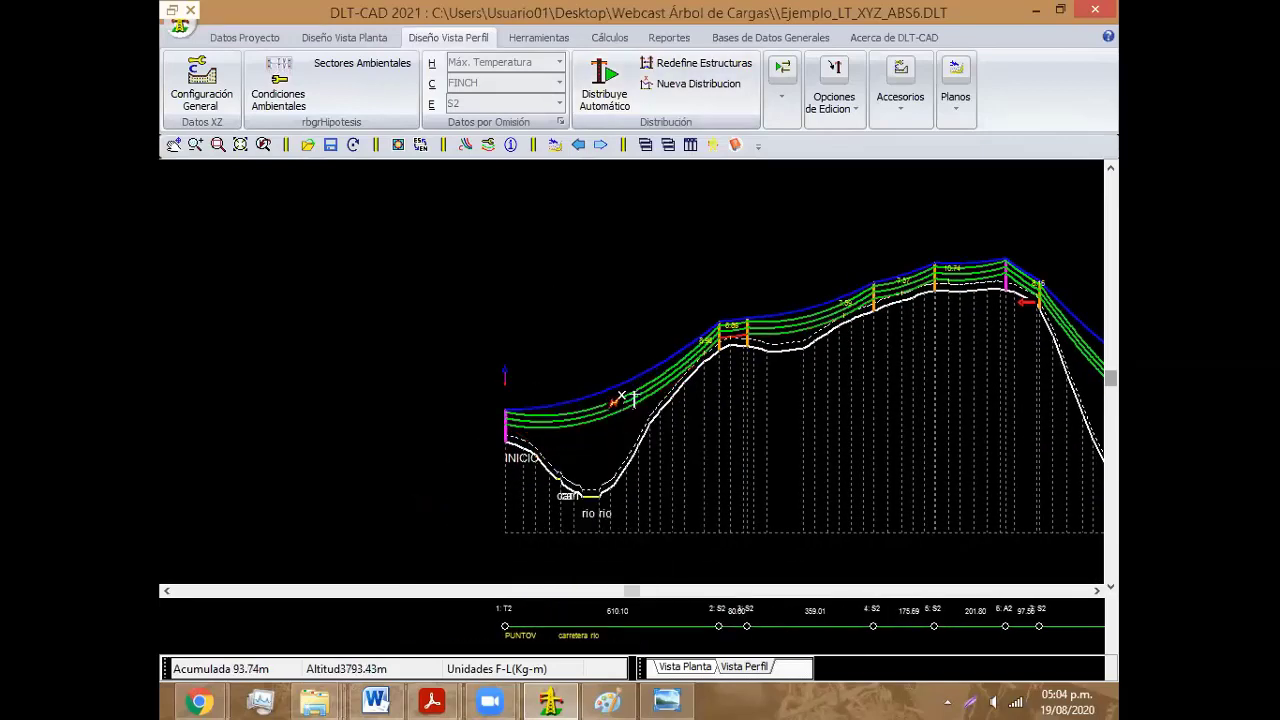
middle_drag(645, 355, 491, 341)
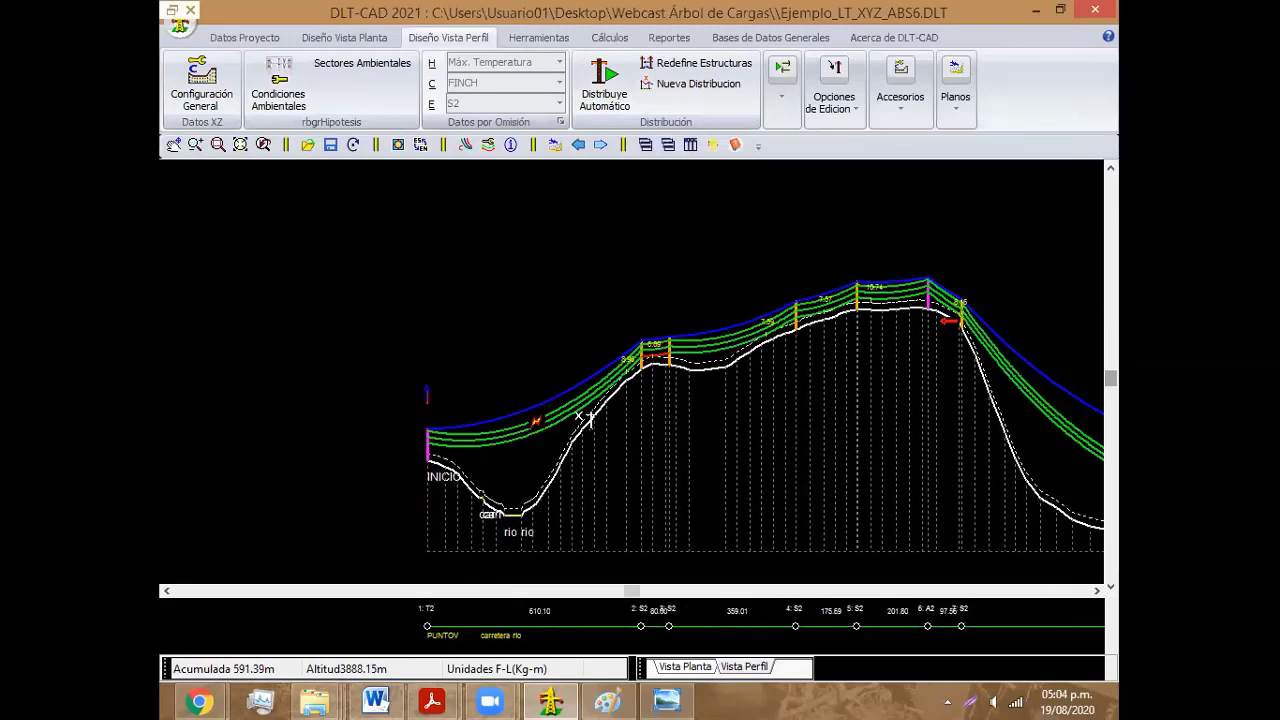
scroll(614, 451, up, 1)
scroll(617, 437, up, 1)
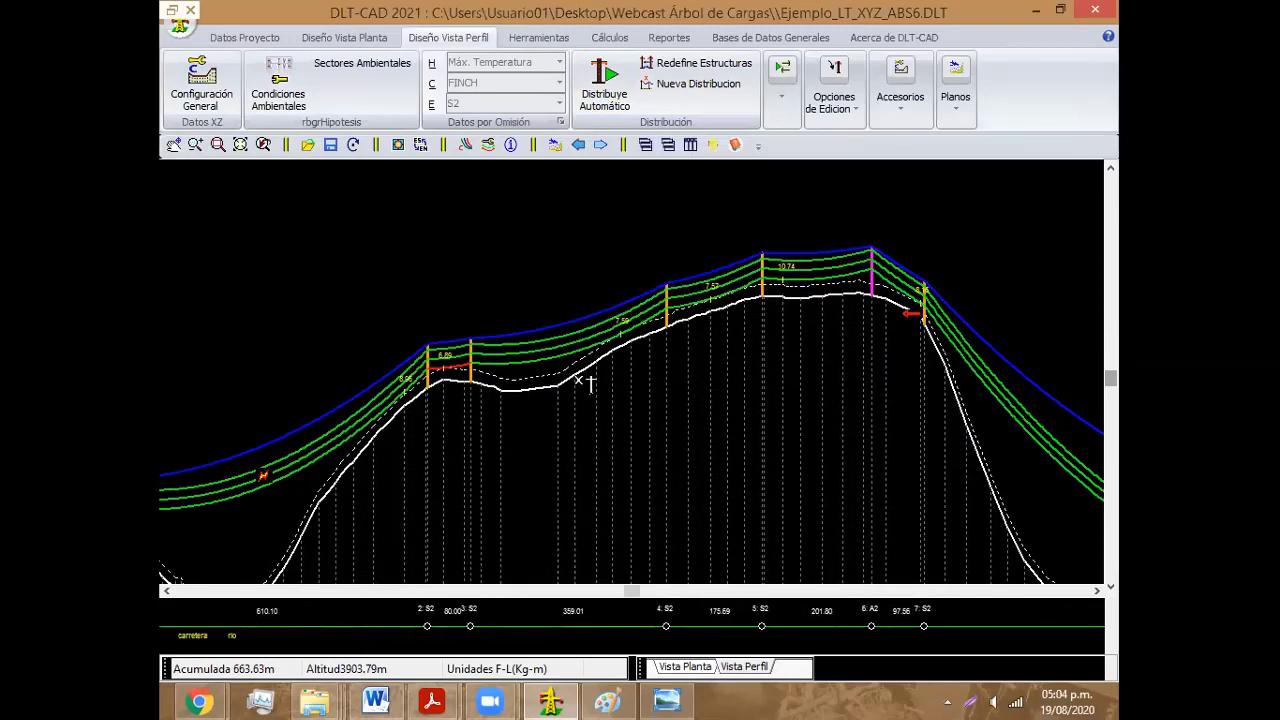
scroll(589, 393, up, 1)
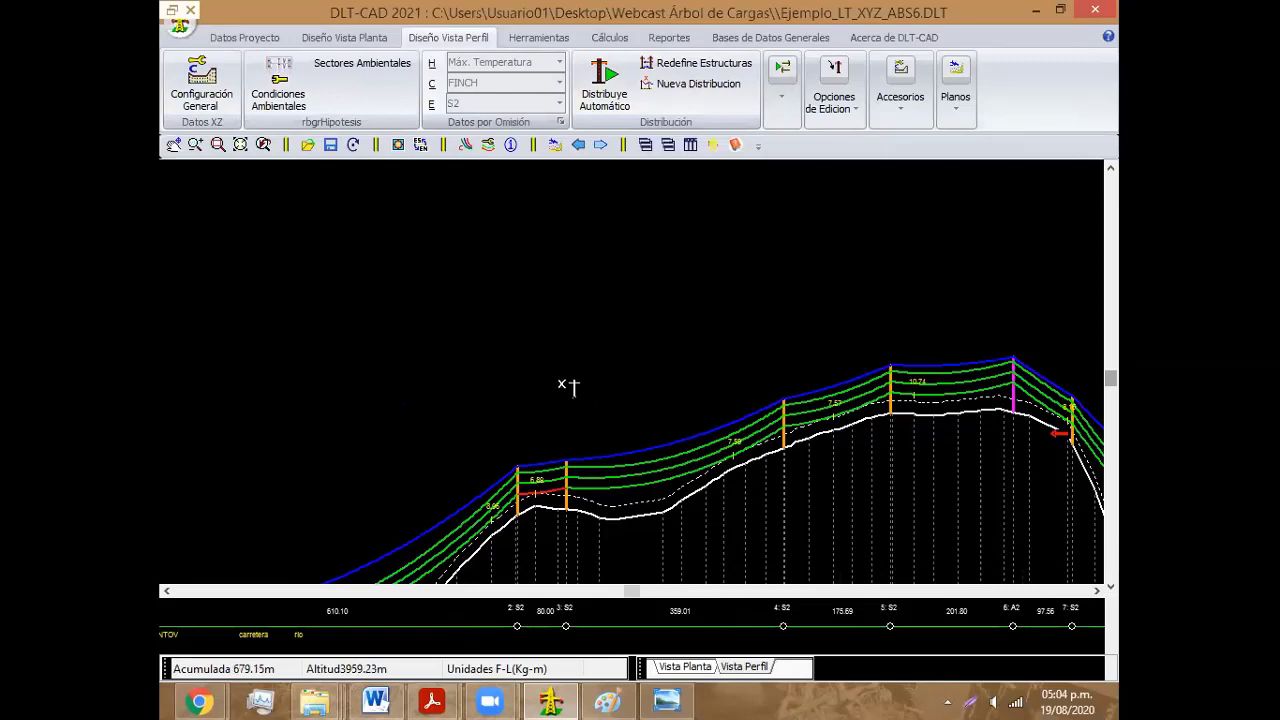
Step: Pan and zoom the profile to inspect supports 4 to 7
right_click(528, 369)
click(565, 381)
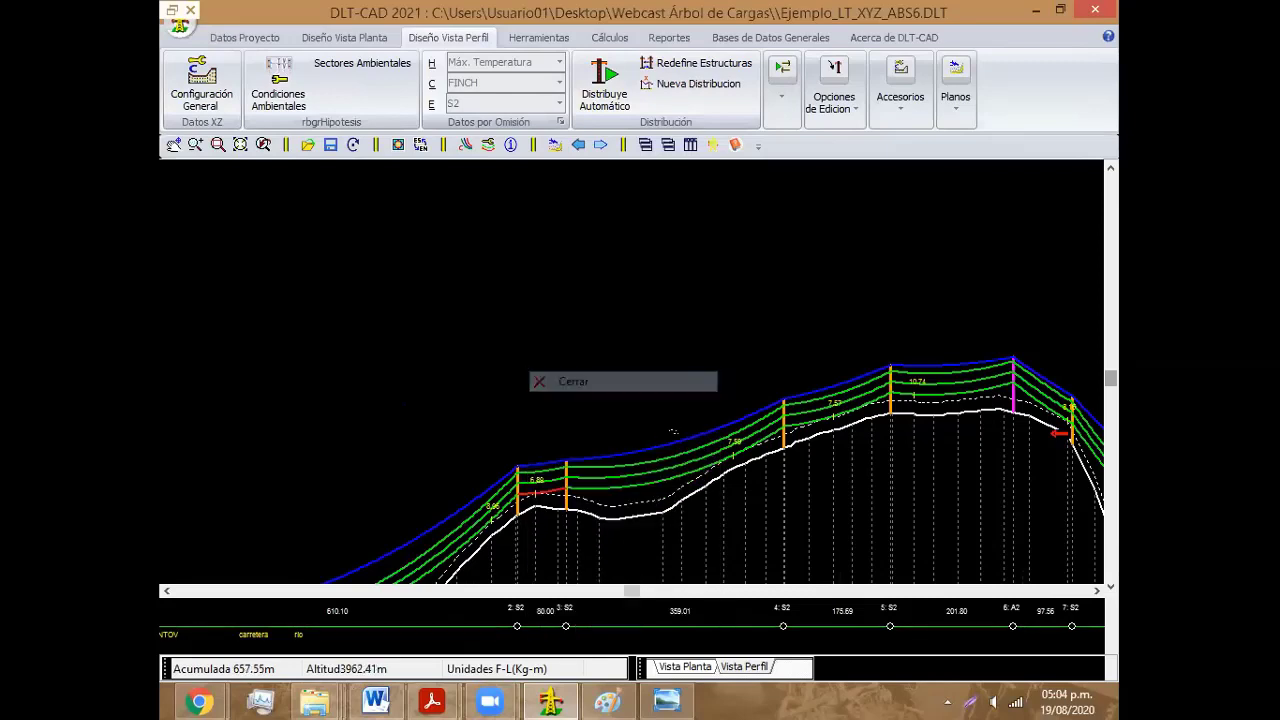
scroll(661, 406, up, 1)
scroll(661, 406, up, 1)
scroll(661, 406, up, 1)
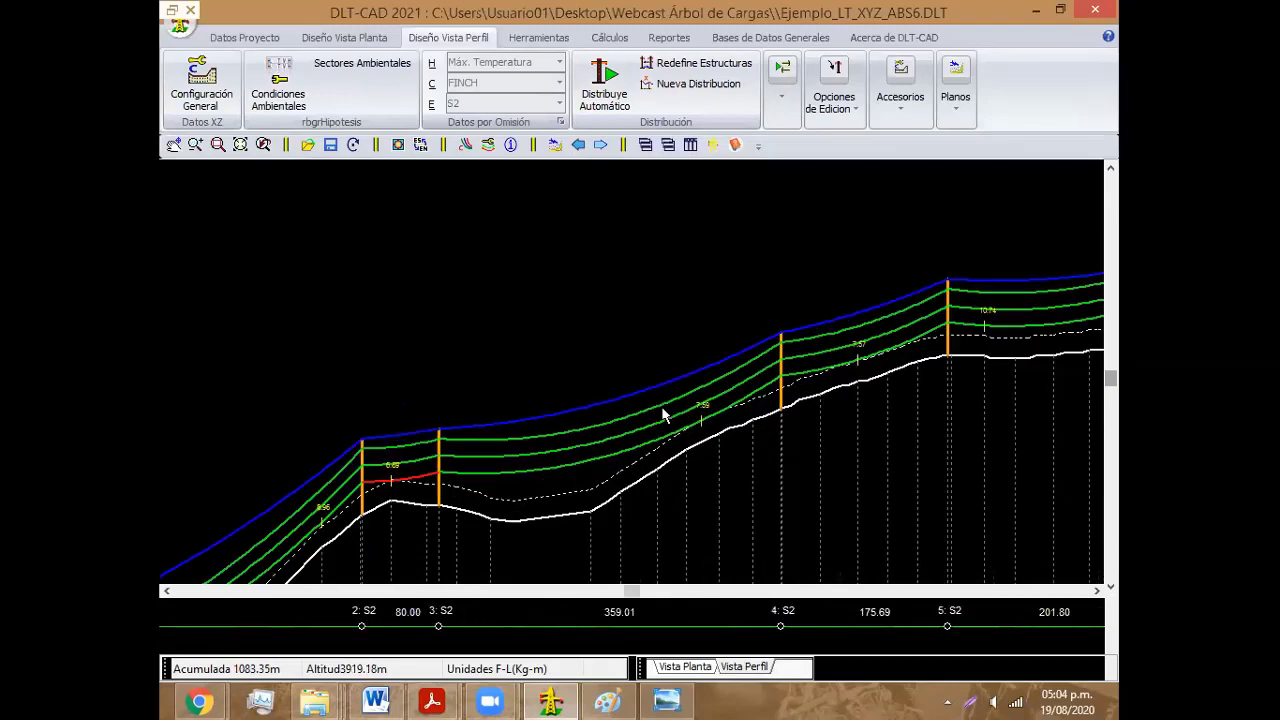
middle_drag(906, 416, 613, 386)
right_click(613, 386)
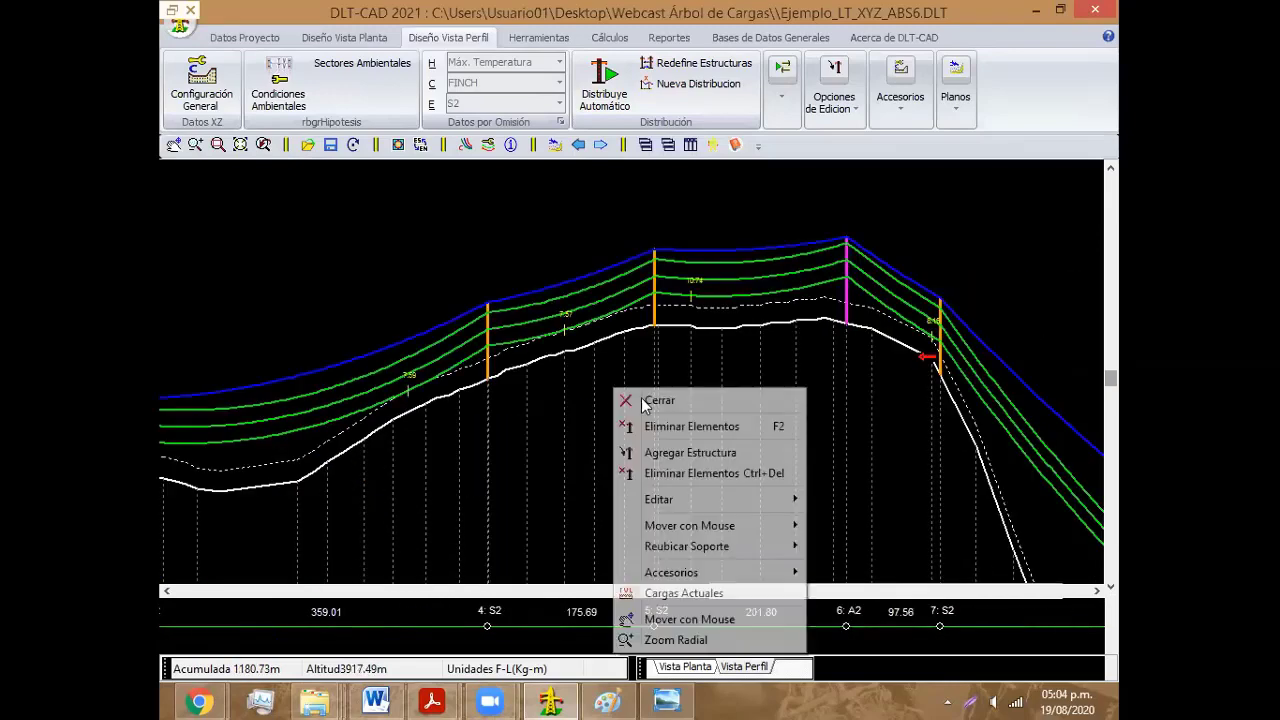
click(547, 408)
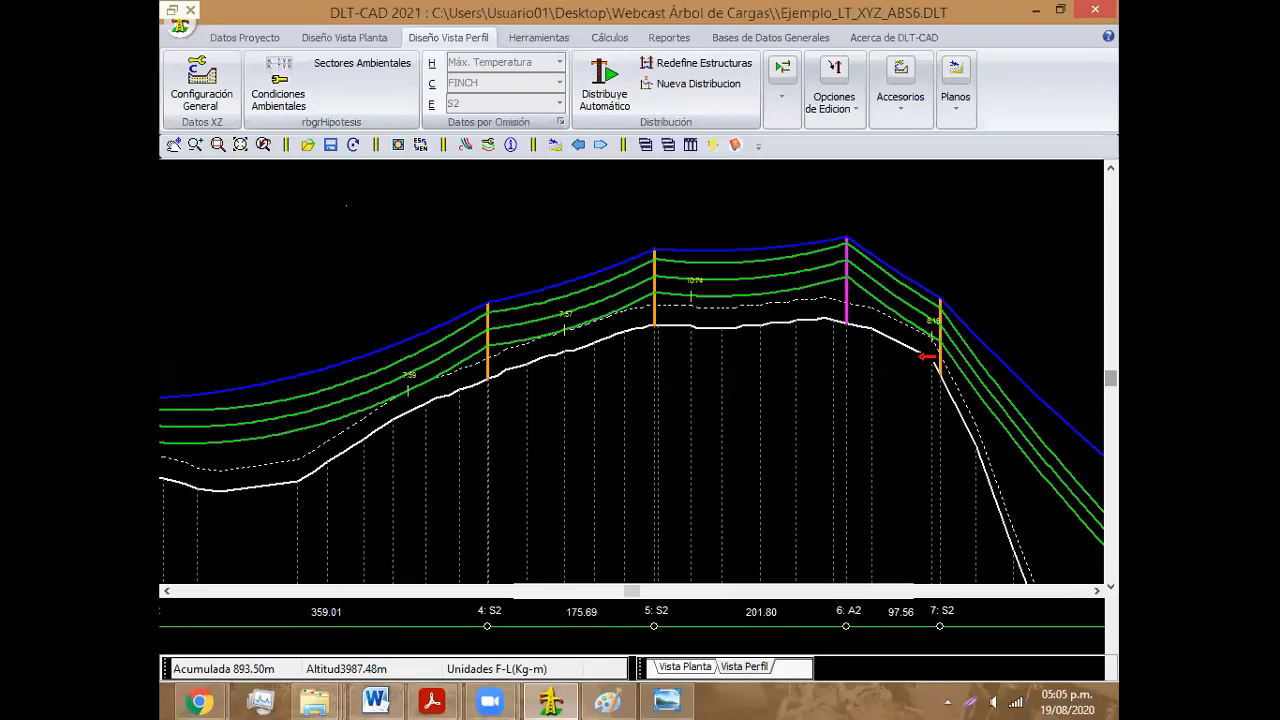
Step: Confirm the general configuration, then drag support 3 left so the 2–3 span becomes 70.82 m
click(464, 145)
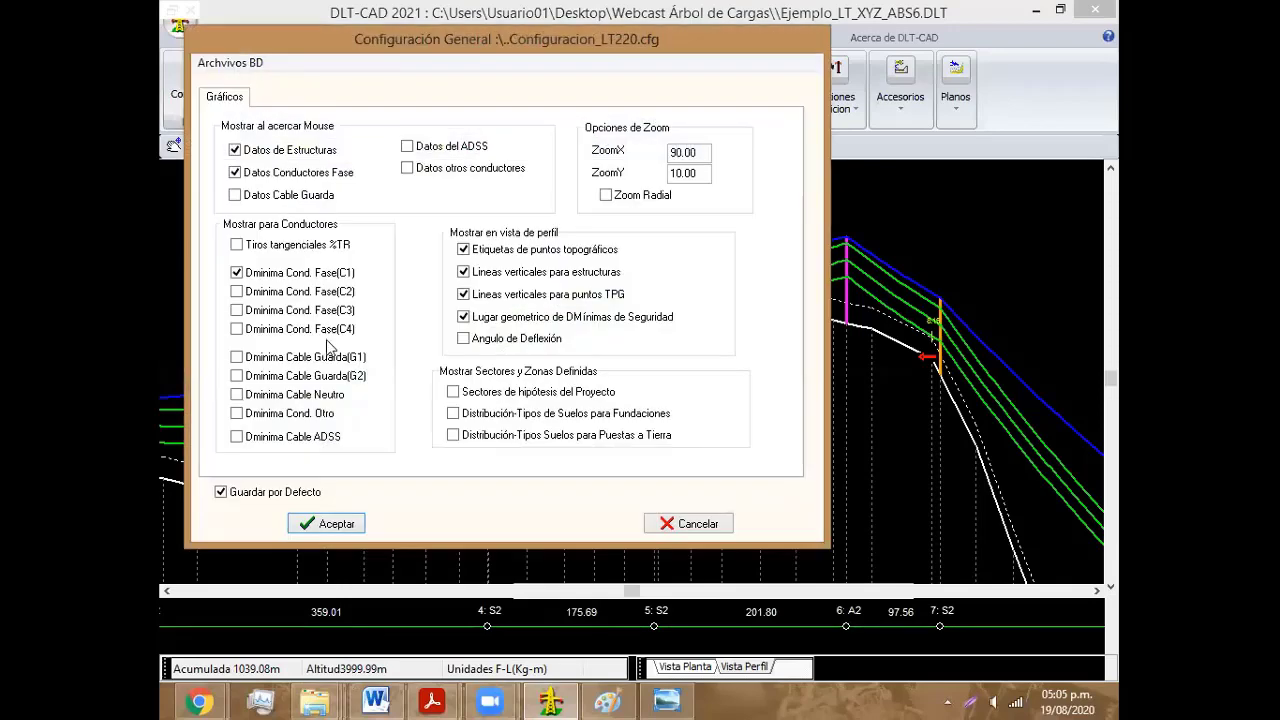
click(340, 524)
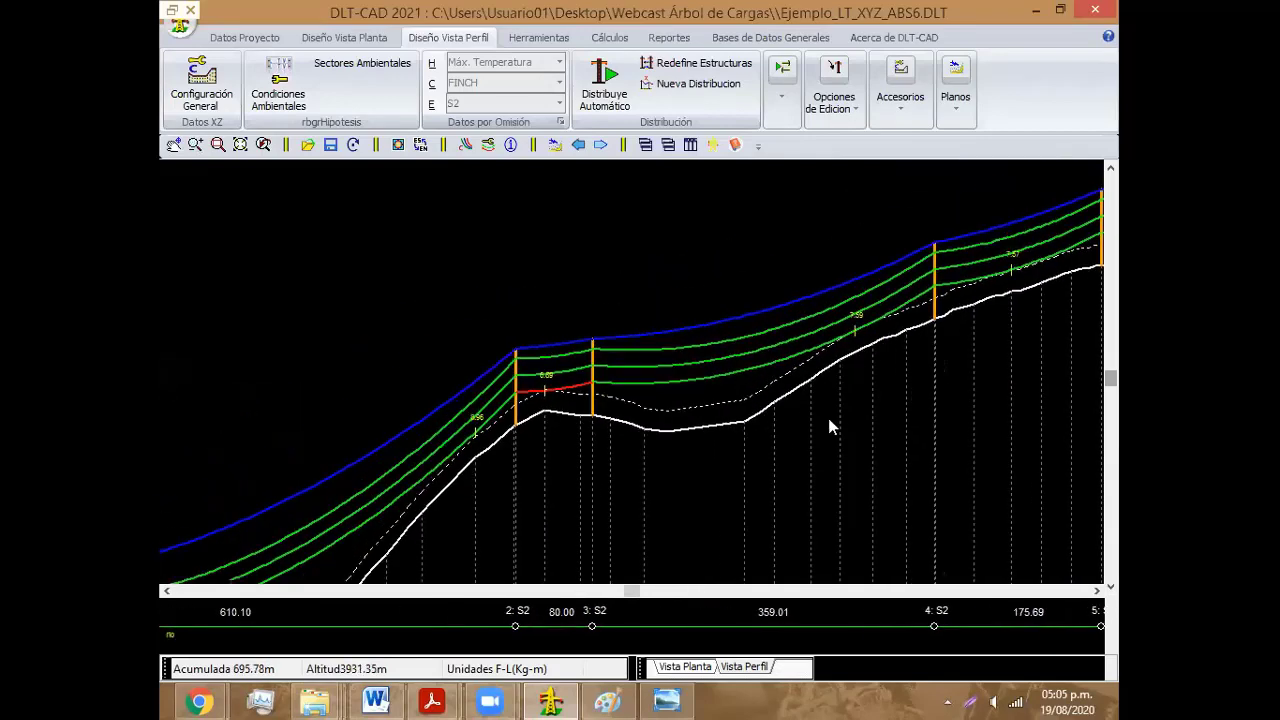
right_click(595, 287)
click(840, 424)
drag(580, 411, 572, 410)
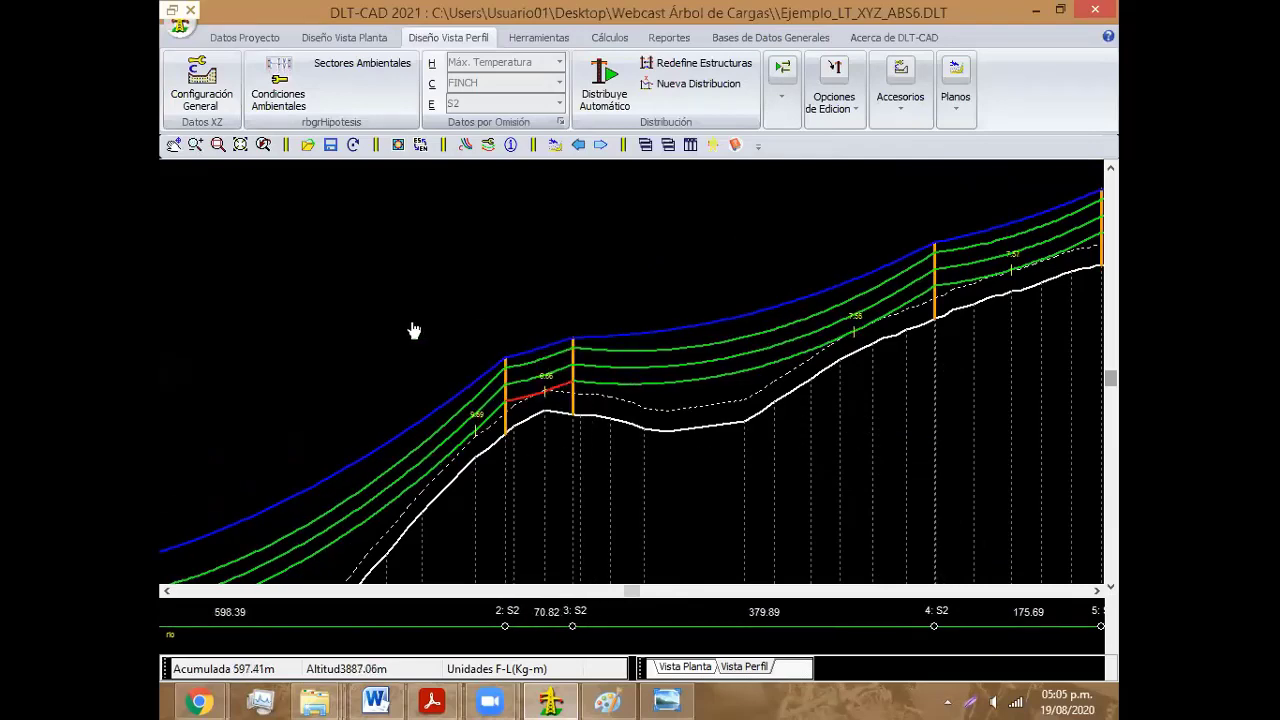
Step: Place support 12 48.21 m past support 11, leaving a 578.91 m span to support 13
scroll(500, 360, down, 3)
scroll(750, 422, down, 3)
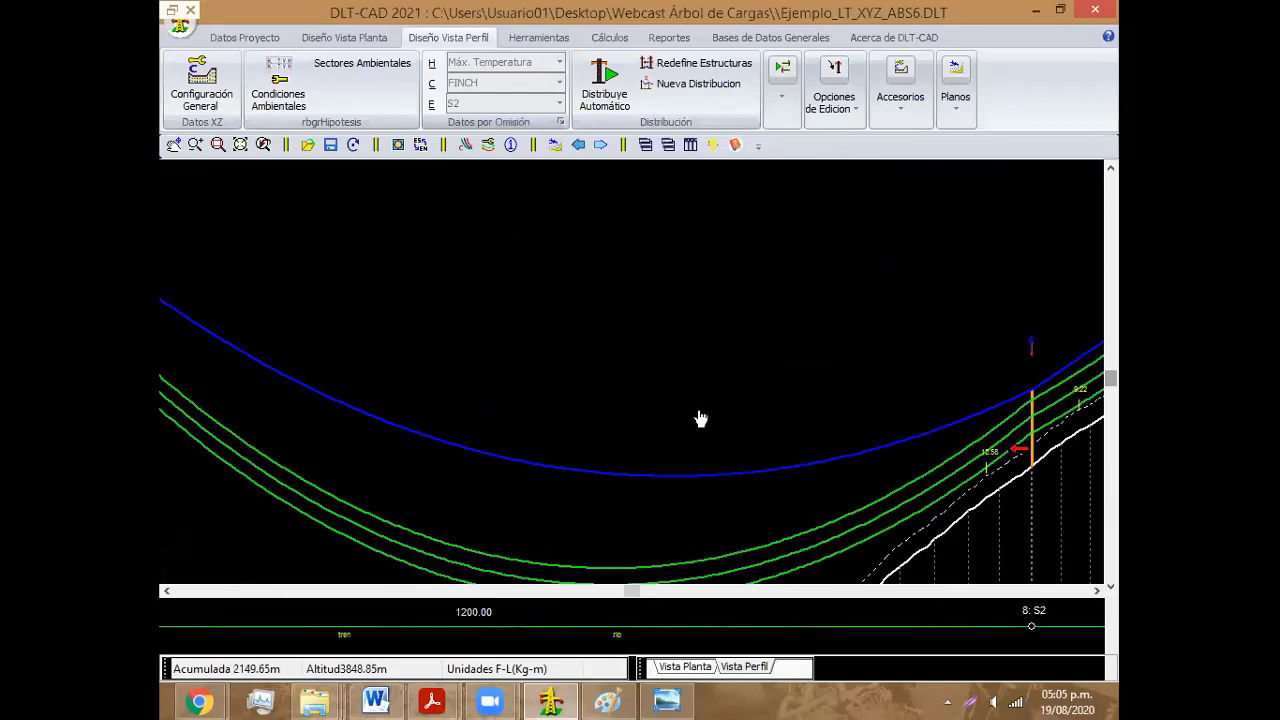
scroll(700, 419, down, 1)
scroll(686, 449, down, 3)
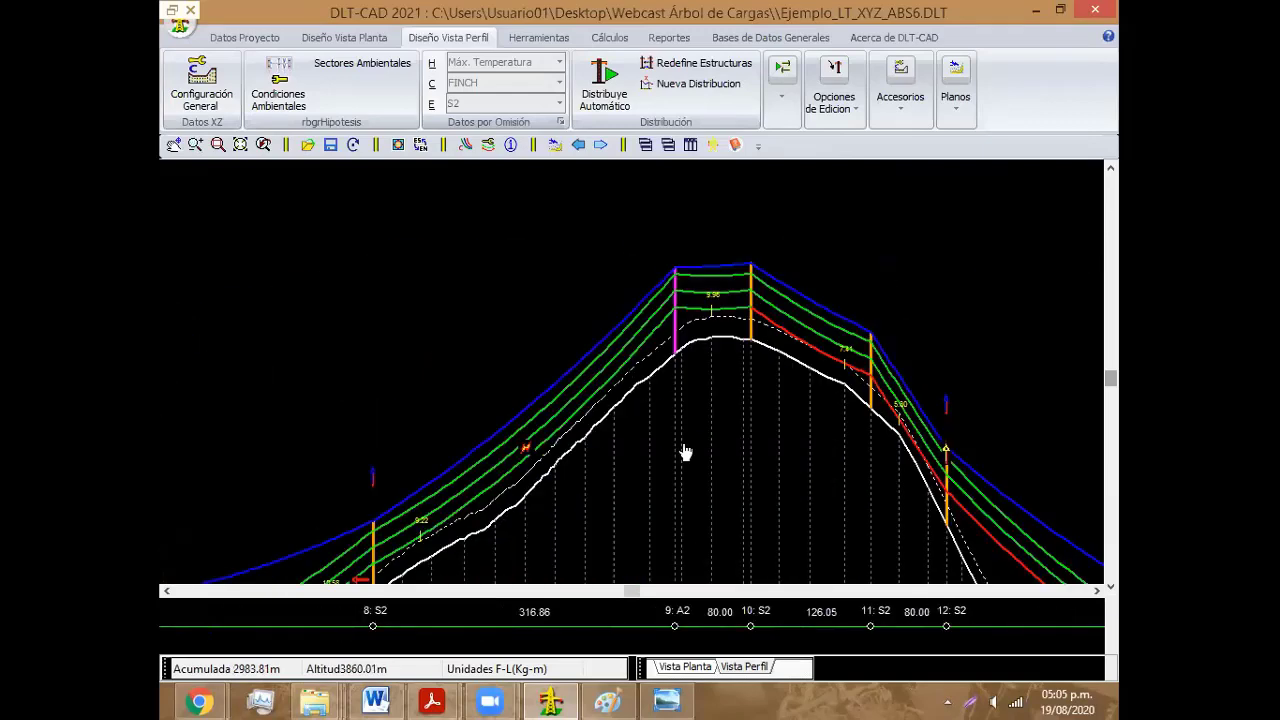
scroll(704, 478, down, 2)
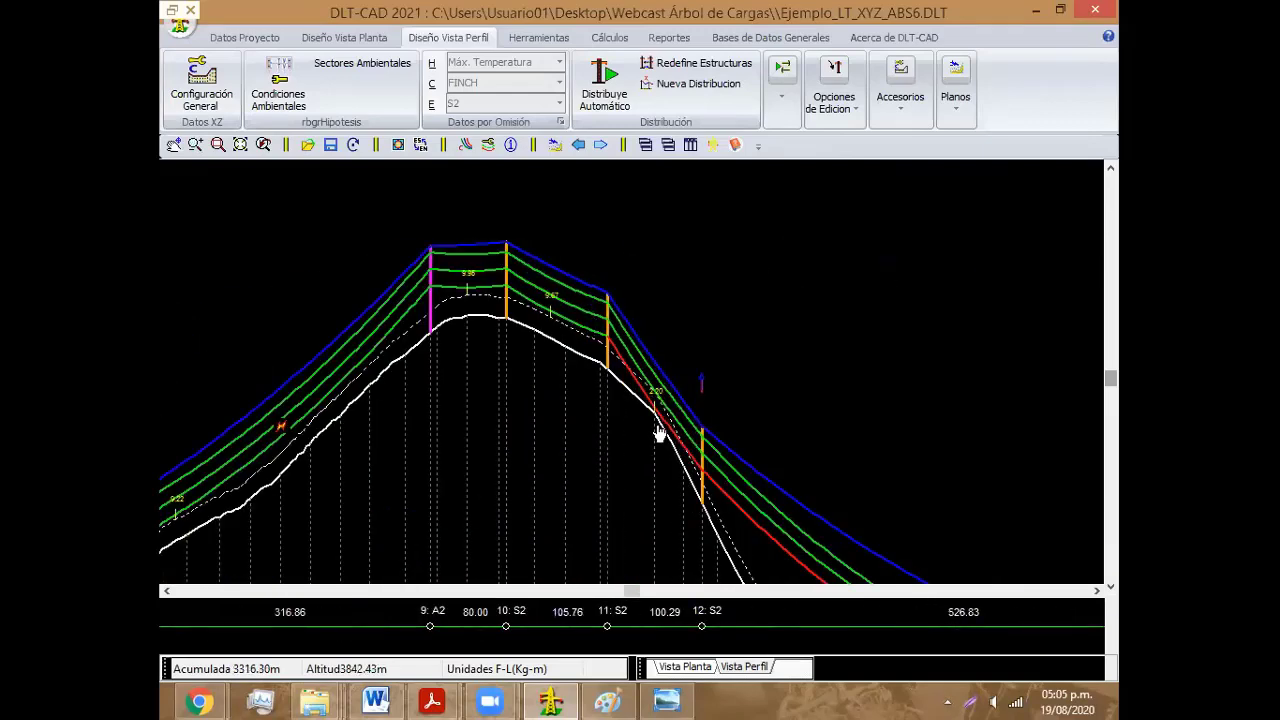
click(656, 428)
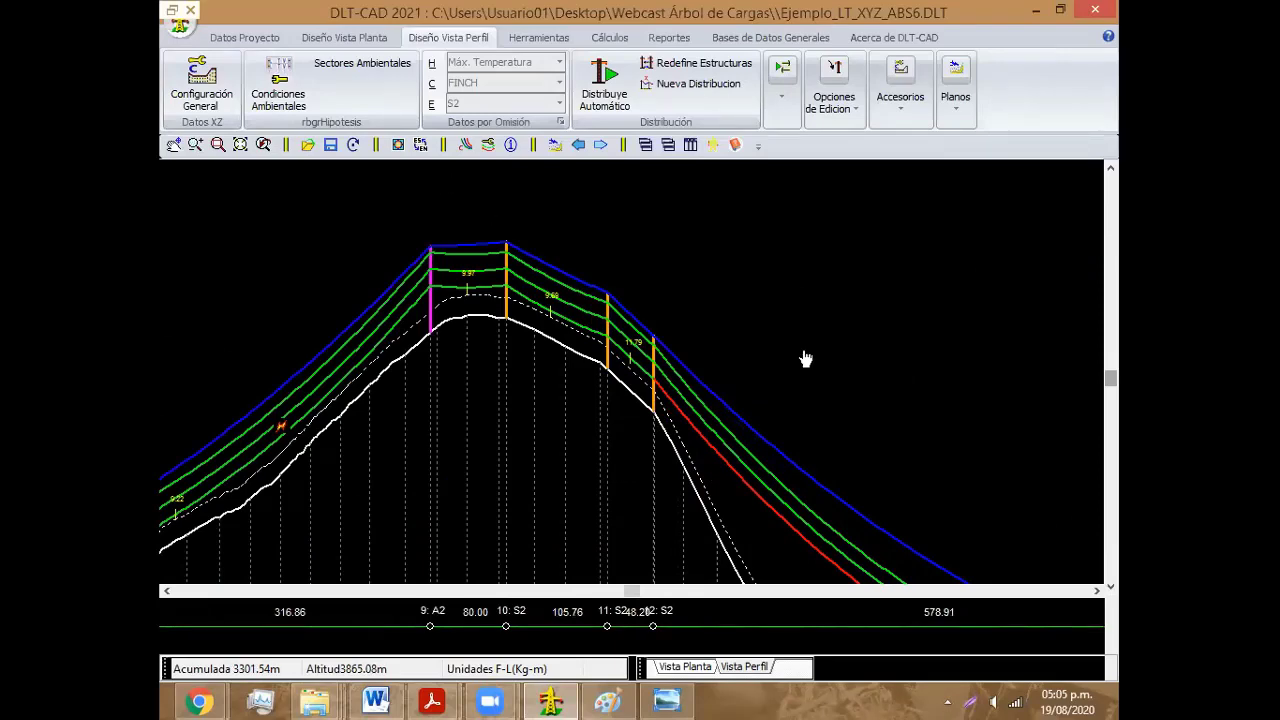
scroll(686, 420, down, 3)
scroll(650, 430, down, 1)
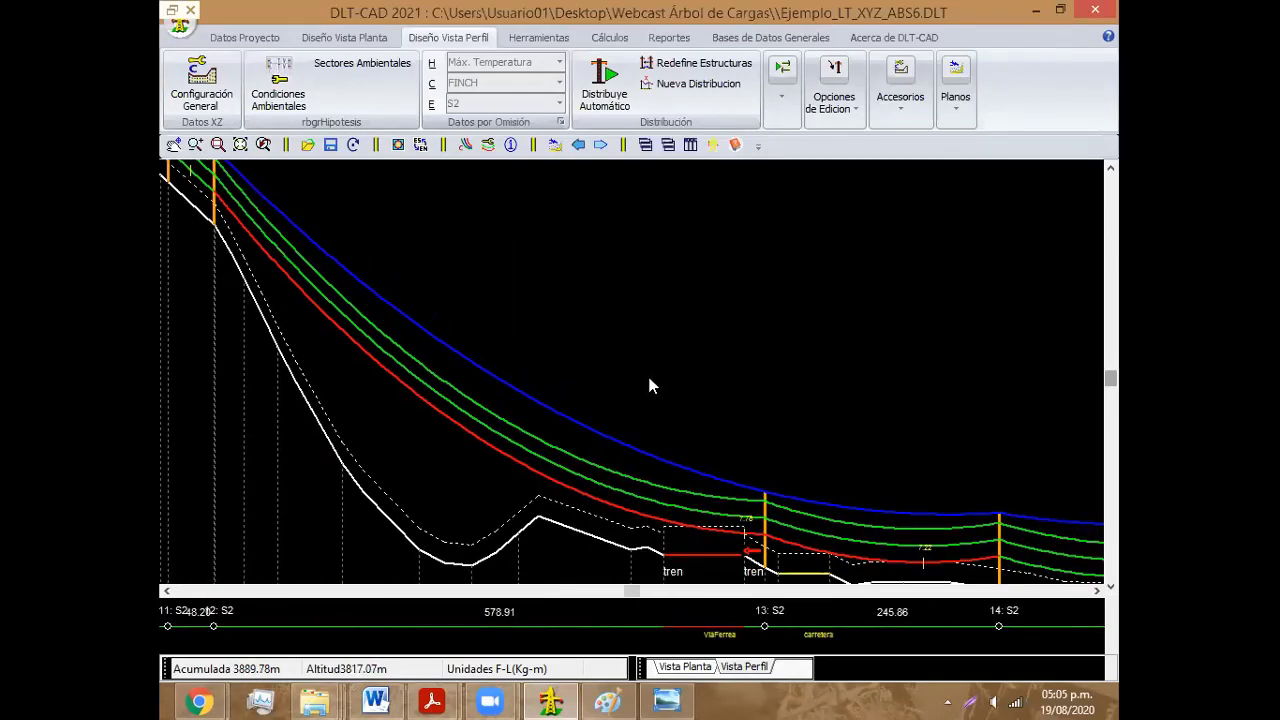
scroll(651, 383, down, 1)
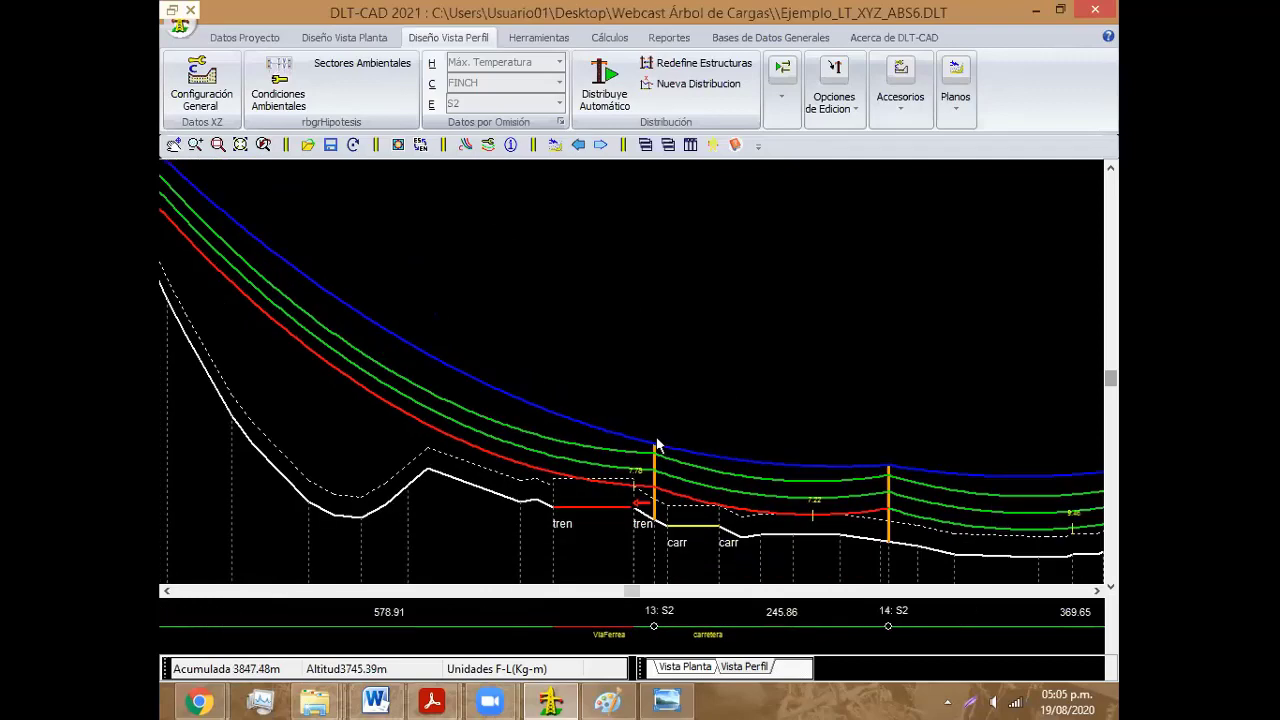
Step: Give structure 13 the S+3 lattice tower support
double_click(655, 510)
click(450, 216)
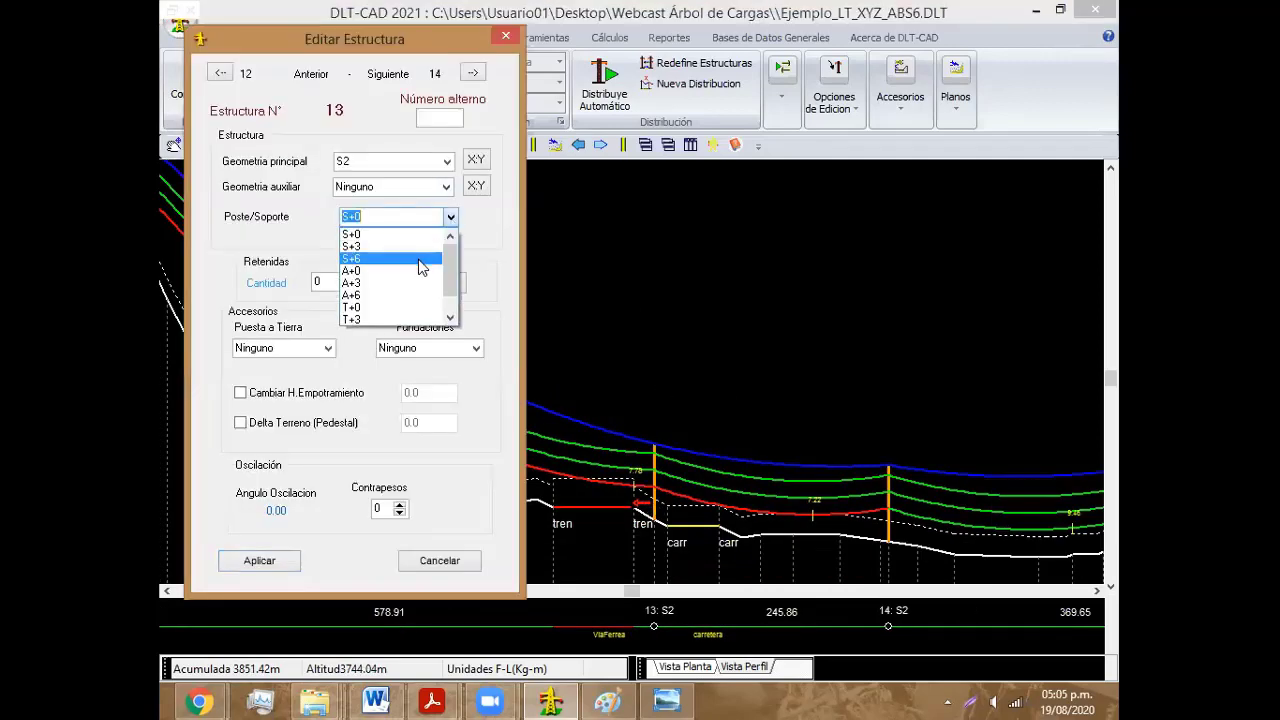
click(416, 247)
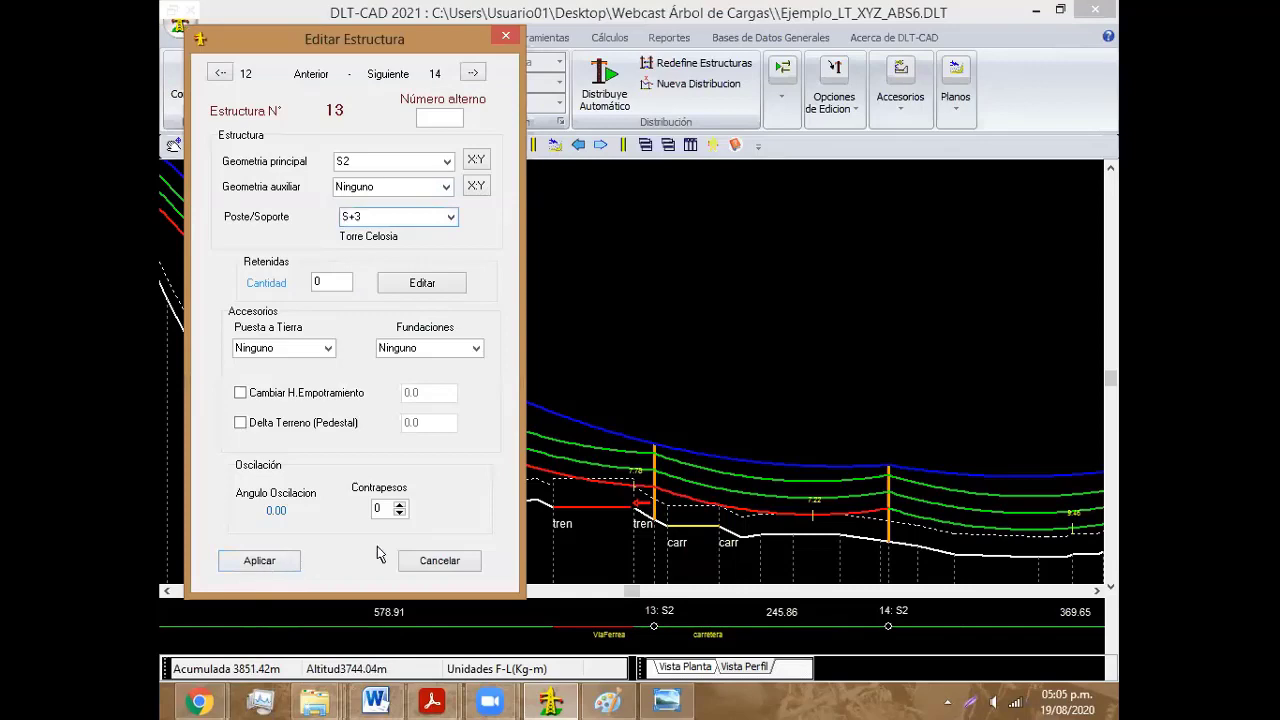
click(259, 561)
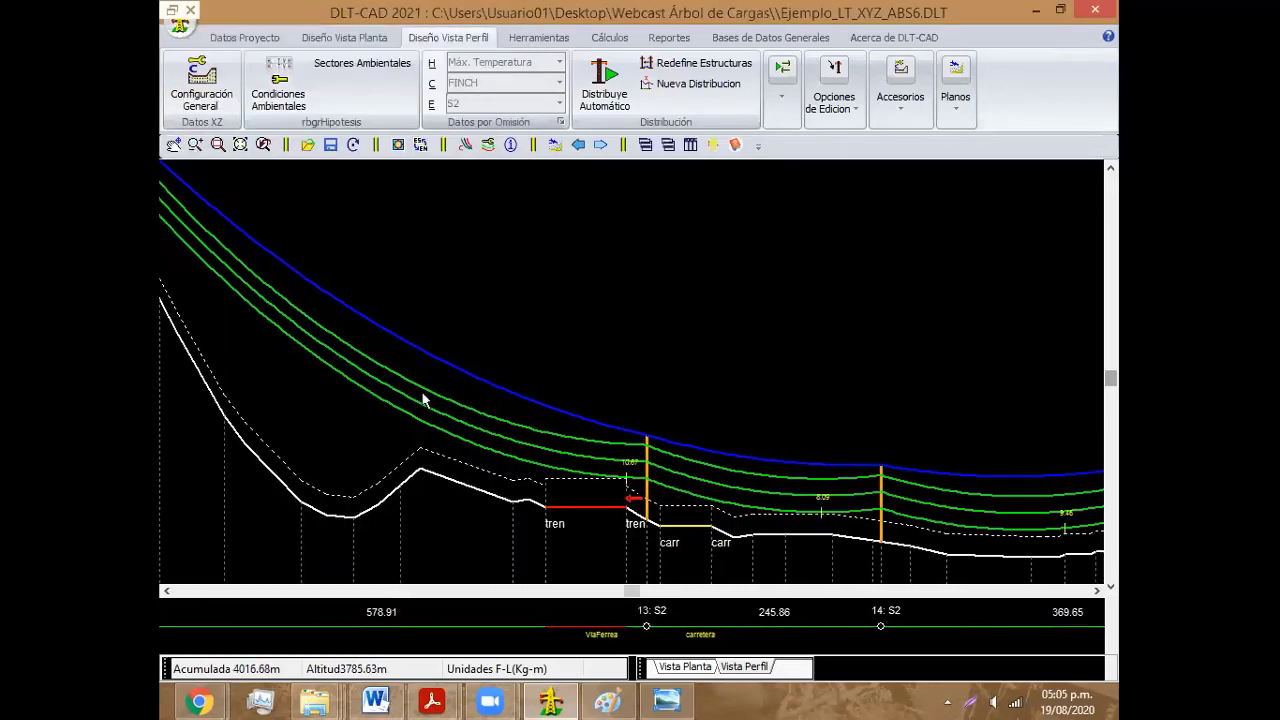
Step: Move support 18 so its adjacent spans become 89.10 and 249.43 m
scroll(621, 414, down, 2)
scroll(795, 396, down, 2)
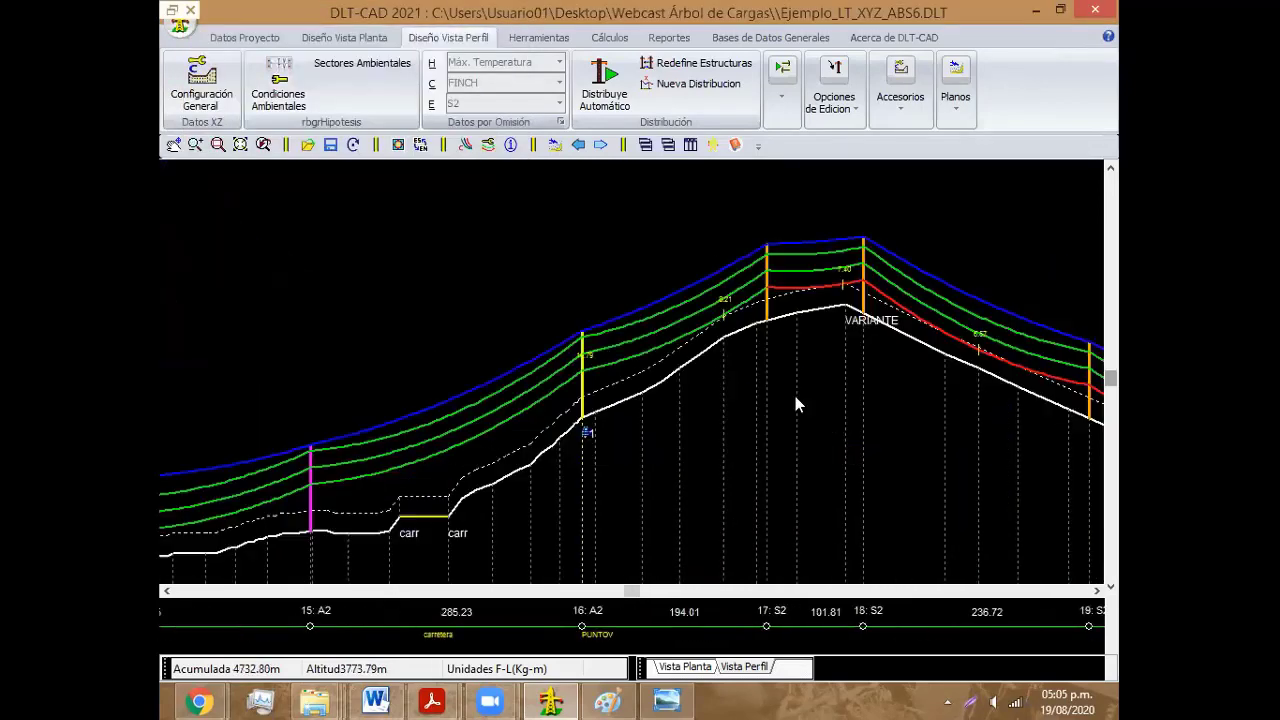
scroll(666, 330, down, 1)
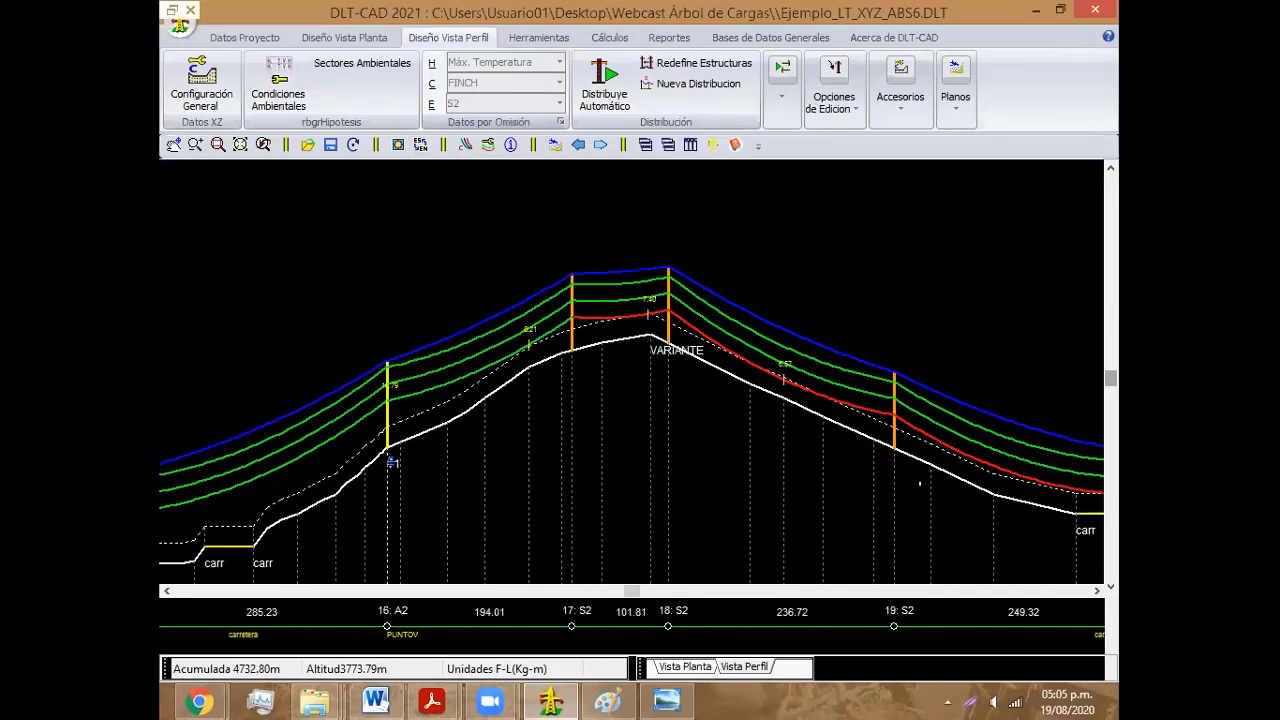
right_click(714, 257)
click(843, 434)
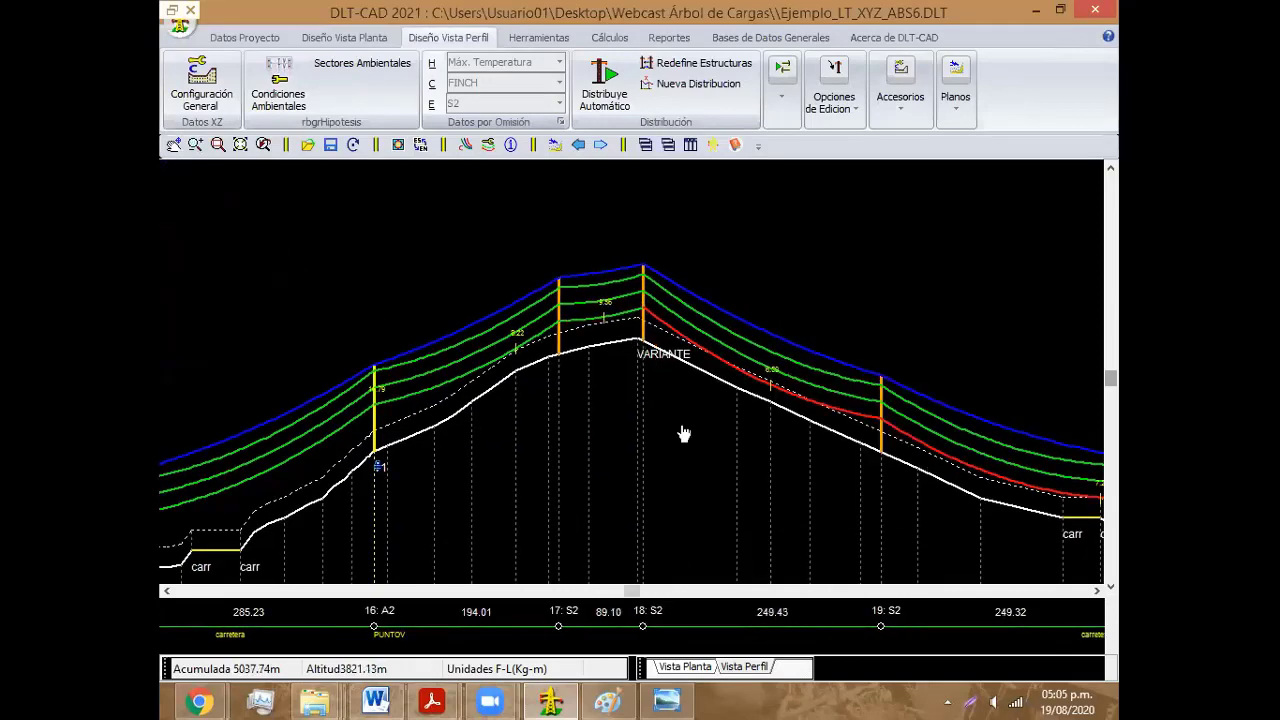
scroll(481, 448, down, 2)
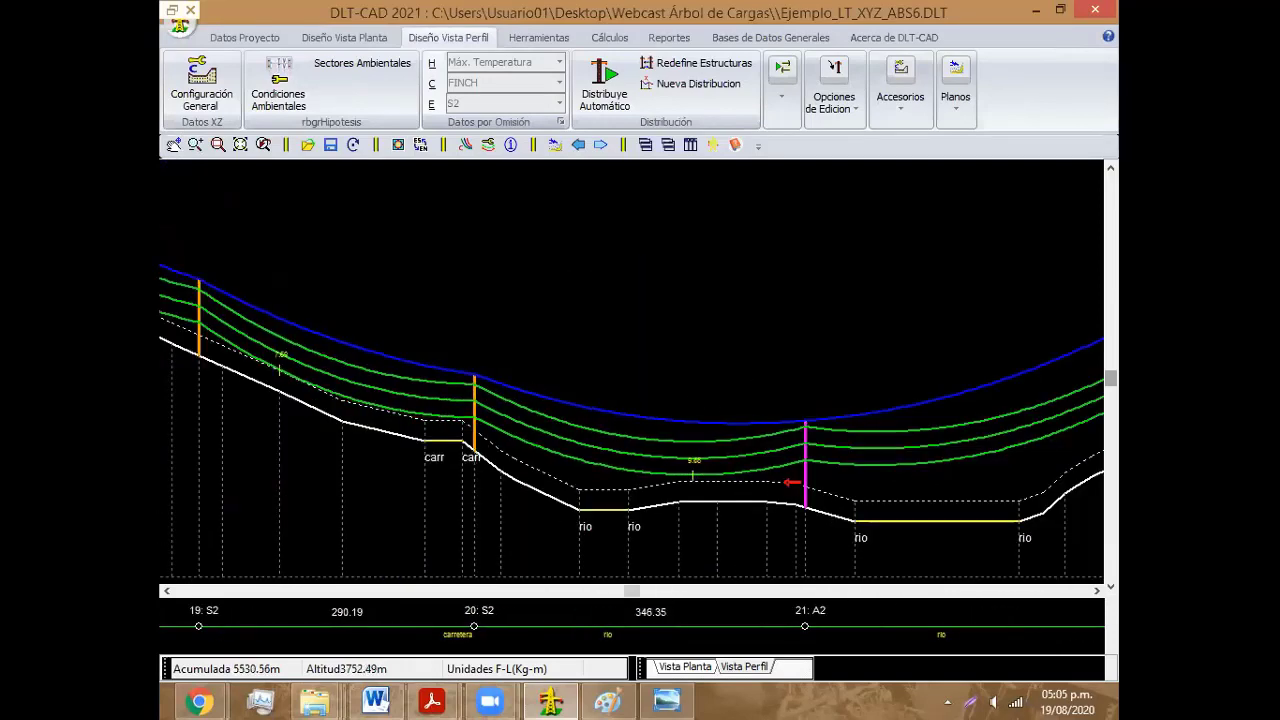
Step: Shift structures 23 through 28 back along the profile to readjust their spans
scroll(481, 448, down, 1)
scroll(634, 374, down, 1)
scroll(609, 366, down, 1)
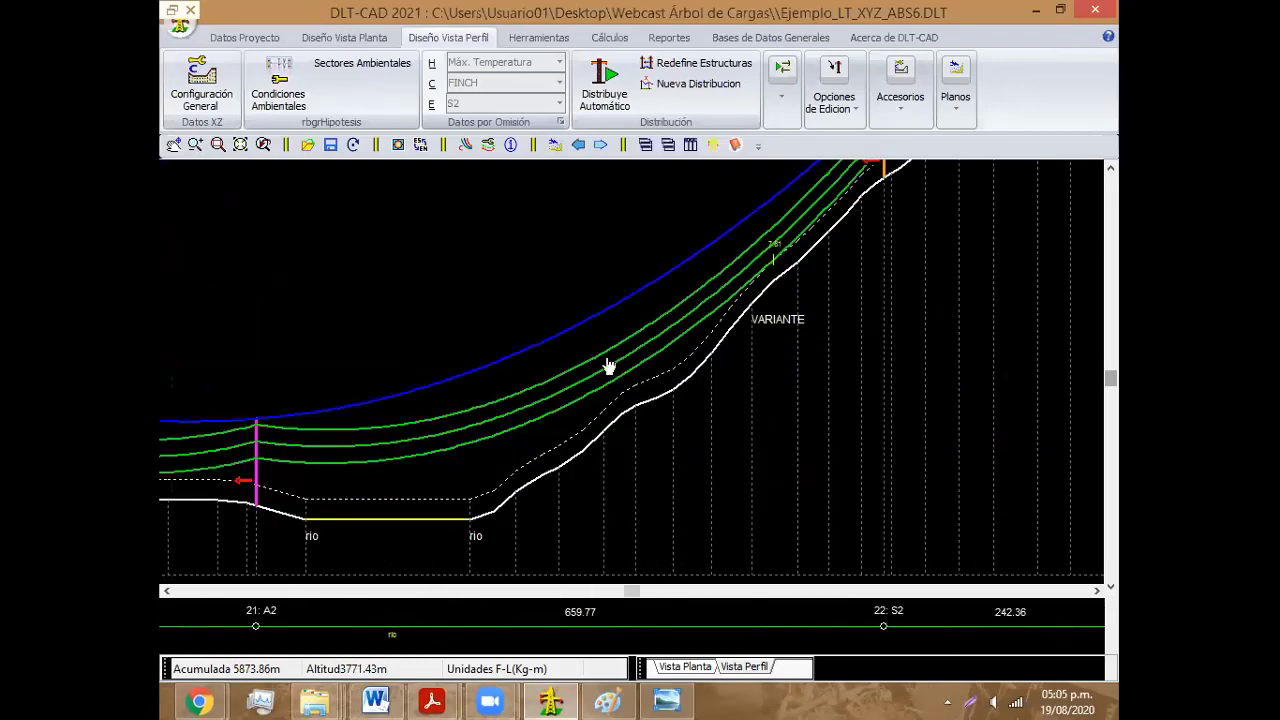
scroll(600, 366, down, 1)
scroll(712, 330, down, 1)
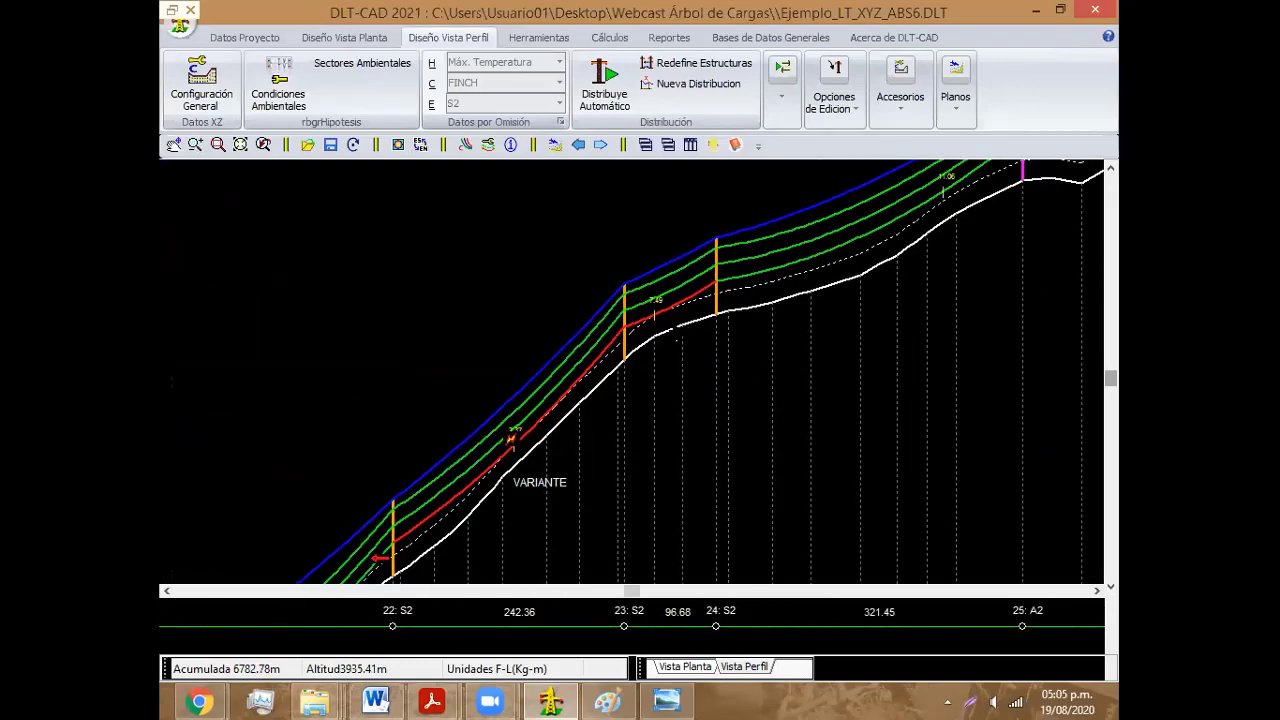
drag(675, 333, 642, 468)
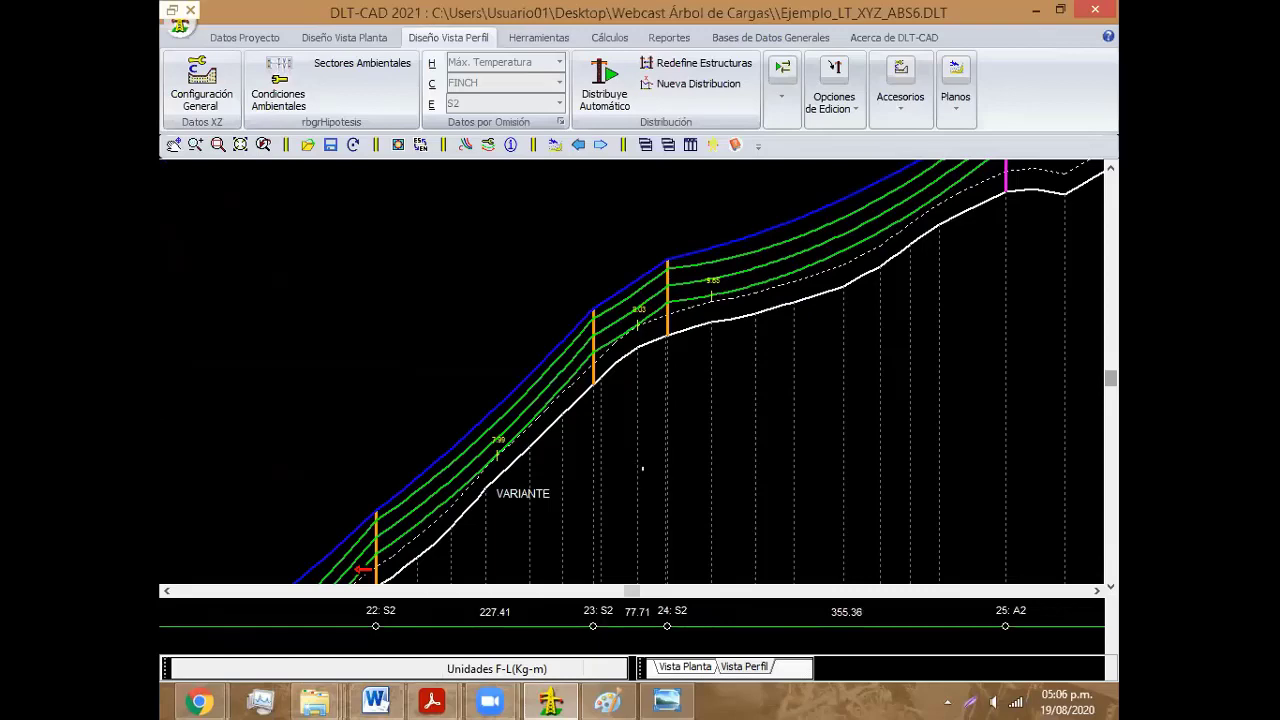
scroll(643, 430, down, 1)
scroll(651, 414, down, 1)
scroll(645, 410, down, 1)
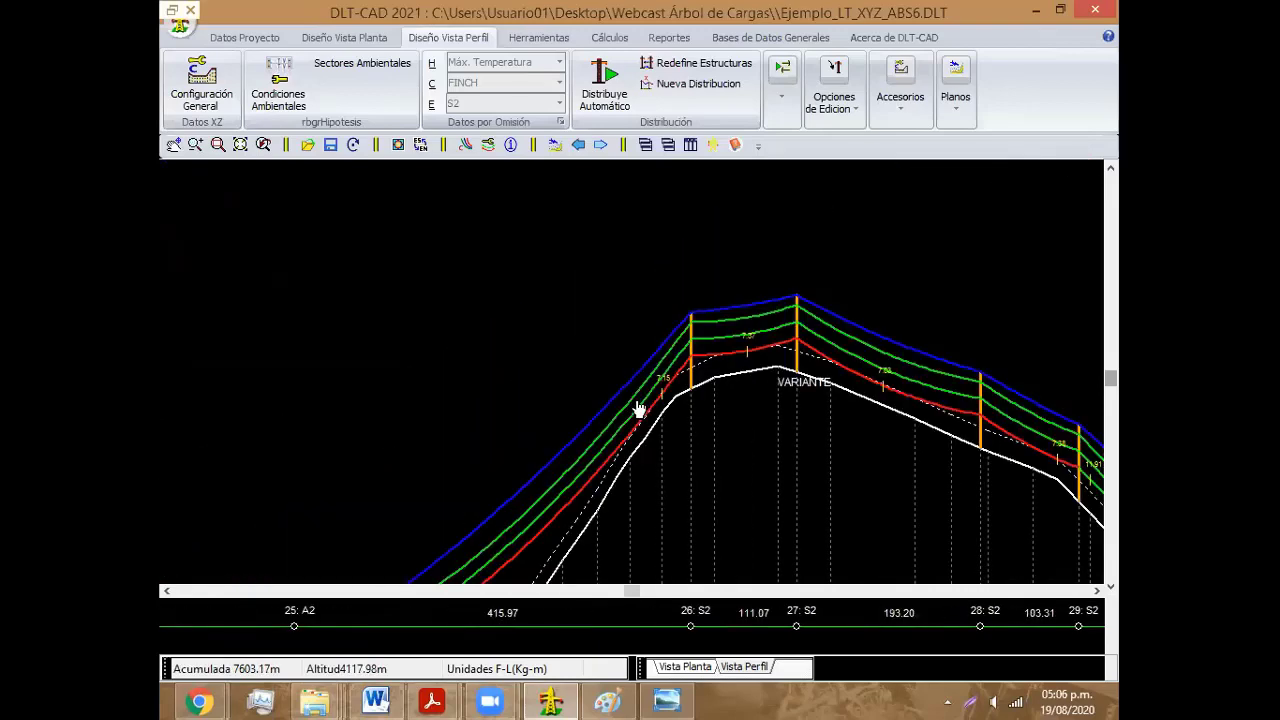
scroll(639, 410, down, 1)
click(640, 410)
drag(753, 392, 716, 392)
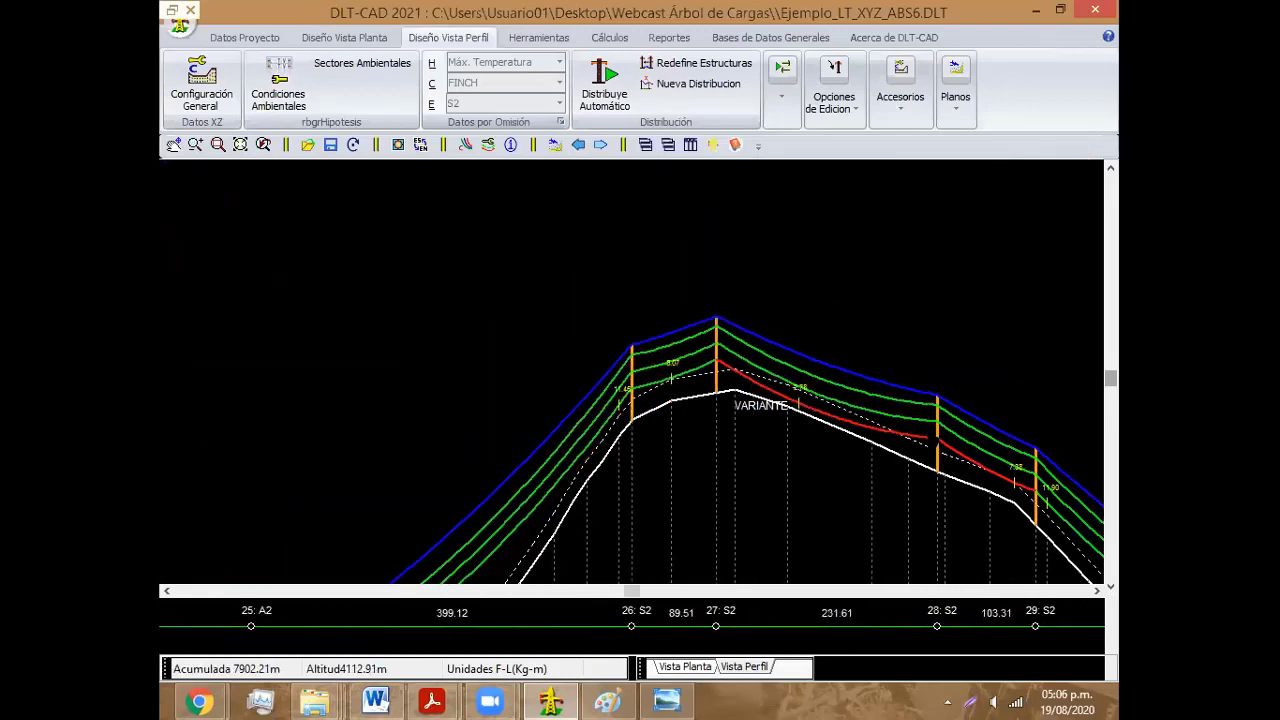
mouse_move(940, 465)
mouse_down()
mouse_move(822, 420)
mouse_move(857, 449)
mouse_up()
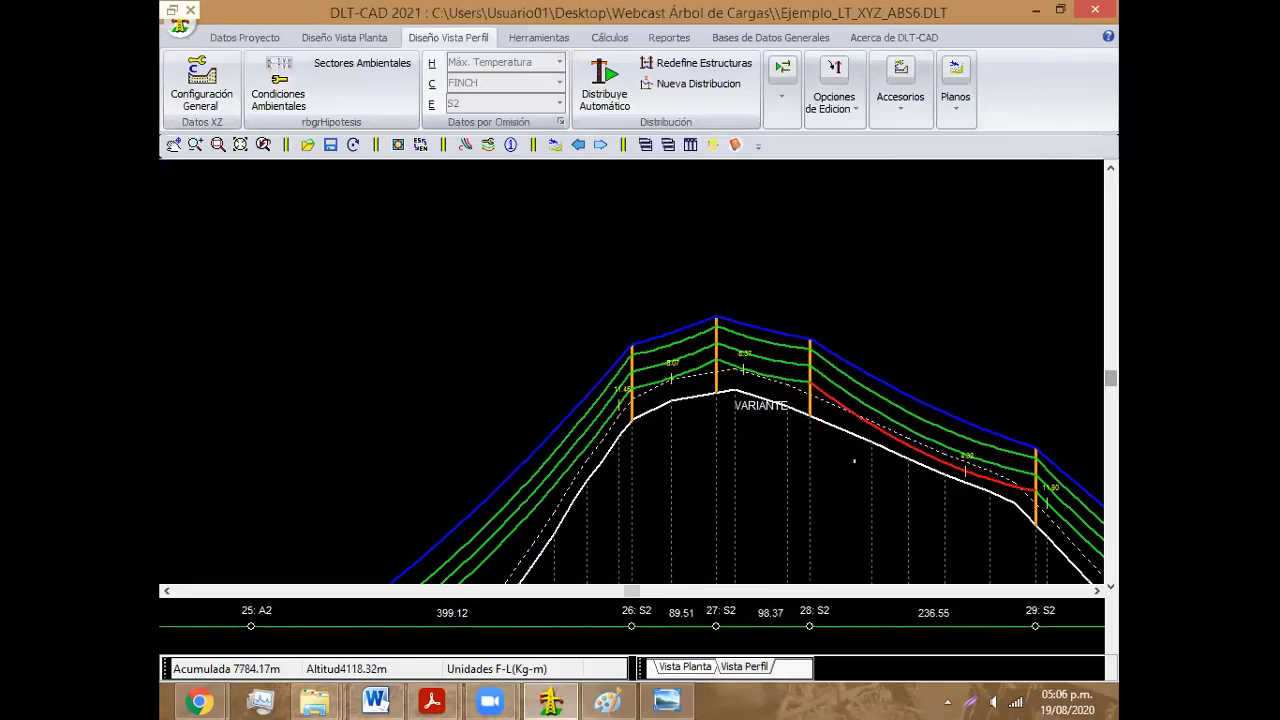
Step: Reposition structures 29, 32, 33 and 35 along the profile, shortening the 31–32 span
scroll(803, 431, down, 1)
click(806, 432)
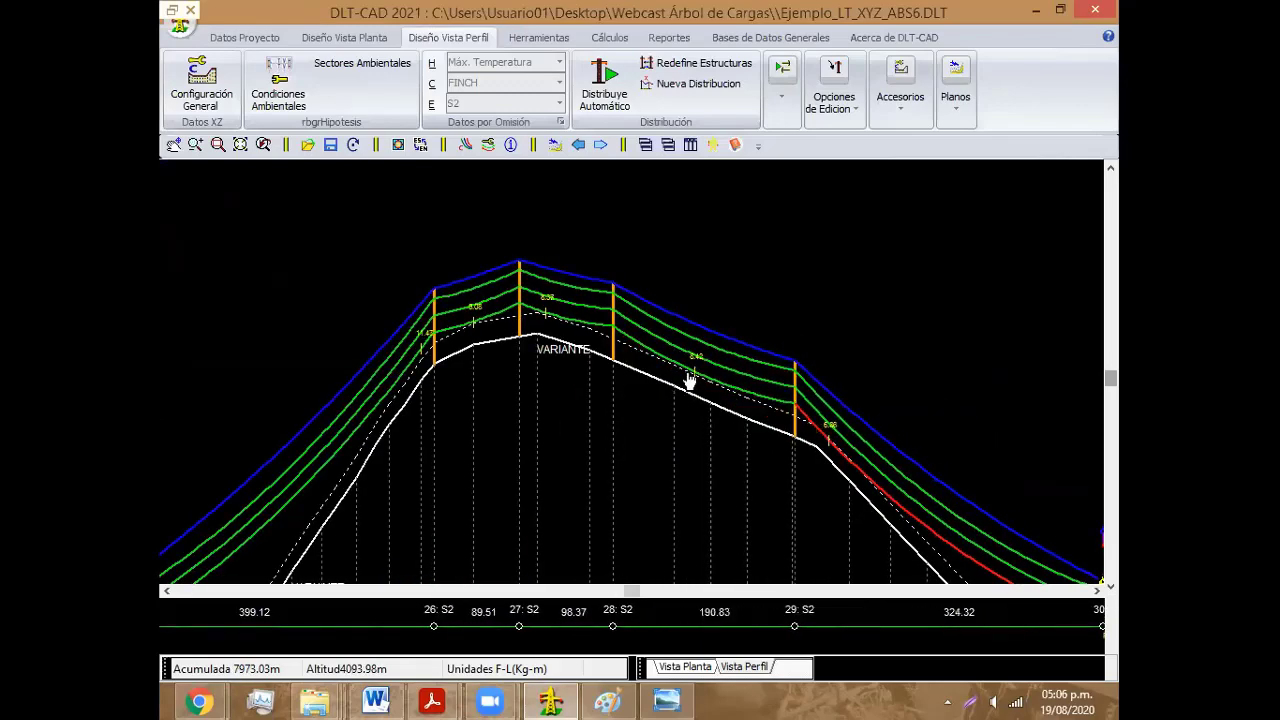
scroll(830, 416, down, 3)
drag(830, 416, 795, 414)
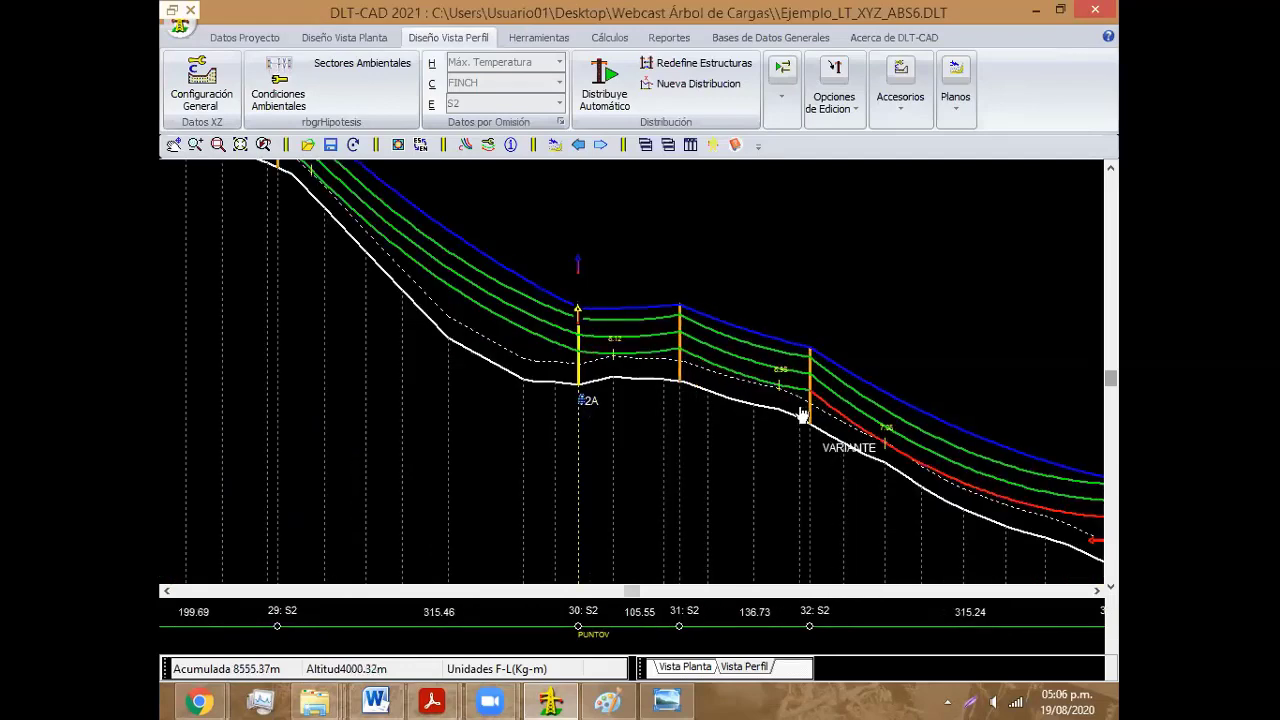
scroll(709, 451, down, 1)
scroll(691, 451, down, 1)
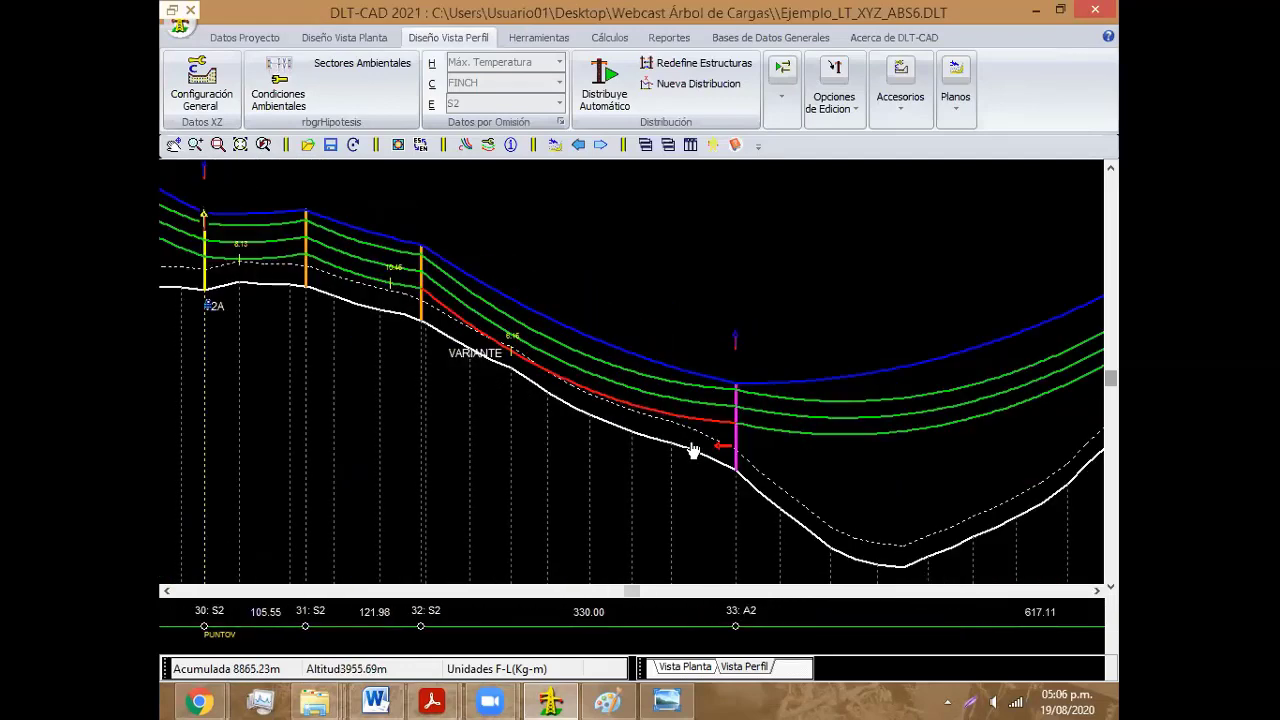
click(691, 451)
scroll(580, 409, down, 3)
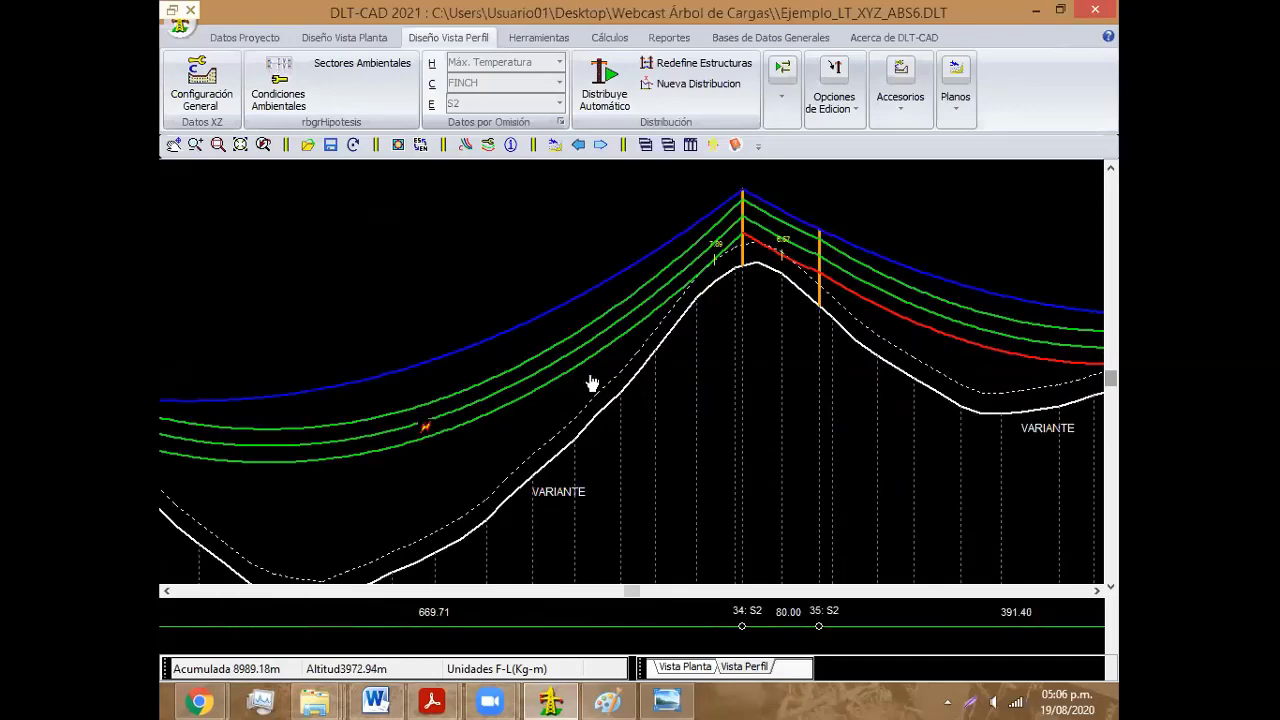
scroll(591, 380, down, 1)
scroll(586, 371, down, 1)
click(586, 373)
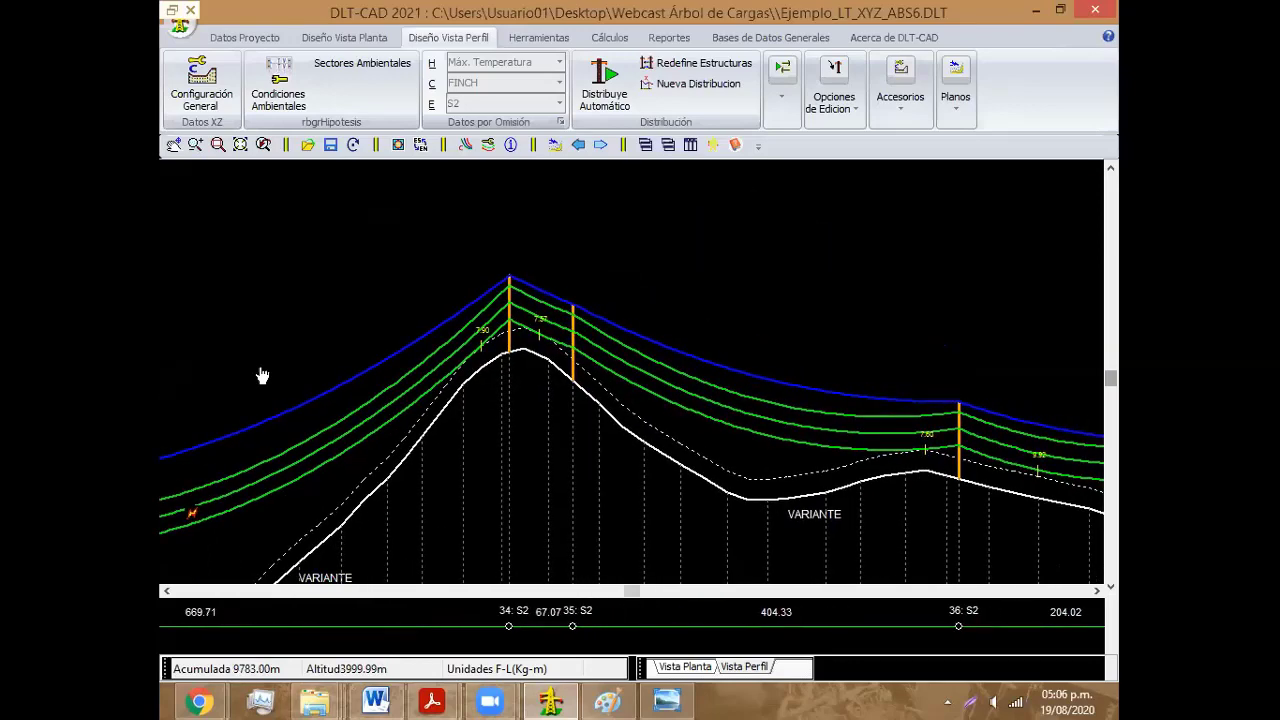
Step: Move structures 40, 41, 46 and 47 back along the profile, then fine-tune structure 46
scroll(688, 435, down, 3)
scroll(690, 477, down, 1)
scroll(690, 477, down, 2)
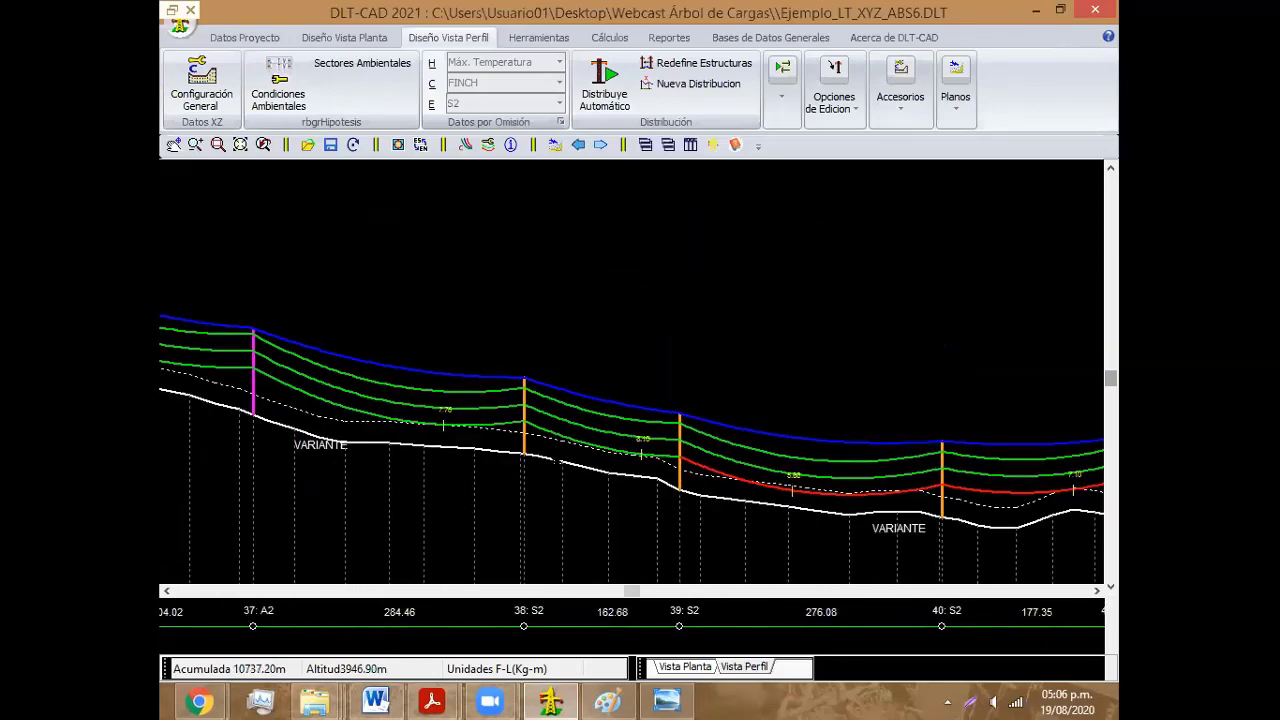
scroll(657, 479, down, 1)
scroll(651, 489, down, 1)
scroll(651, 489, down, 1)
drag(651, 489, 628, 492)
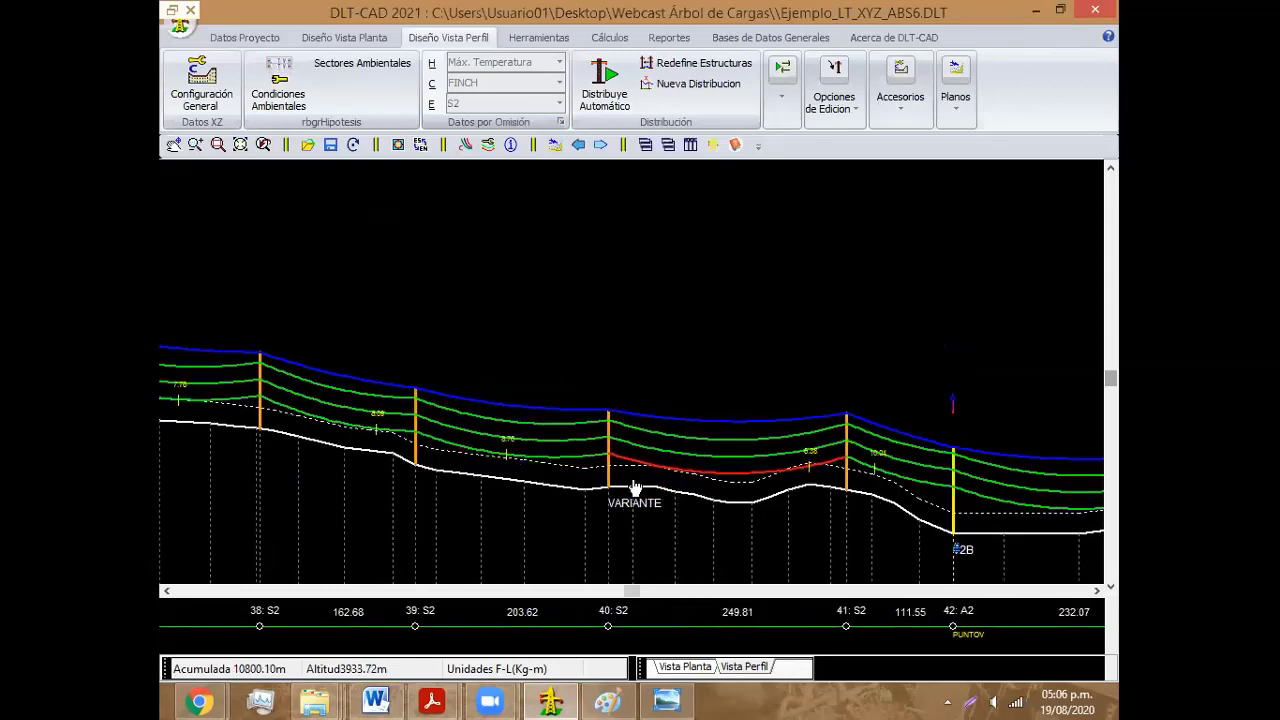
drag(847, 478, 826, 480)
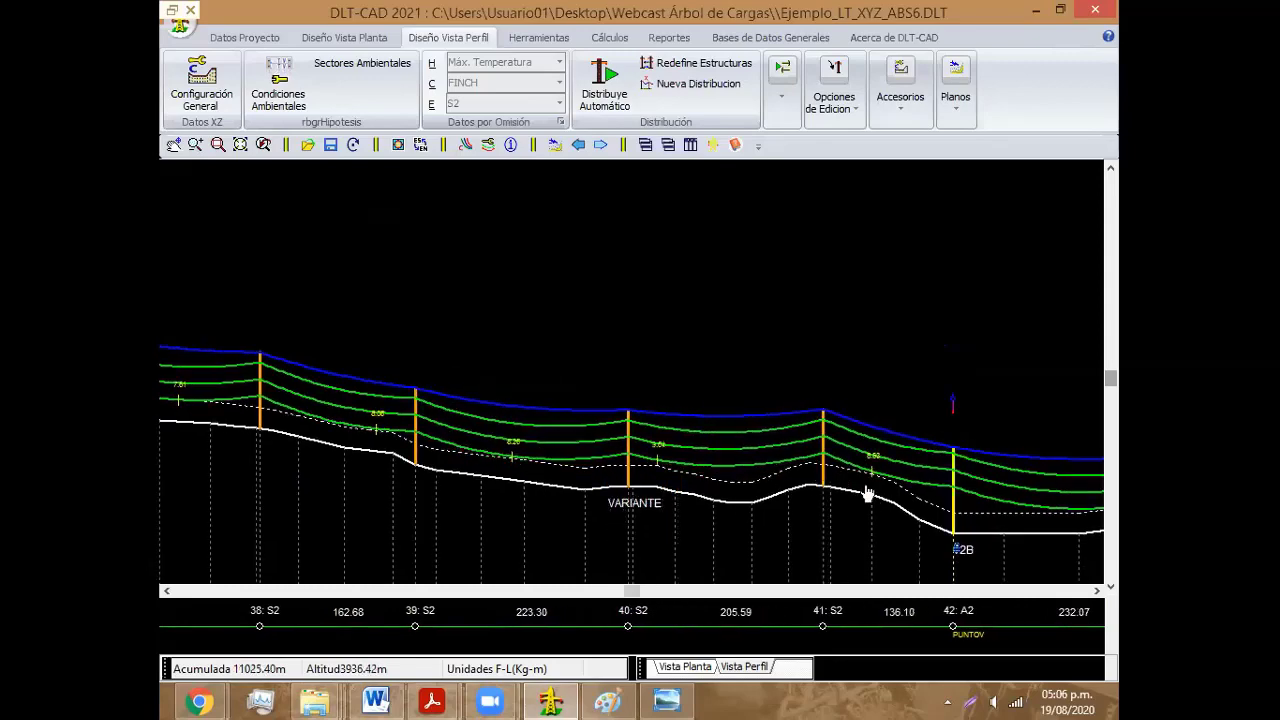
scroll(590, 420, down, 4)
scroll(294, 517, down, 2)
scroll(443, 460, down, 2)
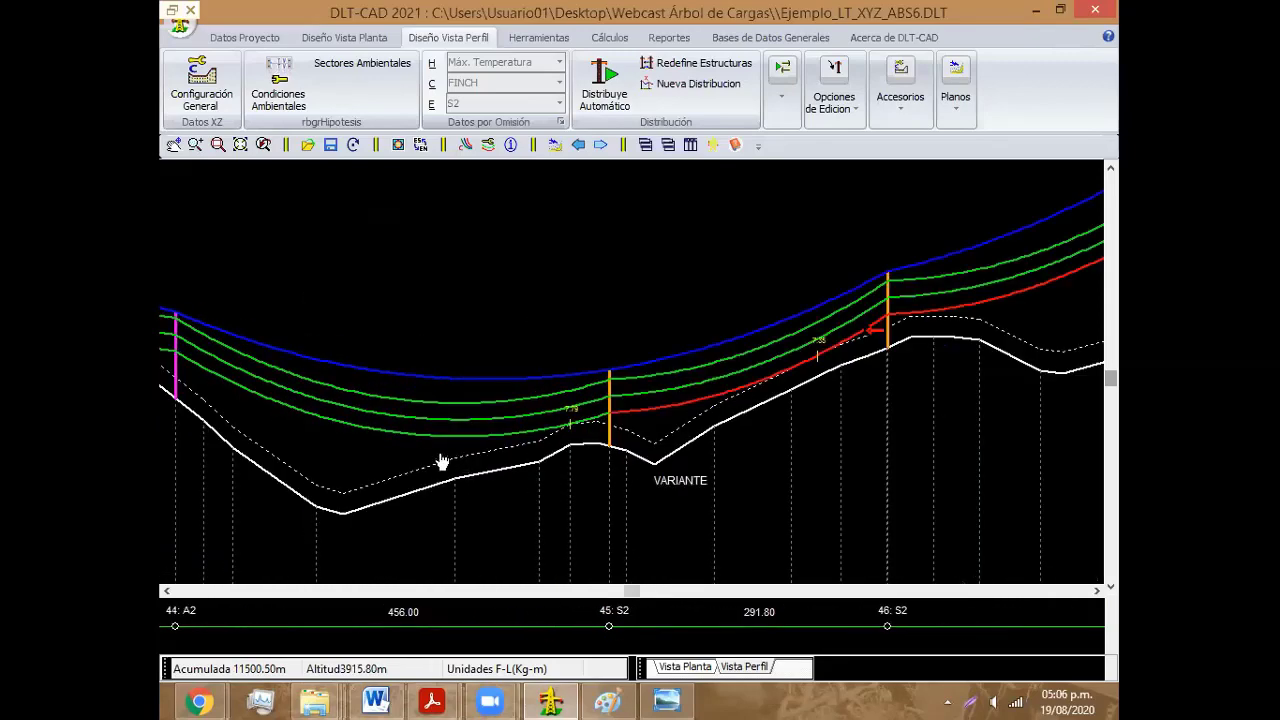
scroll(423, 466, down, 2)
drag(522, 460, 443, 475)
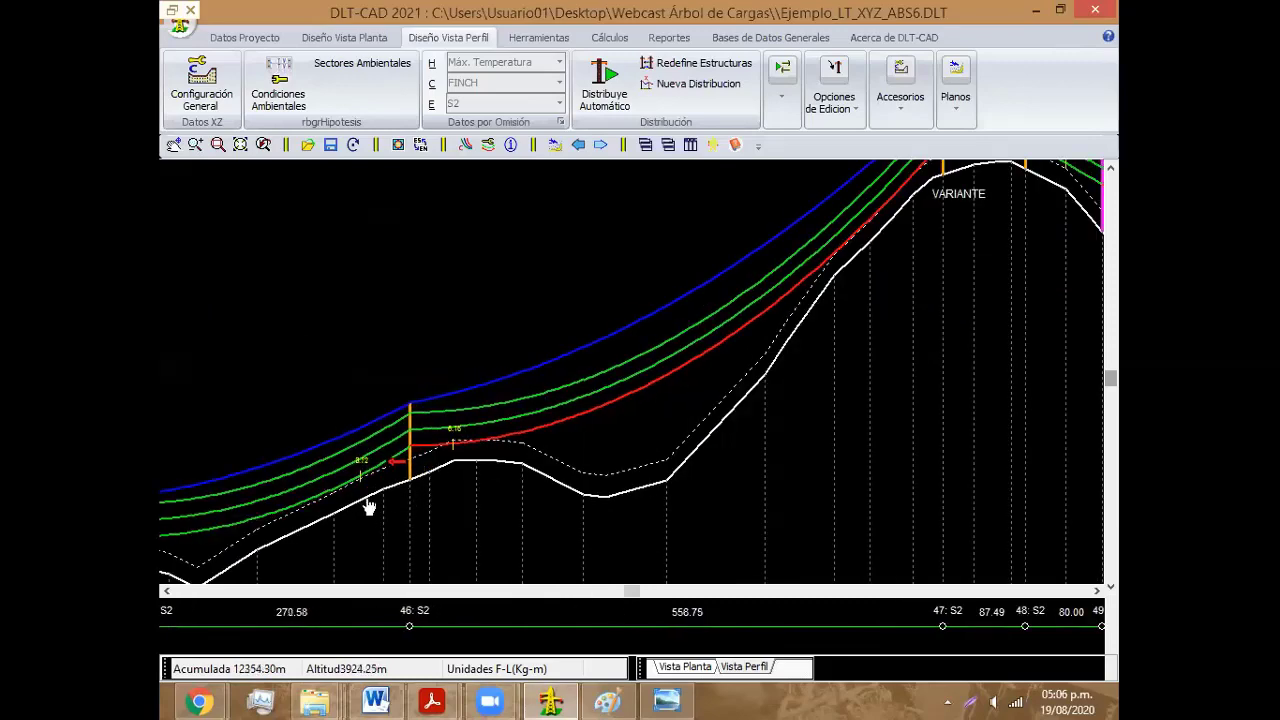
scroll(594, 331, down, 2)
scroll(582, 330, down, 2)
scroll(596, 322, down, 1)
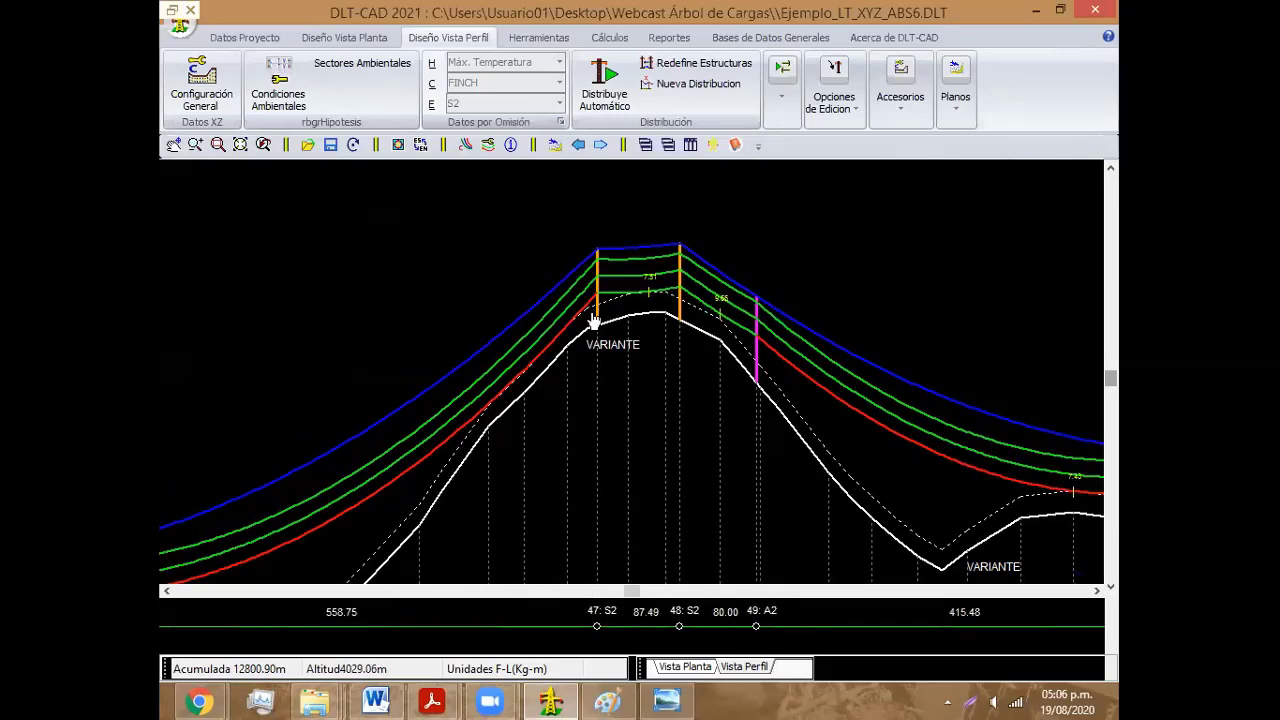
drag(590, 318, 561, 338)
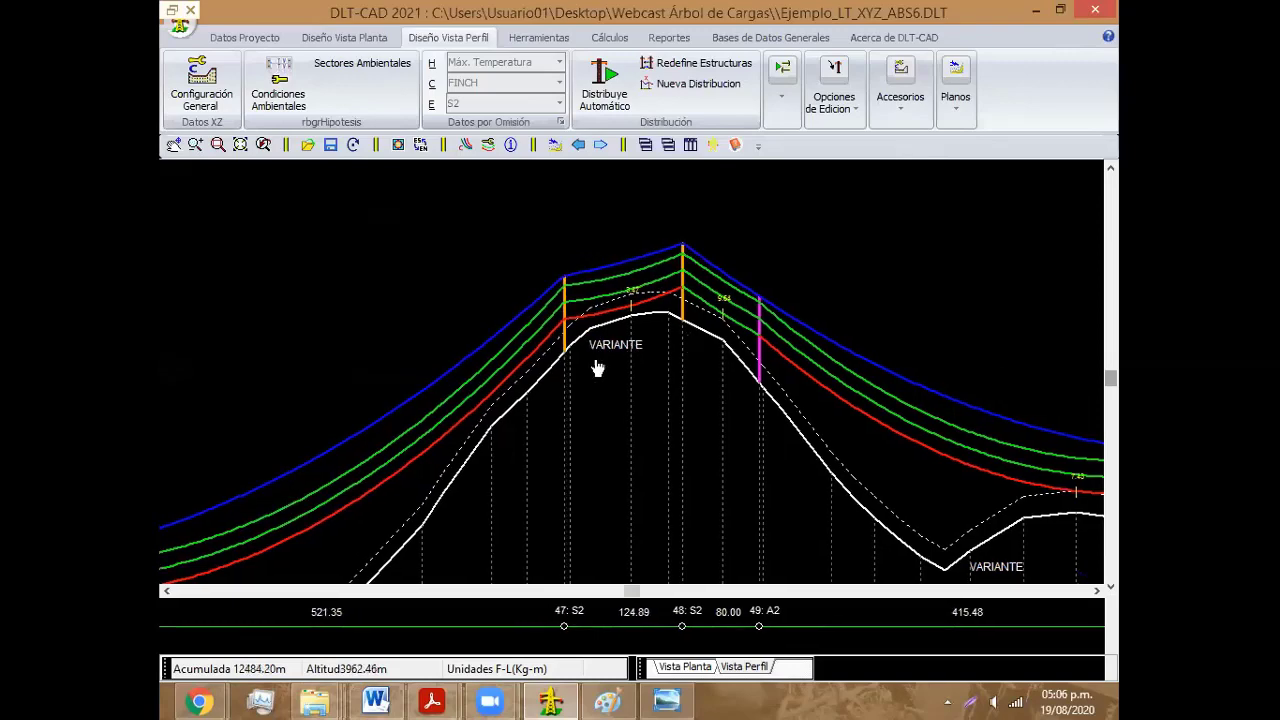
scroll(463, 443, up, 2)
scroll(470, 443, up, 3)
drag(470, 443, 478, 440)
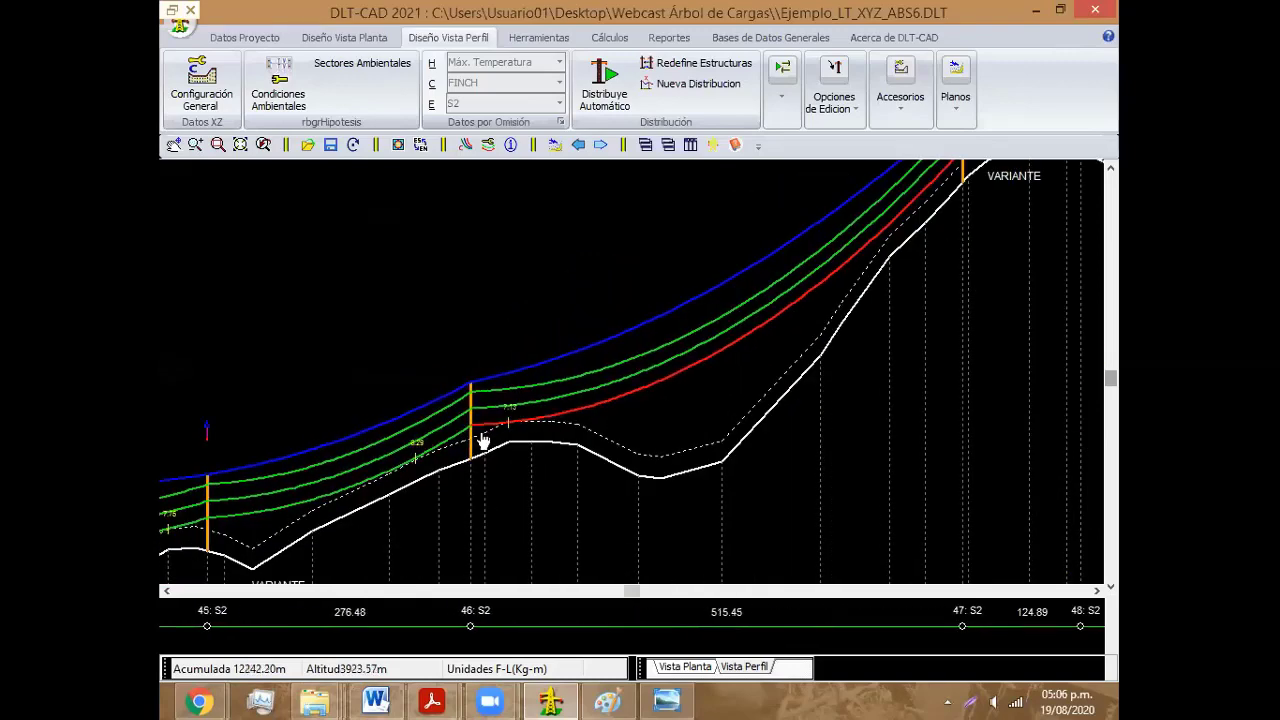
scroll(451, 345, down, 3)
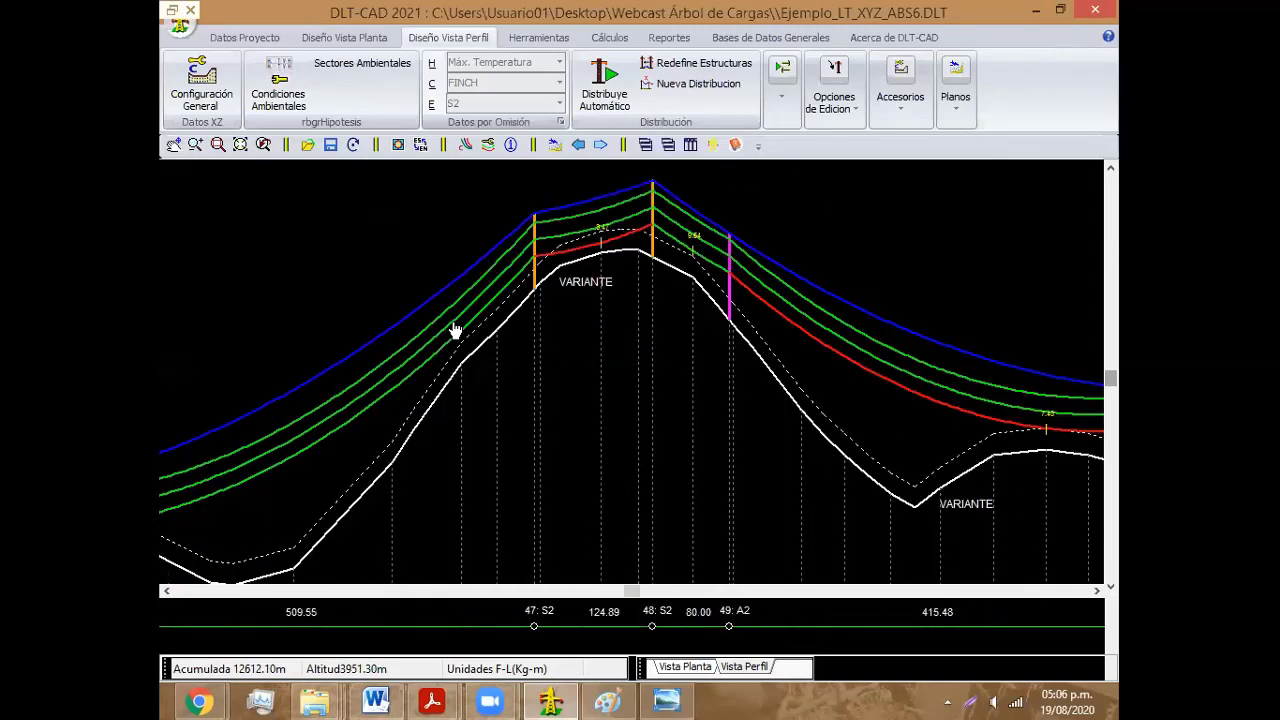
scroll(451, 335, down, 1)
Step: Shift structure 53 and add a new structure splitting the 53–54 span
right_click(510, 368)
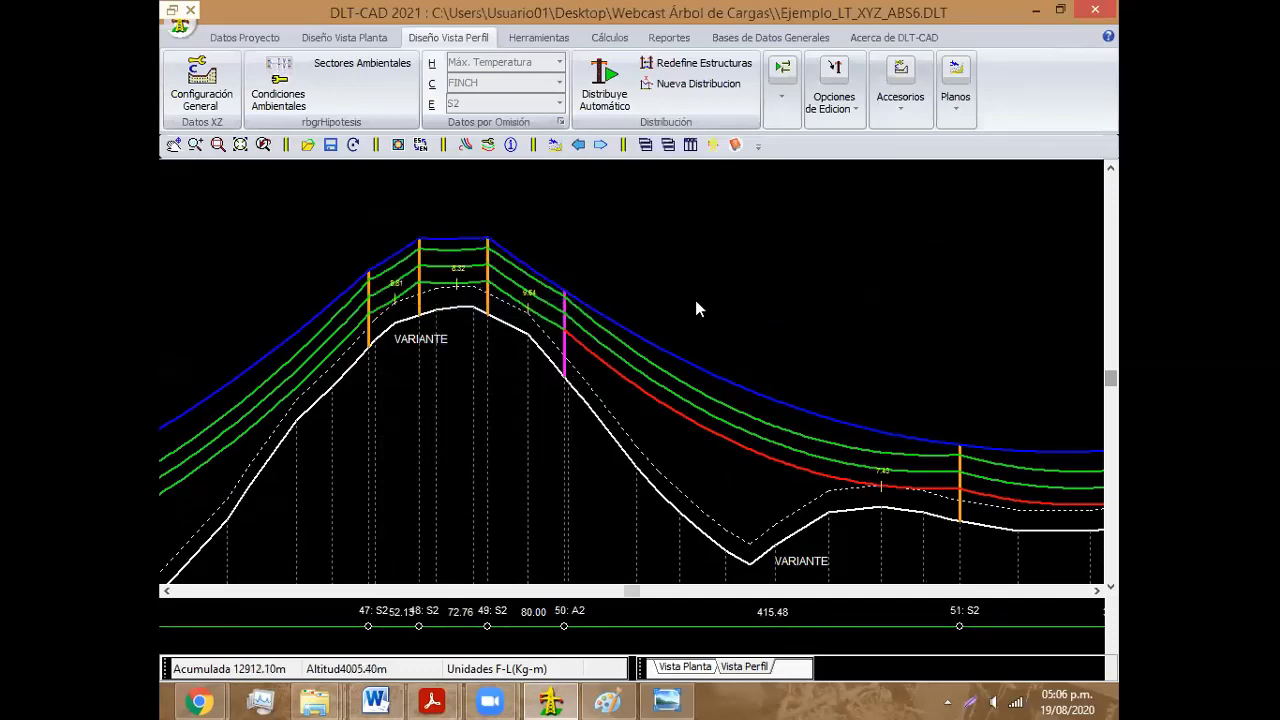
right_click(634, 276)
click(886, 420)
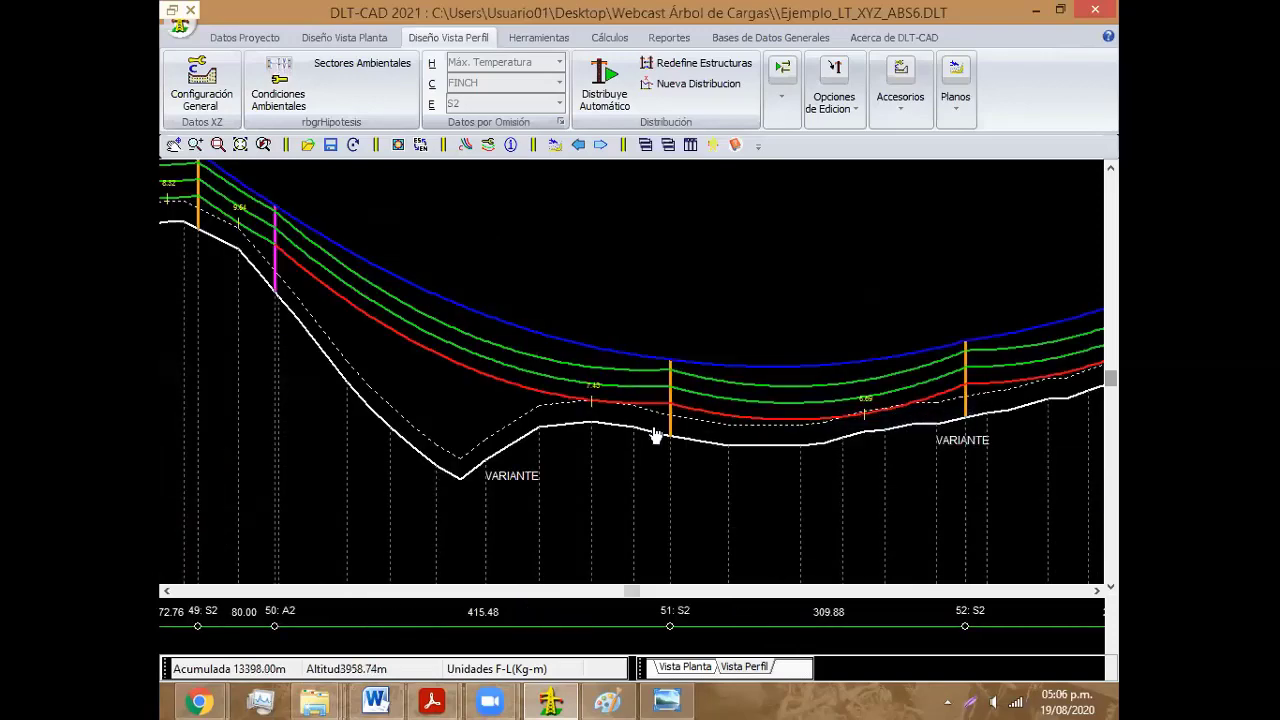
mouse_move(965, 430)
mouse_down()
mouse_move(686, 430)
mouse_move(698, 372)
mouse_move(445, 362)
mouse_up()
drag(633, 350, 506, 364)
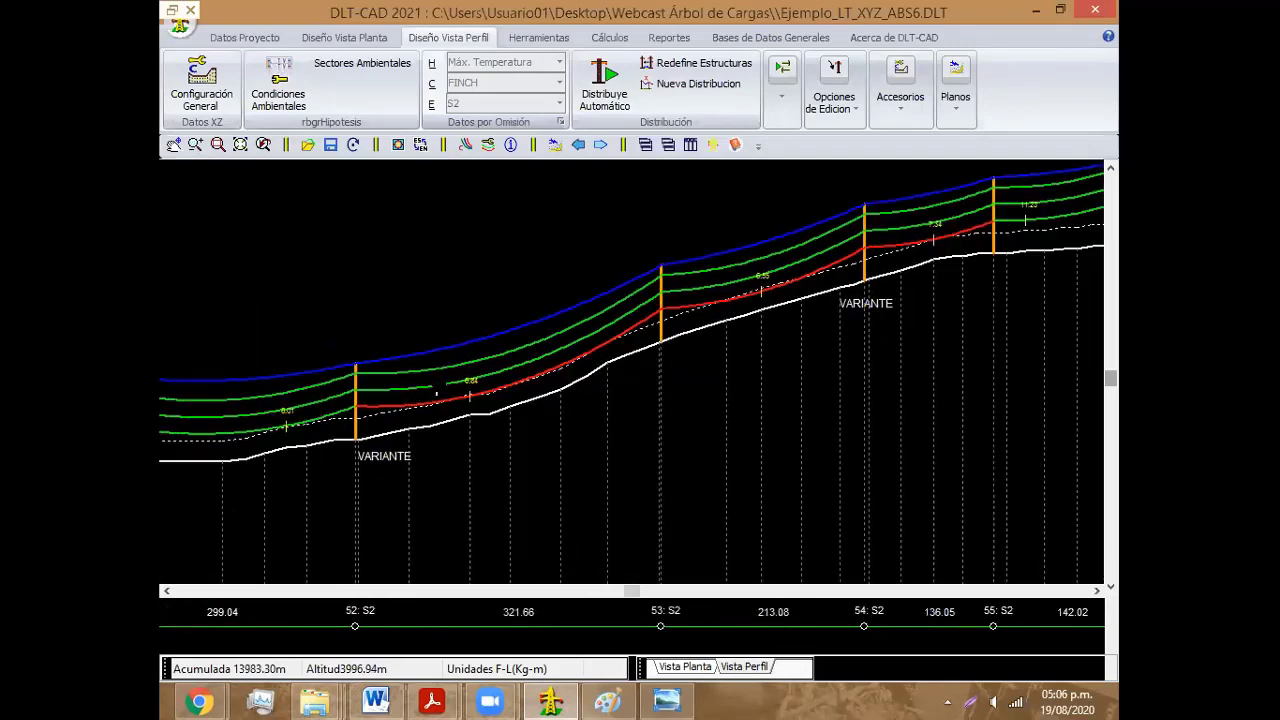
right_click(400, 250)
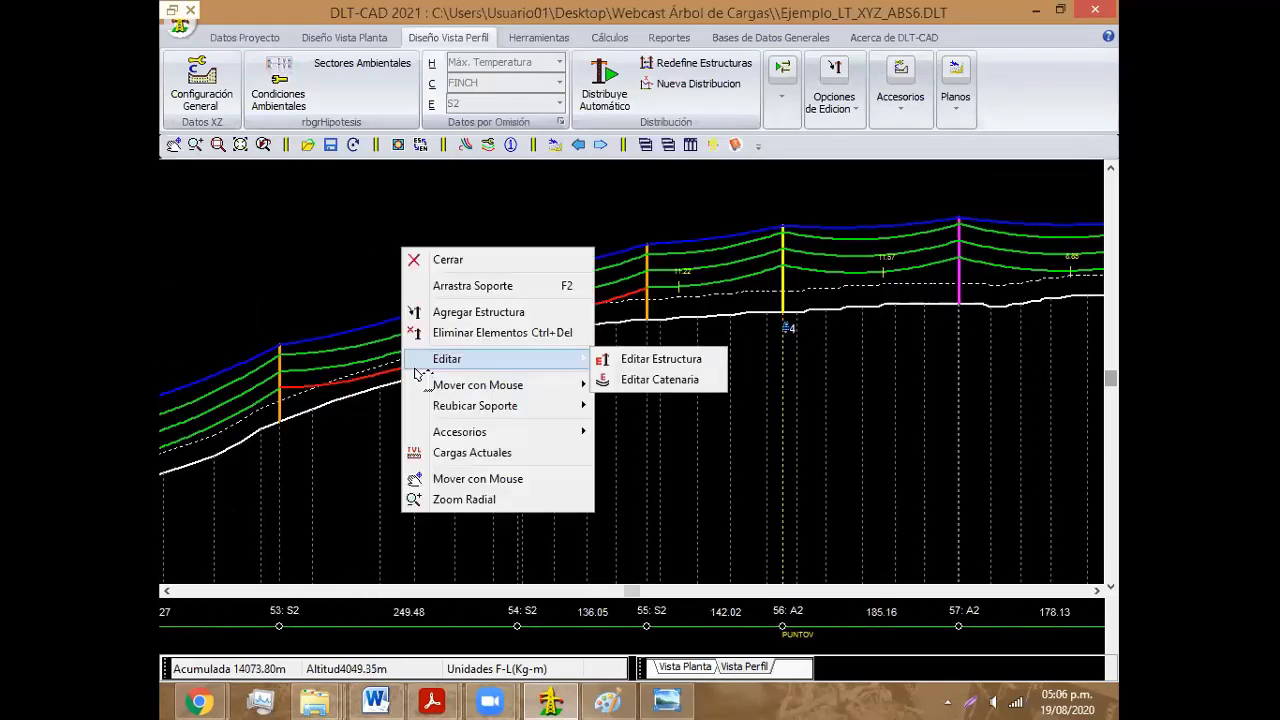
click(430, 380)
click(420, 332)
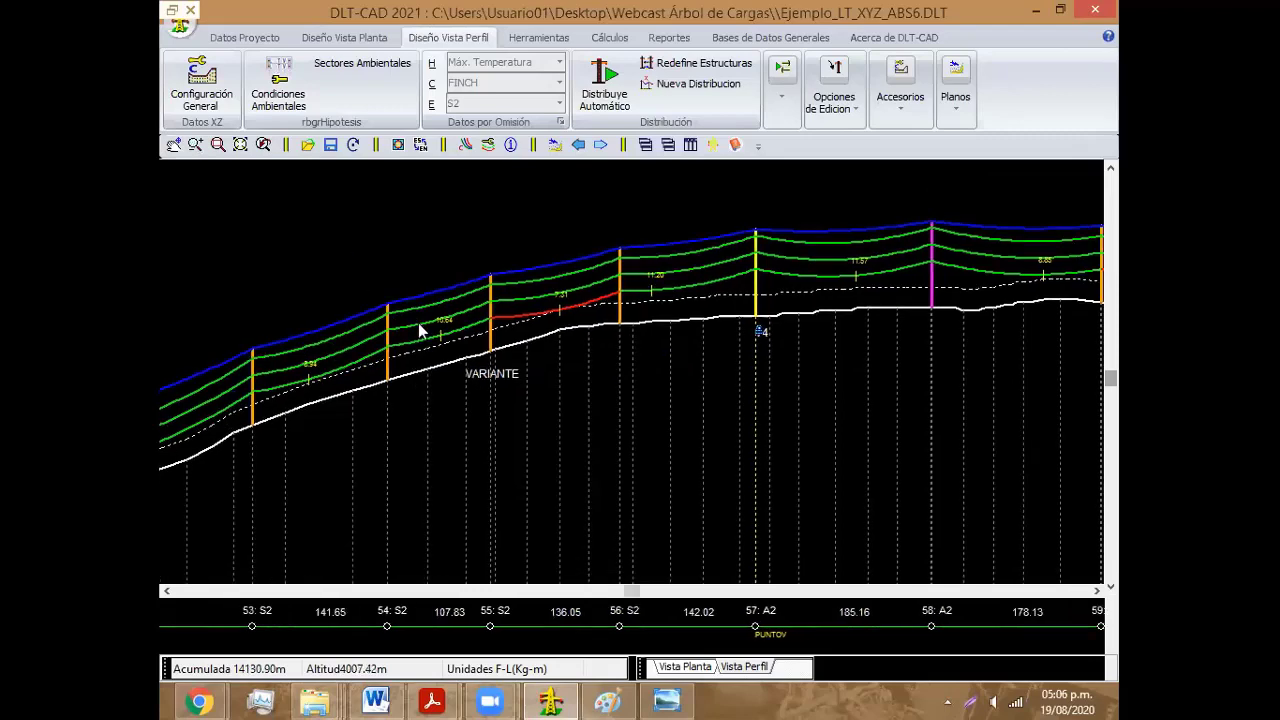
Step: Reposition structures 55, 60, 61, 62 and 63 along the profile
right_click(334, 234)
click(350, 371)
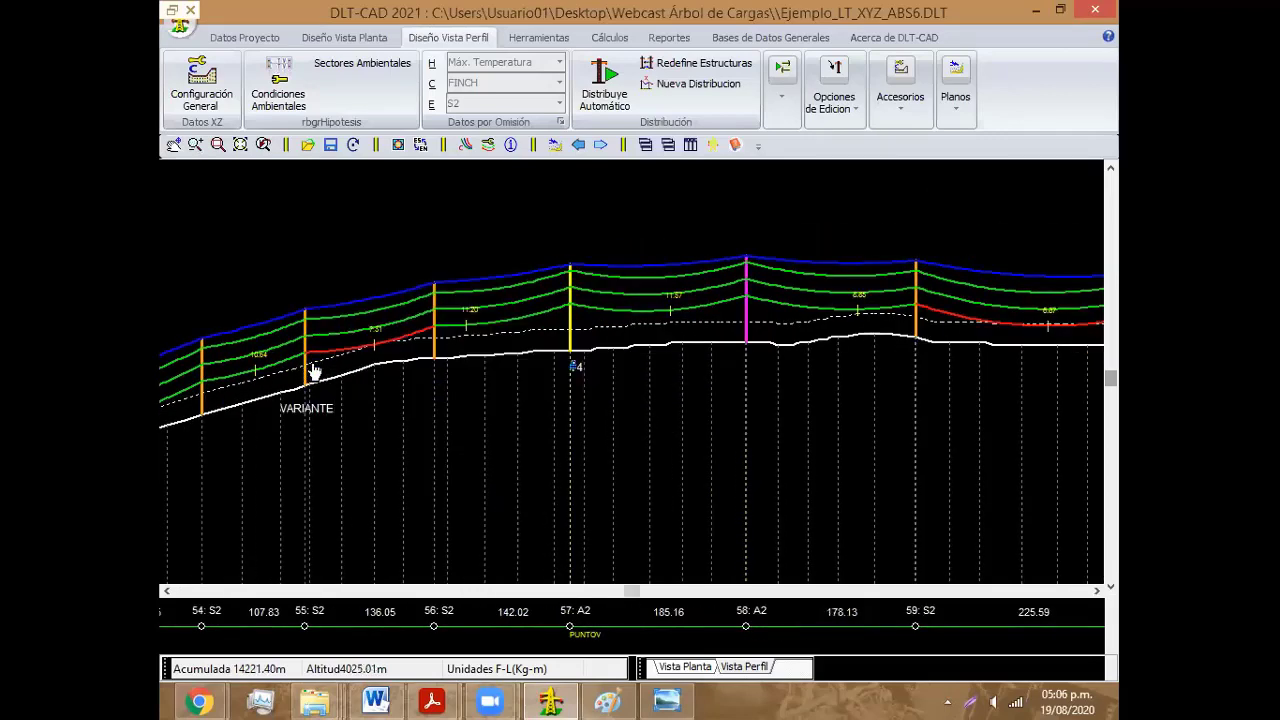
click(318, 373)
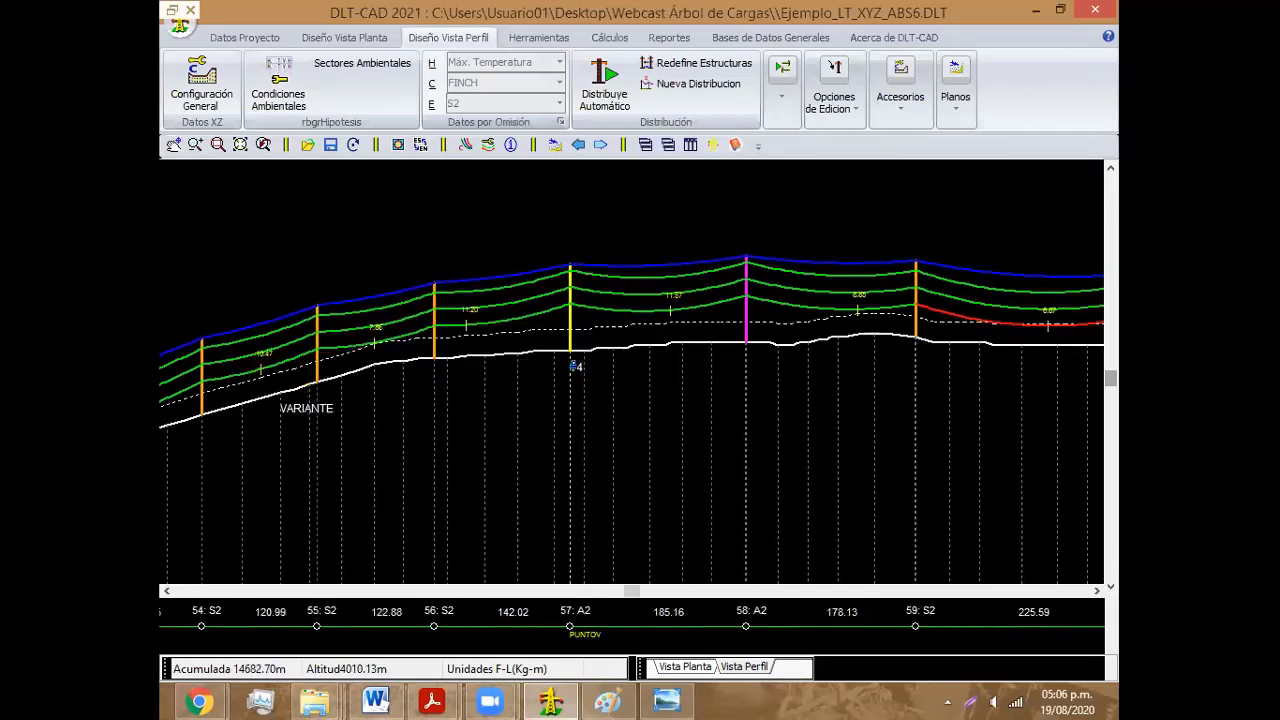
key(Right)
key(Right)
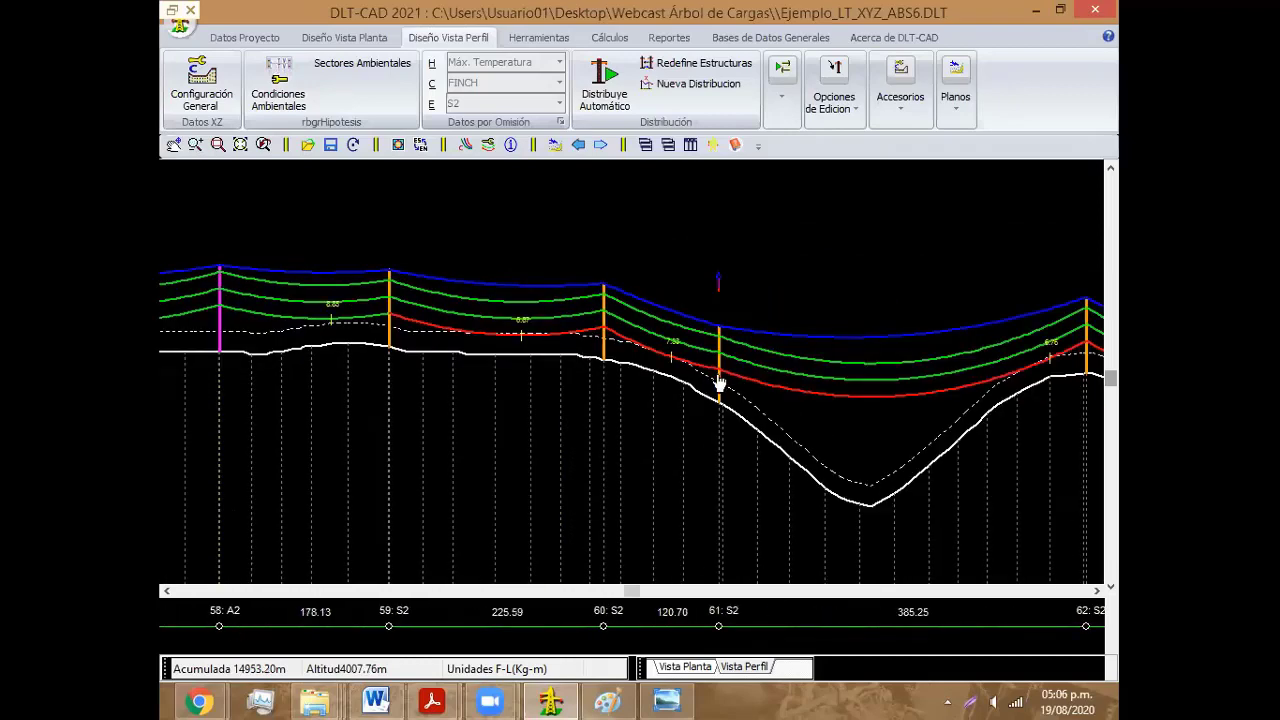
click(686, 371)
click(794, 394)
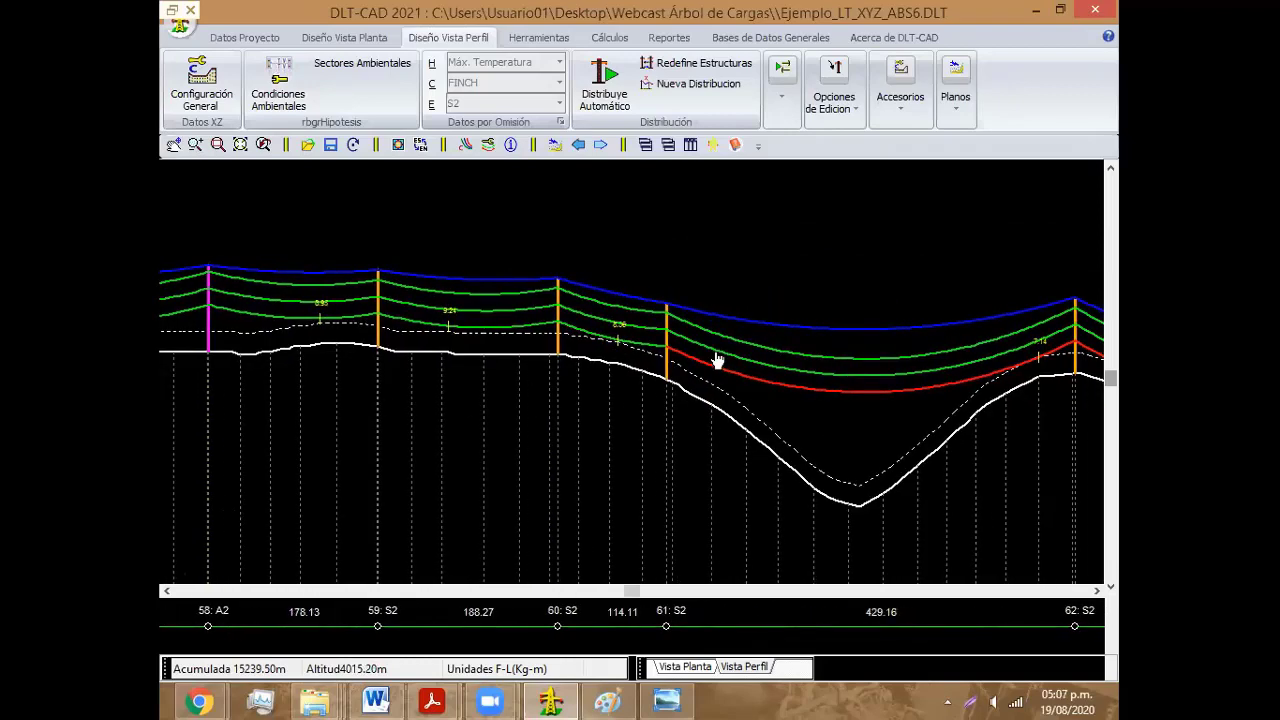
key(Right)
click(795, 418)
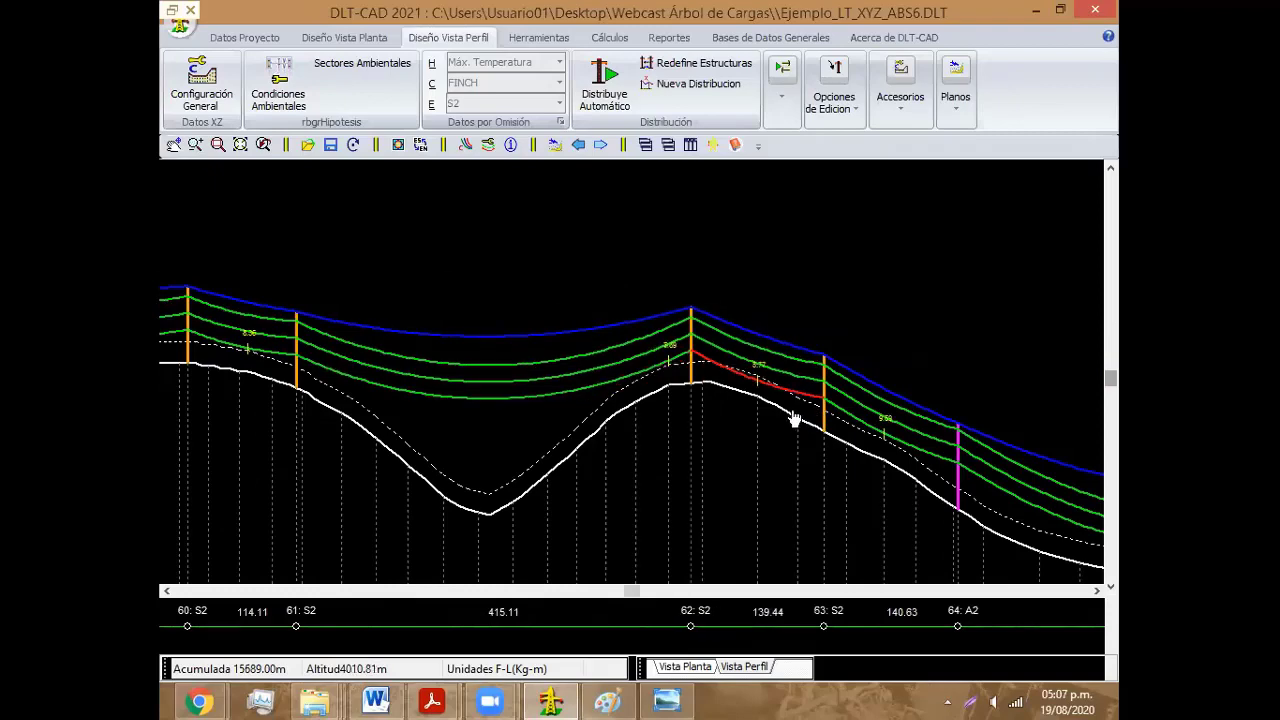
click(797, 420)
click(788, 410)
Step: Add new structure 69 near the Cruce LP road crossing
key(Right)
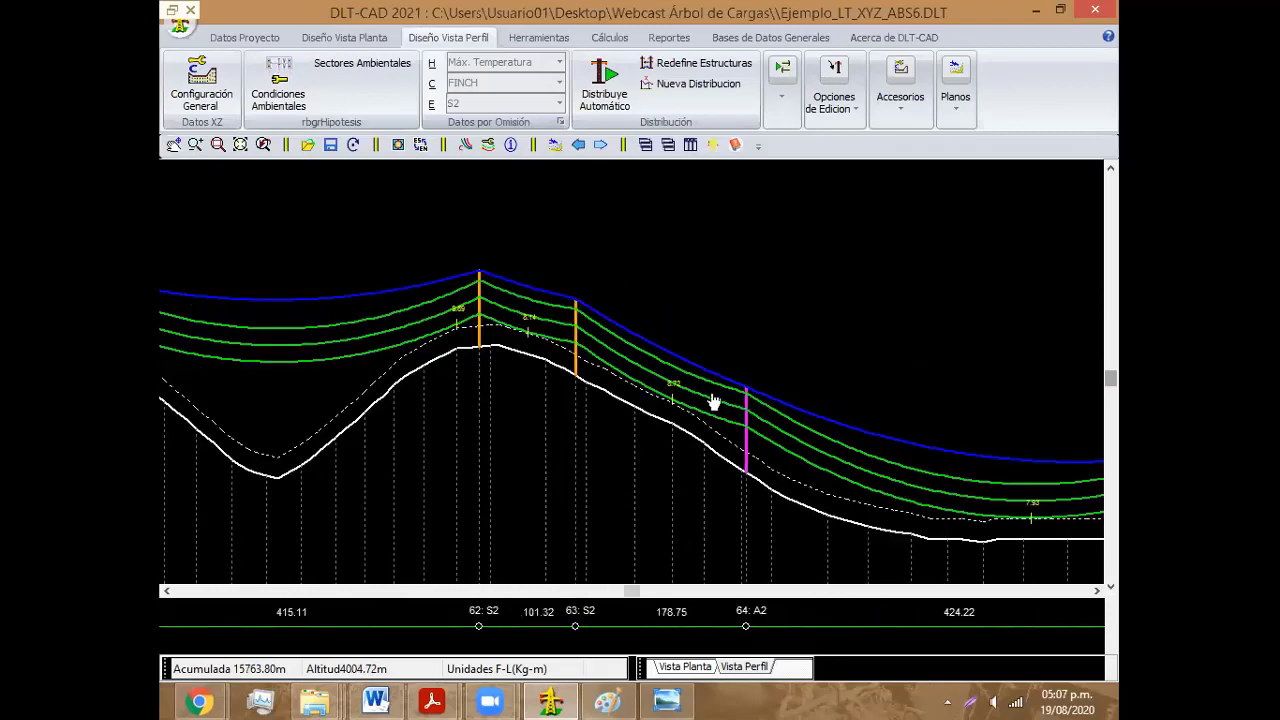
key(Right)
key(Right)
scroll(342, 440, down, 1)
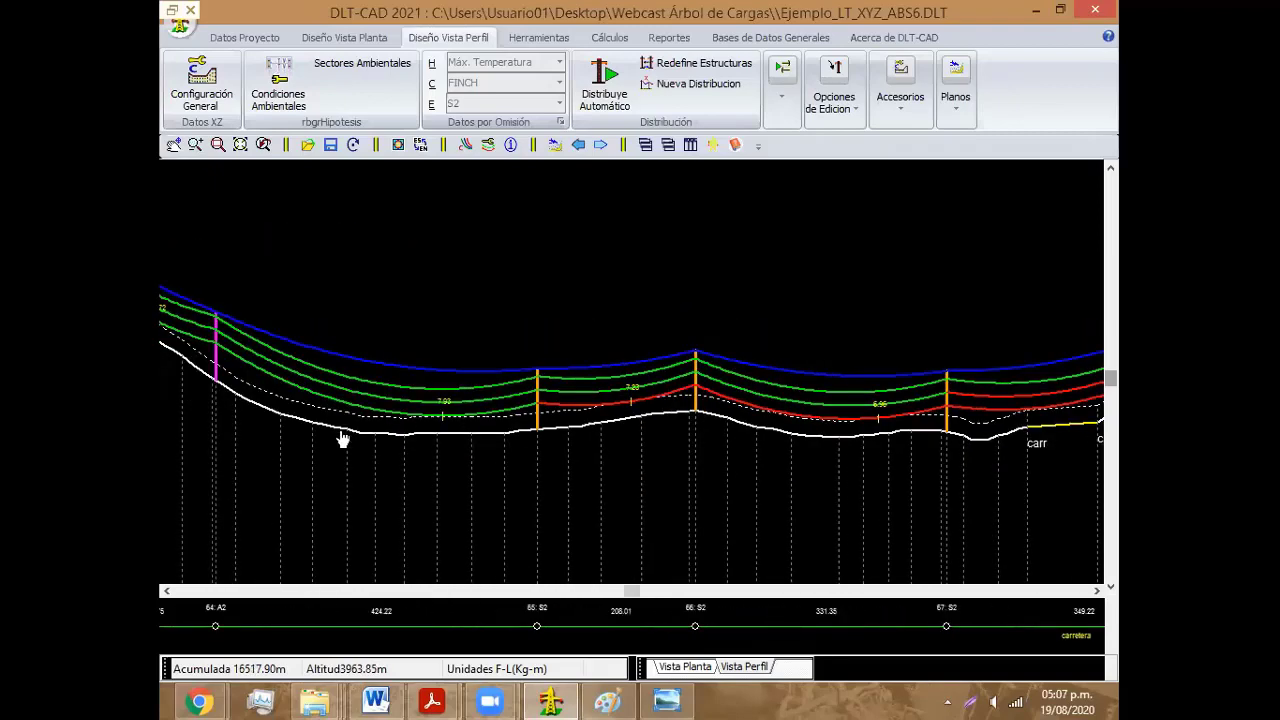
key(Right)
key(Right)
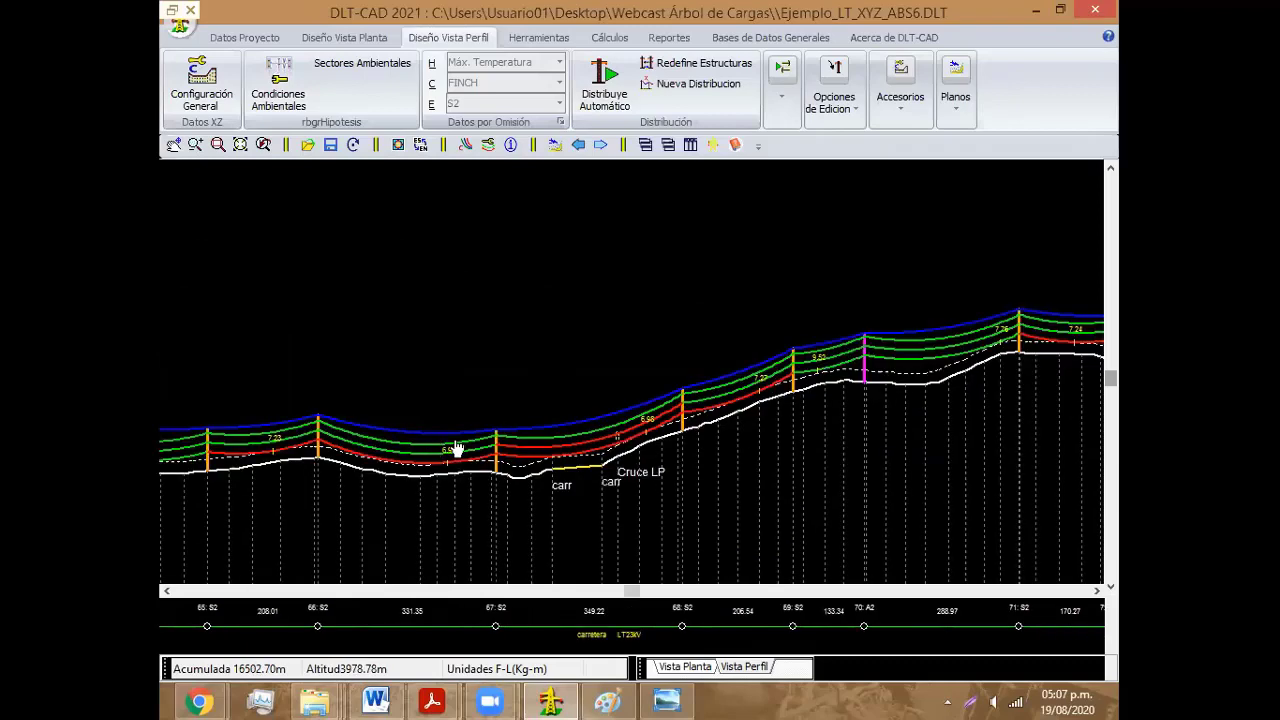
key(Left)
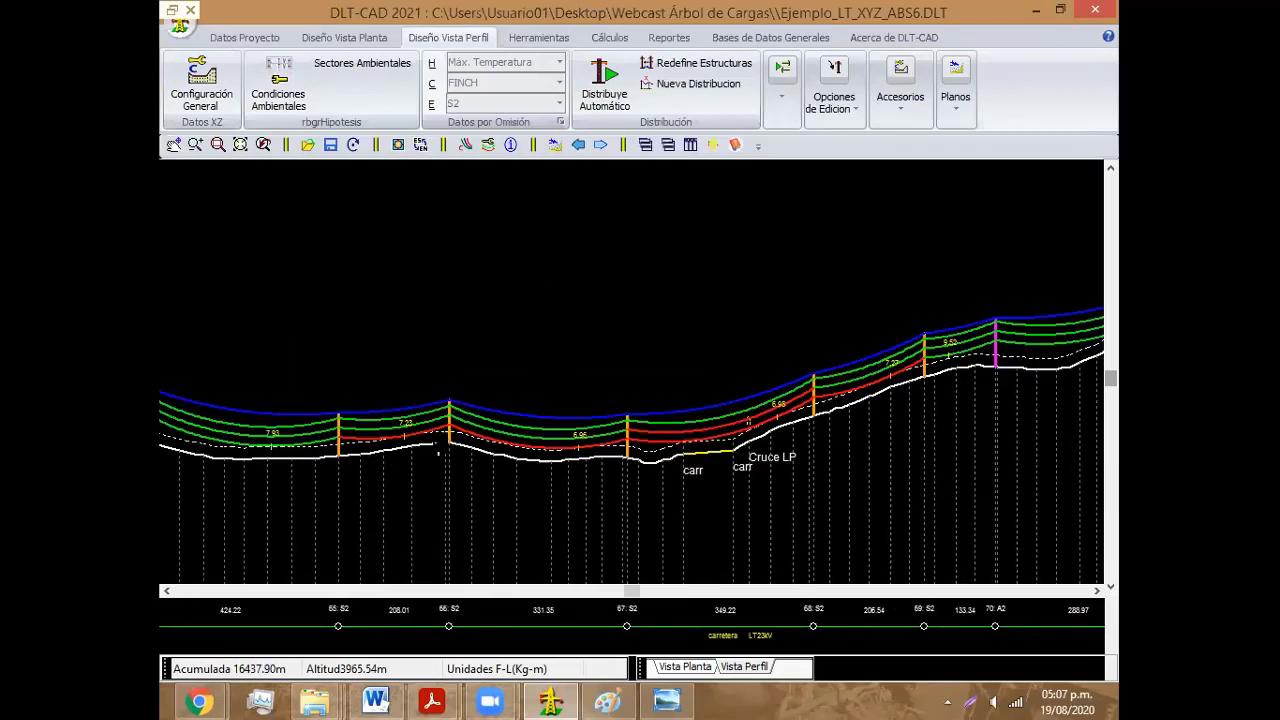
scroll(327, 419, up, 1)
scroll(565, 435, up, 1)
scroll(535, 420, up, 1)
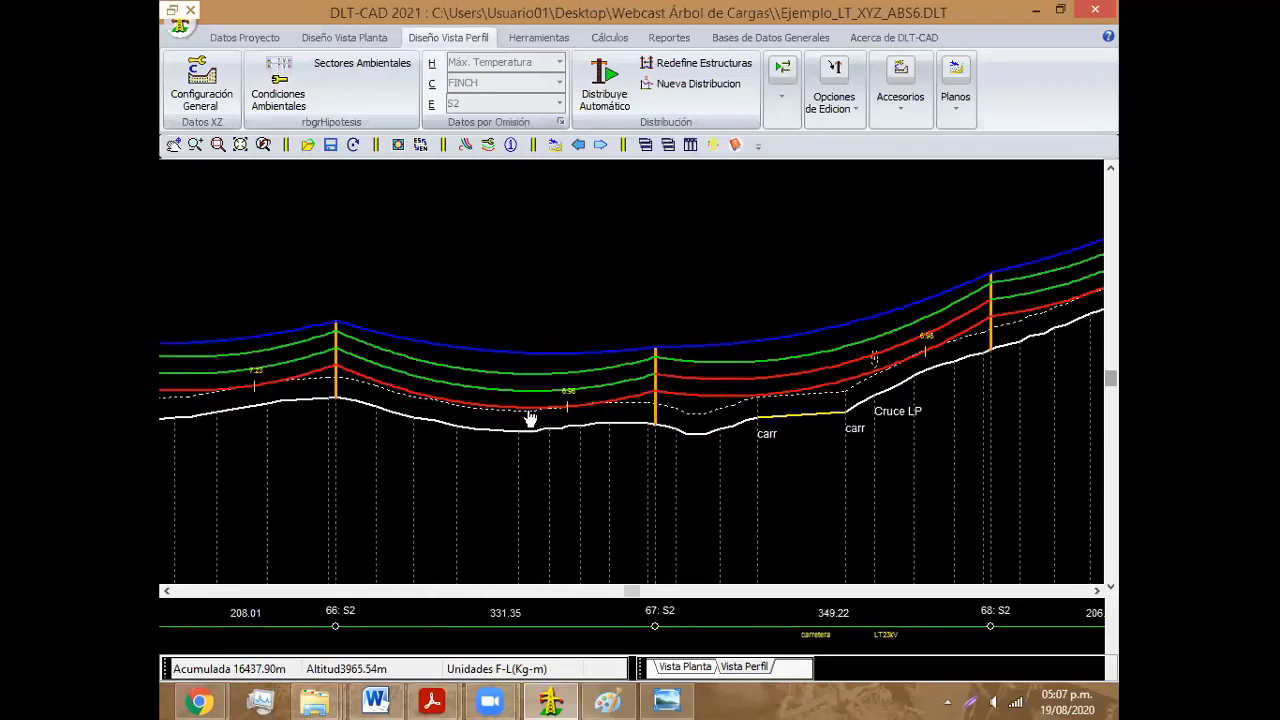
key(Left)
right_click(750, 469)
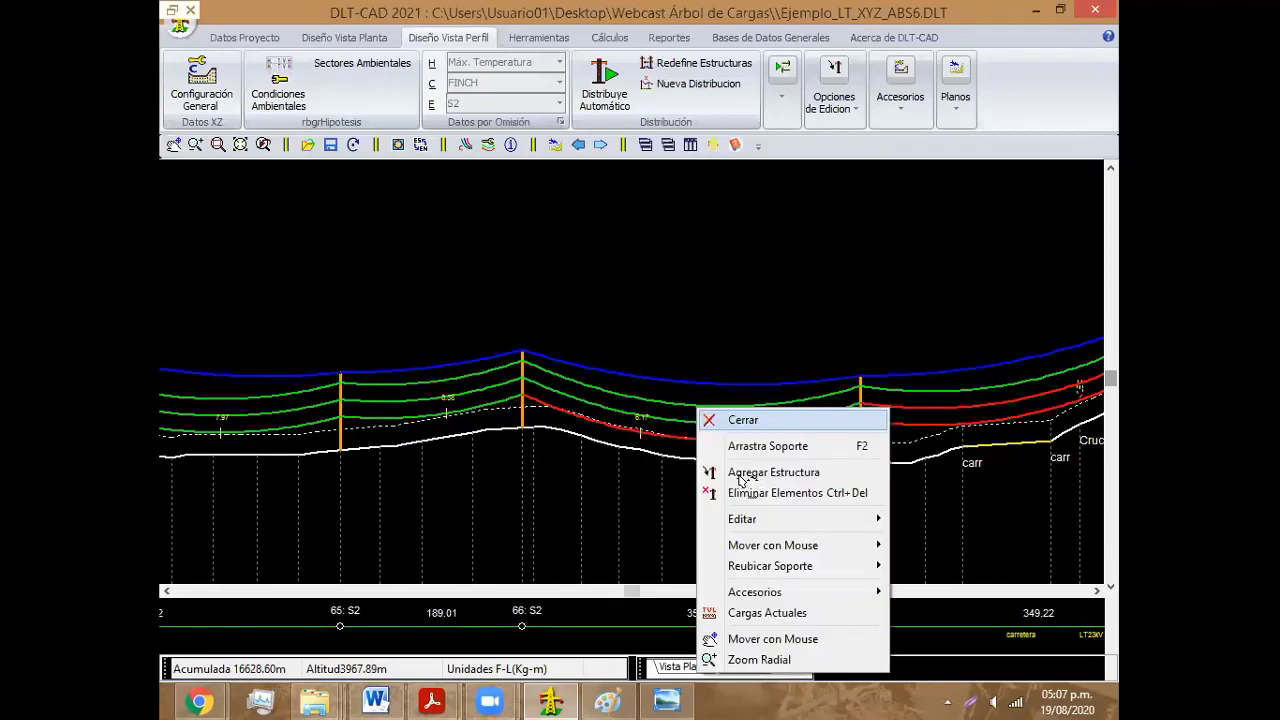
click(702, 472)
key(Right)
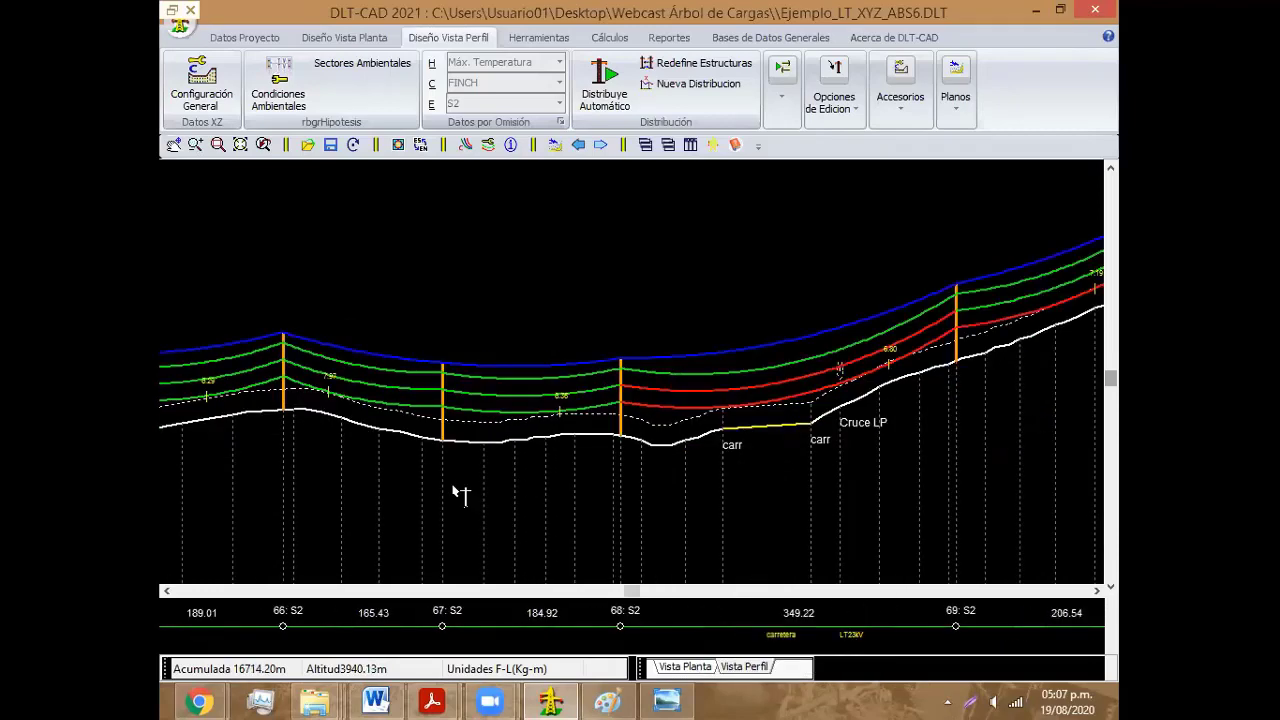
key(Right)
key(Right)
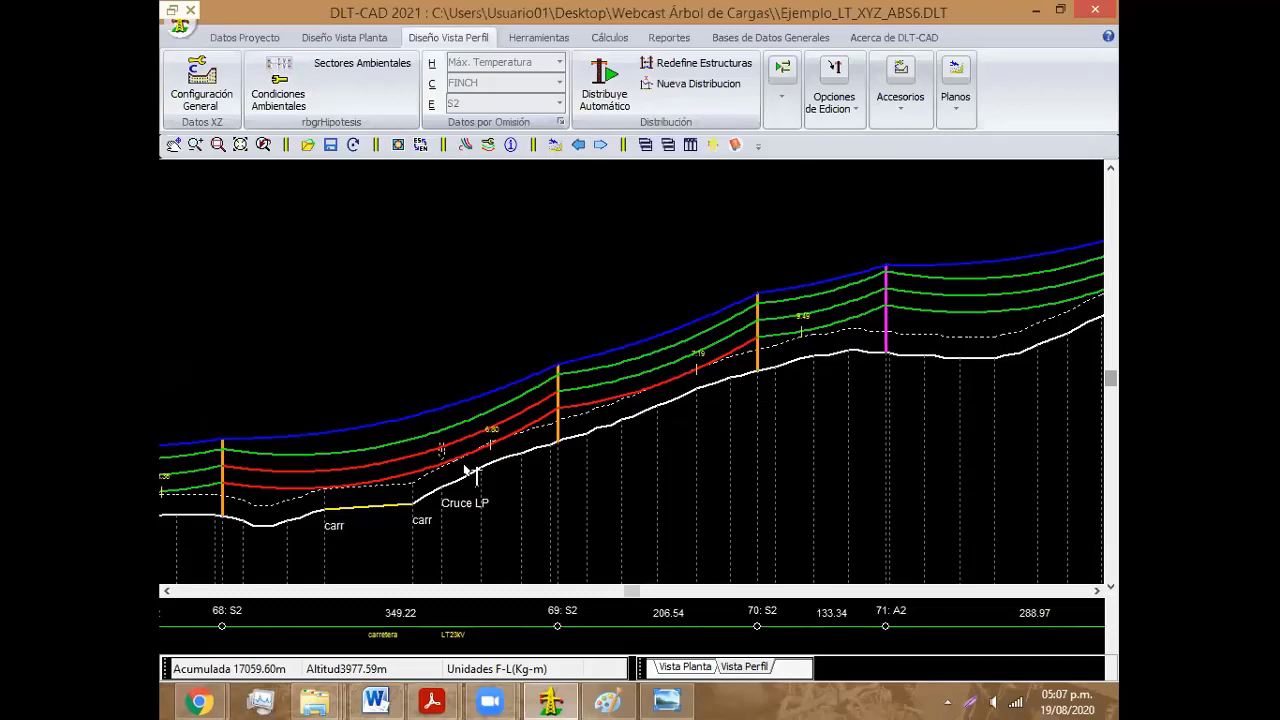
click(470, 470)
right_click(467, 320)
key(Return)
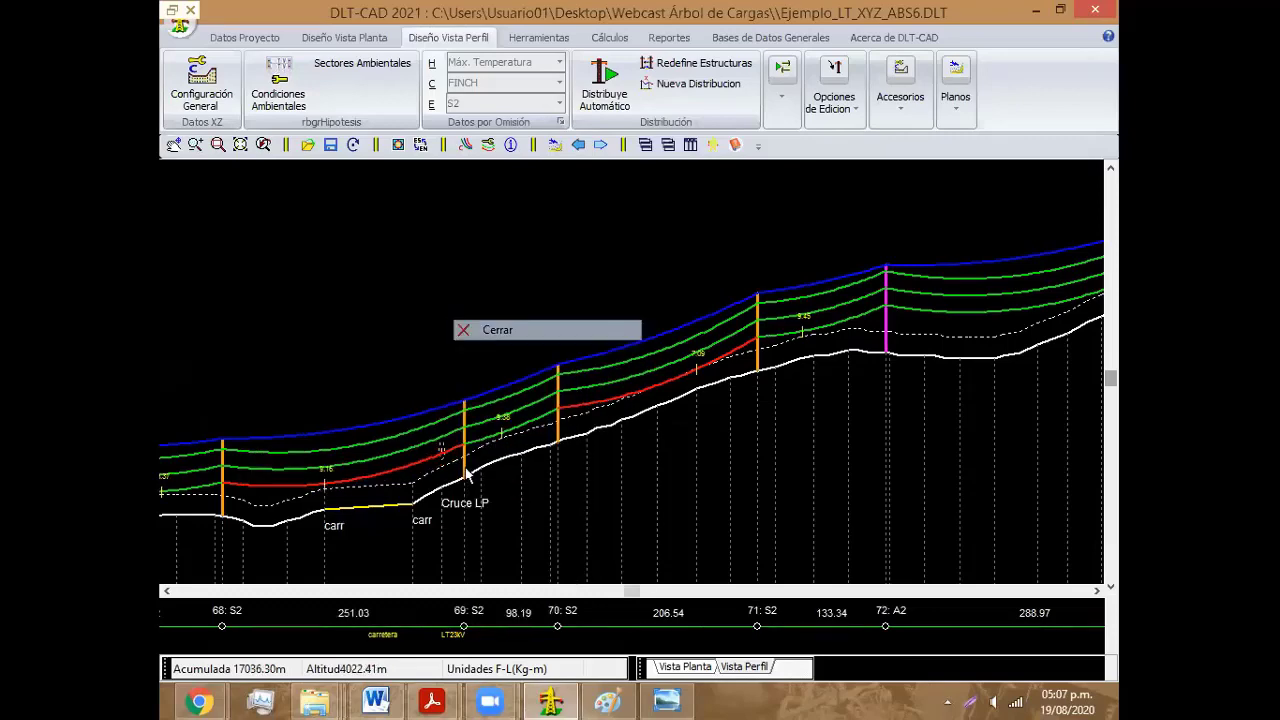
Step: Give structures 69 and 68 the taller S+6 support
double_click(477, 251)
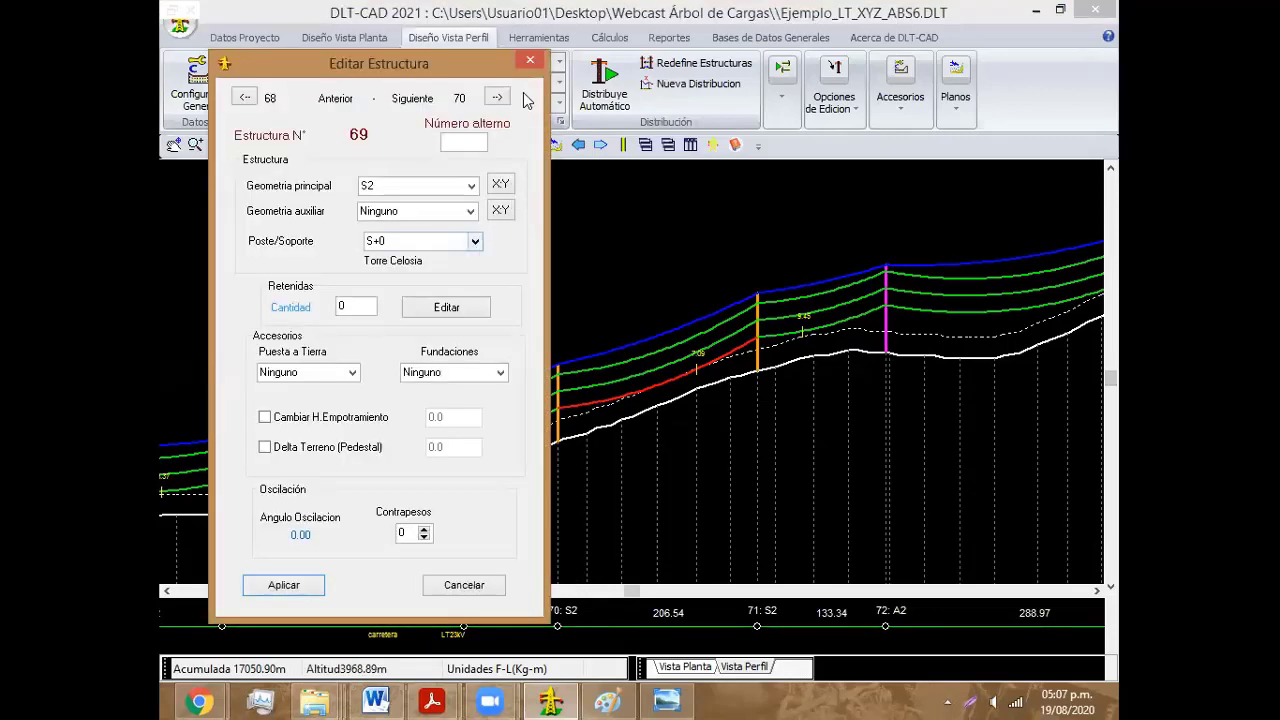
click(475, 240)
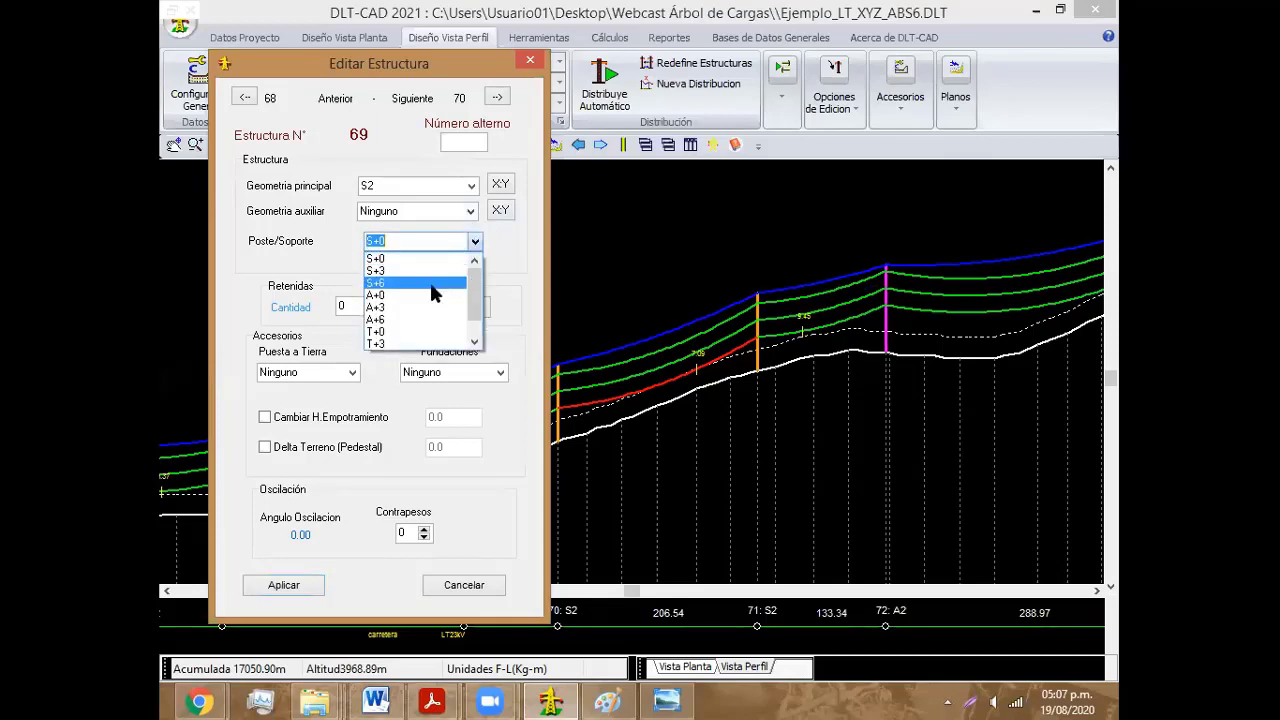
click(420, 281)
click(314, 592)
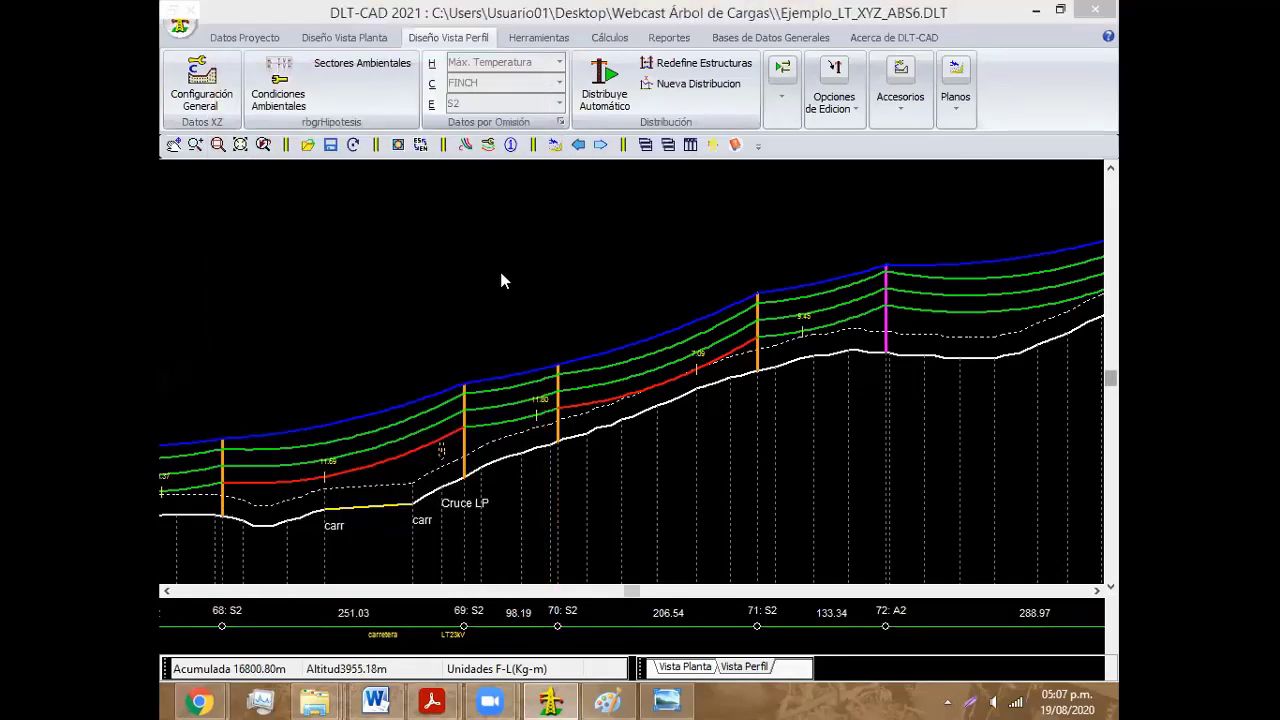
double_click(502, 280)
click(498, 265)
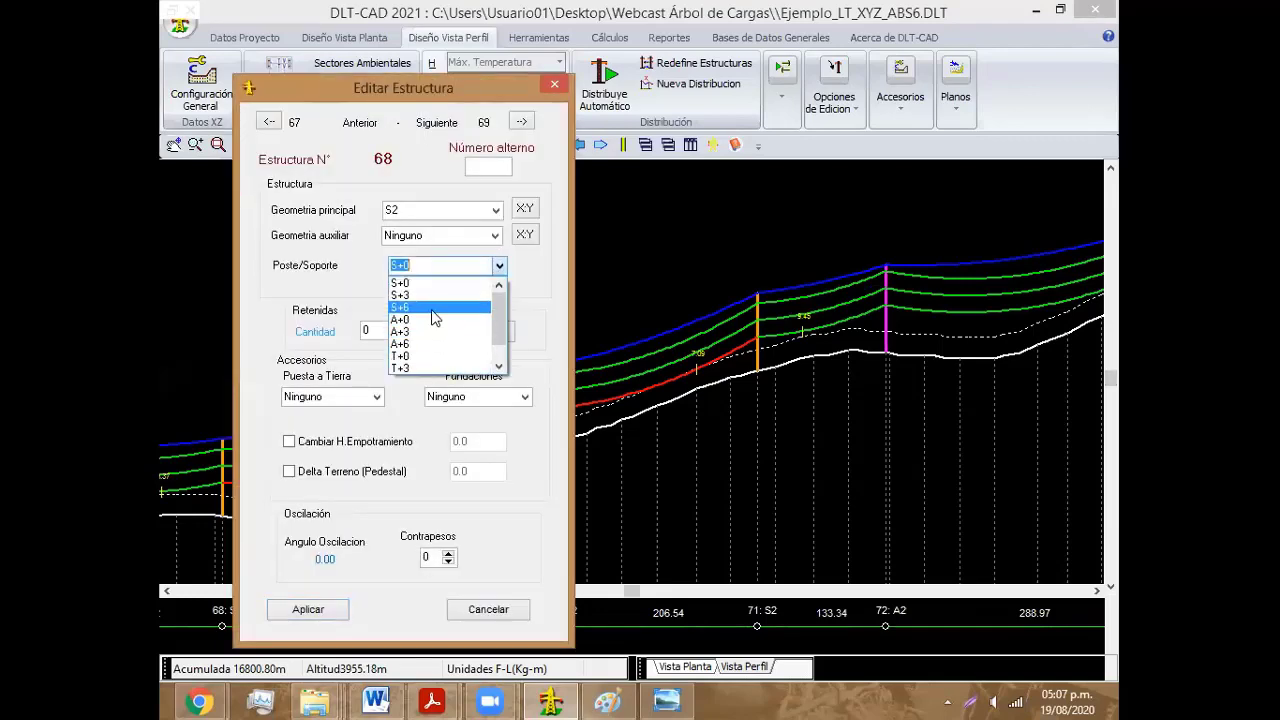
click(433, 310)
click(308, 609)
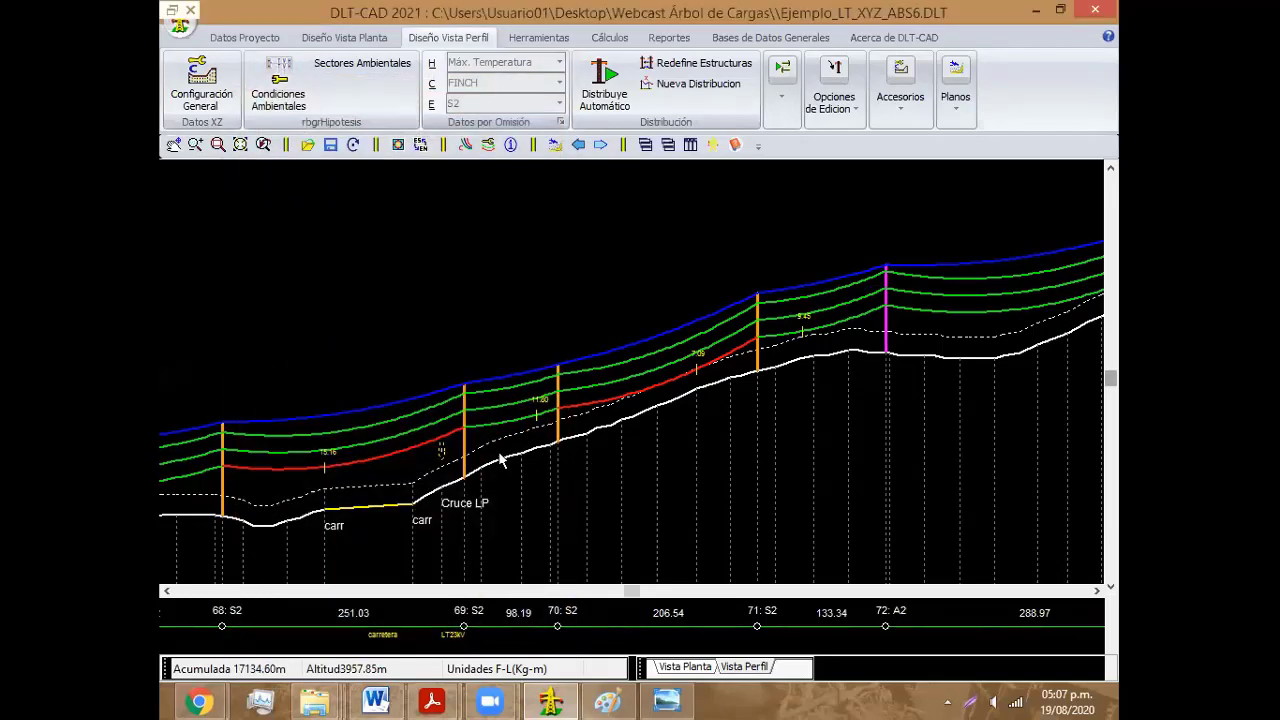
scroll(611, 431, up, 3)
scroll(601, 430, left, 3)
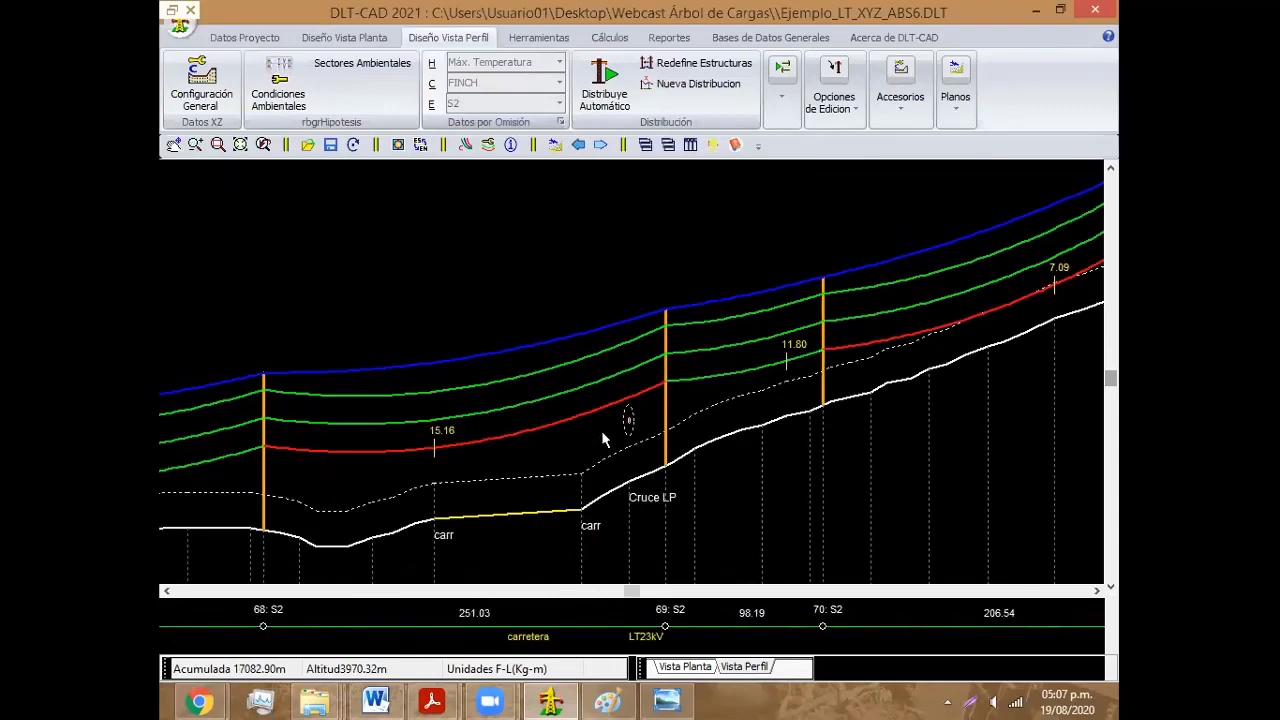
scroll(601, 430, left, 3)
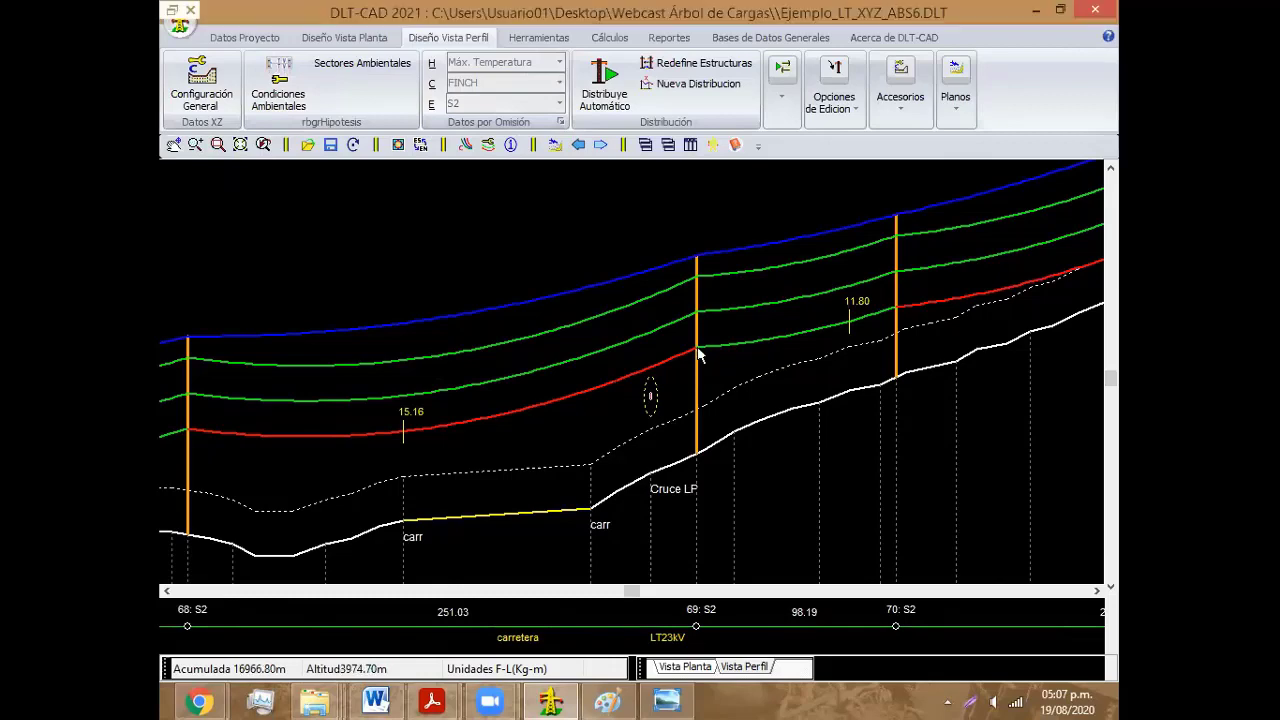
scroll(660, 355, left, 2)
scroll(660, 355, left, 2)
scroll(471, 400, right, 2)
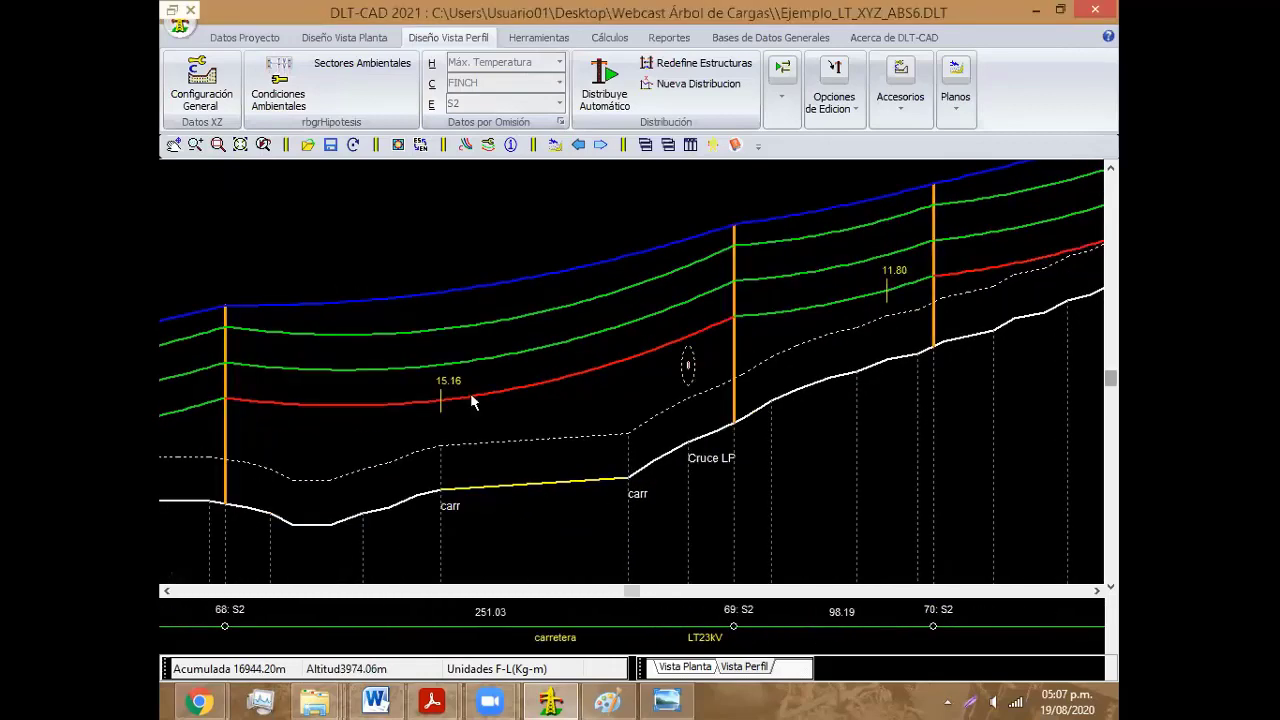
scroll(515, 465, right, 2)
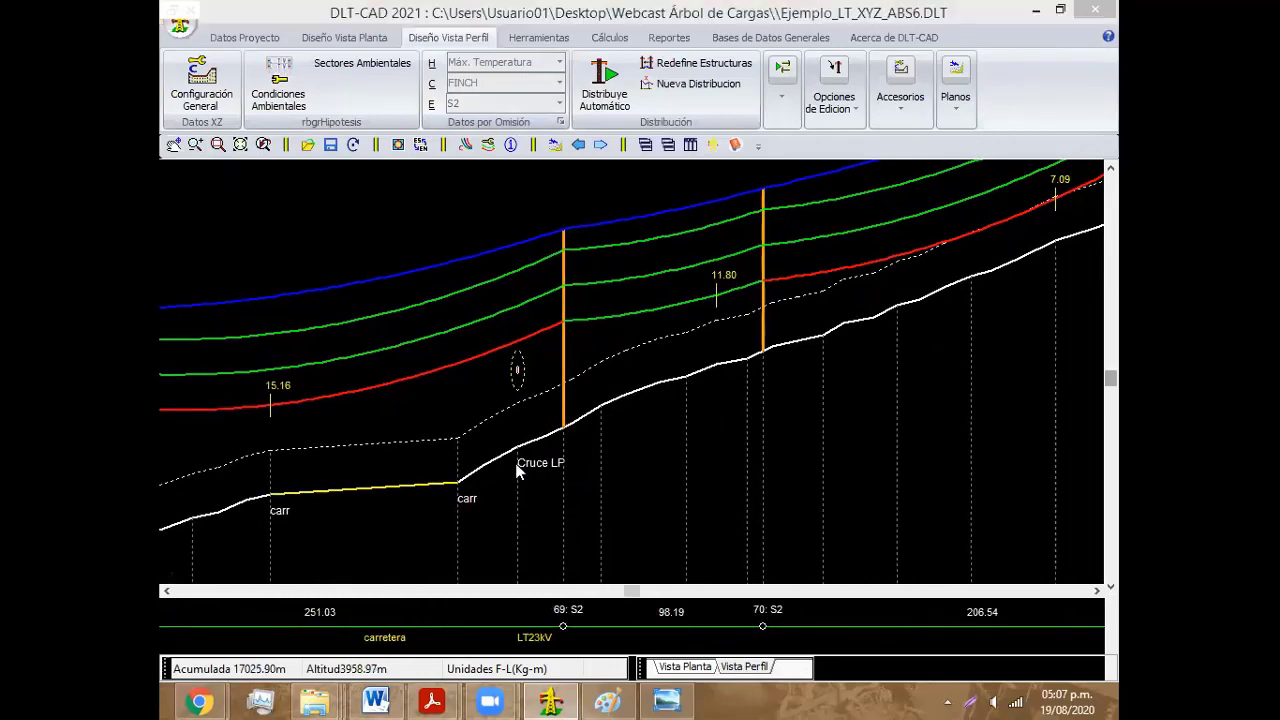
Step: Set profile point 889's attribute at Cruce LP from LT23kV to 0
double_click(518, 470)
click(538, 195)
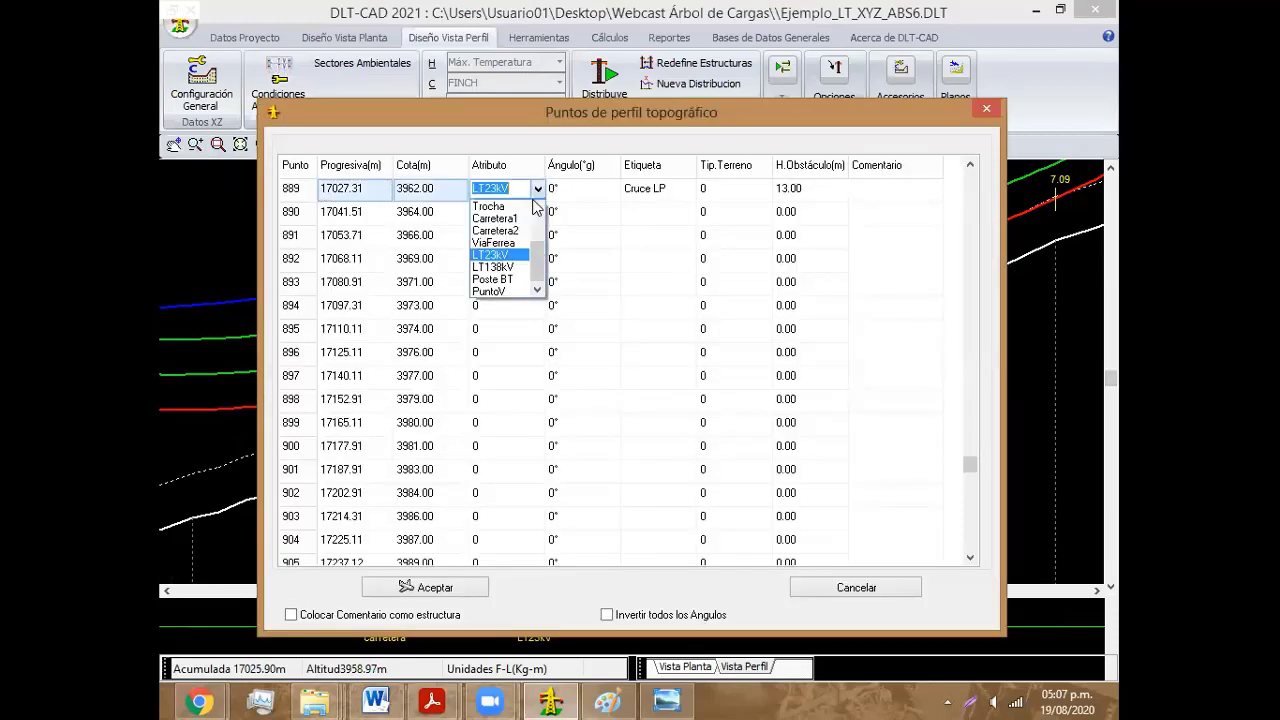
scroll(518, 230, up, 3)
click(518, 238)
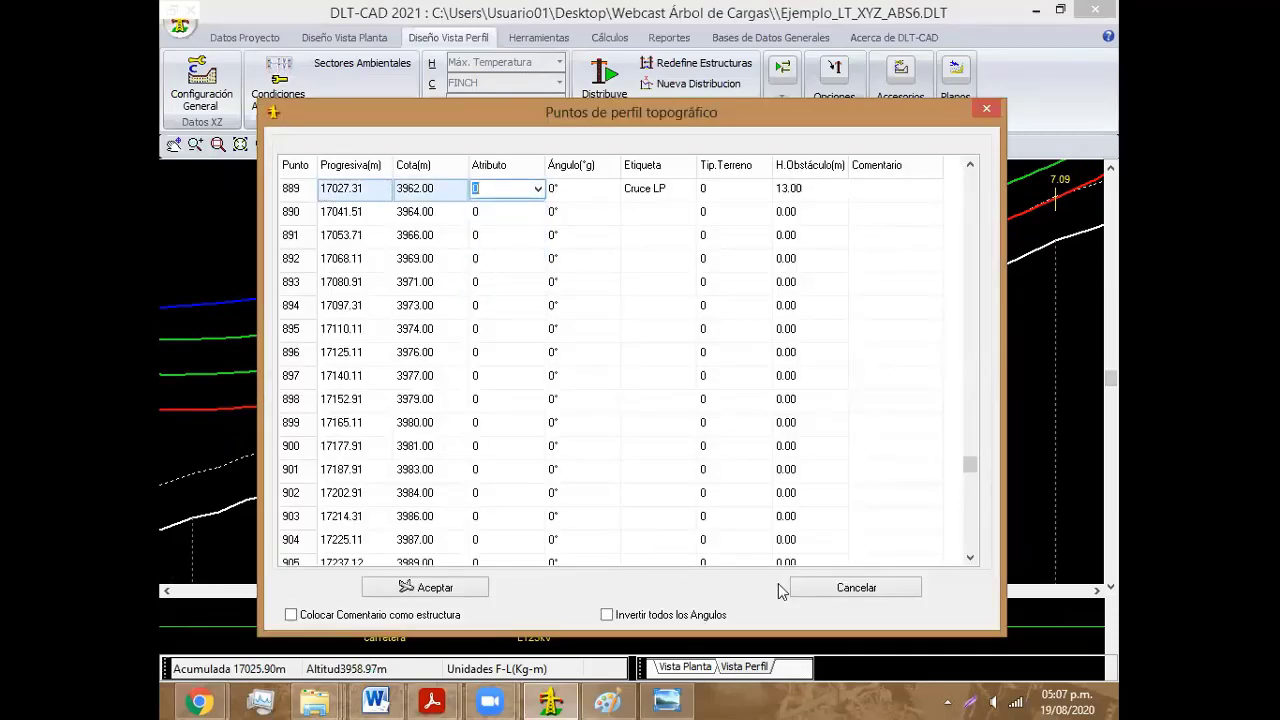
click(472, 587)
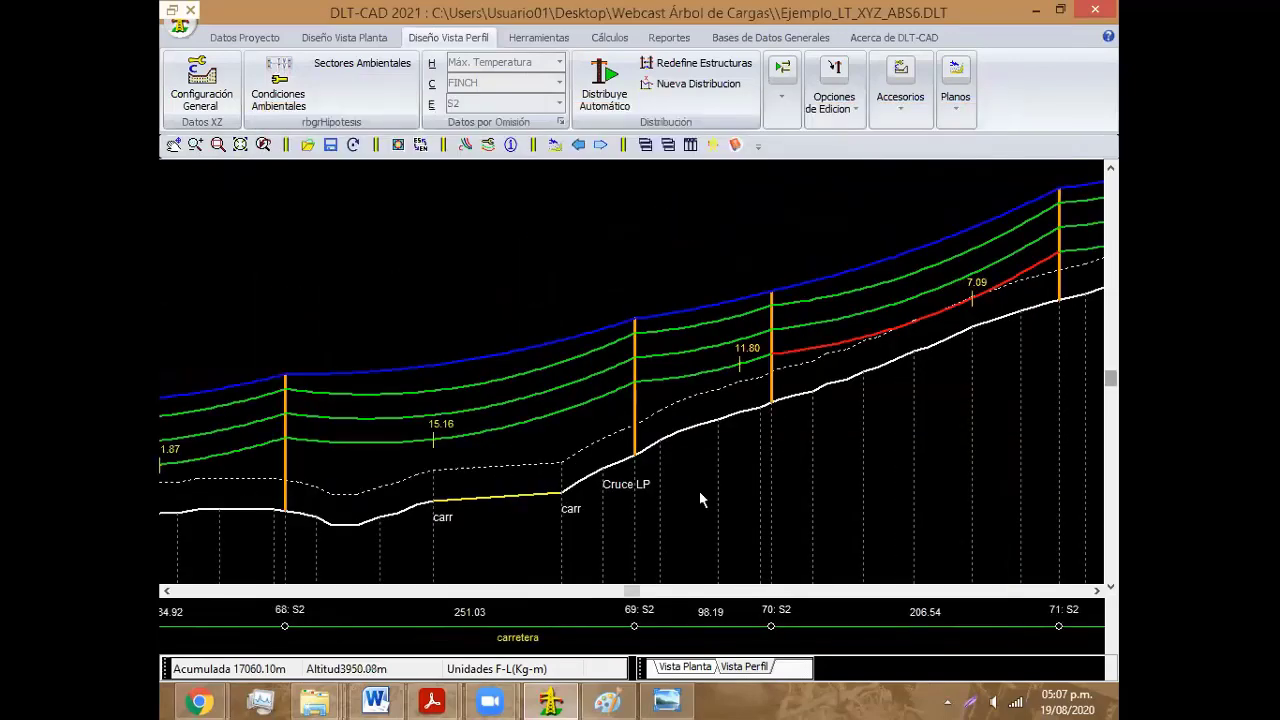
right_drag(699, 490, 470, 322)
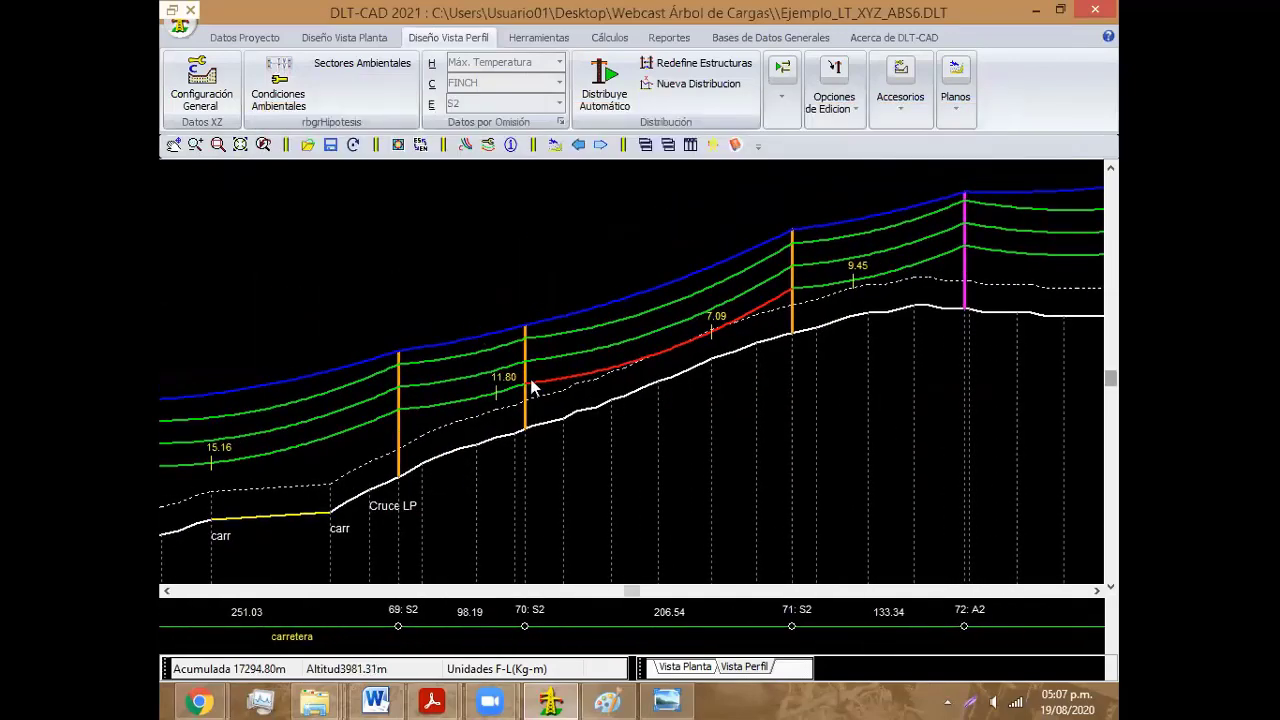
Step: Nudge support 71 slightly back along the line
click(693, 461)
drag(551, 428, 532, 428)
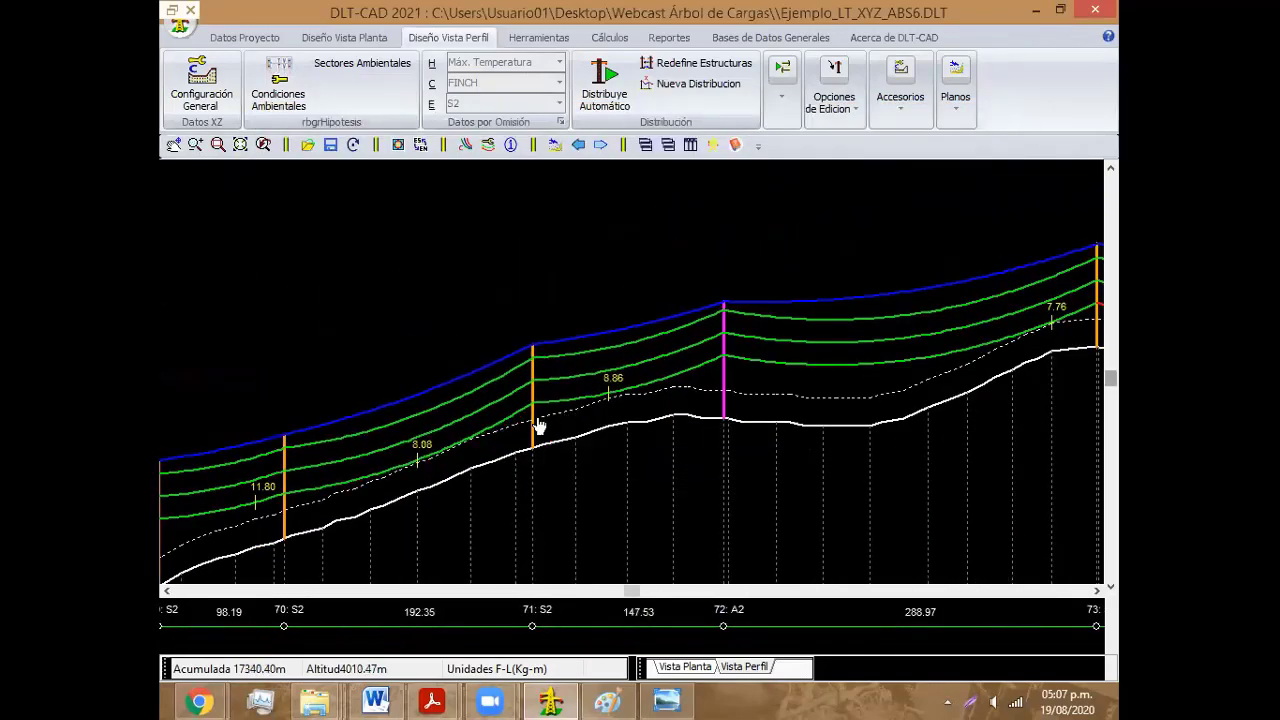
scroll(341, 480, down, 3)
scroll(497, 406, down, 3)
scroll(497, 406, down, 3)
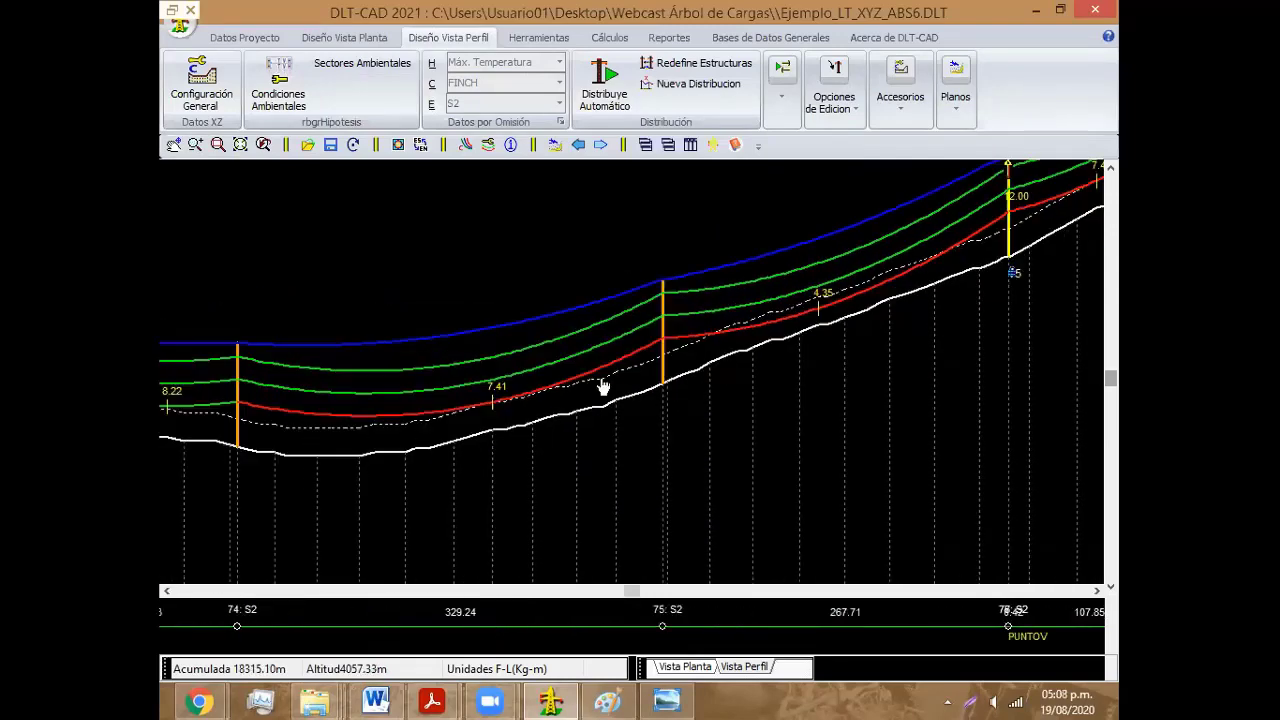
scroll(603, 386, down, 3)
Step: Shift structures 79 and 80 to clear the red span
right_click(845, 328)
click(831, 281)
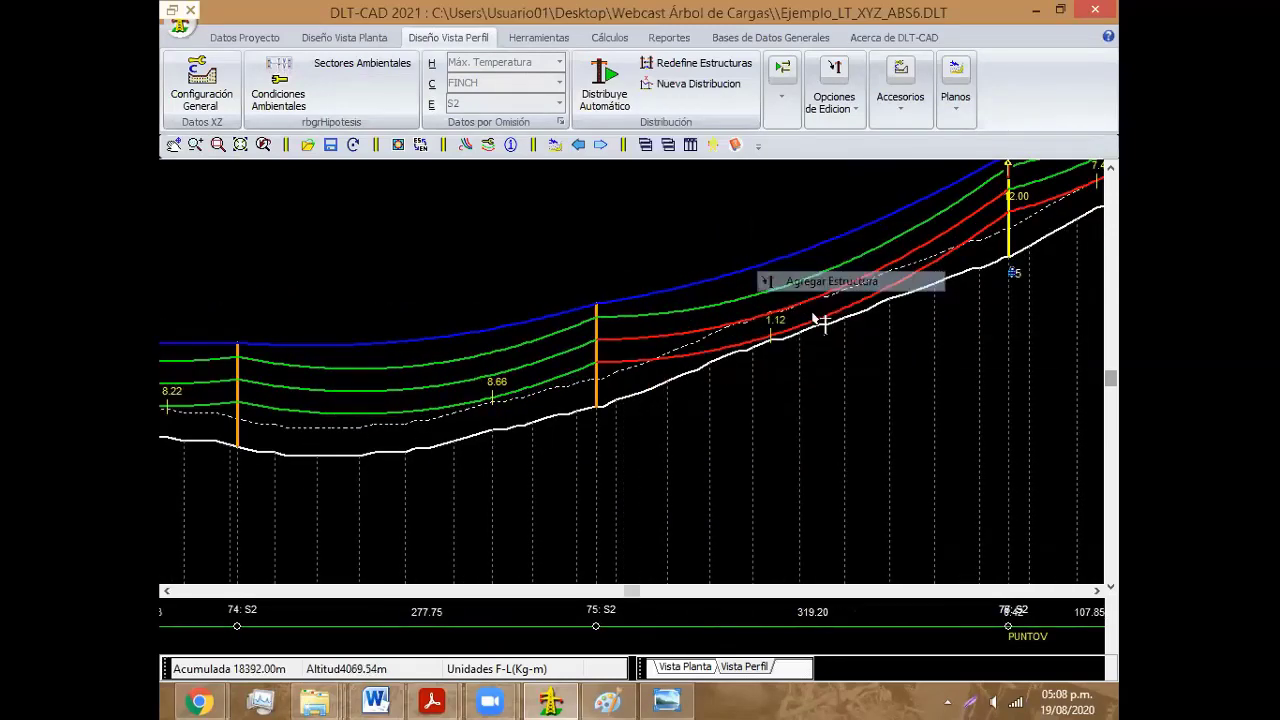
scroll(806, 380, down, 3)
scroll(760, 340, down, 3)
scroll(966, 296, down, 3)
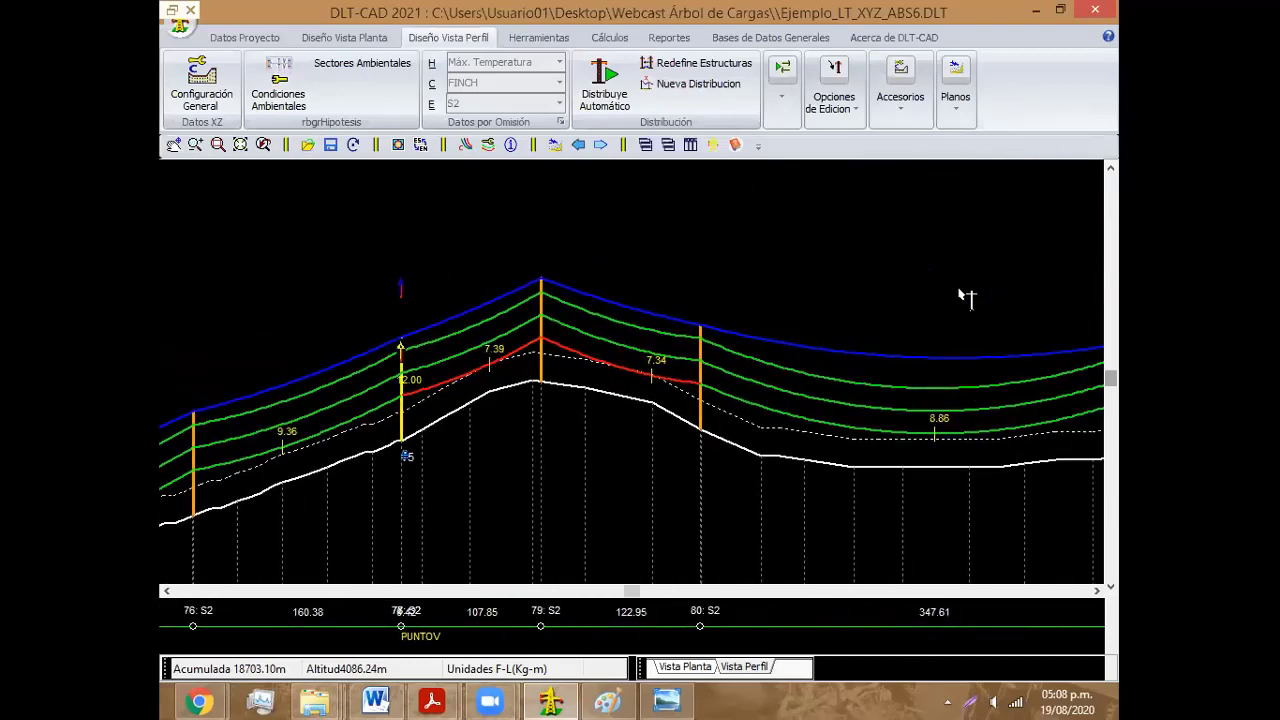
scroll(997, 381, down, 1)
right_click(534, 245)
mouse_move(614, 384)
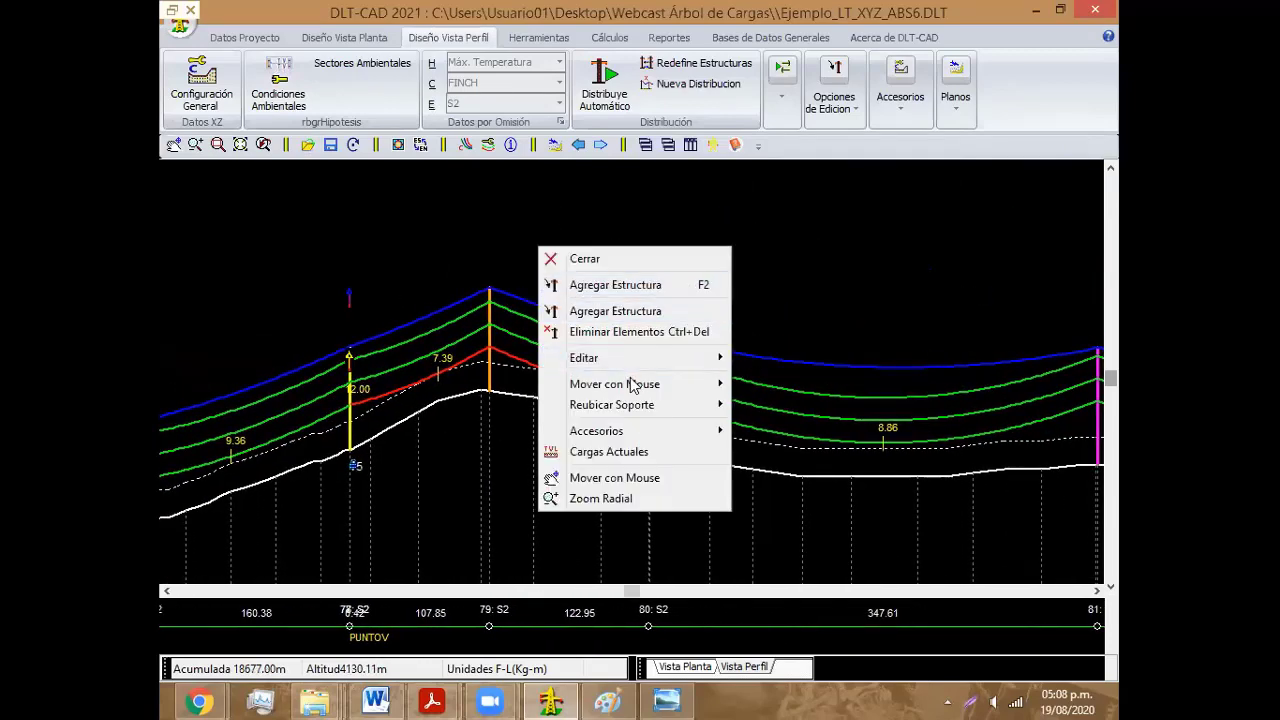
click(770, 379)
click(463, 380)
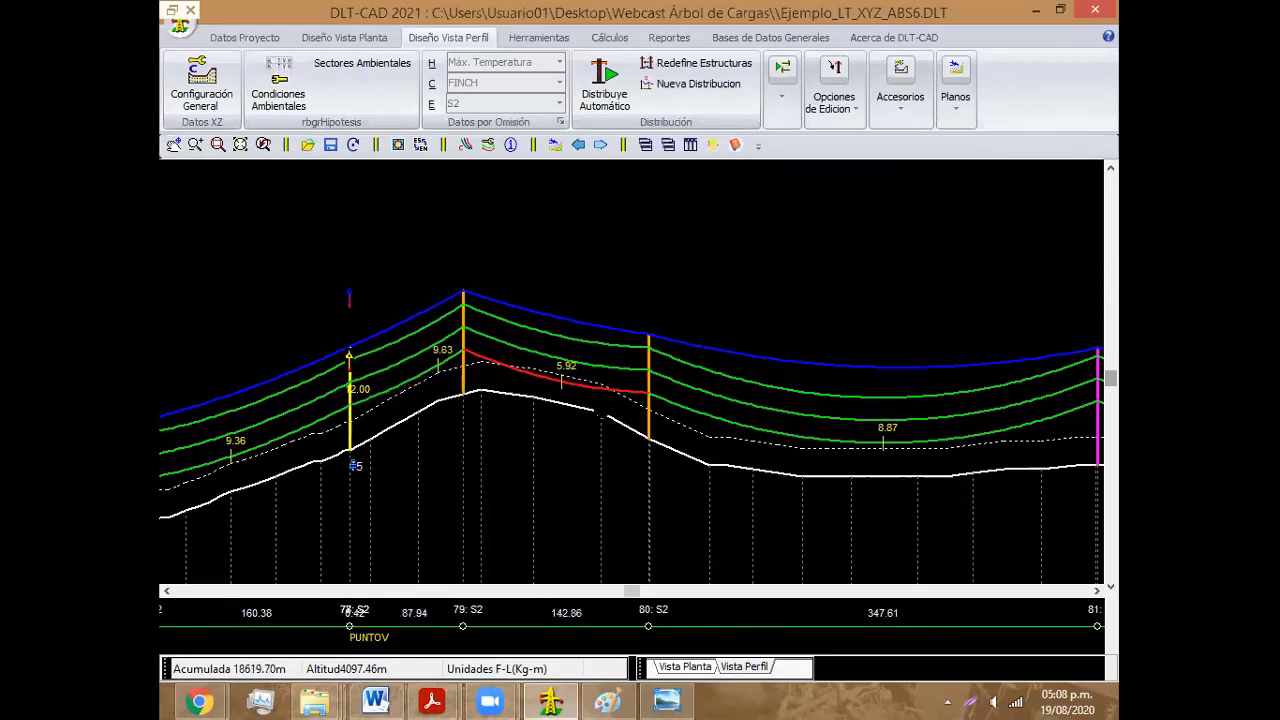
click(594, 405)
Step: Reposition structures 83 and 84 to lengthen structure 84's span
scroll(545, 449, down, 3)
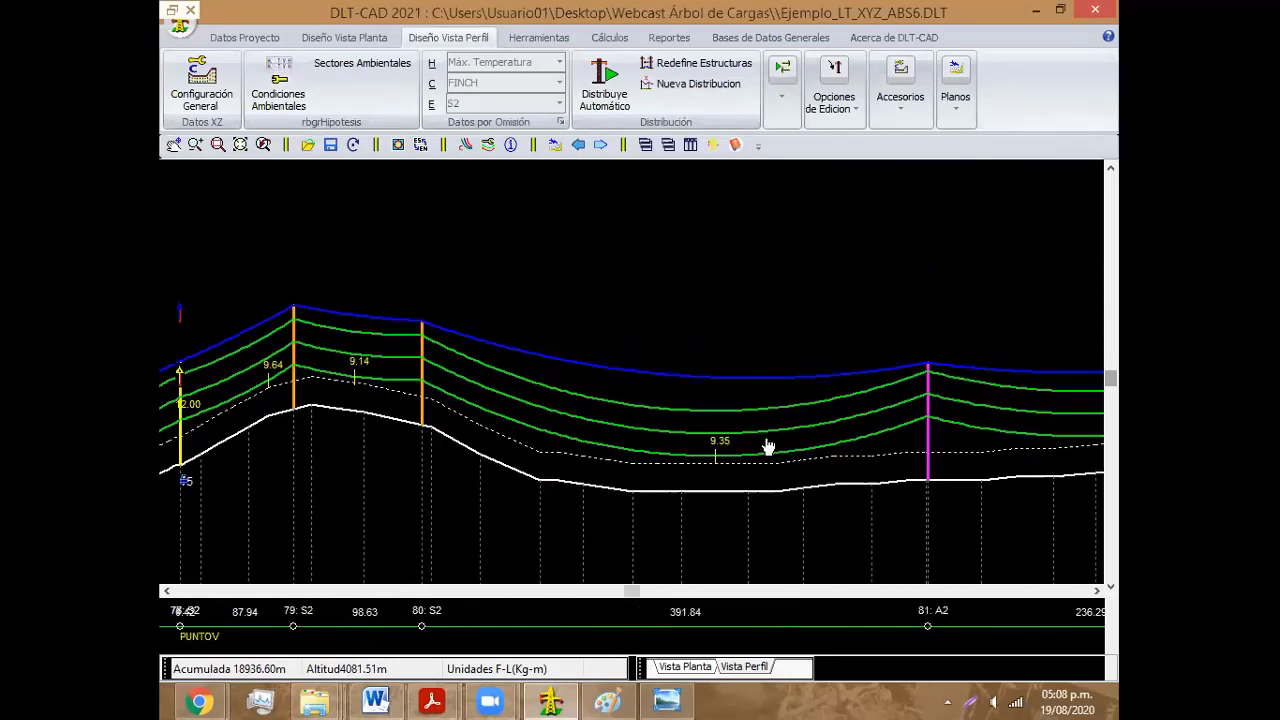
scroll(766, 446, down, 5)
scroll(657, 423, down, 8)
scroll(523, 403, down, 4)
click(447, 390)
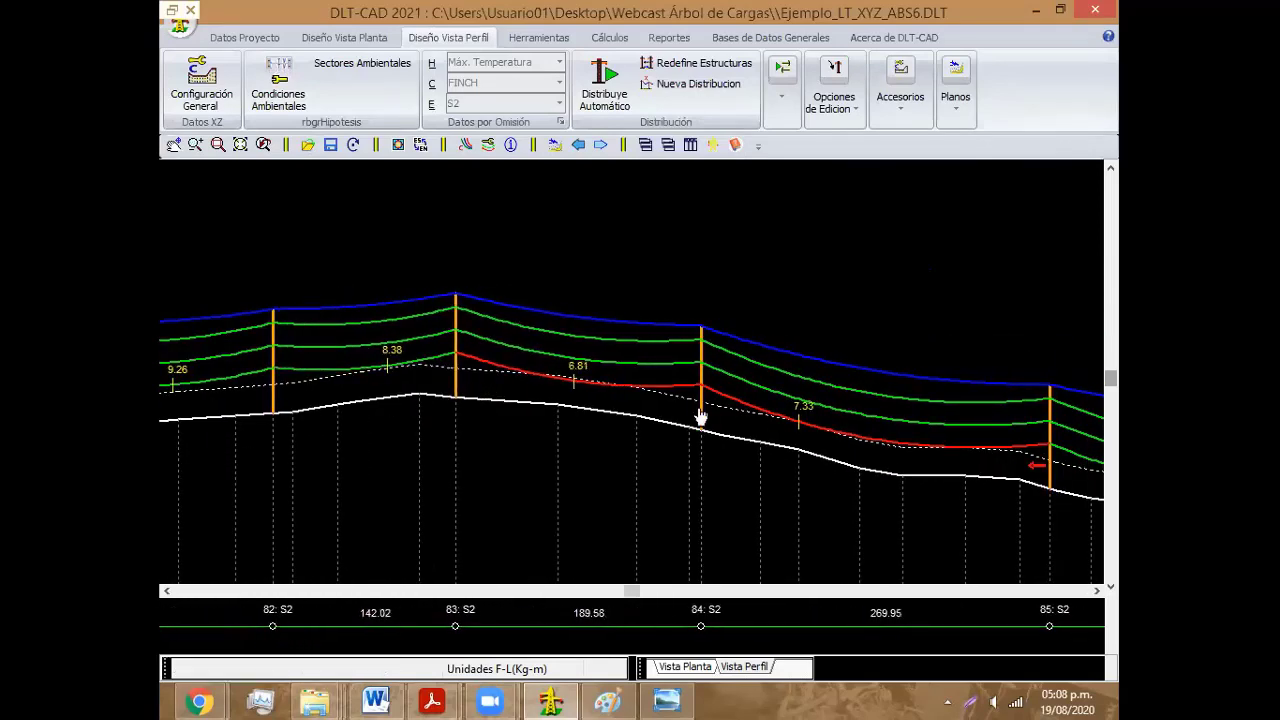
click(660, 405)
Step: Add a new structure splitting the 305.07 m span
scroll(708, 388, down, 3)
scroll(708, 388, down, 3)
right_click(700, 378)
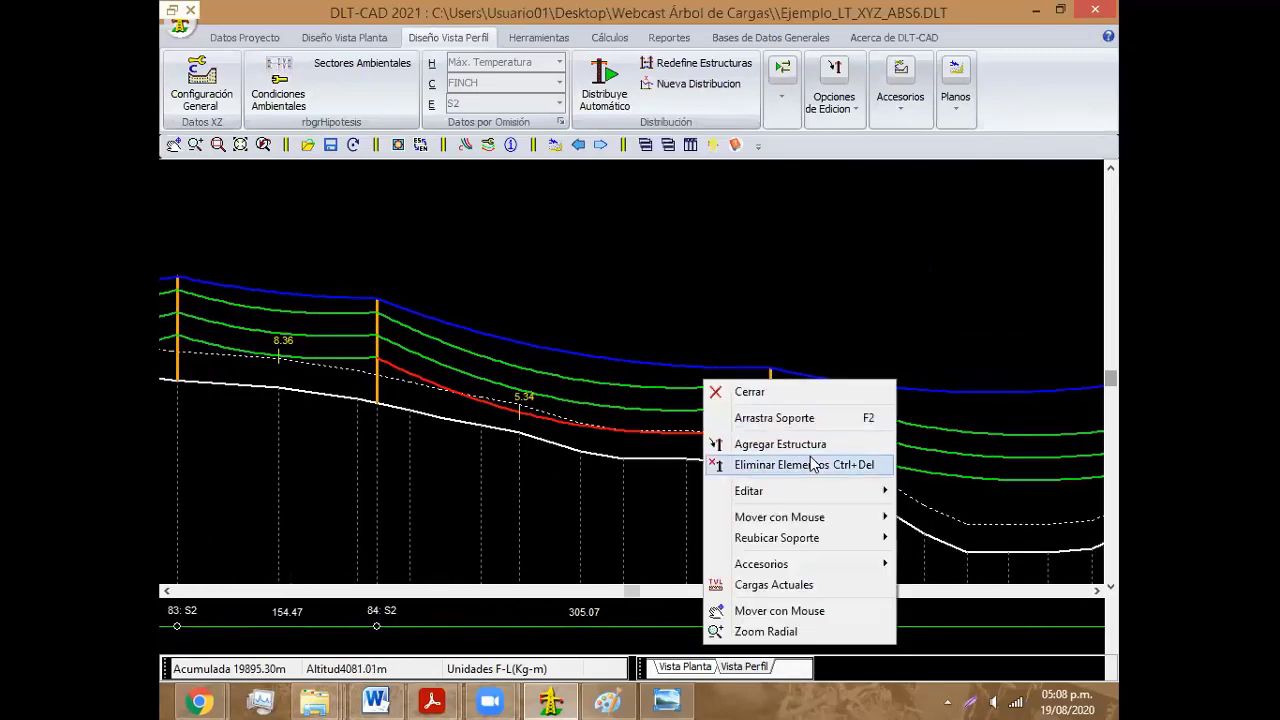
click(820, 420)
click(647, 442)
scroll(280, 500, down, 5)
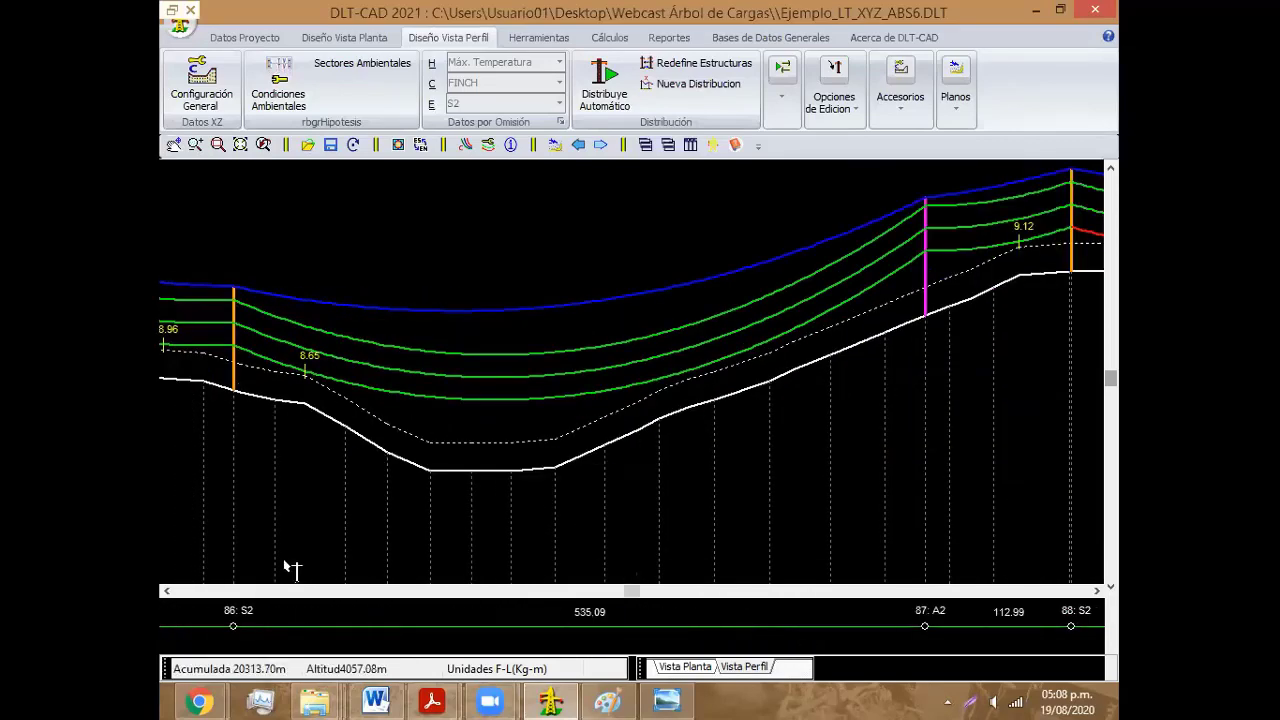
scroll(463, 323, down, 5)
scroll(560, 400, down, 5)
scroll(636, 432, down, 1)
scroll(636, 432, down, 2)
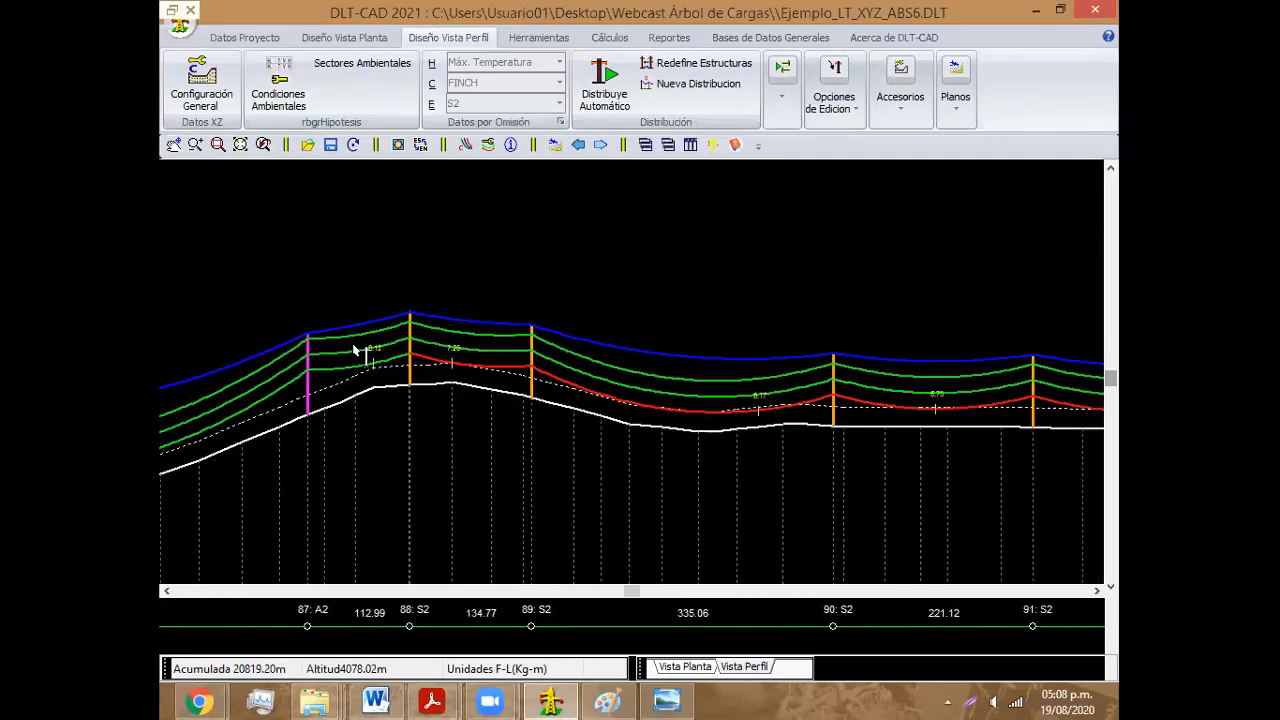
scroll(636, 432, down, 2)
scroll(636, 432, down, 2)
scroll(630, 415, down, 1)
scroll(630, 415, up, 1)
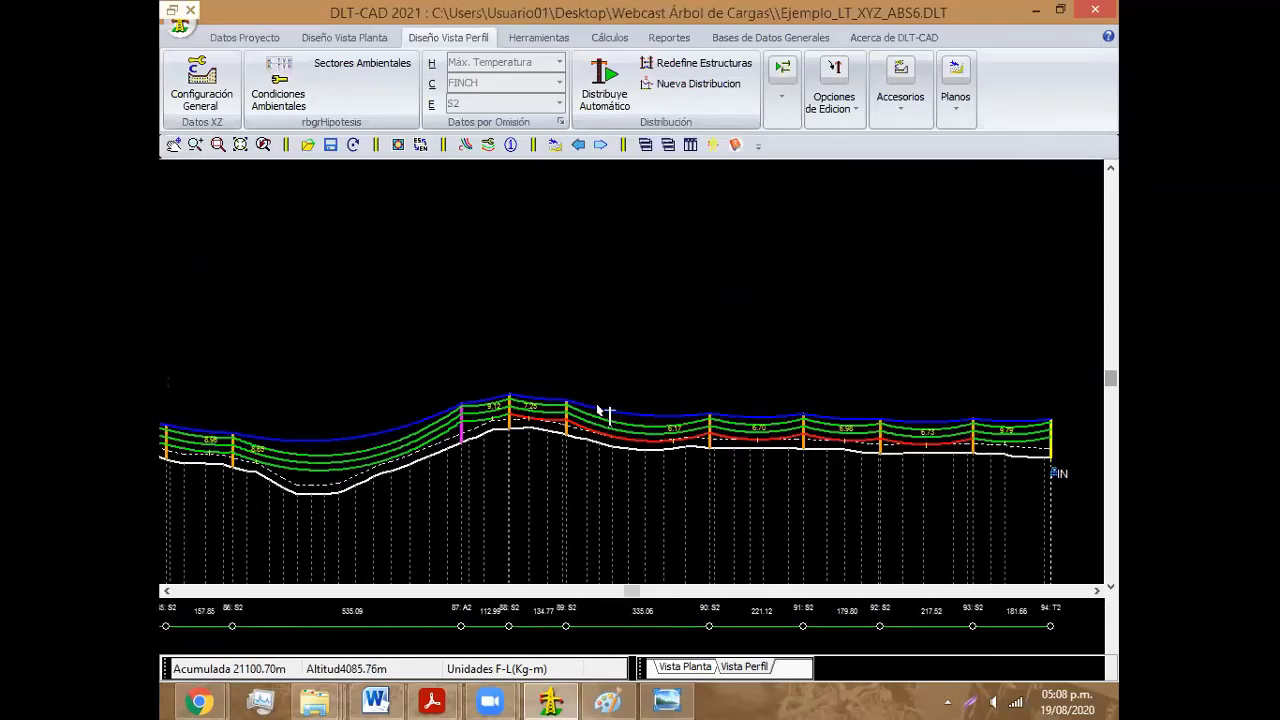
scroll(606, 417, up, 1)
scroll(474, 417, up, 1)
scroll(785, 397, up, 2)
scroll(795, 410, up, 1)
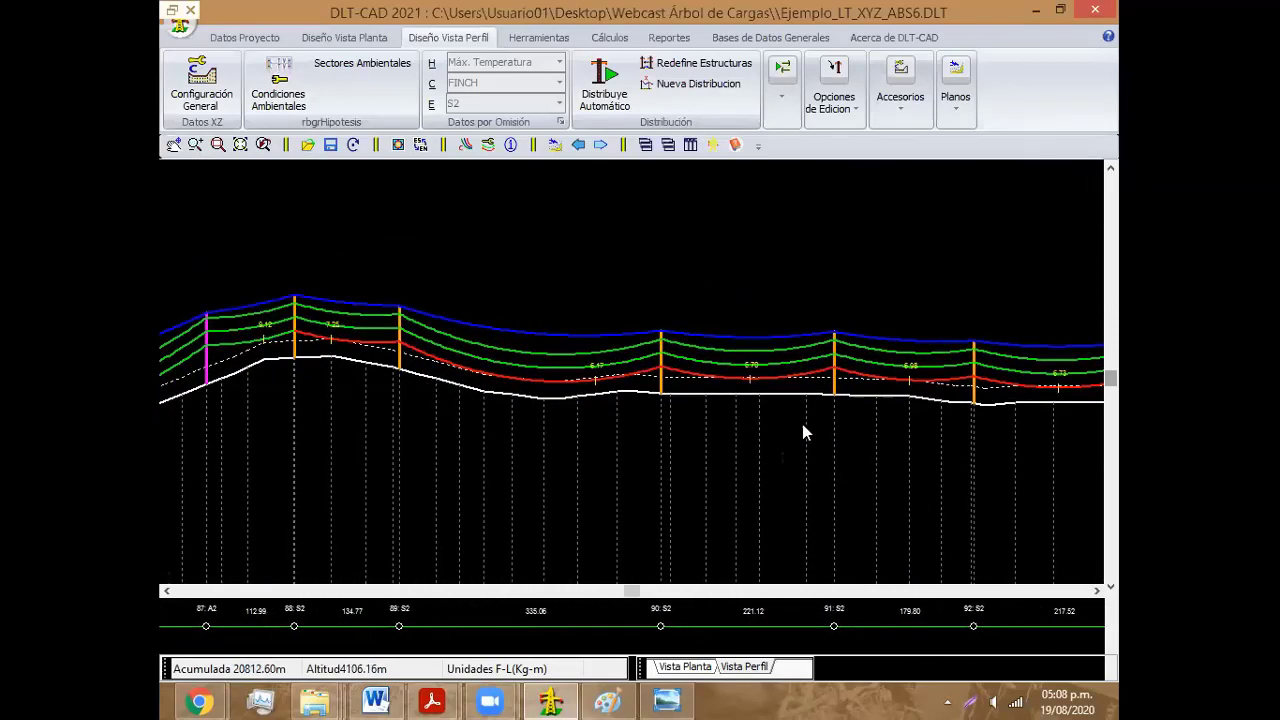
scroll(802, 424, up, 1)
Step: Move structure 89 left to a 116.39 m span and shift structure 91 left
scroll(802, 424, up, 1)
right_click(703, 447)
key(Escape)
drag(703, 447, 690, 445)
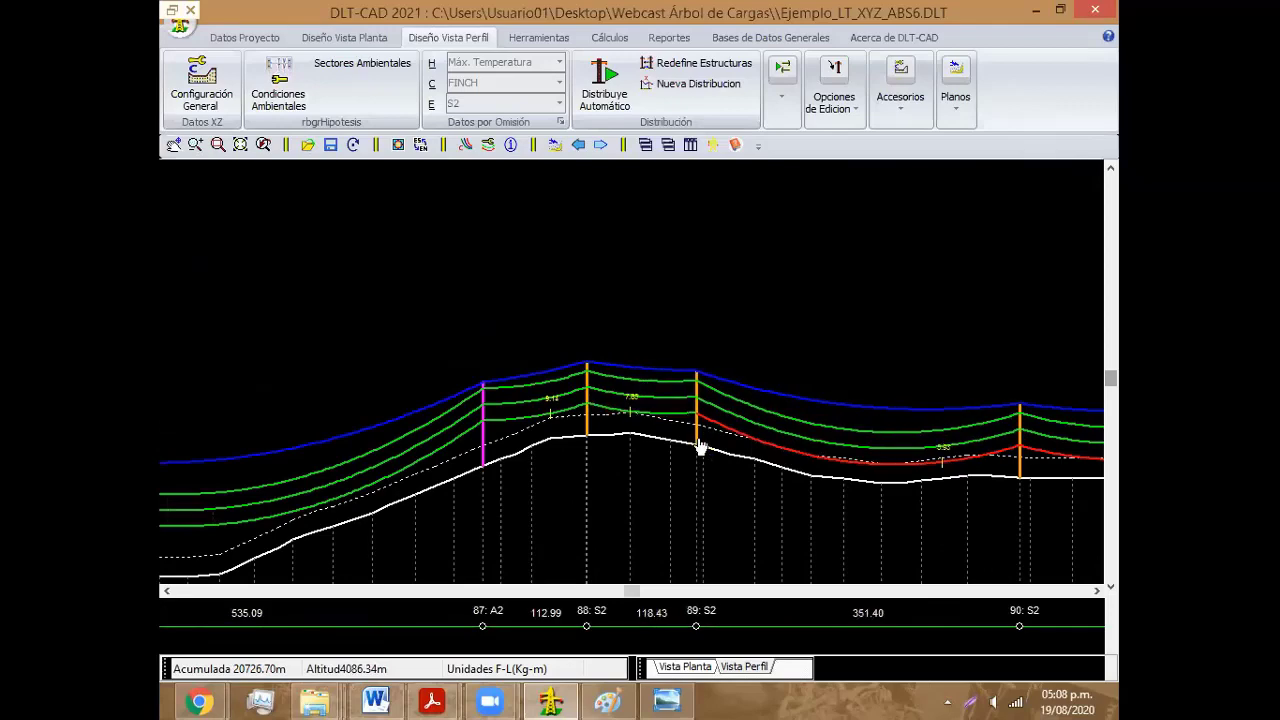
right_click(806, 305)
click(850, 370)
middle_drag(990, 518, 500, 449)
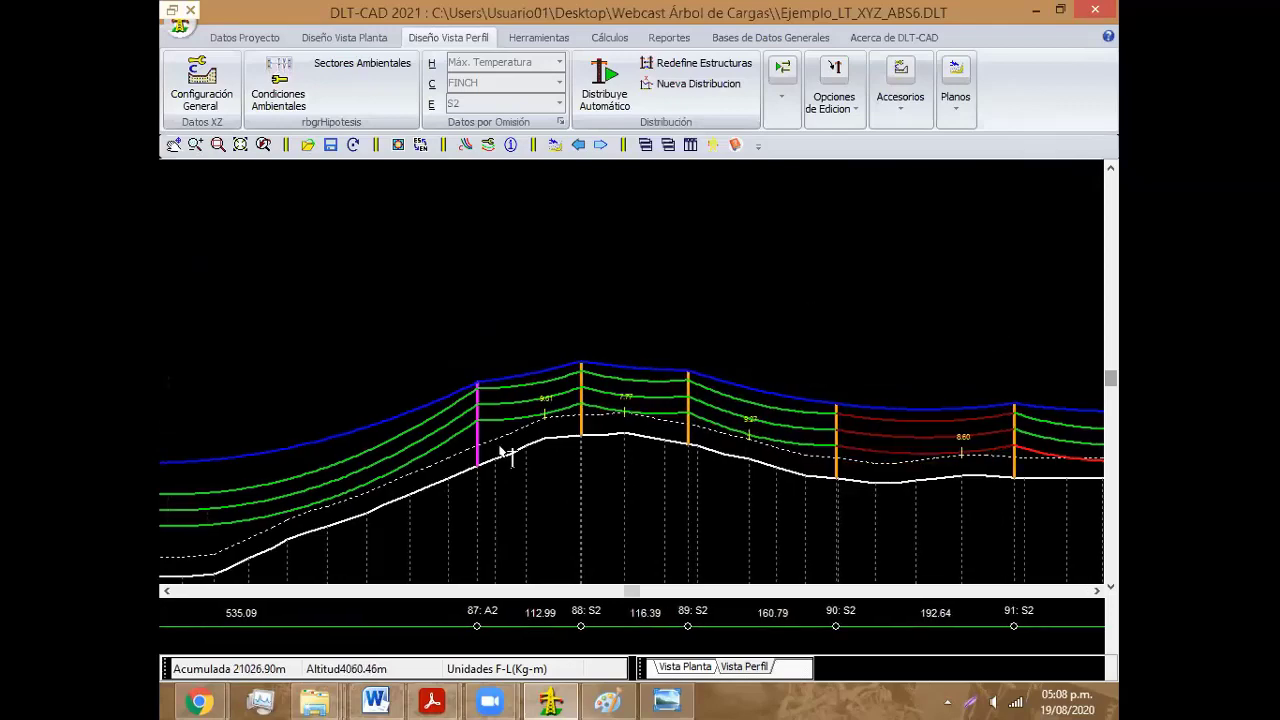
right_click(490, 282)
mouse_move(565, 418)
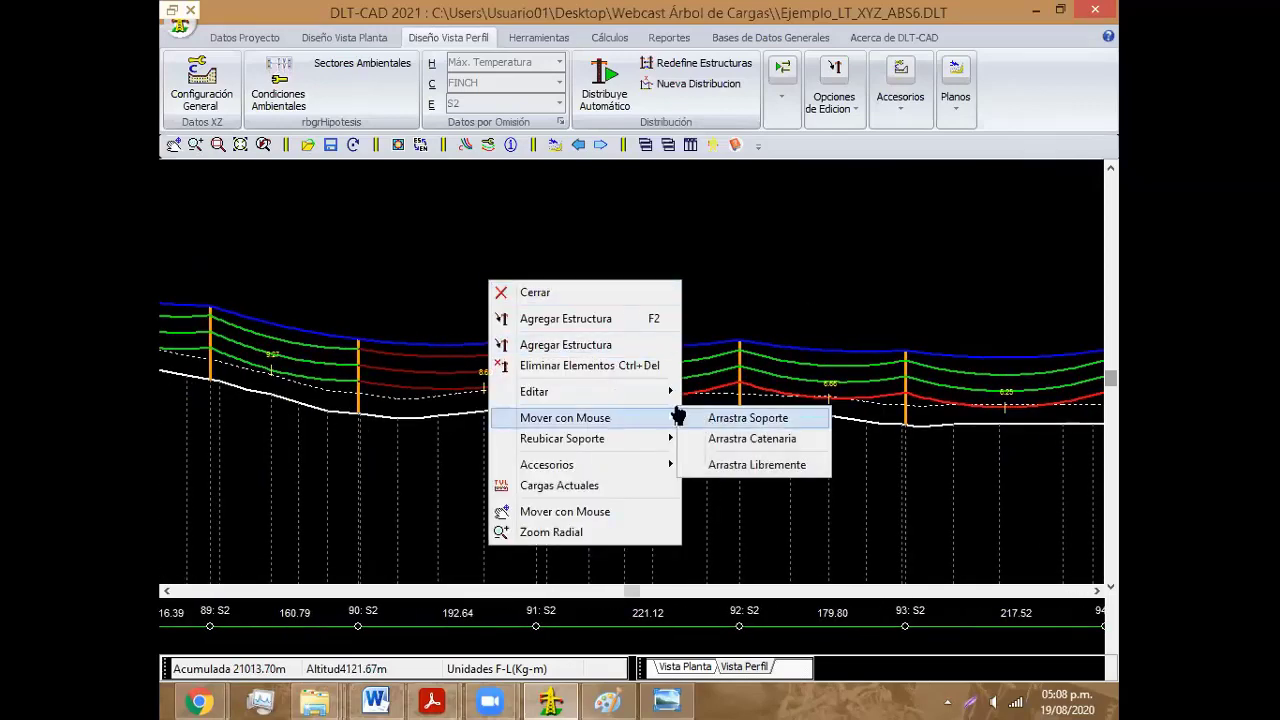
click(745, 418)
drag(523, 408, 495, 413)
Step: Delete structure 90, merging its two spans
right_click(434, 249)
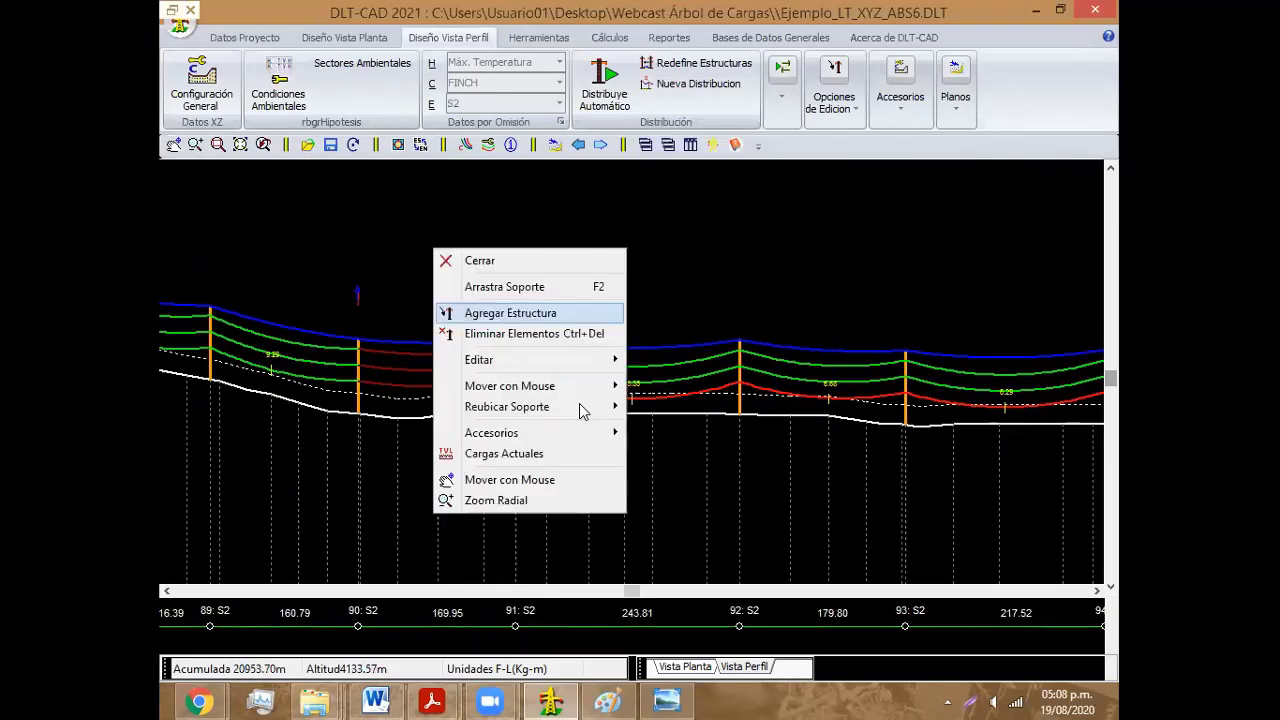
click(518, 333)
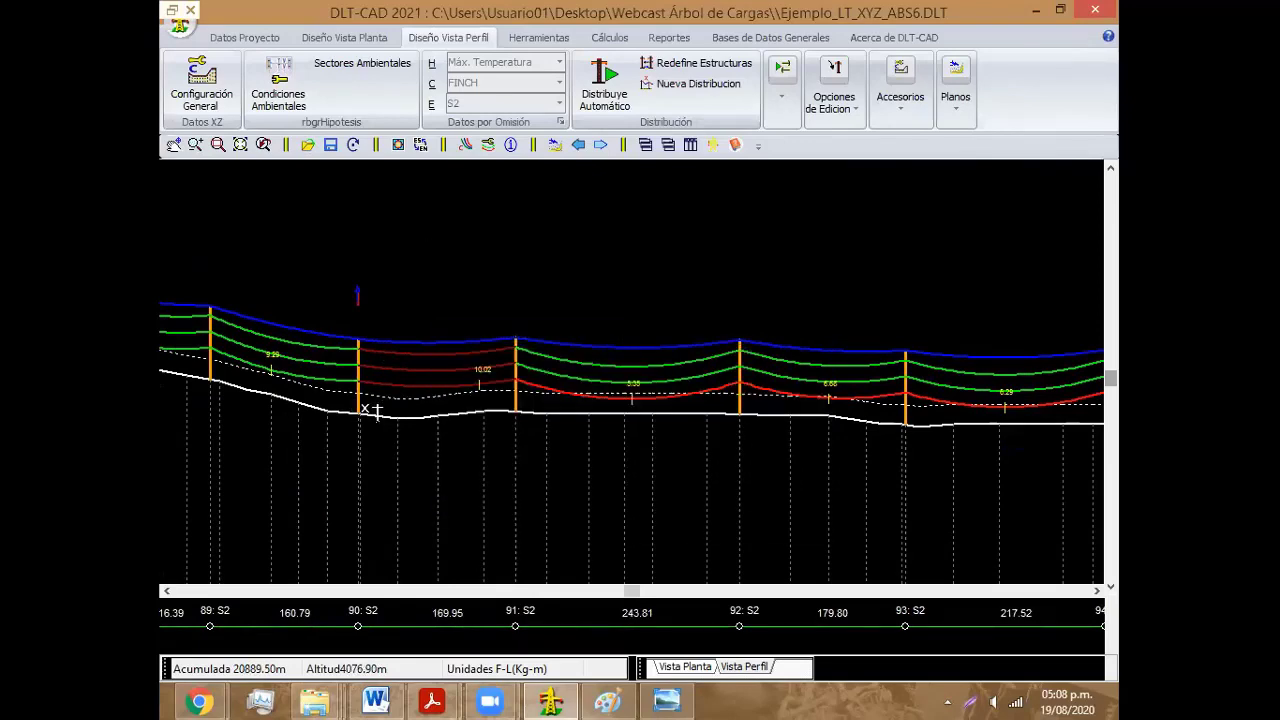
click(400, 420)
right_click(578, 354)
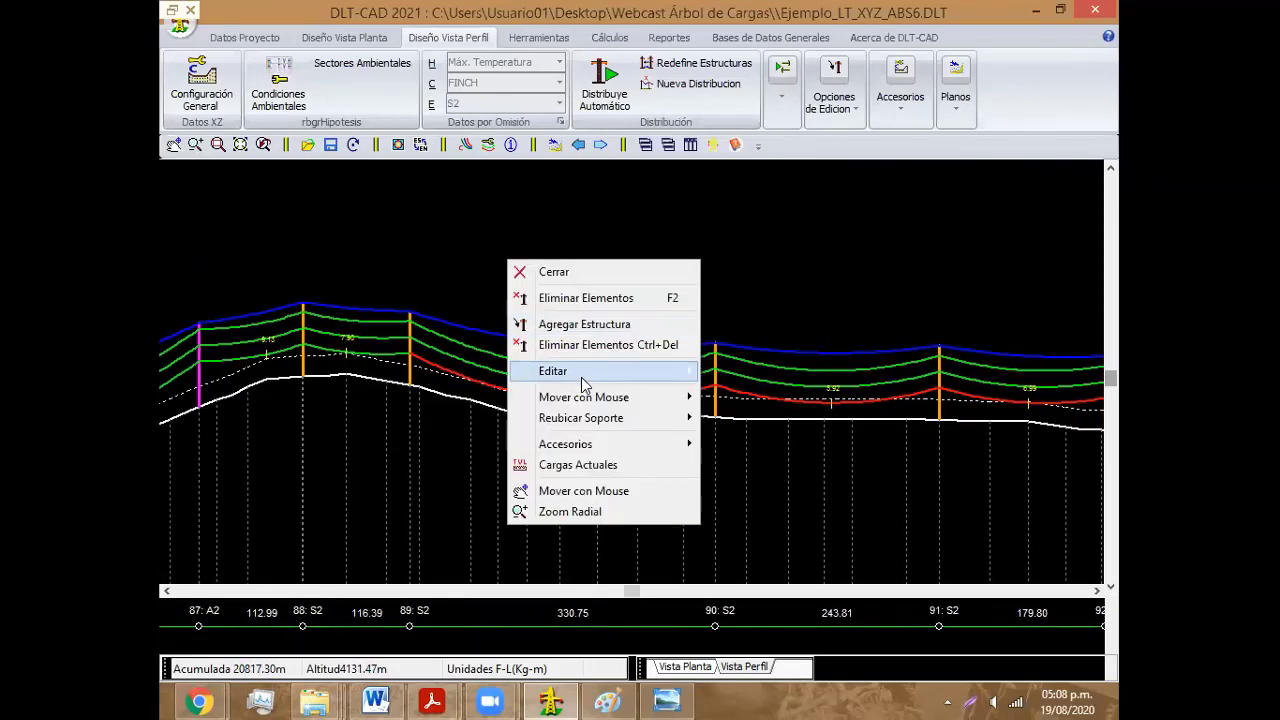
click(550, 272)
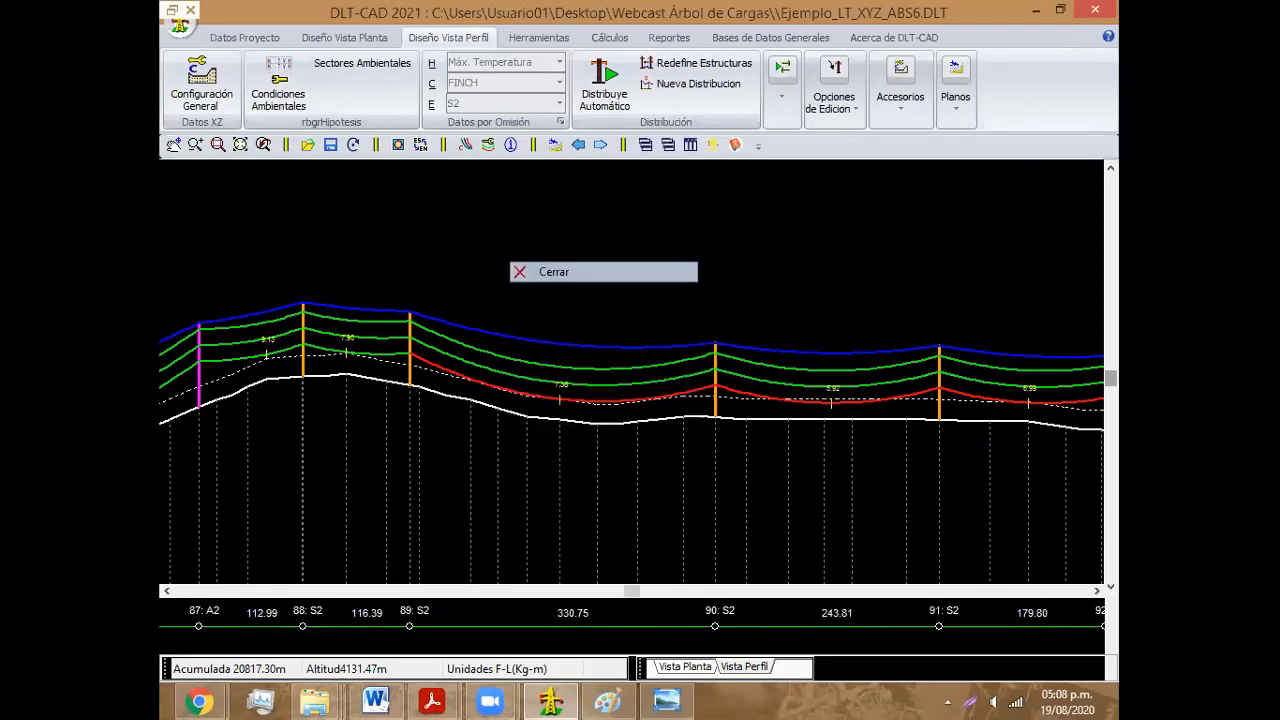
Step: Give structure 89 the S+3 support
double_click(412, 385)
click(548, 314)
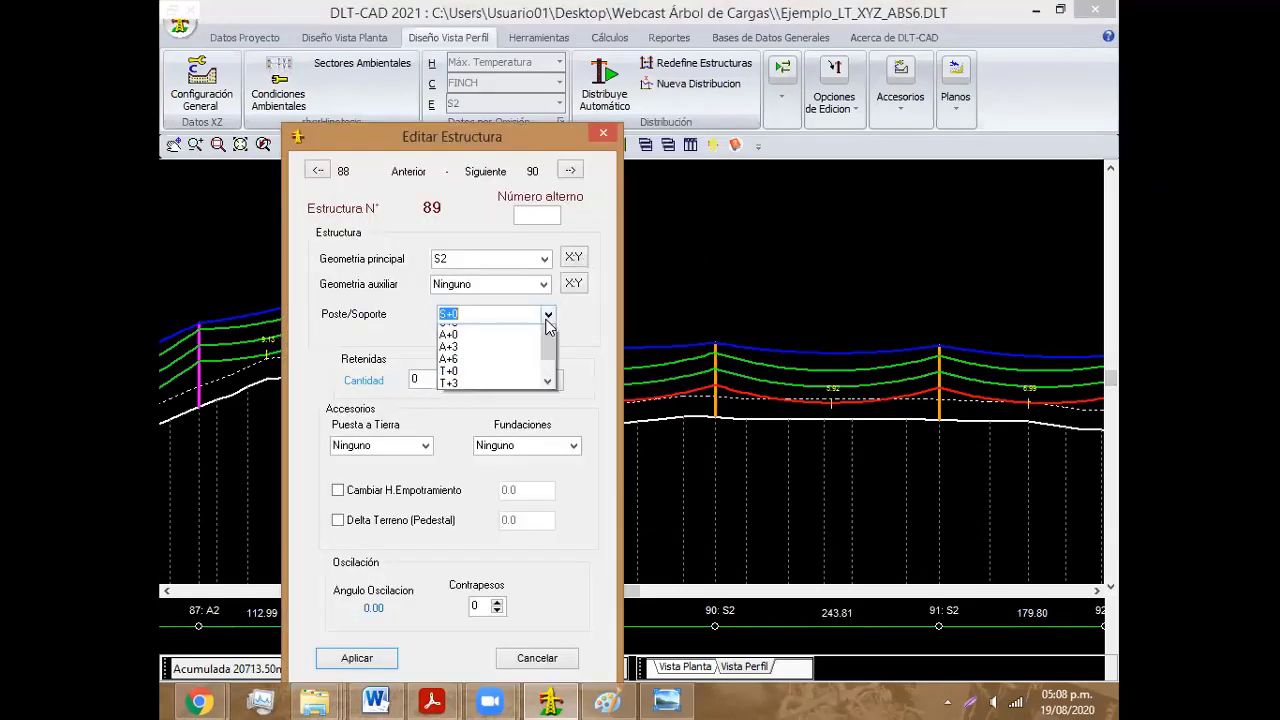
click(522, 344)
click(390, 662)
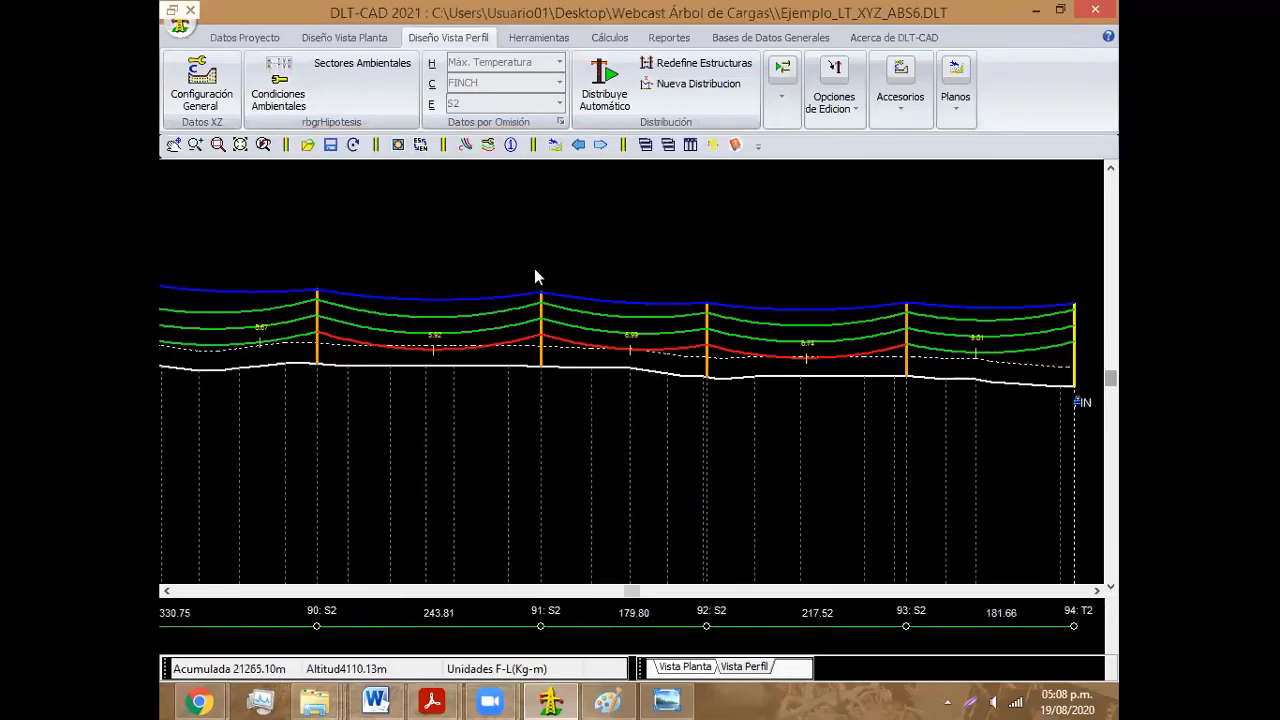
Step: Drag supports 91, 92 and 93 left to shorten the red span
right_click(522, 265)
click(760, 402)
drag(512, 355, 478, 356)
drag(711, 363, 675, 373)
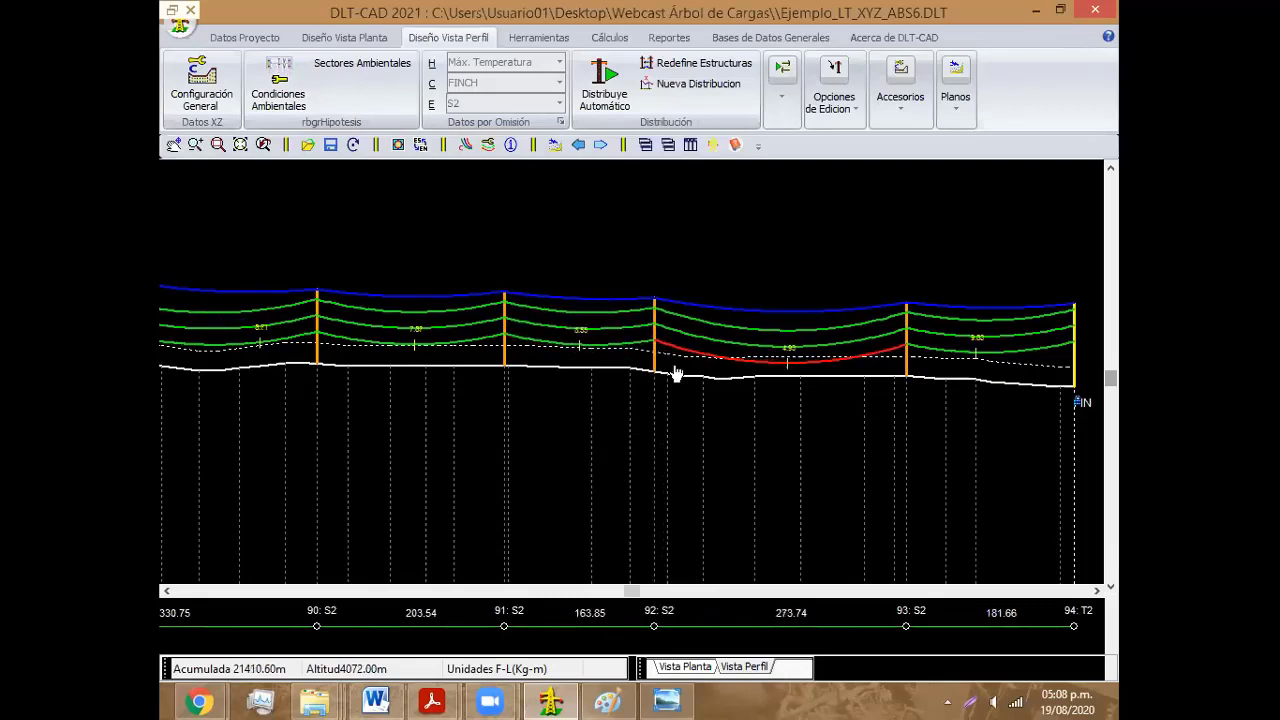
drag(855, 369, 849, 366)
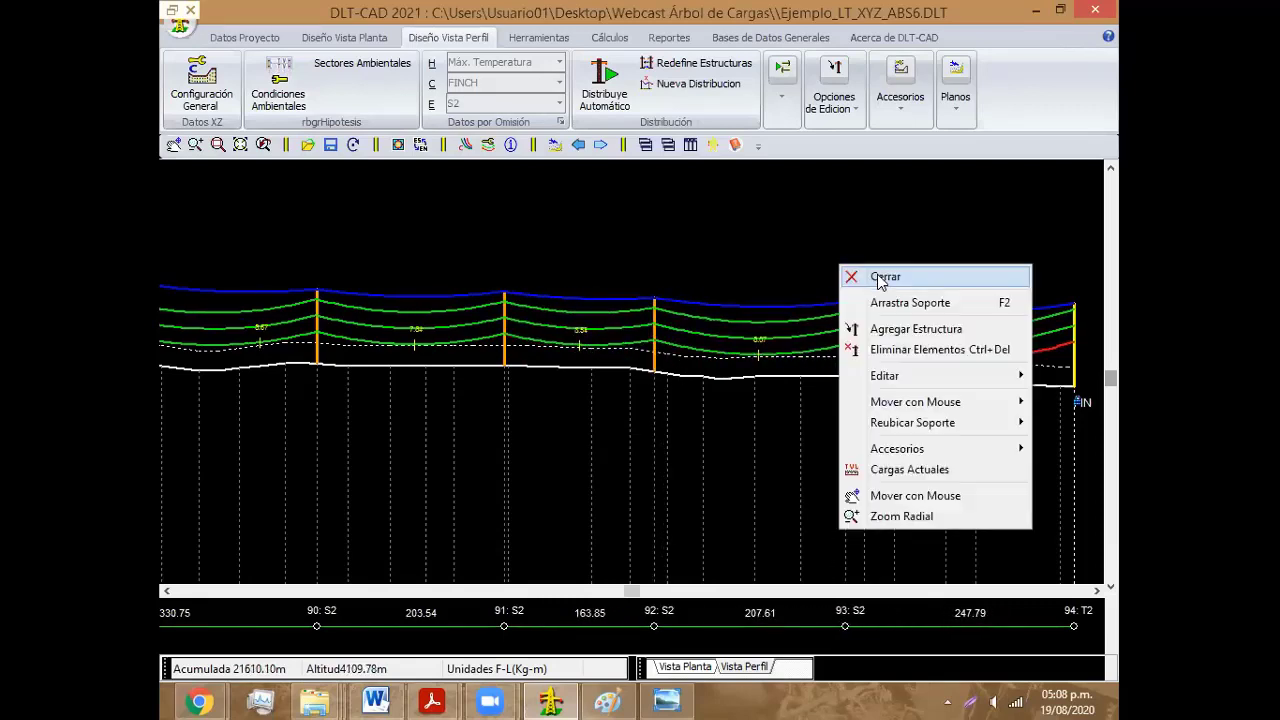
Step: Give structure 93 the S+3 support
right_click(858, 328)
key(Escape)
double_click(846, 349)
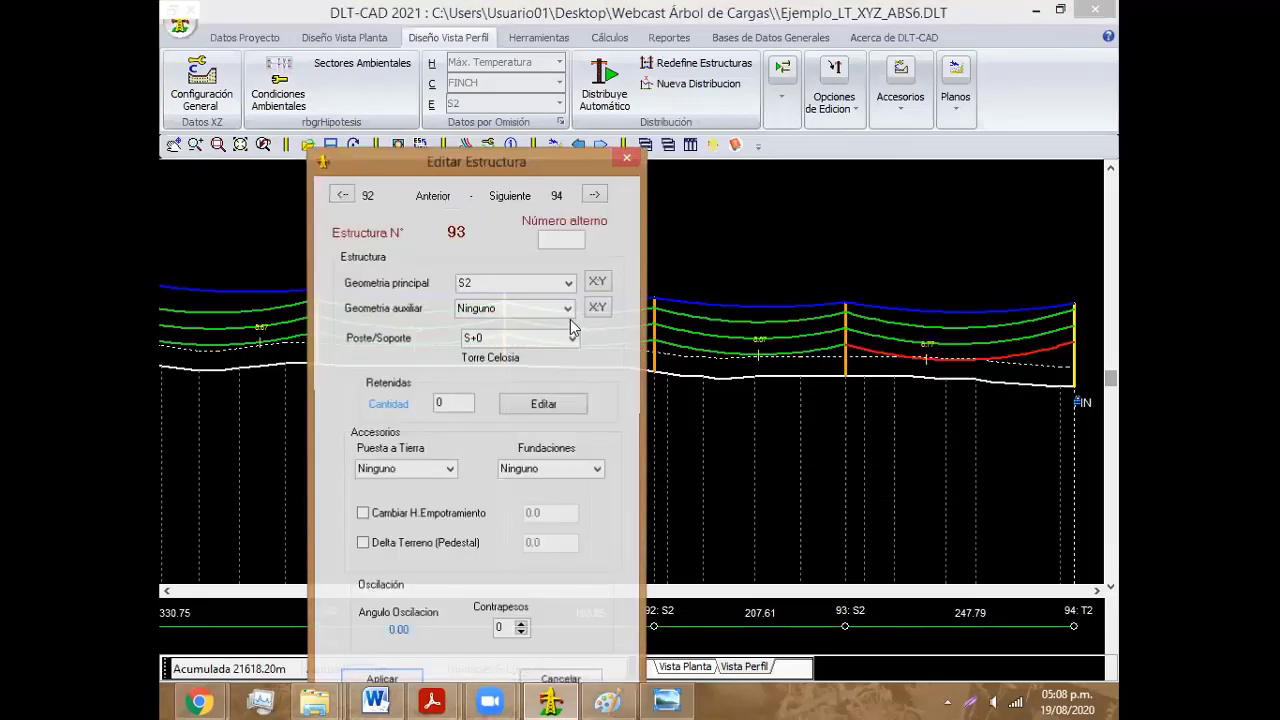
click(572, 338)
click(510, 368)
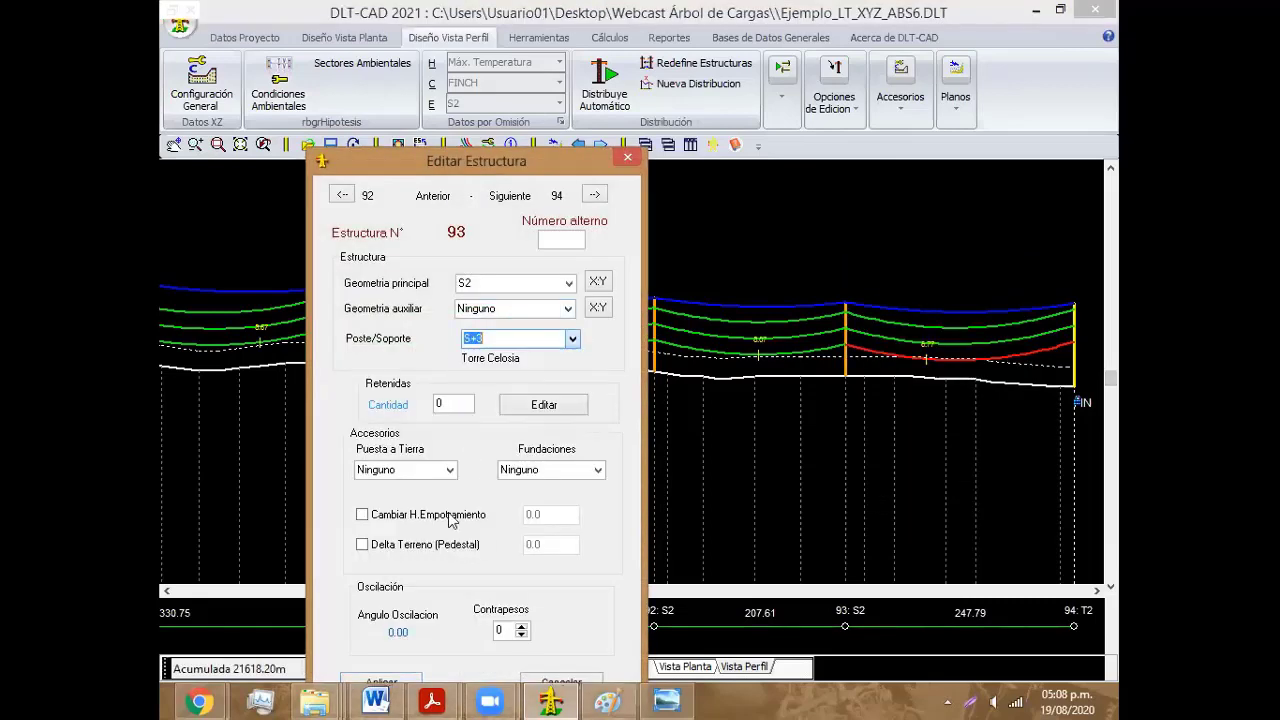
click(400, 681)
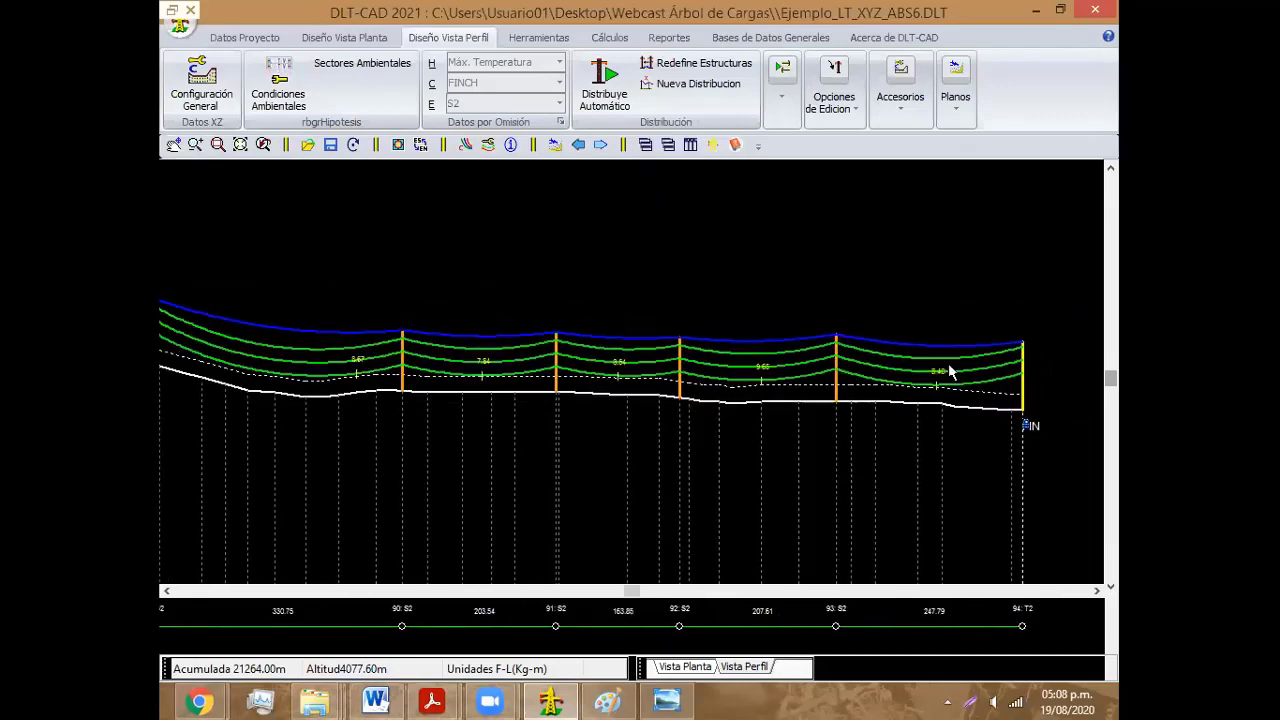
Step: Scroll back along the profile and switch to dragging supports by hand
scroll(453, 328, up, 3)
scroll(520, 332, up, 3)
scroll(600, 337, up, 2)
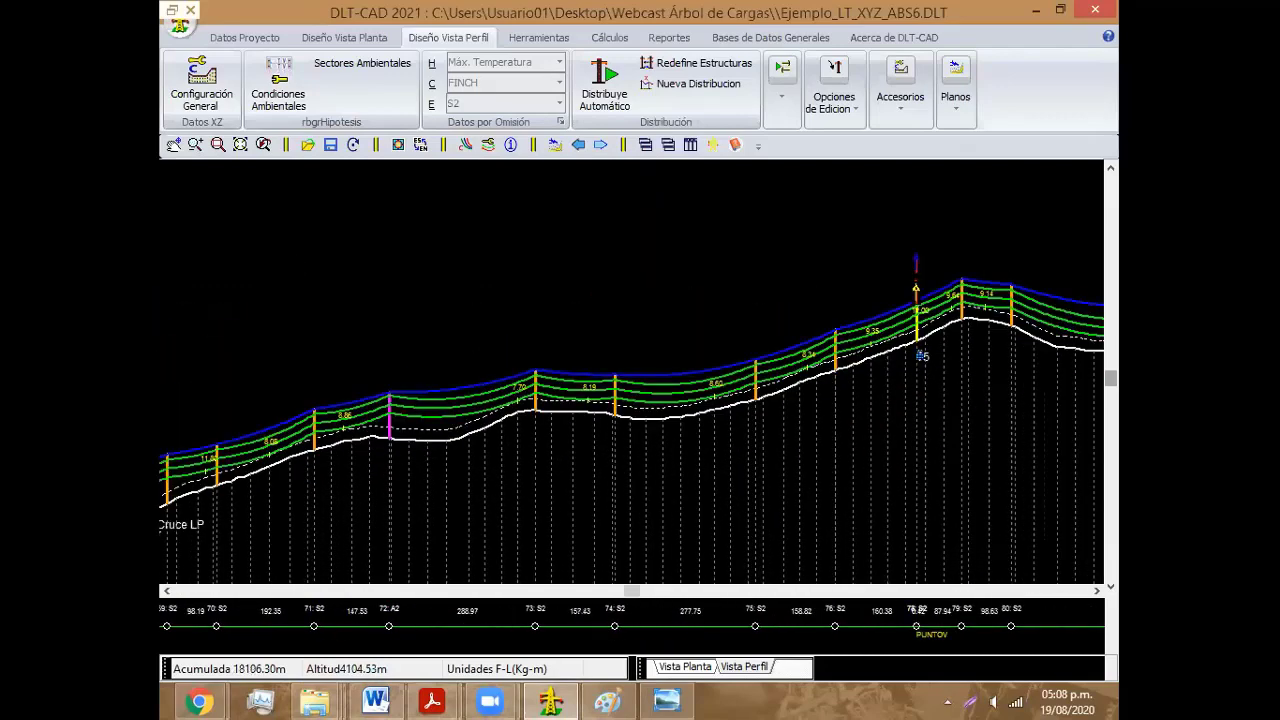
scroll(708, 345, up, 3)
scroll(650, 340, up, 2)
scroll(551, 343, up, 2)
scroll(600, 320, up, 1)
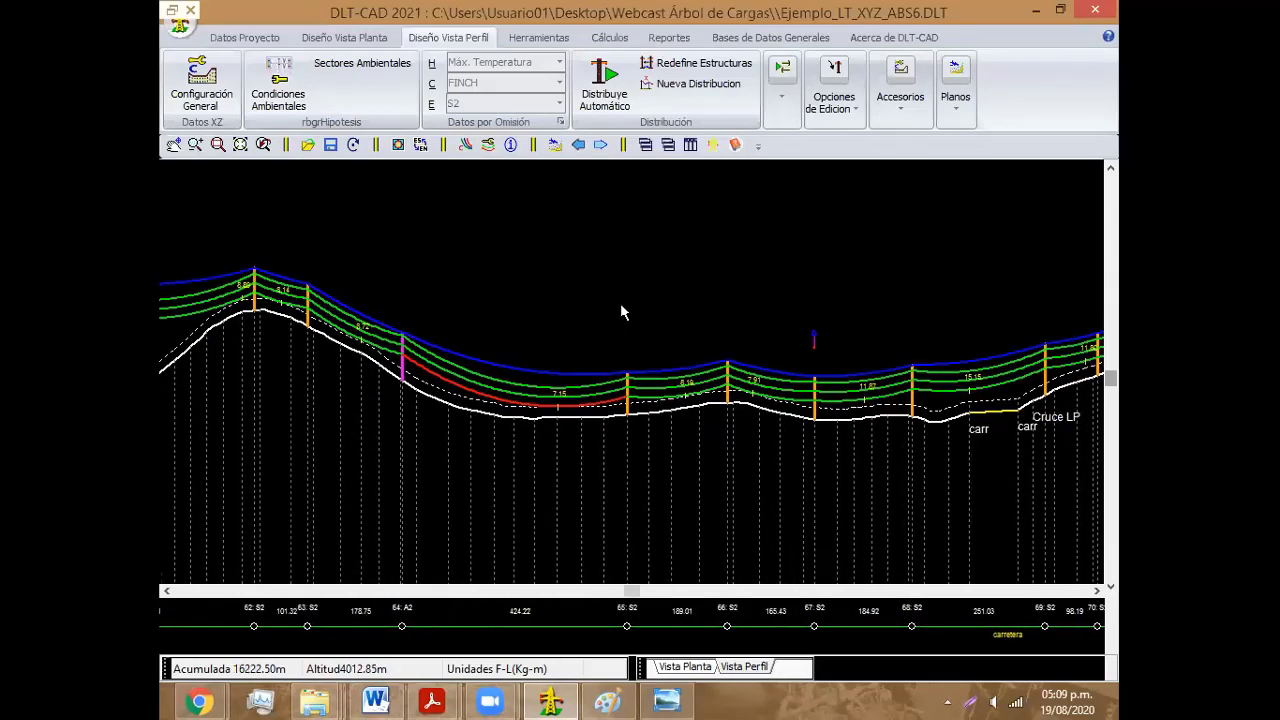
scroll(620, 303, up, 2)
scroll(674, 331, up, 1)
right_click(674, 331)
click(886, 474)
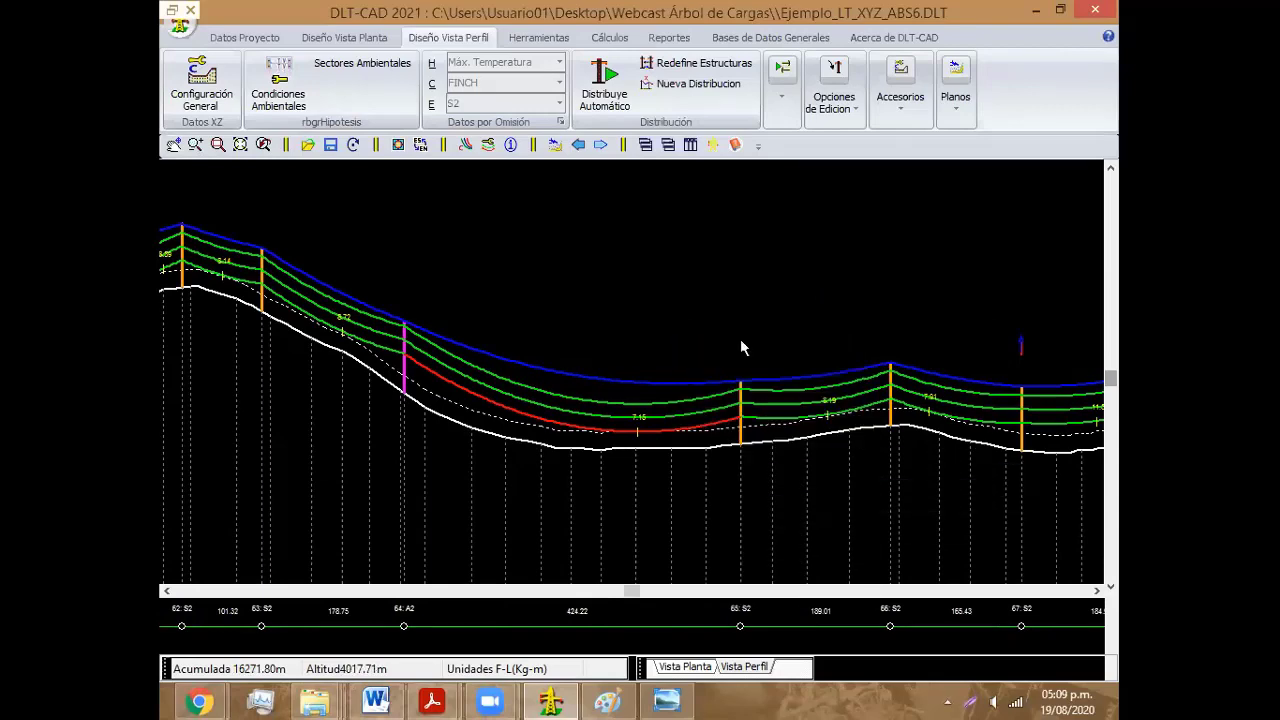
Step: Change structure 65's Poste/Soporte to S+3 in Editar Estructura and apply it
double_click(740, 440)
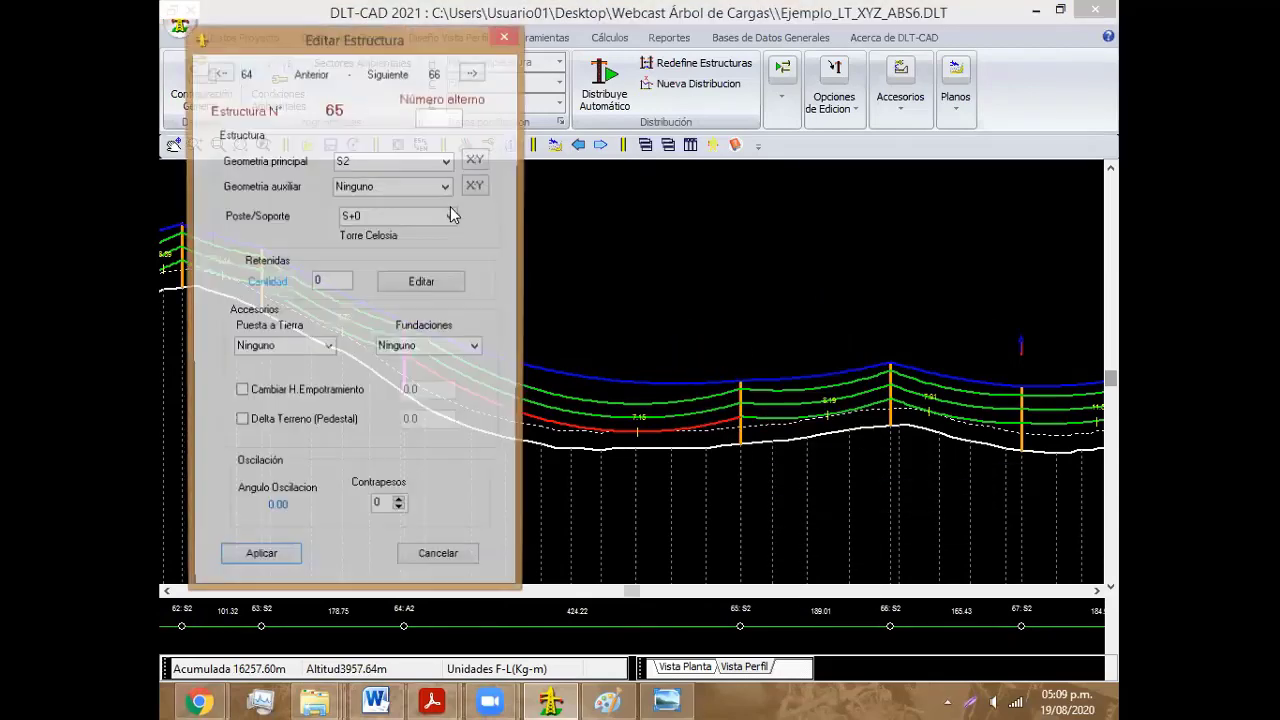
click(450, 216)
click(409, 249)
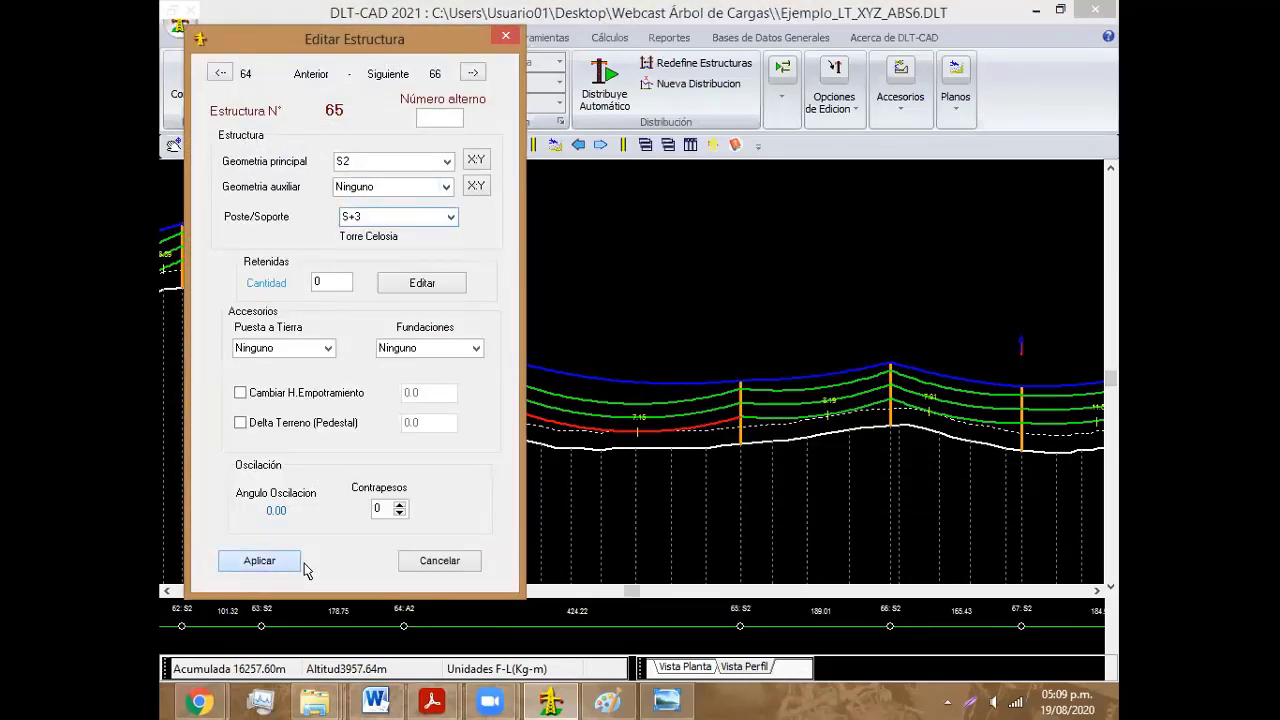
click(259, 561)
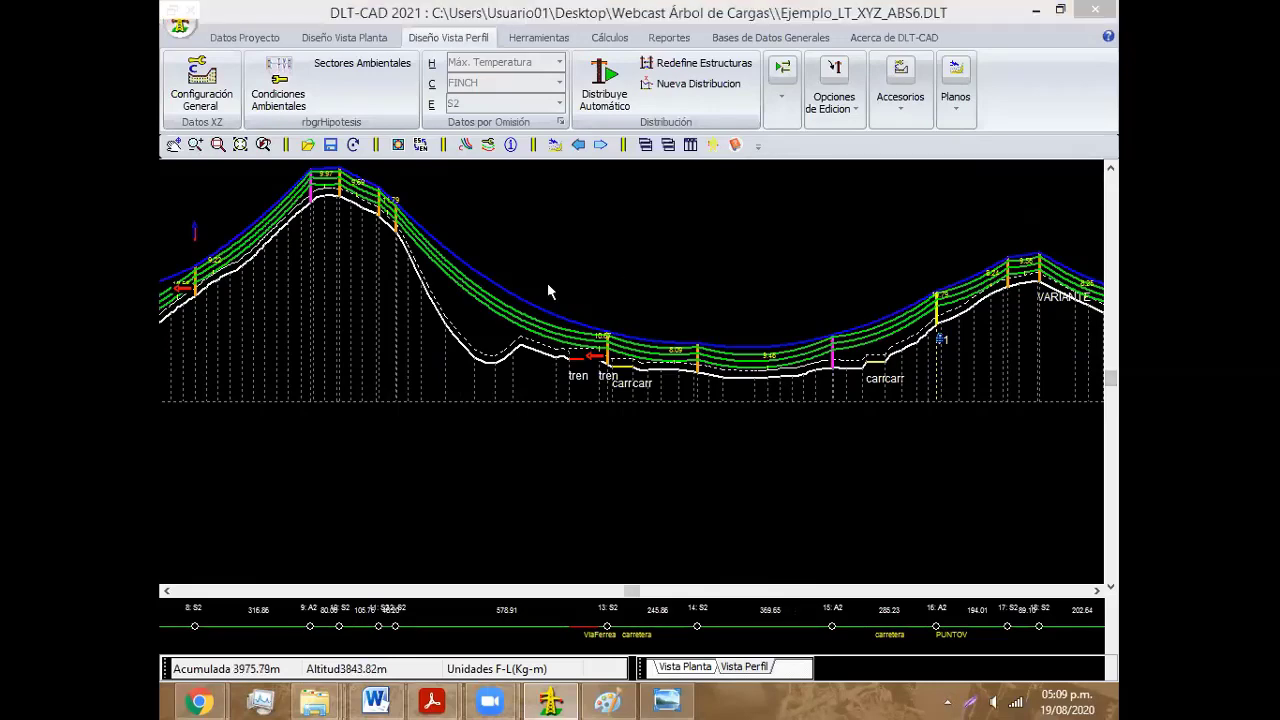
scroll(937, 442, up, 3)
scroll(515, 305, up, 3)
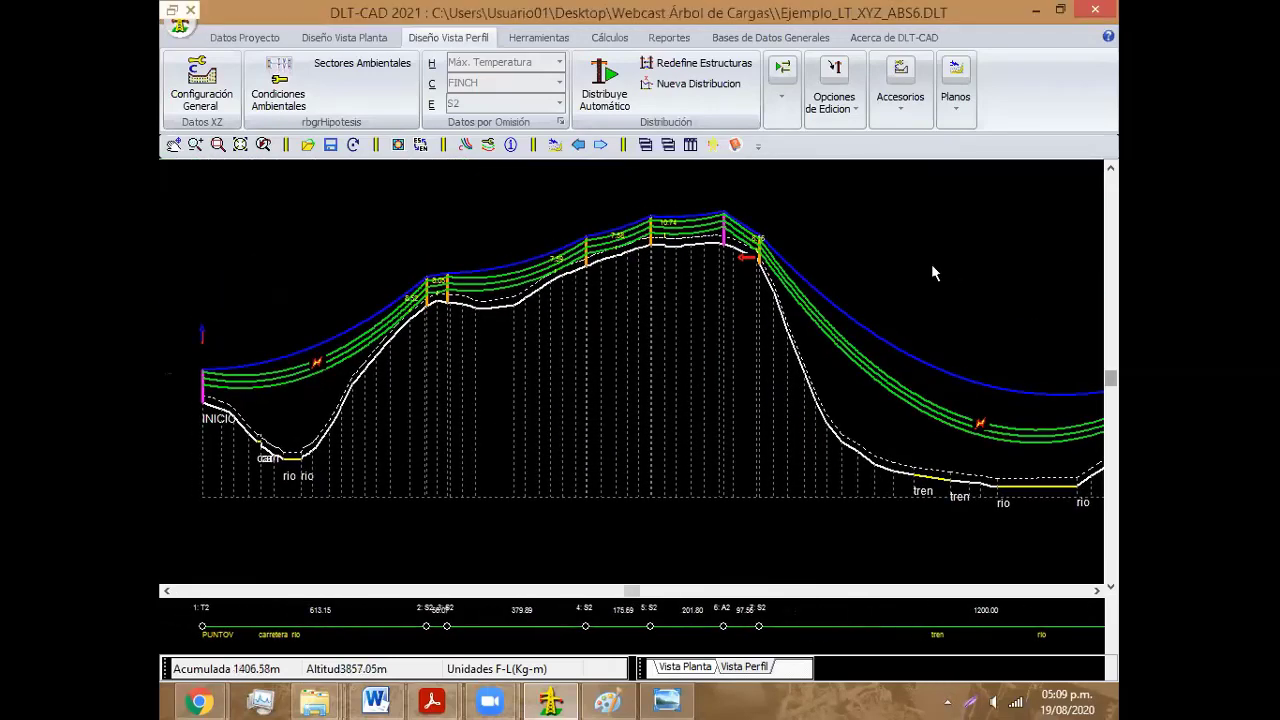
scroll(451, 336, up, 3)
scroll(451, 336, down, 2)
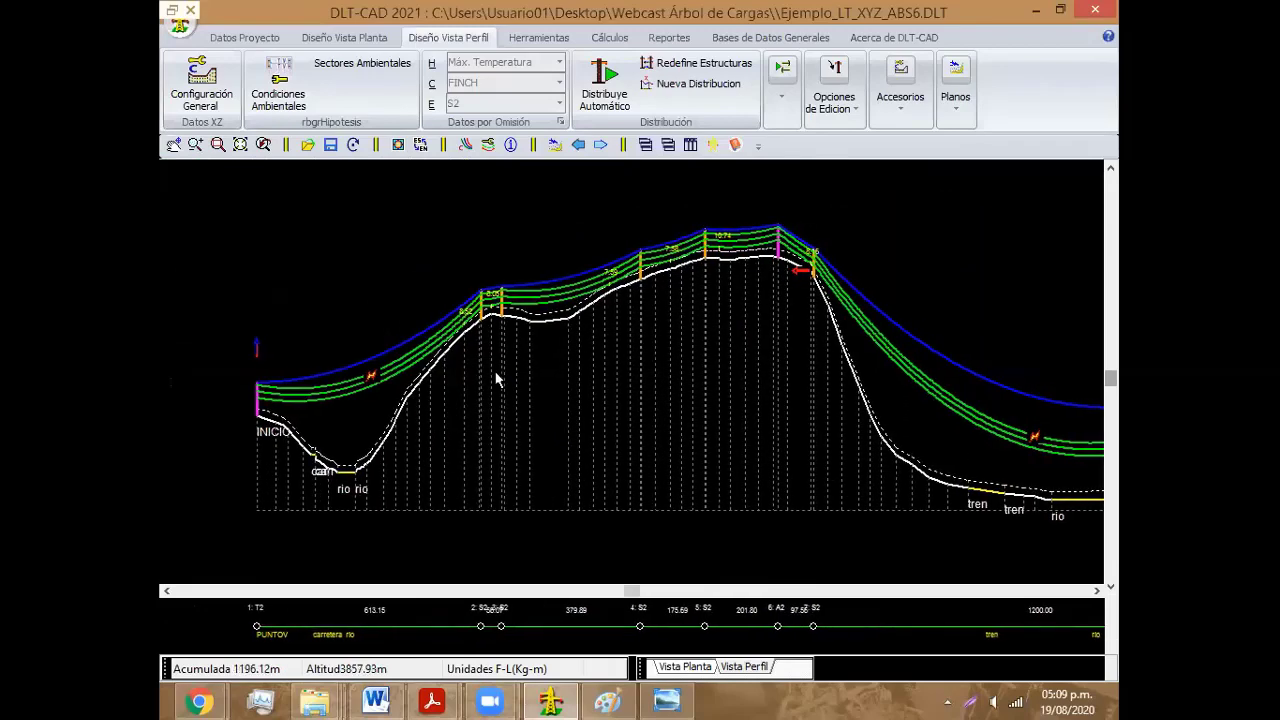
scroll(494, 381, down, 3)
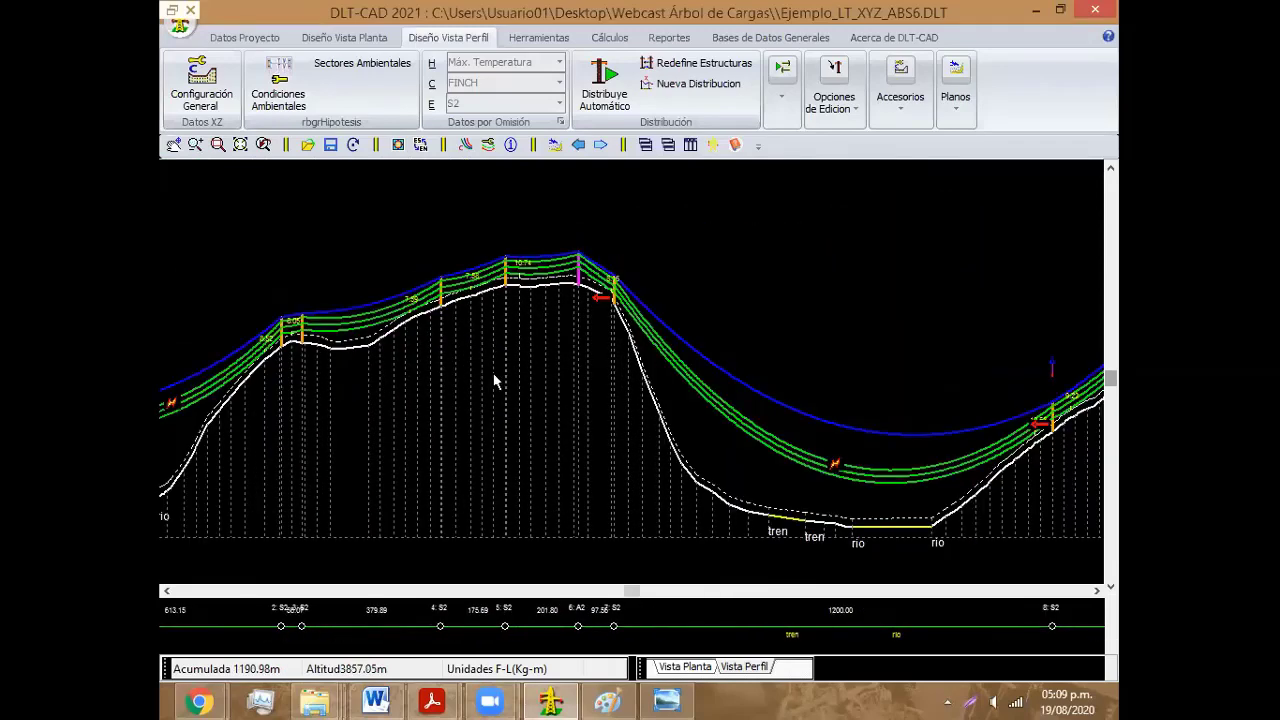
scroll(522, 395, down, 1)
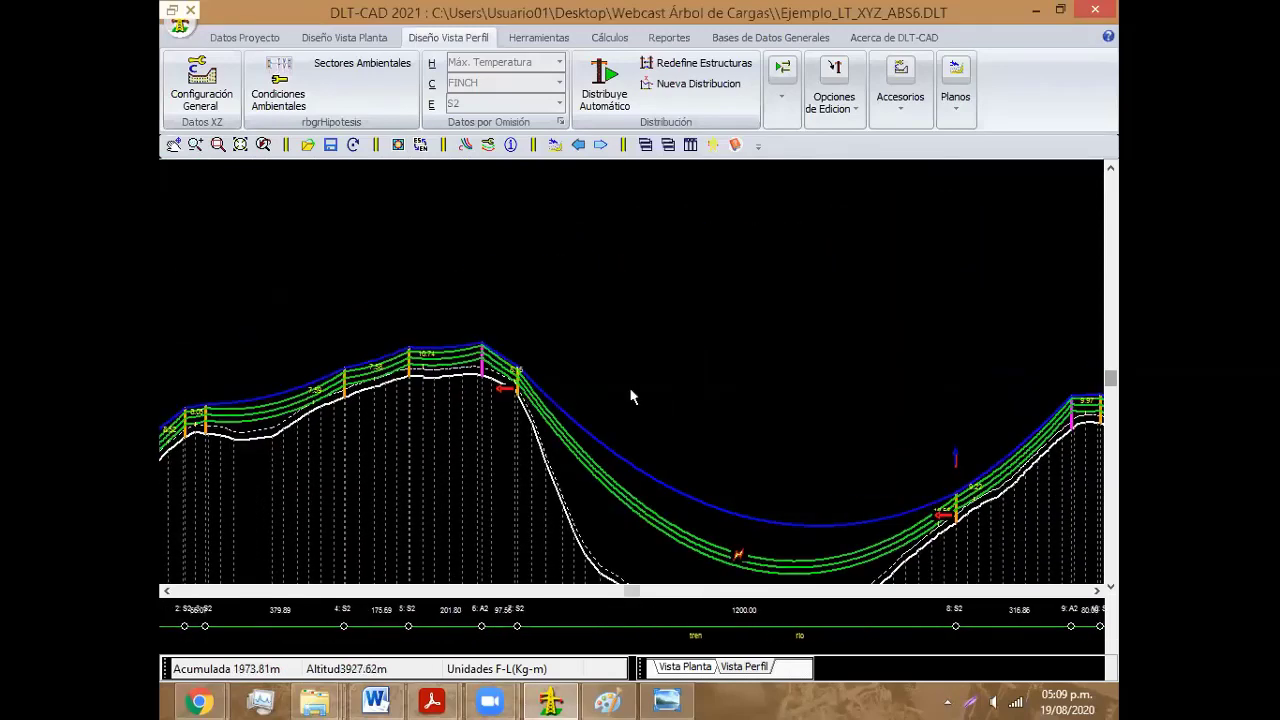
scroll(629, 397, down, 2)
scroll(476, 285, down, 2)
scroll(476, 285, down, 2)
scroll(613, 351, down, 2)
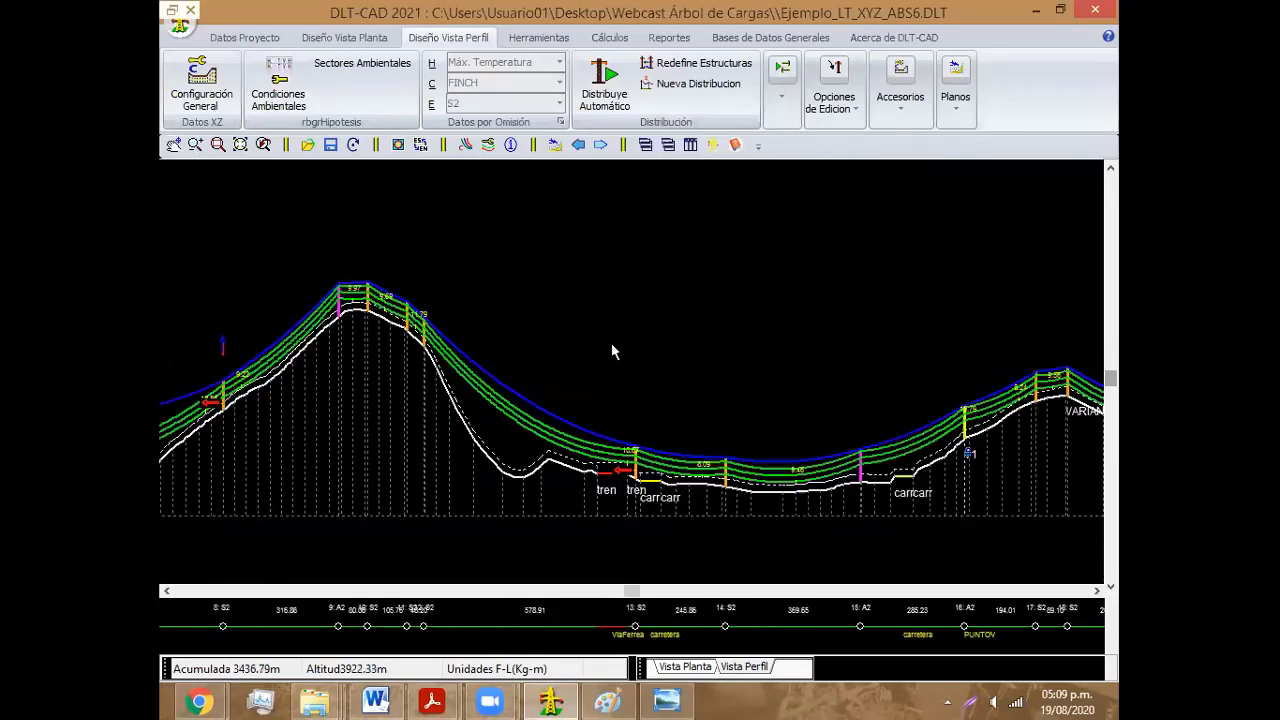
scroll(613, 351, down, 1)
scroll(613, 351, down, 1)
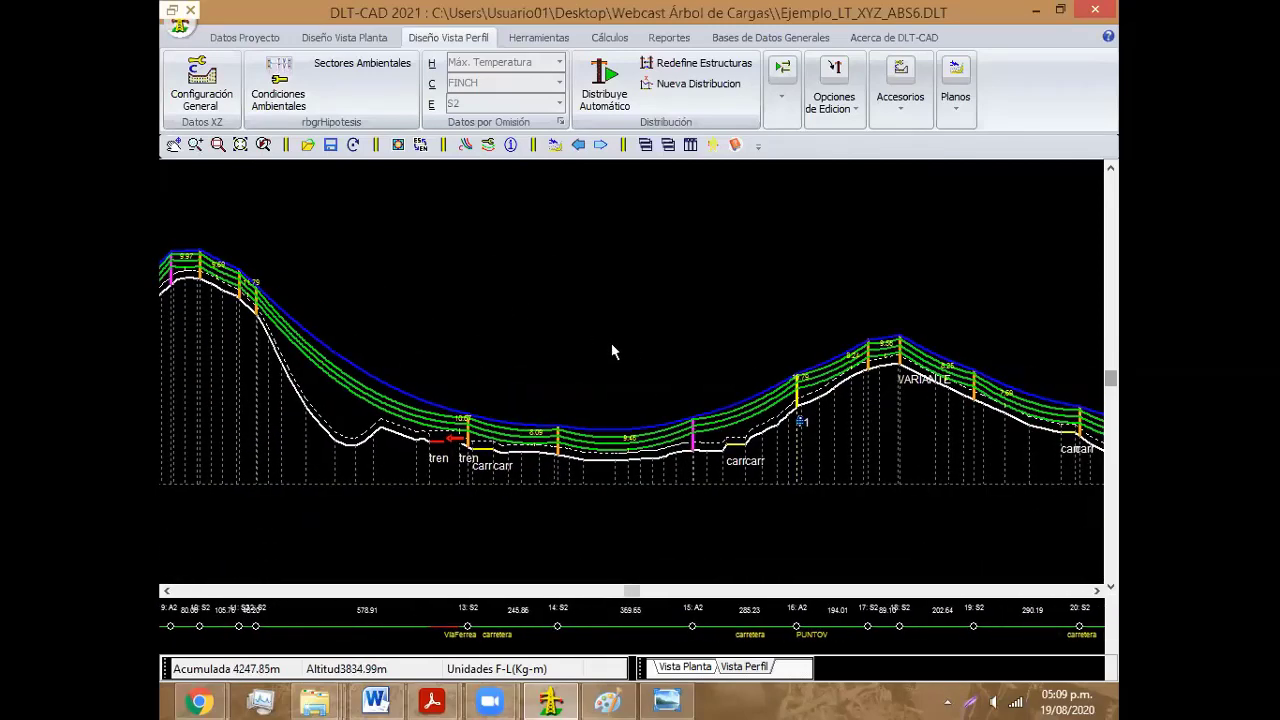
scroll(503, 347, down, 1)
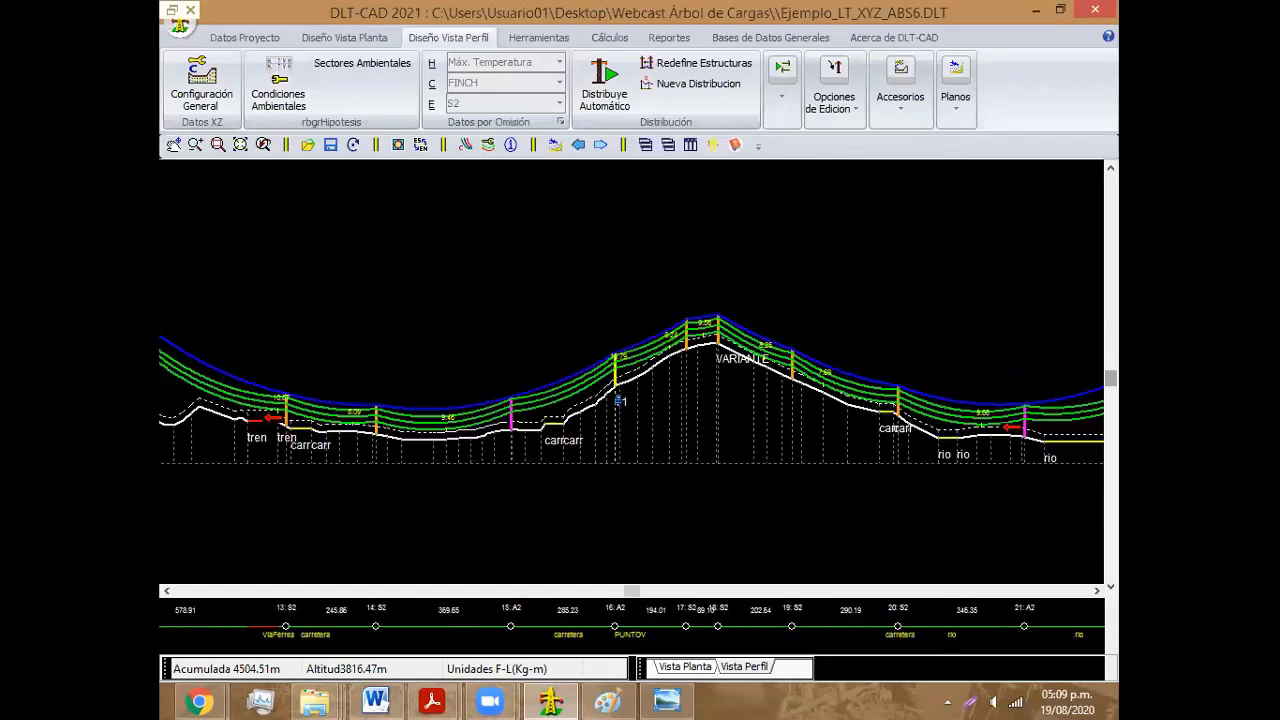
scroll(631, 397, down, 1)
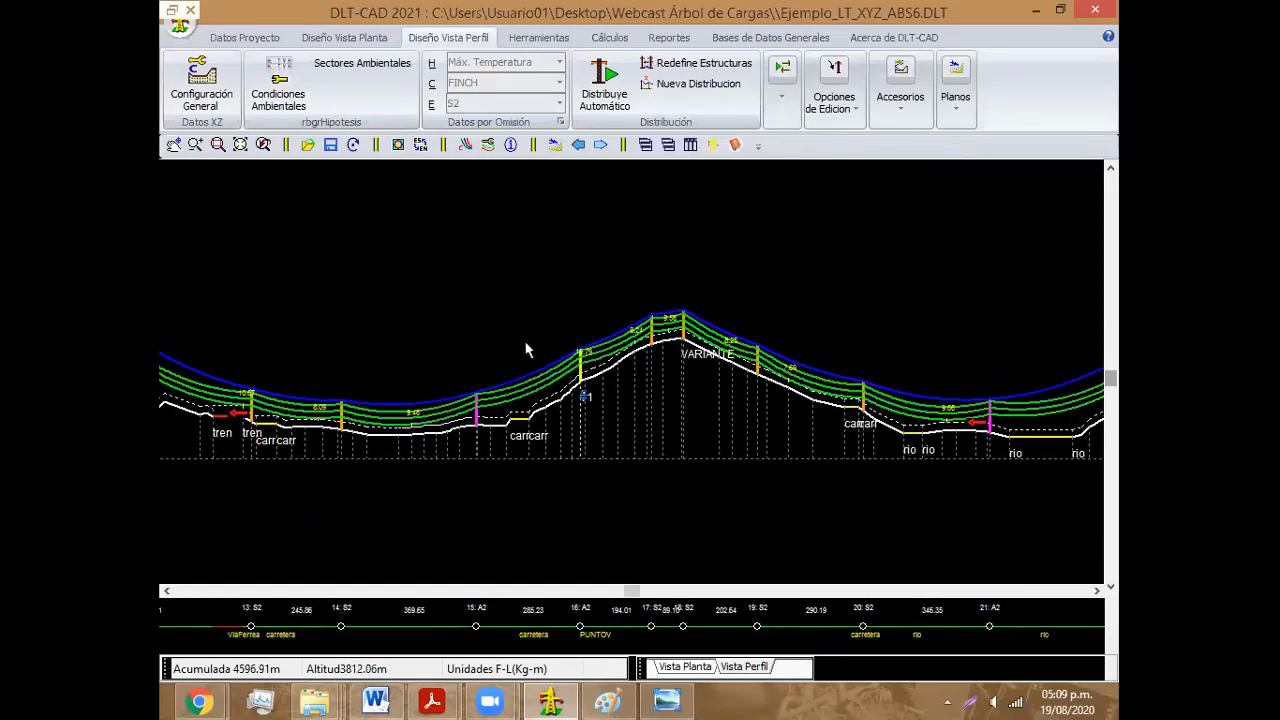
scroll(528, 342, down, 1)
scroll(566, 360, down, 1)
scroll(675, 362, down, 2)
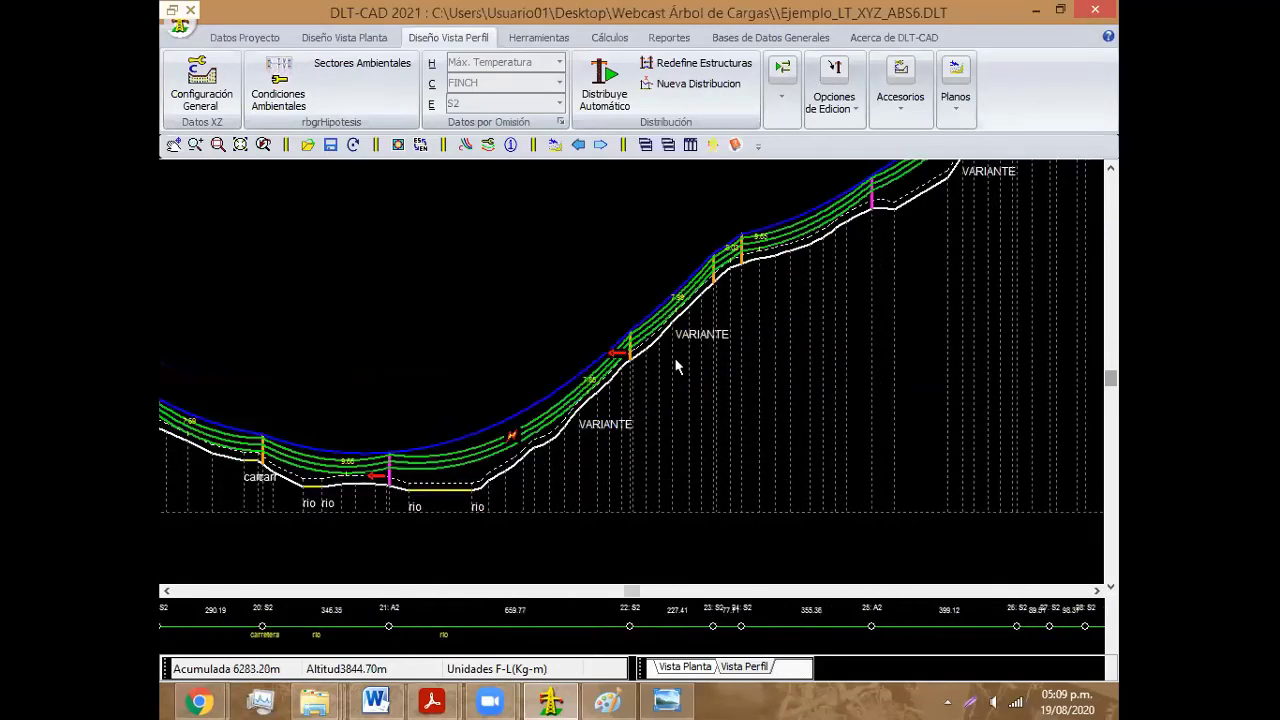
scroll(674, 357, down, 1)
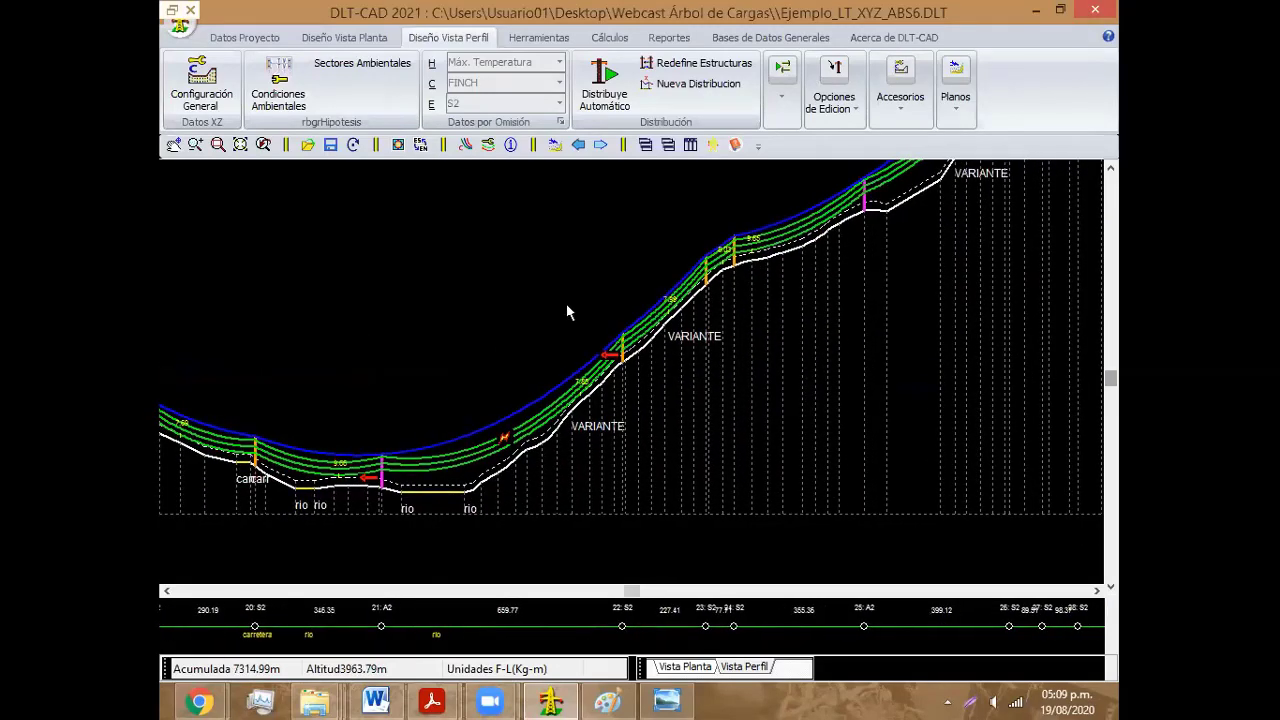
scroll(423, 333, down, 1)
scroll(427, 341, down, 1)
scroll(427, 341, down, 1)
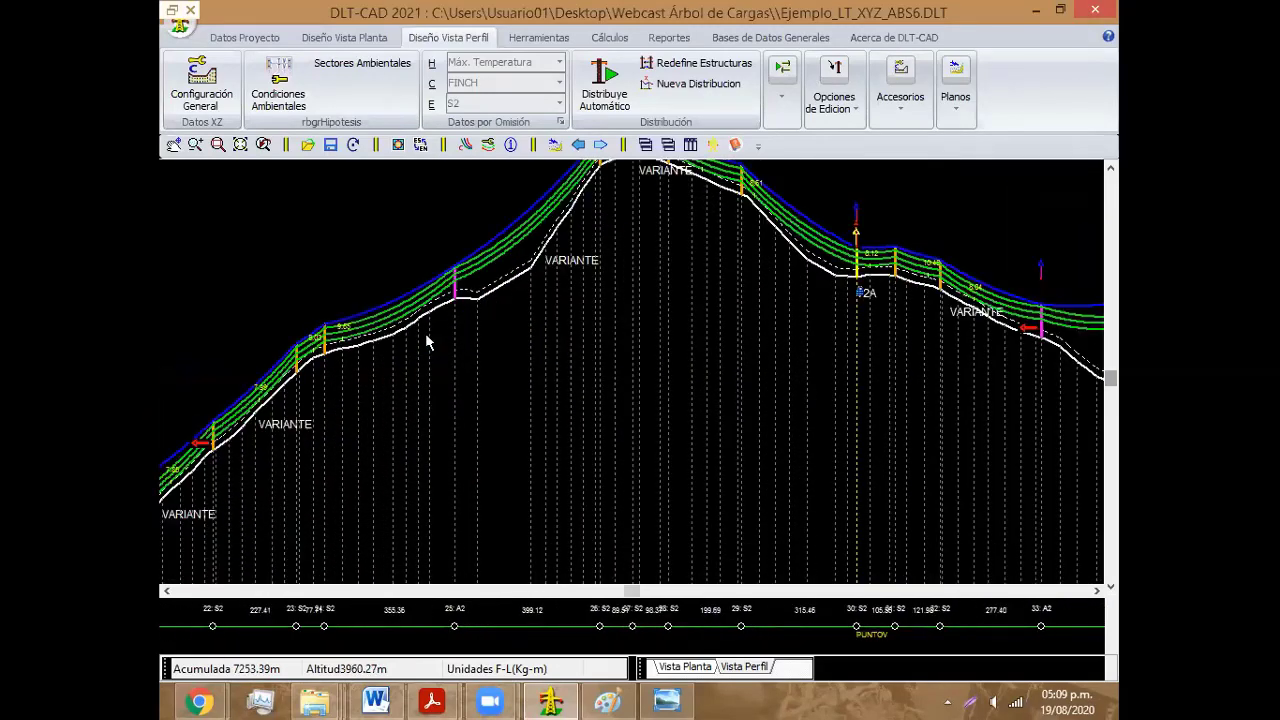
scroll(427, 341, down, 4)
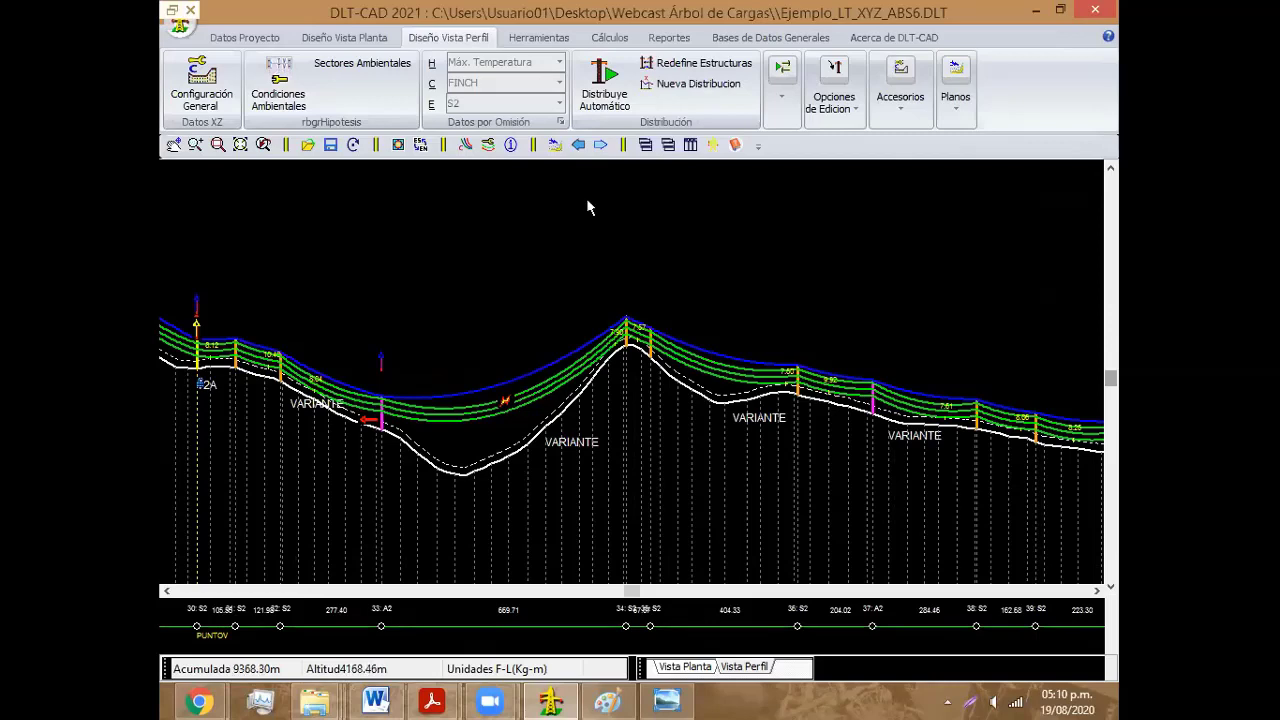
Step: Open the Planilla de Esfuerzos report from Reportes and browse its span columns
click(668, 37)
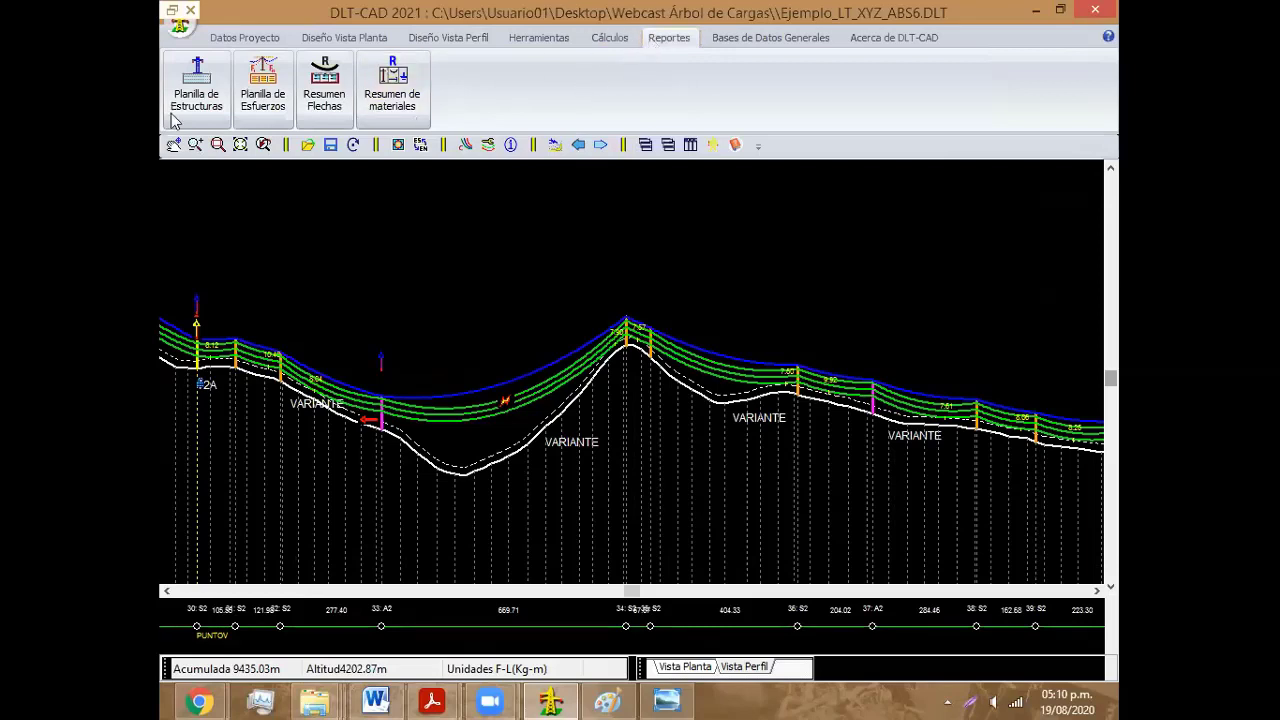
click(205, 90)
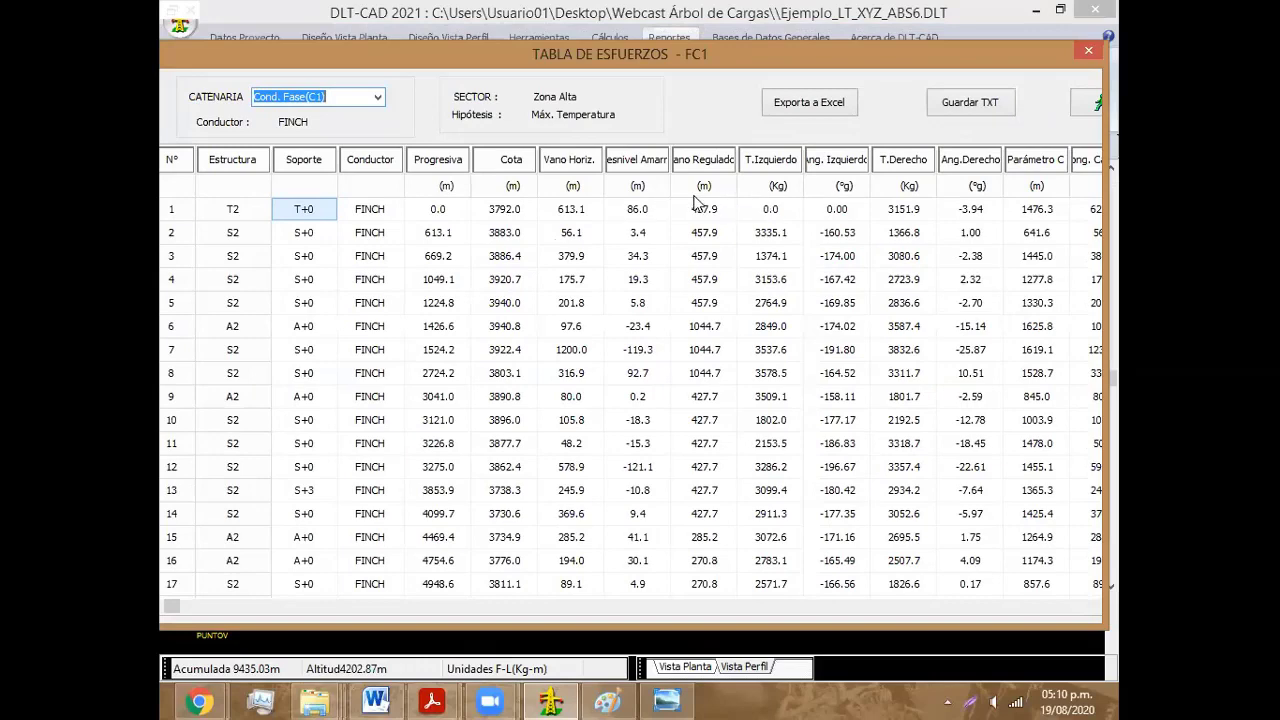
click(581, 205)
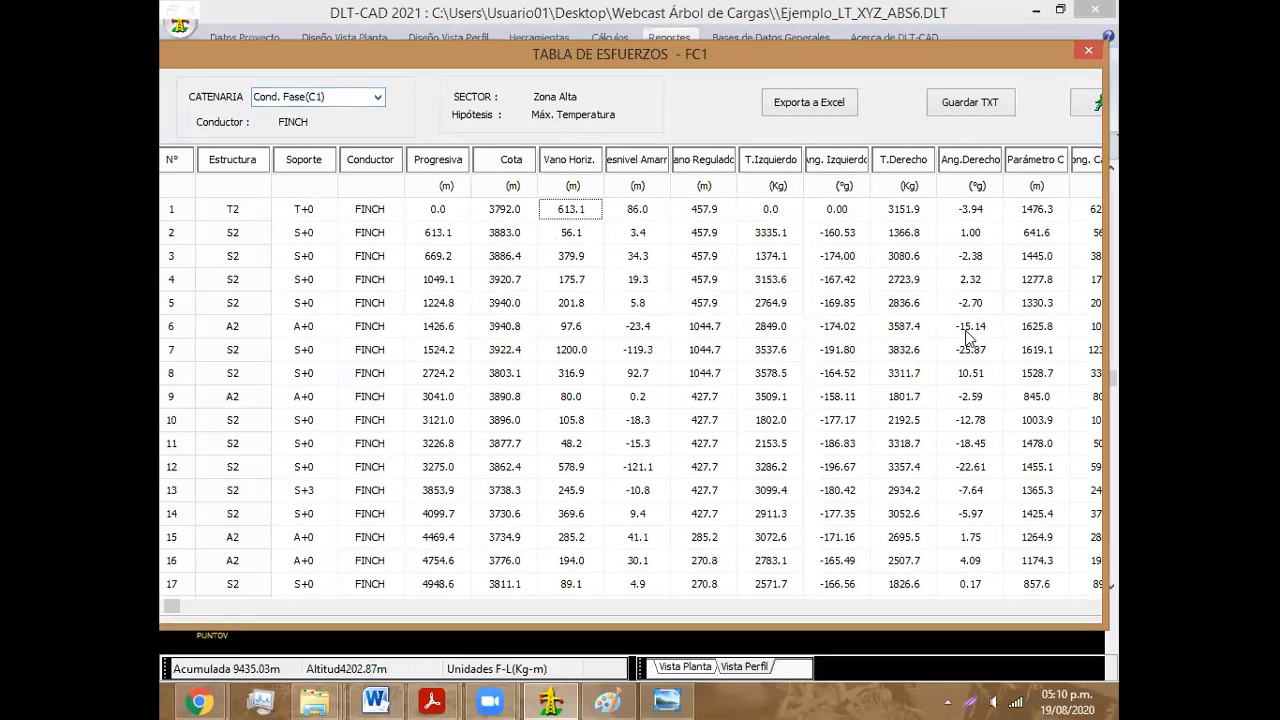
key(Right)
key(Right)
key(Right)
key(Right)
key(Right)
key(Right)
key(Right)
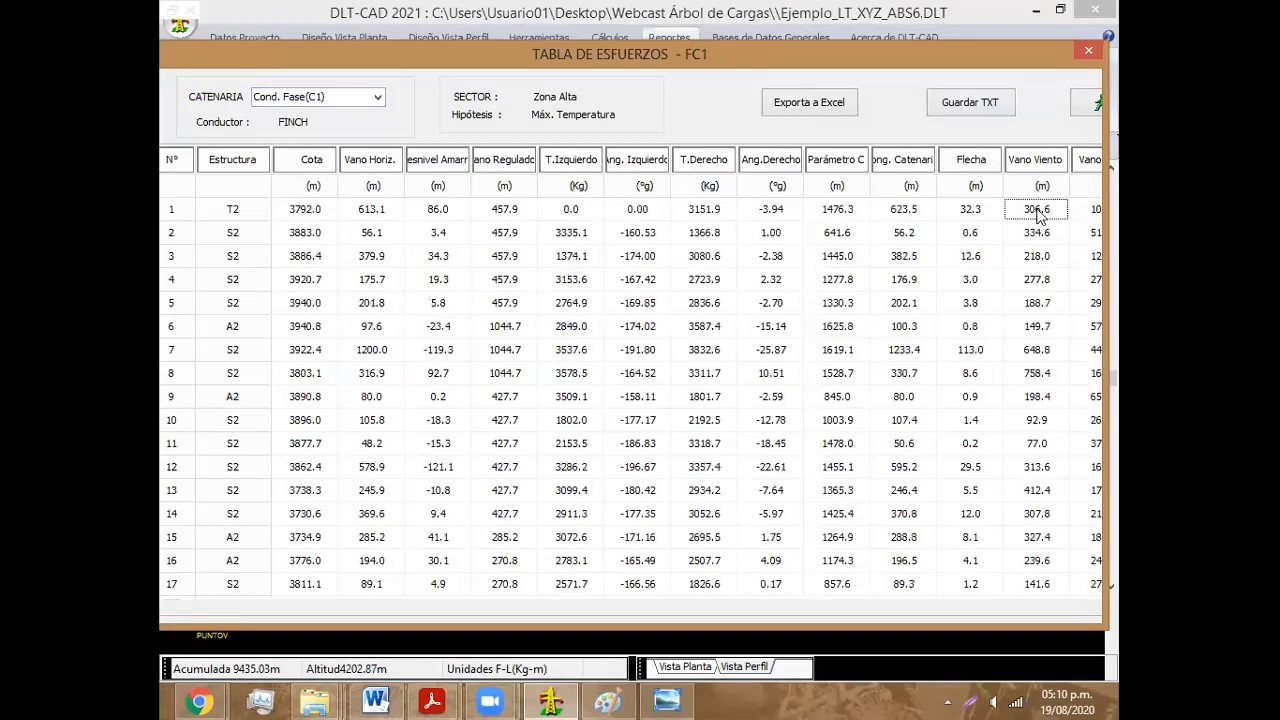
key(Right)
Step: Export the stress table to Excel and add a new empty sheet, Hoja2
click(806, 104)
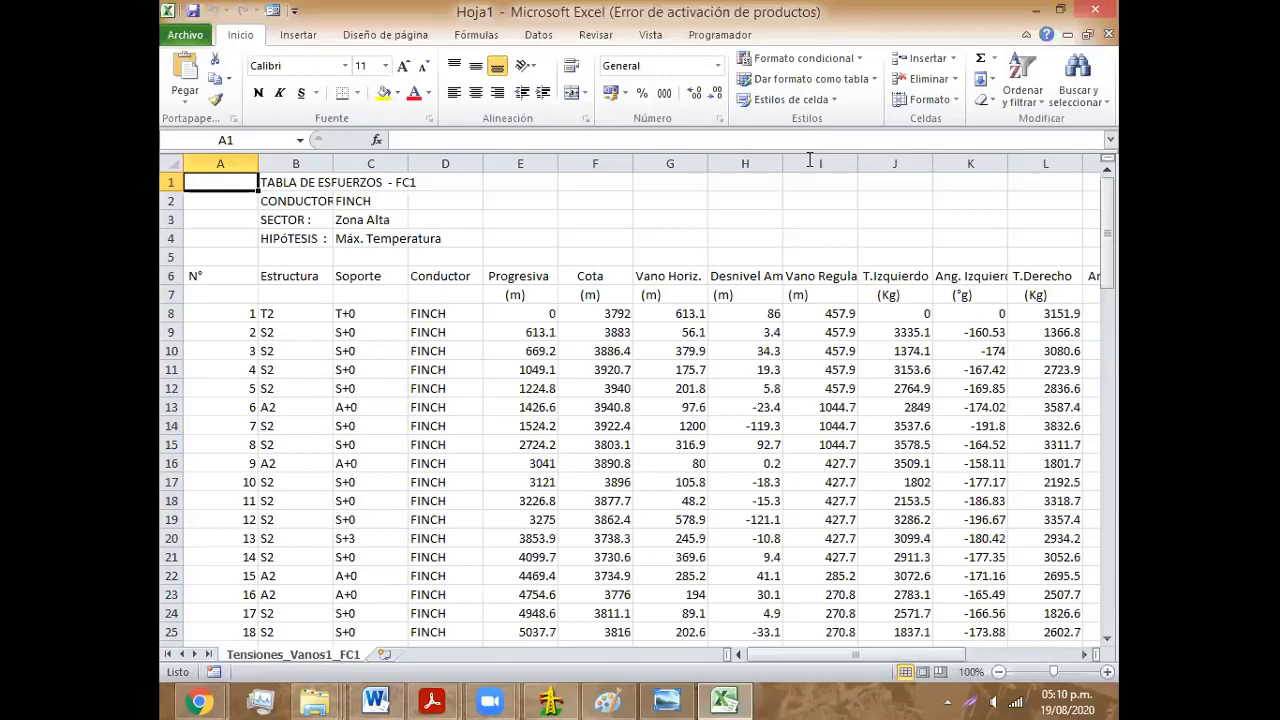
click(385, 658)
click(316, 656)
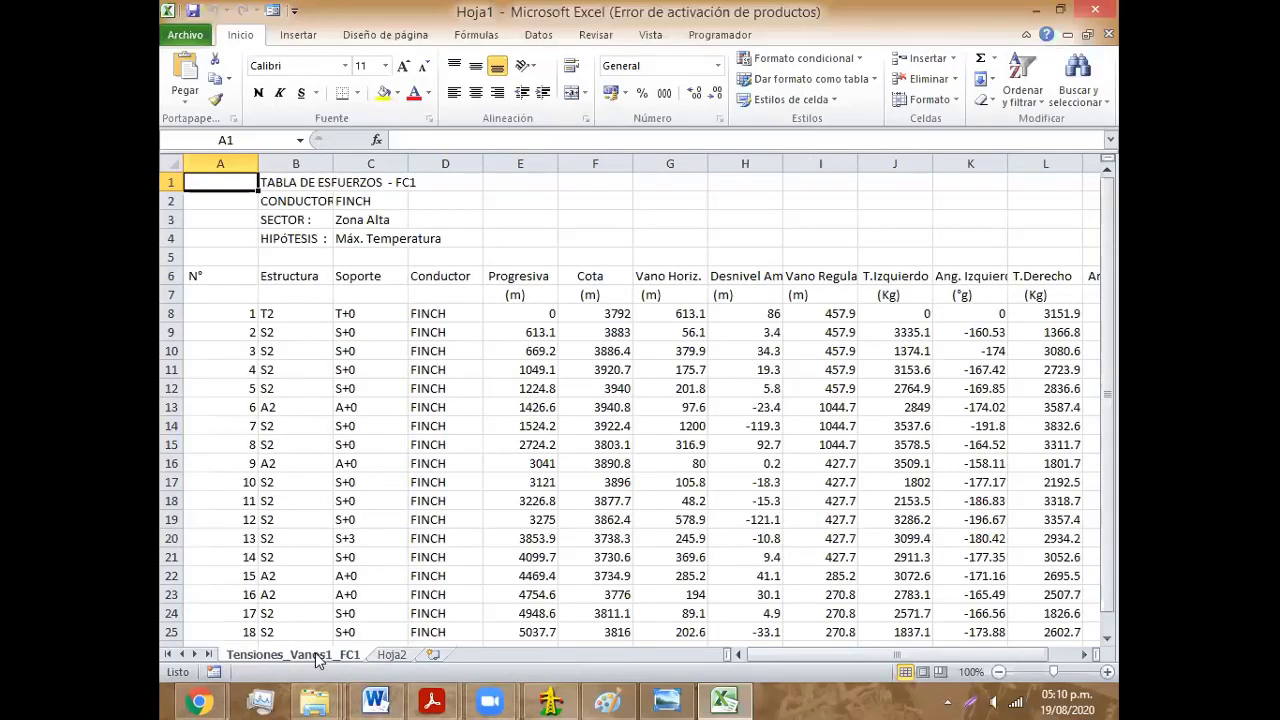
click(390, 658)
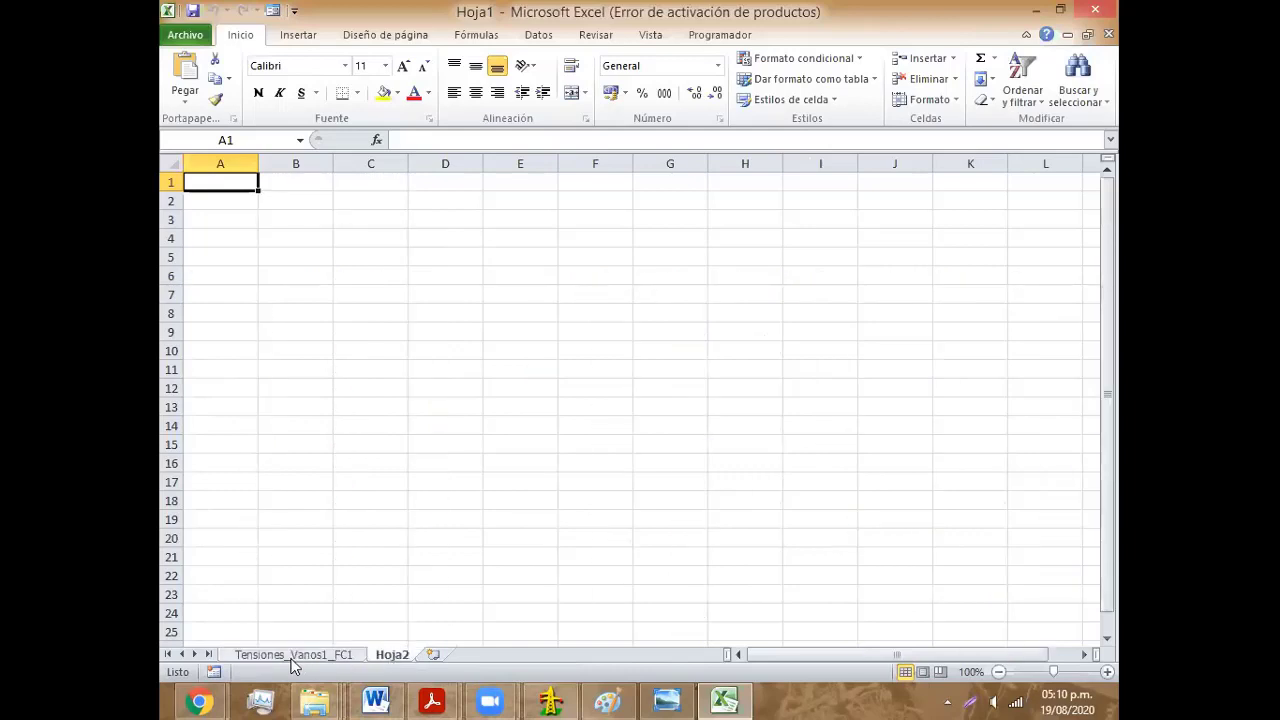
click(296, 658)
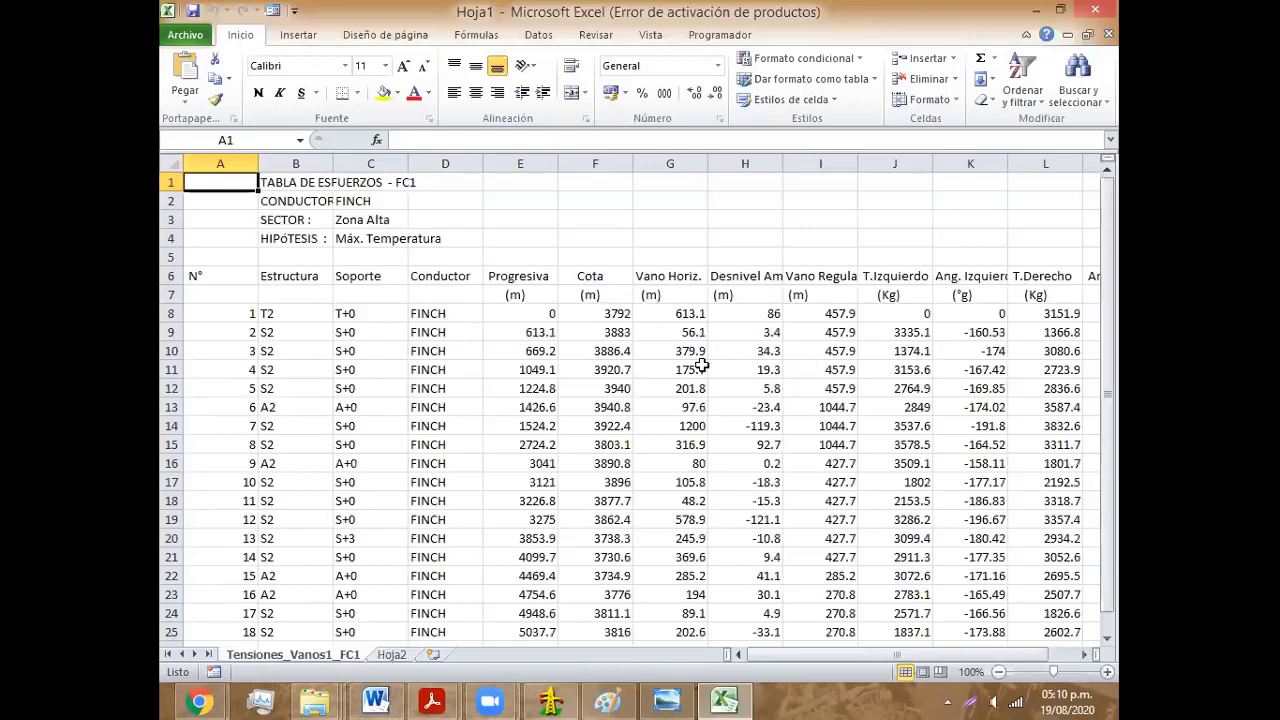
Step: Copy the Estructura and Vano Horiz. columns into Hoja2 columns B and C
click(296, 163)
key(ctrl+c)
click(390, 655)
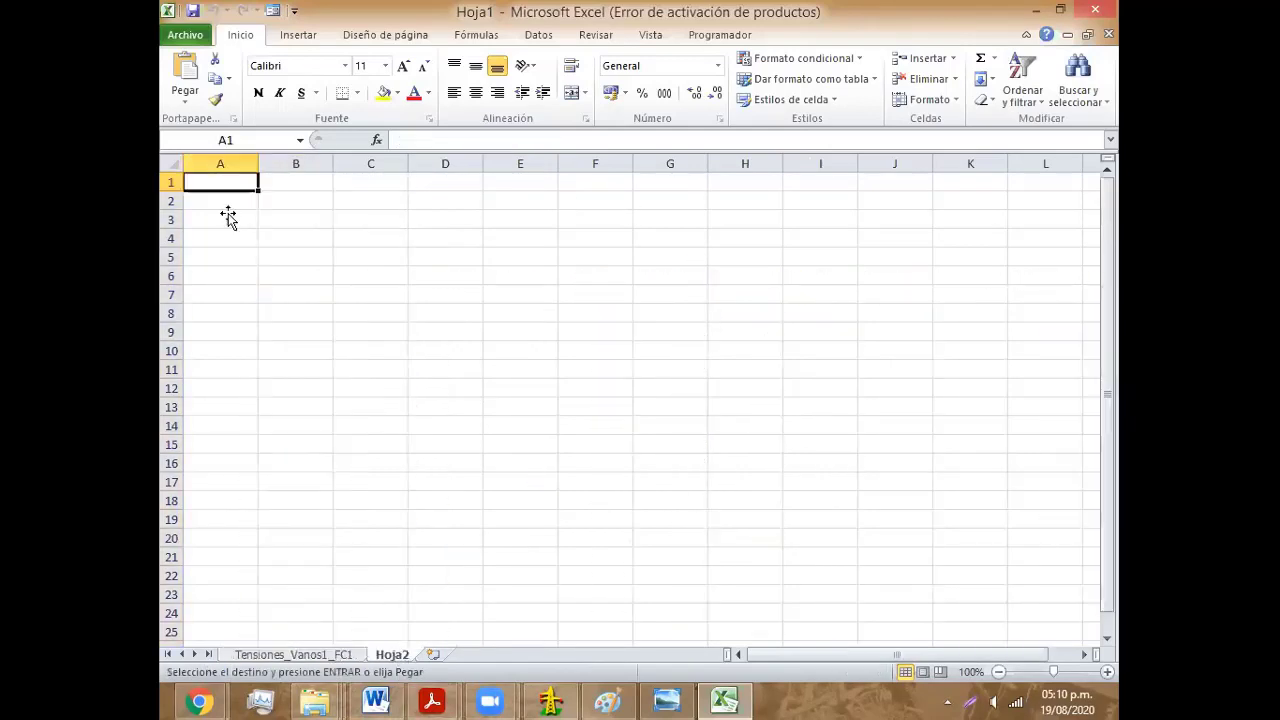
click(287, 163)
key(ctrl+v)
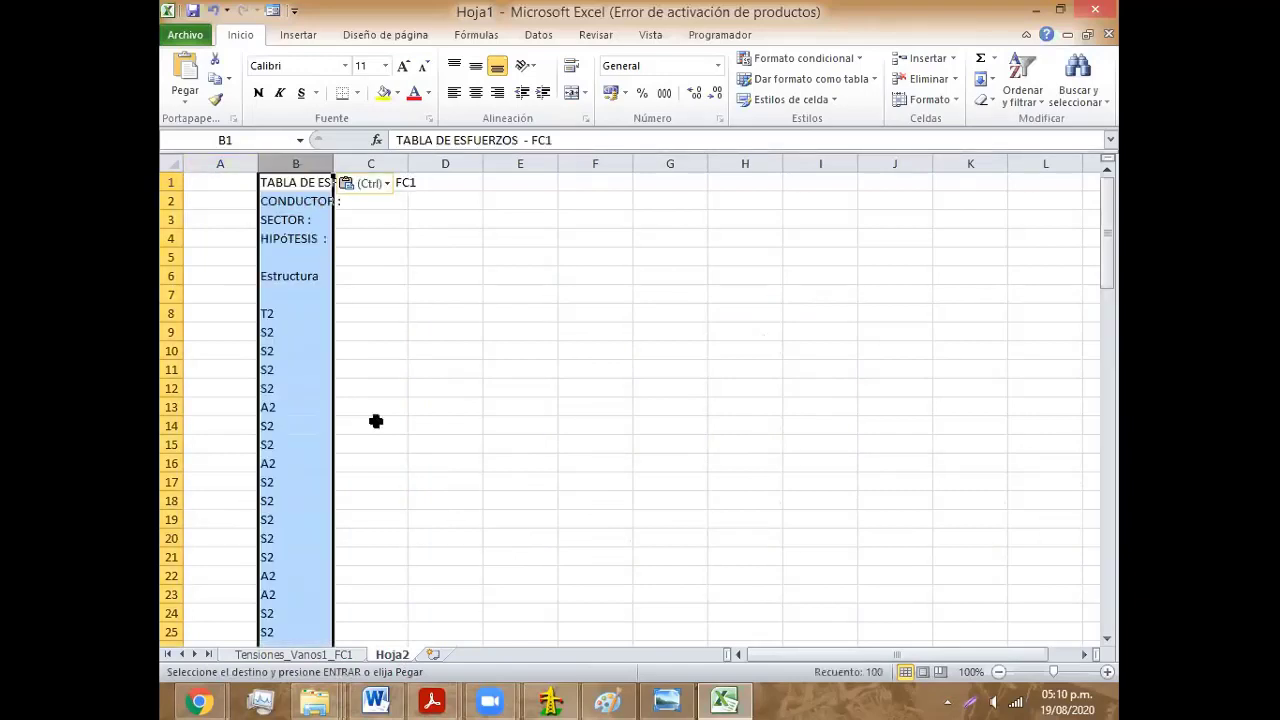
click(300, 655)
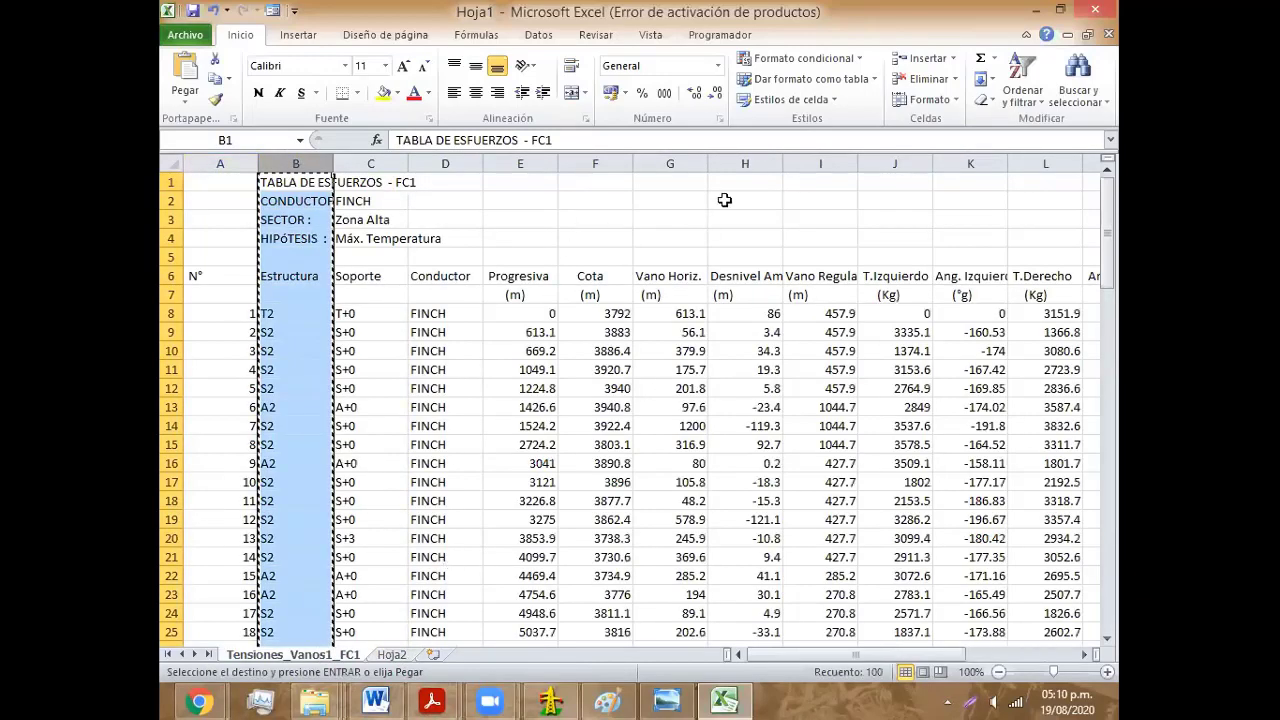
click(670, 163)
key(ctrl+c)
click(390, 655)
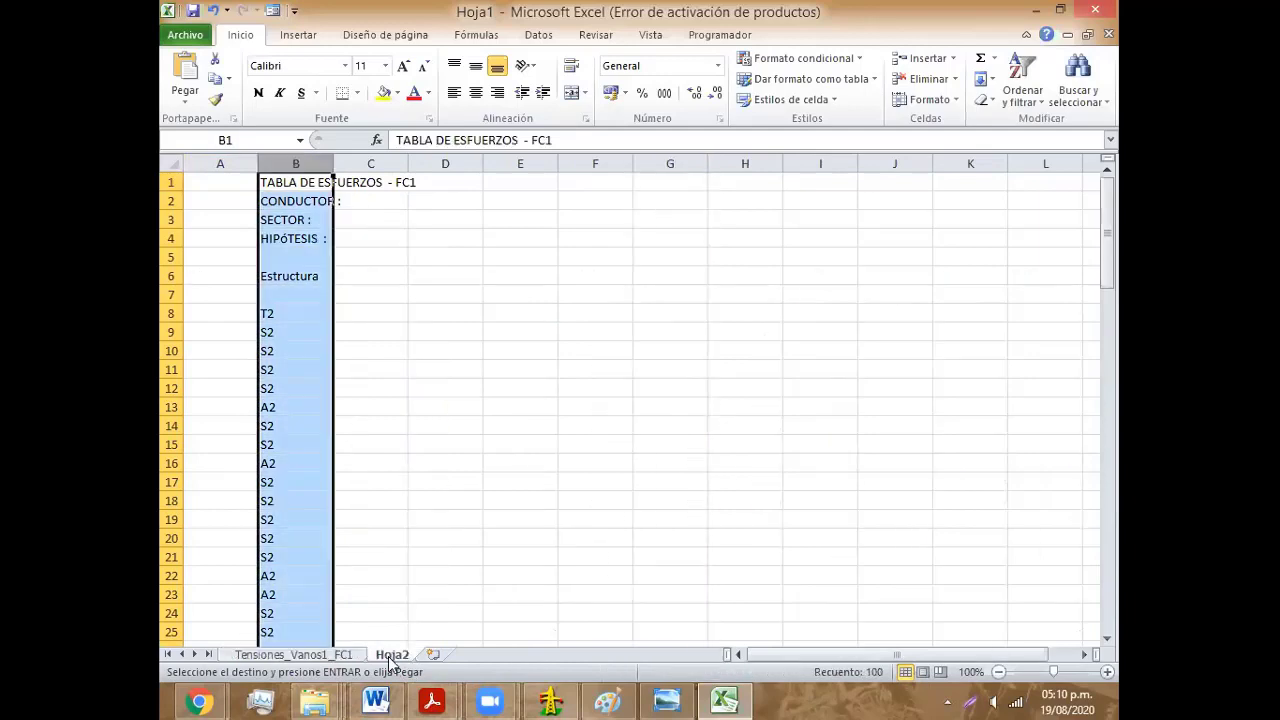
click(362, 163)
key(ctrl+v)
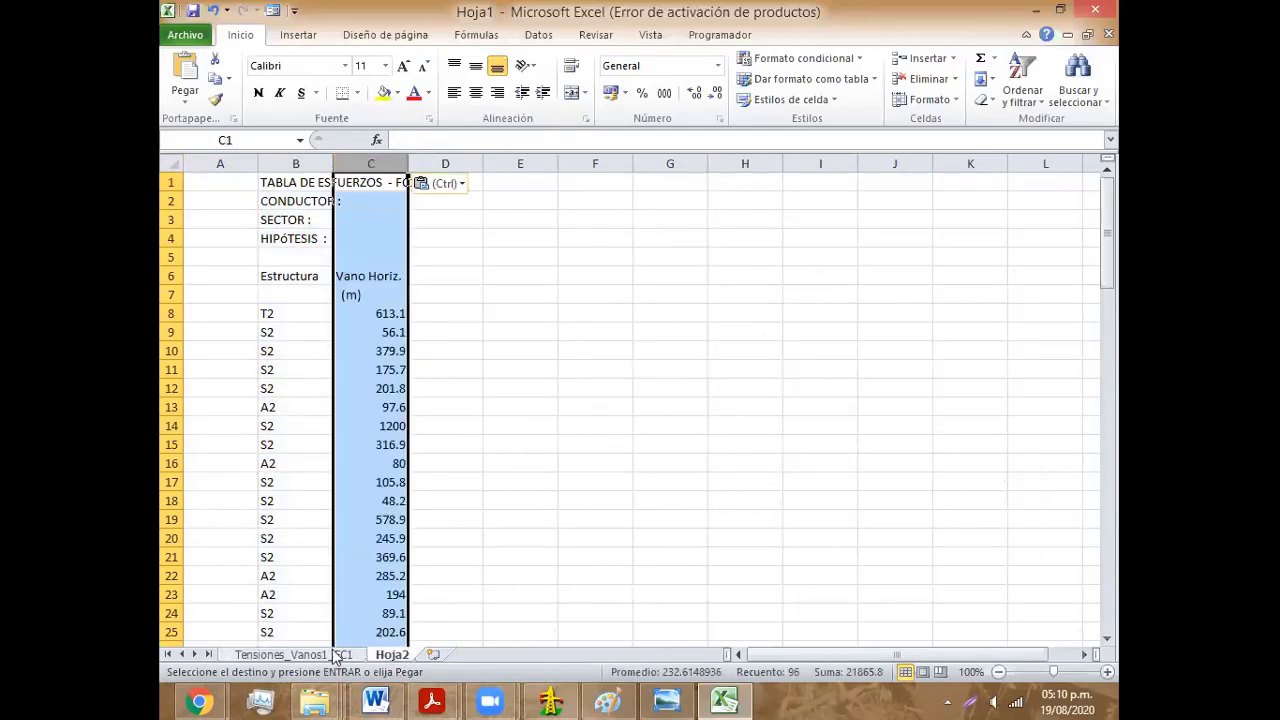
Step: Copy the Vano Viento and Vano Peso columns into Hoja2 columns D:E
click(335, 655)
click(938, 632)
key(Right)
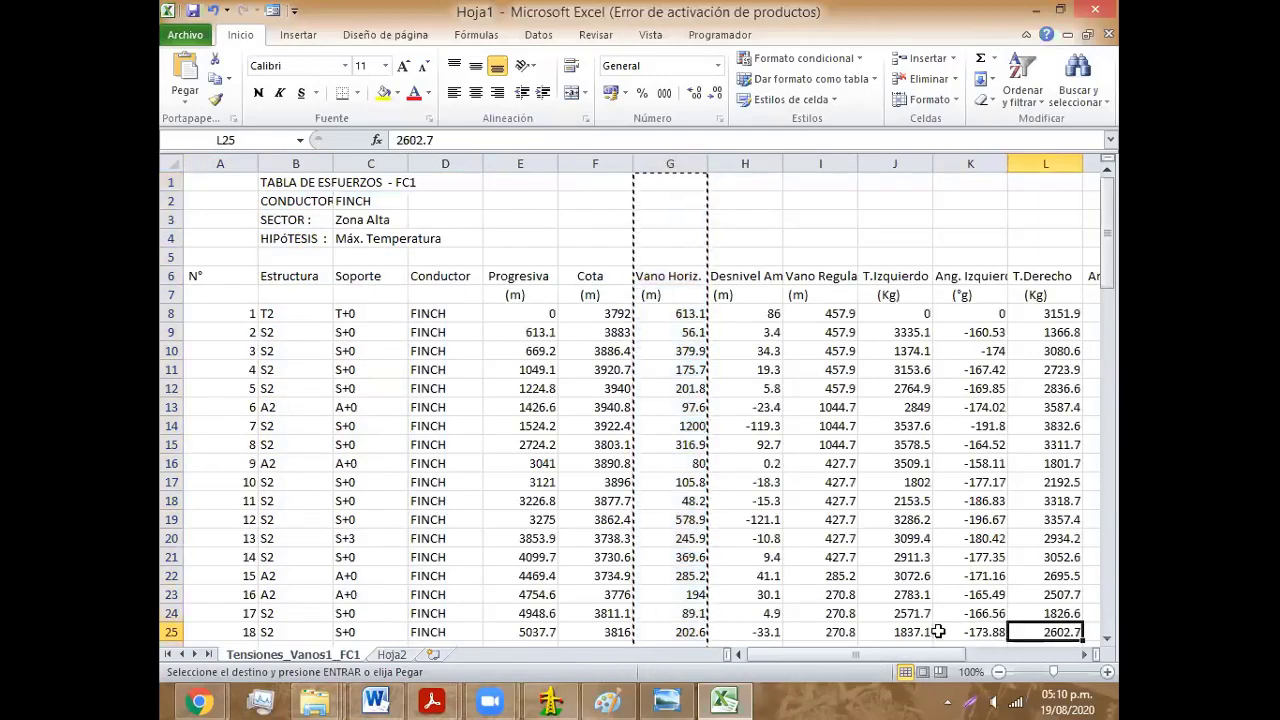
key(Right)
key(Right)
key(Right)
key(Right)
key(Right)
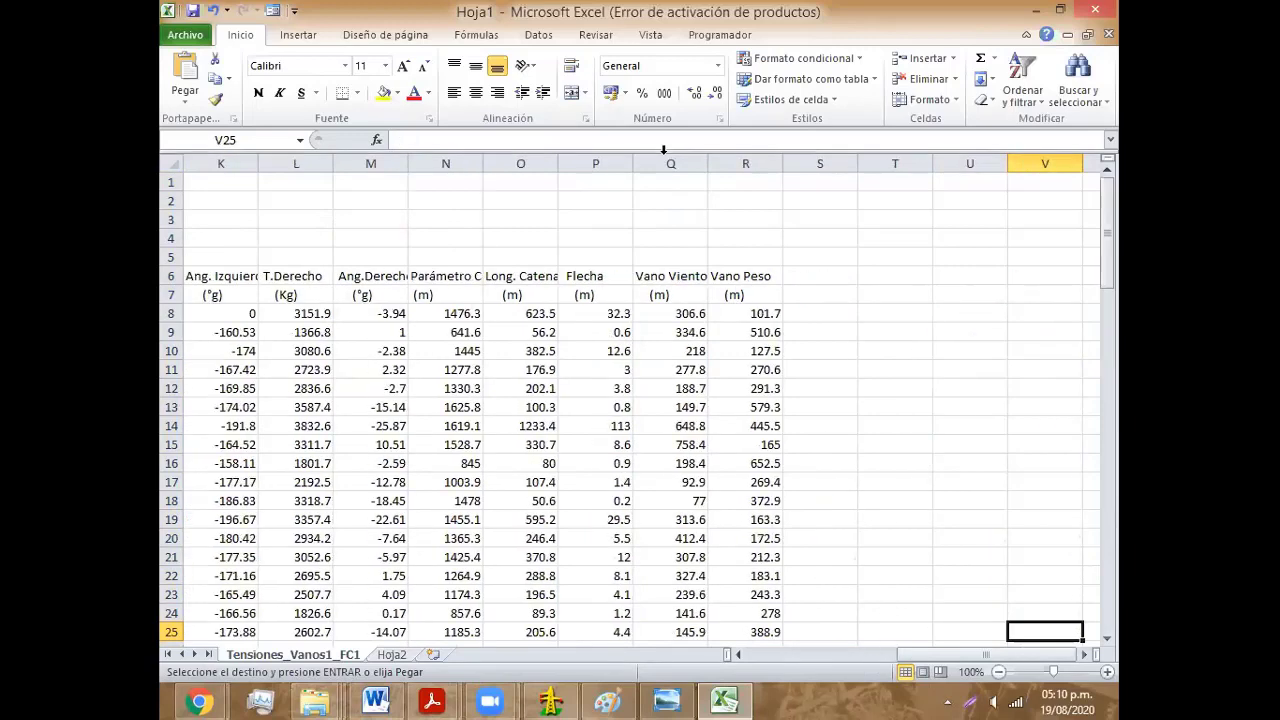
drag(663, 149, 745, 158)
key(ctrl+c)
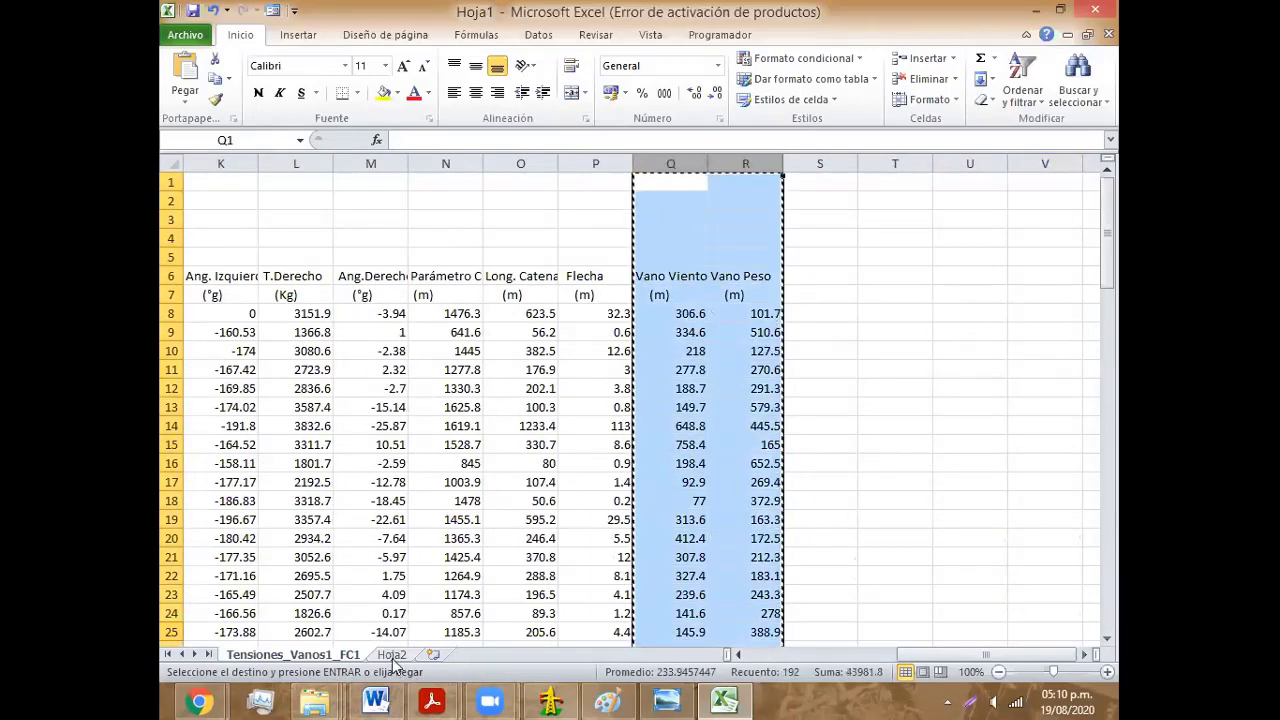
click(391, 655)
click(443, 163)
key(ctrl+v)
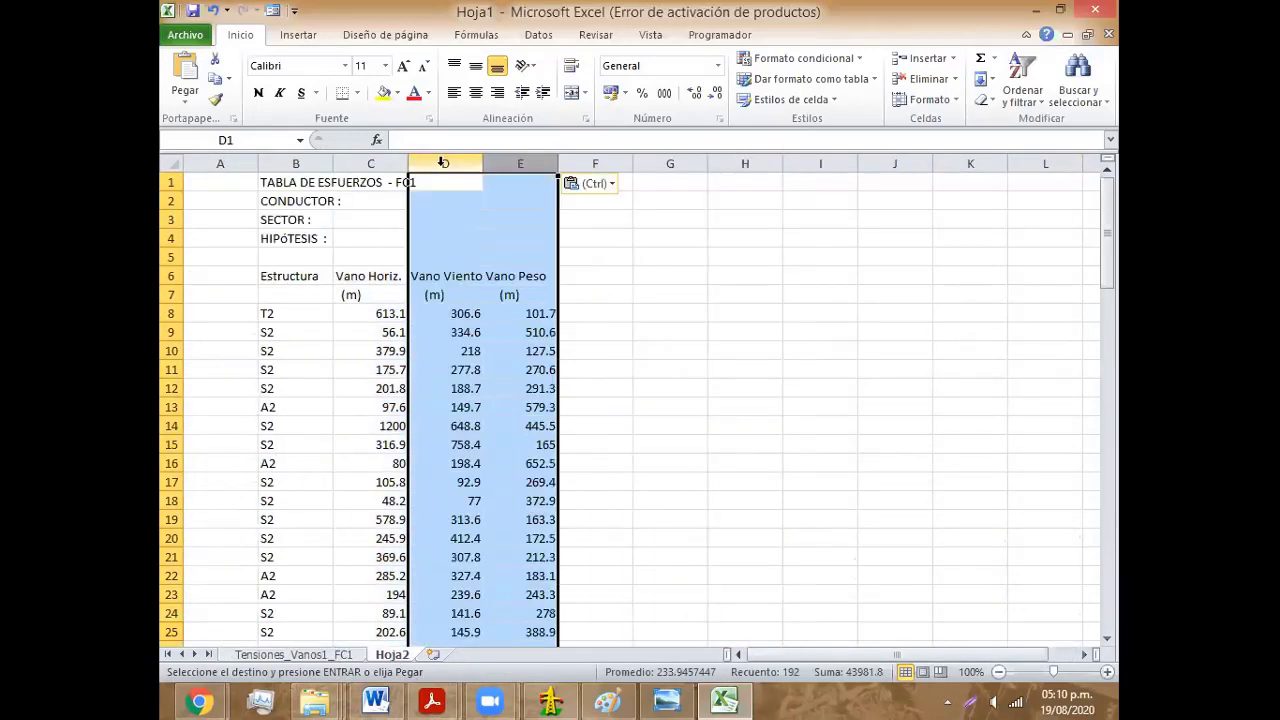
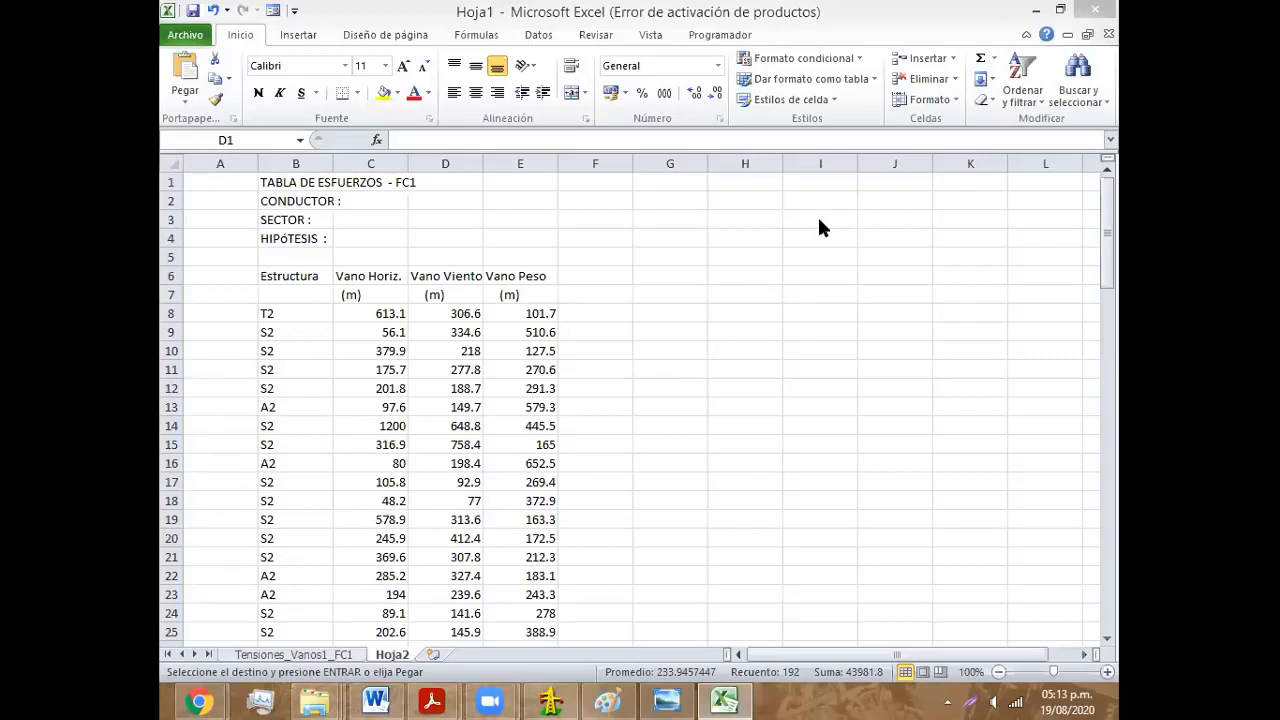
Step: Bring up the Paint sketch of three poles with sagging cable and spans labelled a and b
click(608, 701)
scroll(640, 540, up, 5)
scroll(657, 509, up, 3)
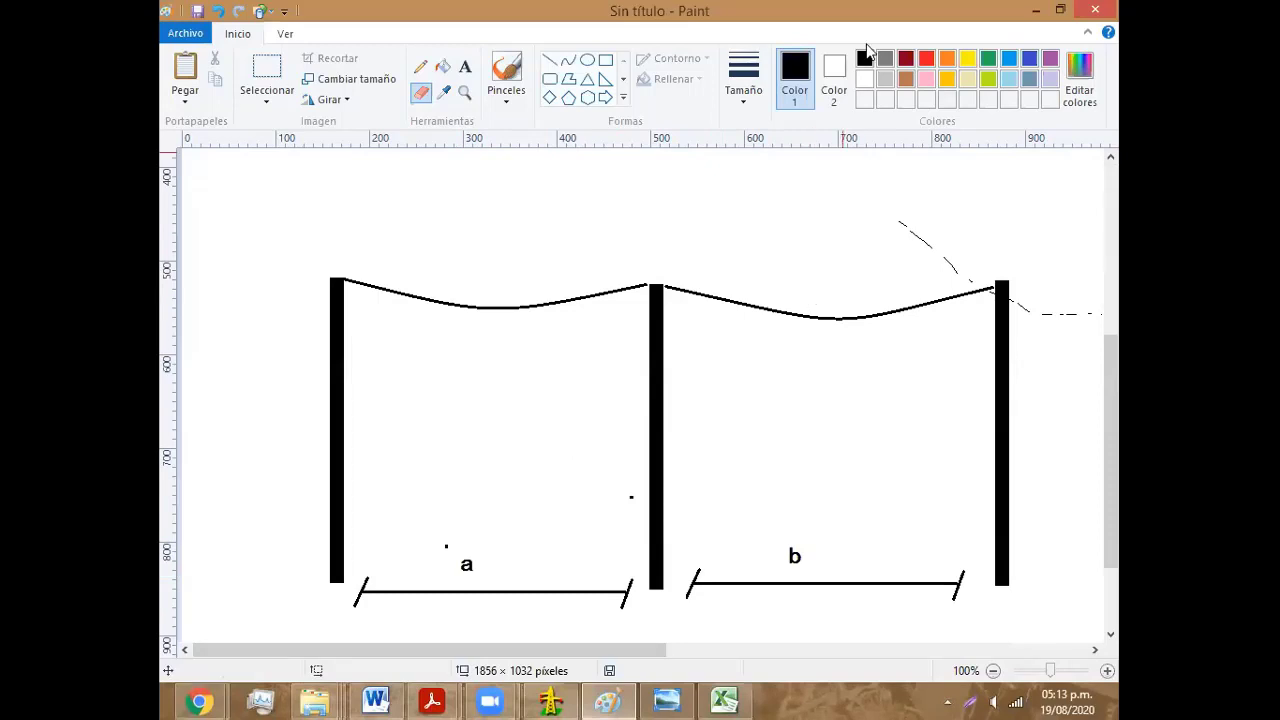
Step: View the next span sketch in Paint, then return to DLT-CAD's TABLA DE ESFUERZOS - FC1 window
click(1033, 650)
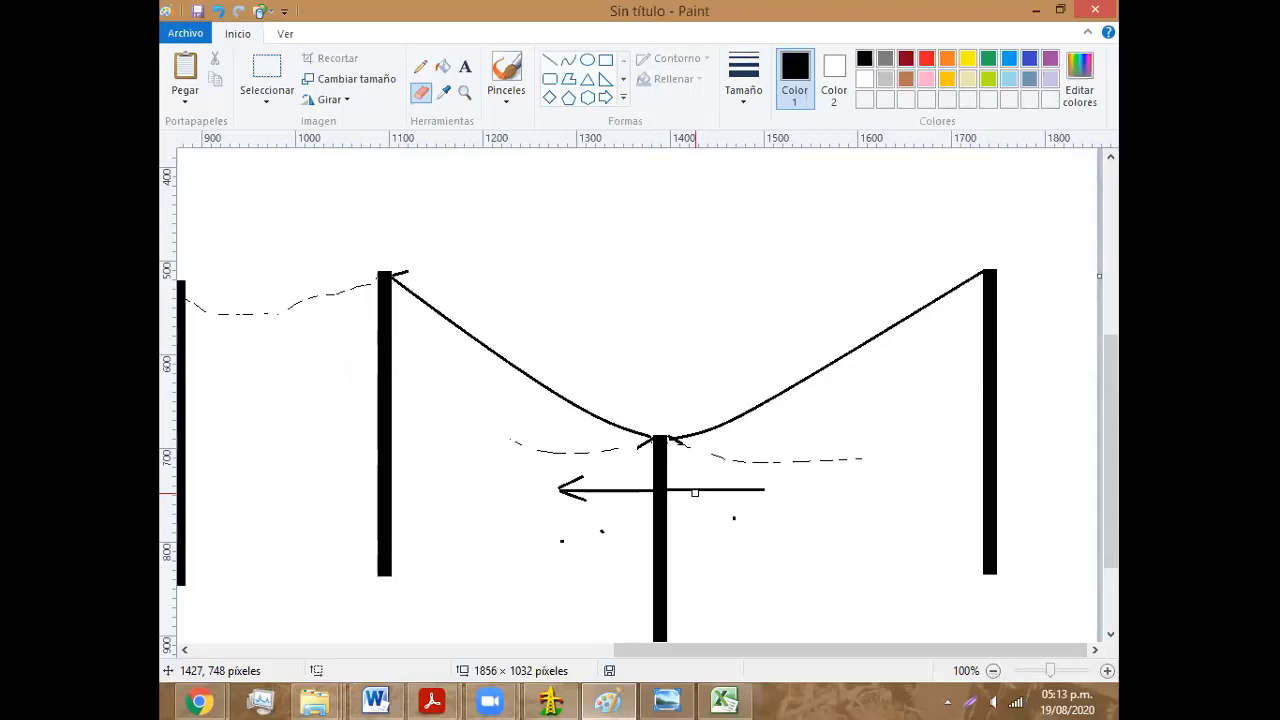
key(alt+Tab)
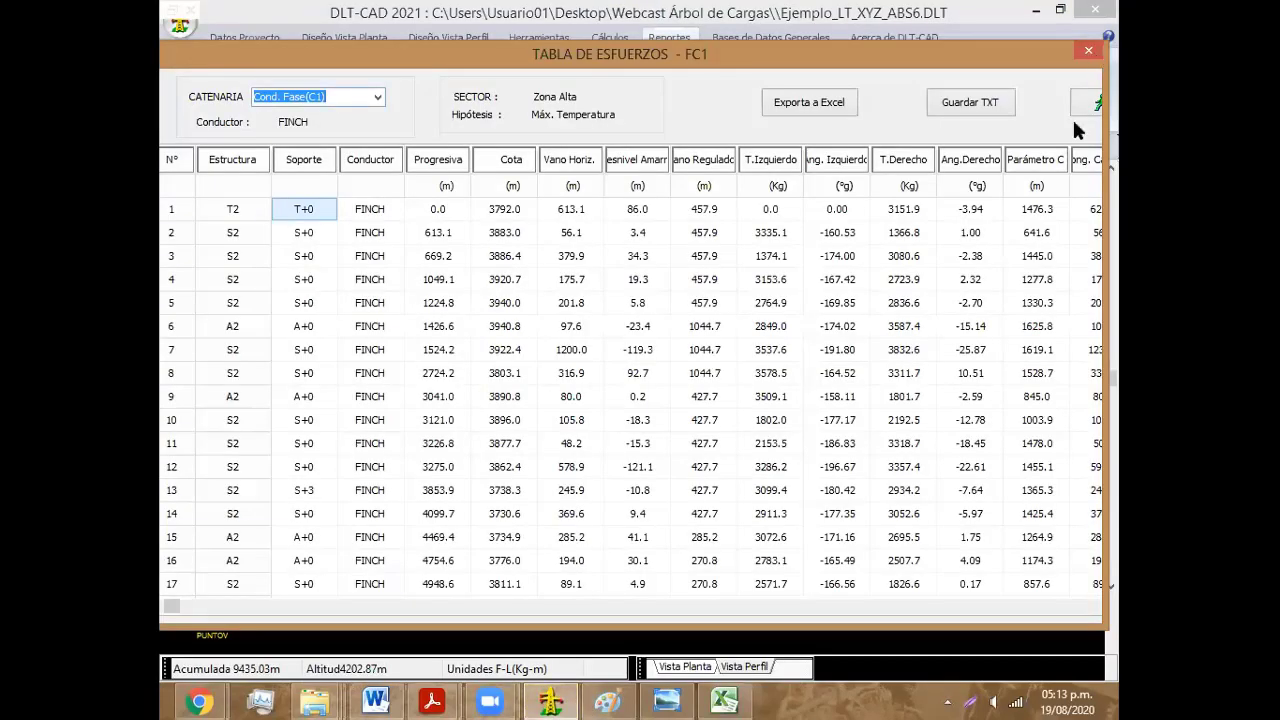
Step: Close the stress table, accept Diseño Vista Perfil's Configuración General, and zoom into the profile
key(Escape)
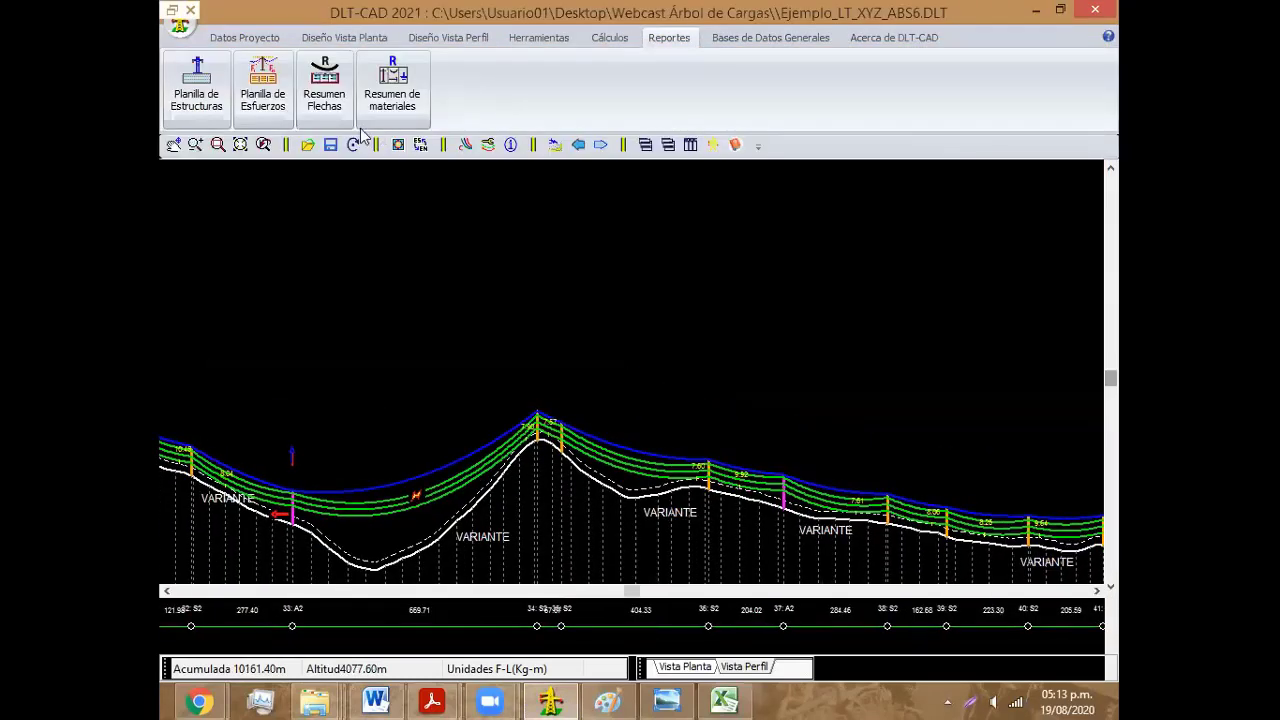
click(463, 42)
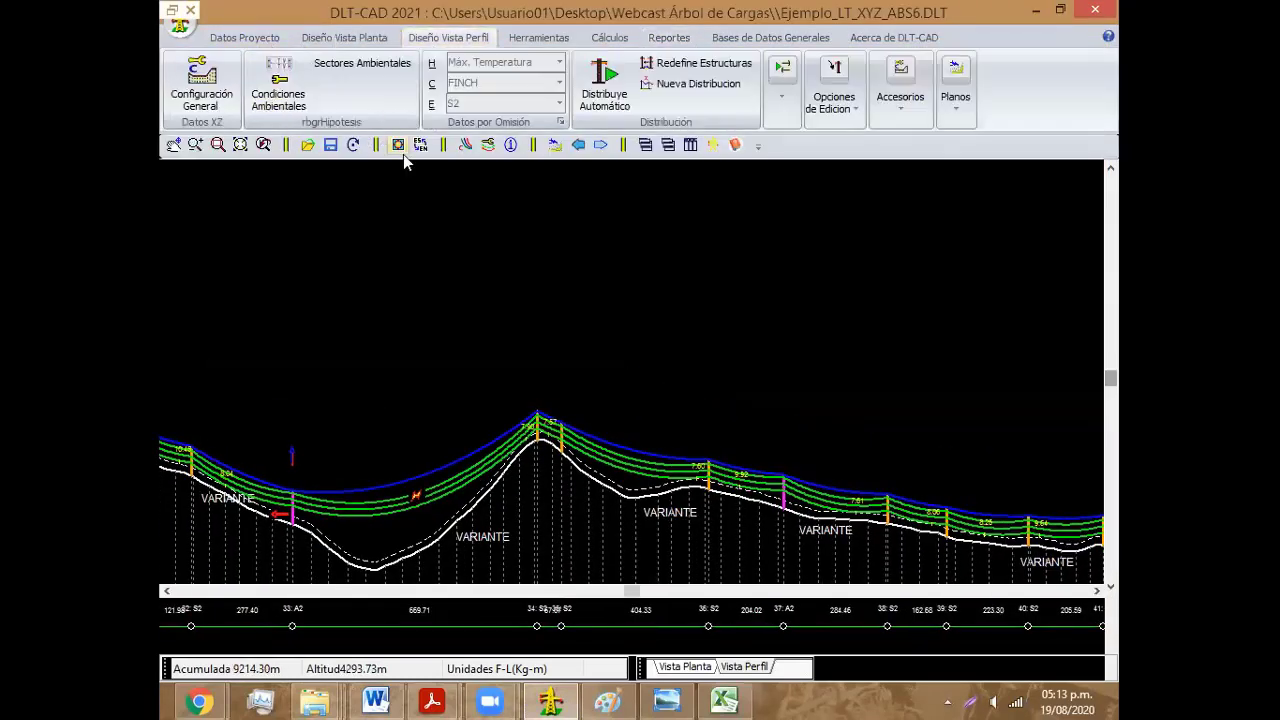
click(465, 145)
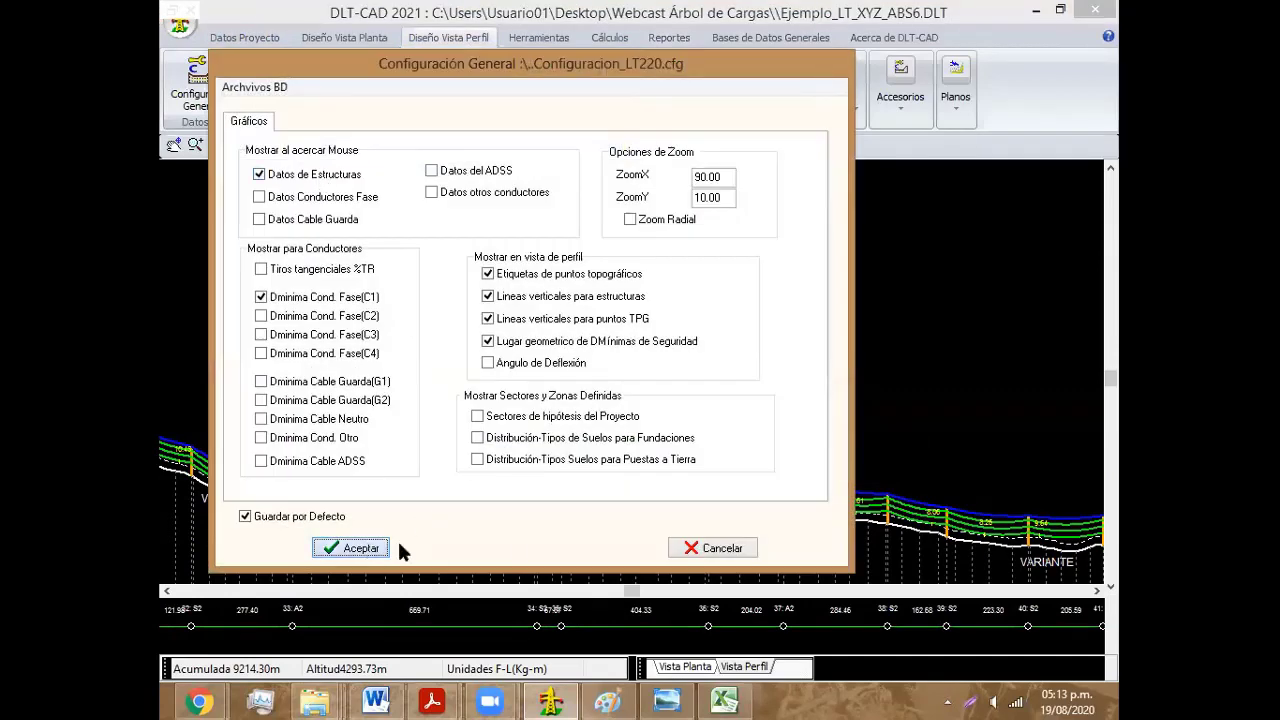
click(357, 547)
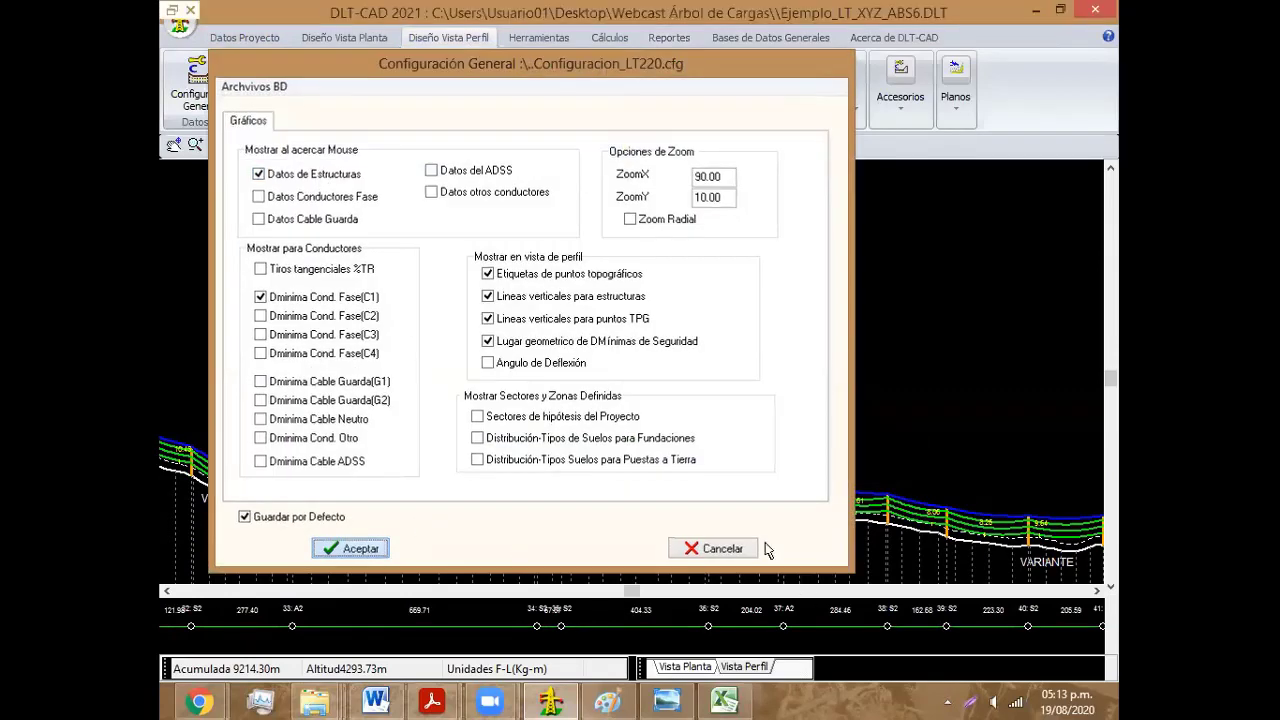
scroll(635, 501, up, 5)
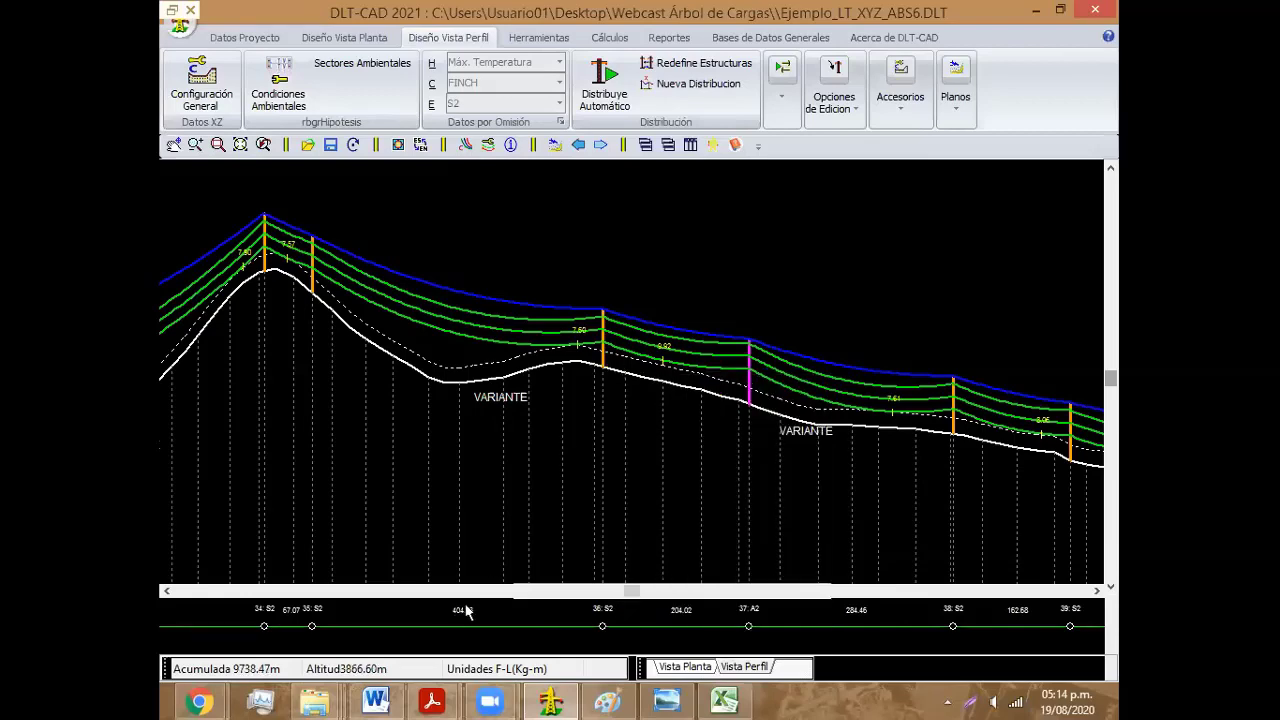
Step: Pan to structure 36 and read its S2 spans: weight 261.78 m, wind 304.18 m
scroll(450, 580, up, 2)
scroll(515, 520, up, 2)
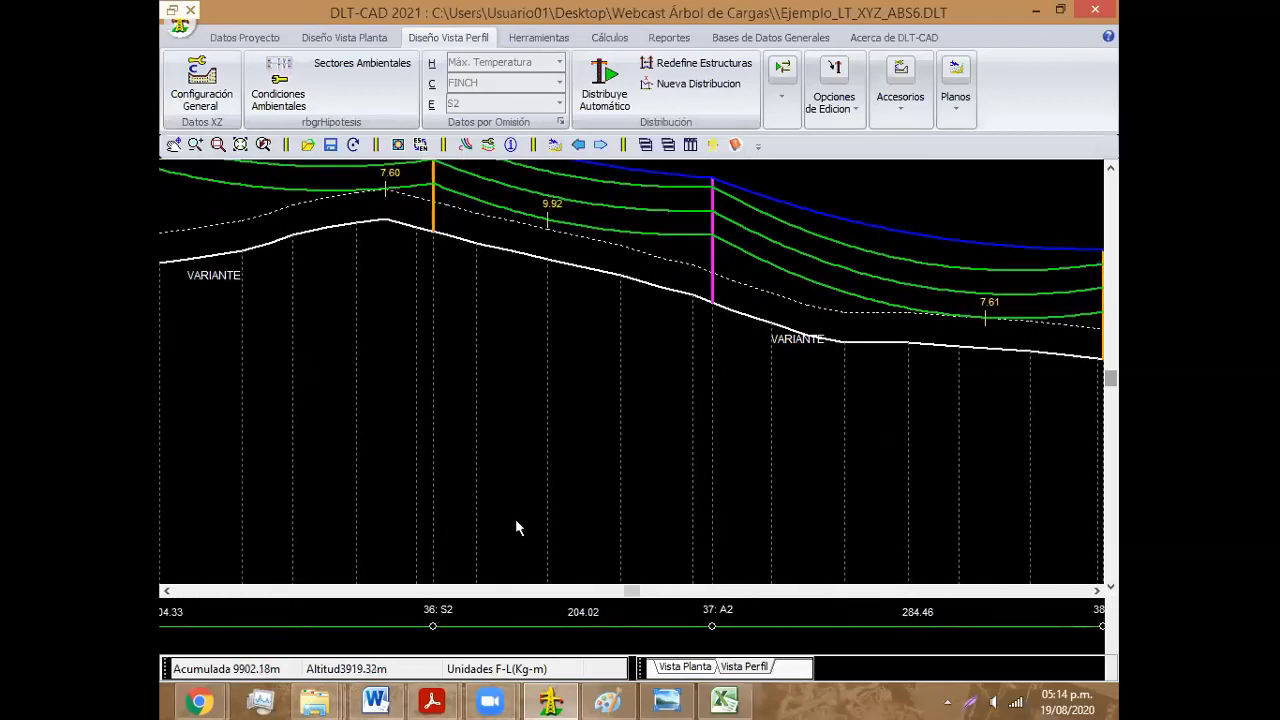
scroll(540, 520, down, 1)
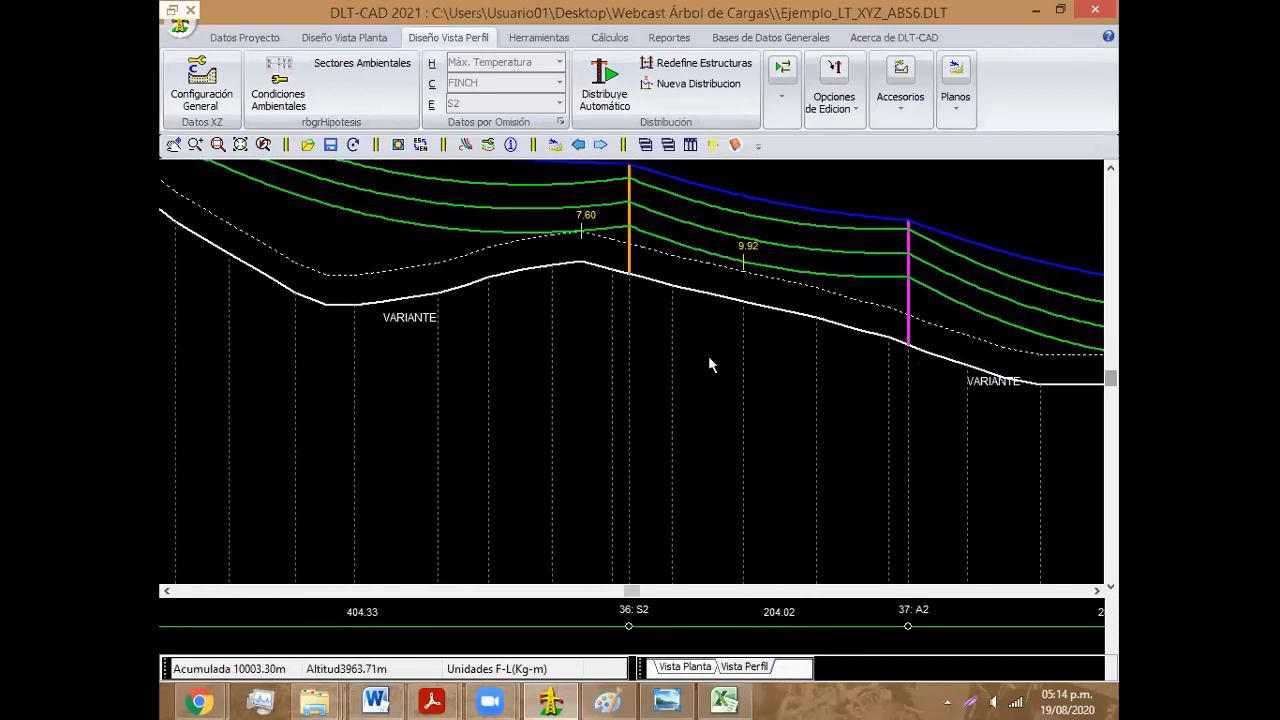
middle_drag(708, 355, 677, 463)
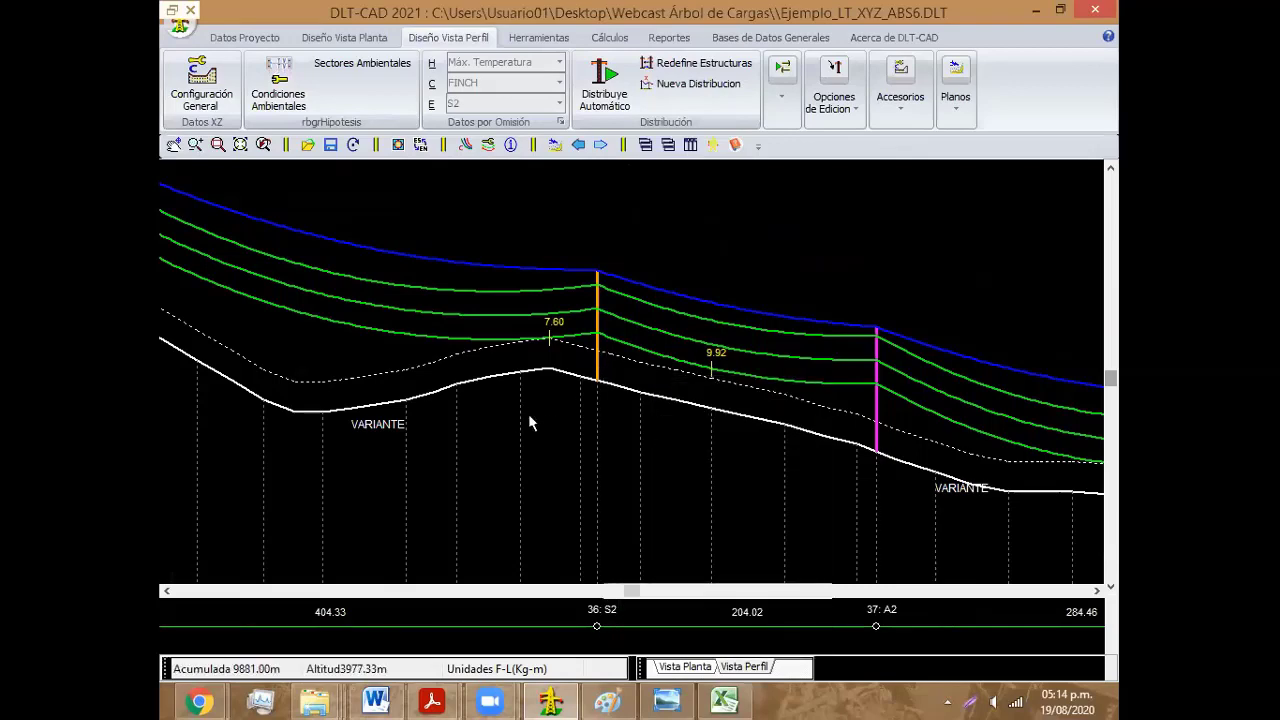
middle_drag(550, 424, 580, 434)
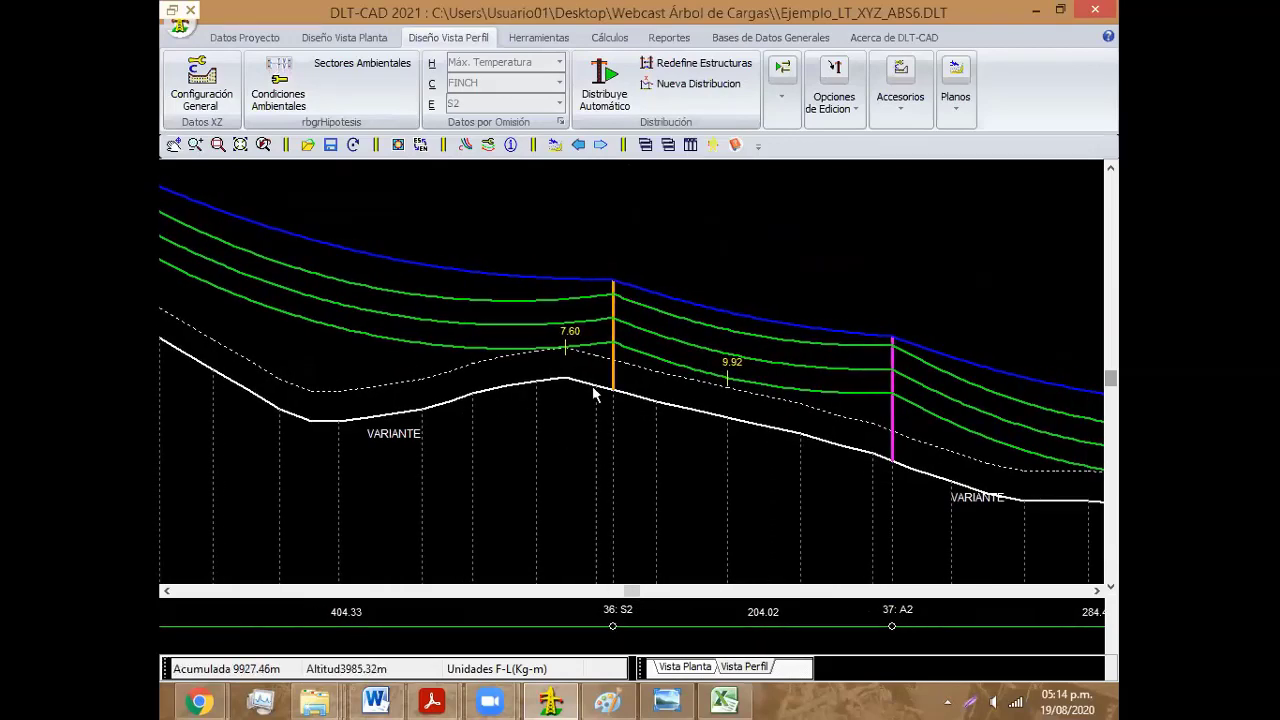
mouse_move(657, 449)
middle_down()
mouse_move(721, 458)
mouse_move(601, 415)
middle_up()
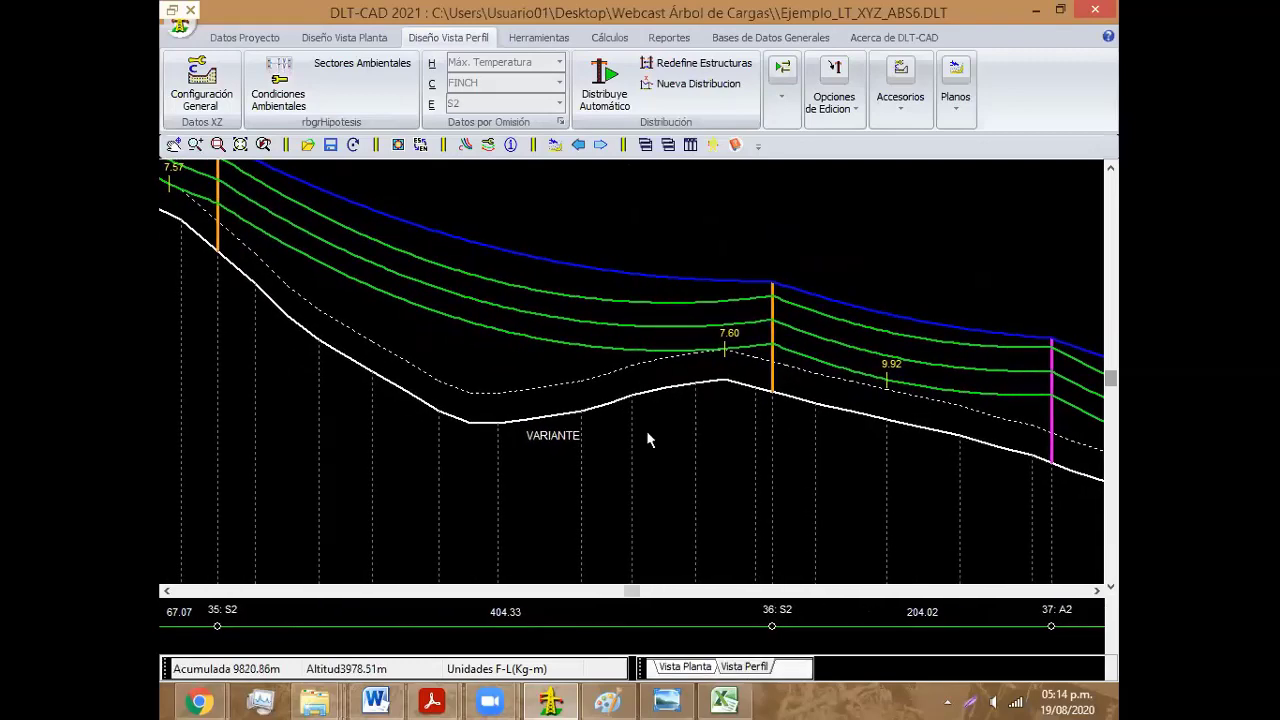
click(908, 393)
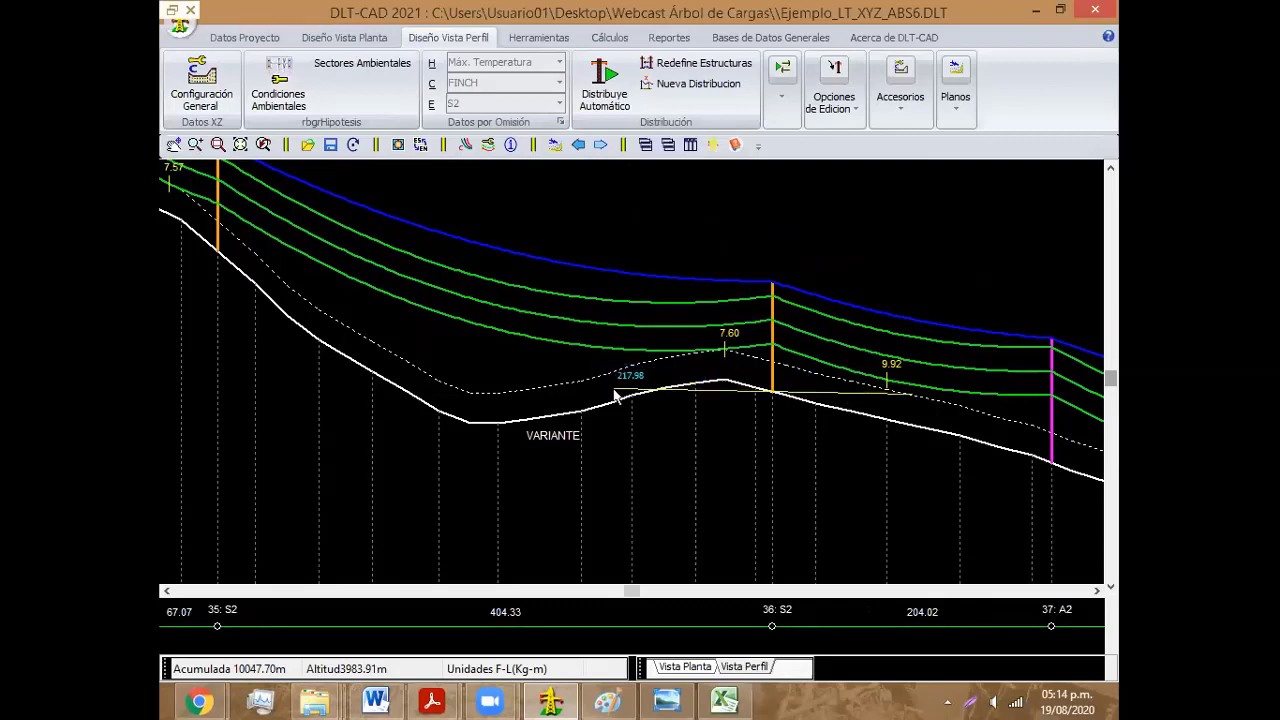
click(773, 373)
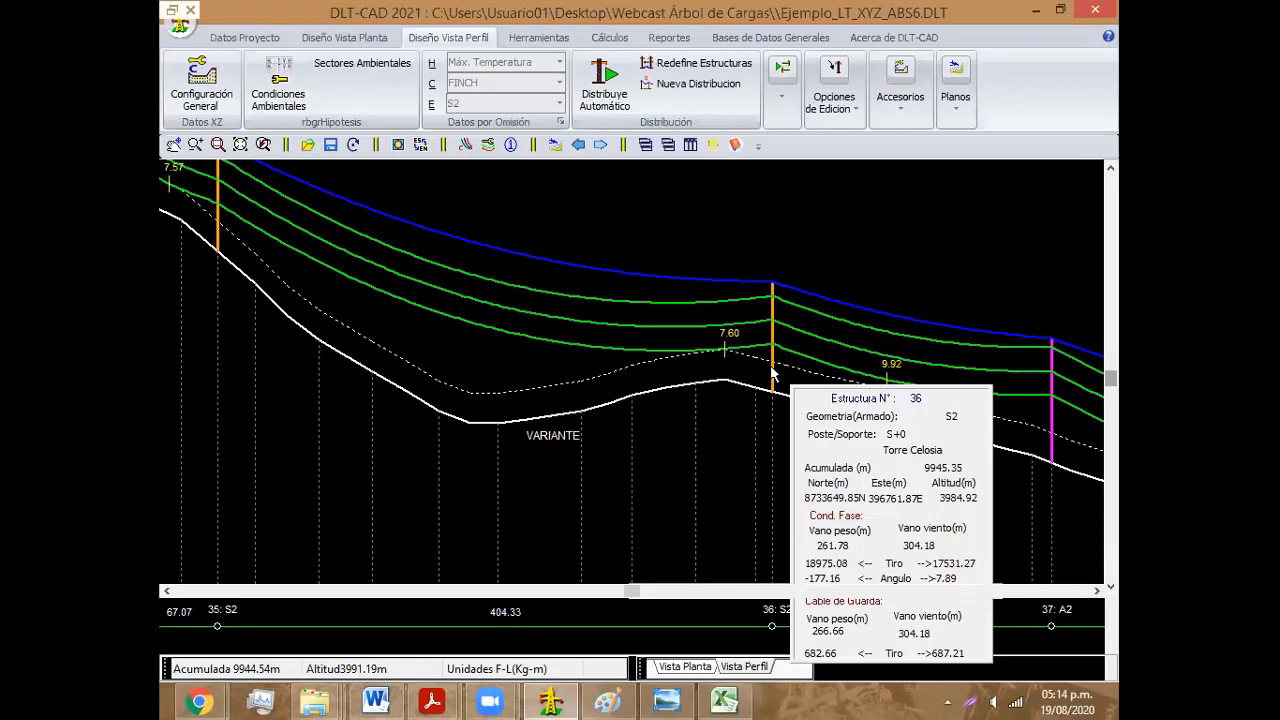
Step: Show the Reportes tools, pan to structures 34–35, and switch back to the Excel span table
click(660, 38)
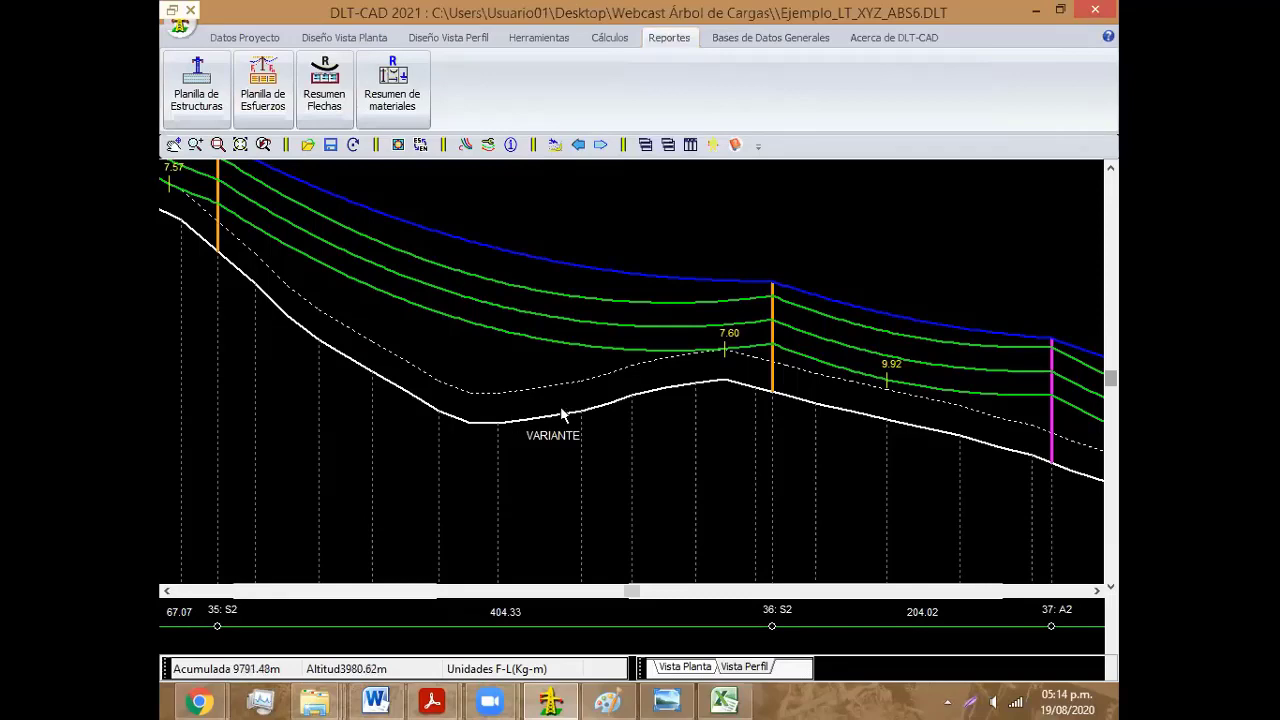
middle_drag(661, 409, 802, 457)
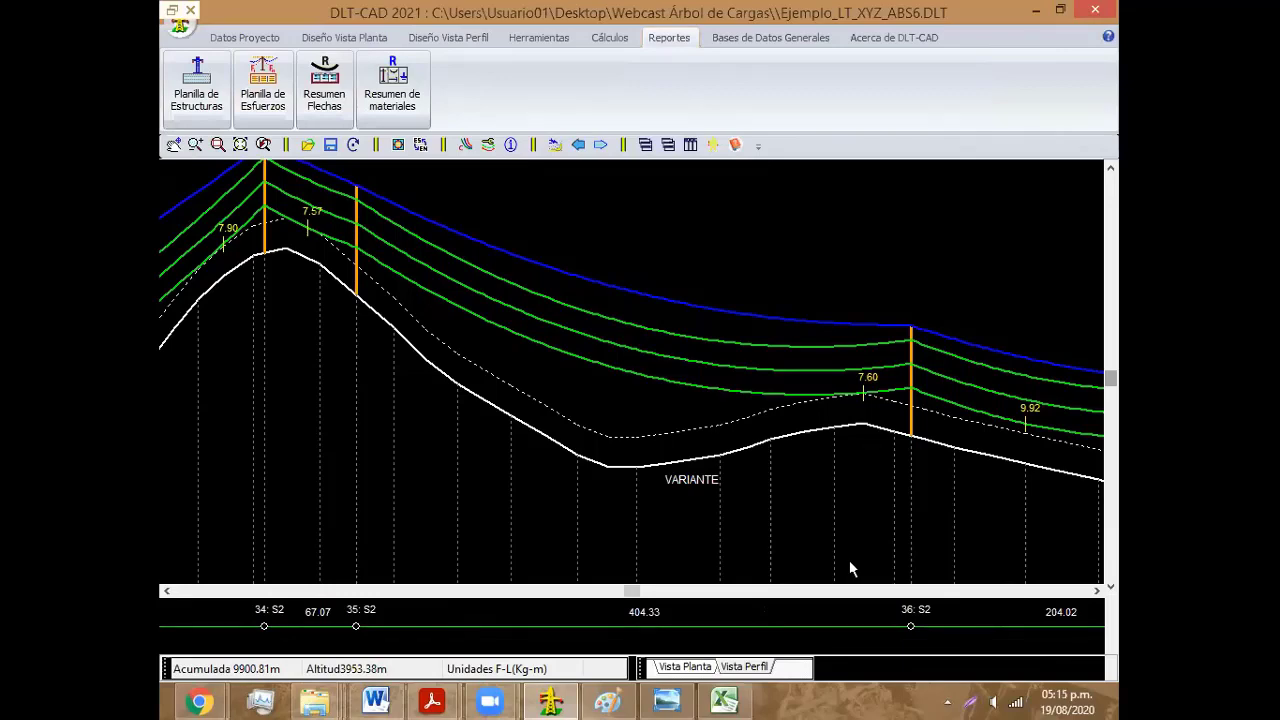
click(726, 700)
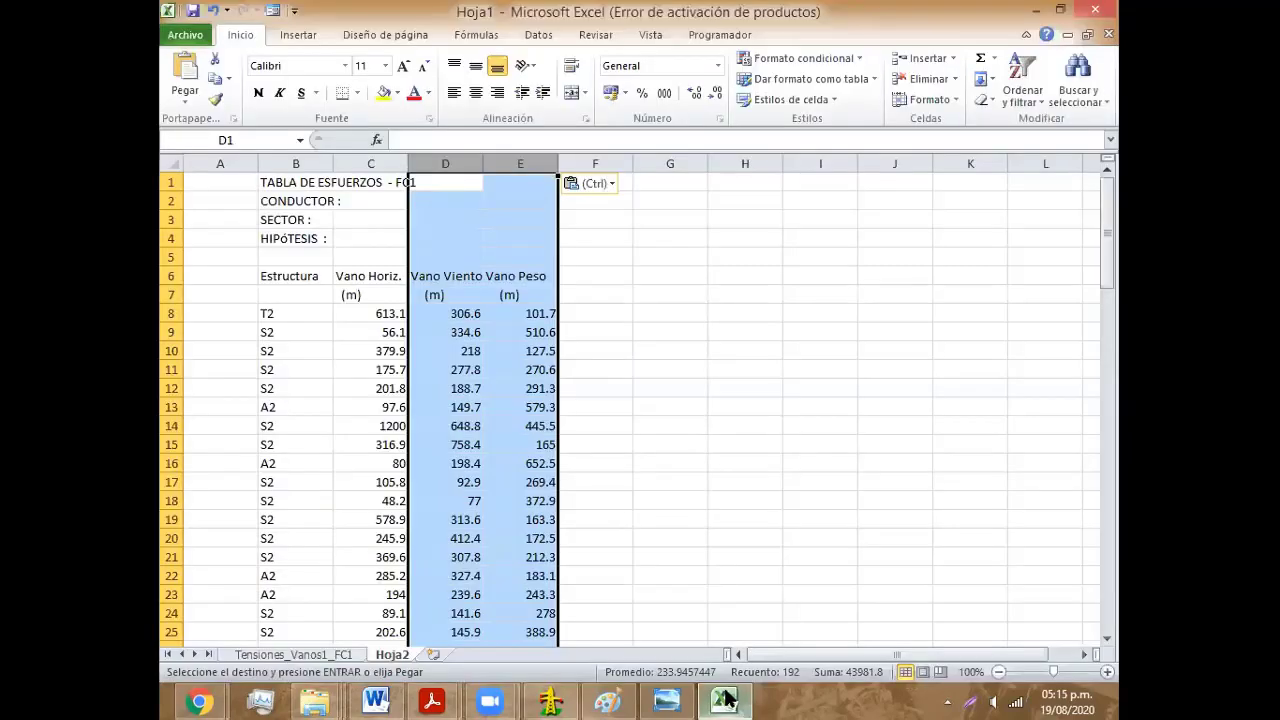
Step: Paste the span values into the T2 row's cells C8:E8 and select the header row B6:E6
click(283, 318)
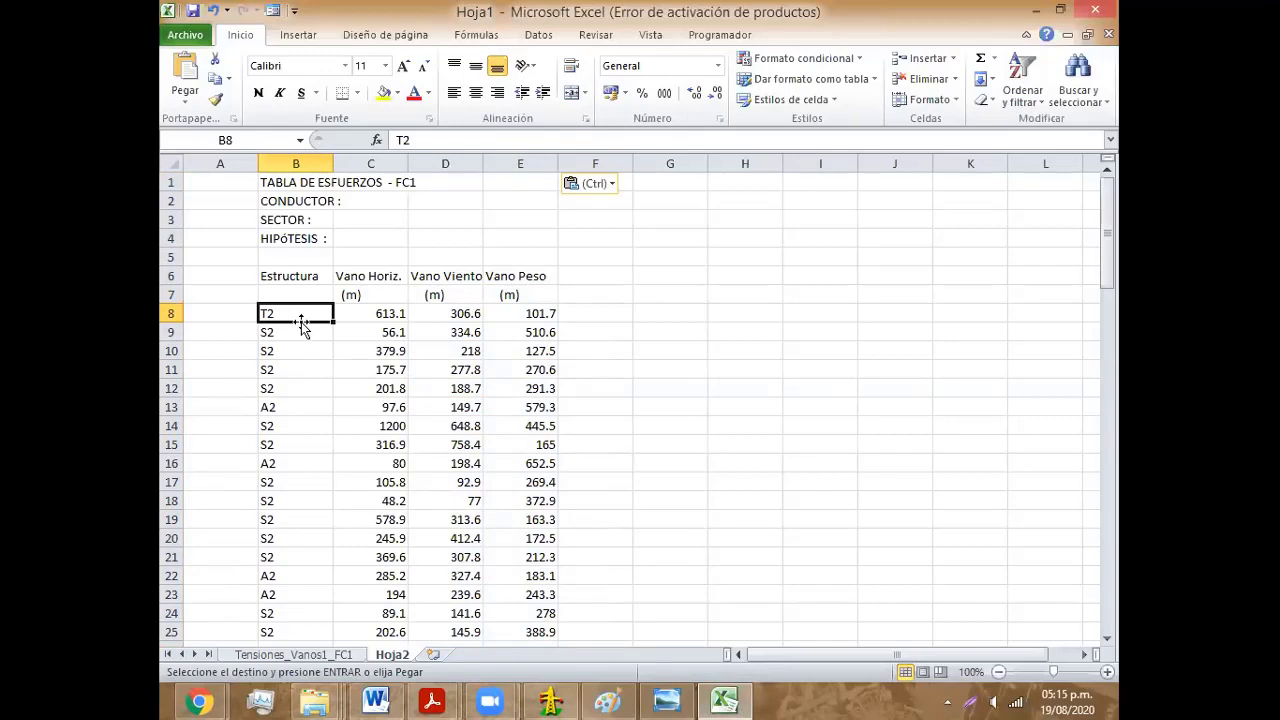
drag(356, 314, 530, 330)
key(ctrl+c)
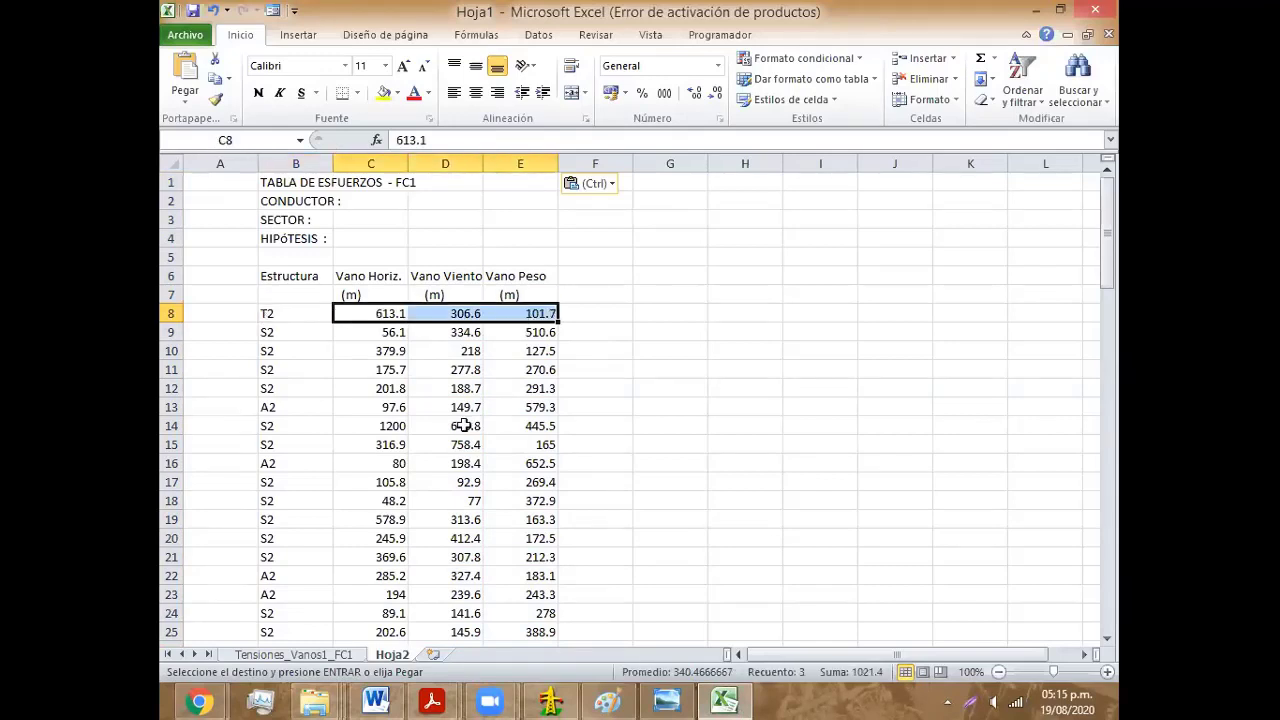
scroll(465, 425, down, 6)
key(ctrl+v)
drag(270, 275, 514, 276)
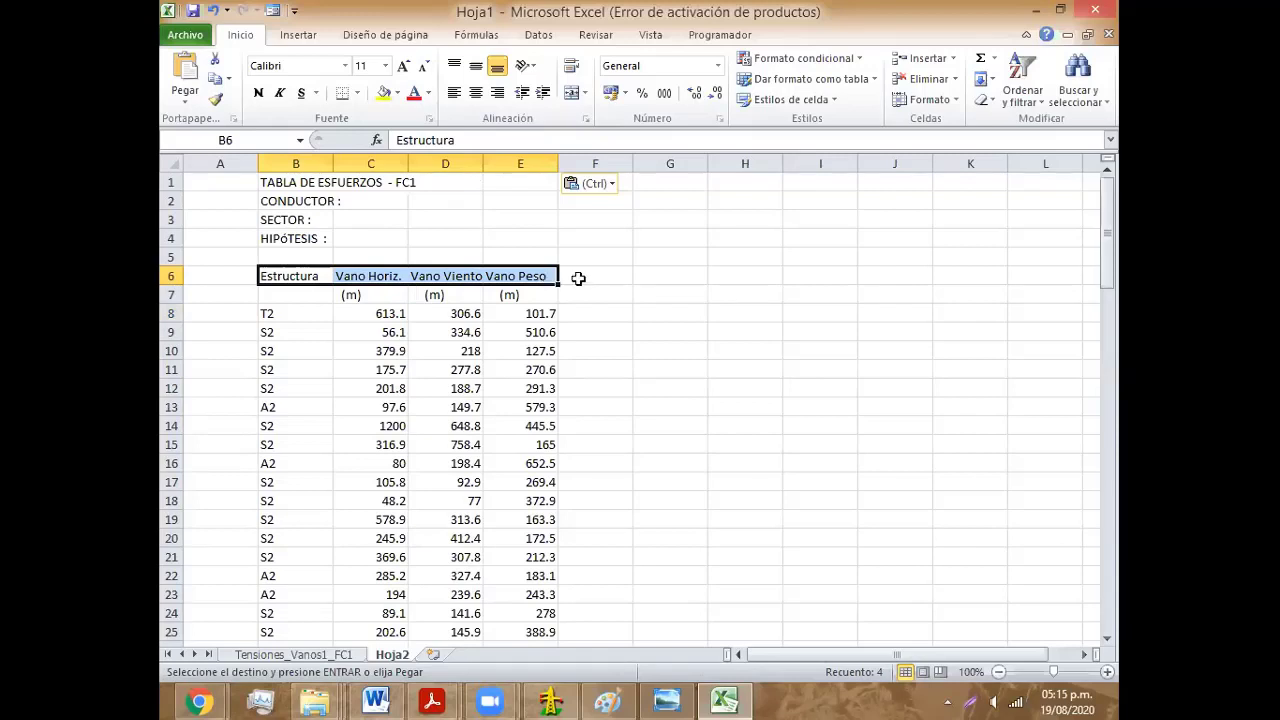
Step: Turn on filtering and limit the Estructura column to S2 structures only
click(1022, 92)
click(1000, 188)
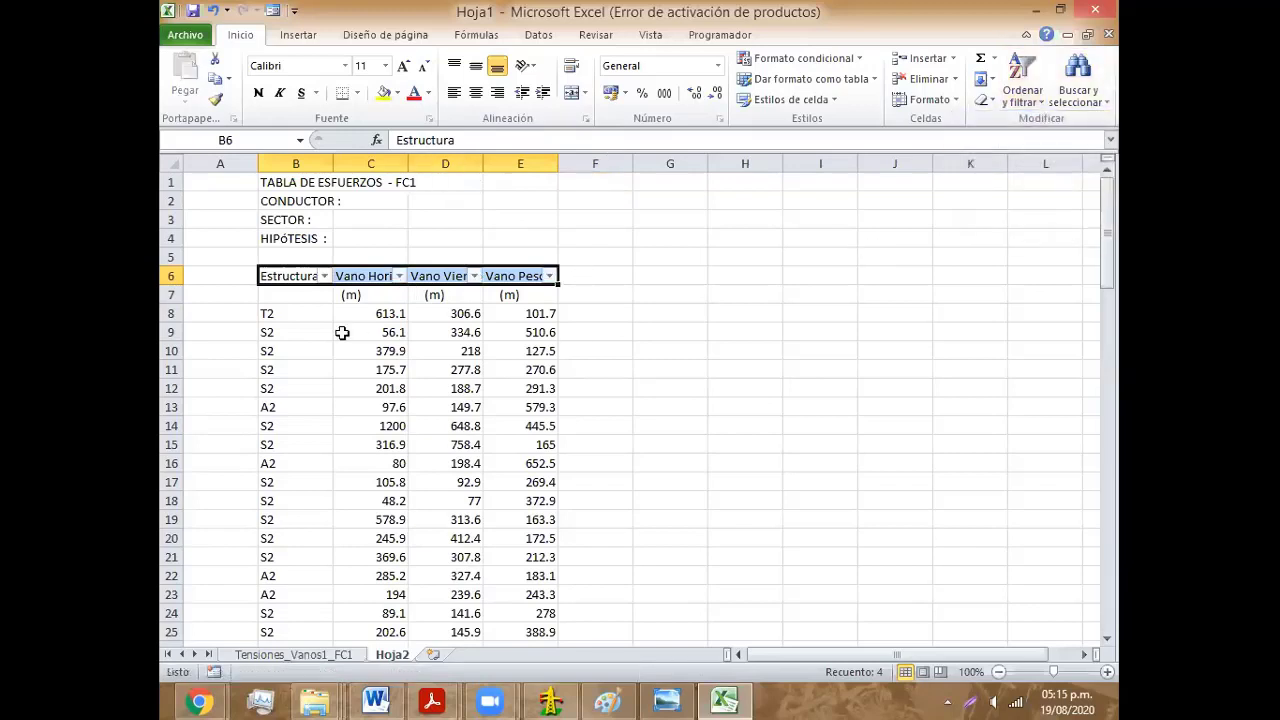
click(324, 276)
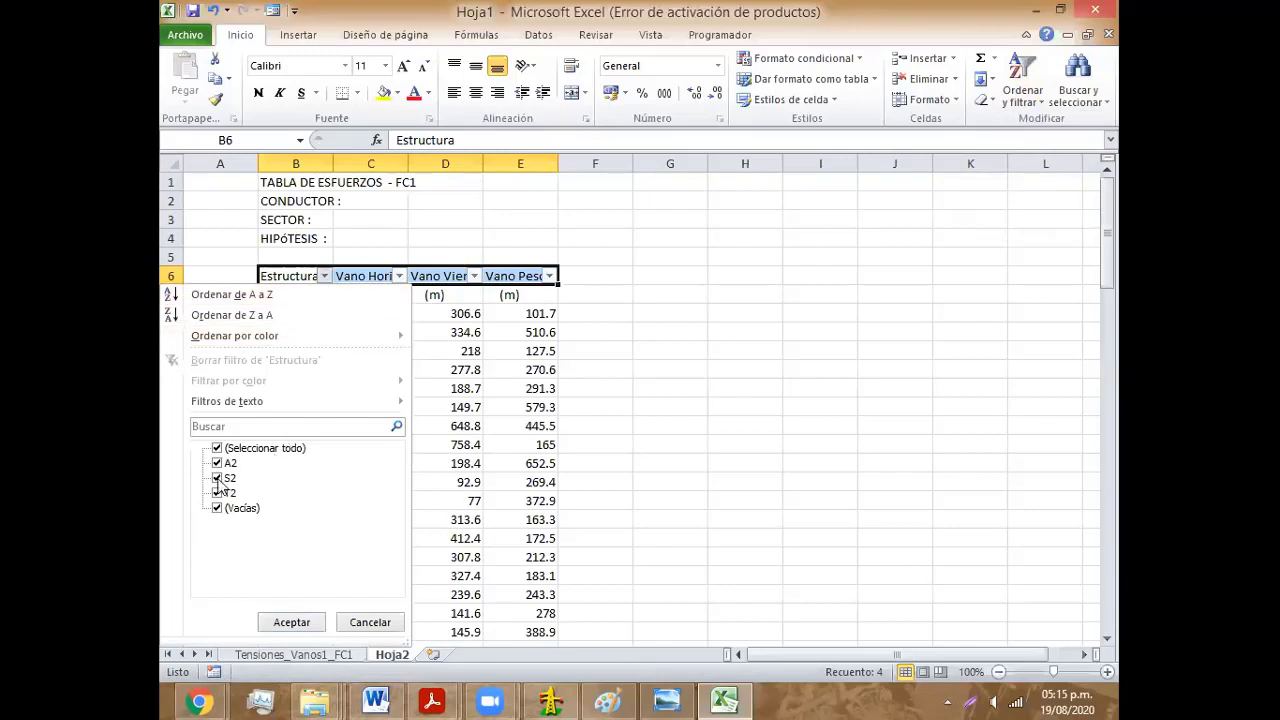
click(255, 450)
click(217, 478)
click(290, 624)
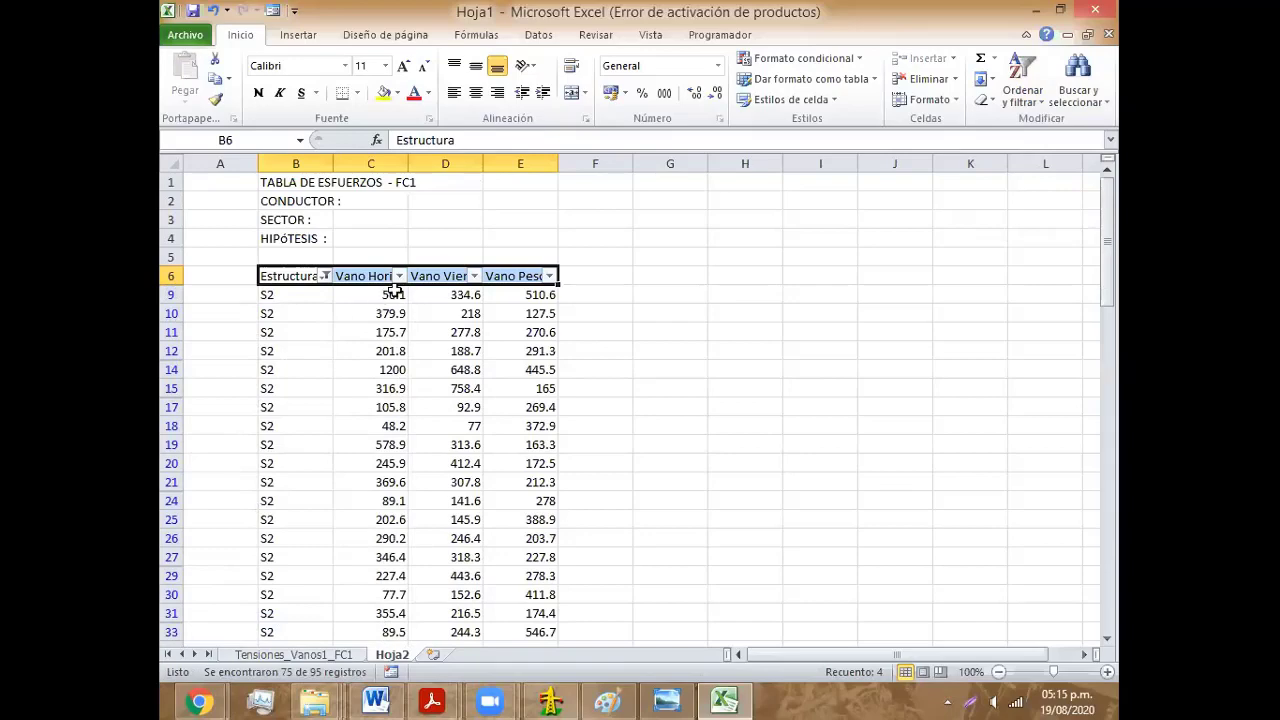
Step: Copy the Vano Horiz., Vano Viento and Vano Peso values of the 75 S2 rows
drag(372, 296, 390, 350)
mouse_move(463, 537)
mouse_down()
mouse_move(553, 622)
mouse_move(516, 577)
mouse_up()
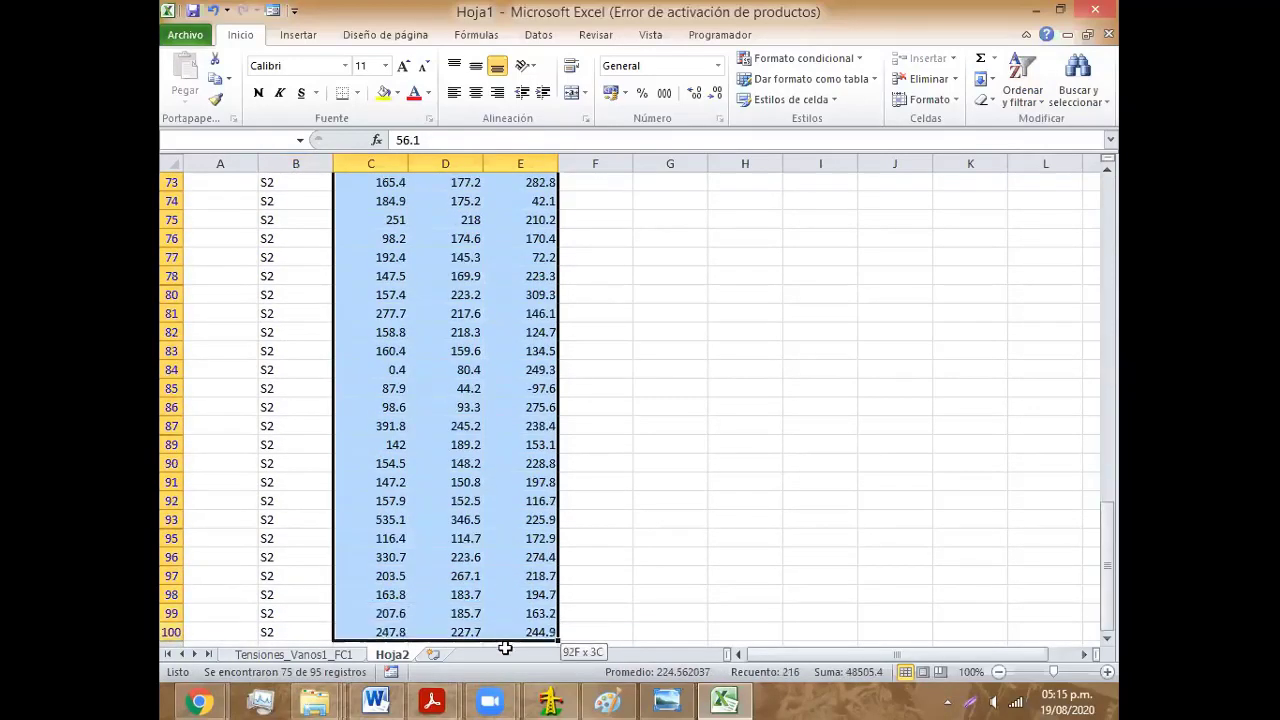
key(ctrl+c)
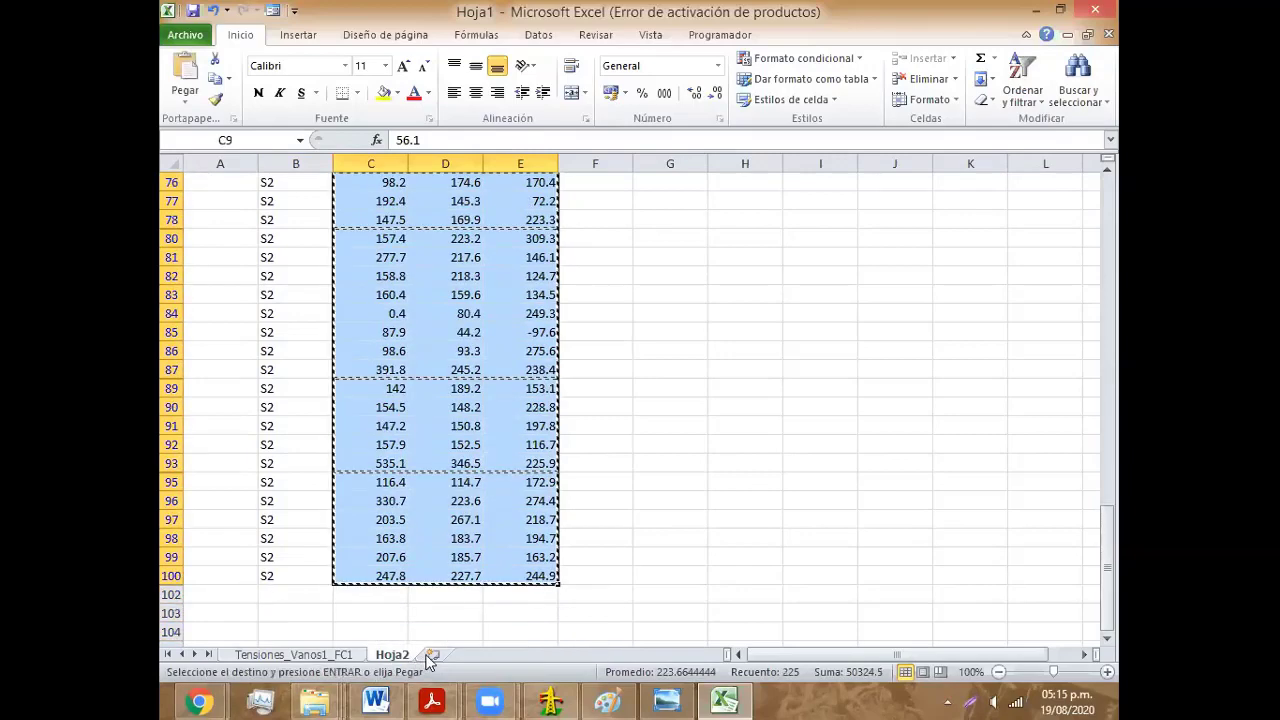
Step: Rename the filtered sheet Resumen and paste the S2 span values into new sheet S2
click(431, 655)
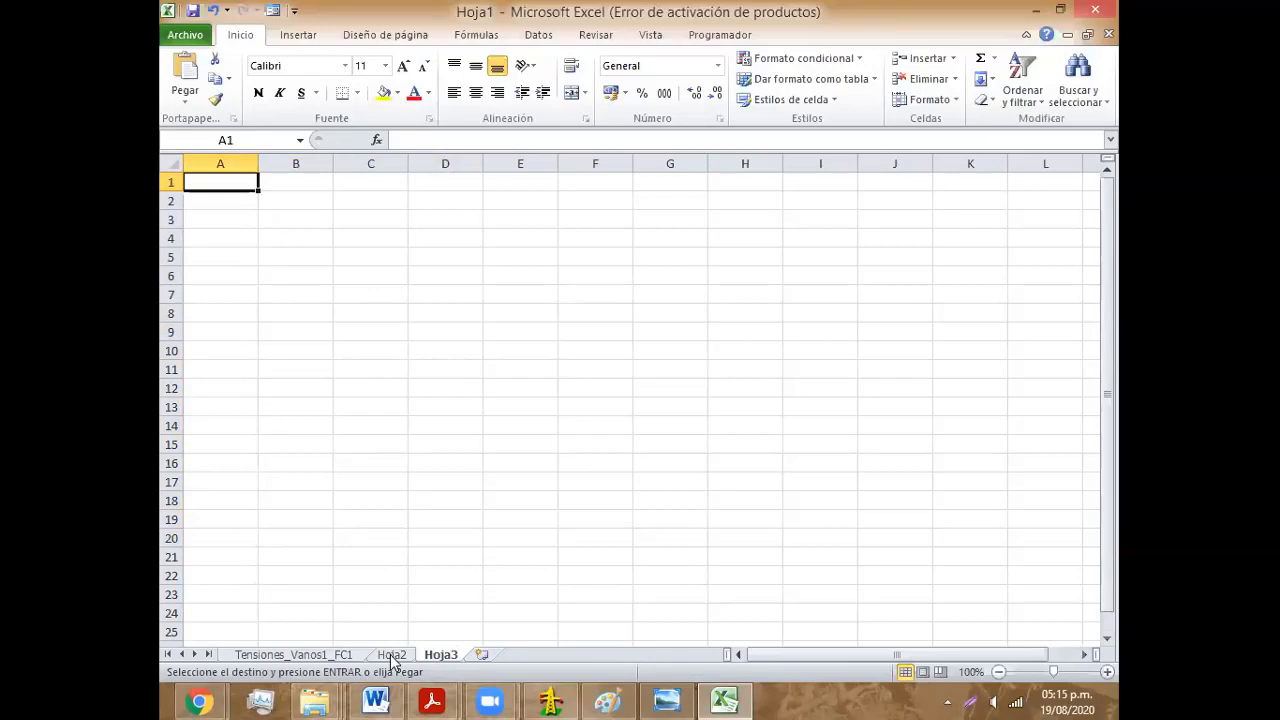
click(392, 656)
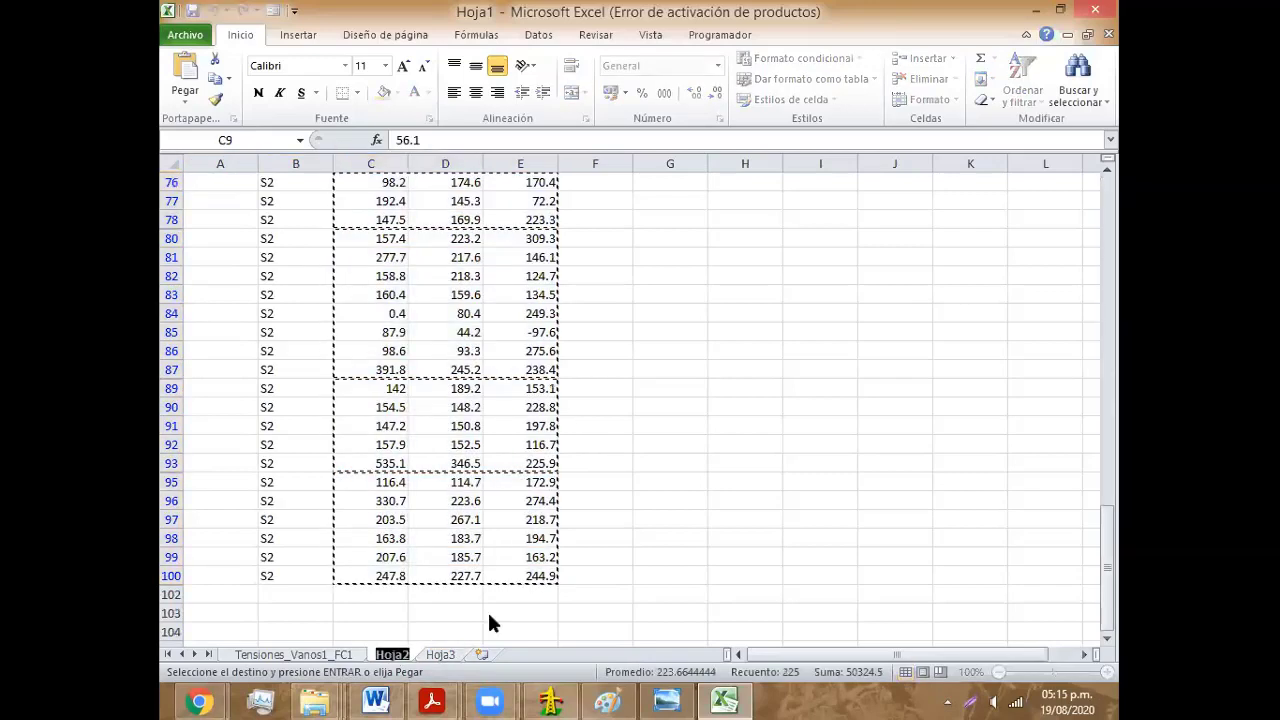
text(Resumen)
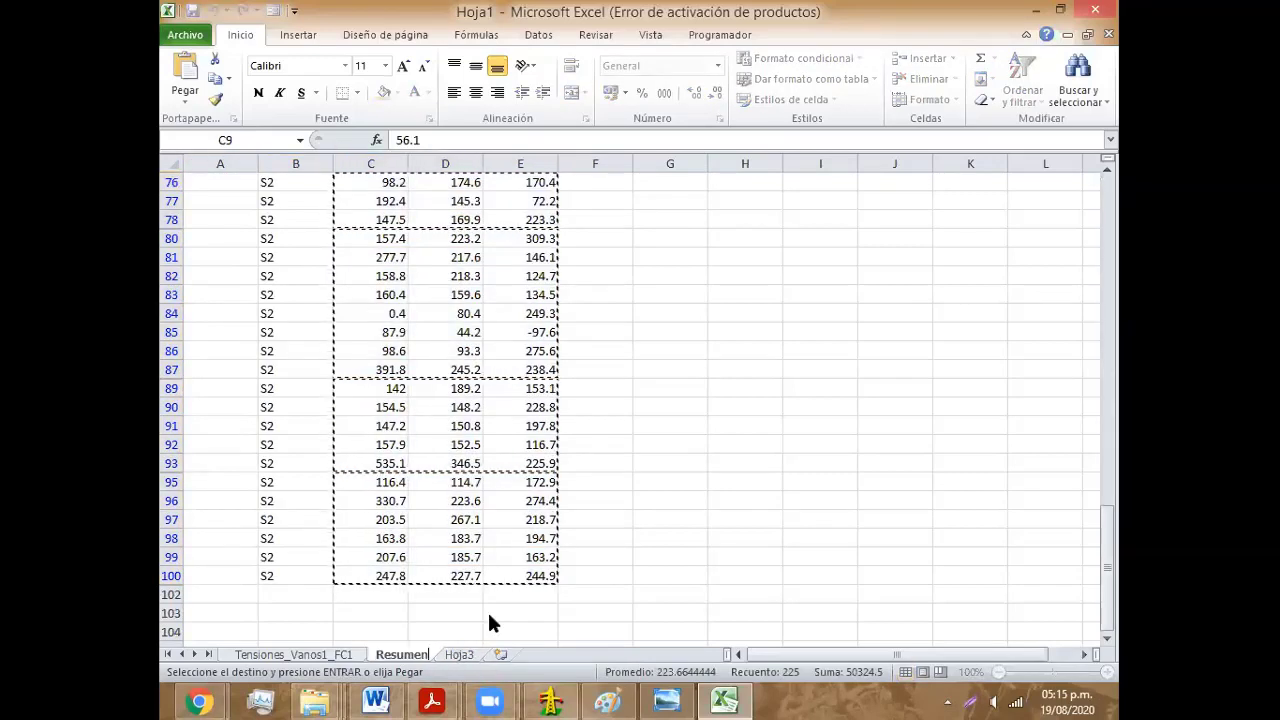
click(369, 203)
key(ctrl+v)
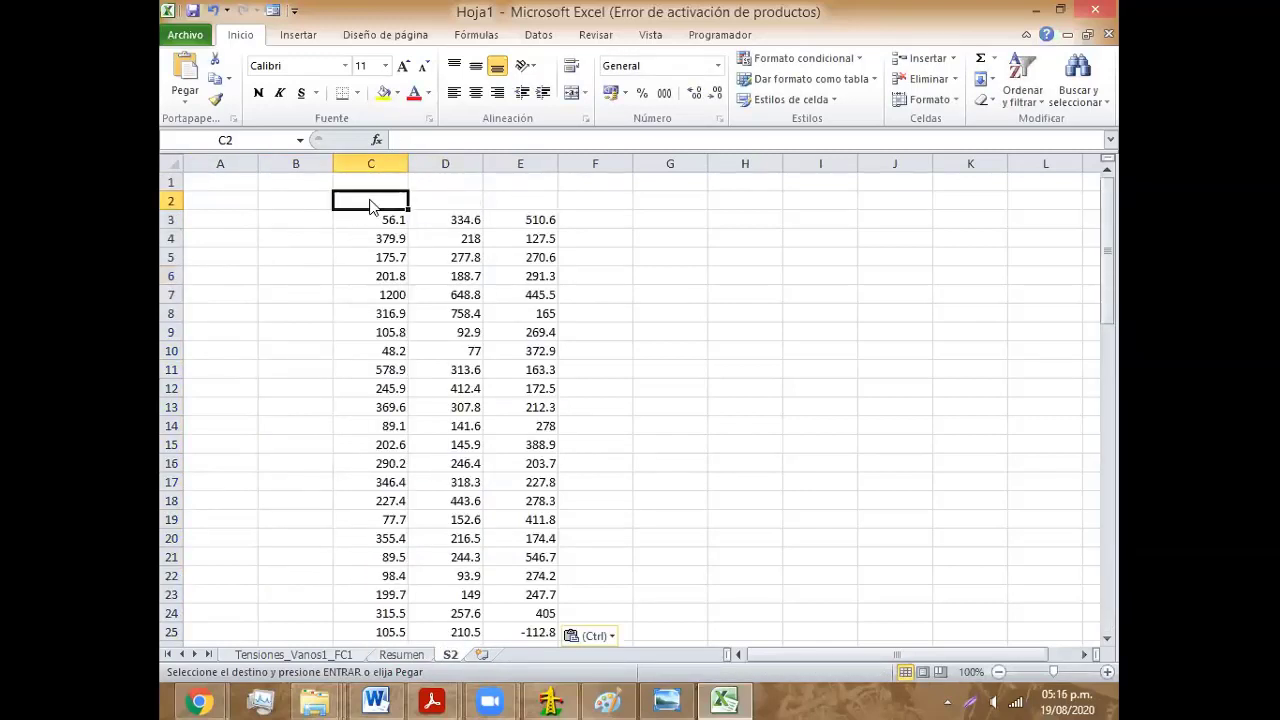
Step: Add headers Vh, Vv, Vp in C2:E2 and centre the whole S2 sheet's contents
text(Vh)
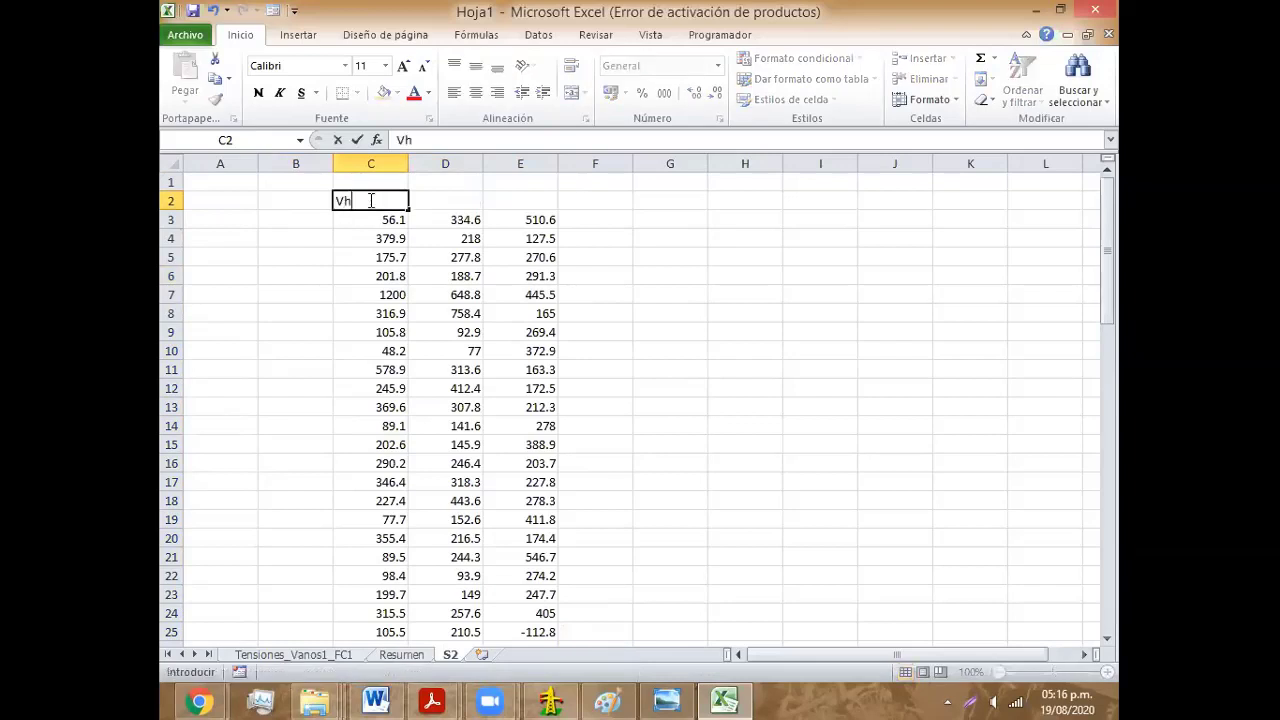
key(Tab)
text(Vv)
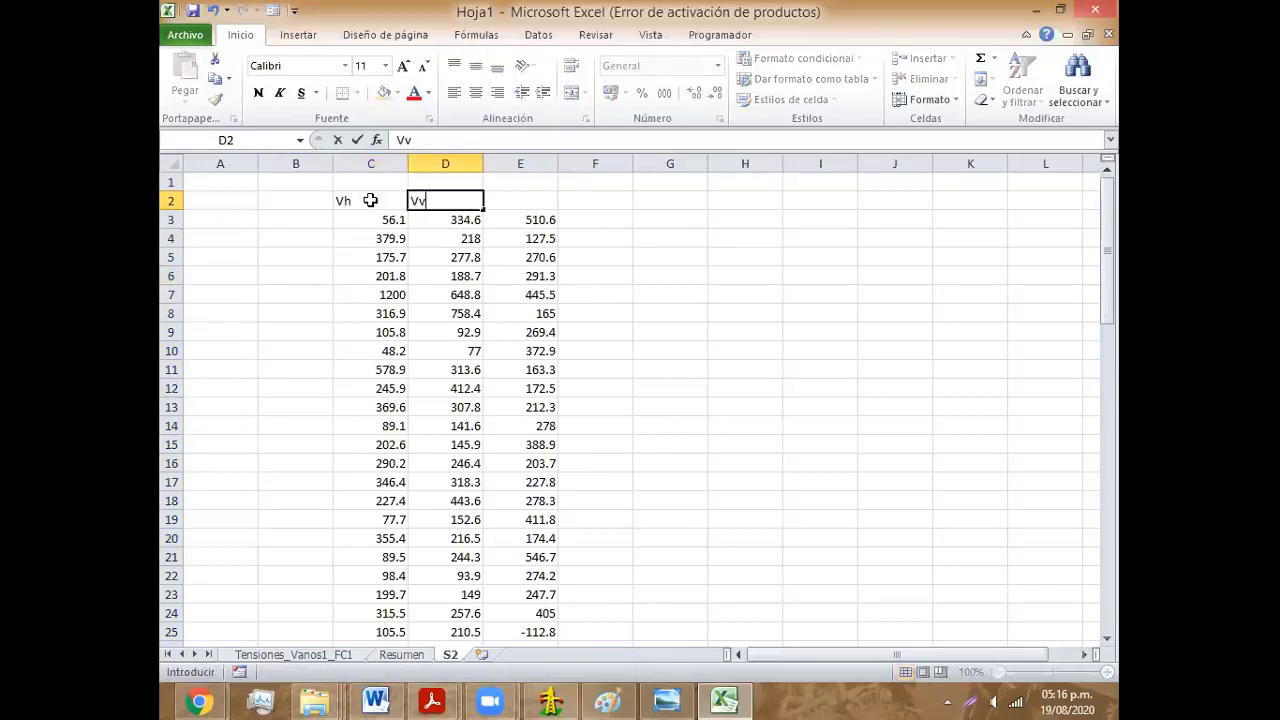
key(Tab)
text(Vp)
key(Down)
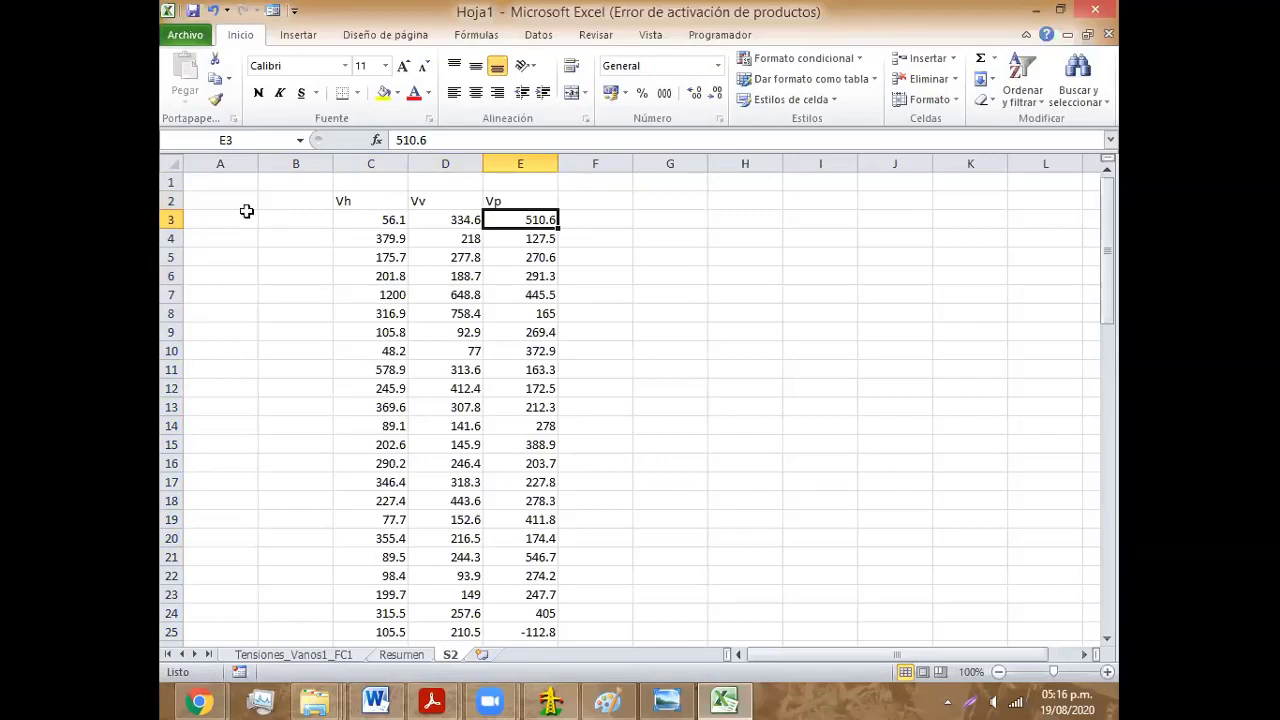
click(168, 163)
click(484, 66)
click(476, 92)
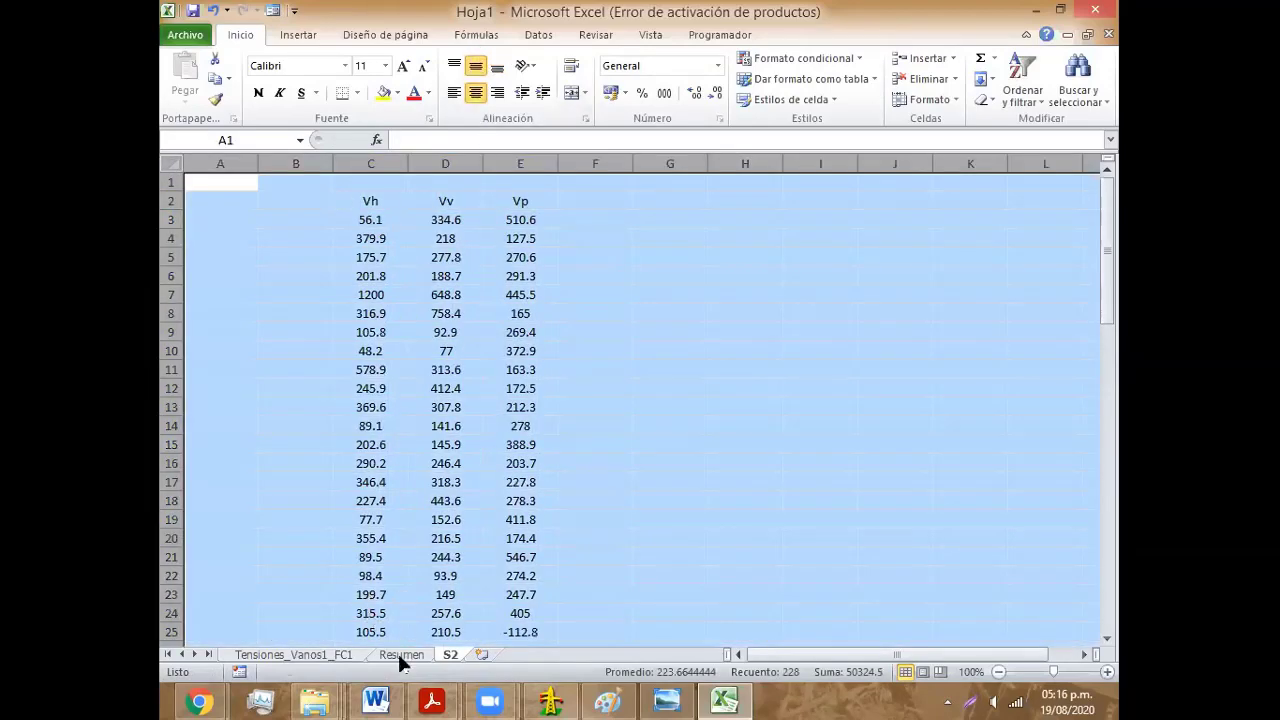
Step: On Resumen, filter Estructura to A2 and copy the 17 A2 rows' span values
click(370, 360)
scroll(367, 382, up, 12)
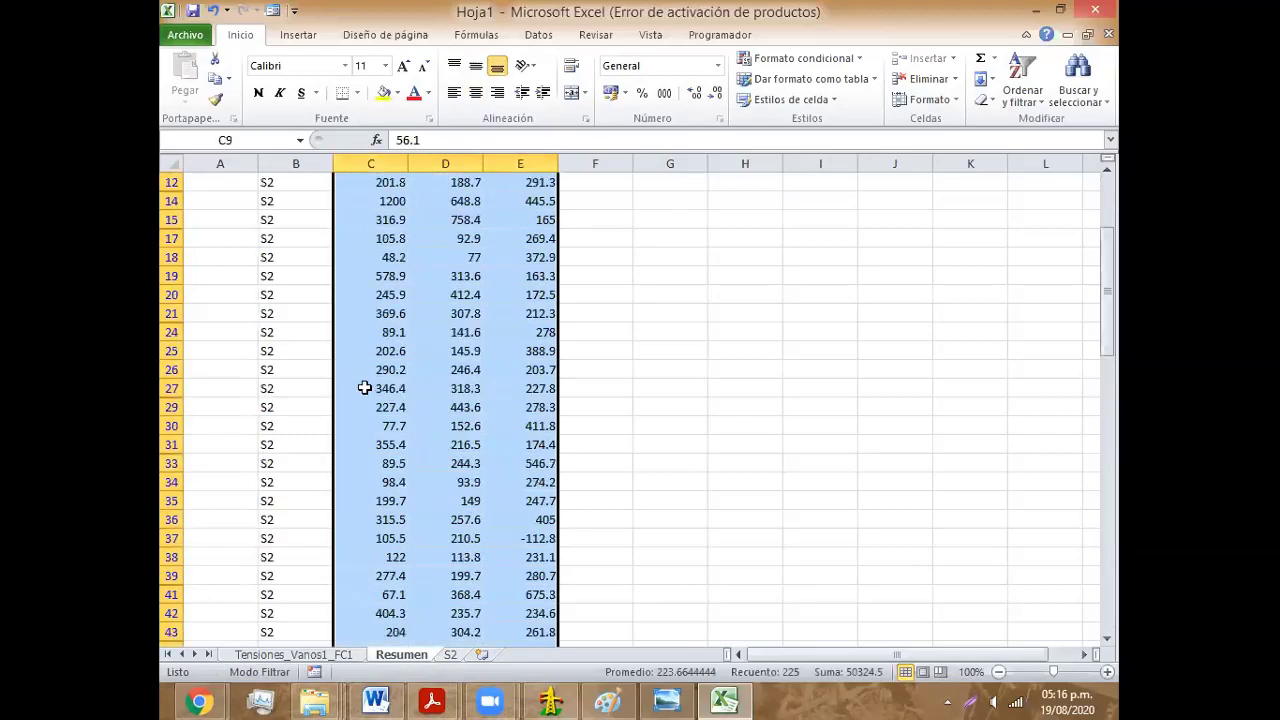
scroll(367, 382, up, 4)
click(325, 276)
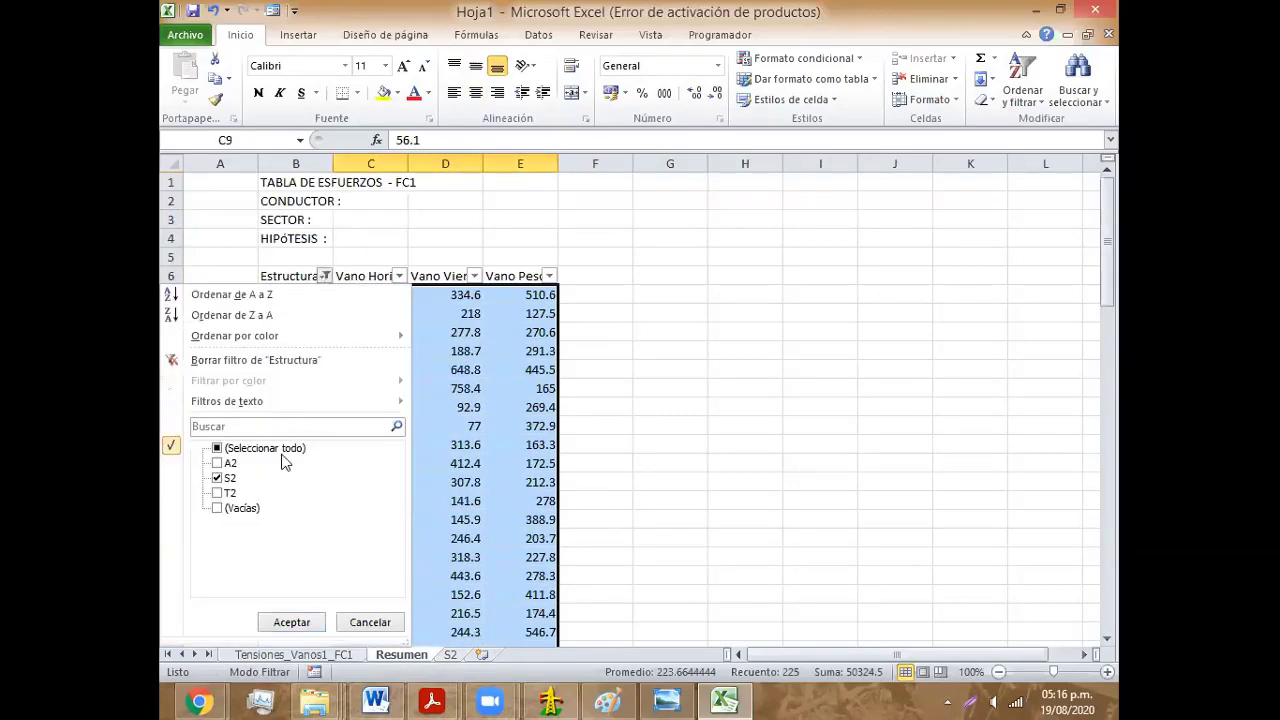
click(226, 464)
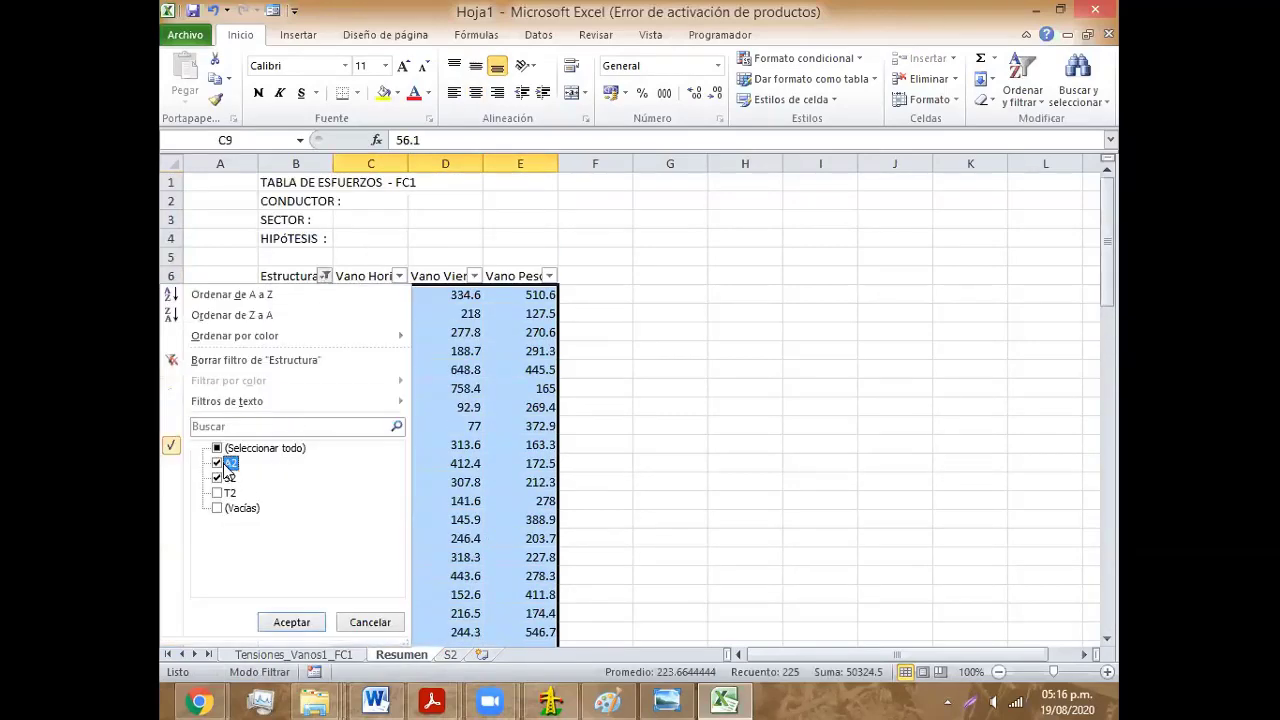
click(306, 627)
click(413, 316)
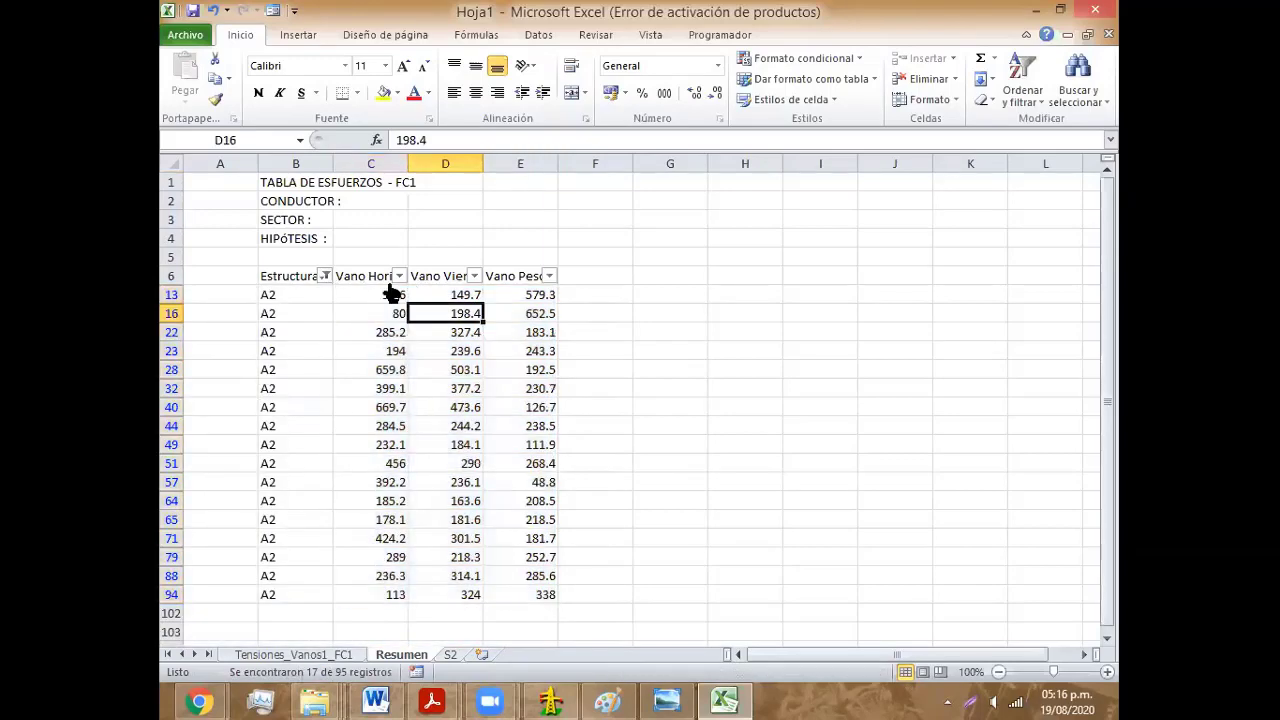
drag(392, 294, 520, 594)
key(ctrl+c)
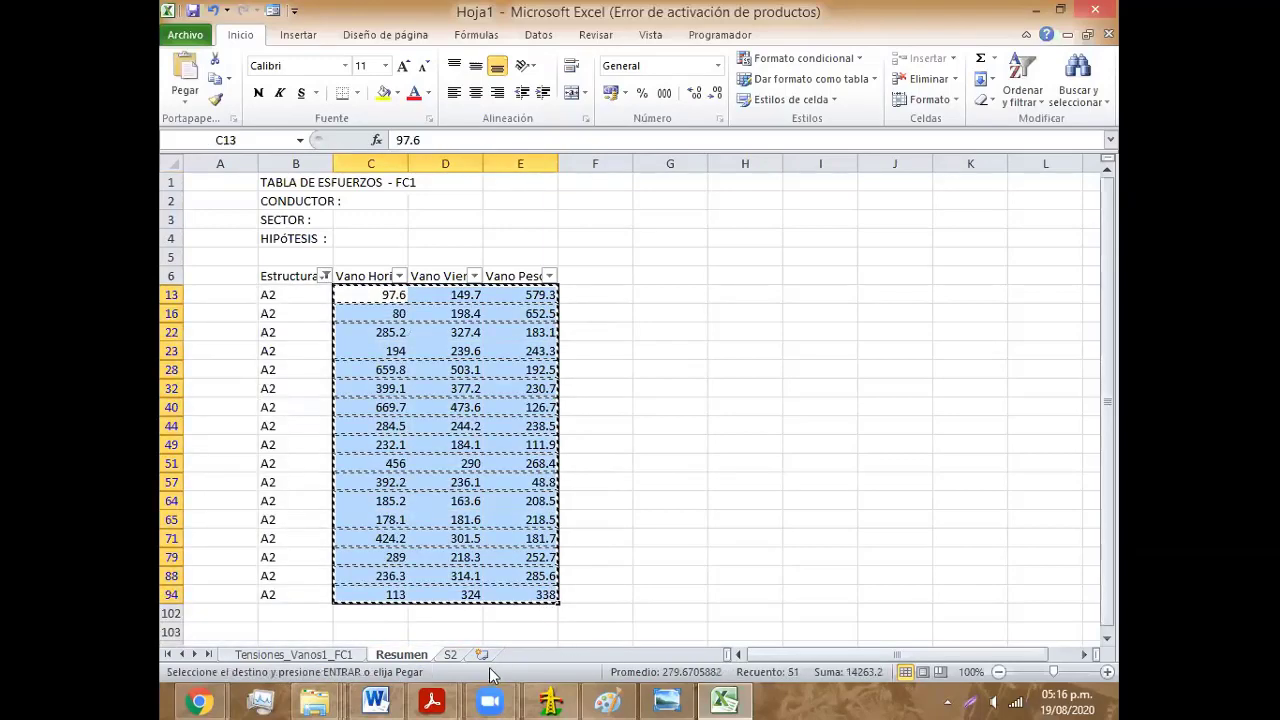
Step: Create a new sheet A2 and paste the A2 span values at C5
click(481, 654)
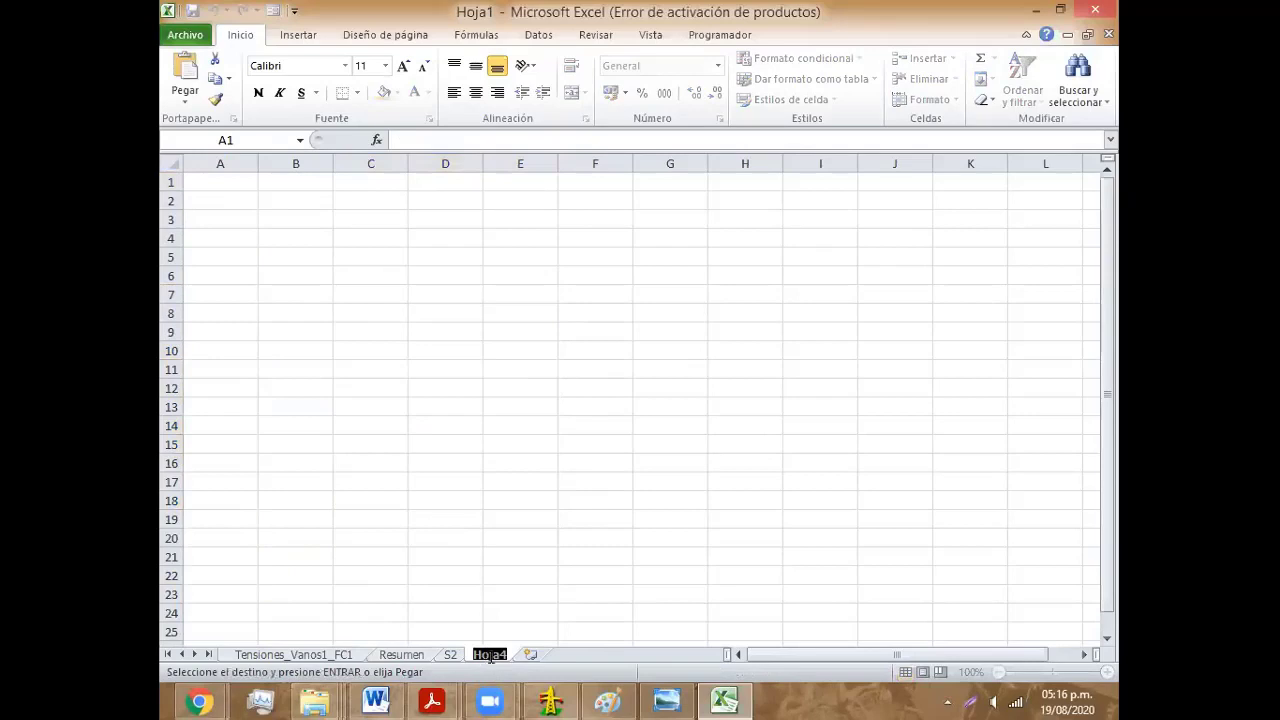
text(A2)
click(380, 251)
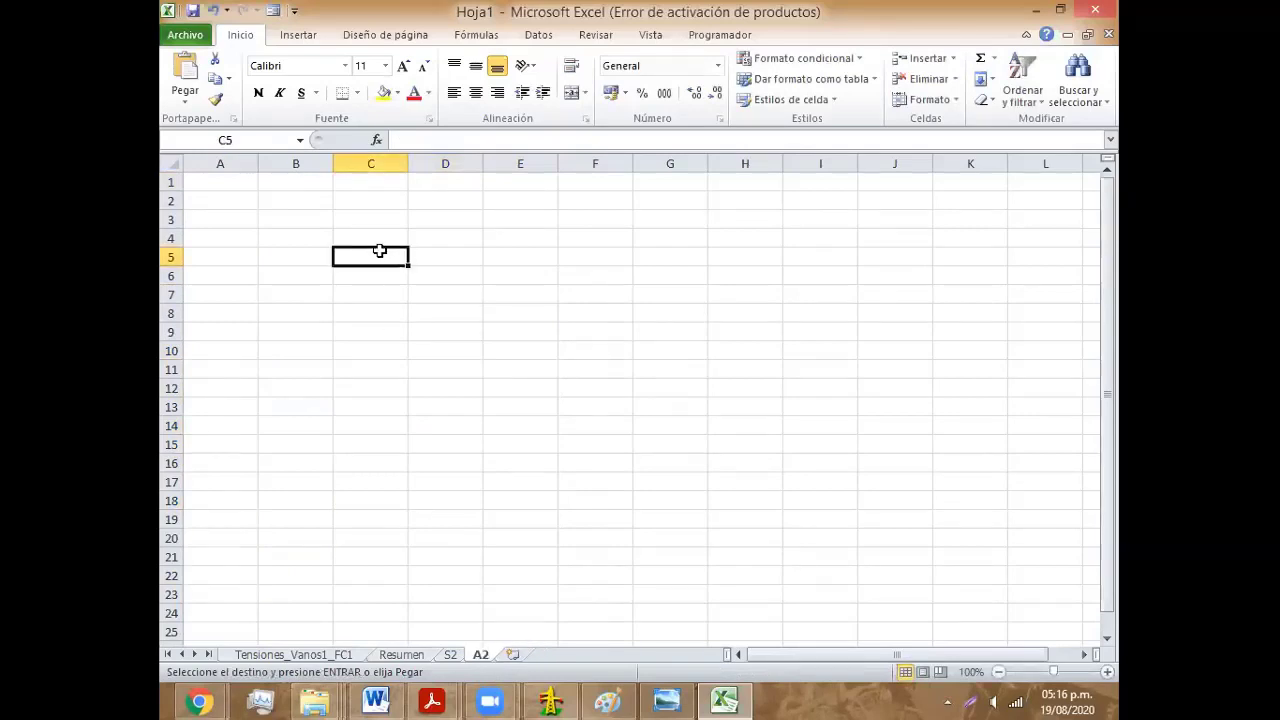
key(ctrl+v)
Step: Add headers Vh, Vv, Vp in C4:E4 and centre the whole A2 sheet's contents
click(380, 238)
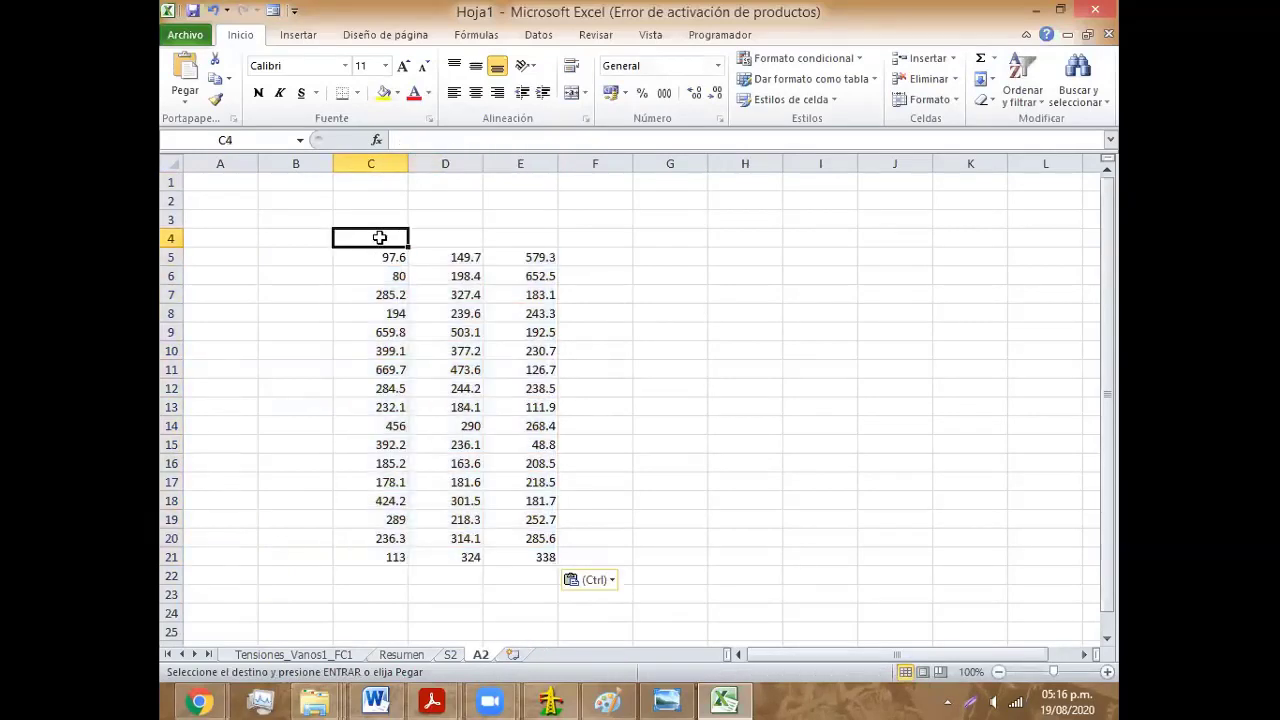
text(V)
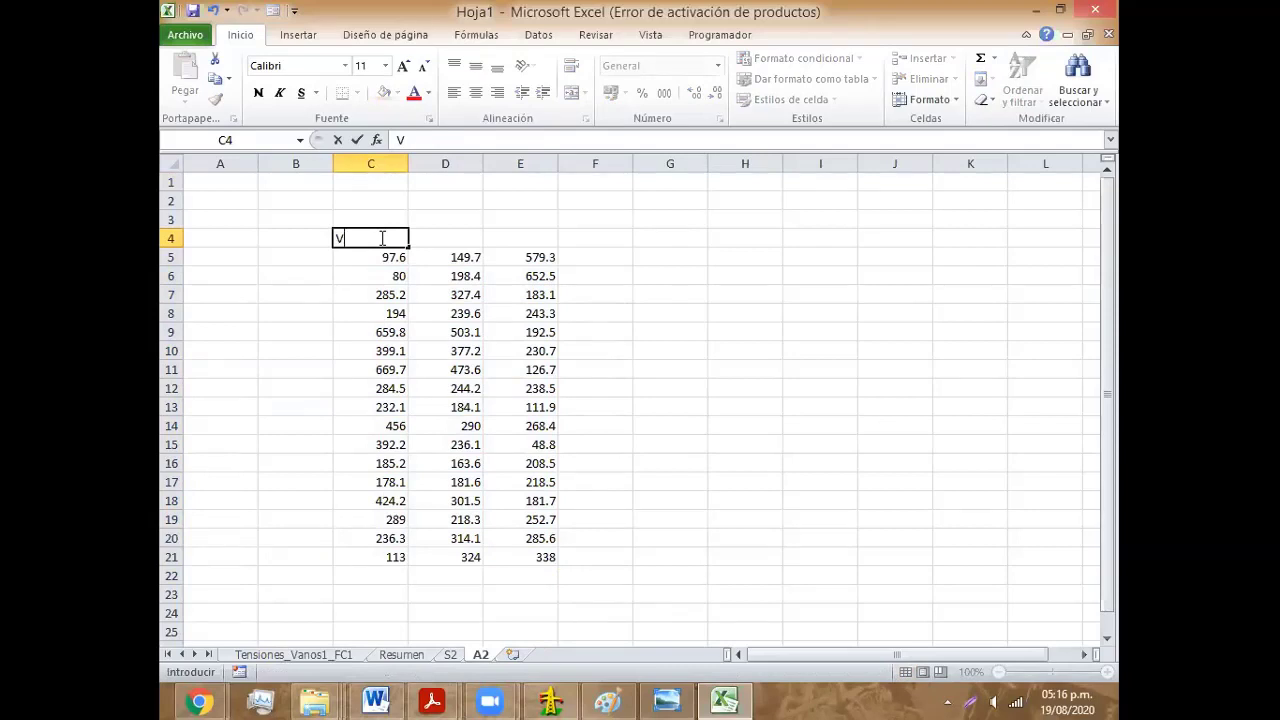
text(h)
key(Tab)
text(Vv)
key(Tab)
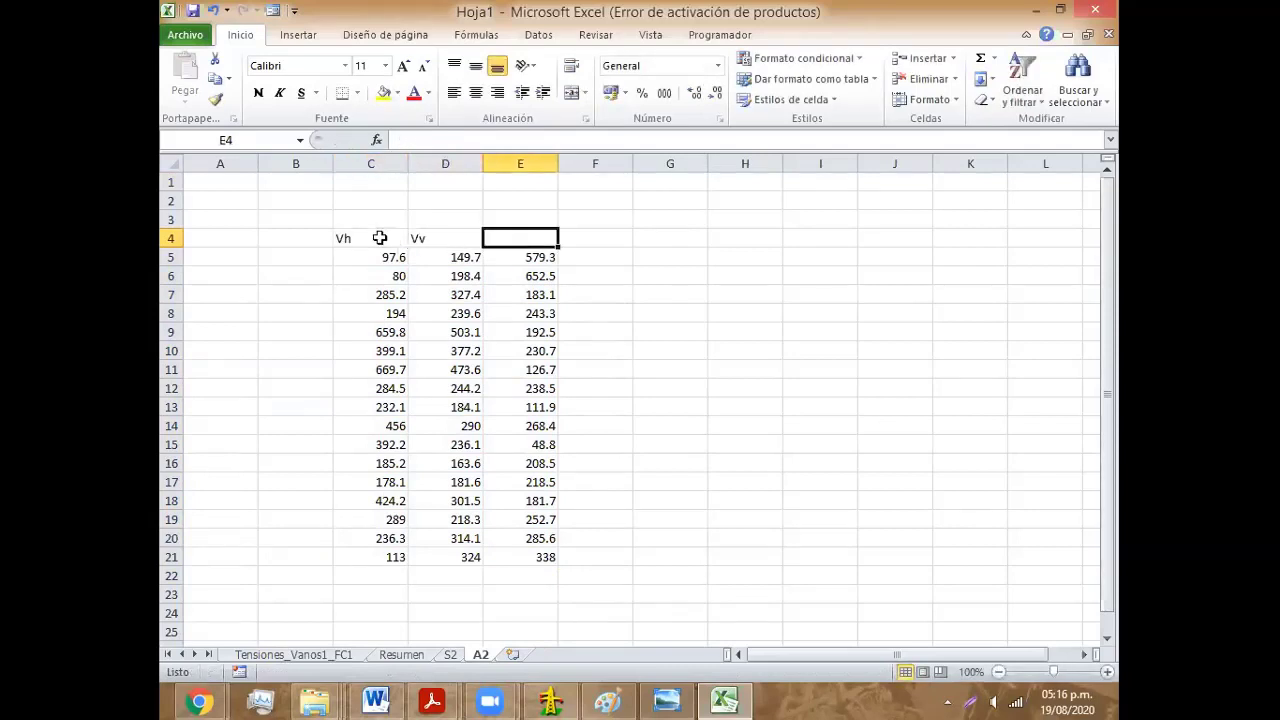
text(Vp)
key(Return)
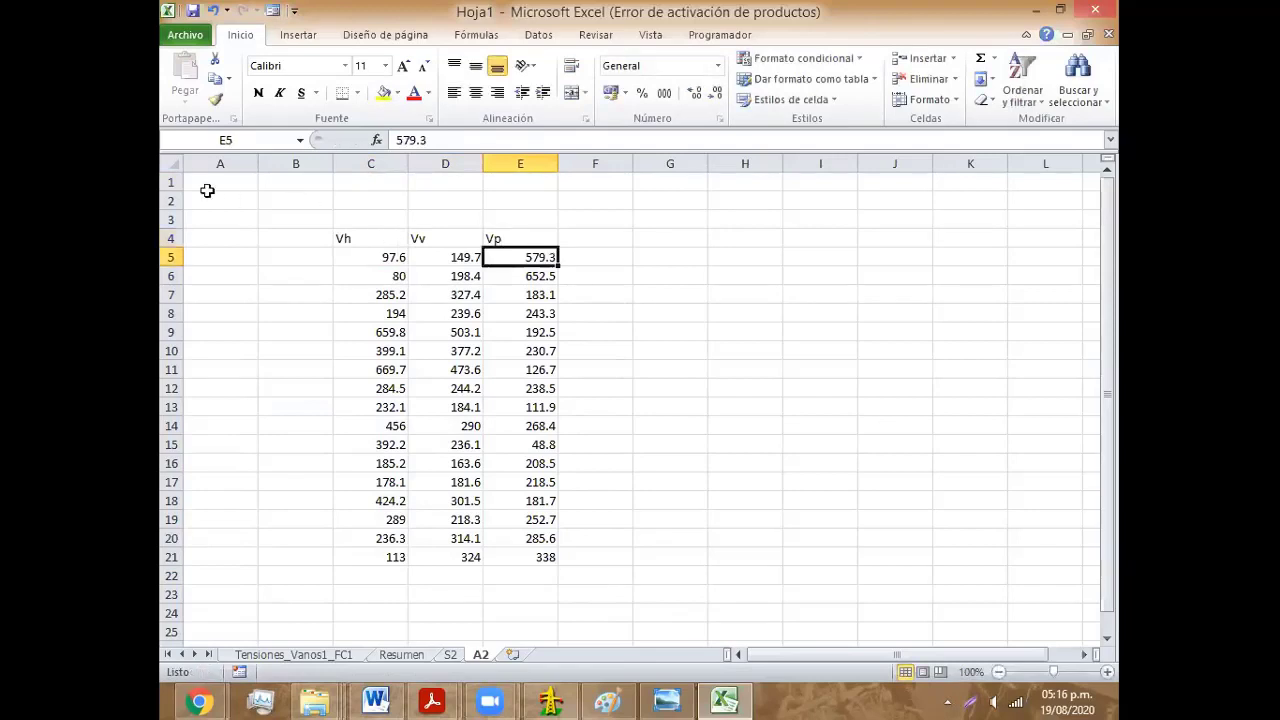
click(169, 163)
click(475, 92)
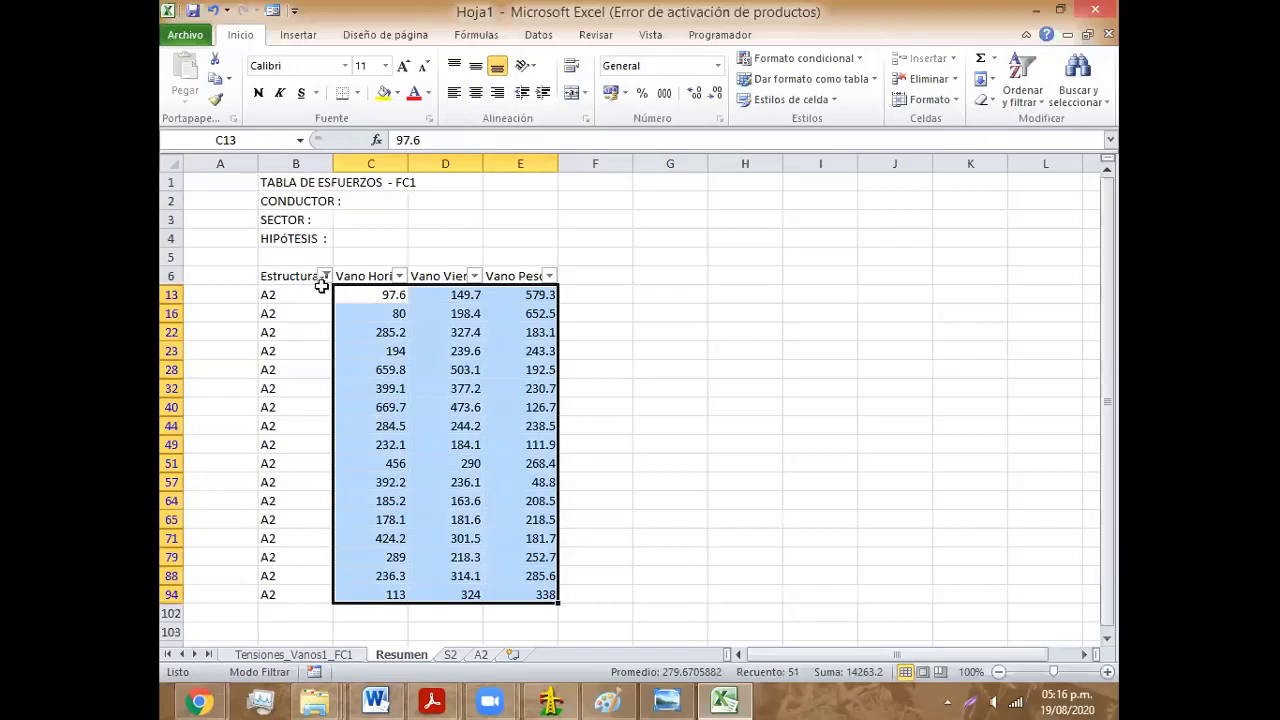
Step: Filter Estructura to T2 only and copy the two T2 rows' span values
click(325, 276)
click(217, 493)
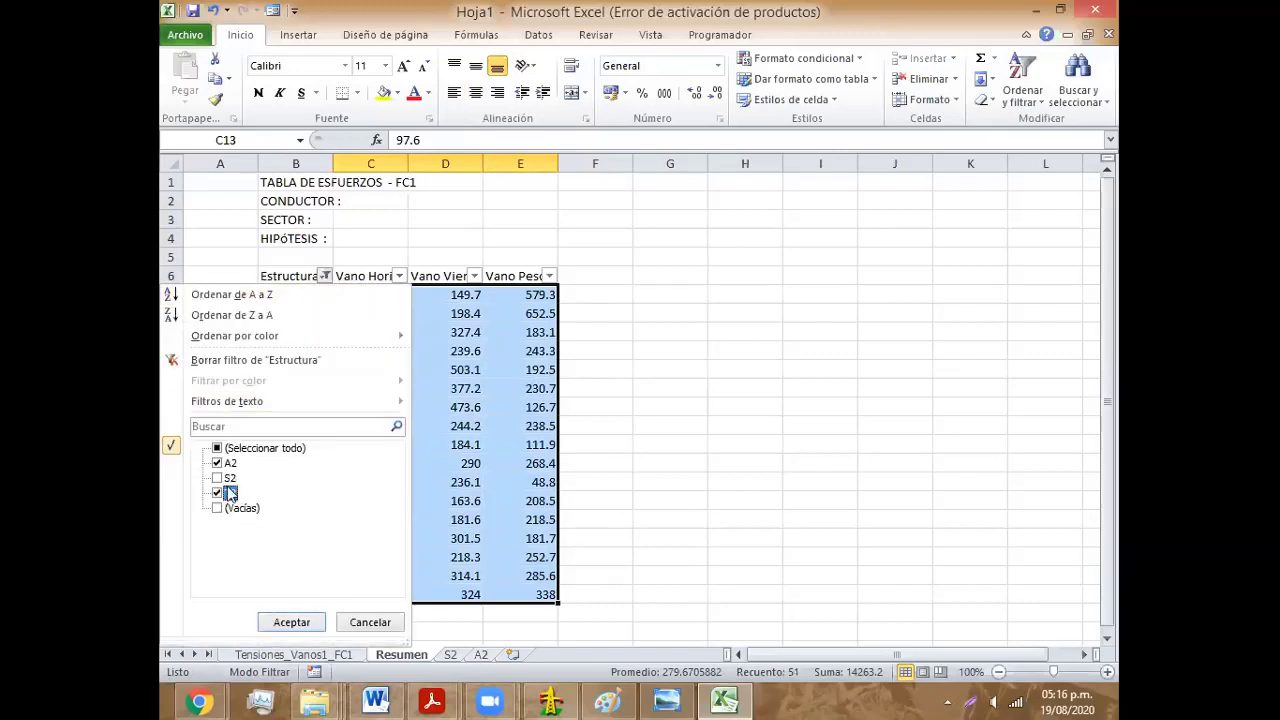
click(217, 463)
click(291, 622)
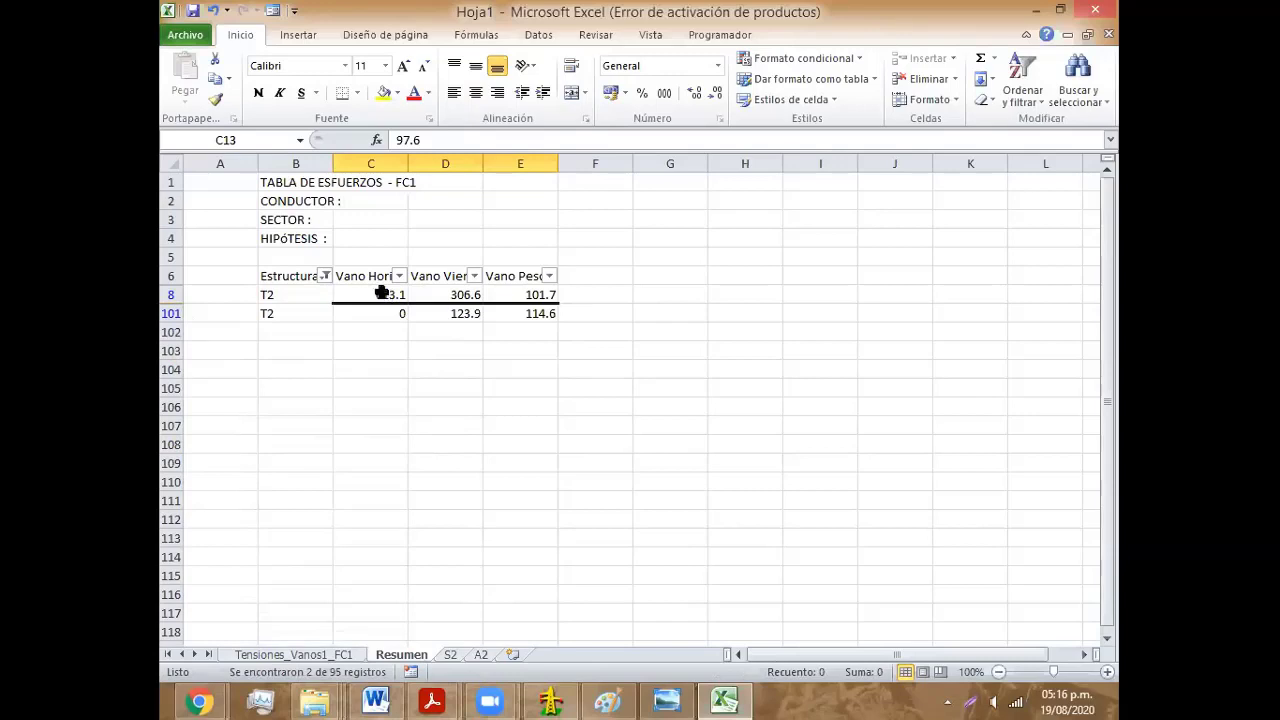
drag(381, 292, 516, 312)
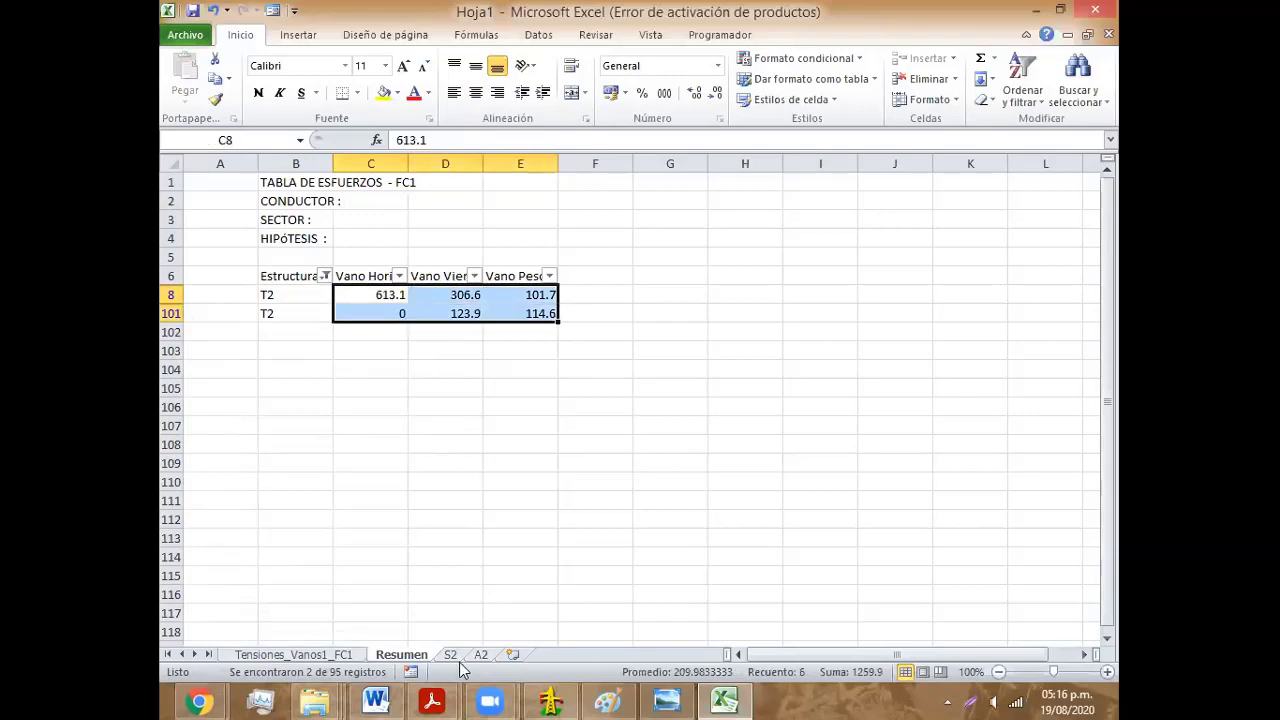
key(ctrl+c)
Step: Create a new sheet T2 and paste the T2 span values at C5
click(512, 654)
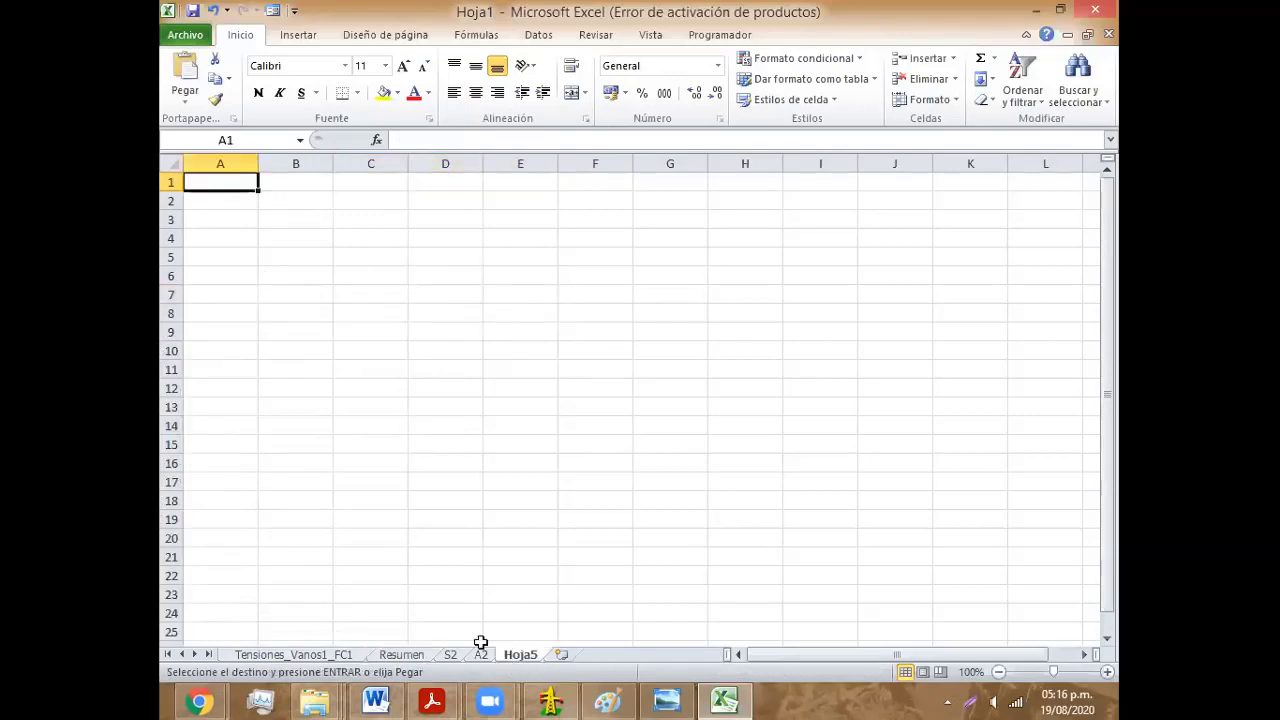
key(alt+h)
text(or)
text(2)
key(Return)
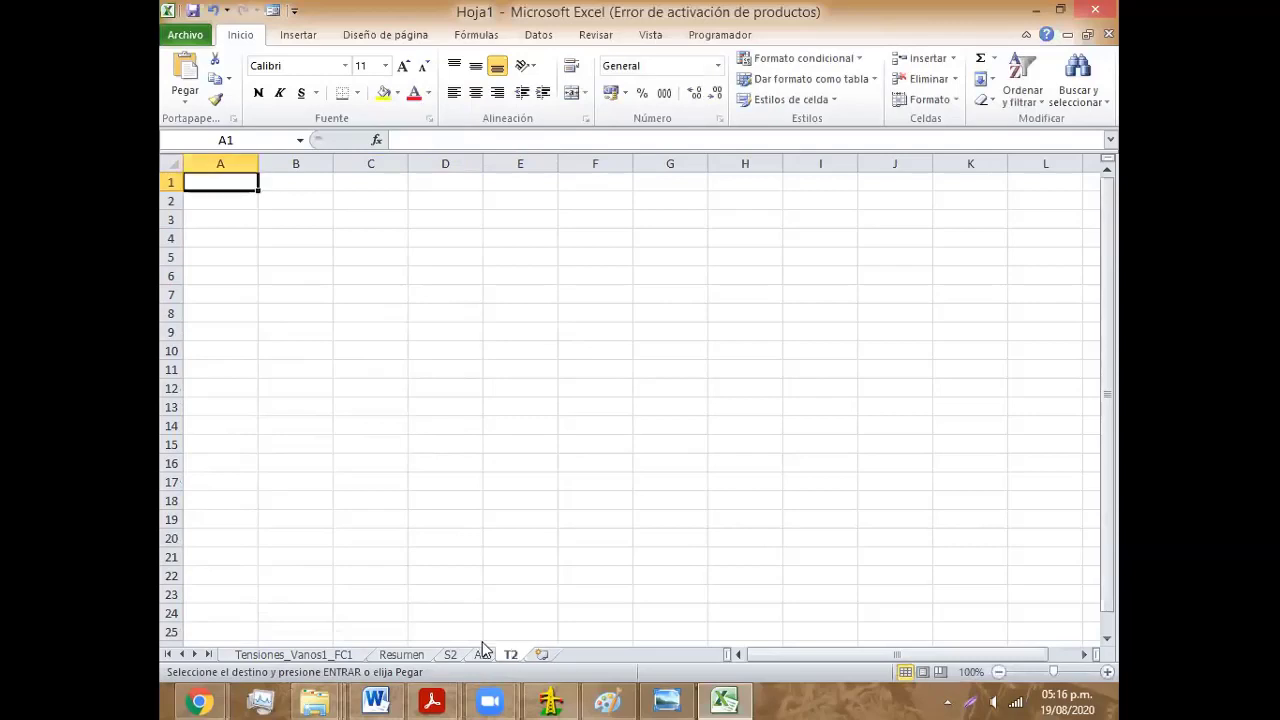
click(396, 259)
key(ctrl+v)
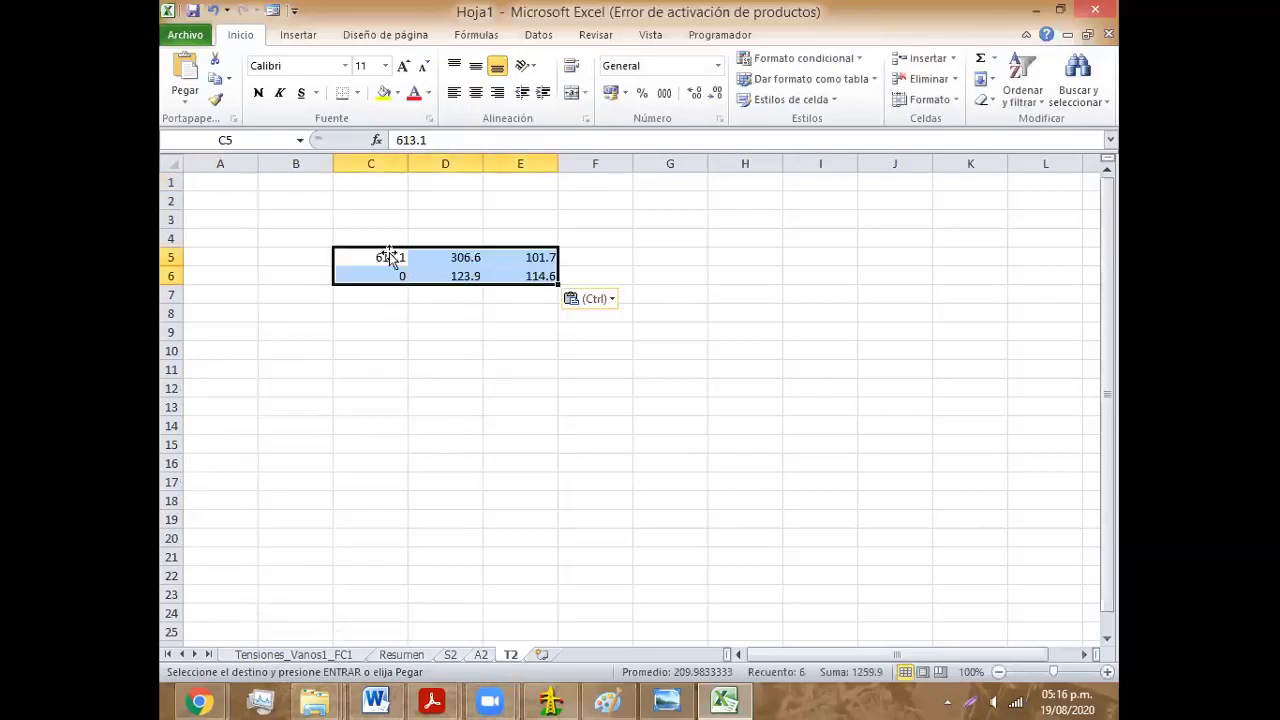
Step: Add headers Vh, Vv, Vp in C4:E4 and centre all T2 sheet contents horizontally and vertically
key(Up)
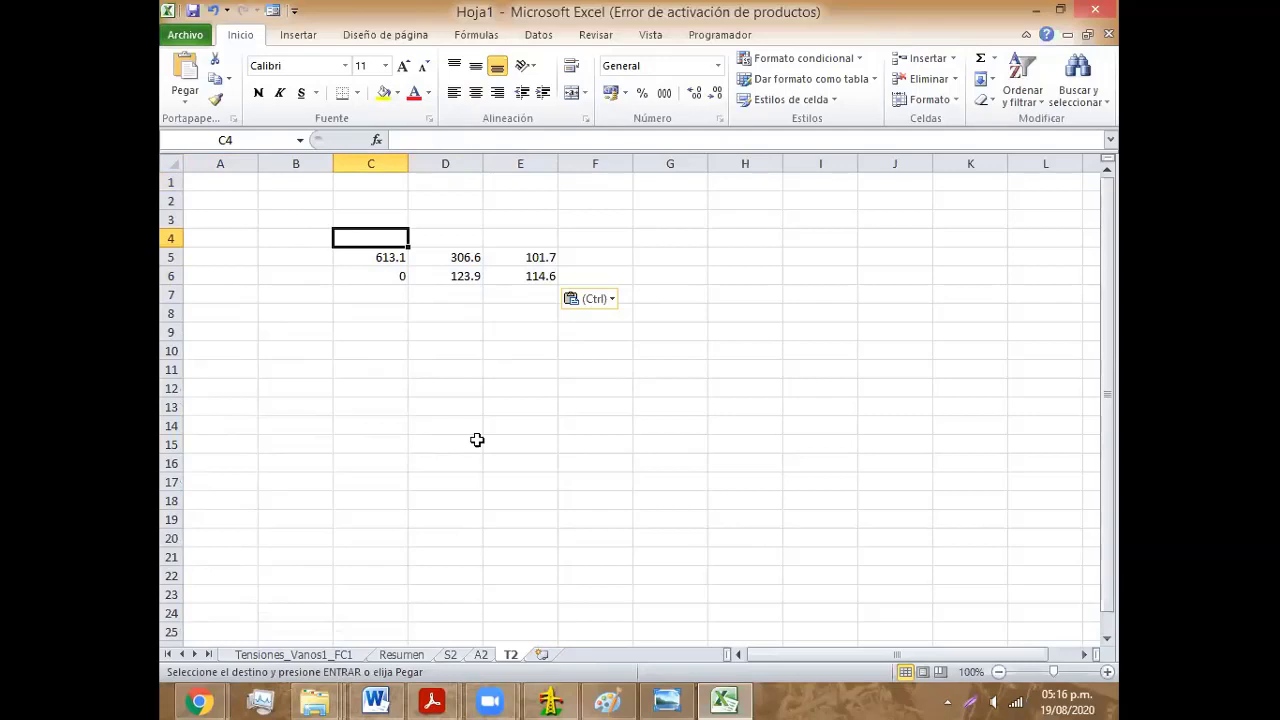
text(V)
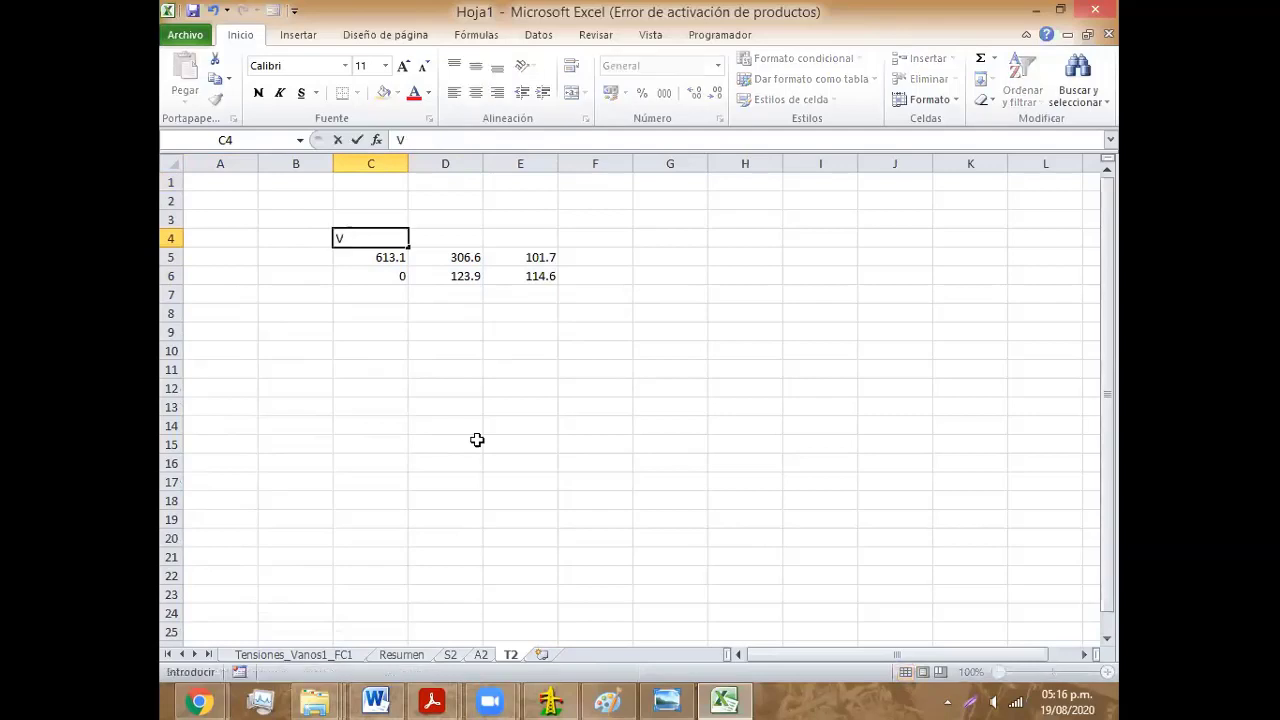
text(h)
key(Tab)
text(Vv)
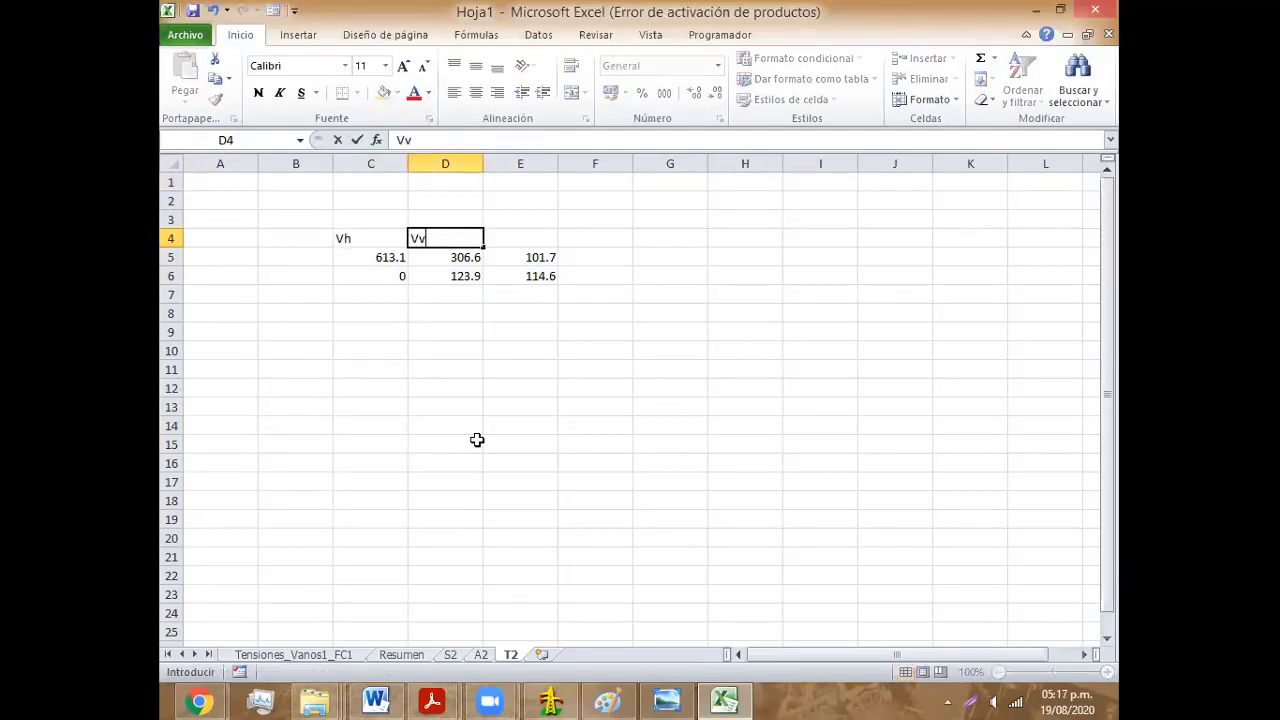
key(Tab)
text(V)
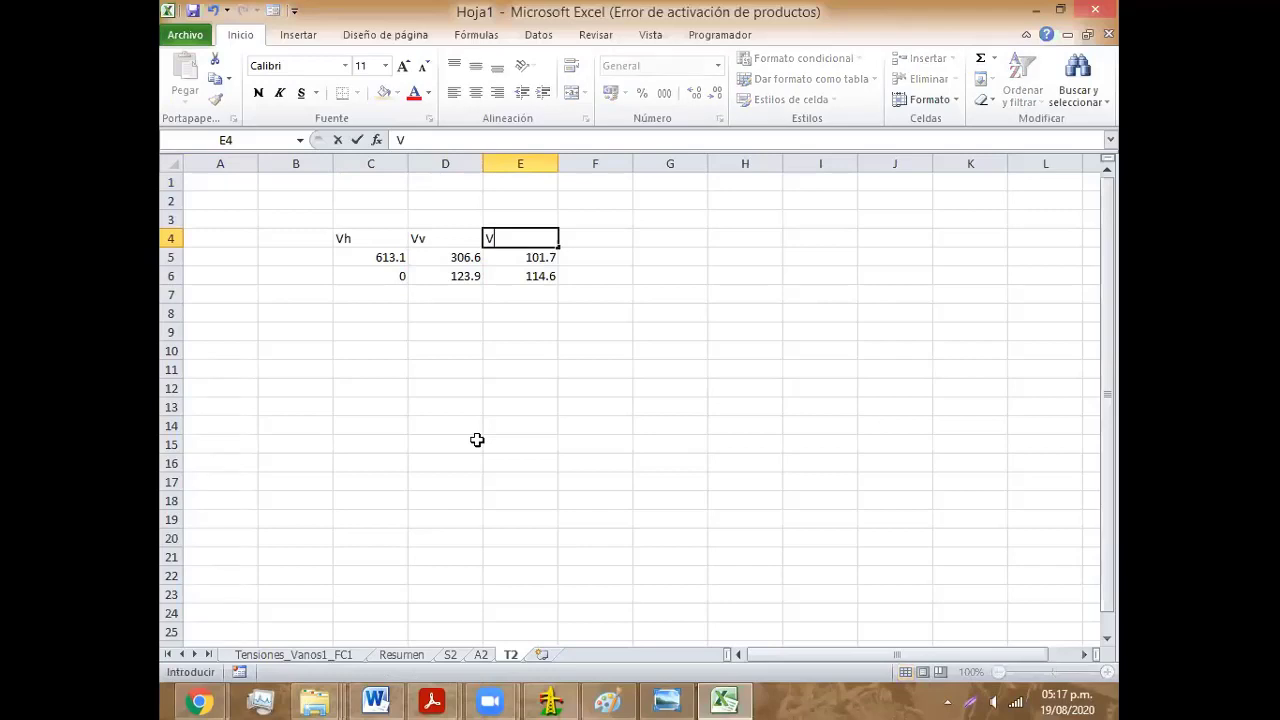
text(p)
key(BackSpace)
text(p)
key(Return)
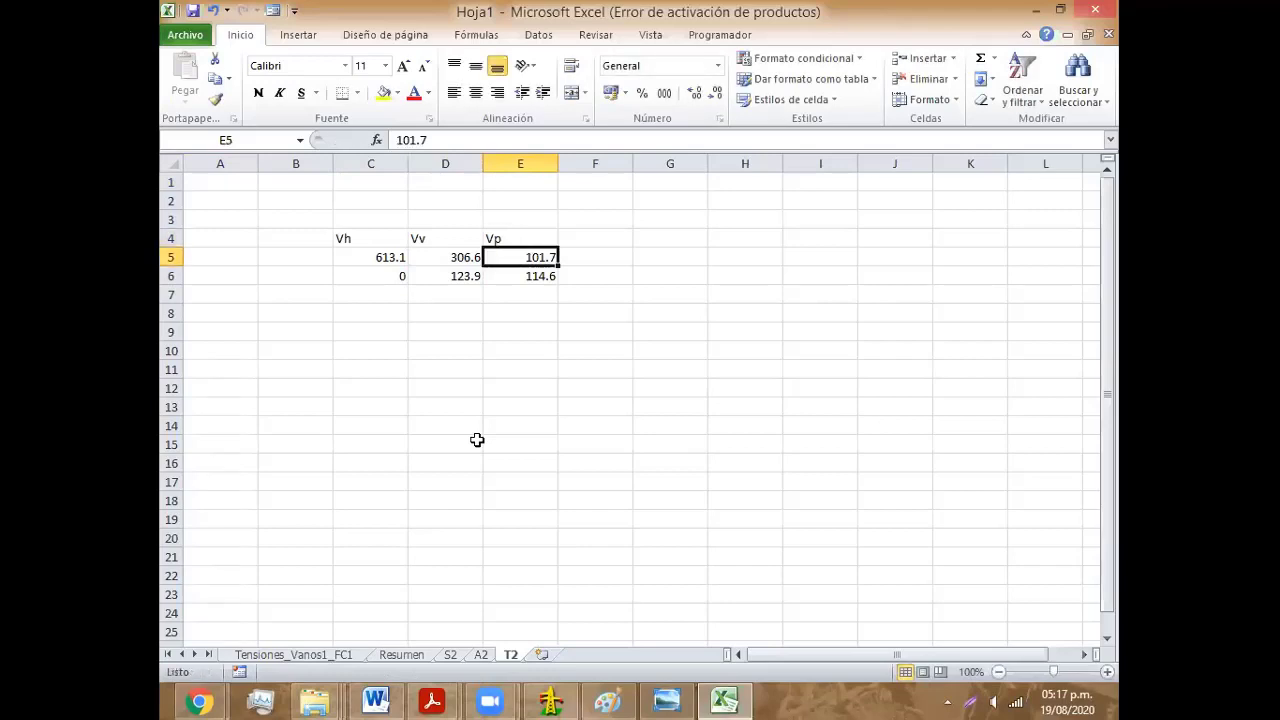
click(171, 162)
click(476, 92)
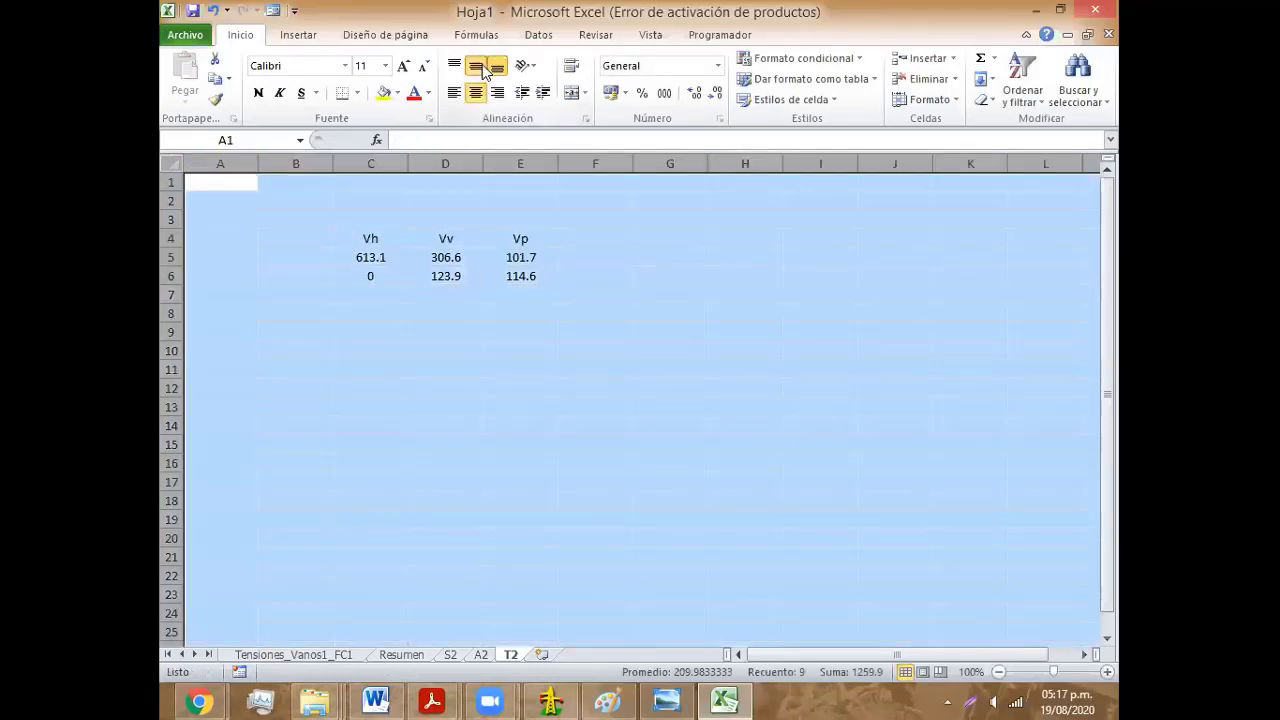
click(482, 68)
Step: On sheet S2, start a MAX formula in cell C79 below the Vh column
click(450, 656)
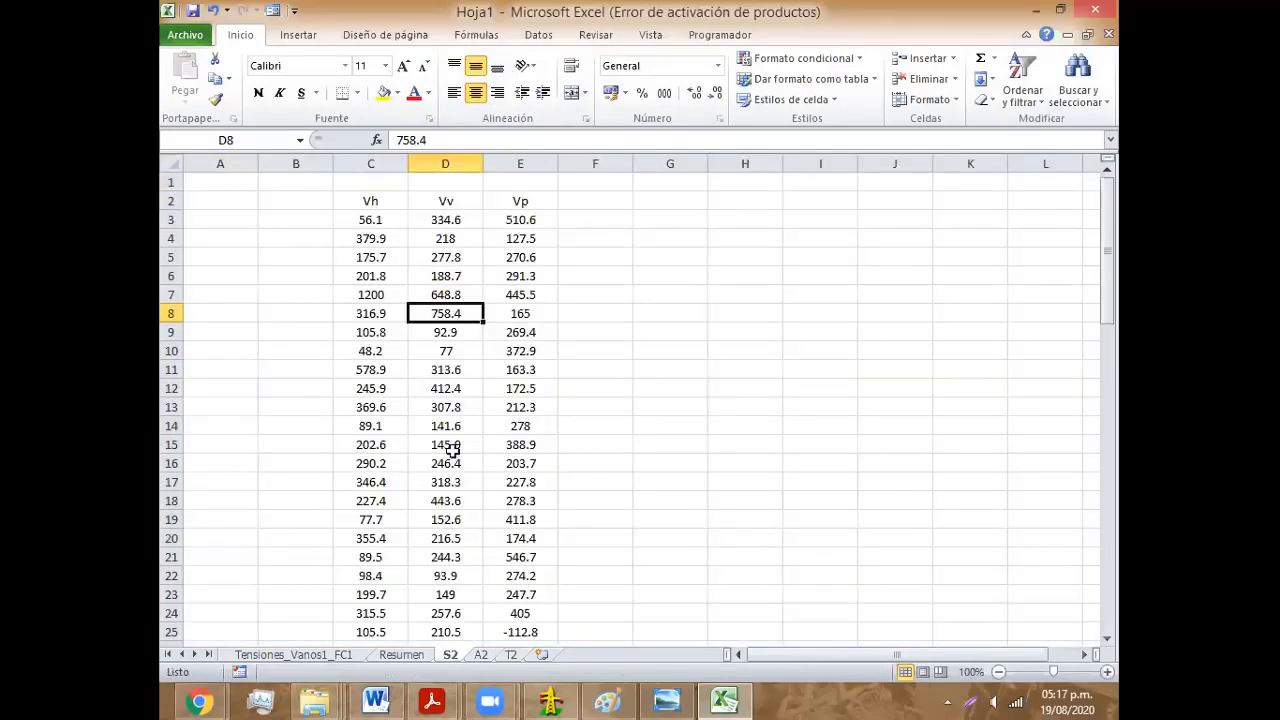
scroll(452, 452, down, 2)
scroll(452, 450, down, 9)
scroll(452, 450, down, 8)
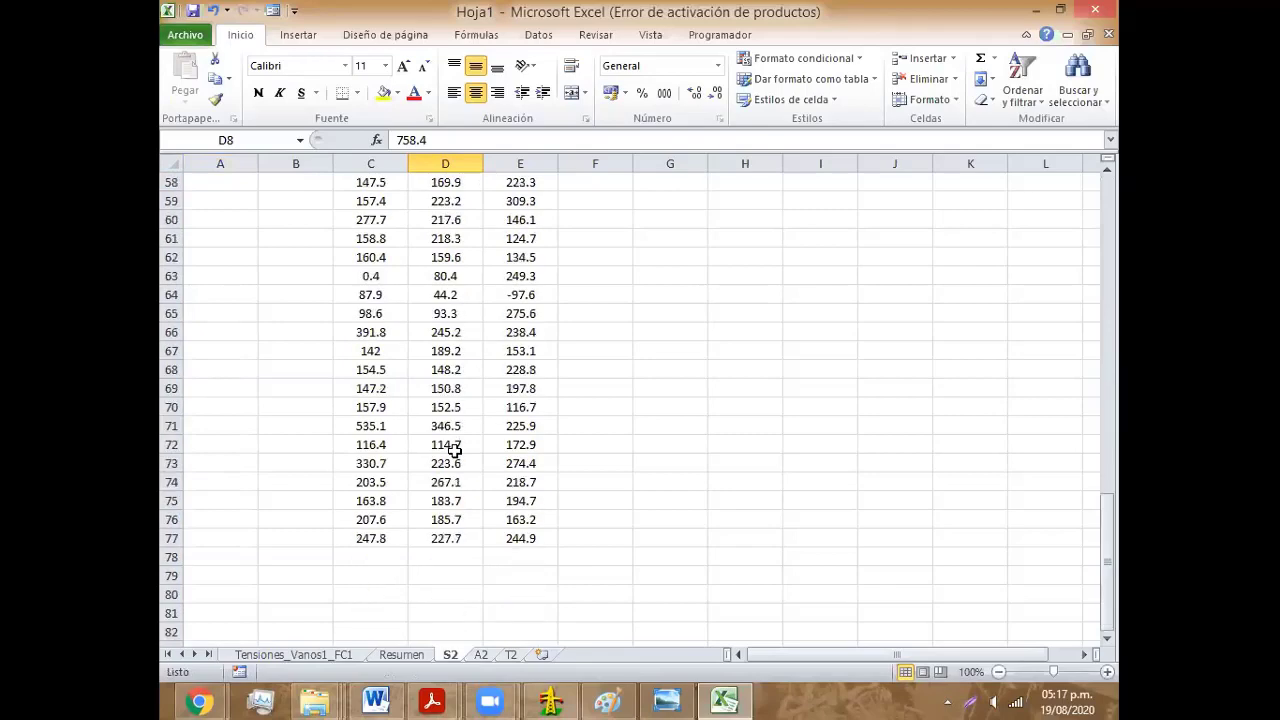
scroll(452, 450, down, 2)
click(365, 462)
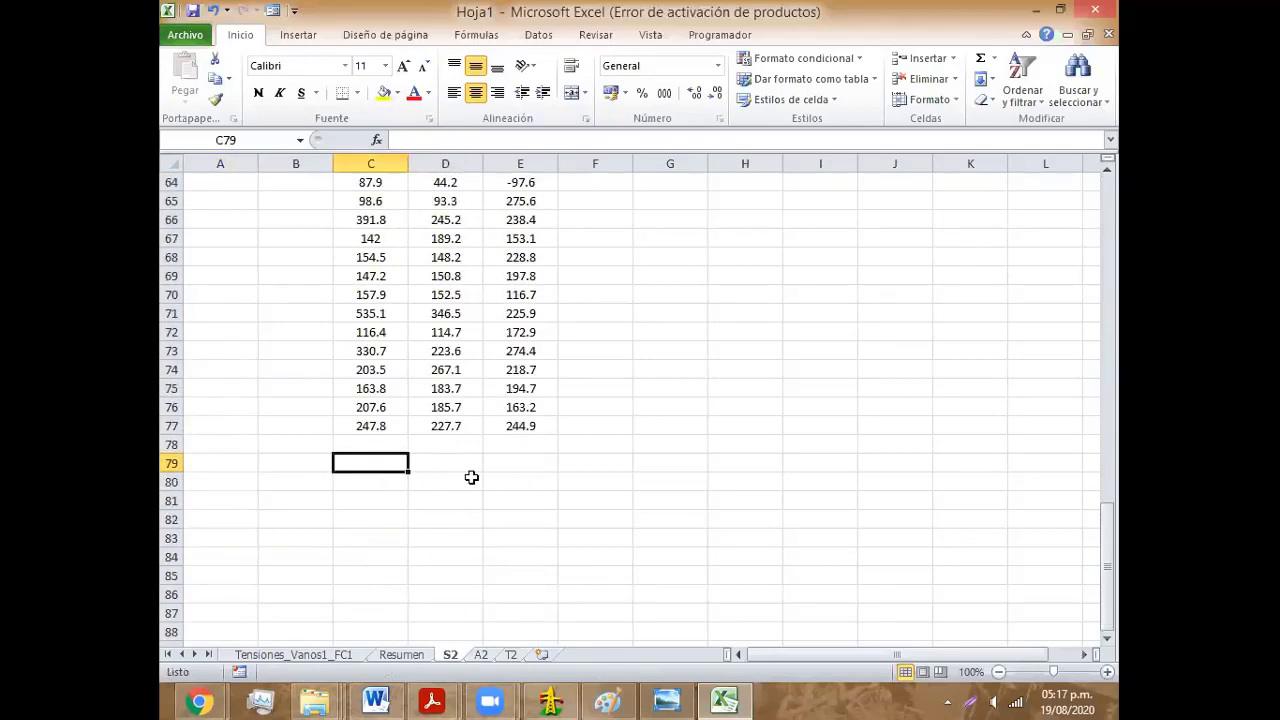
text(=ma)
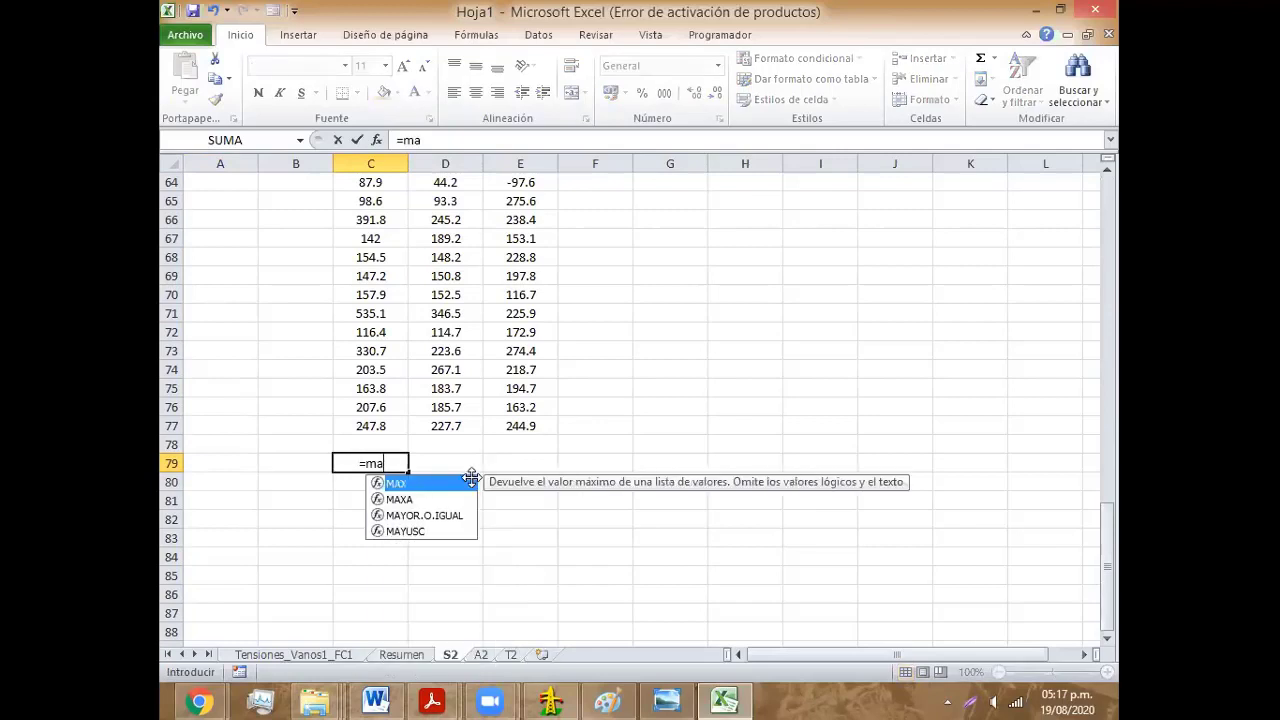
text(x)
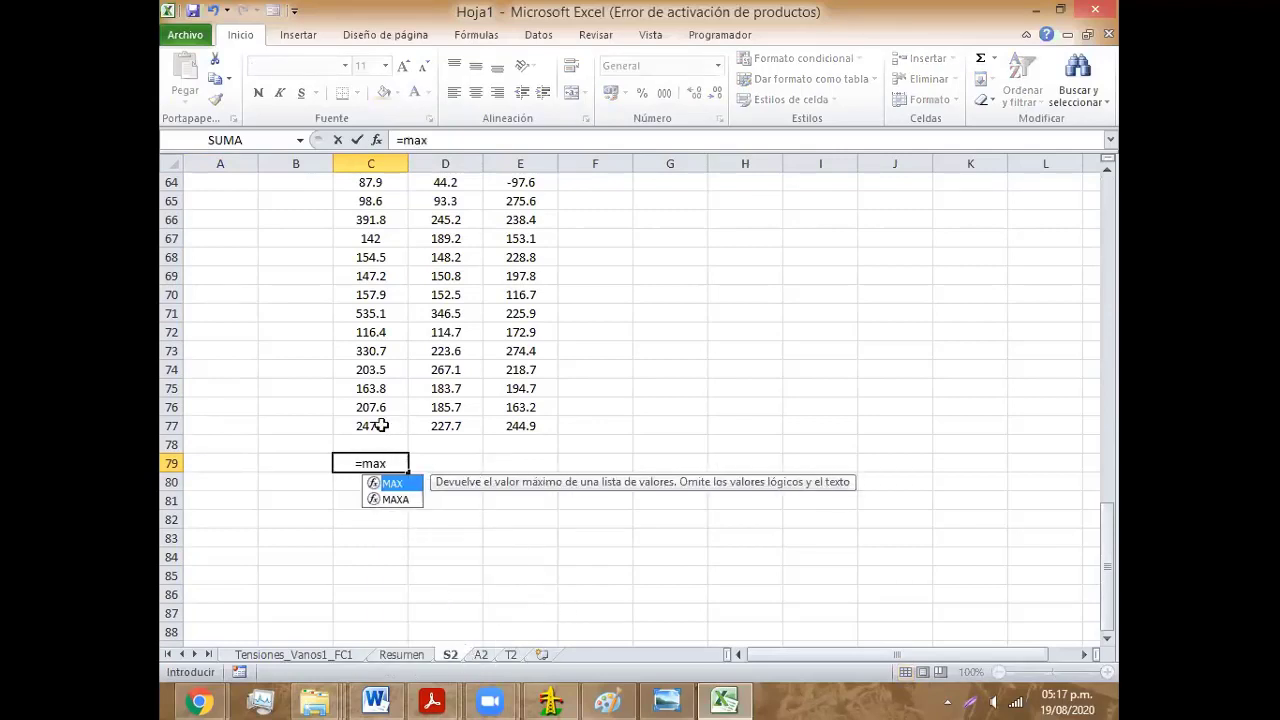
drag(380, 425, 390, 520)
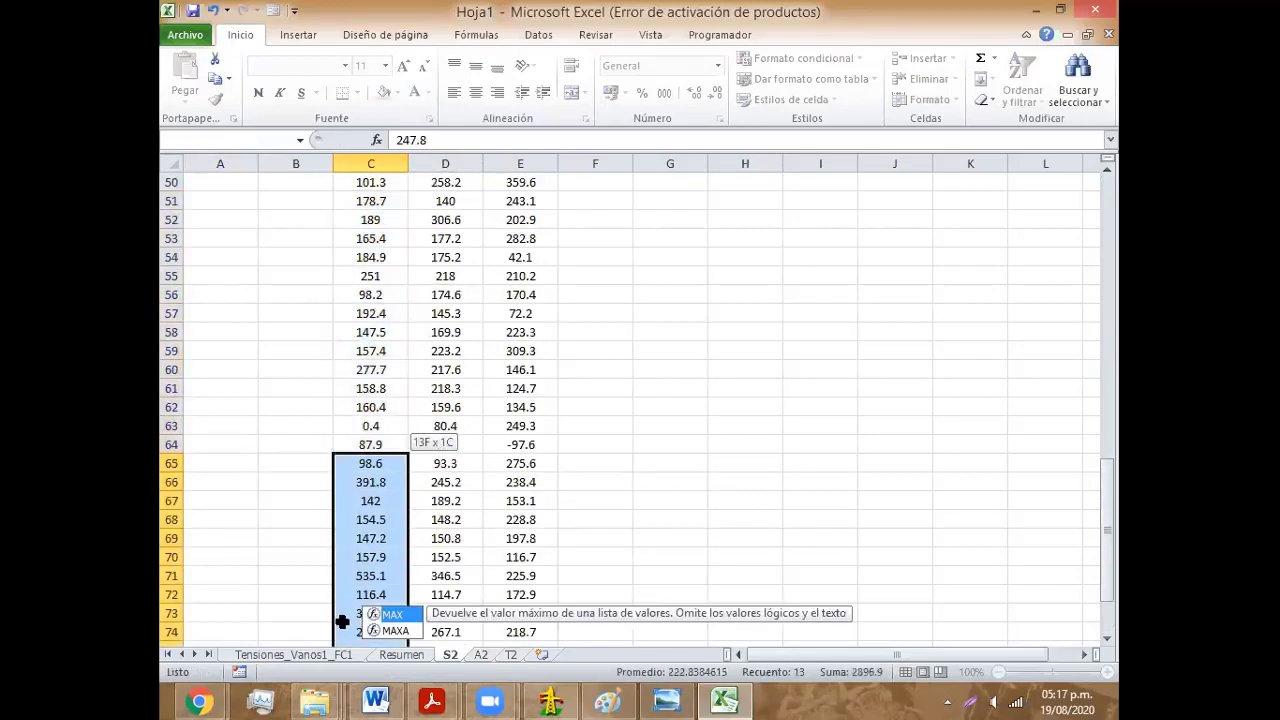
drag(390, 520, 437, 672)
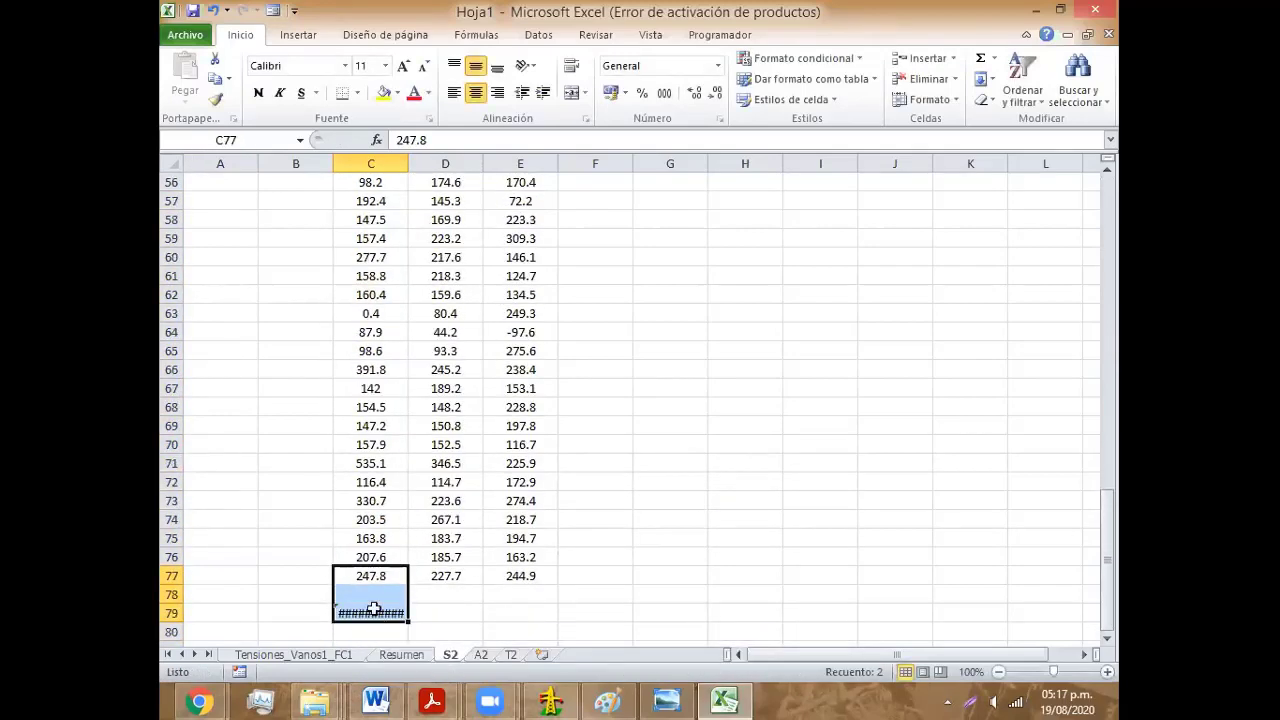
Step: Complete the MAX formula over the Vh column range and enter it, returning 1200
click(372, 608)
text(=max)
click(468, 139)
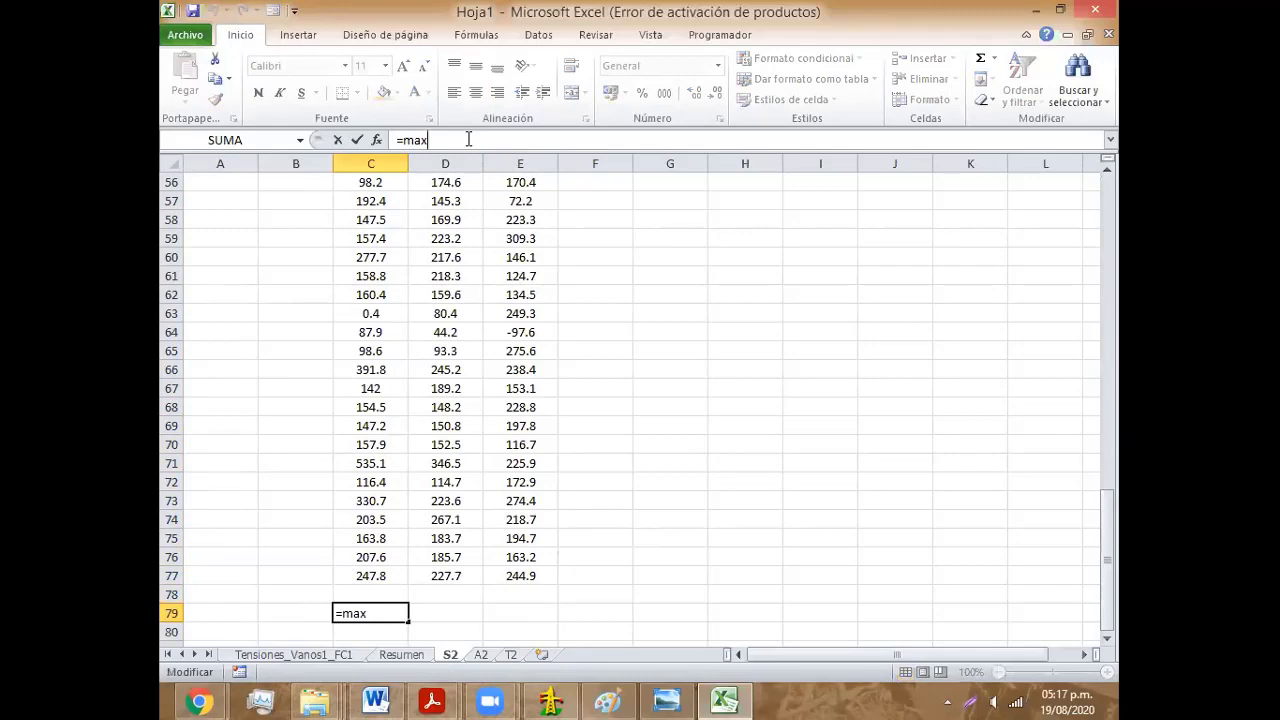
text(()
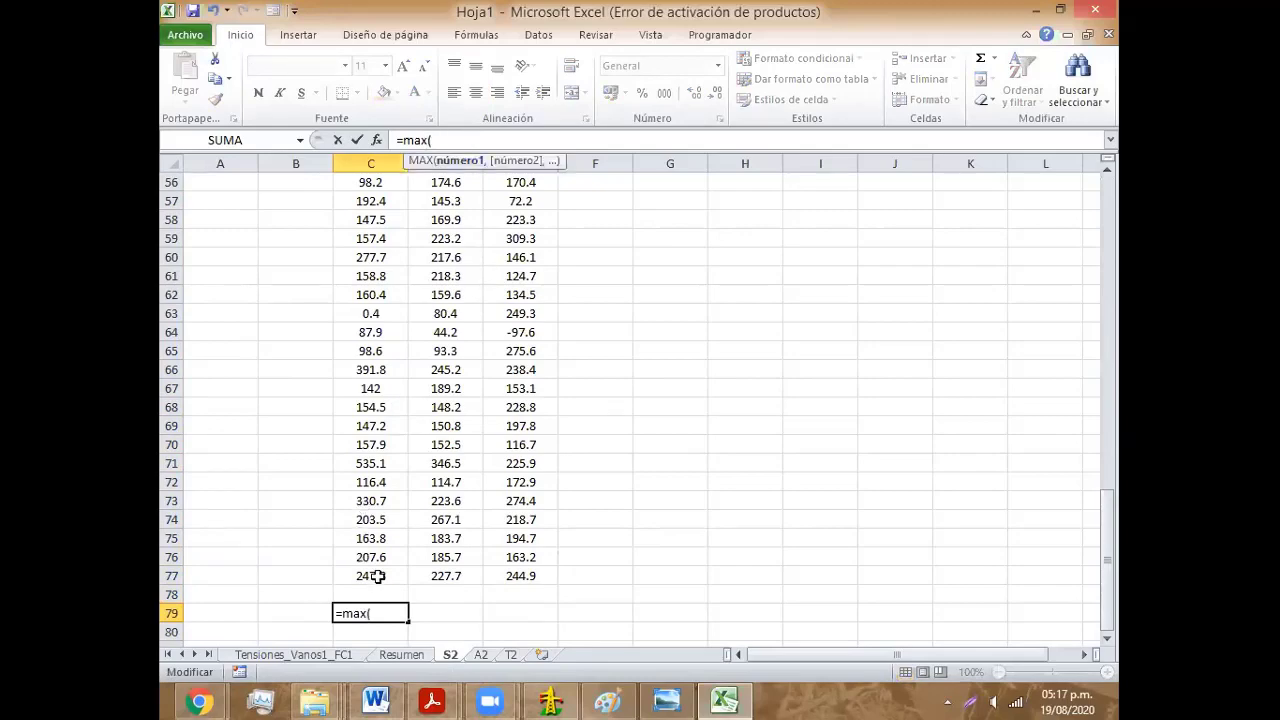
mouse_move(376, 578)
mouse_down()
mouse_move(371, 146)
mouse_move(382, 122)
mouse_up()
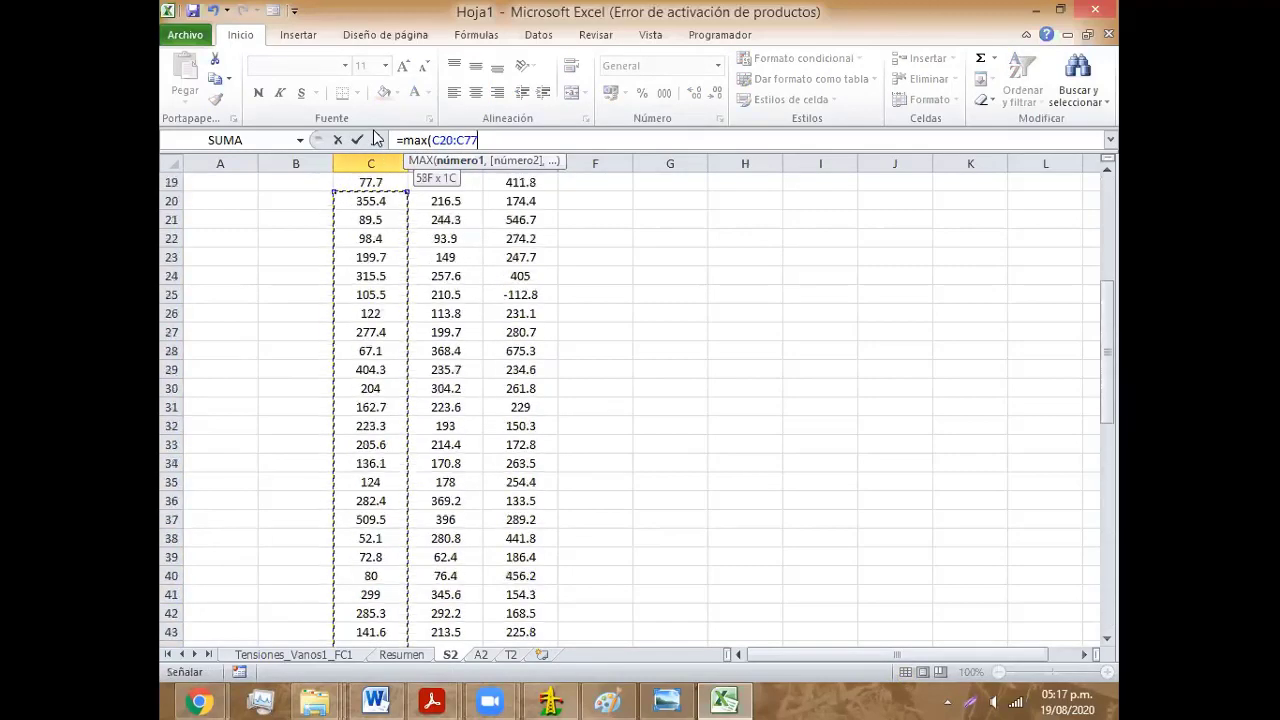
drag(382, 122, 382, 150)
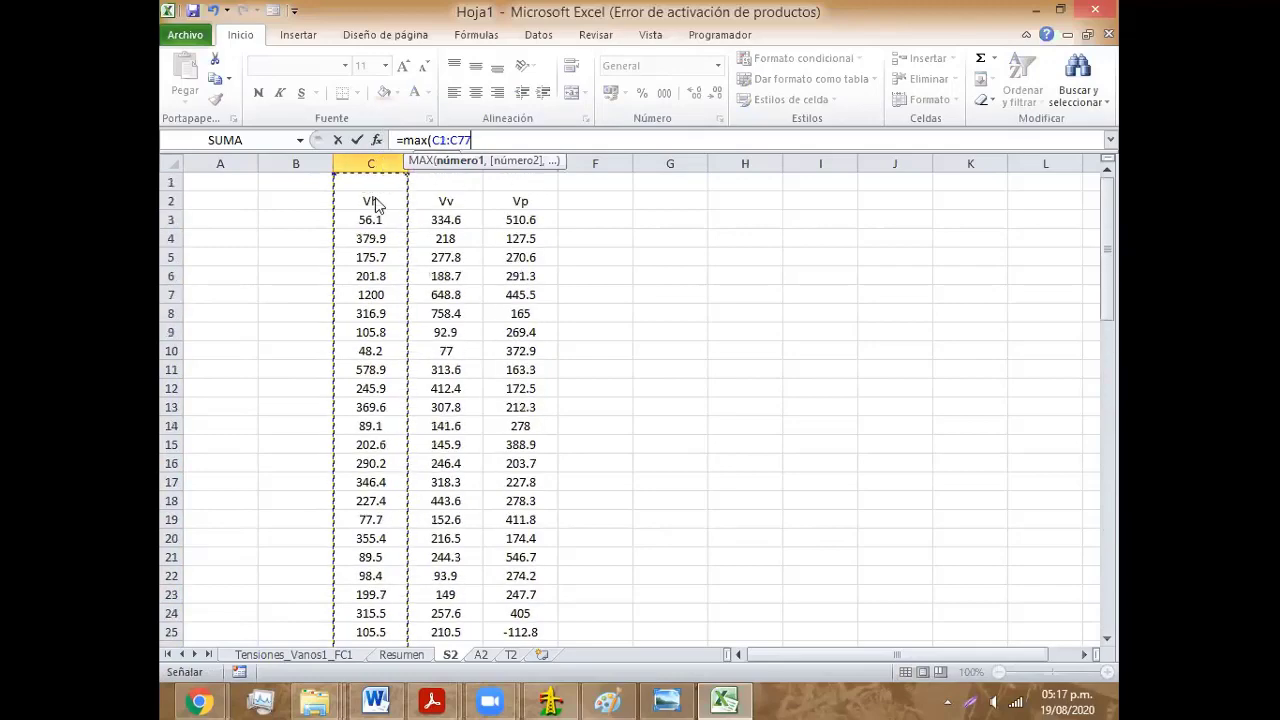
key(Return)
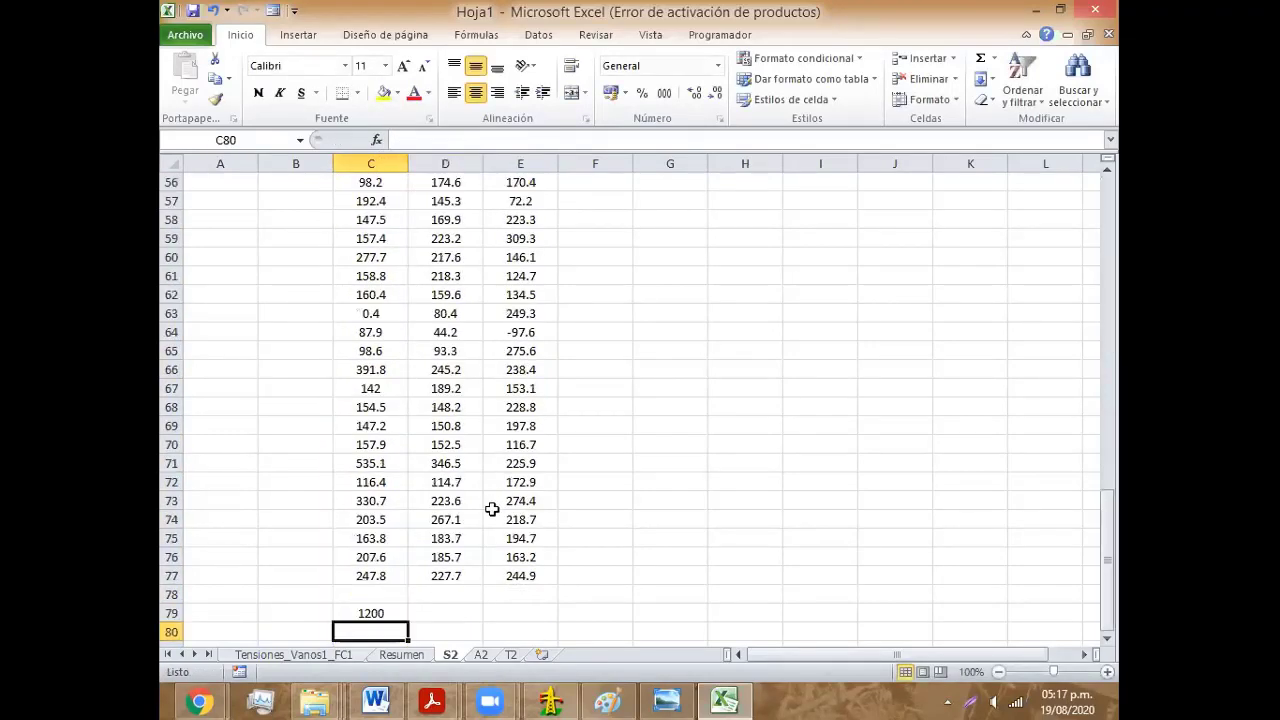
Step: Fill the C79 maximum formula across to E79, giving Vv 758.4 and Vp 675.3
click(448, 617)
click(366, 612)
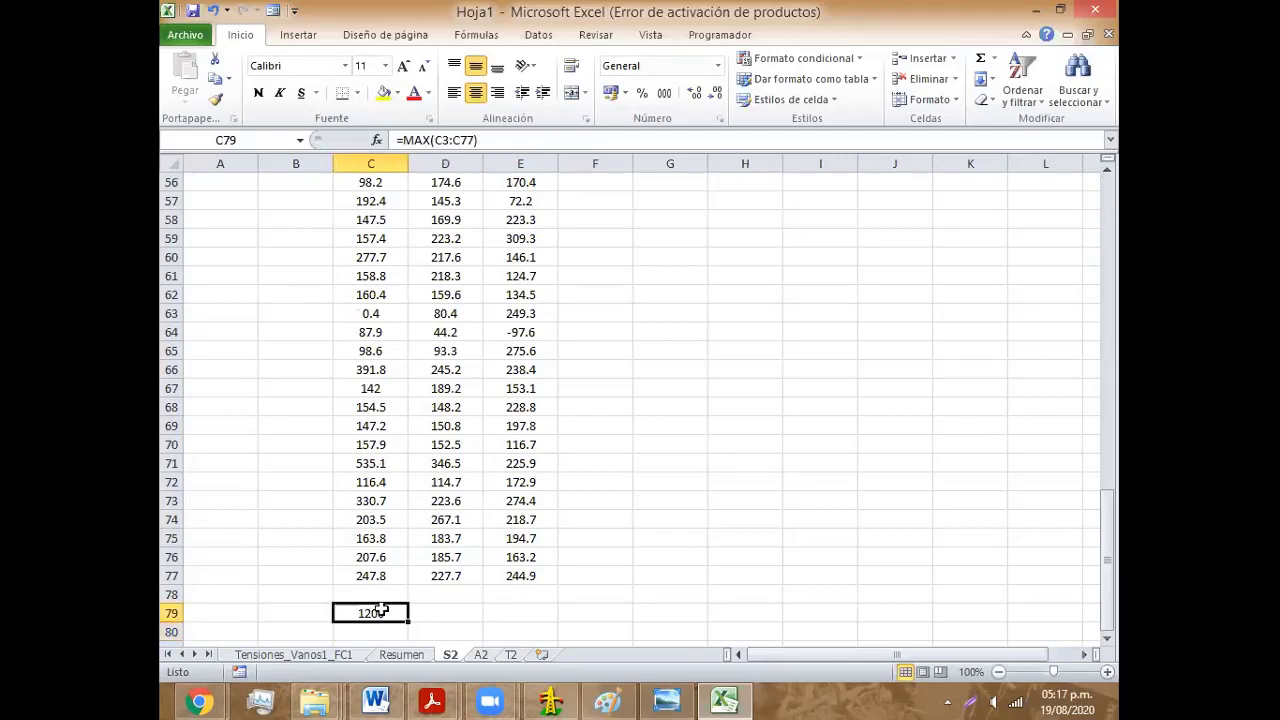
drag(407, 617, 540, 622)
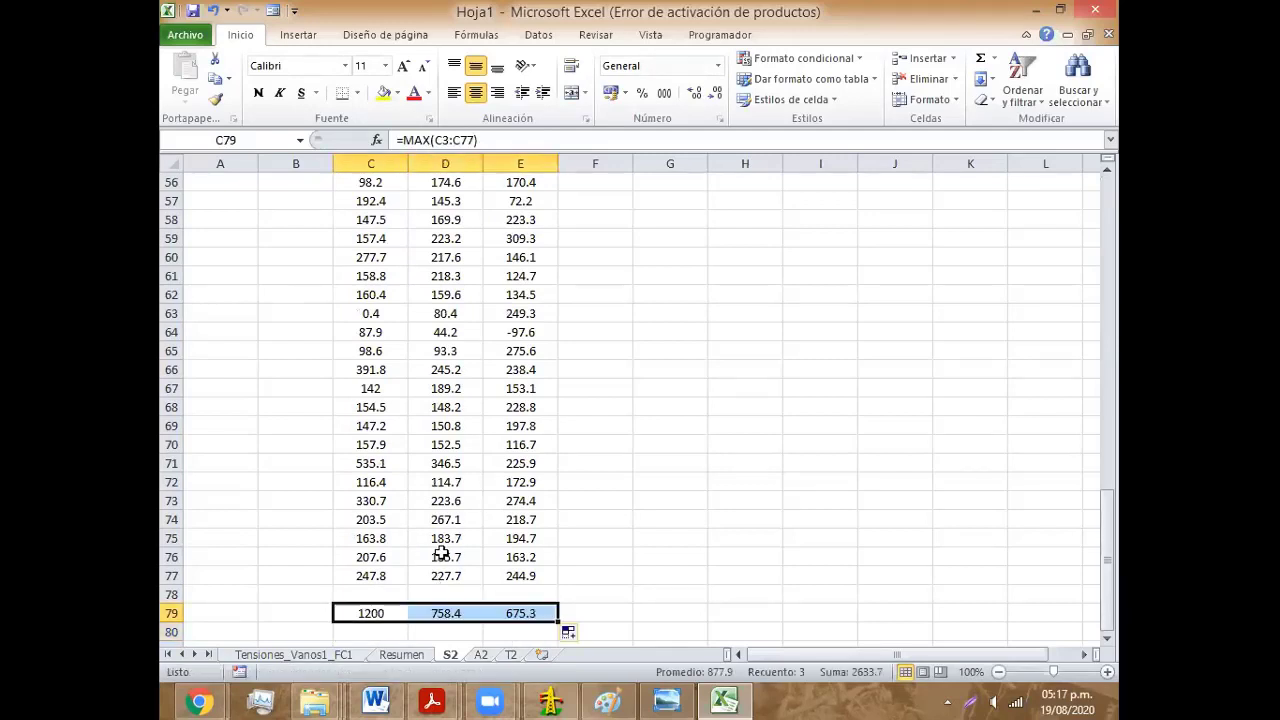
scroll(449, 557, down, 1)
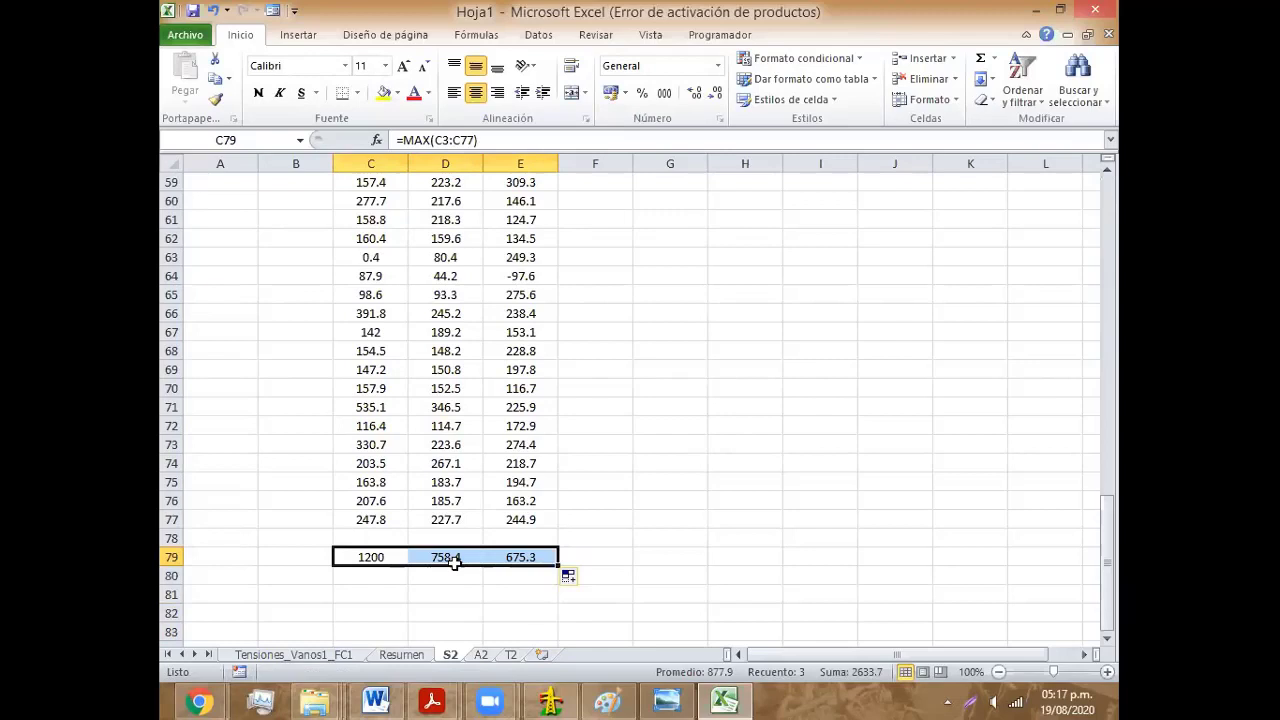
Step: Begin an =PROMEDIO average formula in cell C80
click(381, 575)
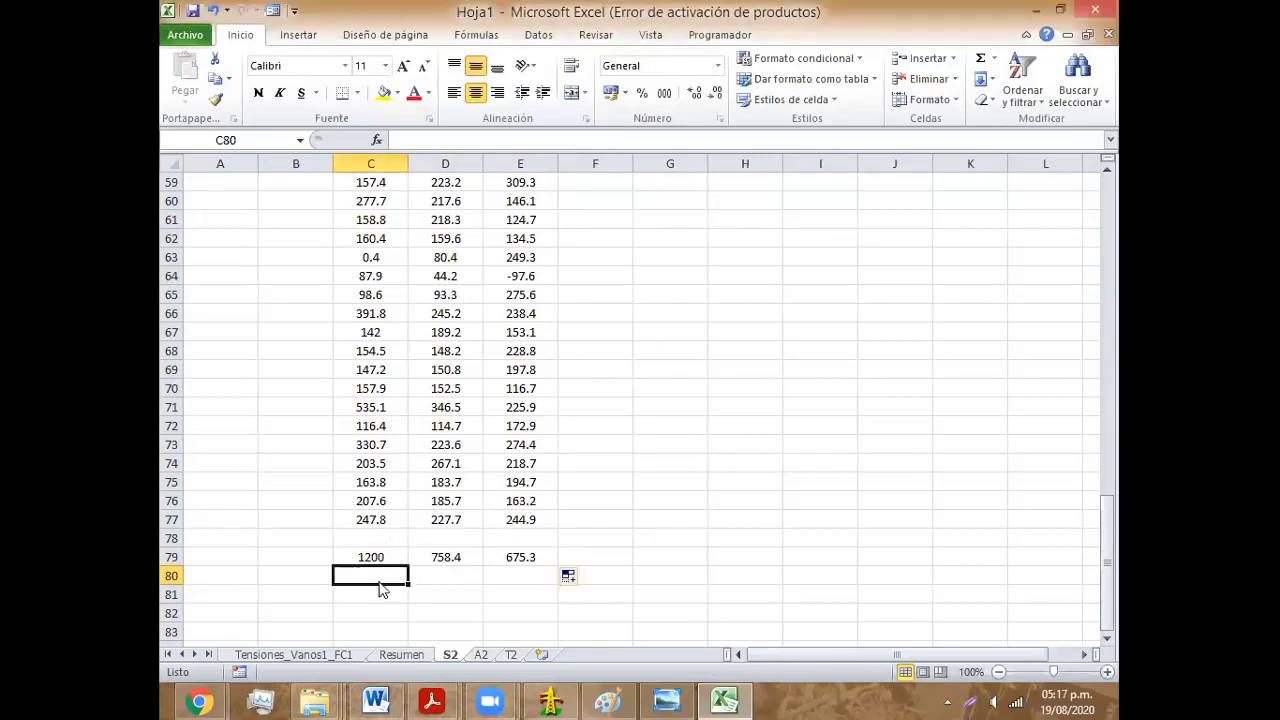
key(ctrl+c)
key(Escape)
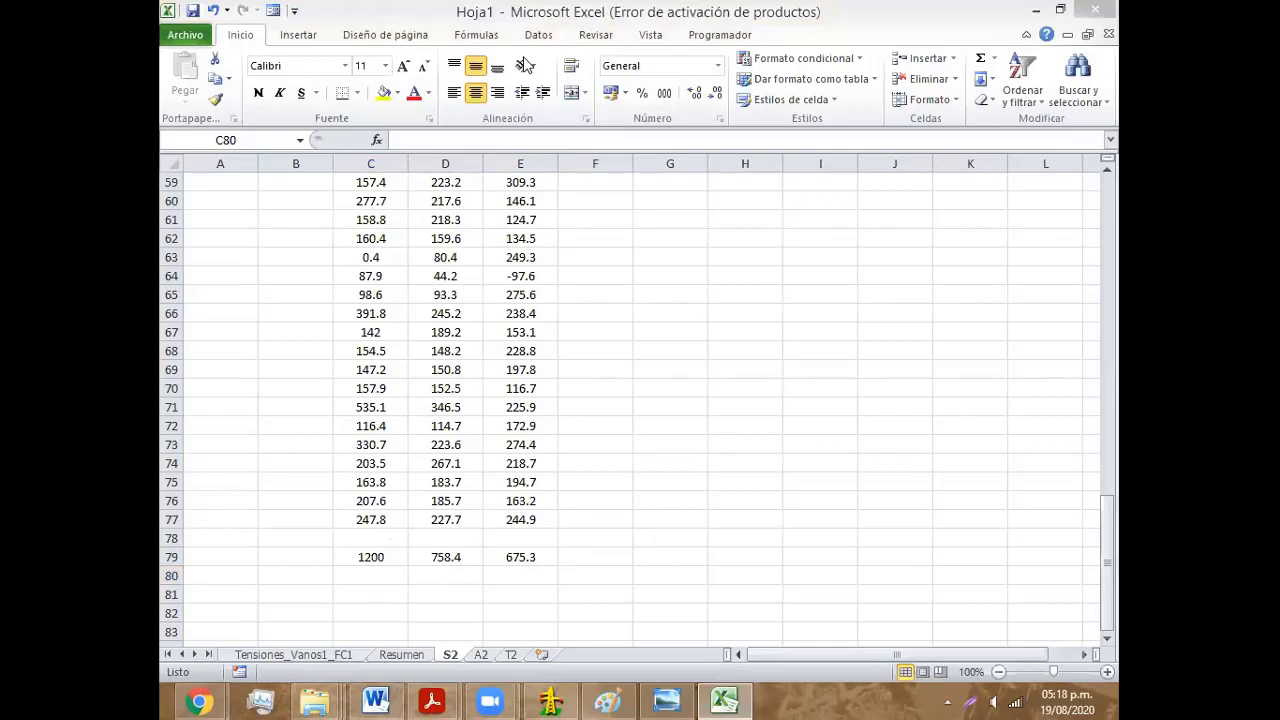
click(382, 568)
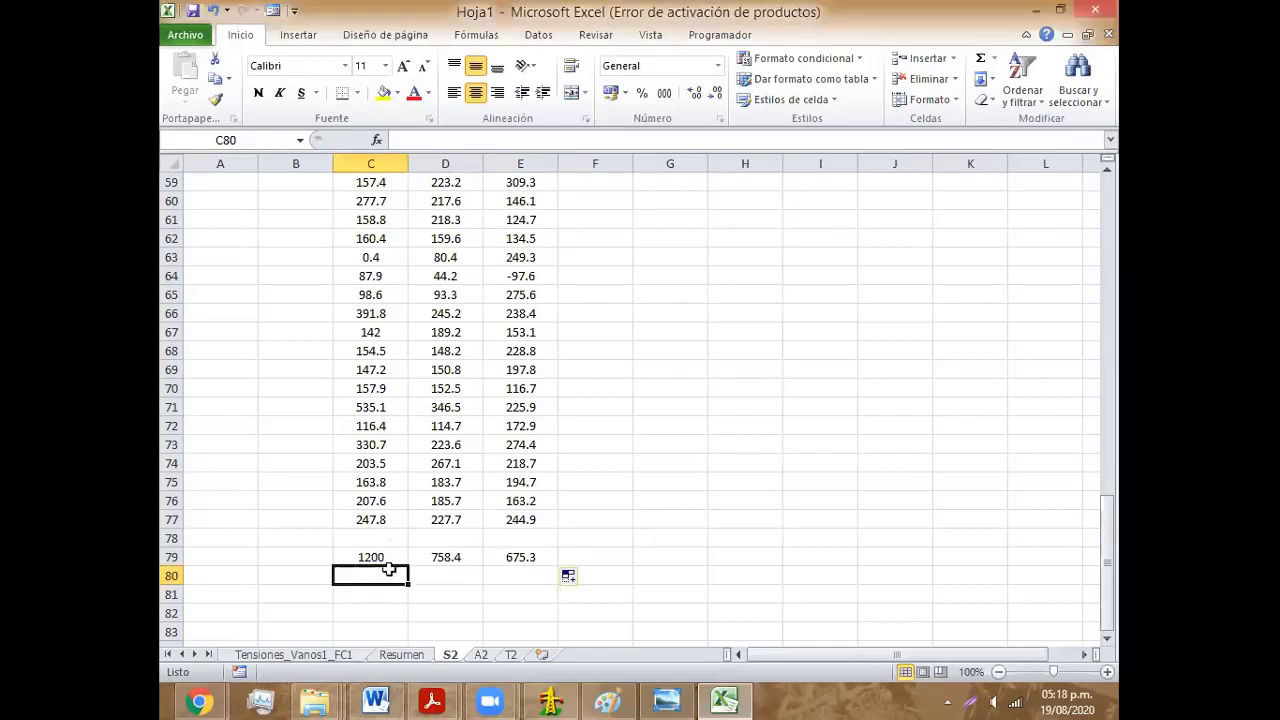
text(=pro)
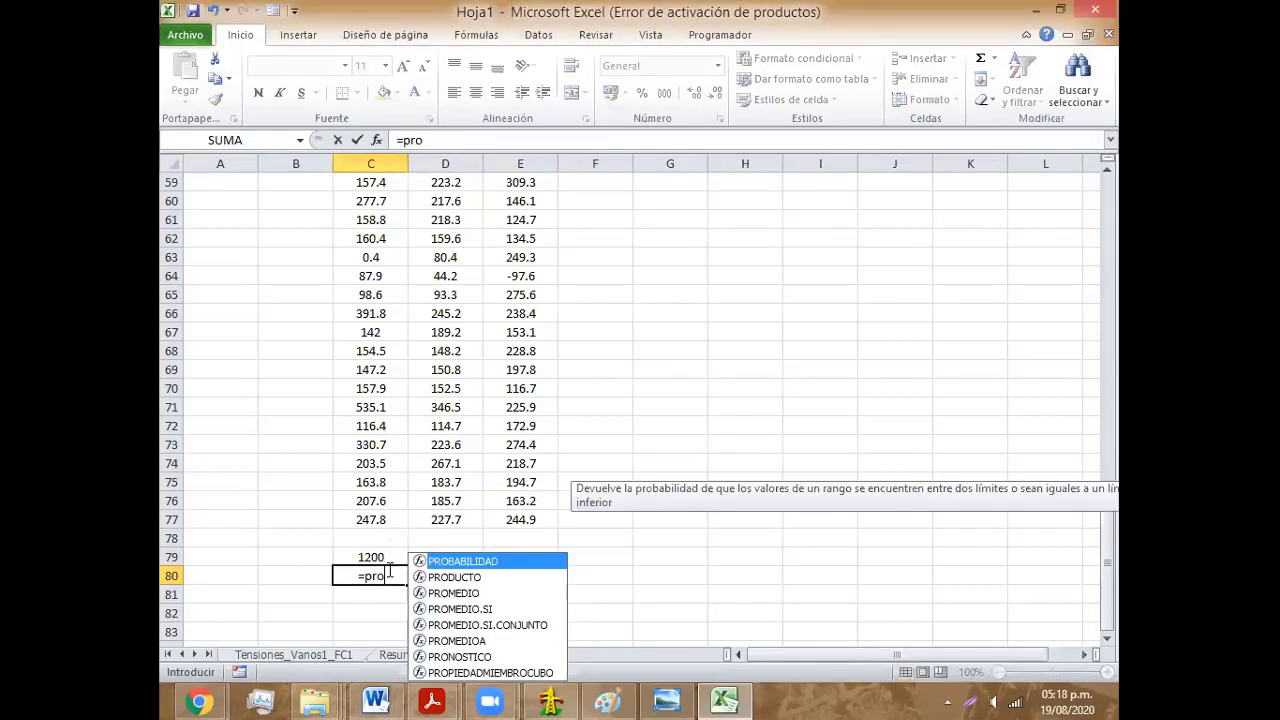
text(medio)
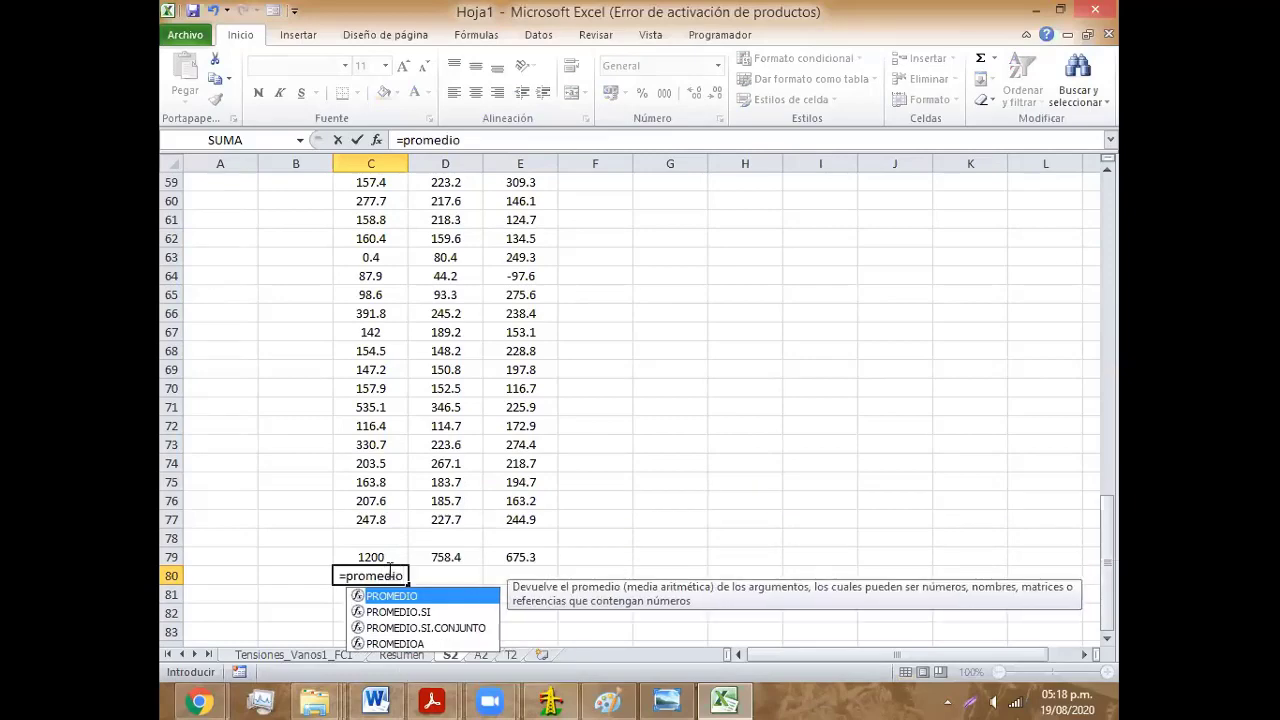
text(()
Step: Average C3:C77 in C80 and fill it to E80: 214.356, 222.788, 233.849333
mouse_move(374, 520)
mouse_down()
mouse_move(378, 140)
mouse_move(370, 226)
mouse_up()
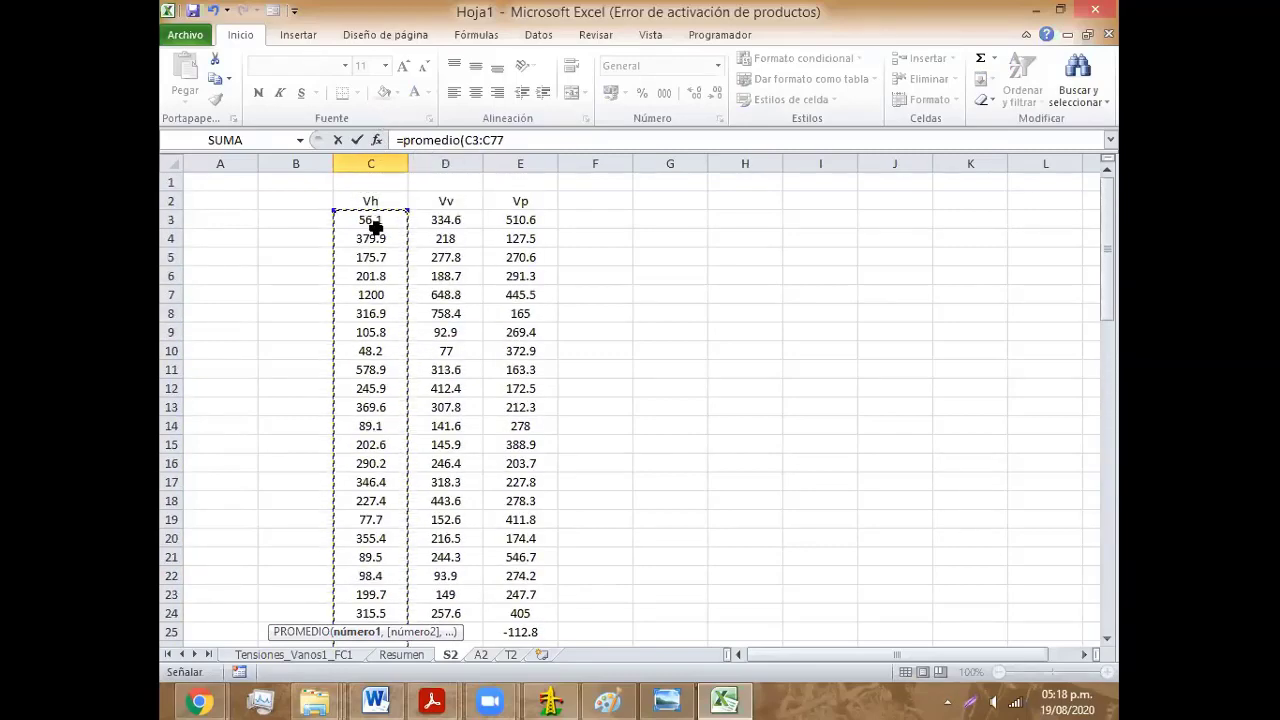
key(Return)
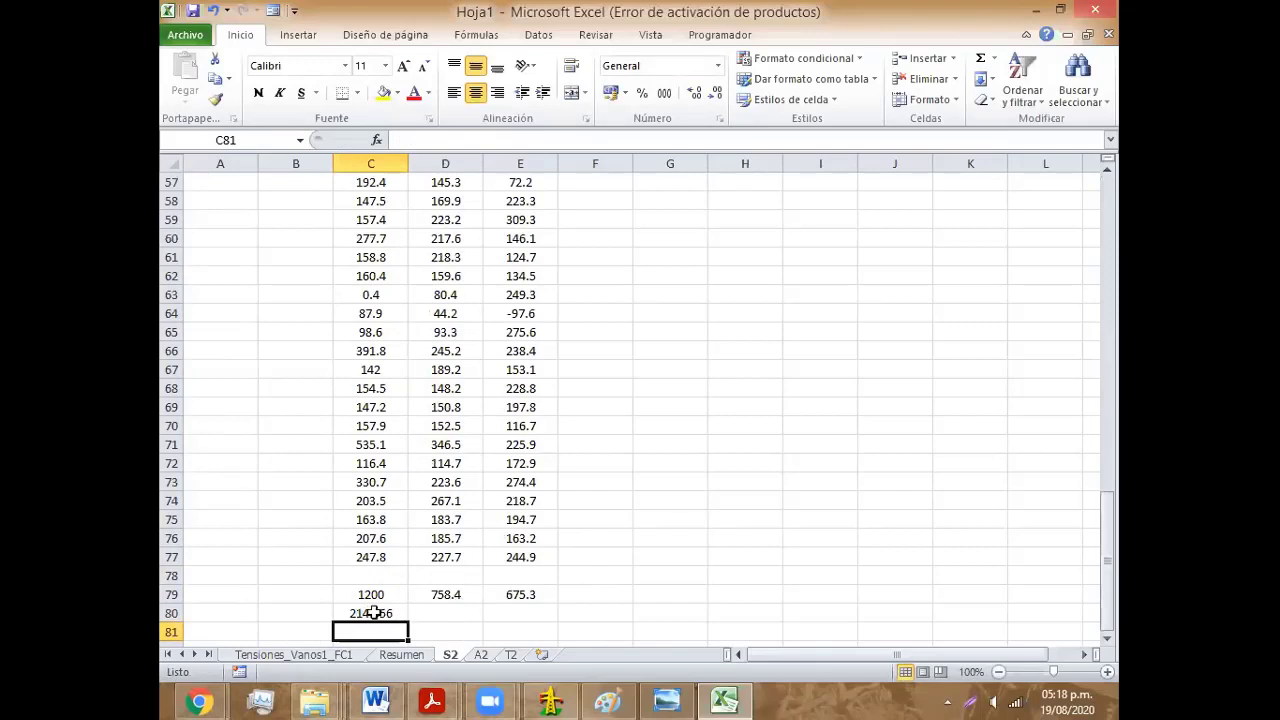
click(405, 617)
drag(408, 622, 540, 620)
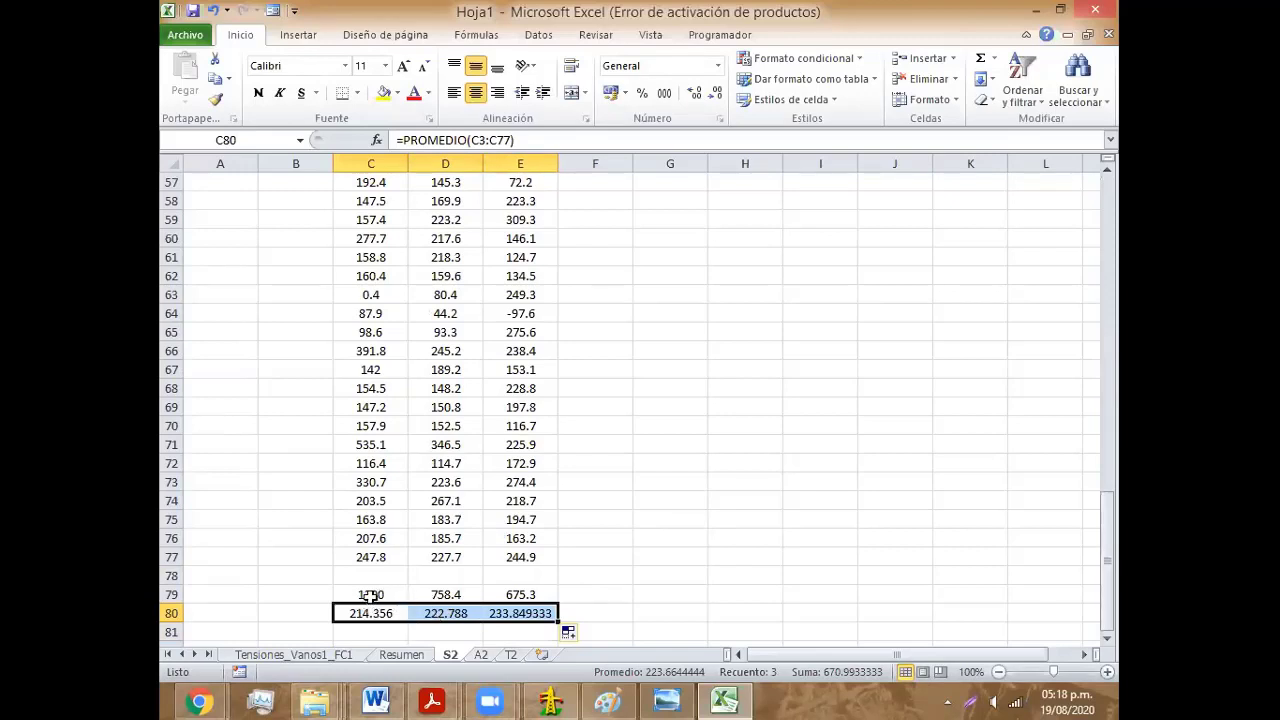
click(373, 597)
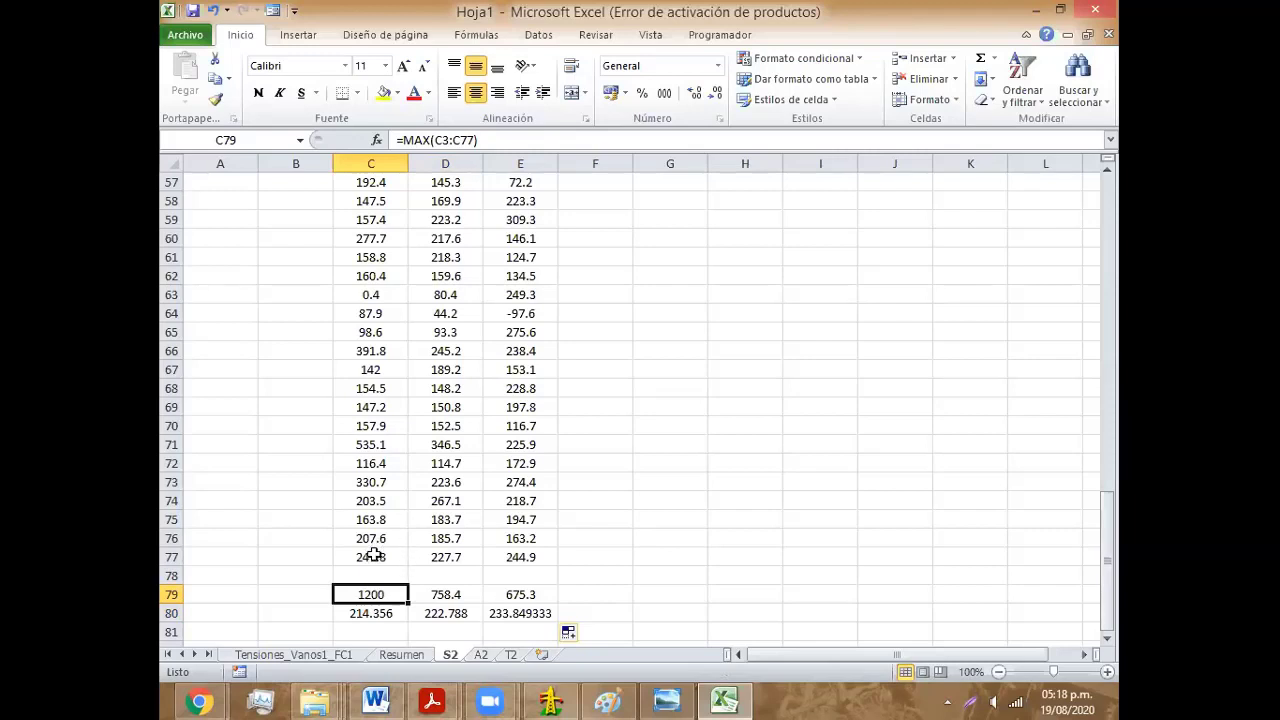
Step: Sort the S2 span rows ascending by column C, expanding to the neighbouring columns
mouse_move(370, 557)
mouse_down()
mouse_move(381, 150)
mouse_move(381, 181)
mouse_up()
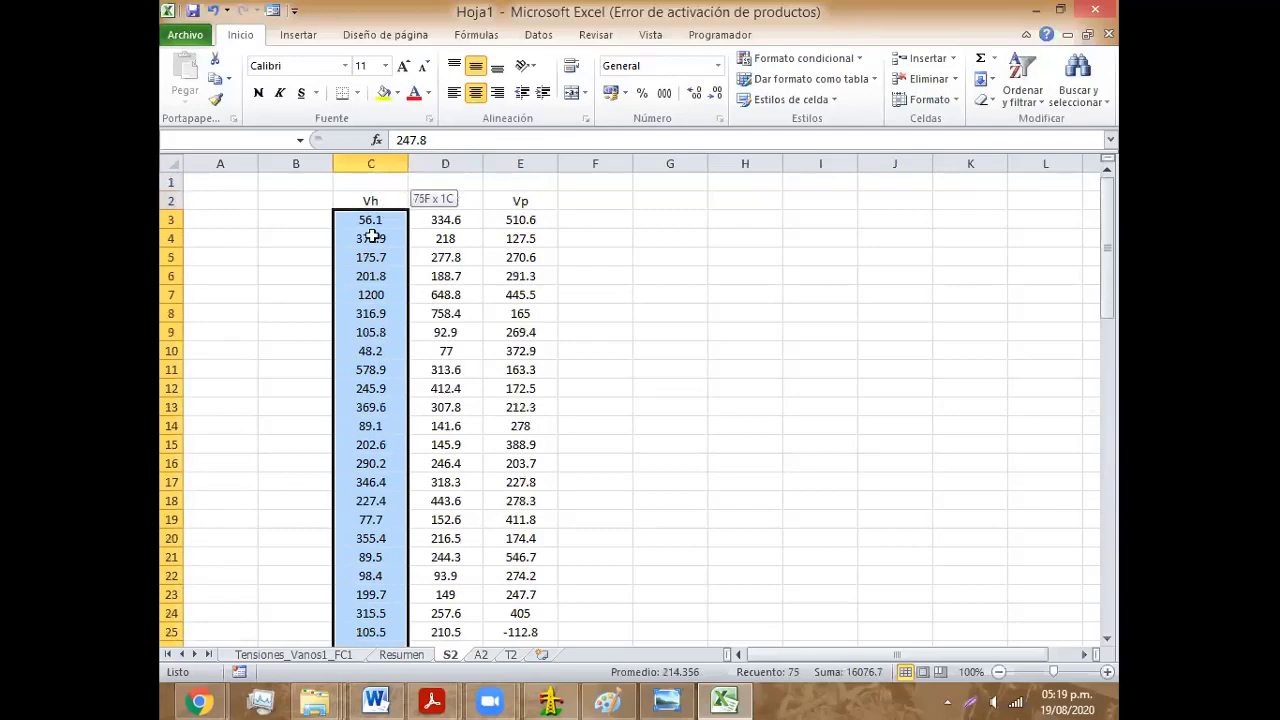
drag(381, 181, 384, 245)
right_click(384, 247)
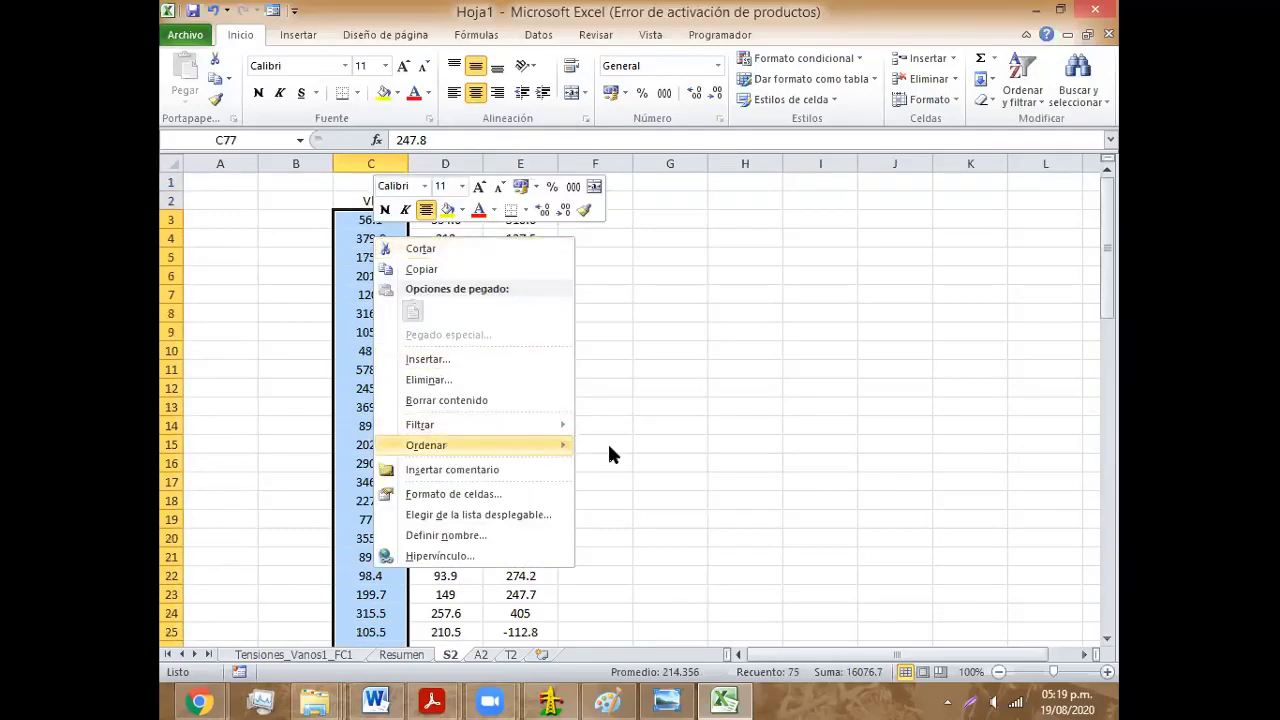
mouse_move(470, 445)
click(652, 449)
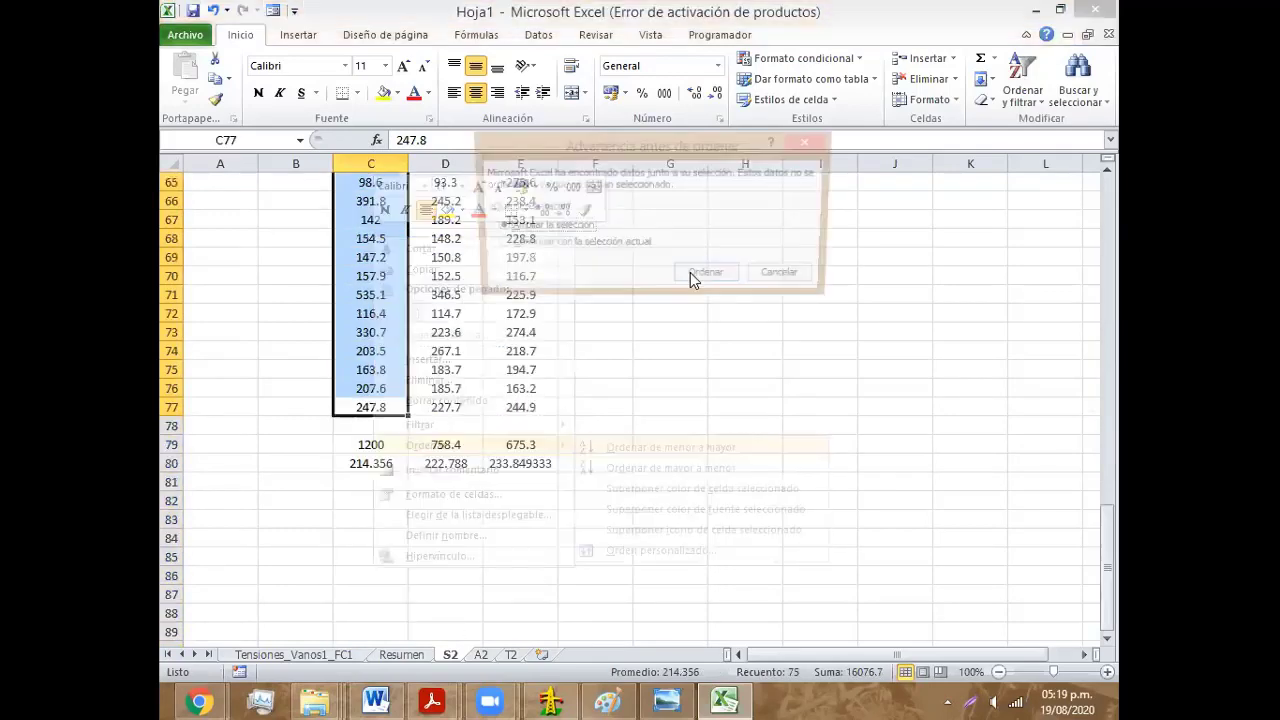
key(Return)
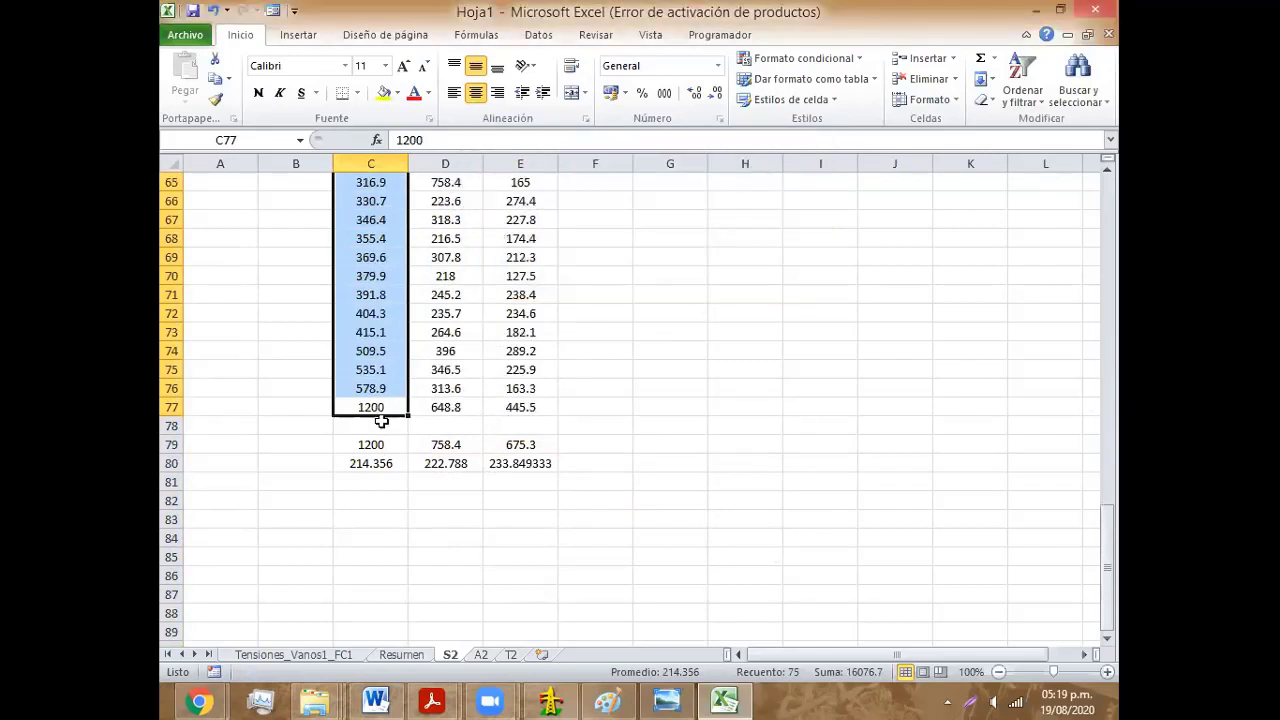
click(385, 425)
Step: Check the sorted rows to confirm the 1200 span sits in row 77, then return to DLT-CAD
drag(372, 407, 515, 407)
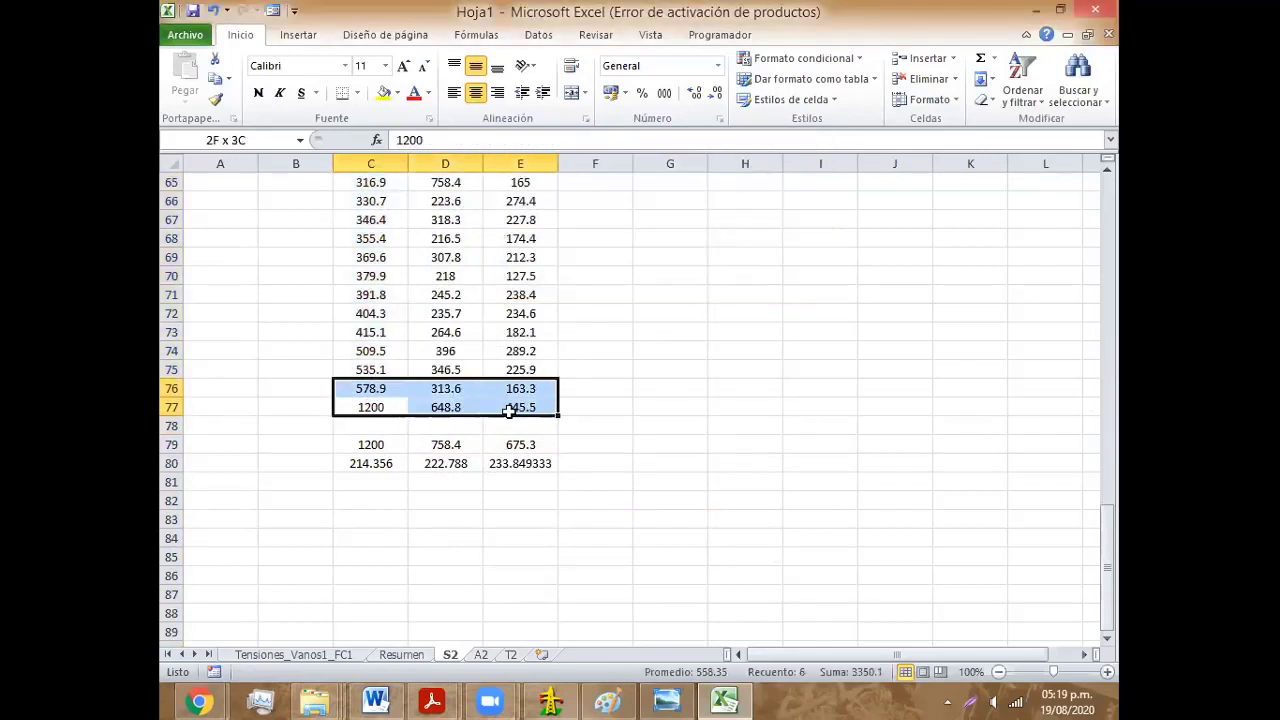
click(370, 389)
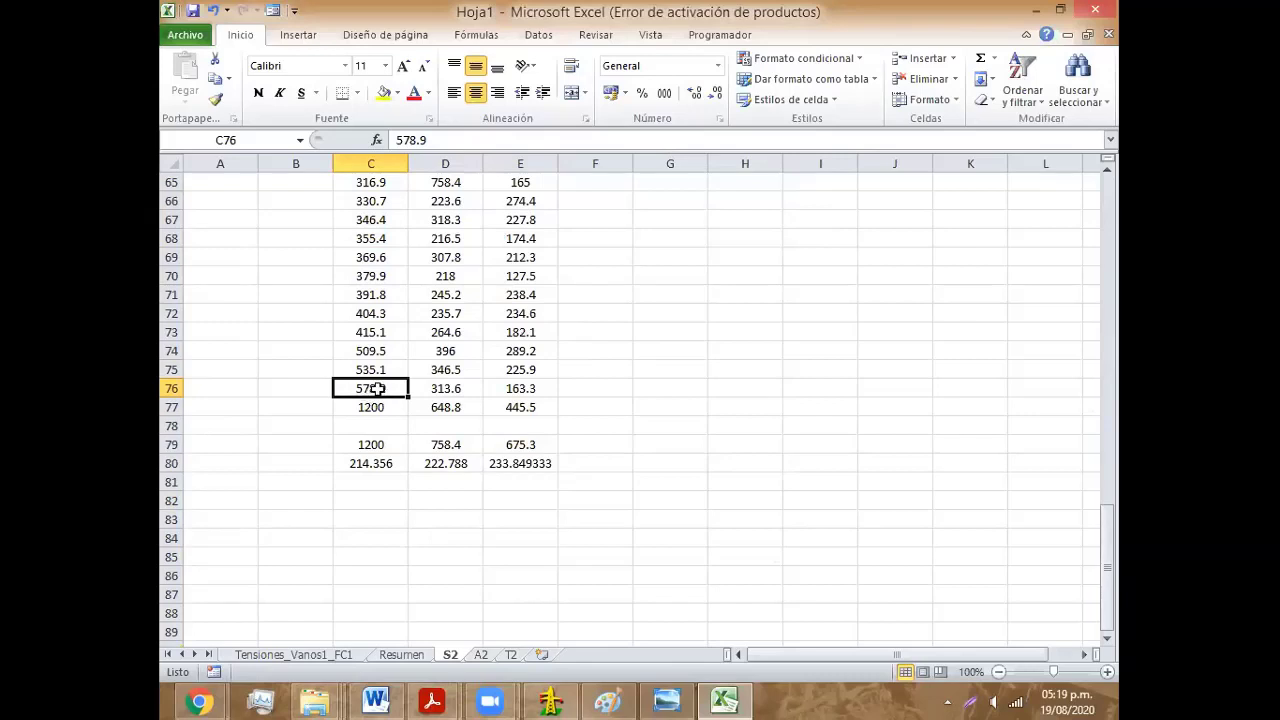
mouse_move(368, 391)
mouse_down()
mouse_move(390, 406)
mouse_move(474, 408)
mouse_up()
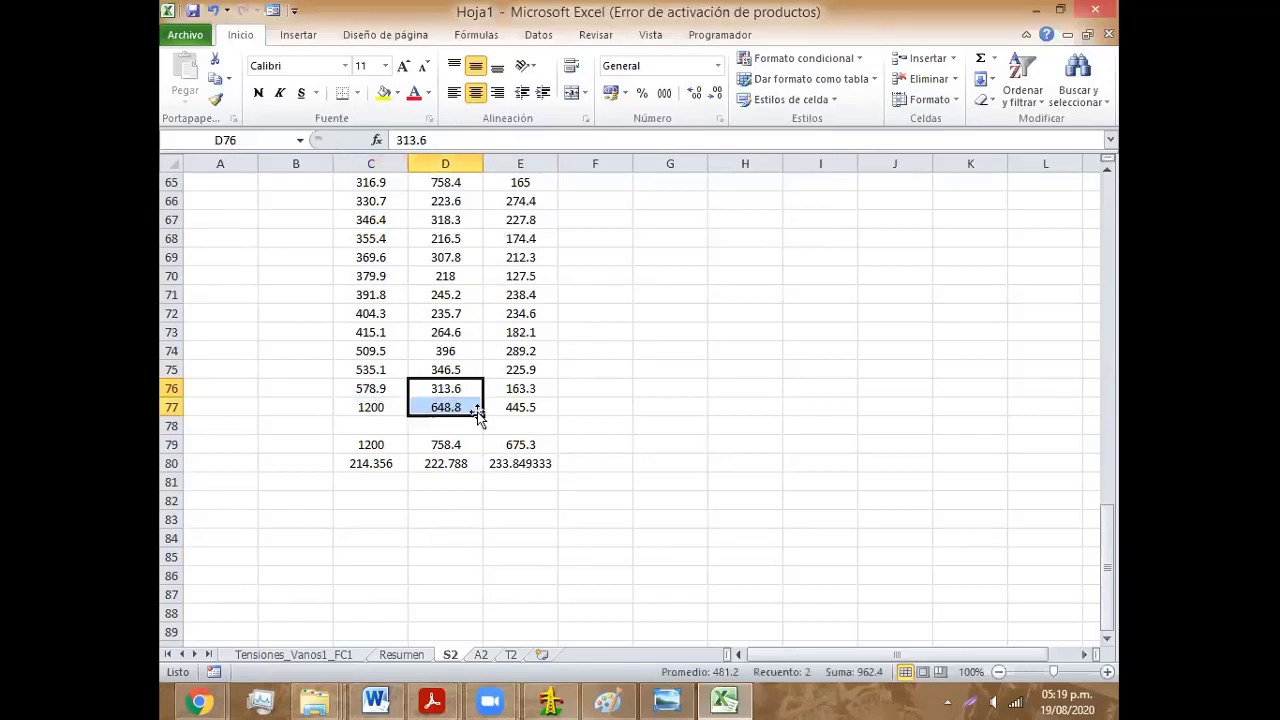
click(508, 391)
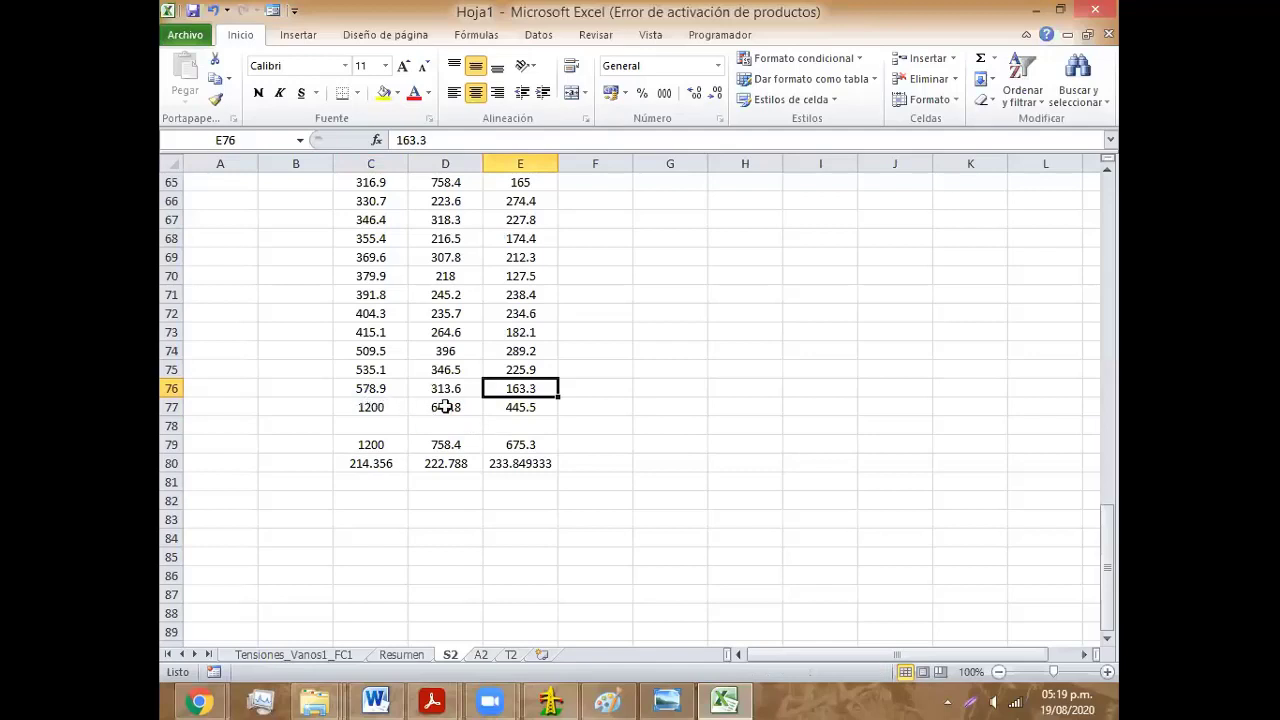
drag(363, 406, 470, 410)
click(370, 390)
drag(370, 390, 510, 236)
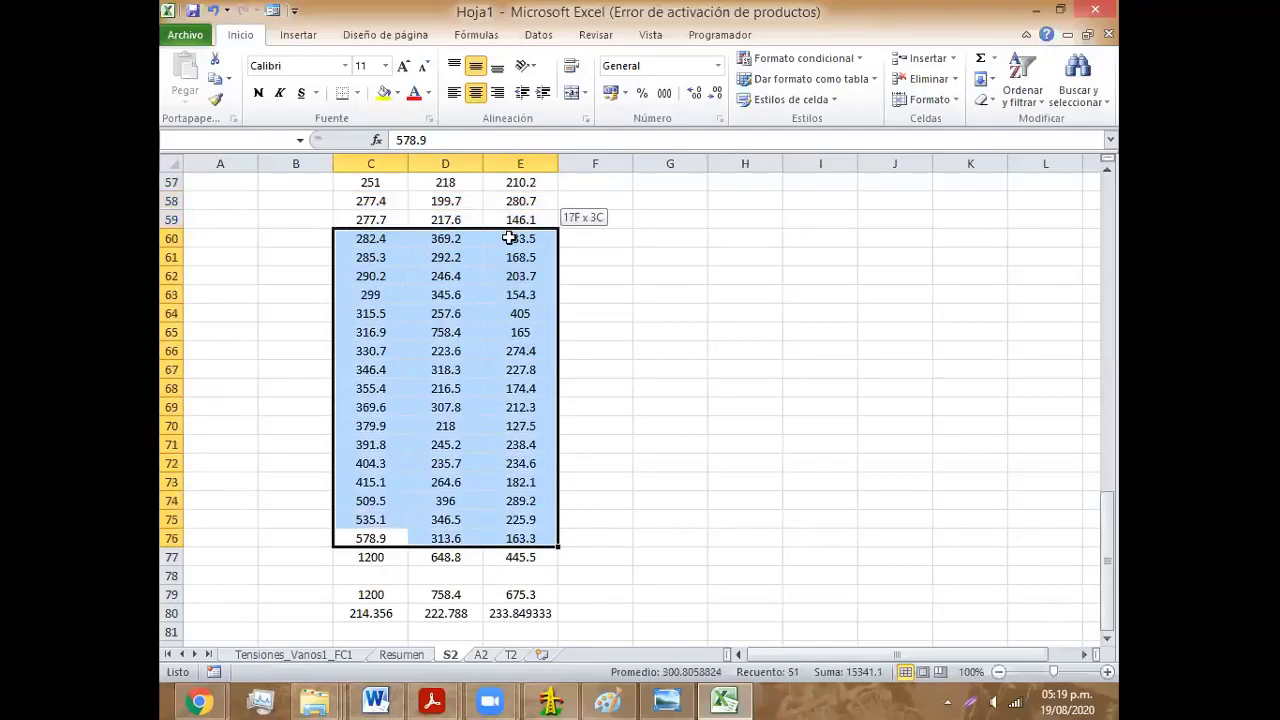
drag(510, 236, 520, 315)
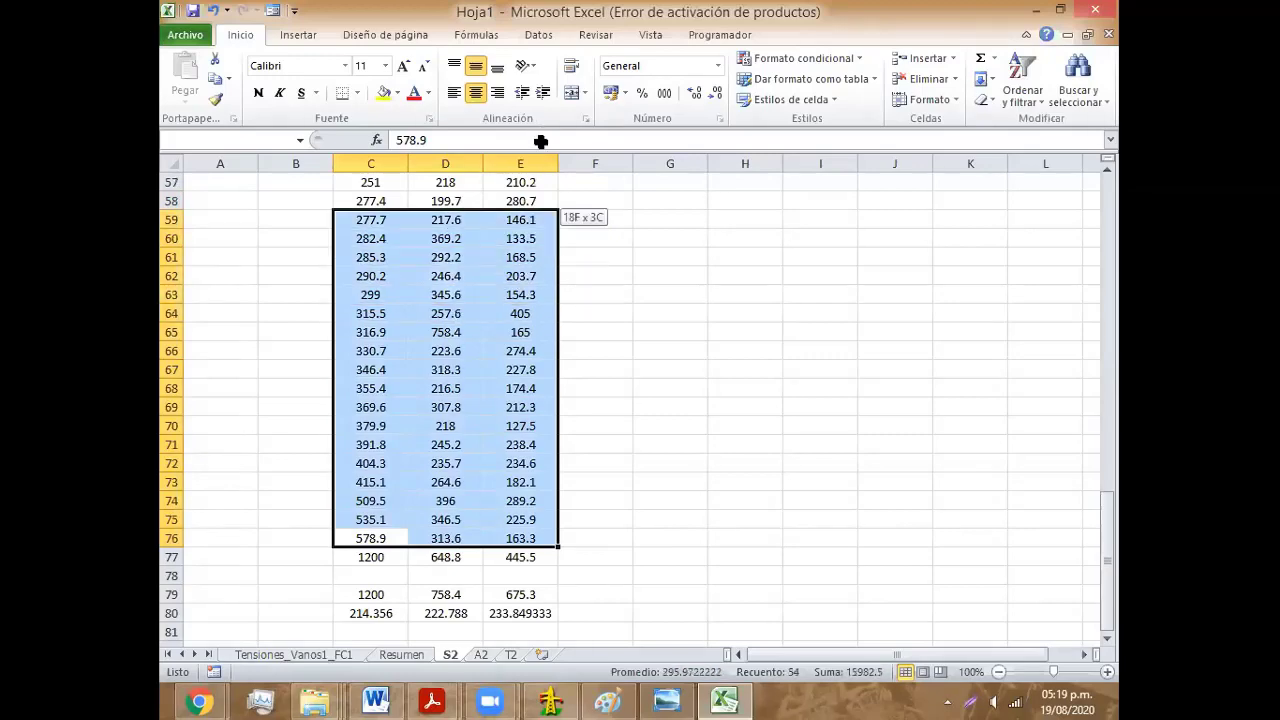
drag(540, 135, 540, 140)
drag(520, 292, 520, 292)
scroll(329, 463, down, 6)
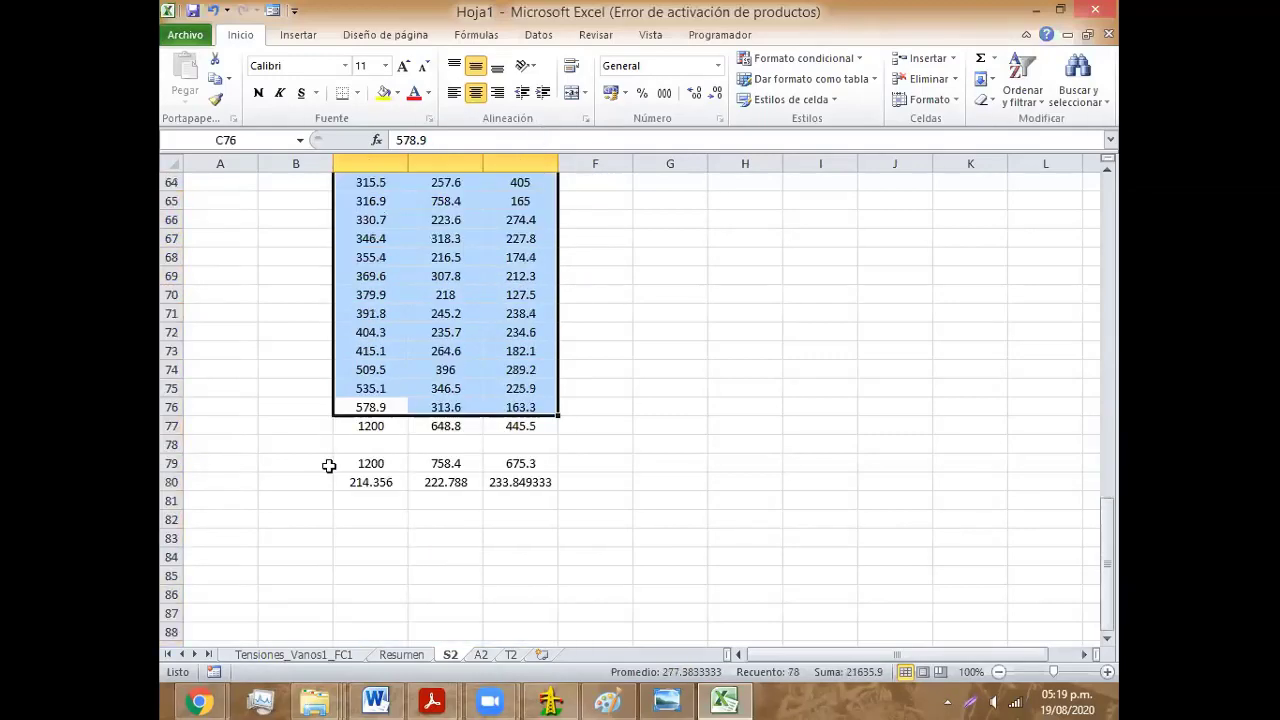
scroll(371, 328, down, 2)
click(373, 314)
drag(373, 314, 512, 324)
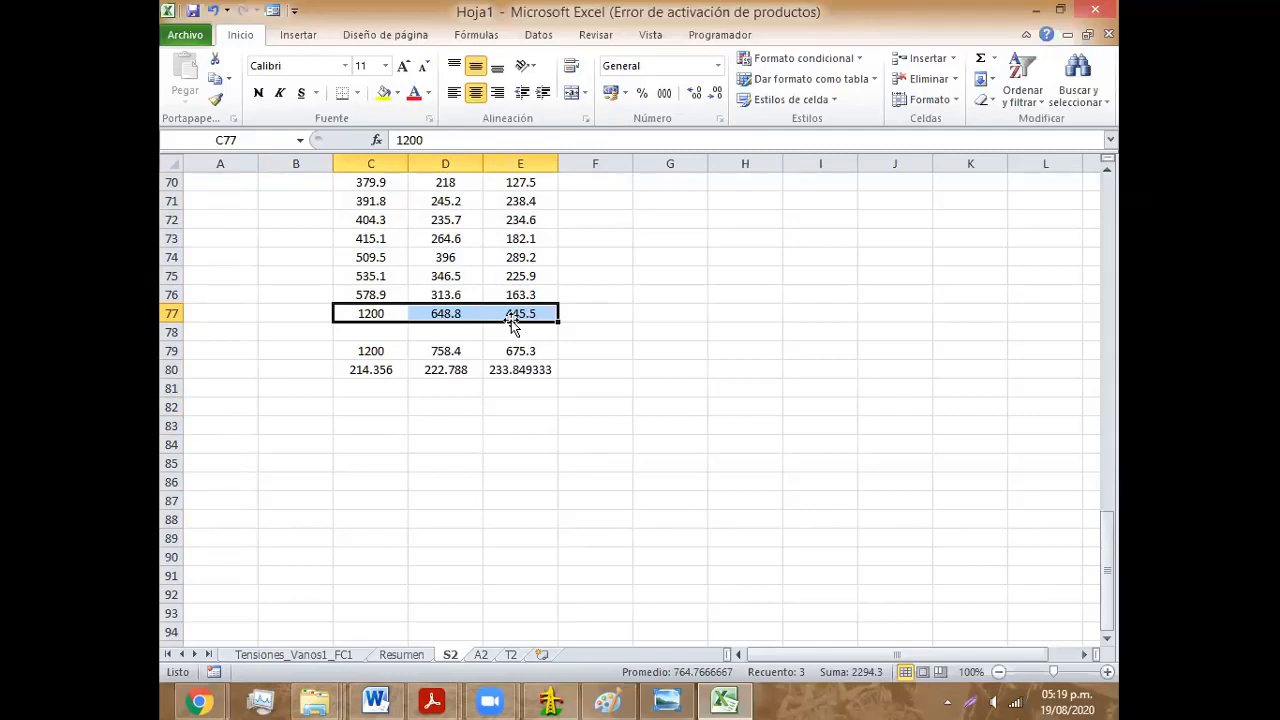
click(563, 697)
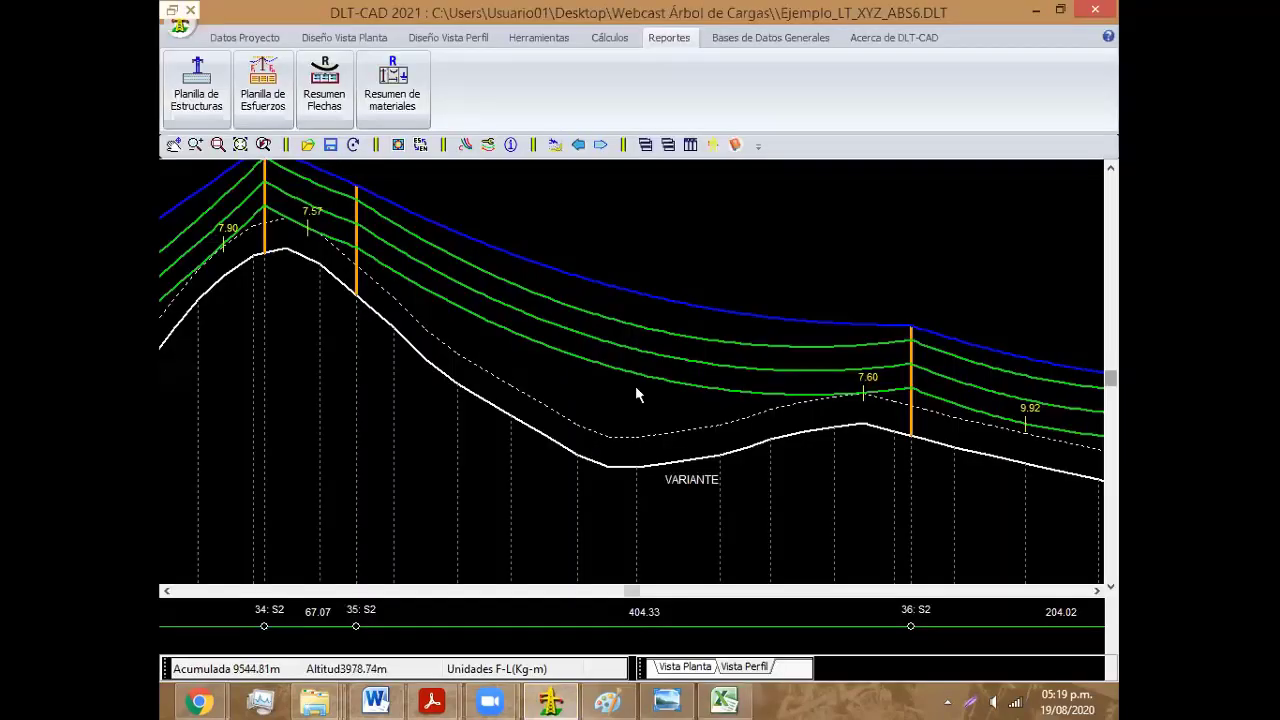
Step: Pan the profile back to stations 2–9 around the 1200 span, then return to Excel
mouse_move(635, 393)
middle_down()
mouse_move(920, 232)
mouse_move(457, 438)
middle_up()
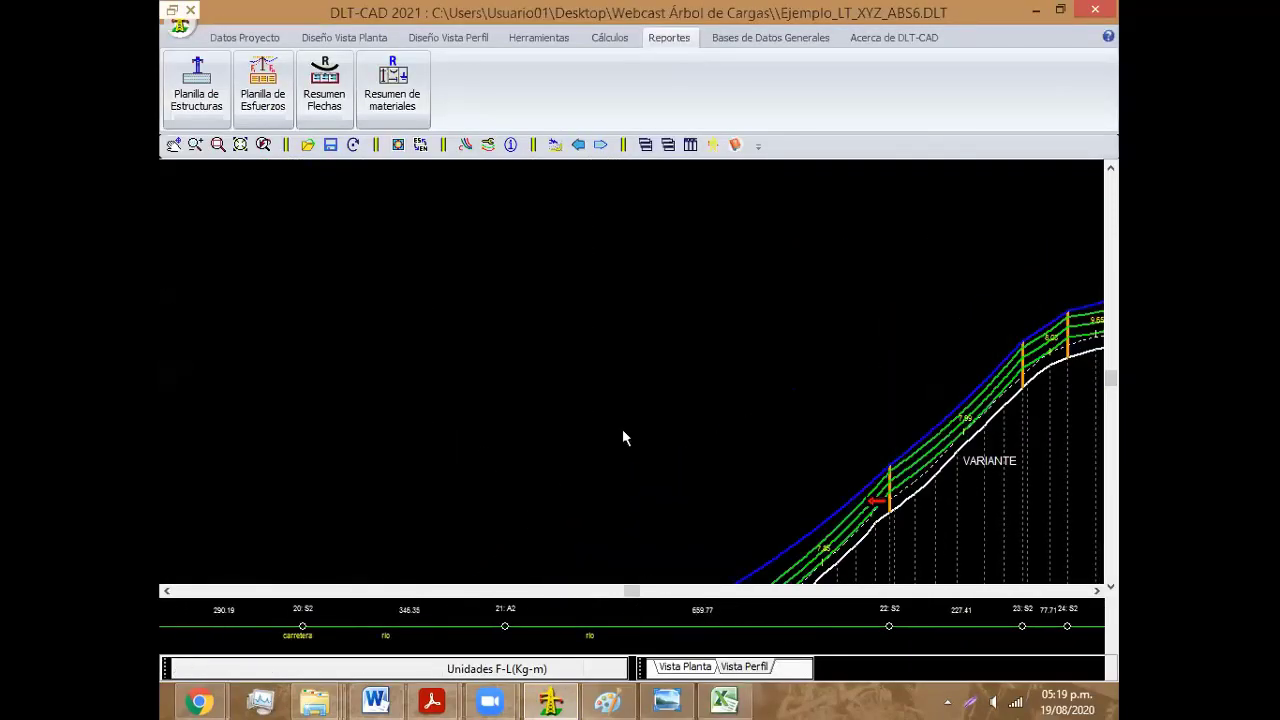
scroll(470, 389, down, 5)
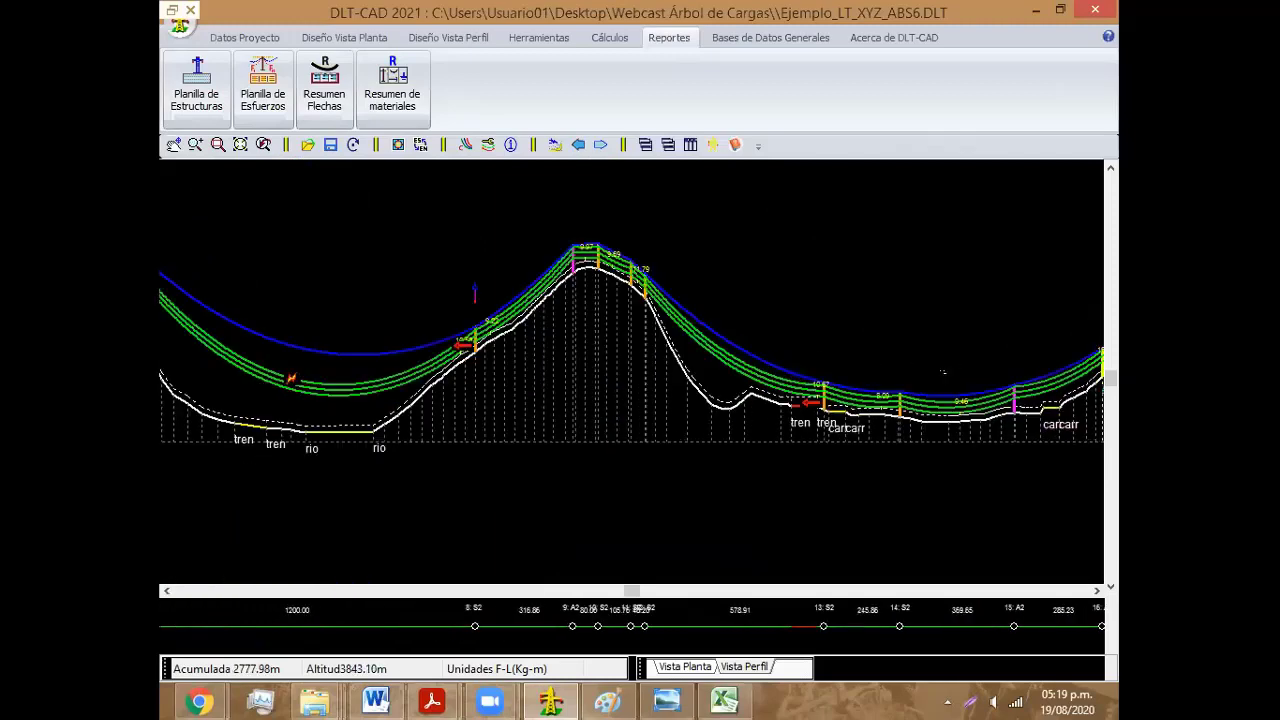
scroll(991, 506, up, 3)
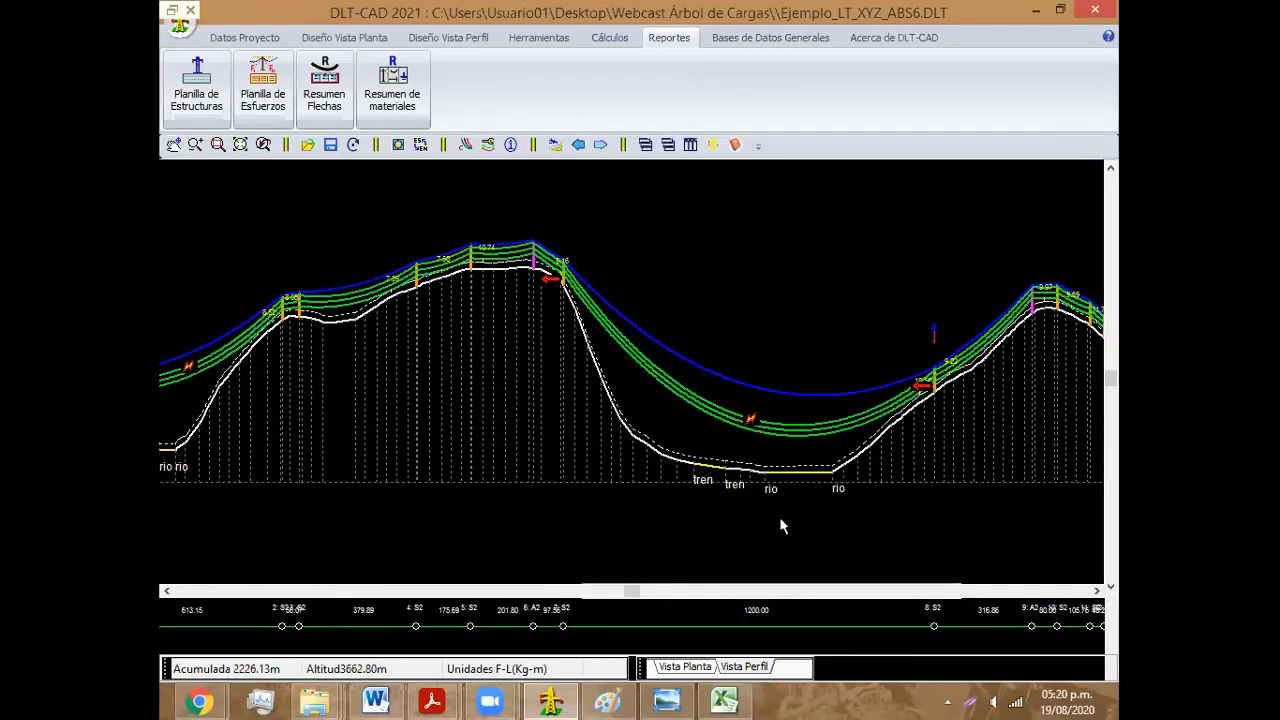
key(alt+Tab)
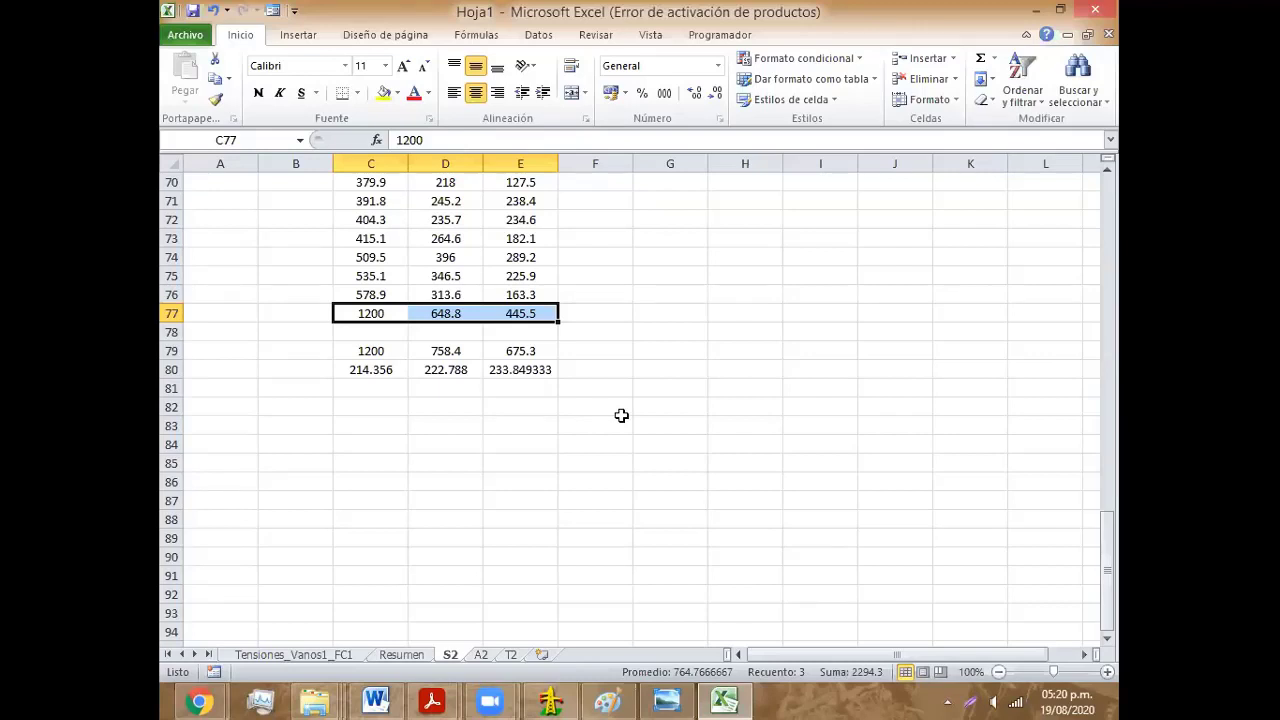
Step: Review the =MAX results in C79:E79 (1200, 758.4, 675.3), then switch to DLT-CAD
drag(390, 351, 520, 351)
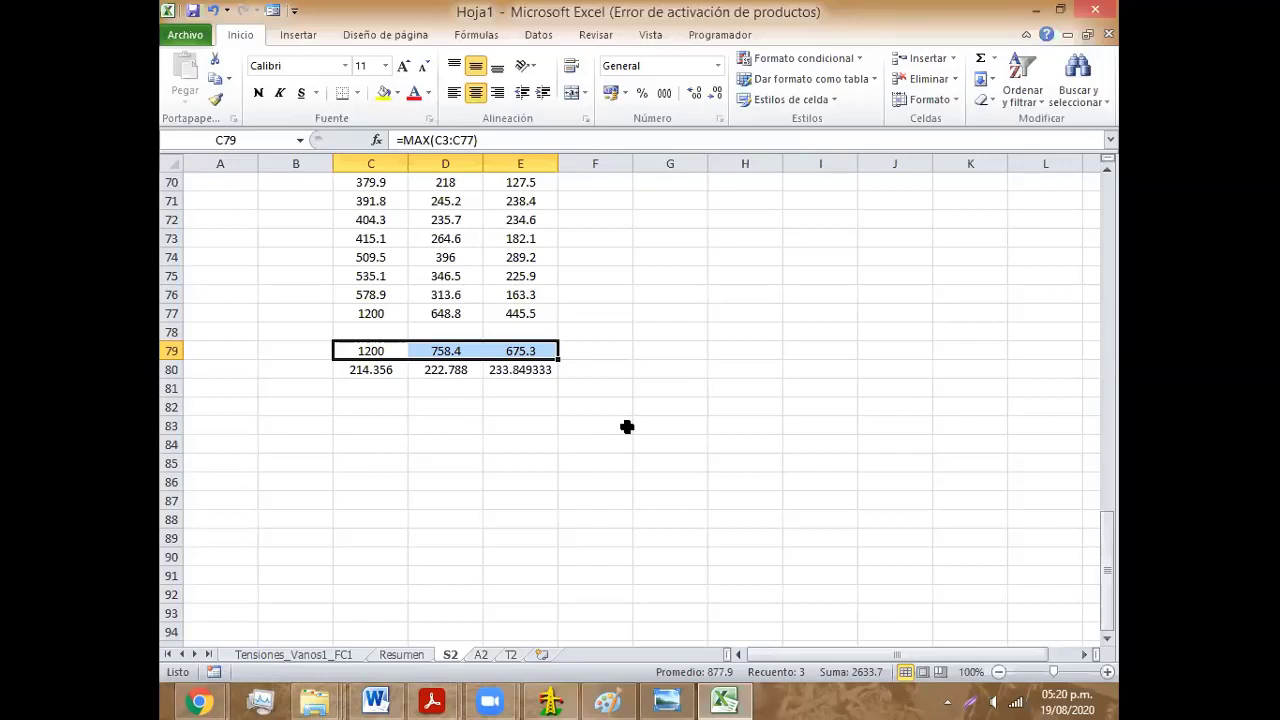
click(387, 349)
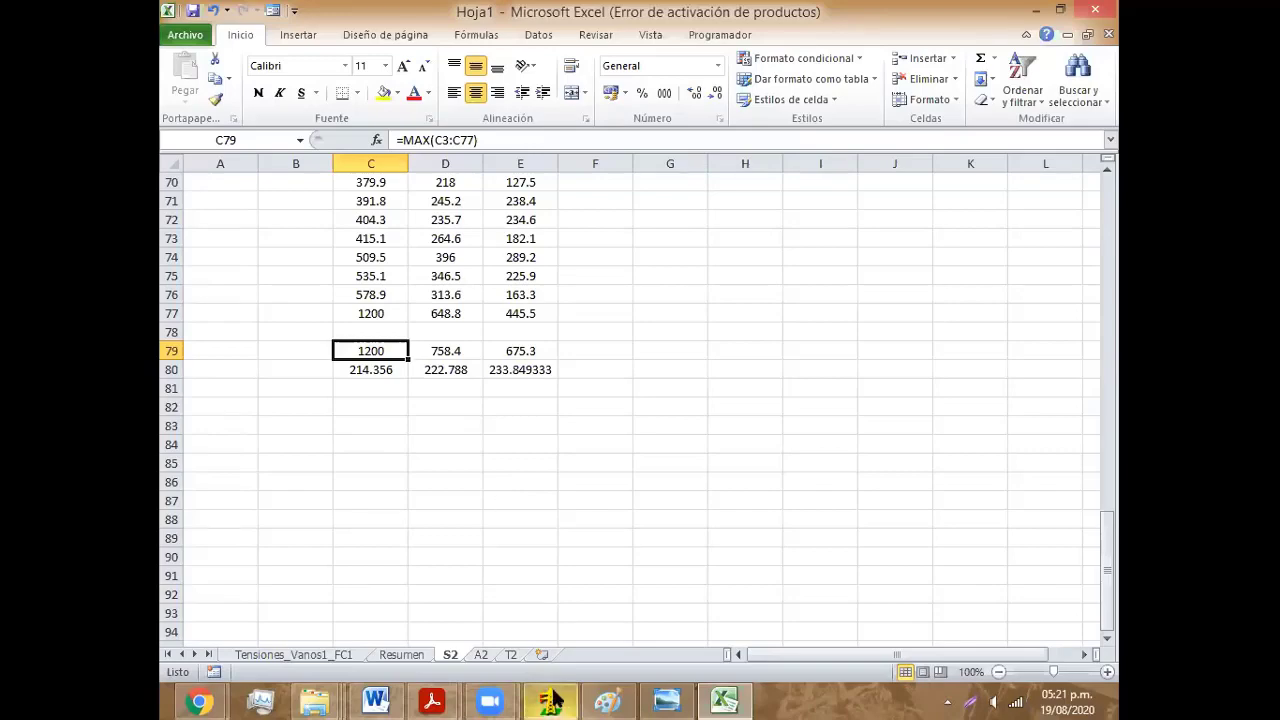
click(578, 700)
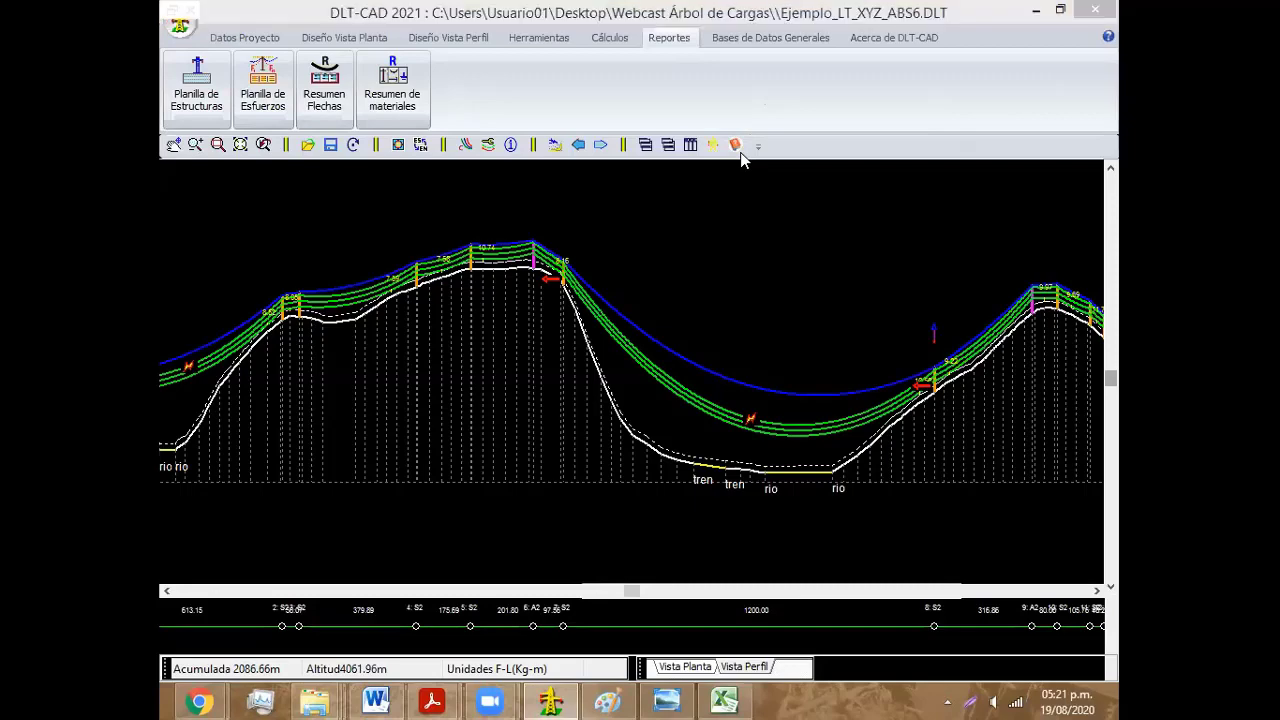
Step: Pan the line profile toward later stations and back to the start, then bring Excel forward
mouse_move(716, 448)
middle_down()
mouse_move(781, 483)
mouse_move(629, 366)
middle_up()
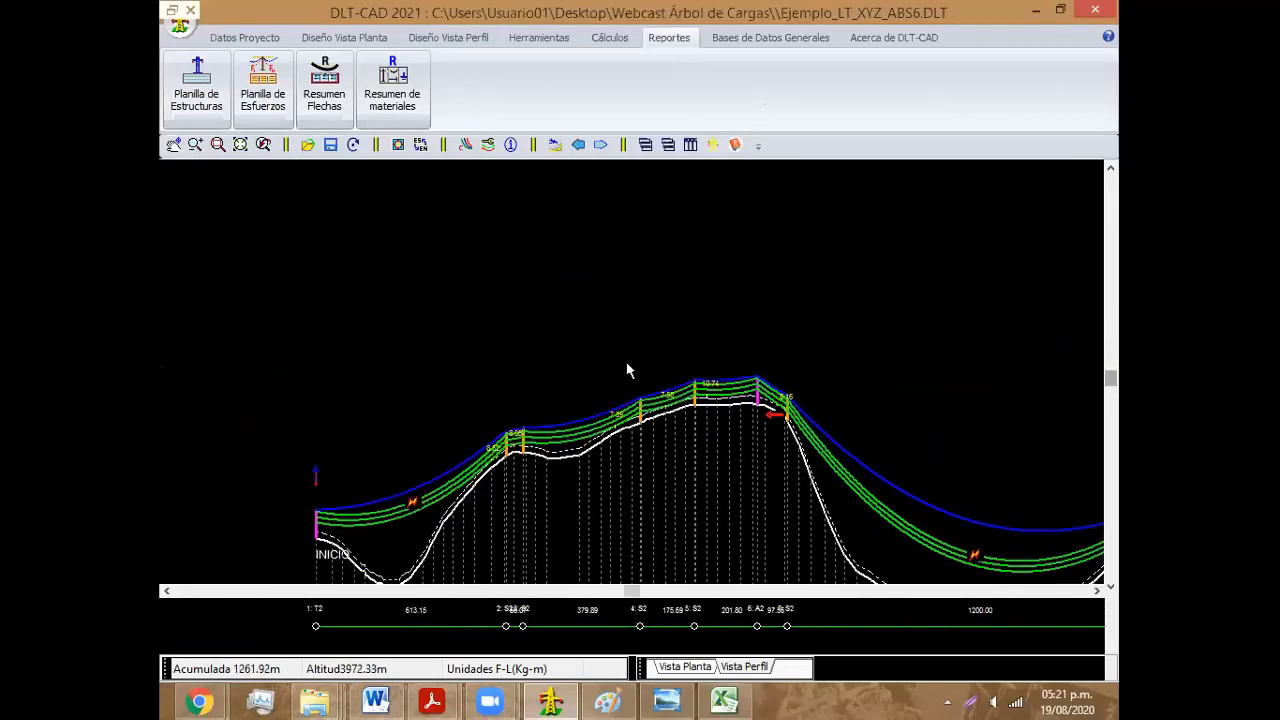
middle_drag(800, 366, 448, 363)
middle_drag(749, 366, 577, 359)
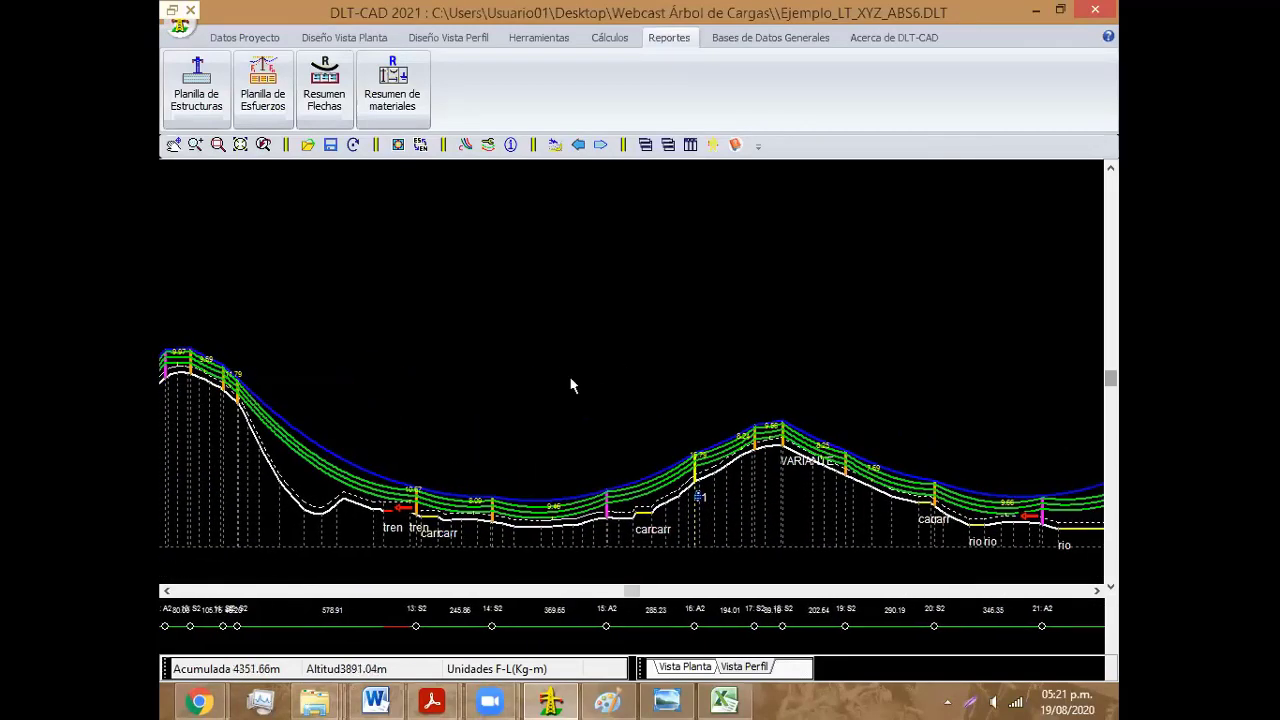
middle_drag(396, 382, 589, 380)
middle_drag(182, 360, 333, 358)
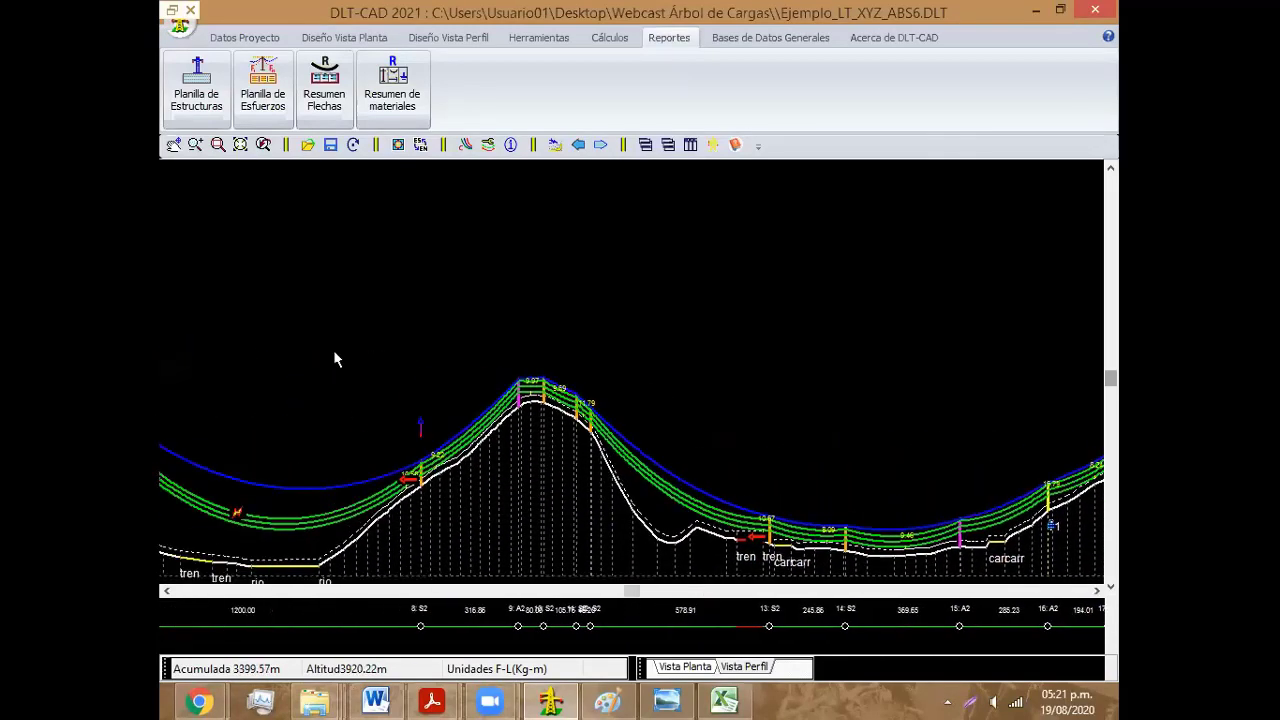
middle_drag(448, 390, 618, 398)
middle_drag(307, 400, 592, 402)
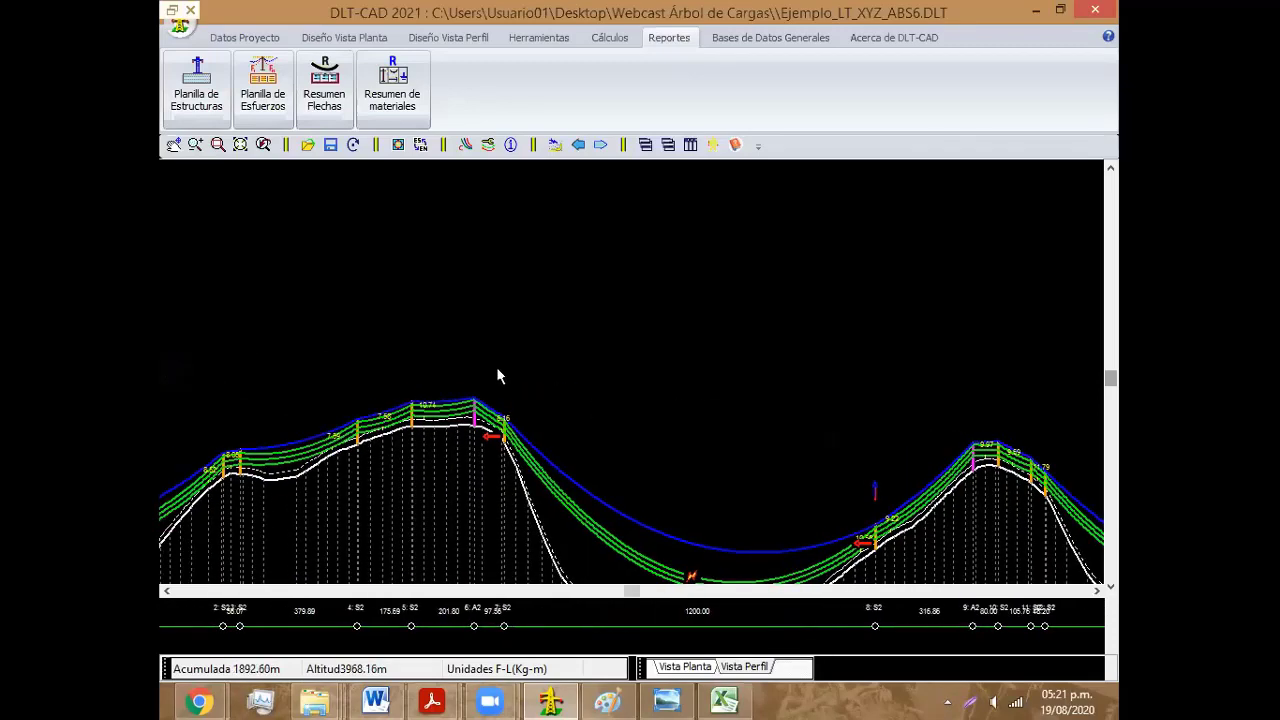
middle_drag(498, 375, 686, 340)
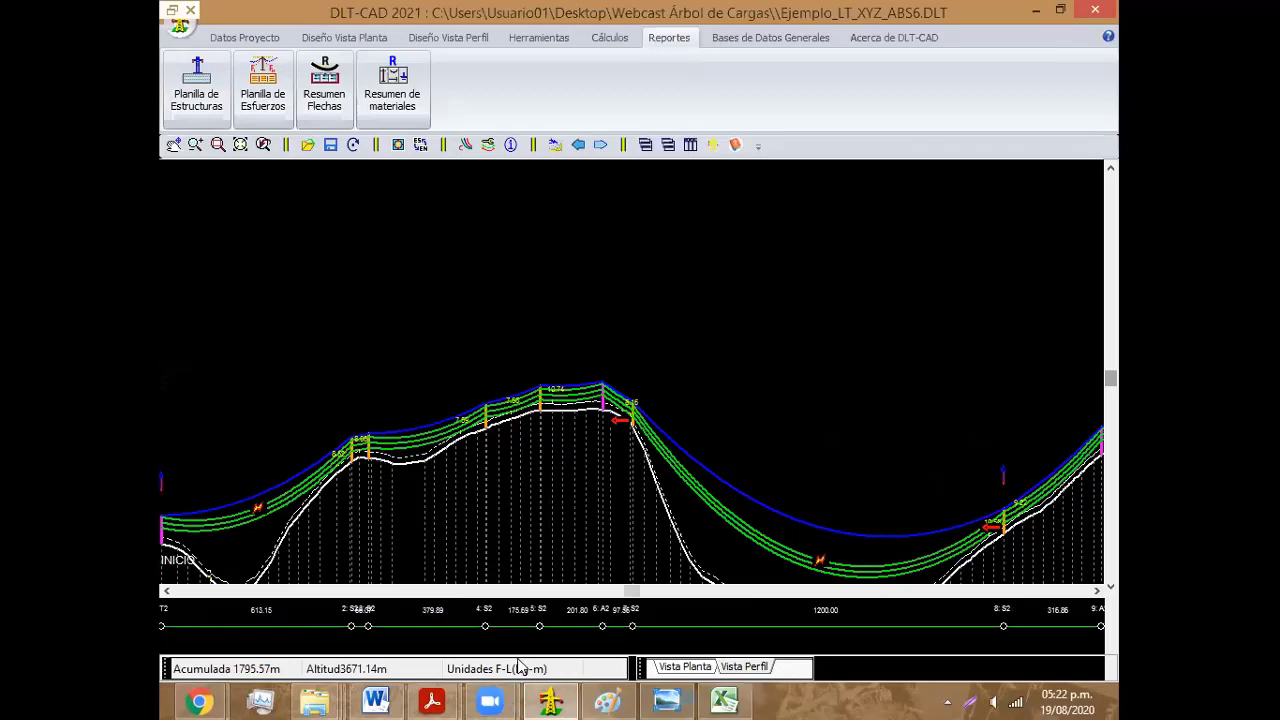
mouse_move(489, 701)
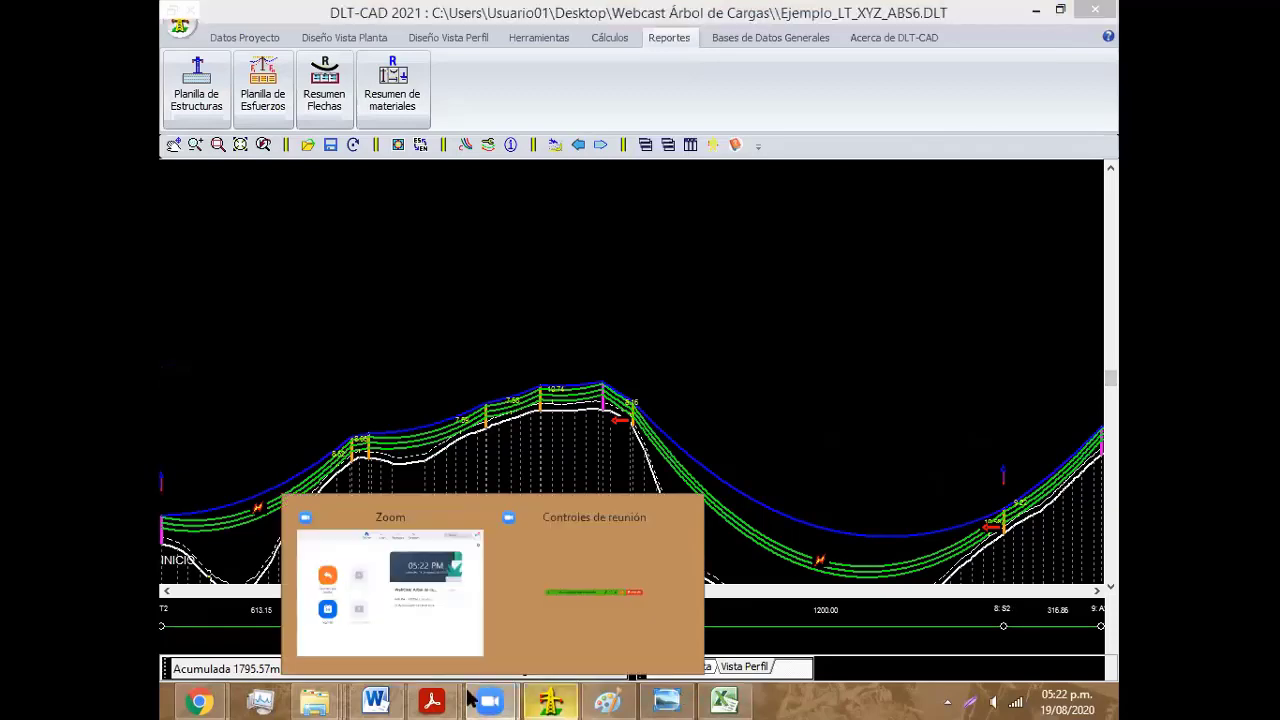
click(724, 700)
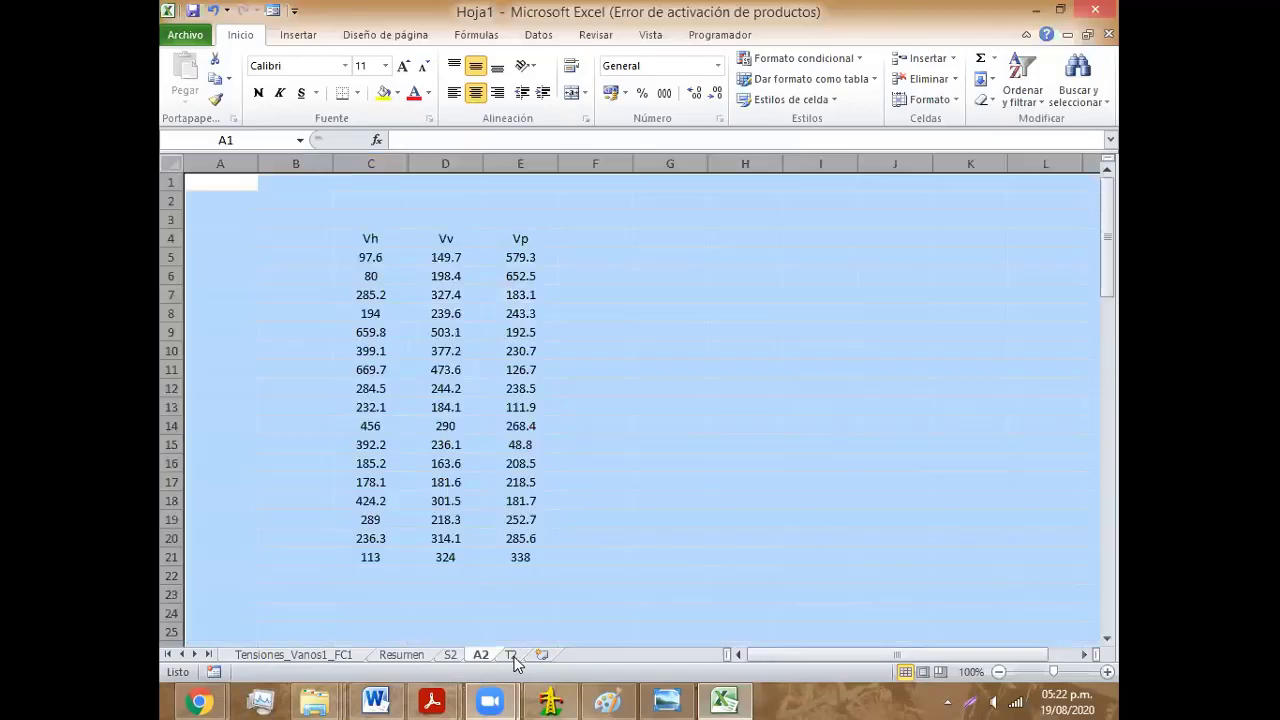
Step: Glance at the A2 sheet's span table, return to S2, and put DLT-CAD in front
click(481, 655)
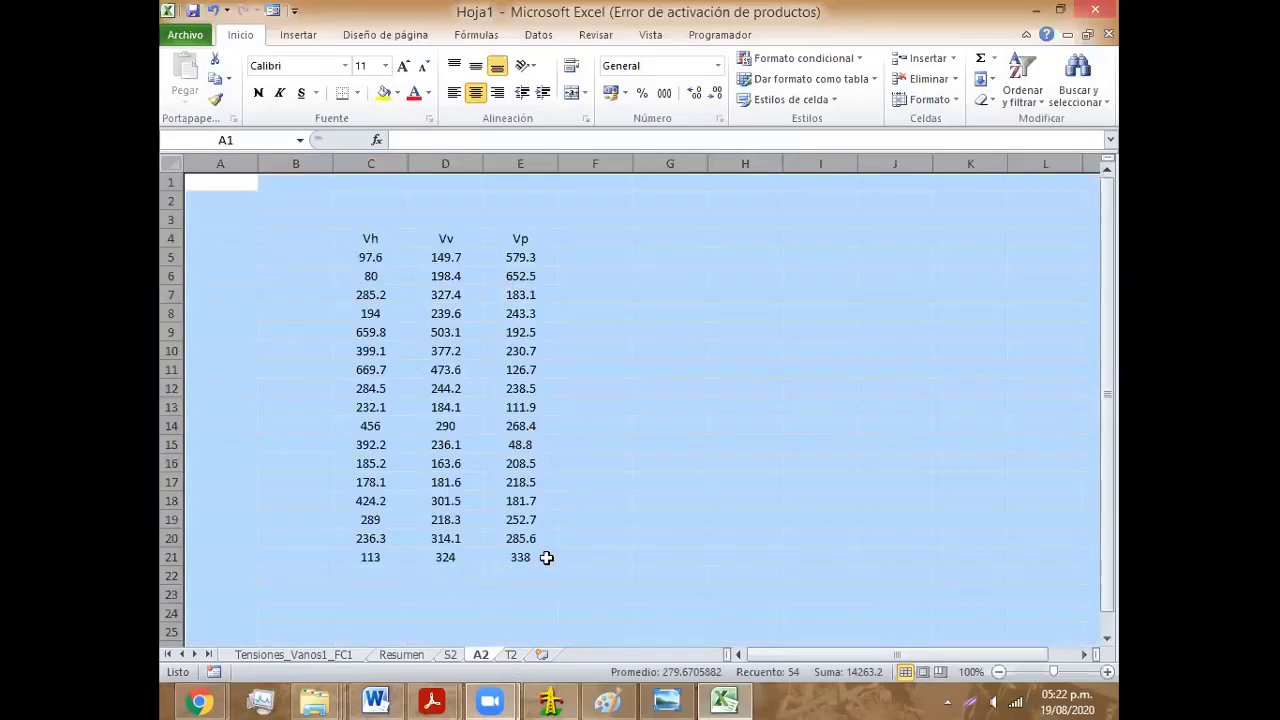
click(452, 655)
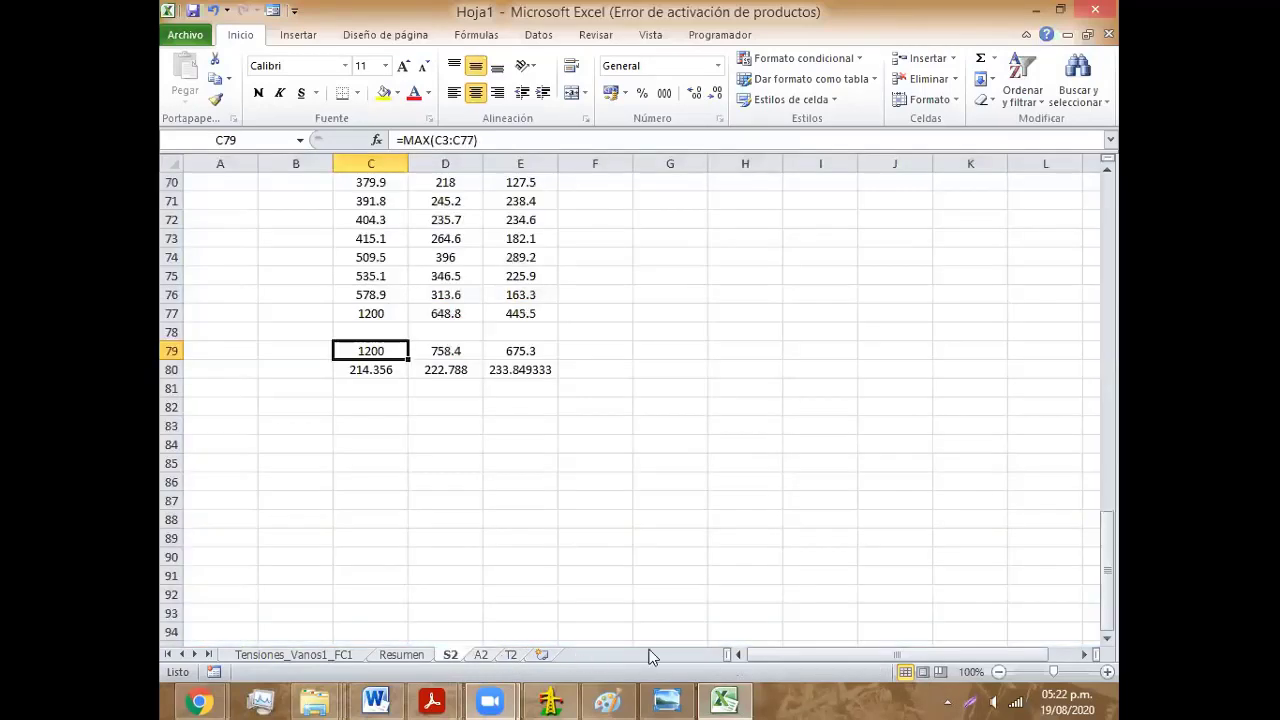
click(724, 700)
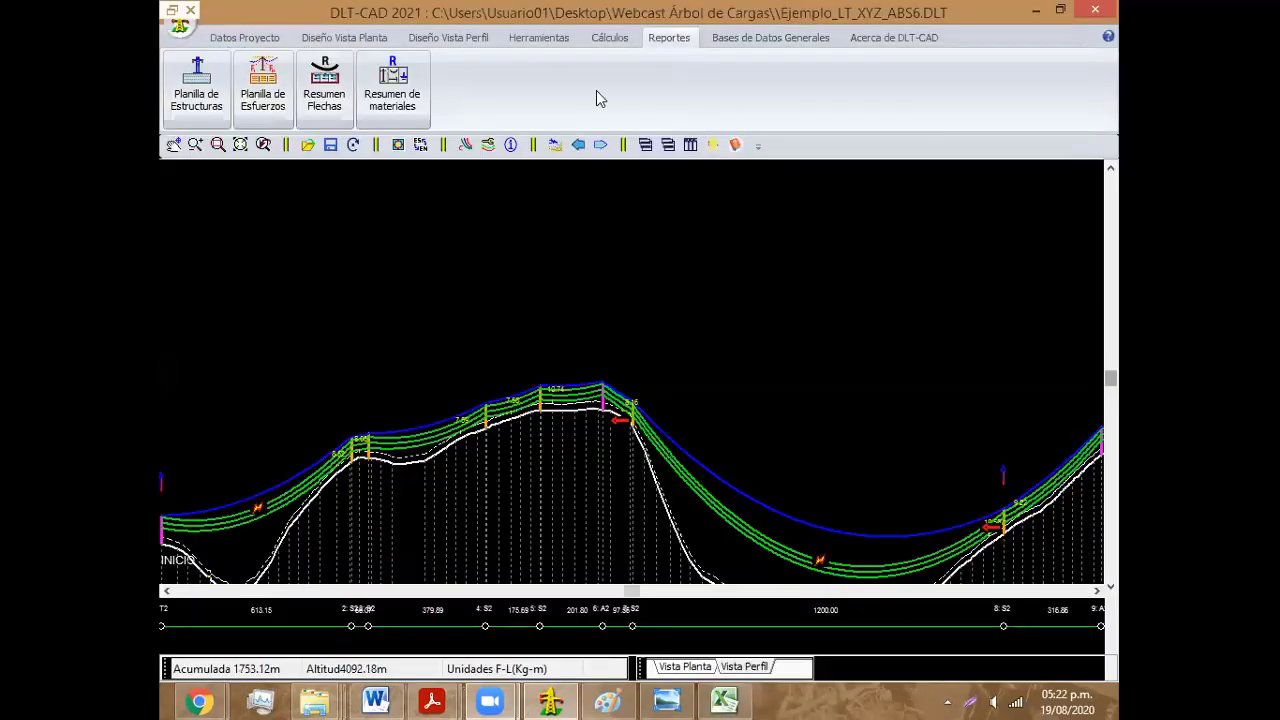
Step: Open the Árbol de Cargas load tree calculation window and reposition it
click(608, 40)
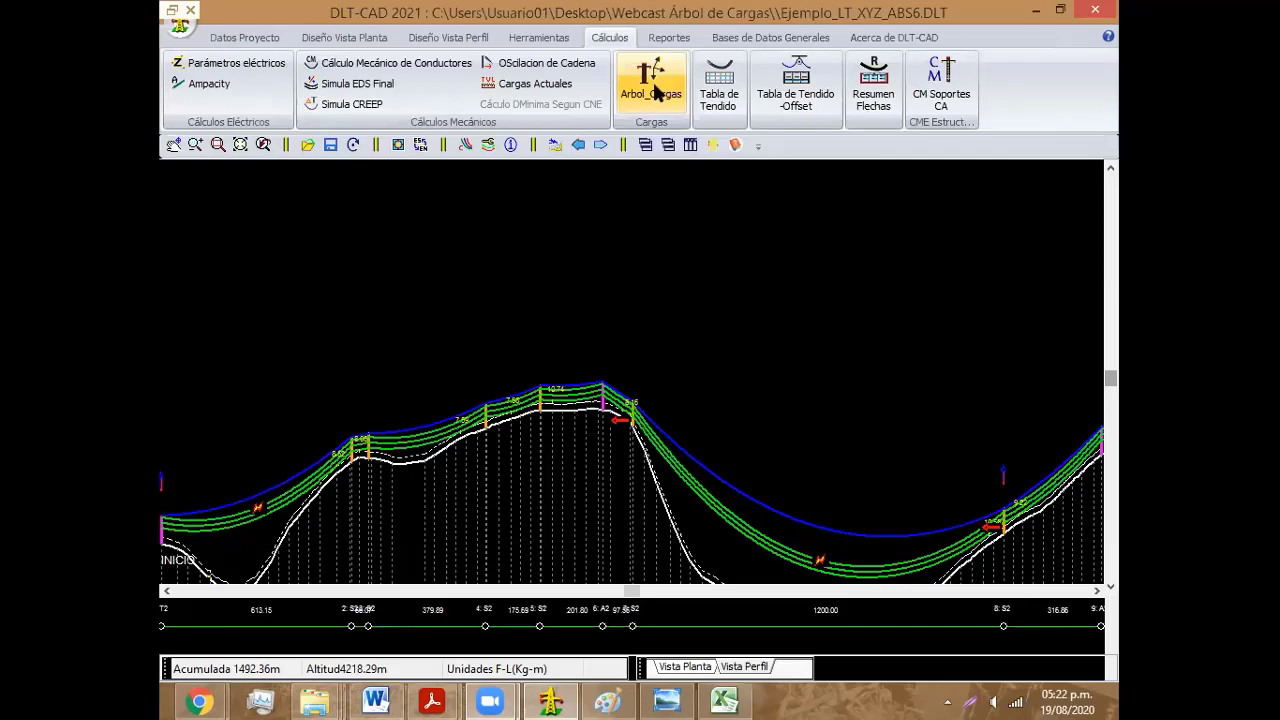
click(655, 92)
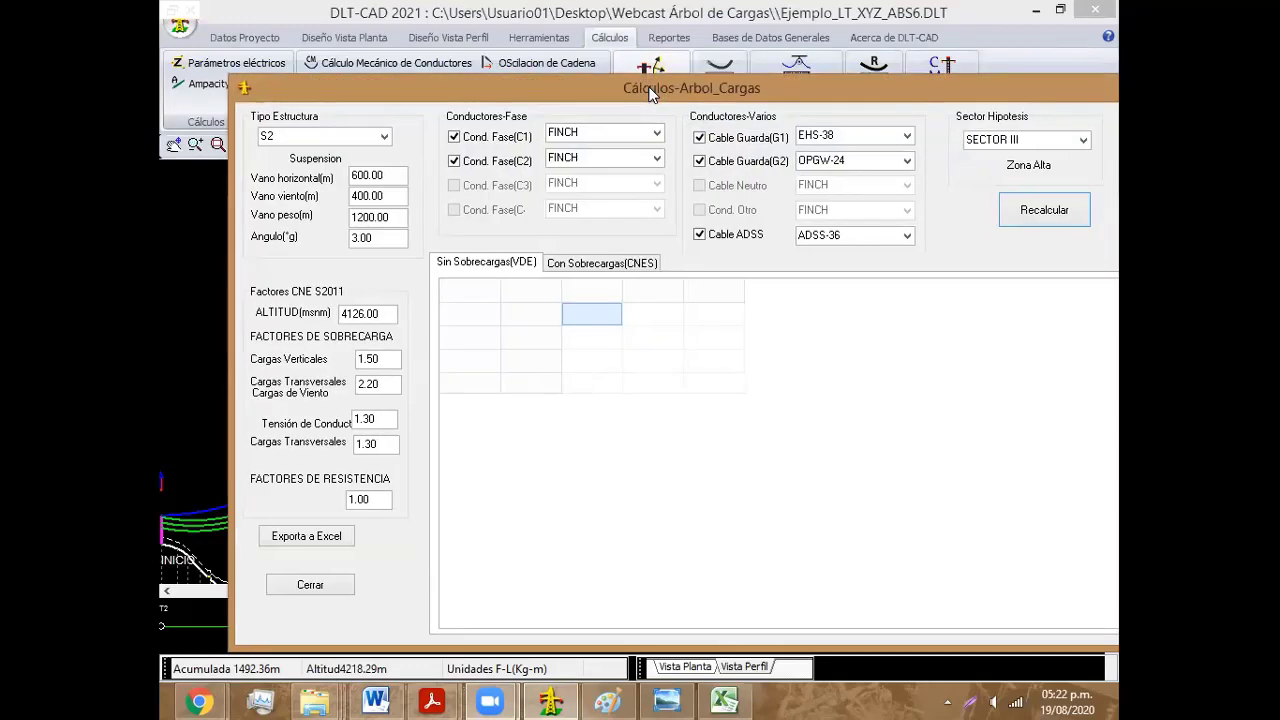
drag(650, 92, 613, 86)
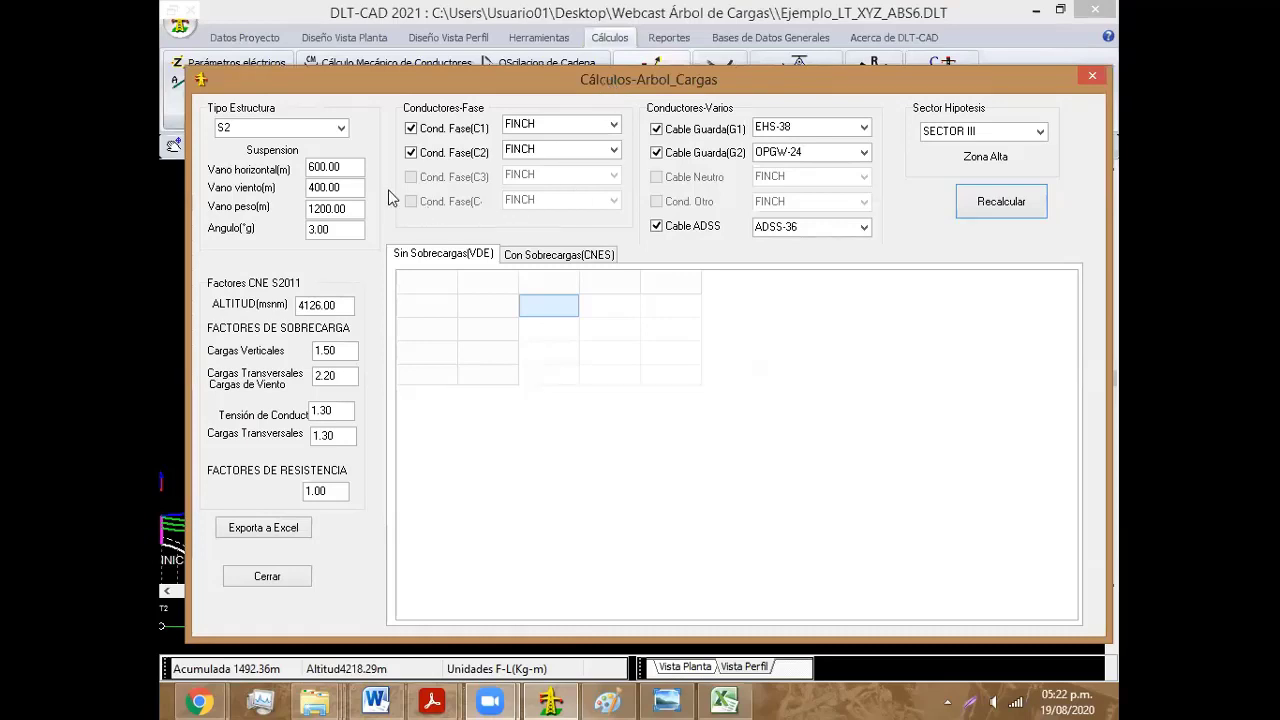
Step: Enter spans 1200 horizontal, 760 wind and 680 weight, then recalculate the loads
drag(354, 168, 268, 173)
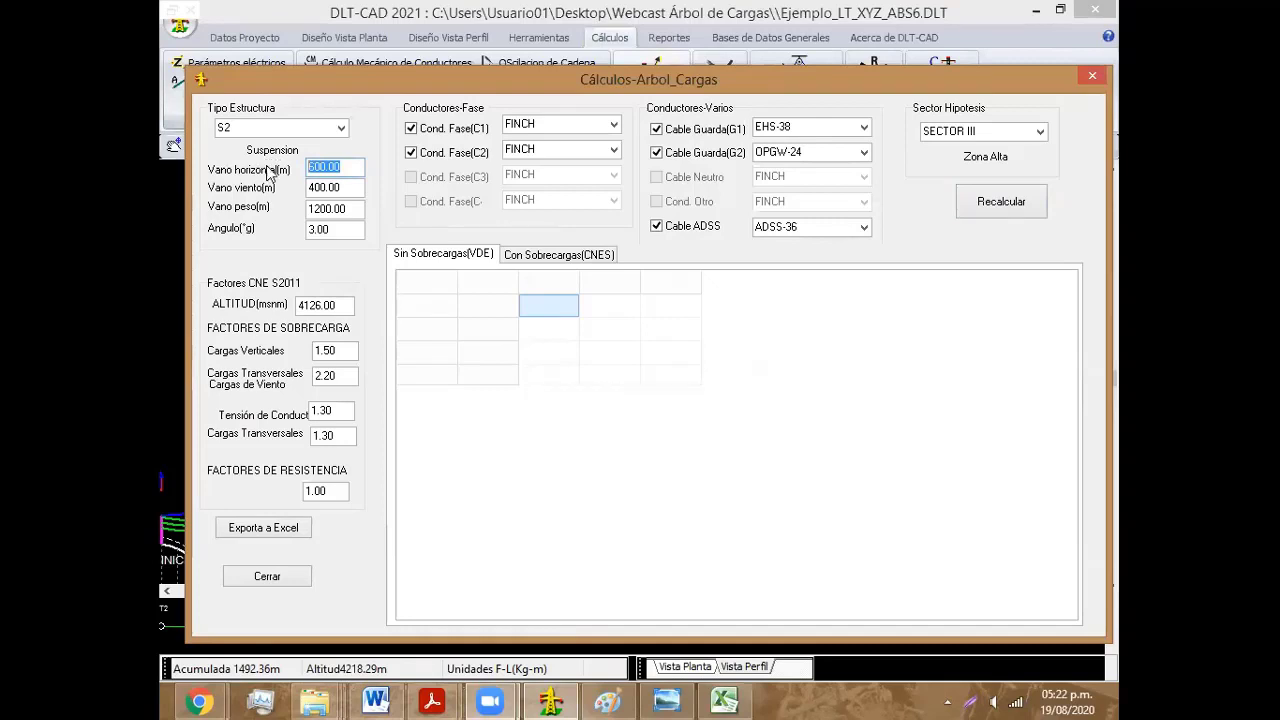
text(1200)
drag(350, 188, 278, 197)
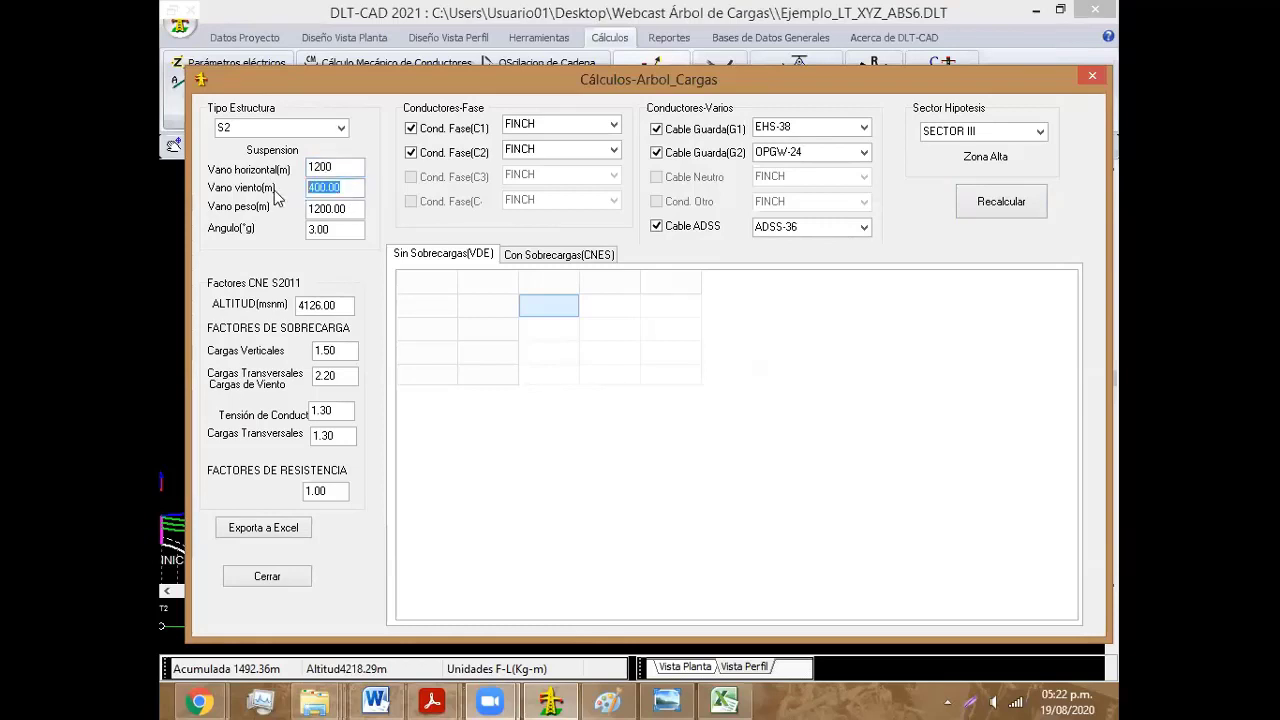
text(760)
drag(354, 208, 240, 215)
text(6)
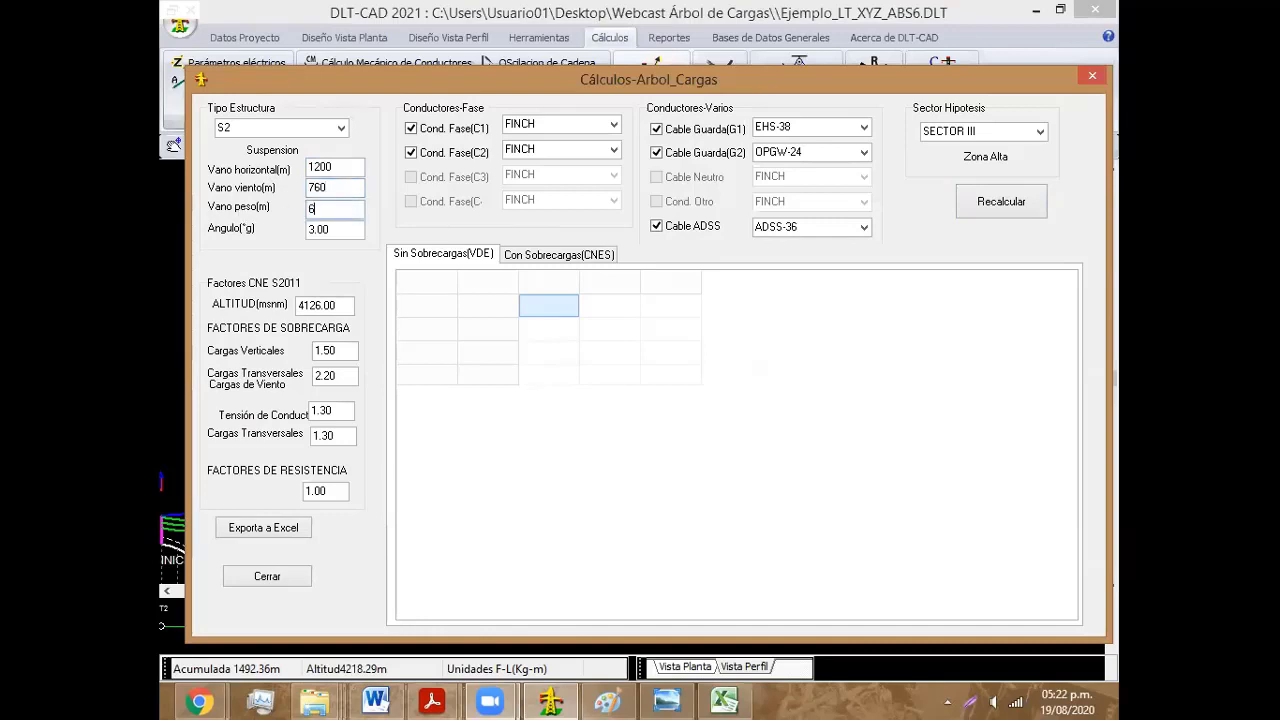
text(80)
key(Tab)
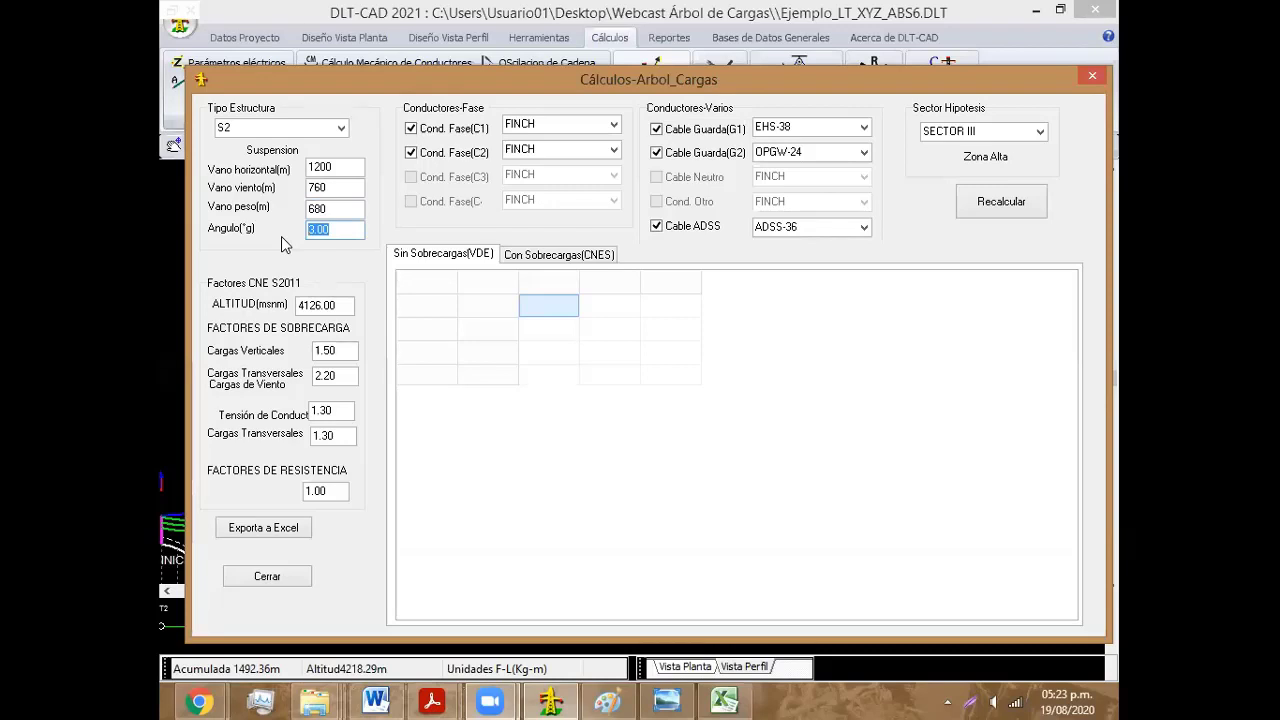
click(993, 206)
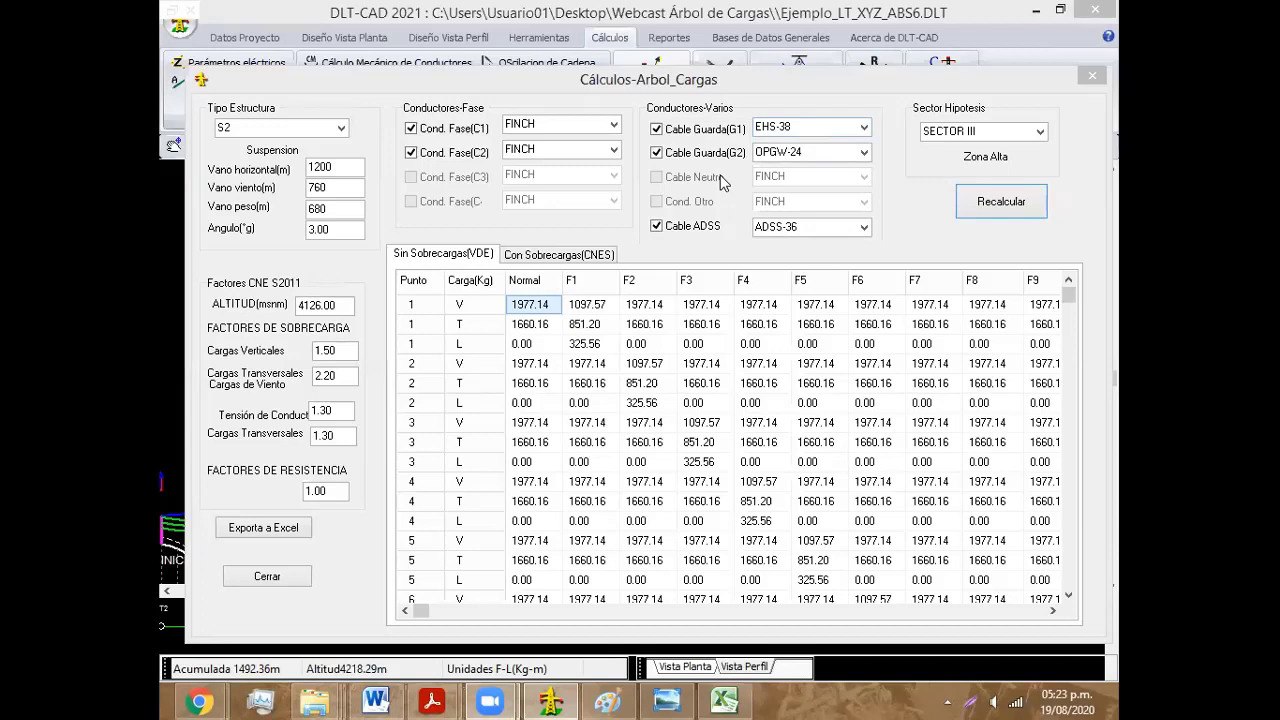
click(772, 83)
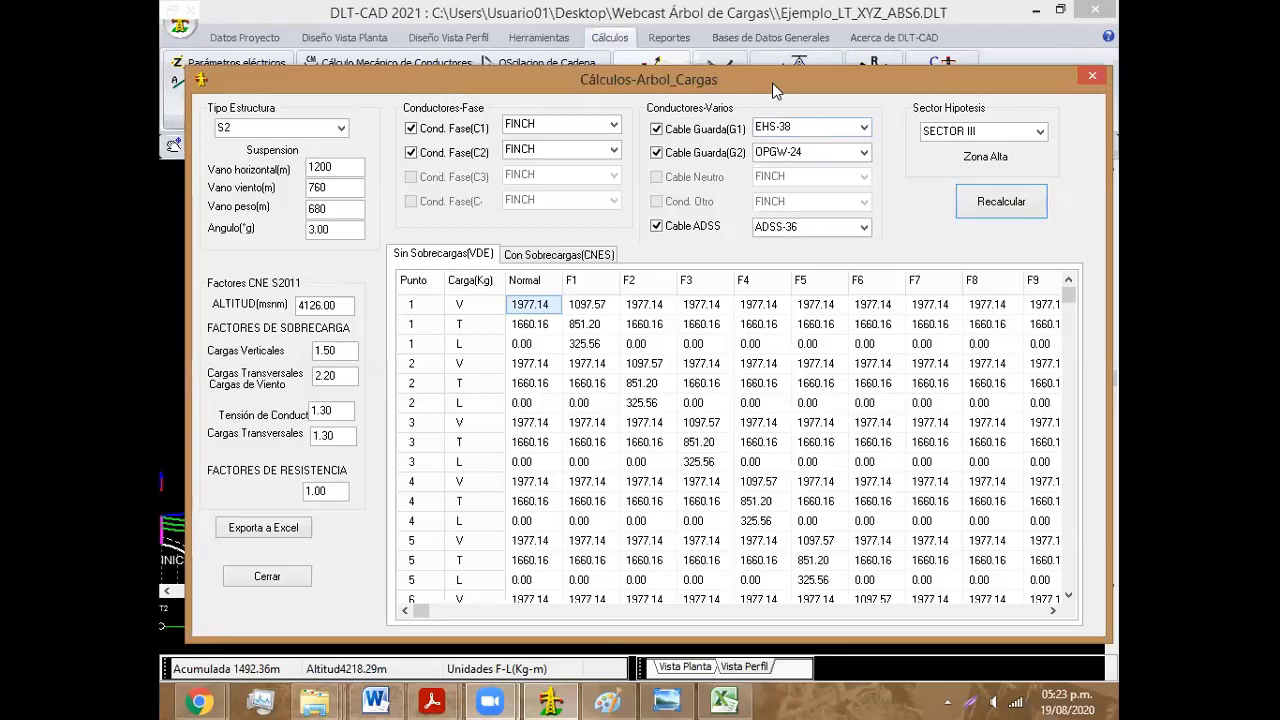
drag(768, 65, 768, 66)
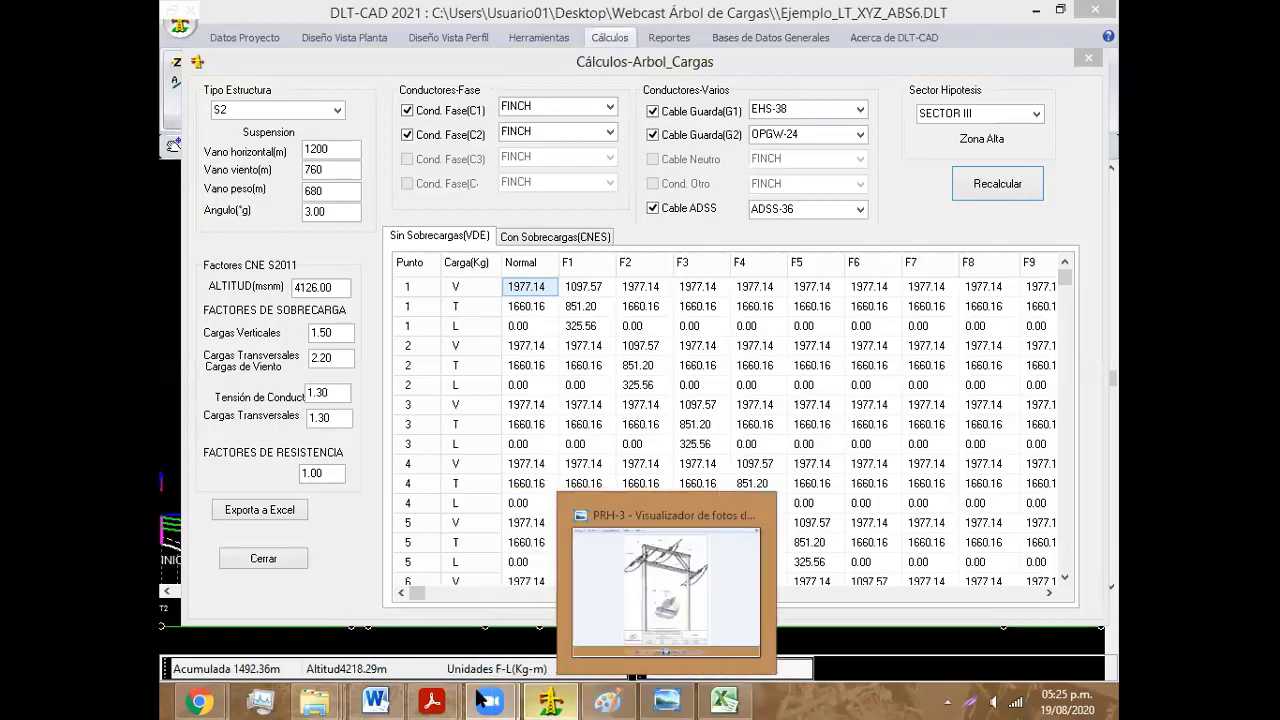
mouse_move(490, 700)
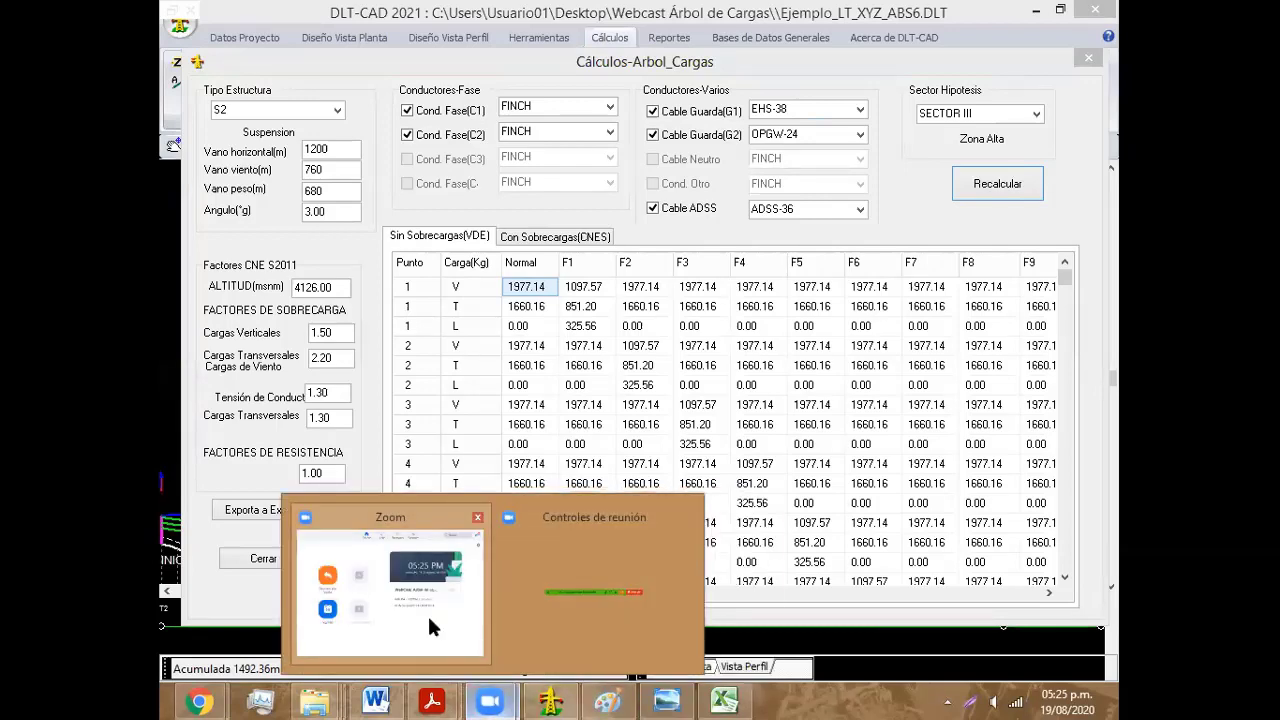
mouse_move(432, 701)
click(398, 590)
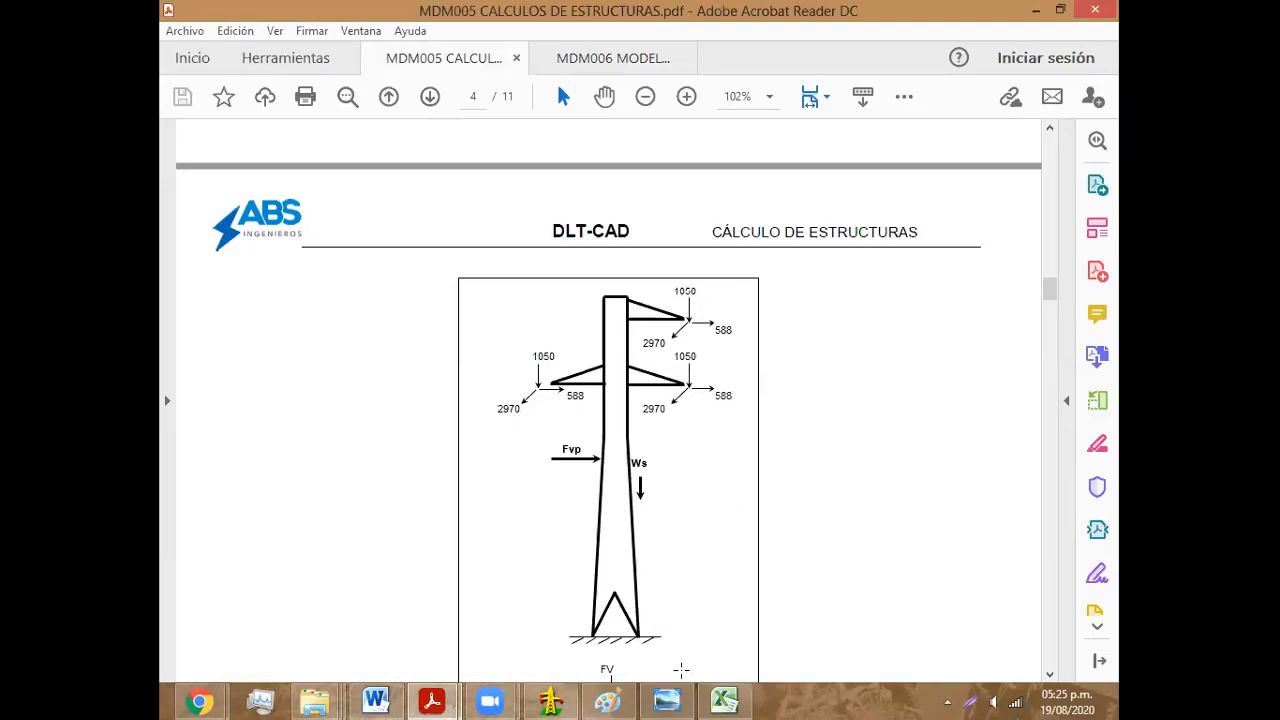
click(551, 700)
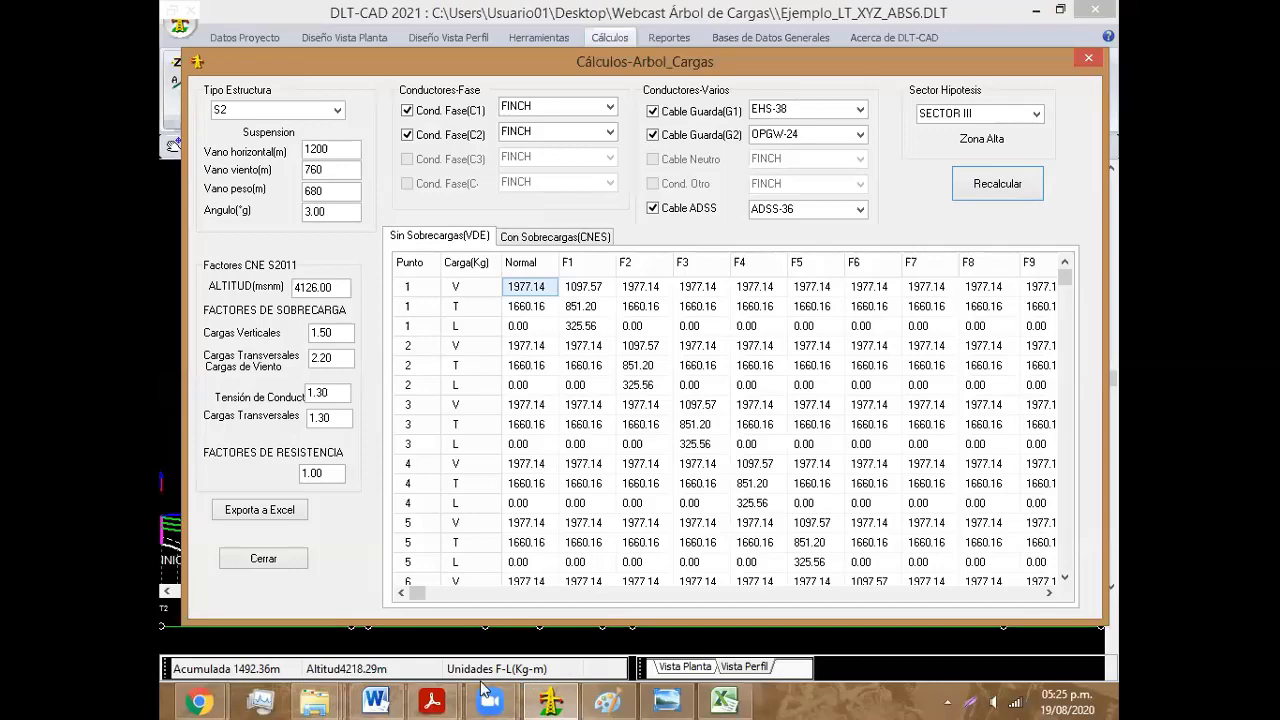
click(340, 590)
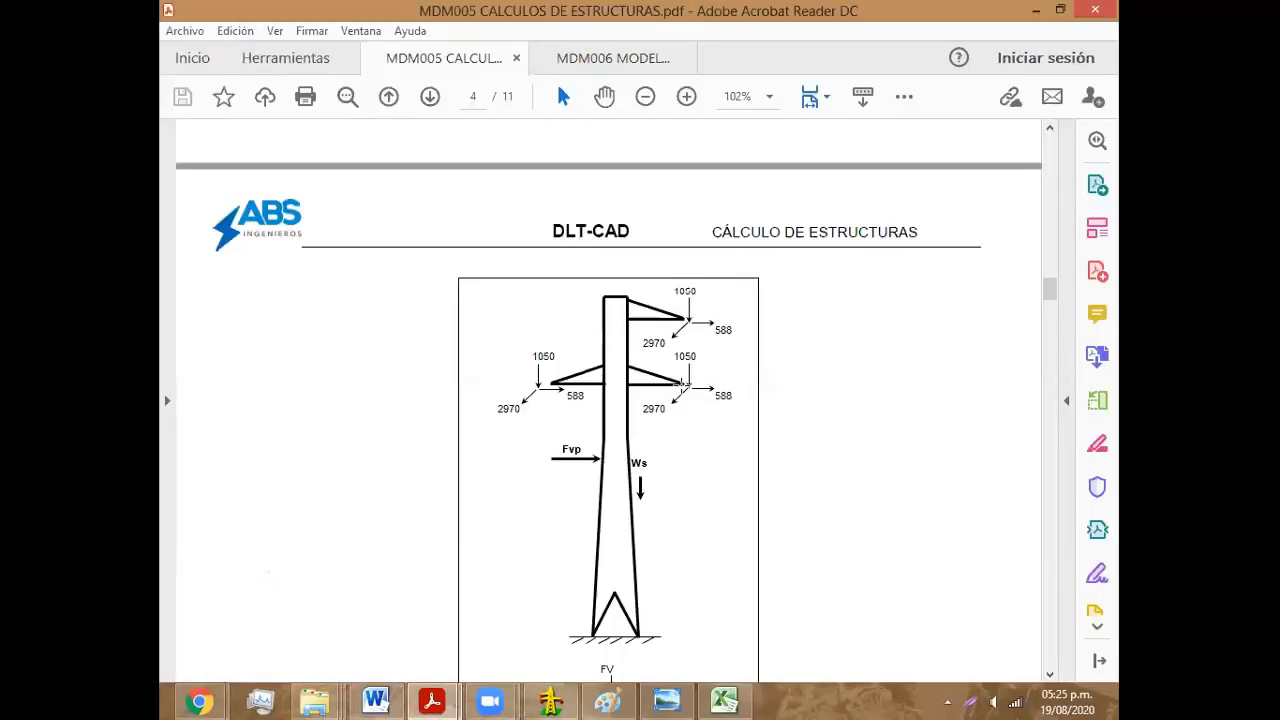
click(550, 700)
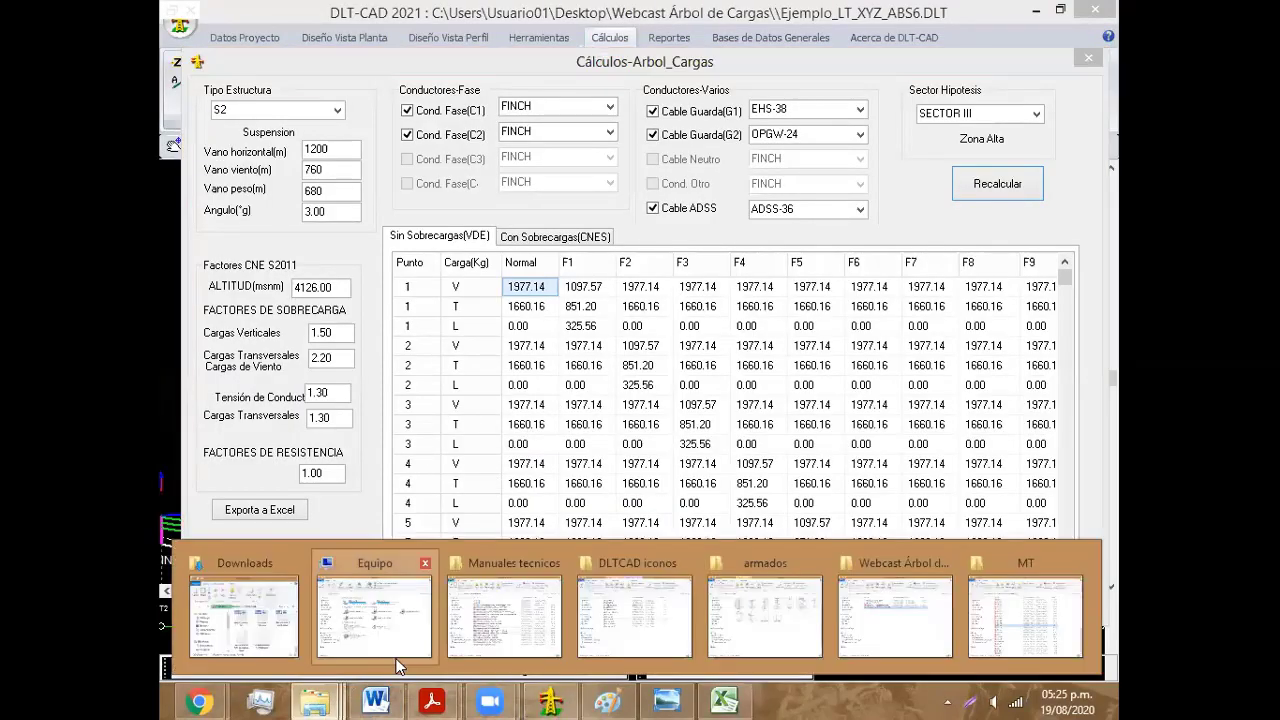
click(432, 700)
click(390, 623)
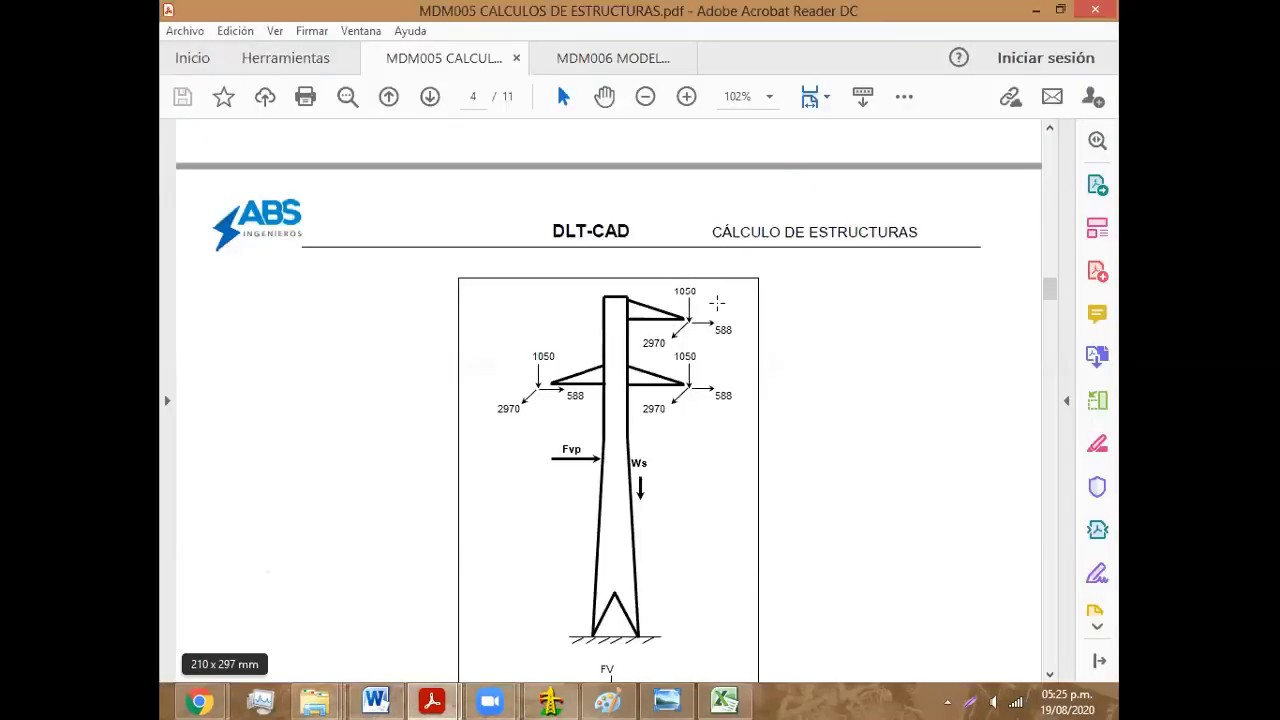
click(550, 700)
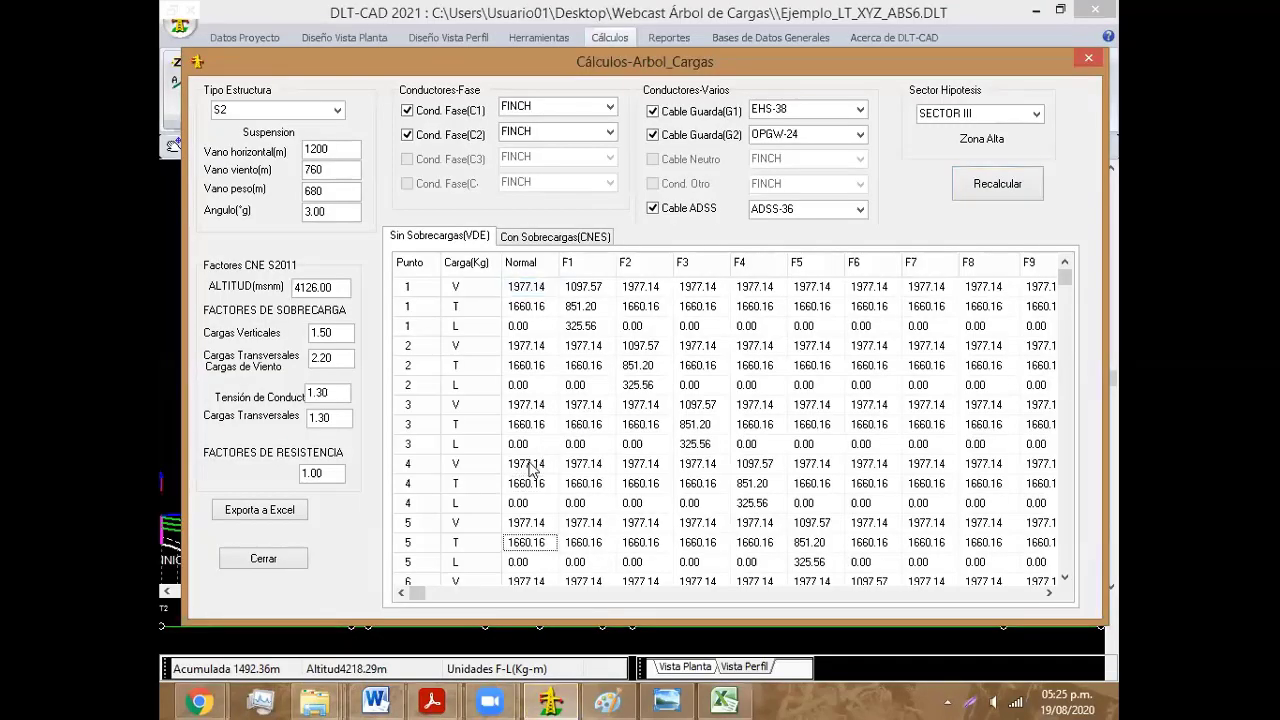
key(Down)
key(Down)
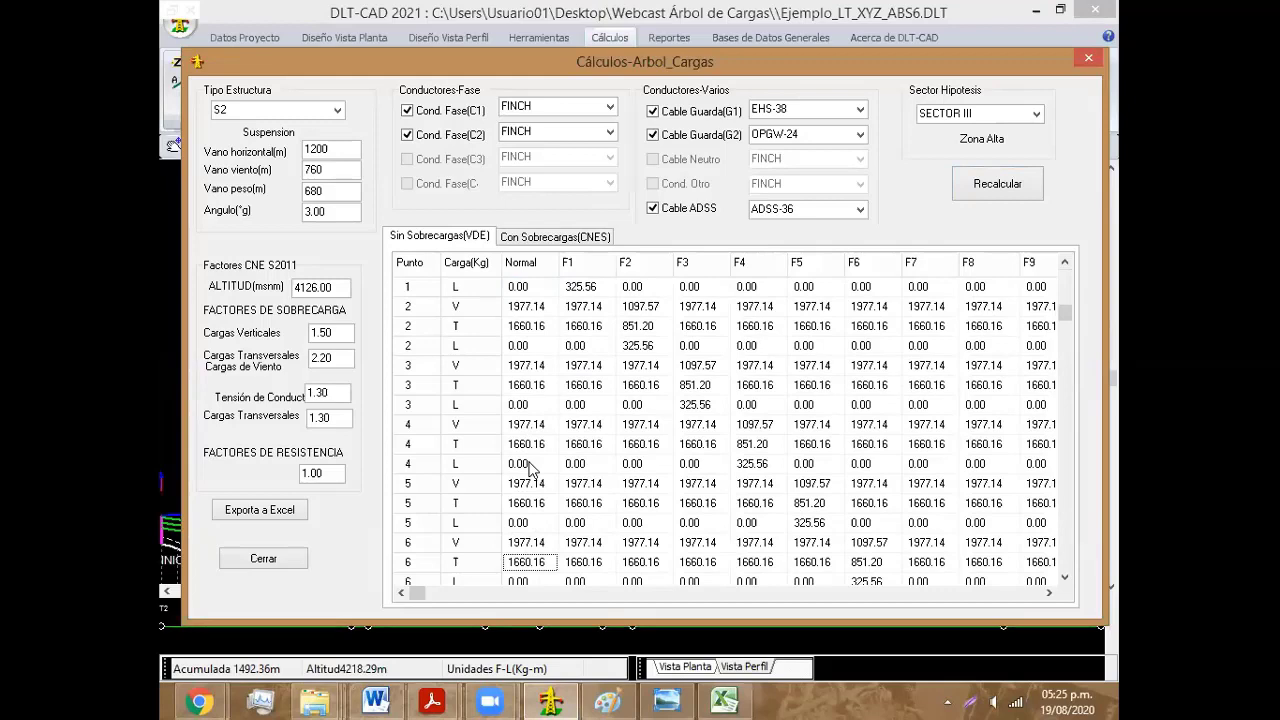
key(Down)
key(Down)
key(Down)
key(Down)
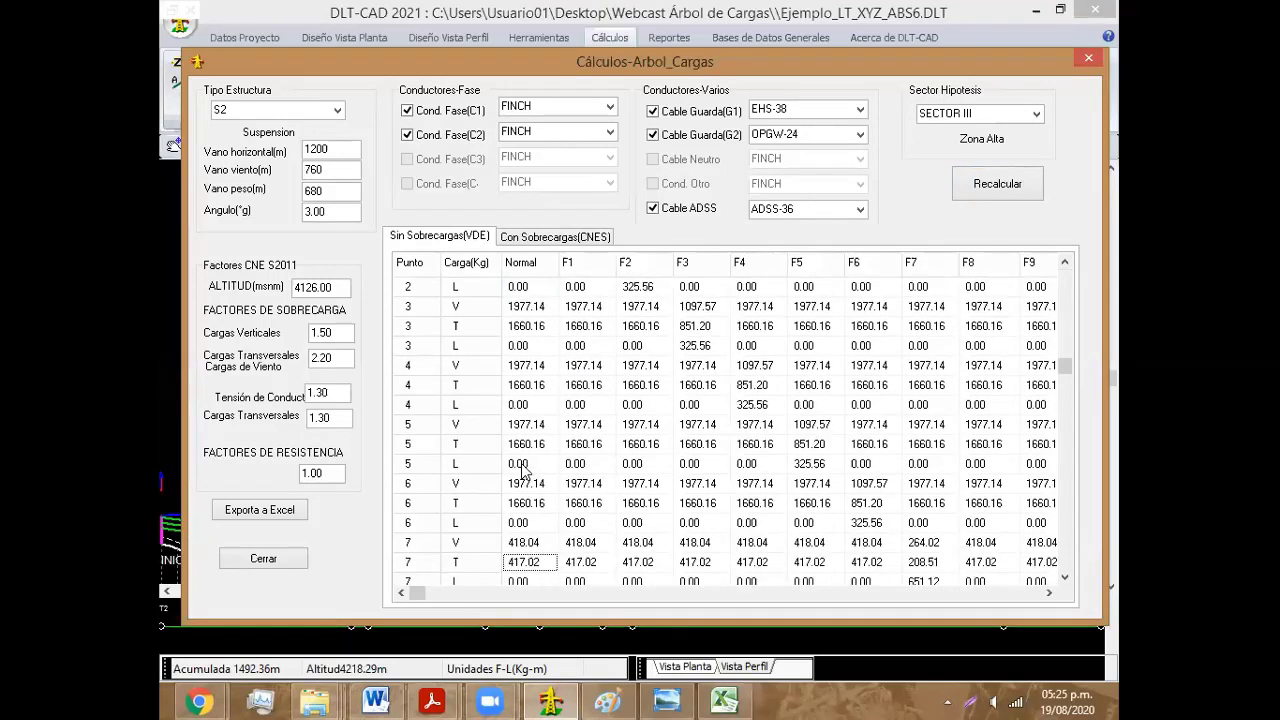
key(Down)
key(Down)
key(Down)
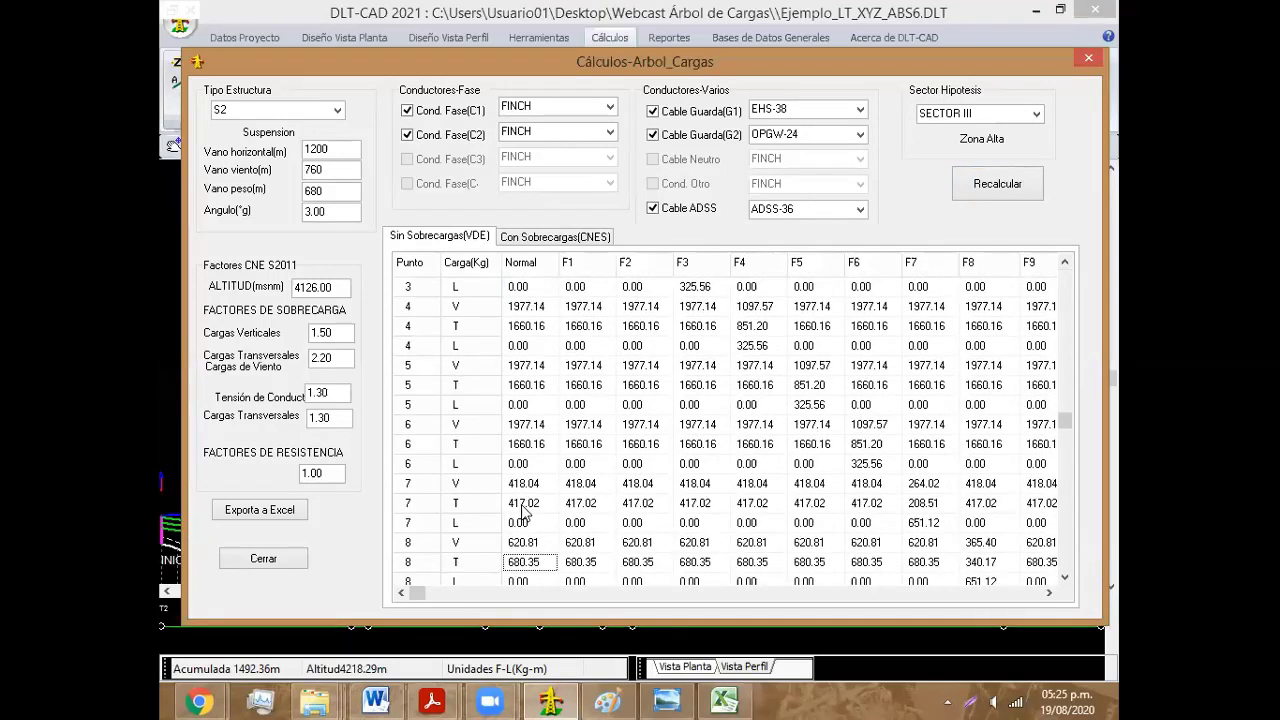
scroll(522, 510, down, 1)
scroll(522, 510, down, 2)
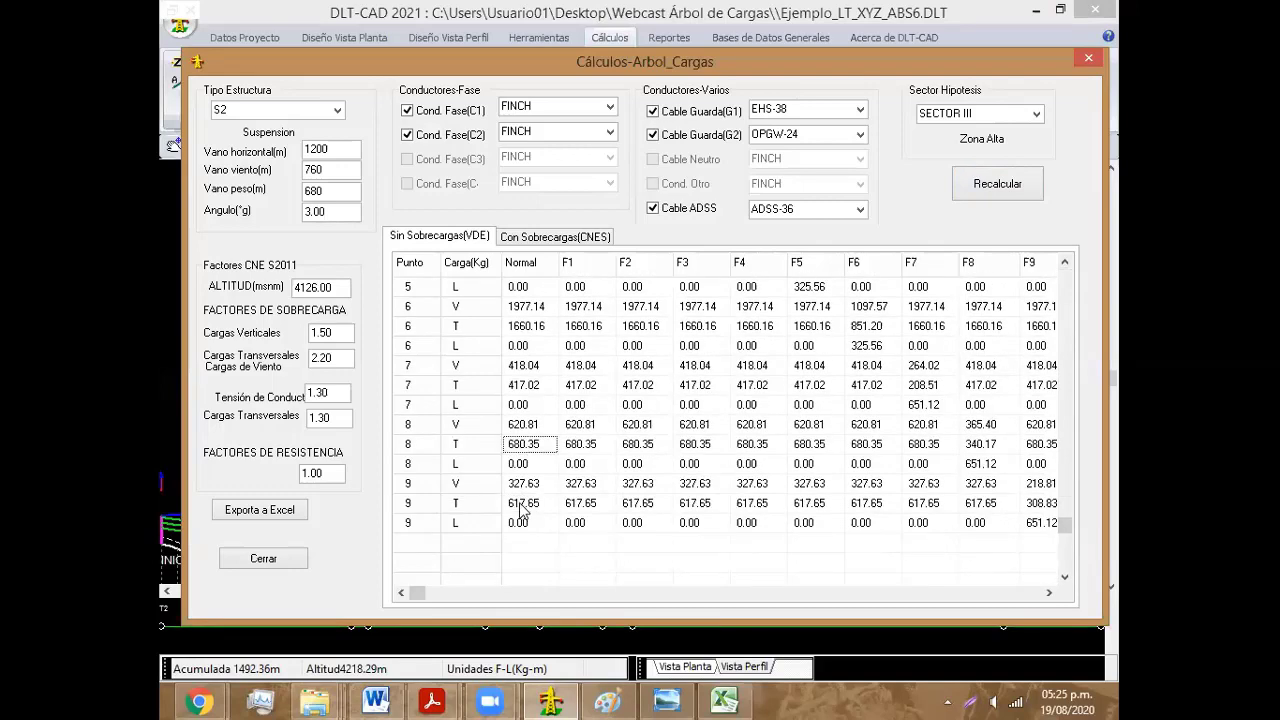
key(Up)
key(Up)
key(Up)
key(Up)
key(Up)
key(Up)
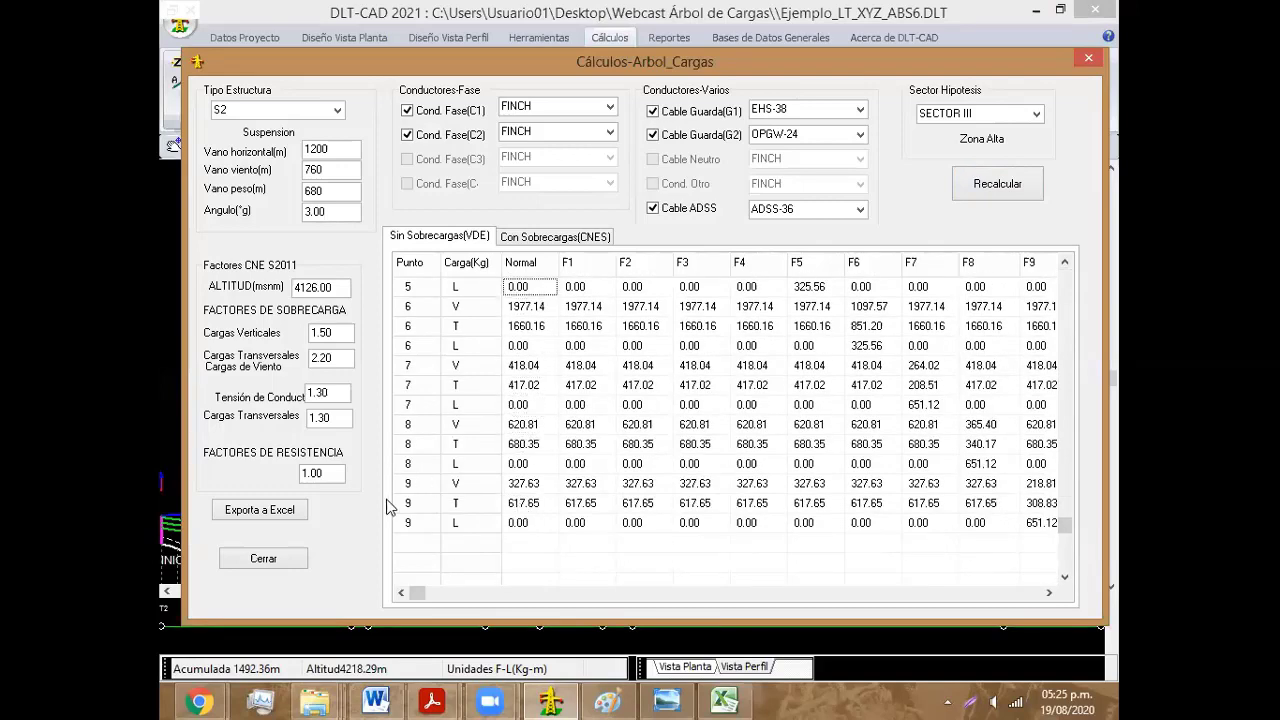
key(Up)
key(Up)
key(Up)
key(Up)
key(Up)
key(Up)
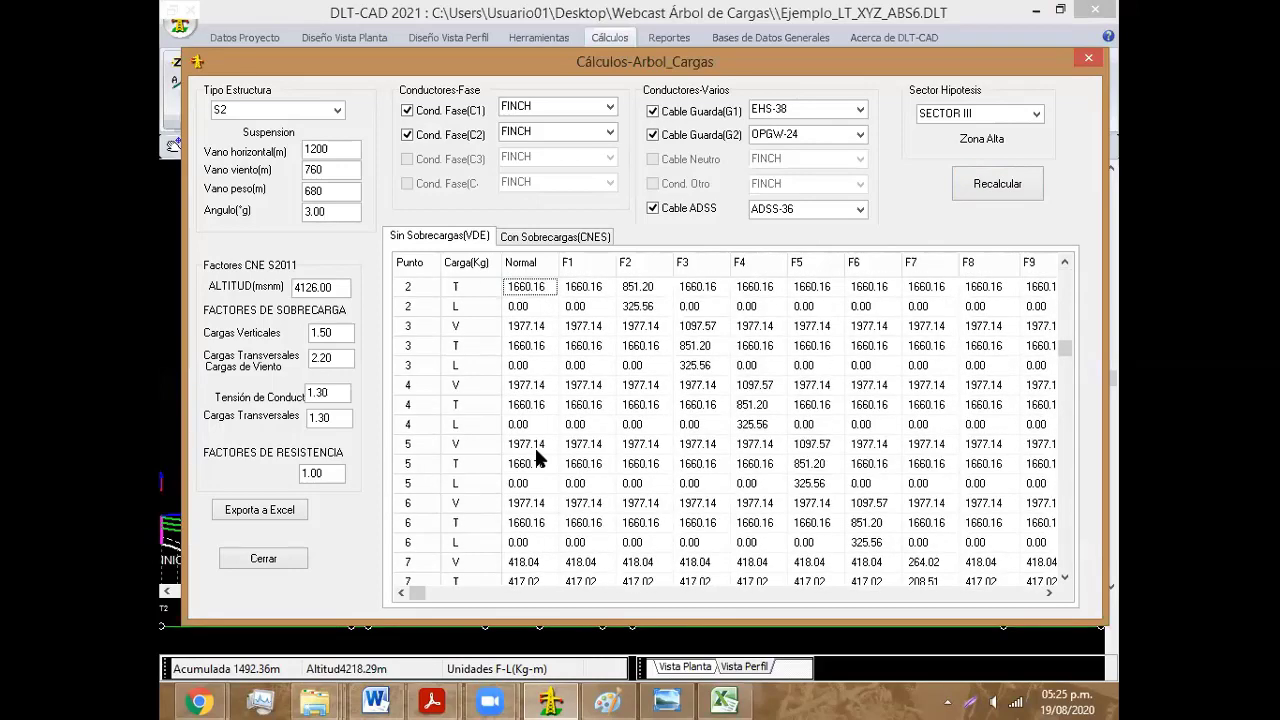
key(Up)
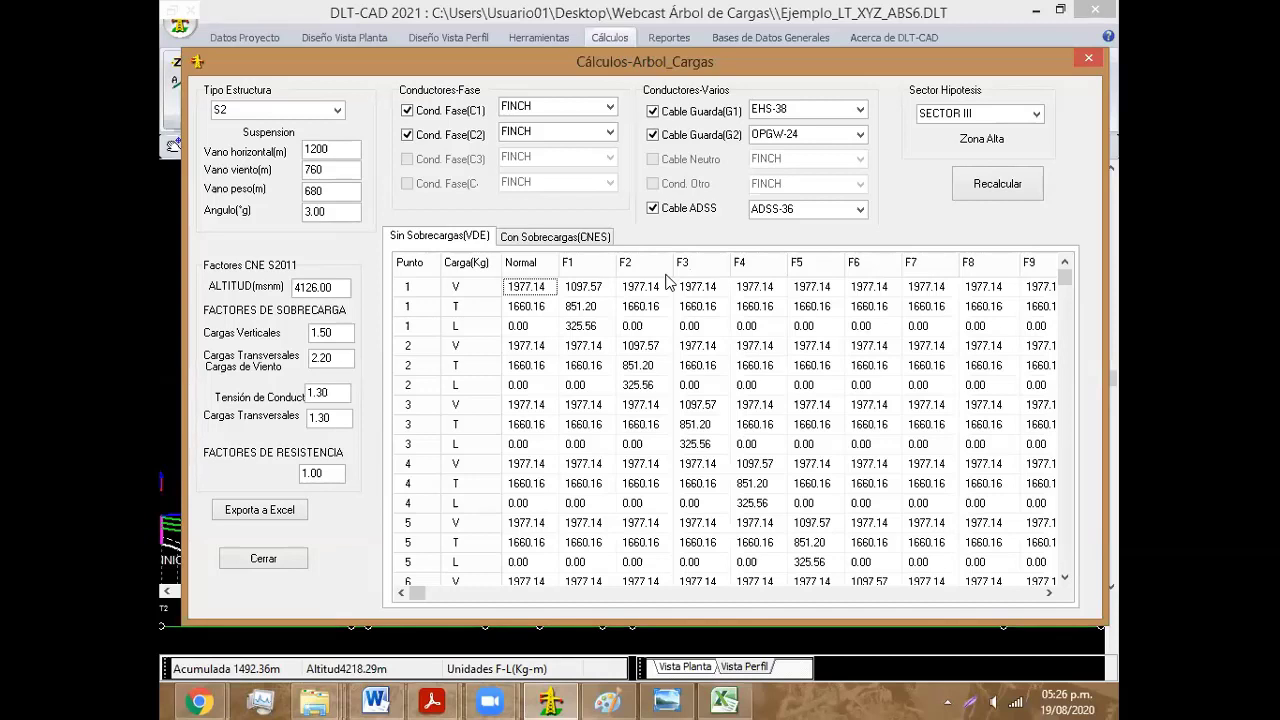
click(592, 289)
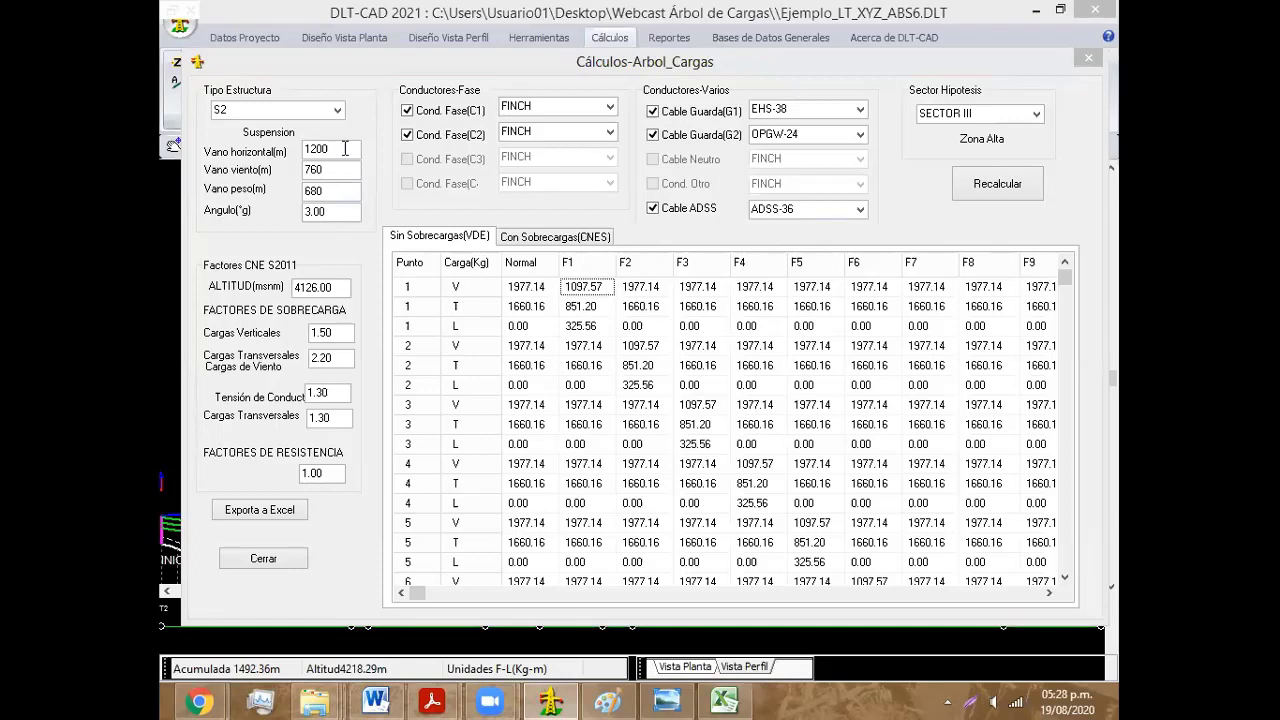
Step: Select the 1200 and 760 span values, then move the load results aside to reveal the profile
click(307, 148)
mouse_move(345, 170)
mouse_down()
mouse_move(288, 170)
mouse_move(292, 190)
mouse_up()
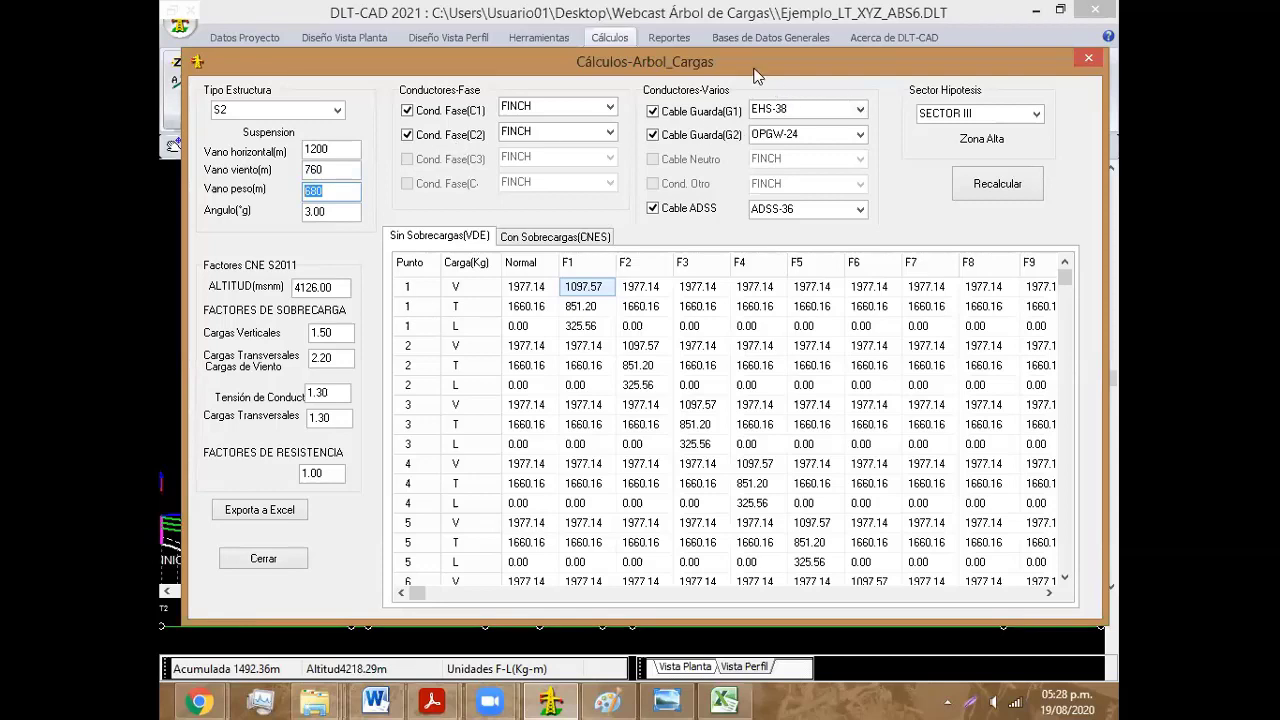
click(722, 463)
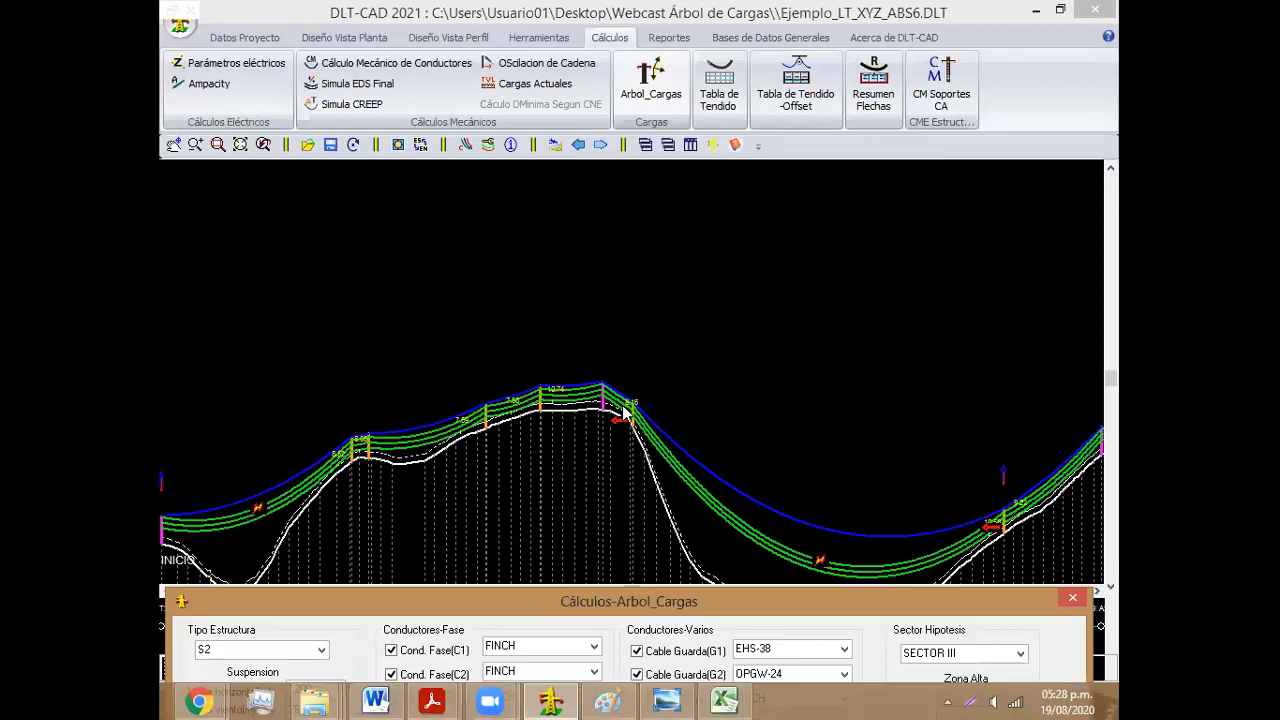
Step: Drag the Cálculos-Arbol_Cargas window back up over the profile
drag(615, 605, 623, 585)
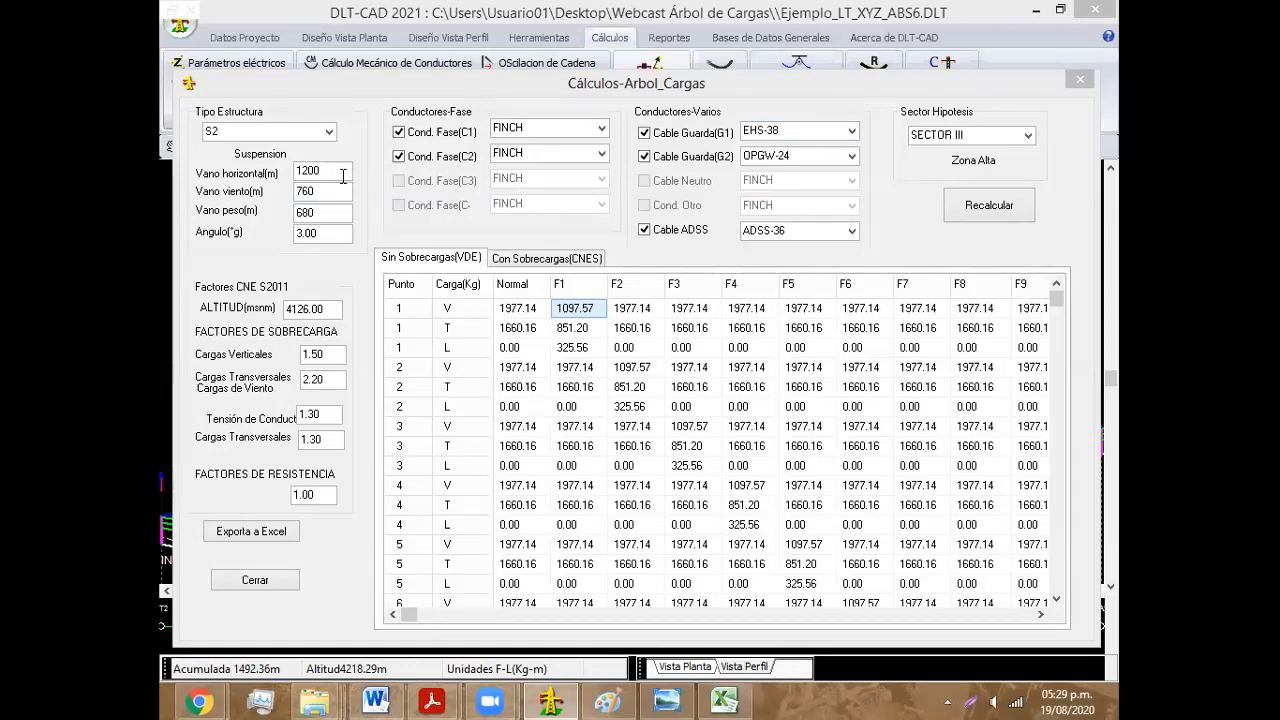
Step: Check the S2 horizontal, wind and weight spans, then bring up Excel's S2 maxima (1200, 758.4, 675.3)
mouse_move(343, 176)
mouse_down()
mouse_move(292, 170)
mouse_move(290, 211)
mouse_up()
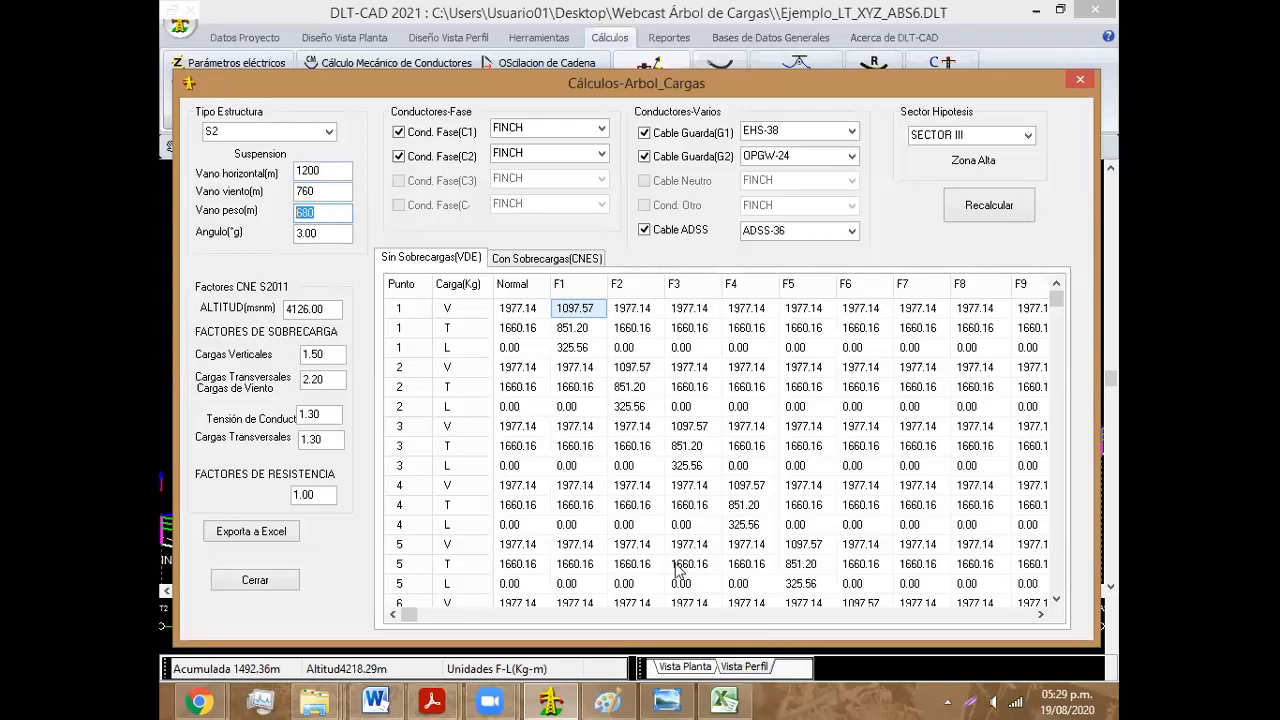
click(726, 703)
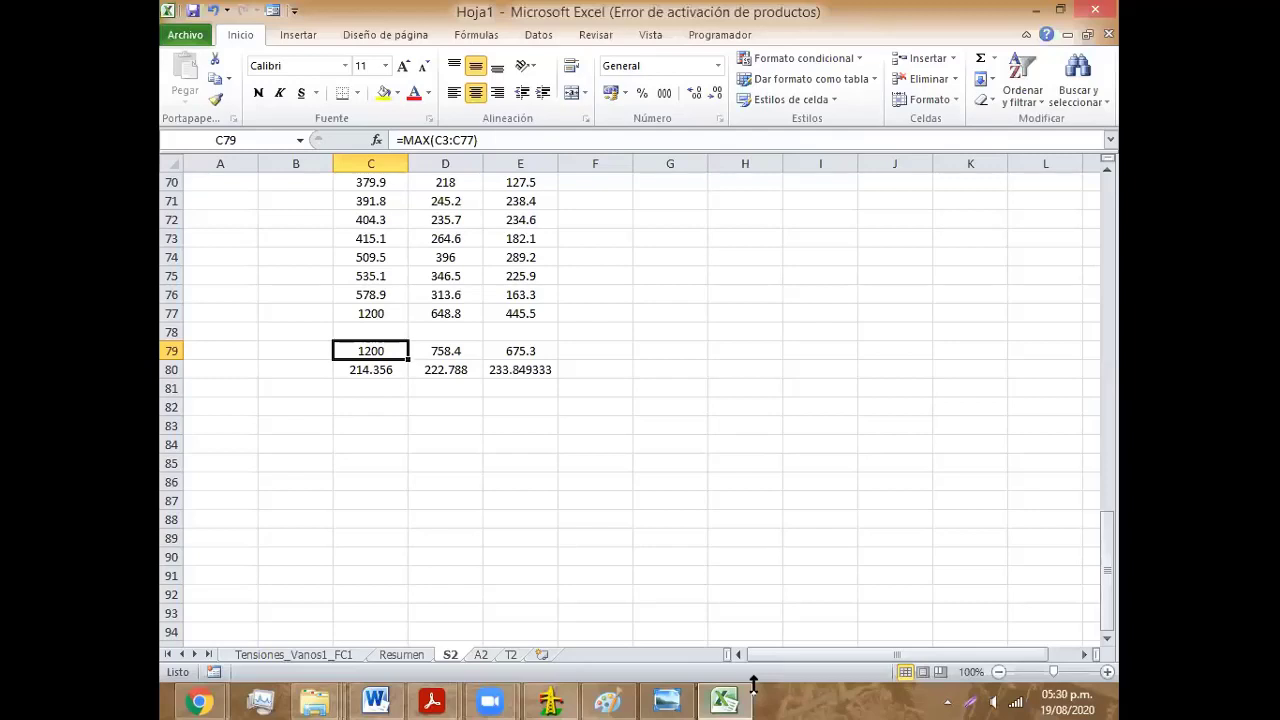
Step: Review the S2 span values in columns C–E across rows 50 to 77
drag(369, 312, 532, 311)
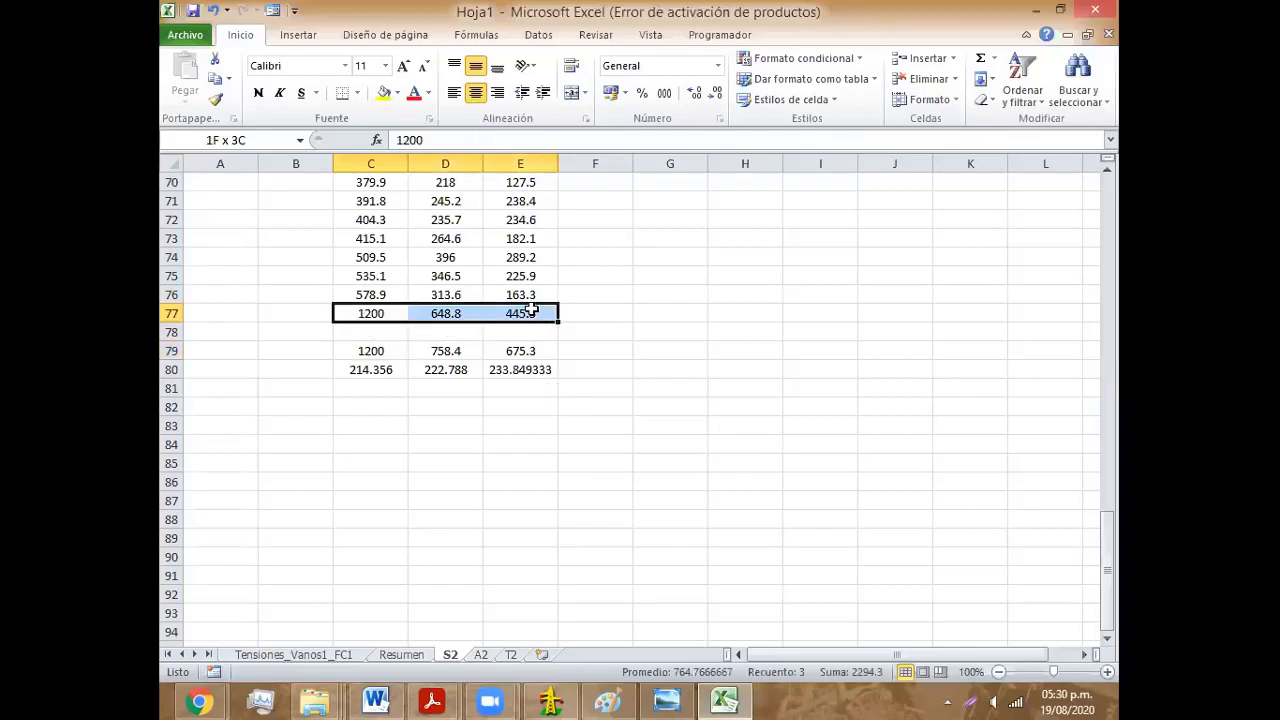
scroll(514, 385, up, 3)
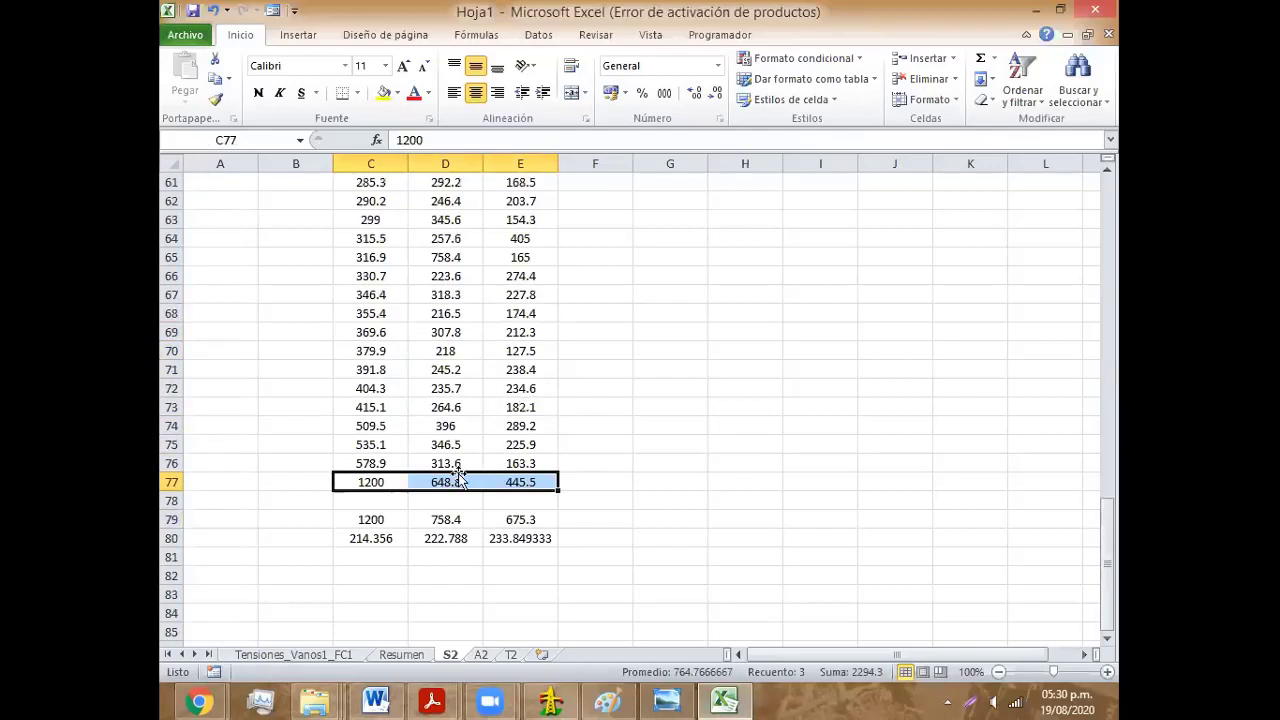
drag(366, 463, 510, 200)
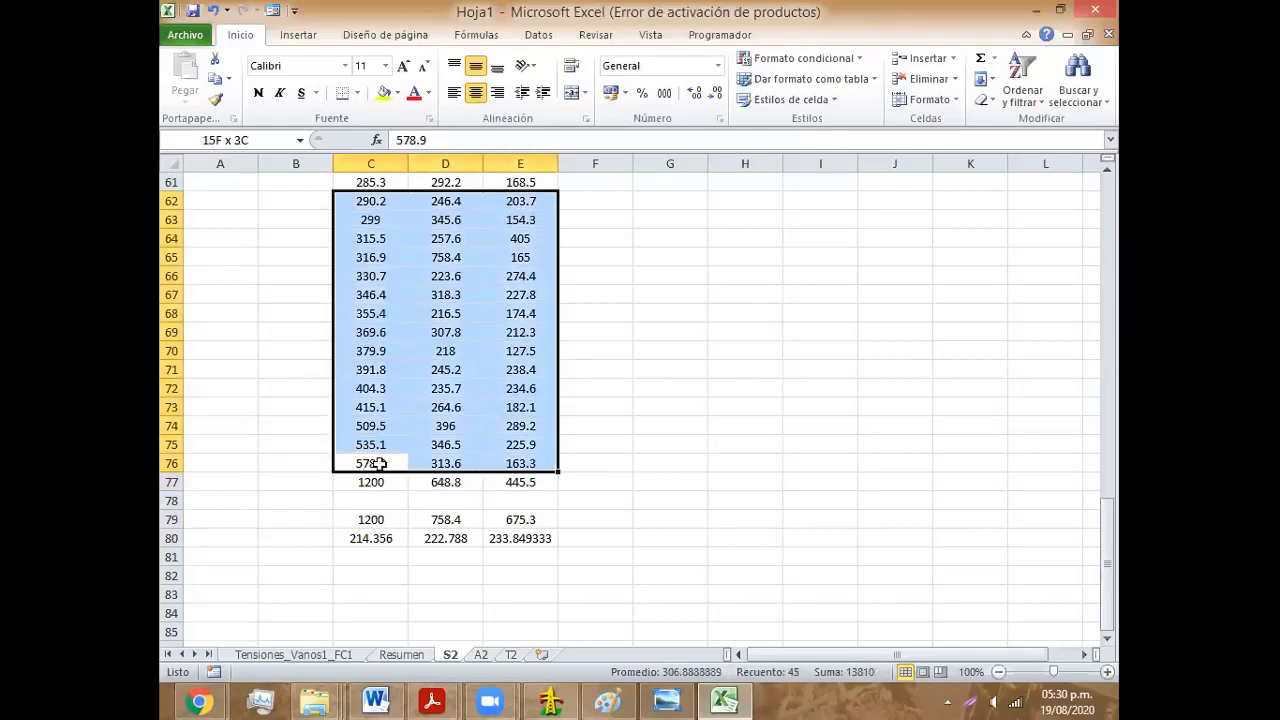
drag(370, 463, 370, 220)
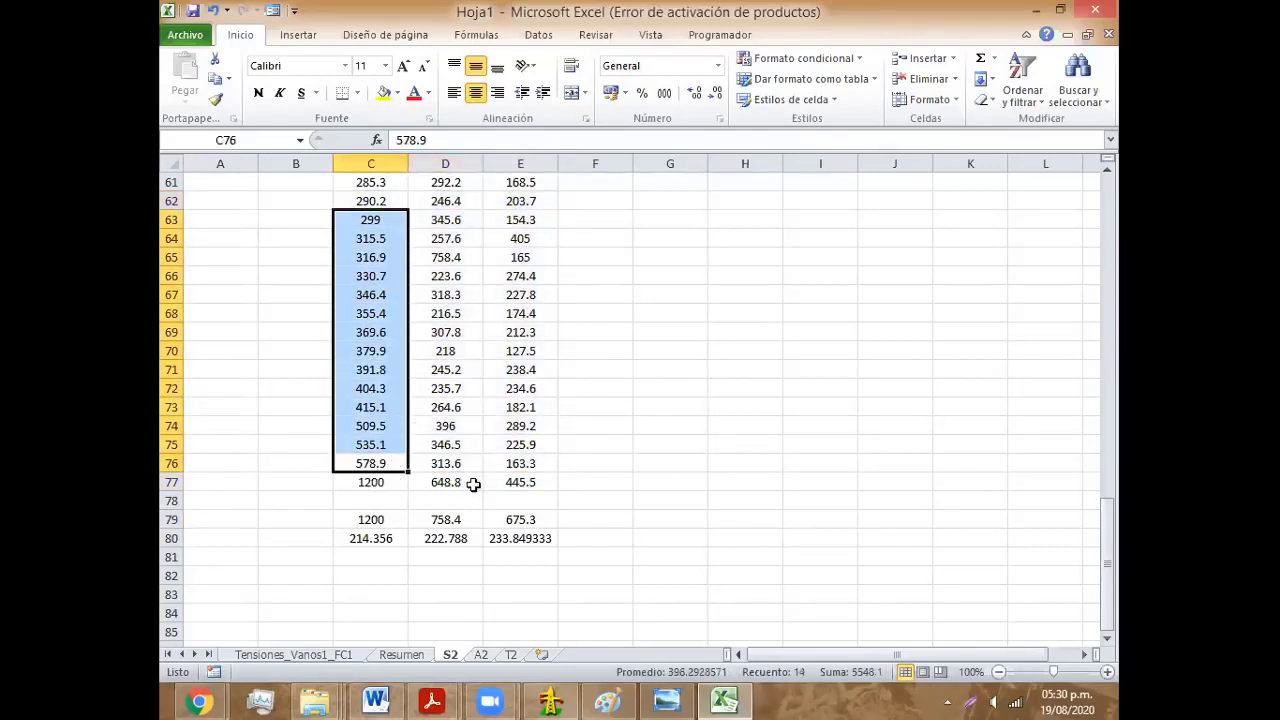
drag(367, 482, 466, 482)
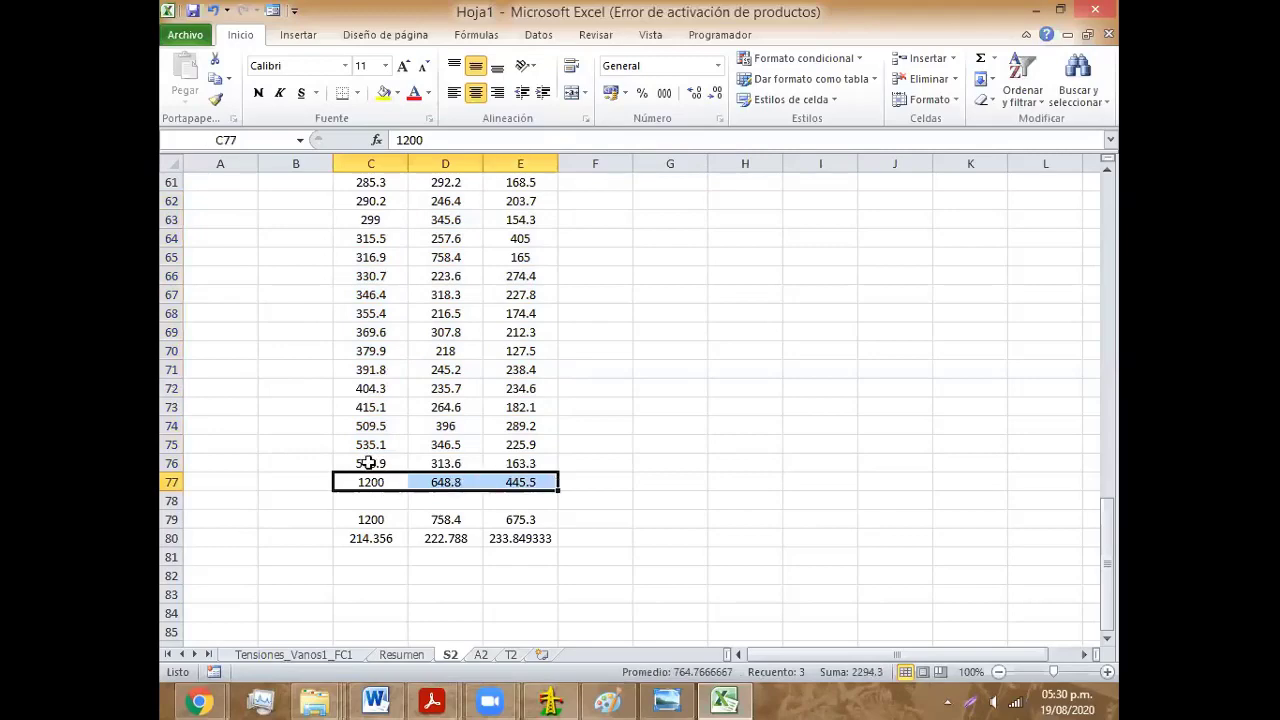
drag(368, 463, 508, 294)
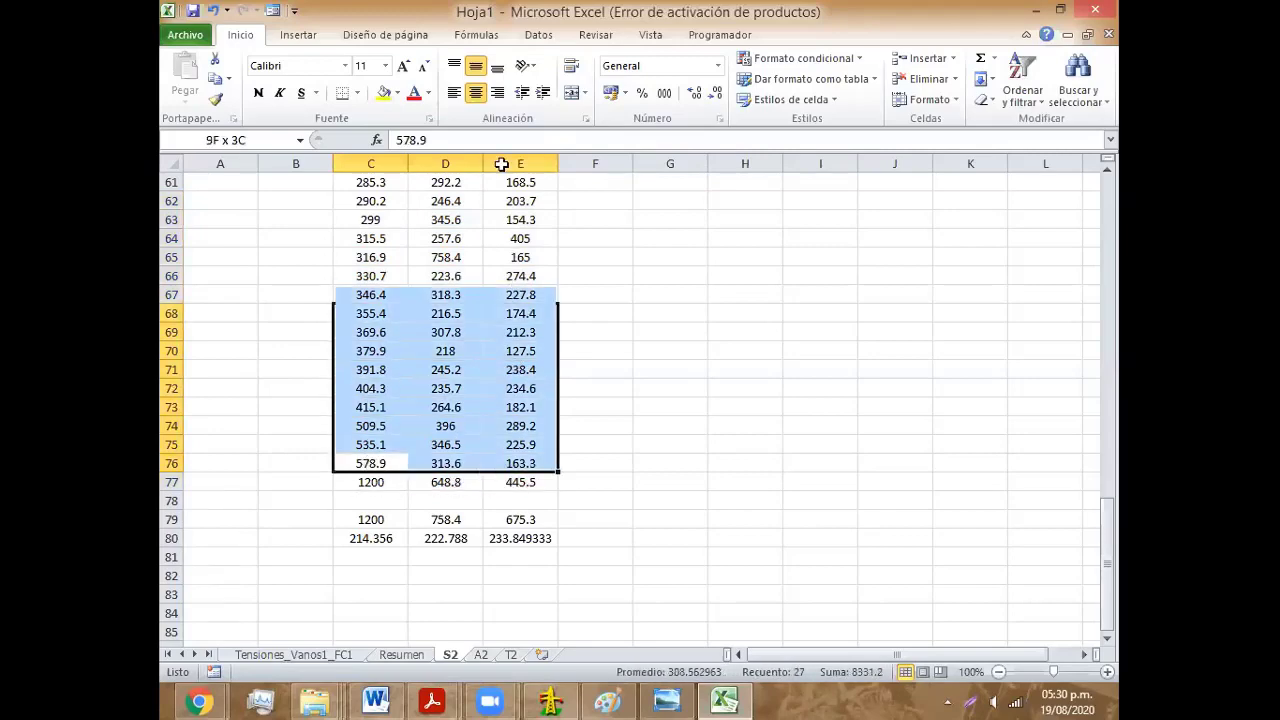
drag(501, 164, 516, 182)
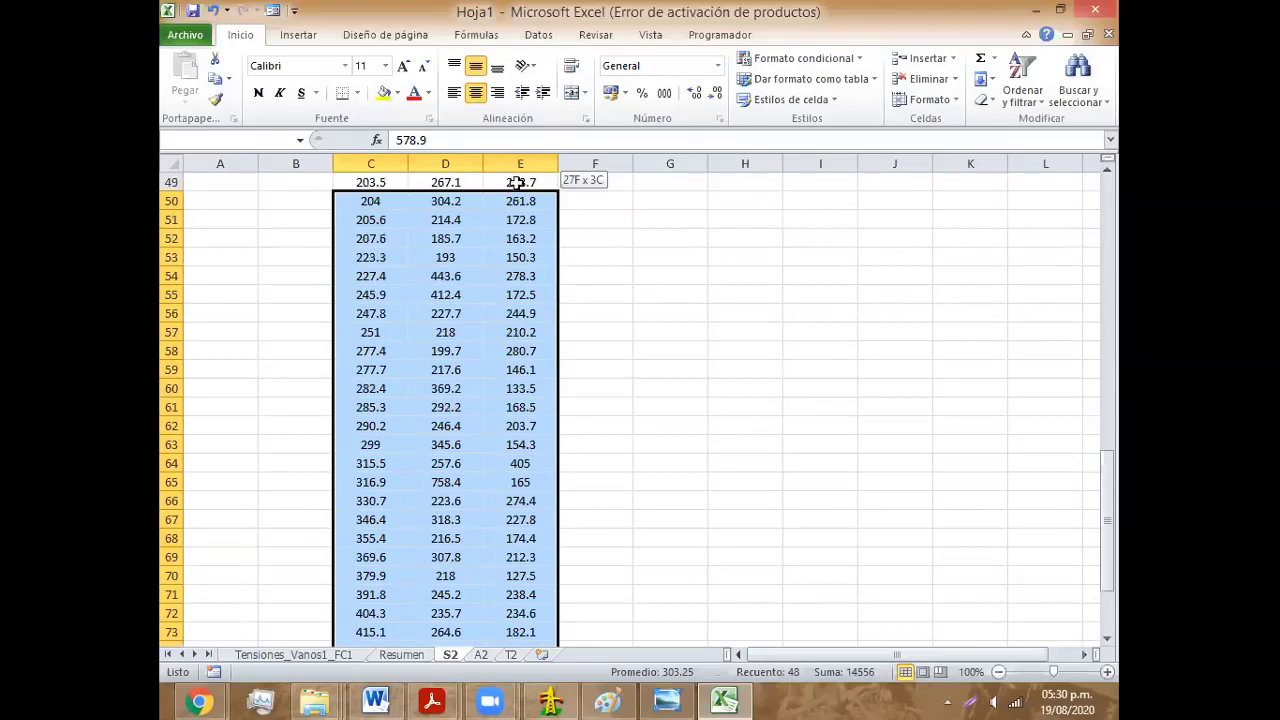
drag(516, 182, 514, 295)
scroll(510, 295, down, 5)
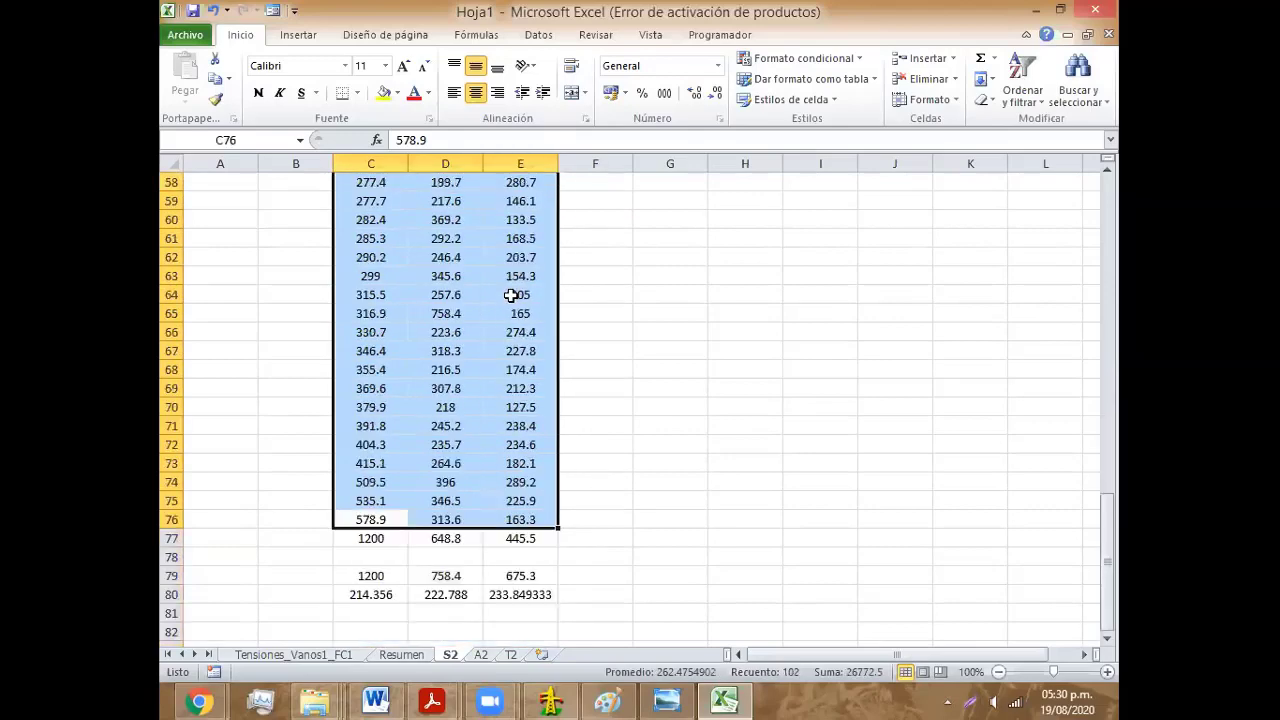
scroll(510, 295, down, 2)
Step: Select the row 77 spans 1200, 648.8, 445.5 and return to DLT-CAD
click(362, 432)
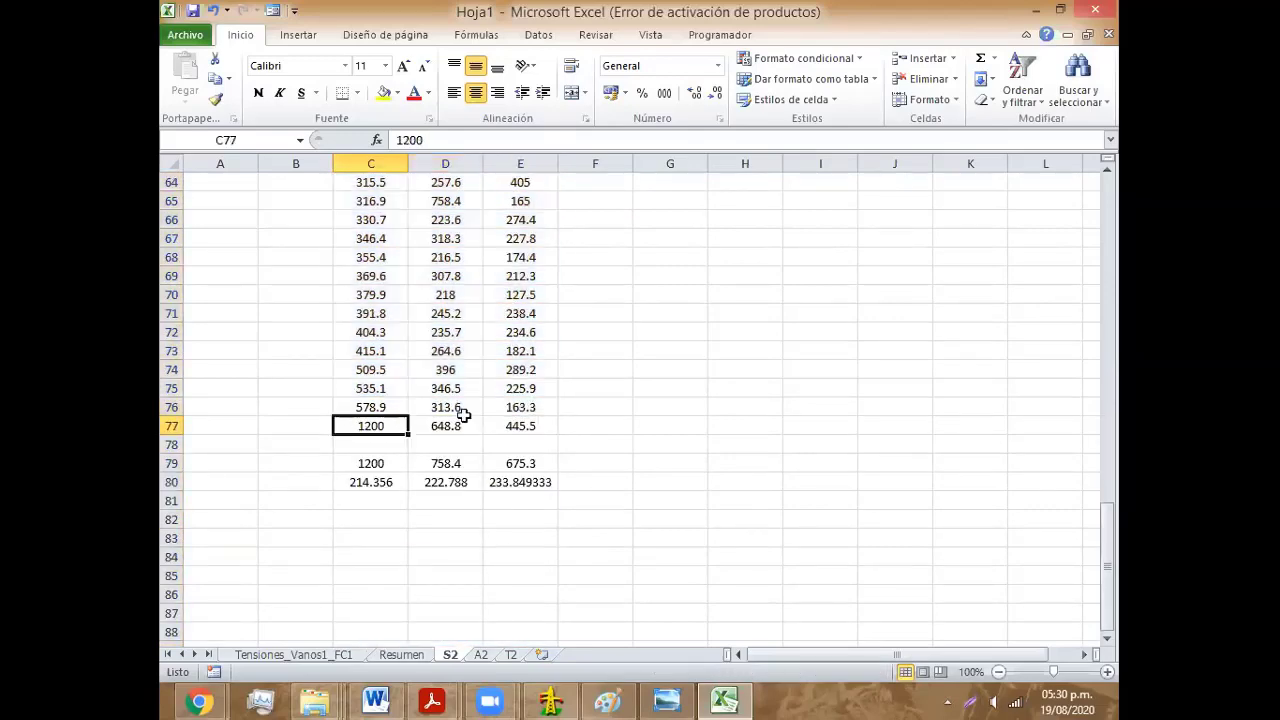
shift+click(514, 421)
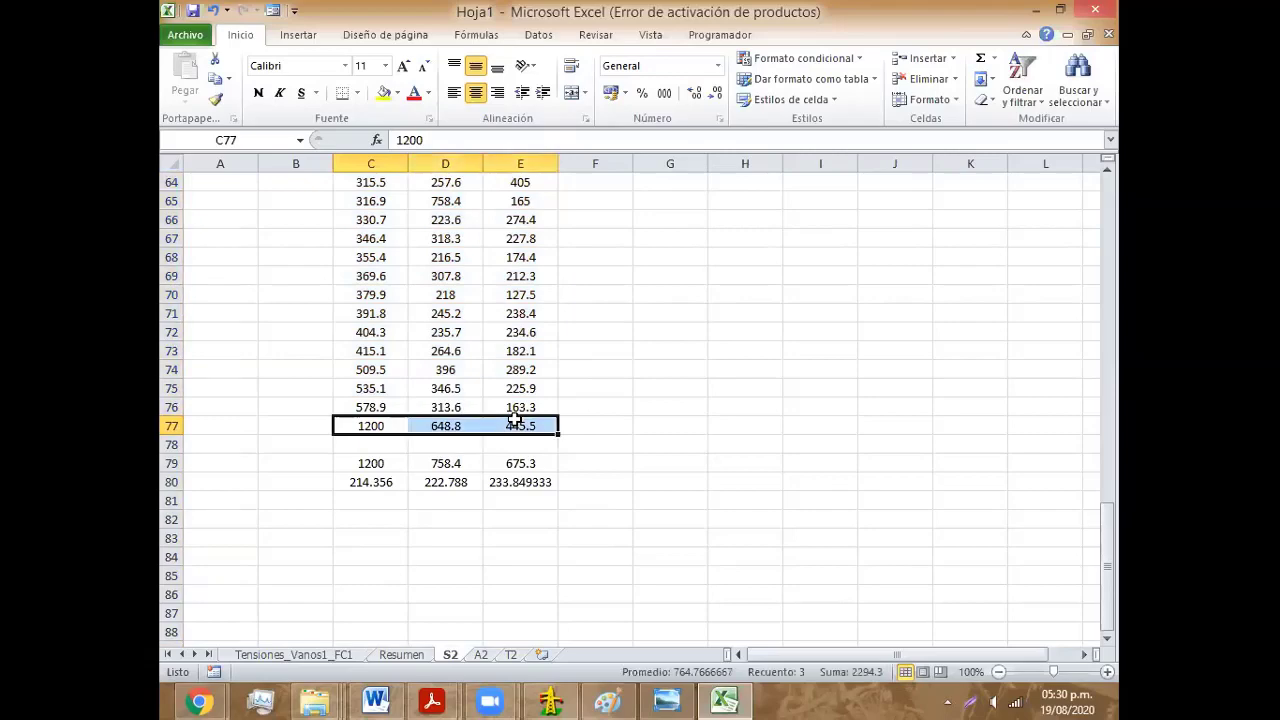
click(551, 700)
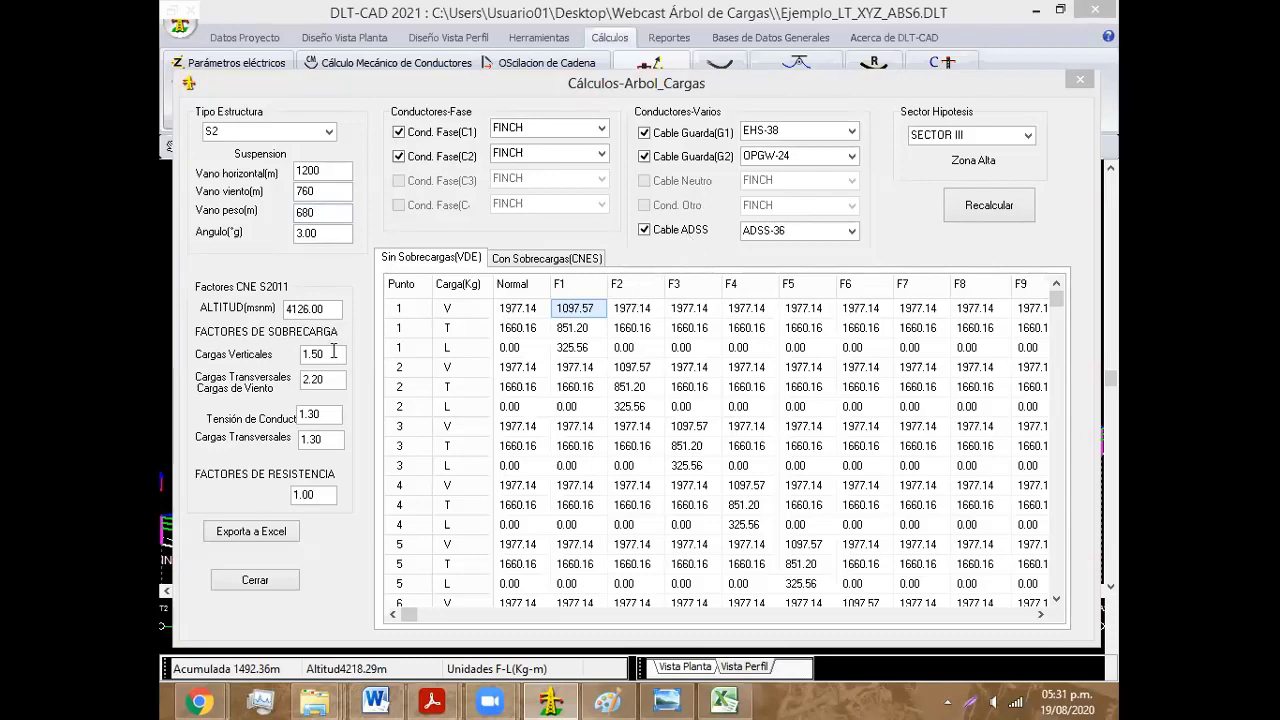
drag(333, 352, 302, 354)
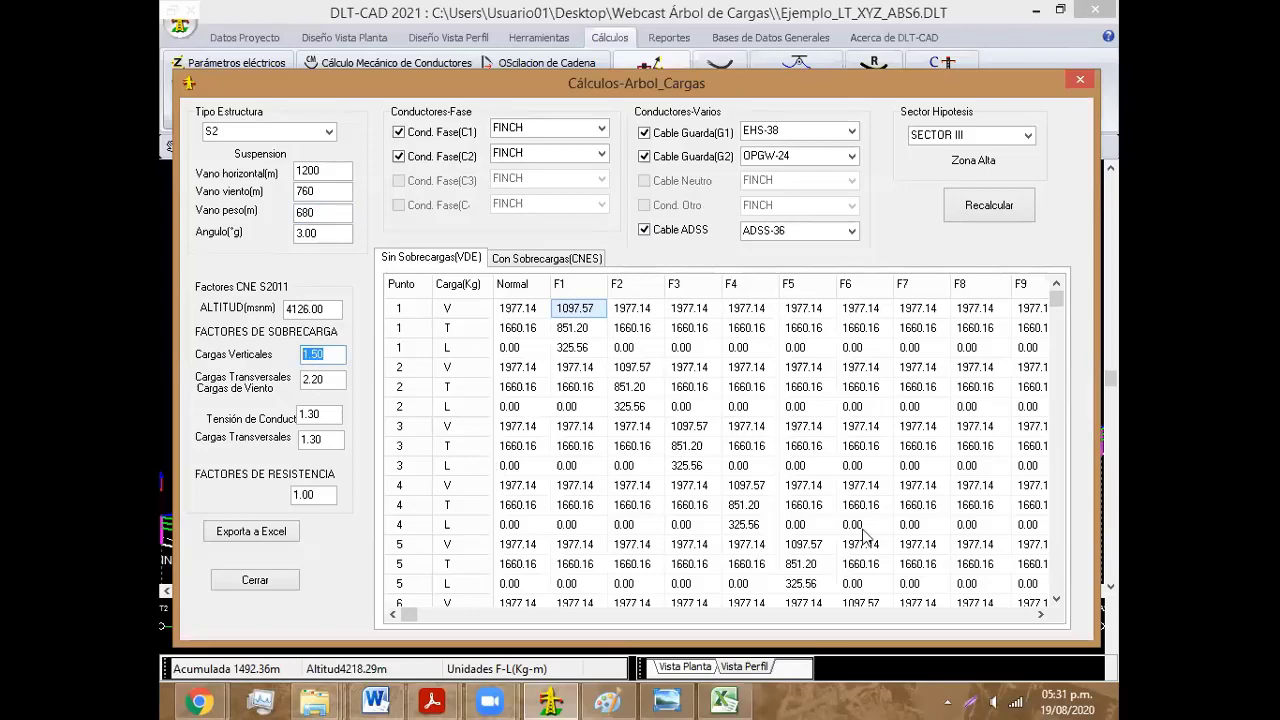
click(430, 258)
click(547, 261)
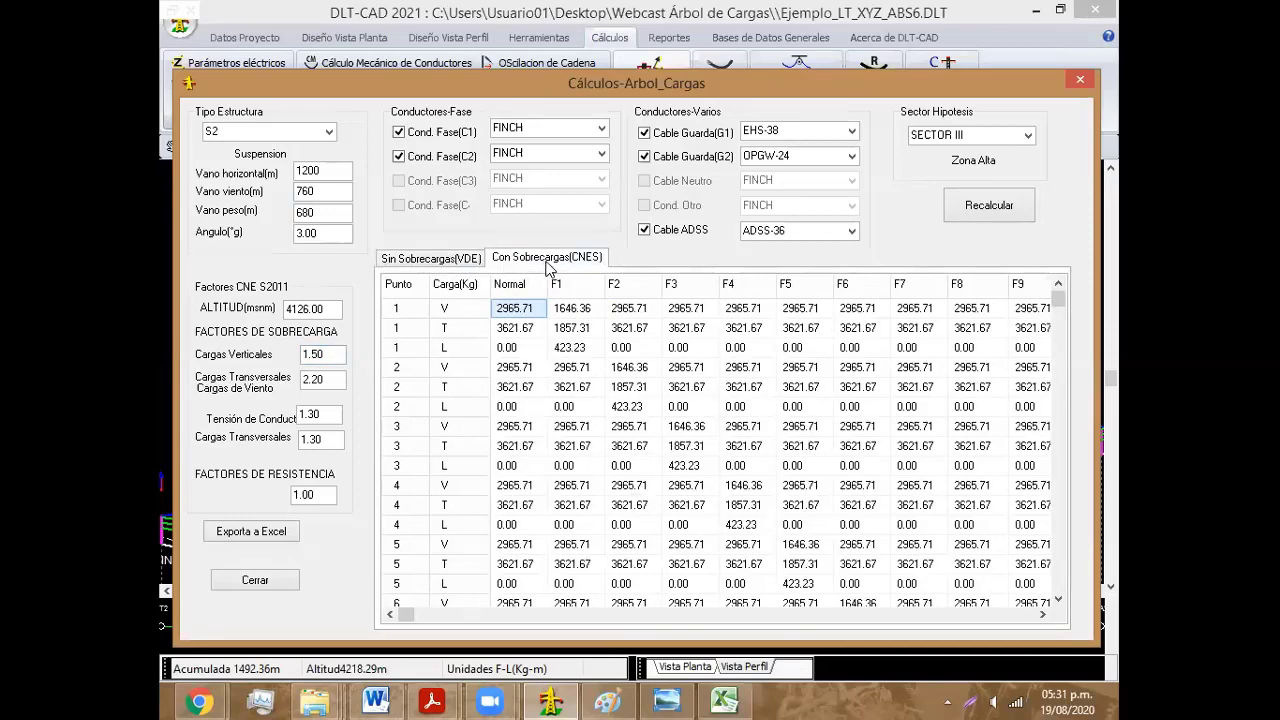
click(434, 261)
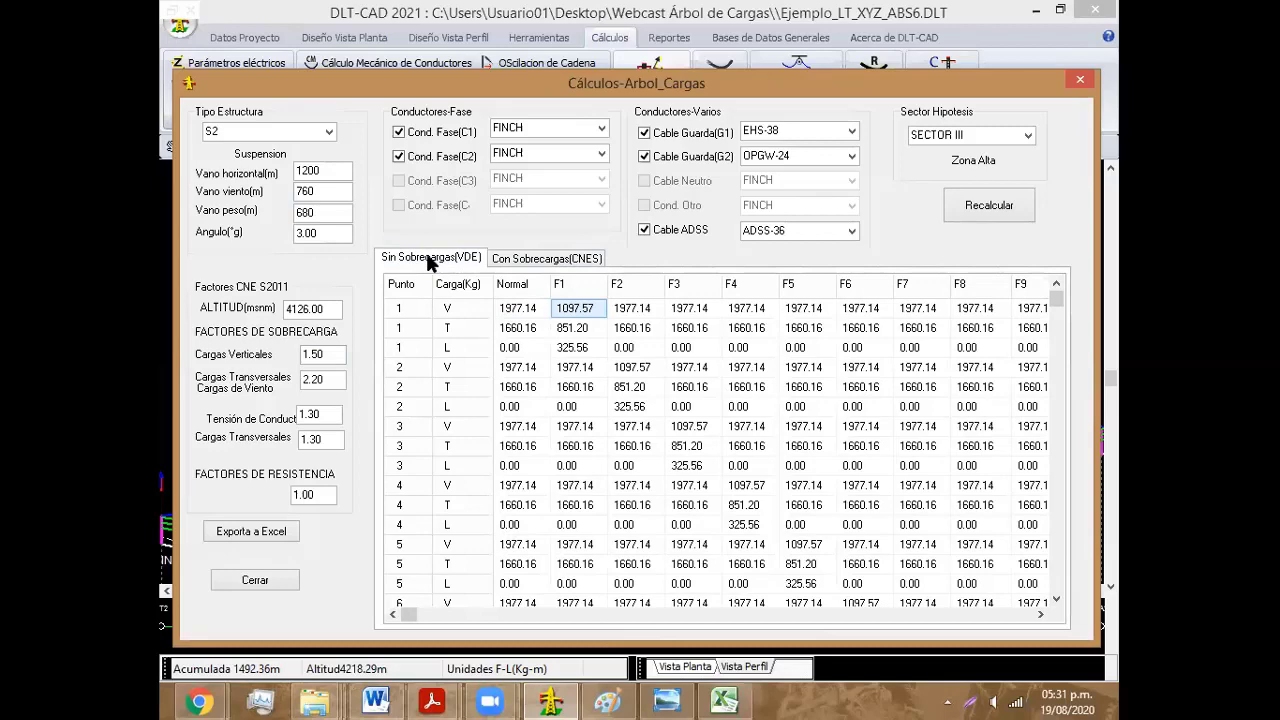
click(525, 263)
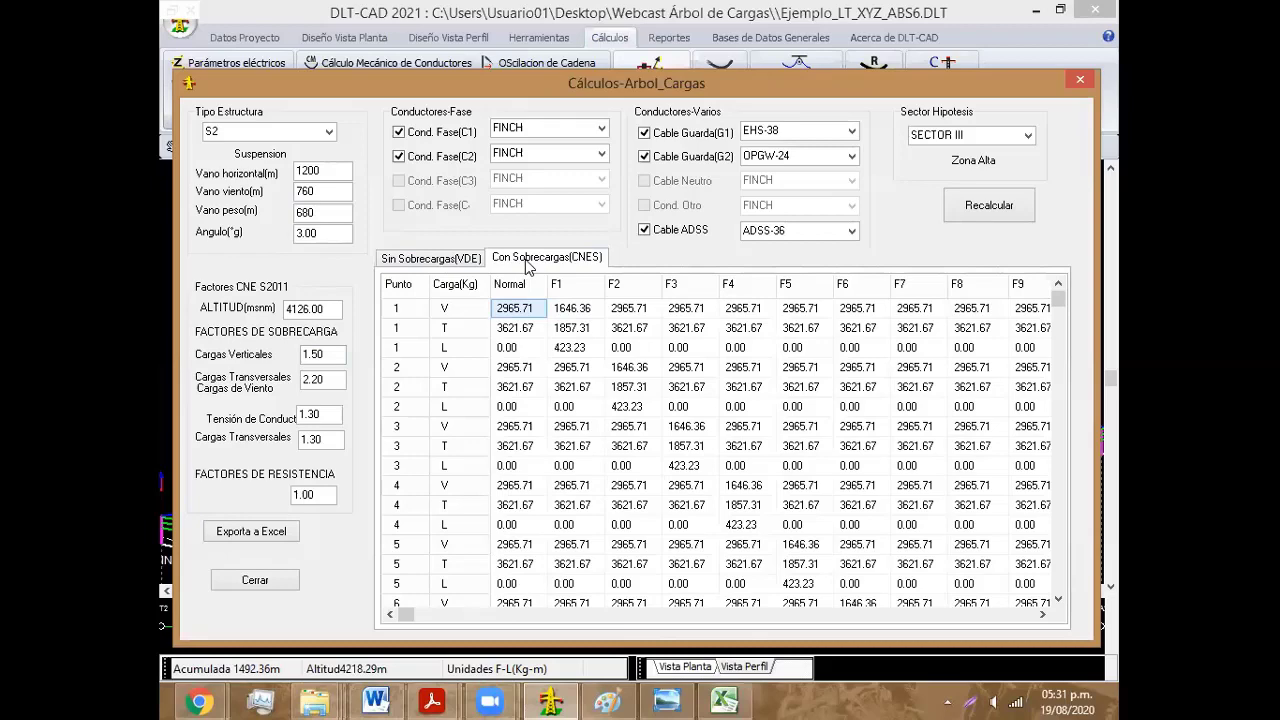
click(449, 262)
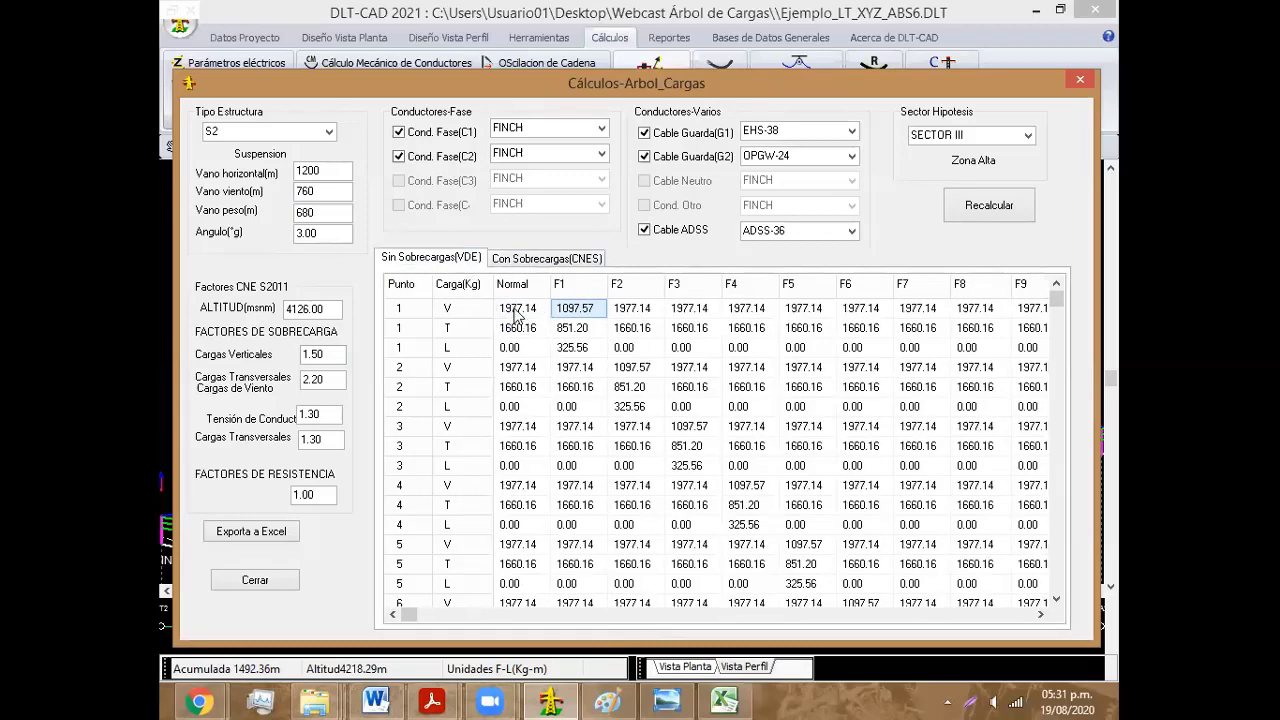
double_click(332, 354)
click(332, 380)
double_click(332, 380)
double_click(324, 438)
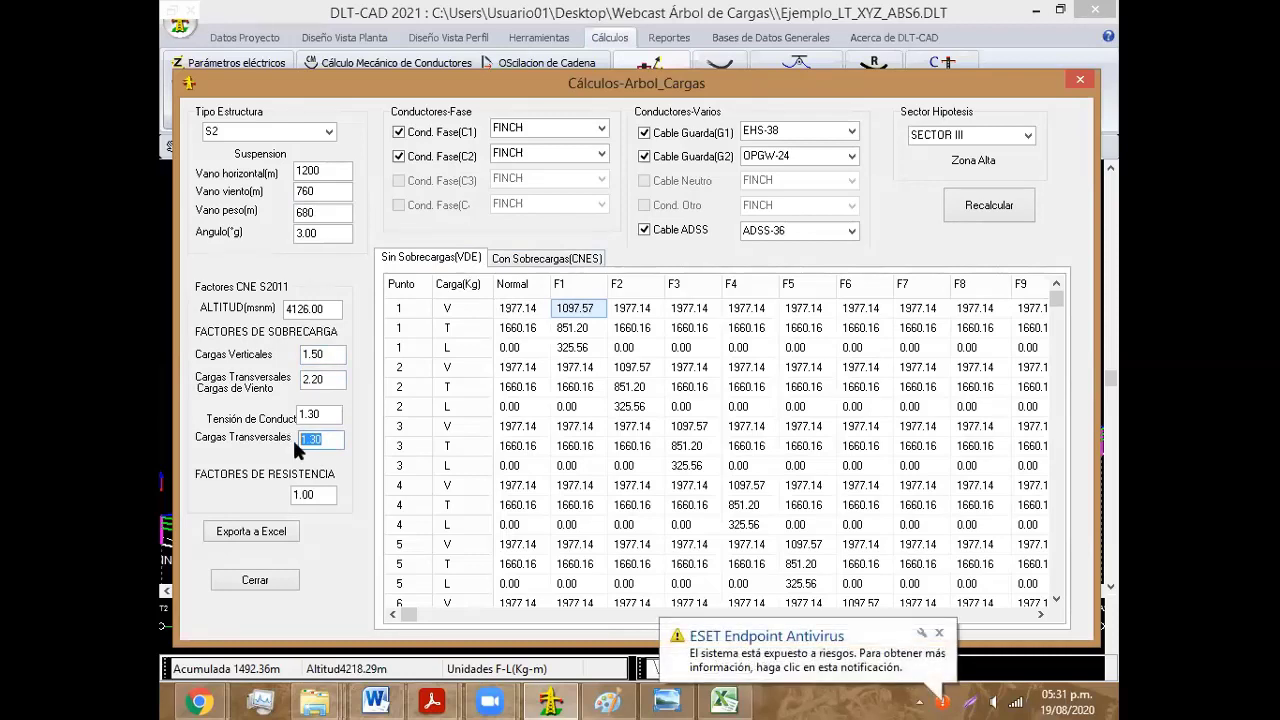
double_click(318, 414)
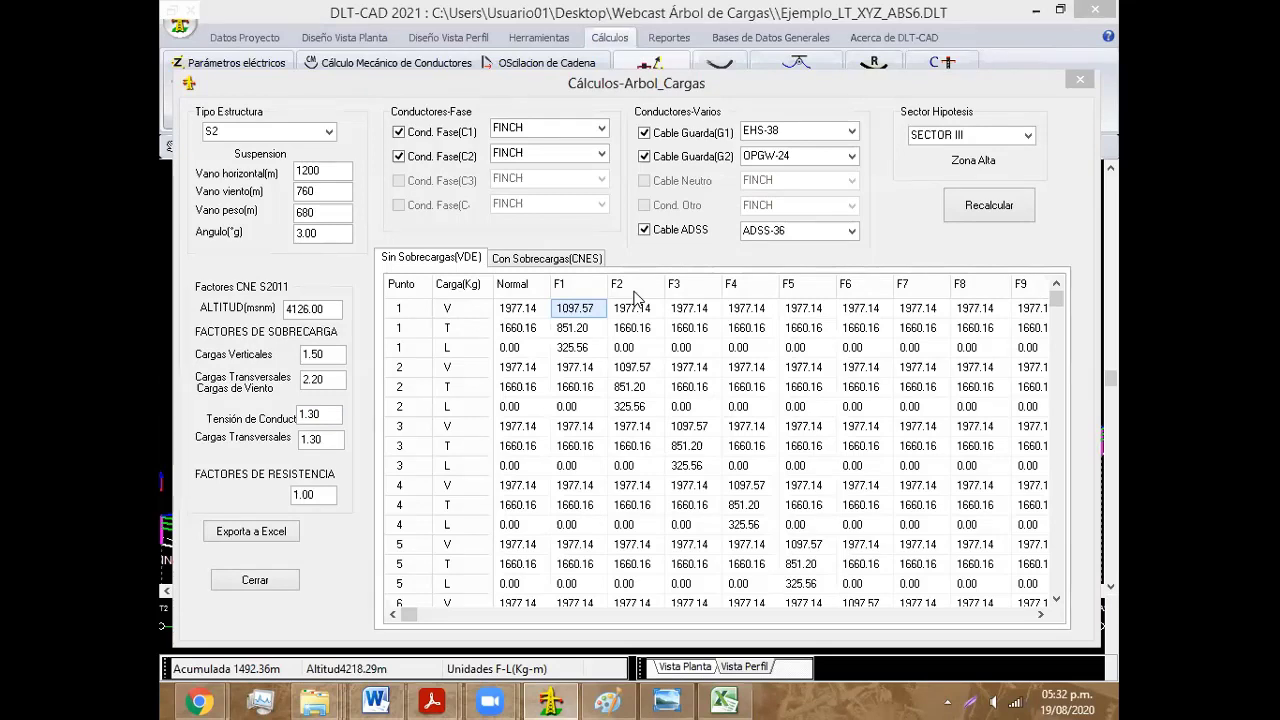
click(630, 350)
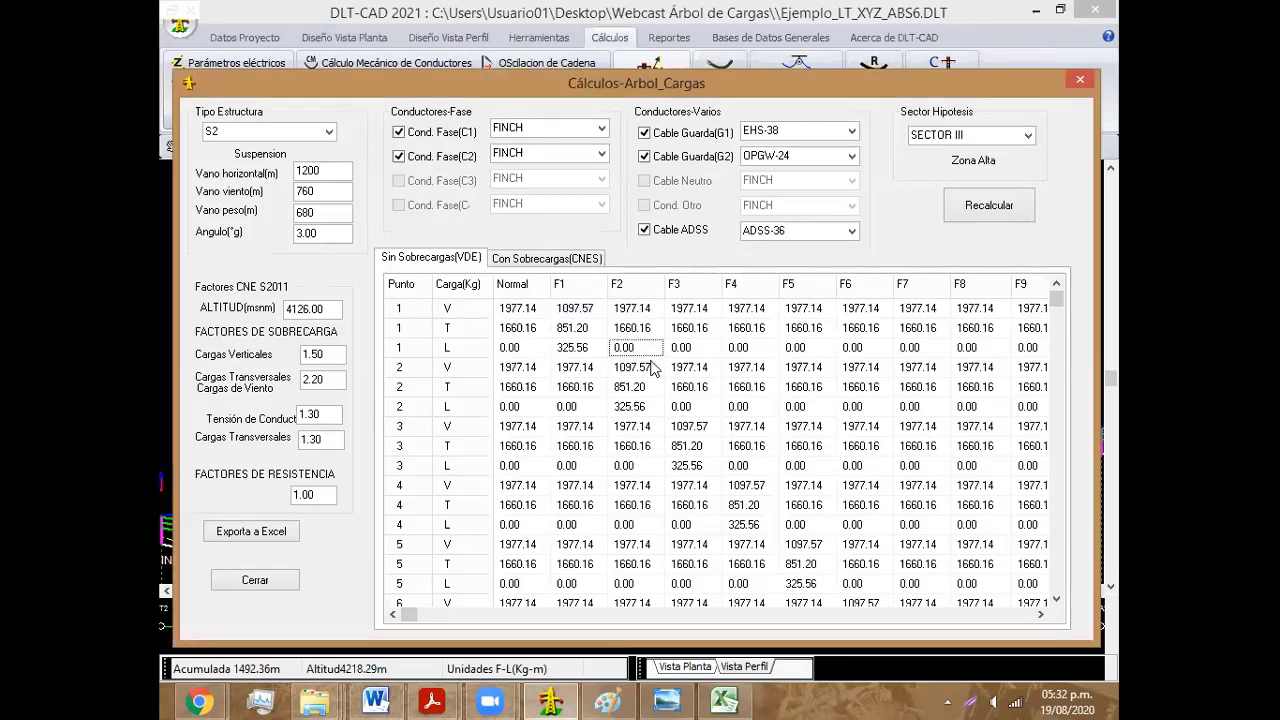
click(645, 366)
click(727, 354)
key(Down)
key(Down)
key(Down)
key(Down)
click(529, 310)
click(528, 327)
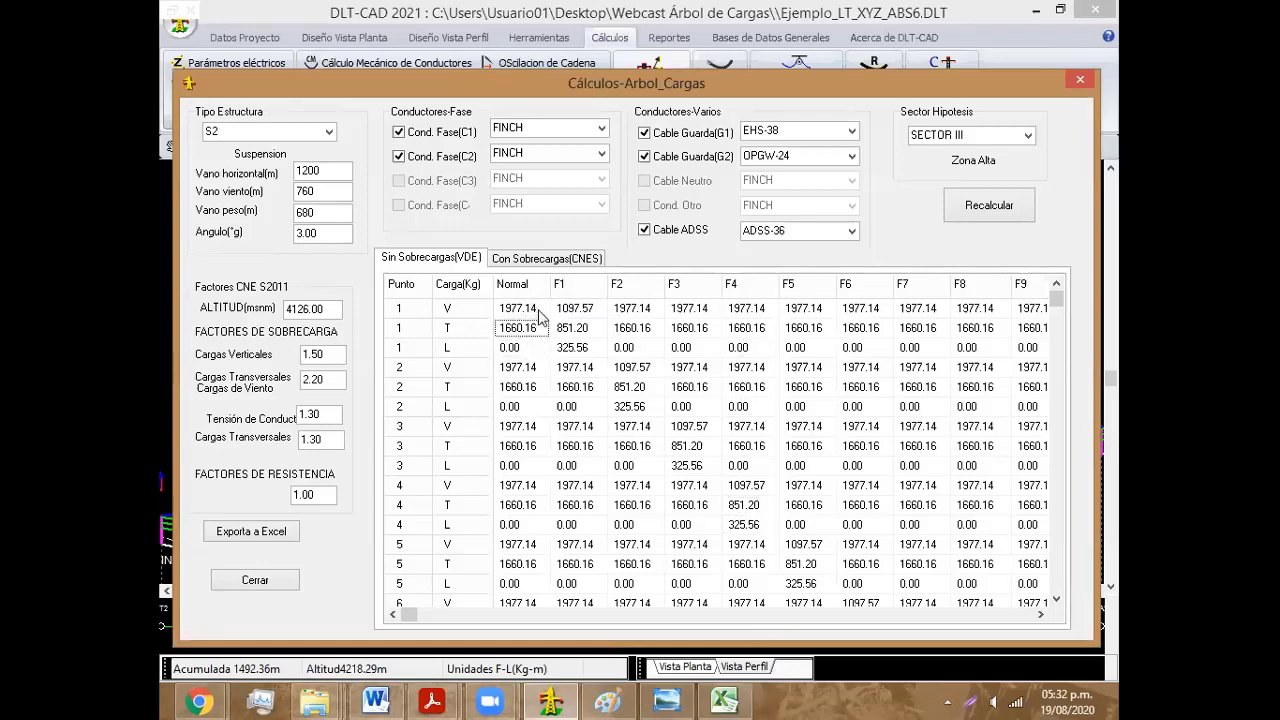
key(Down)
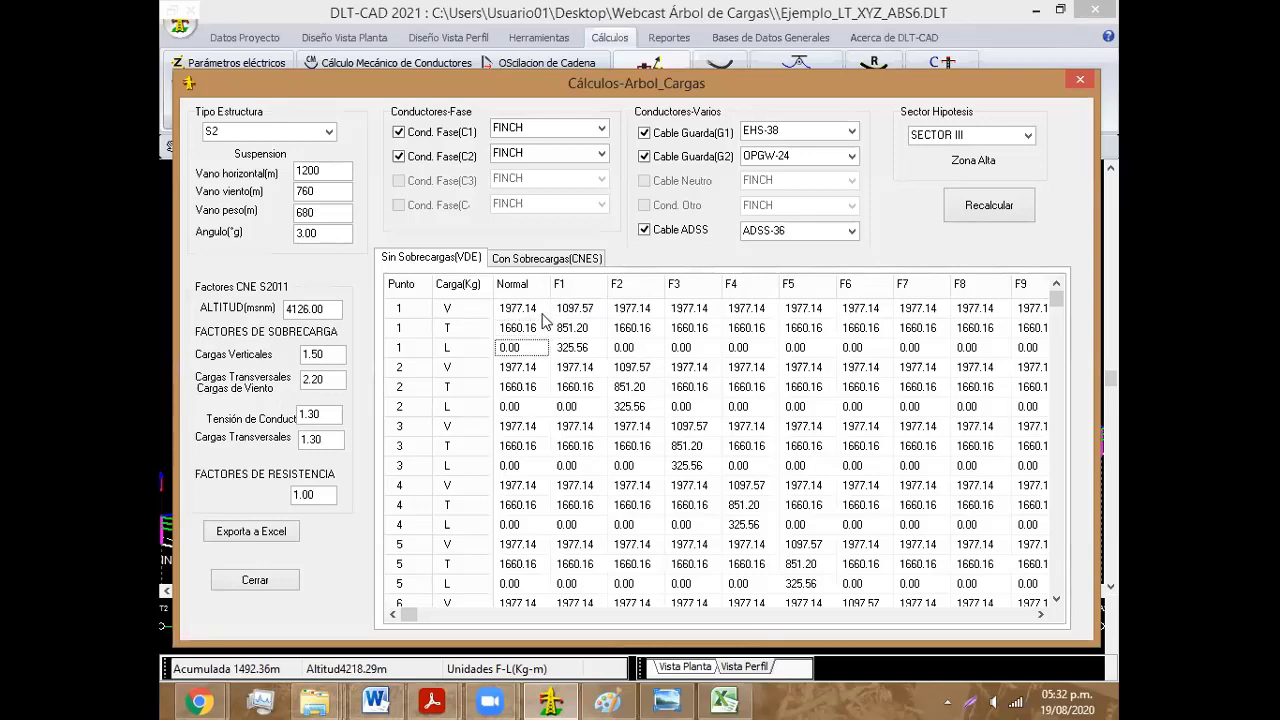
key(Down)
key(Down)
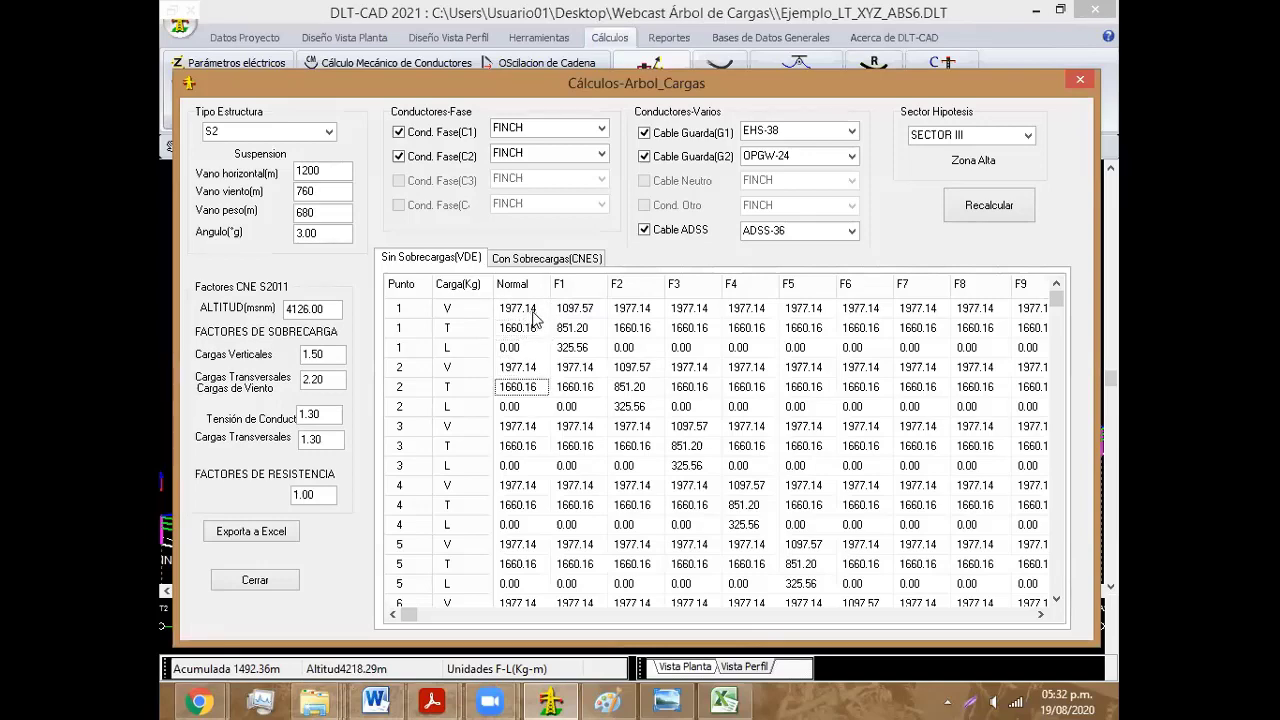
key(Down)
key(Down)
key(Down)
key(Down)
key(Down)
key(Down)
key(Down)
key(Down)
key(Down)
key(Down)
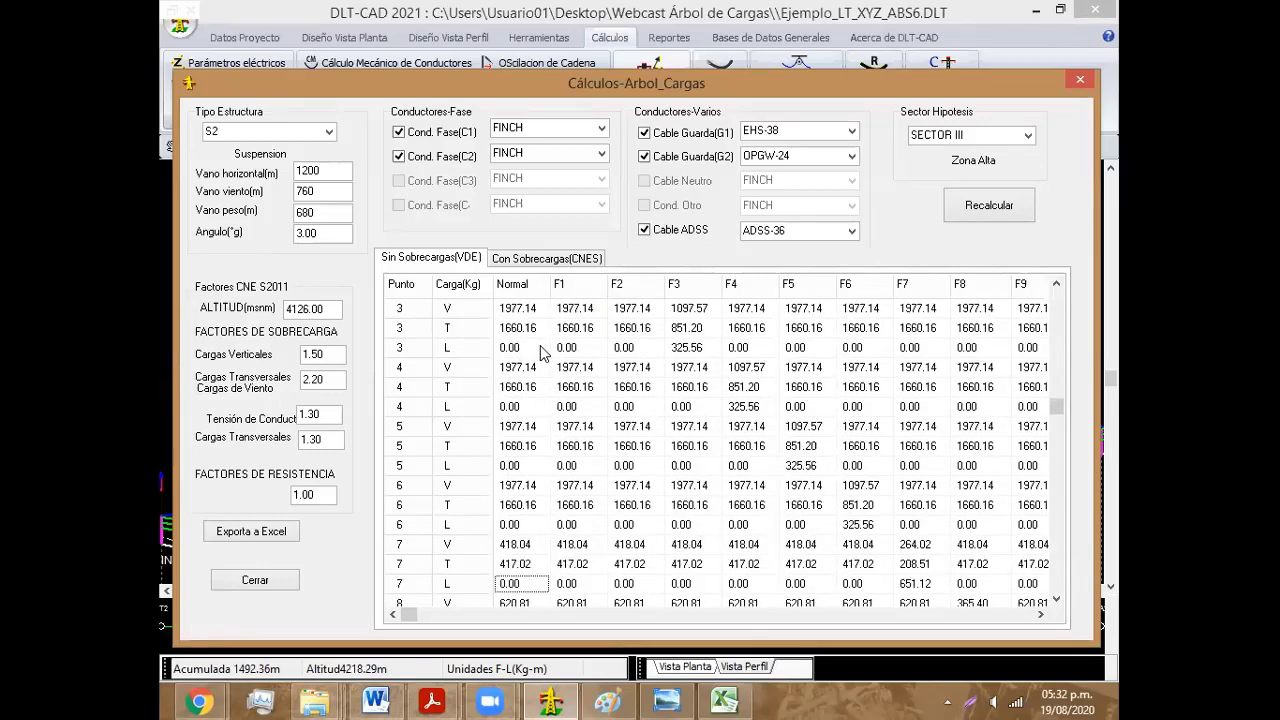
key(Down)
key(Down)
key(Down)
key(Up)
key(Up)
key(Up)
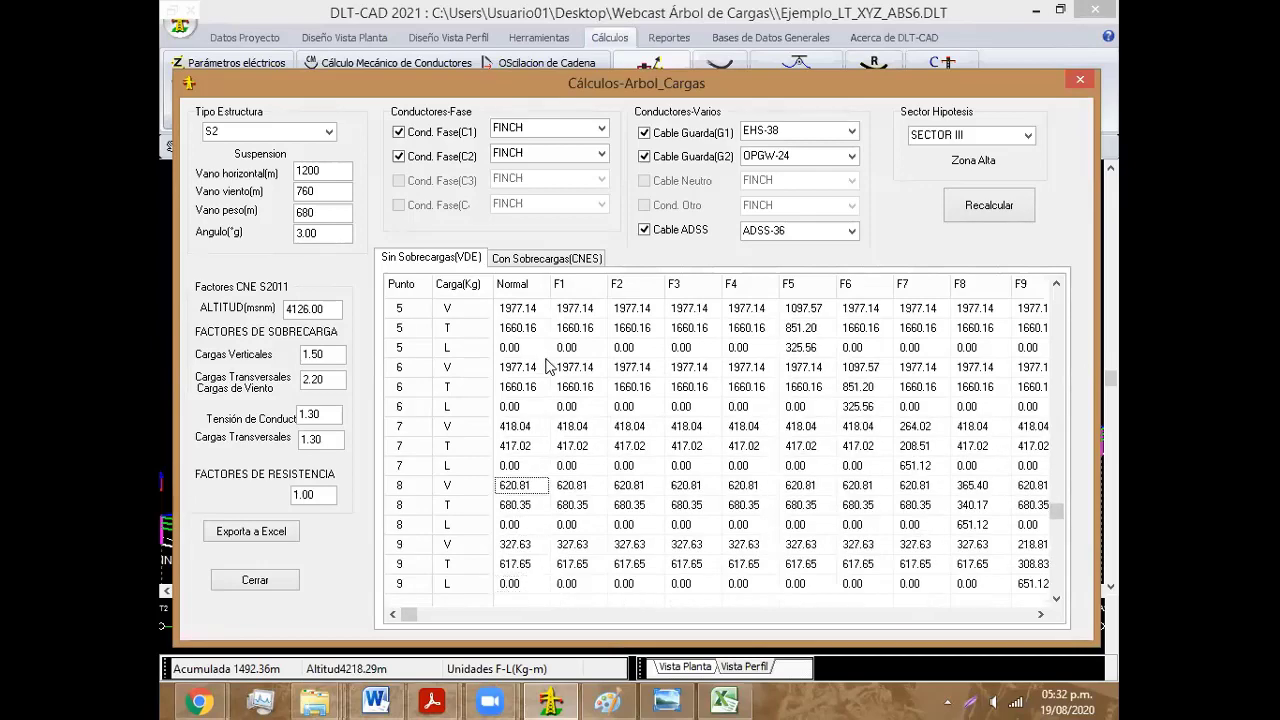
key(Up)
key(Up)
key(Up)
key(Up)
key(Up)
key(Up)
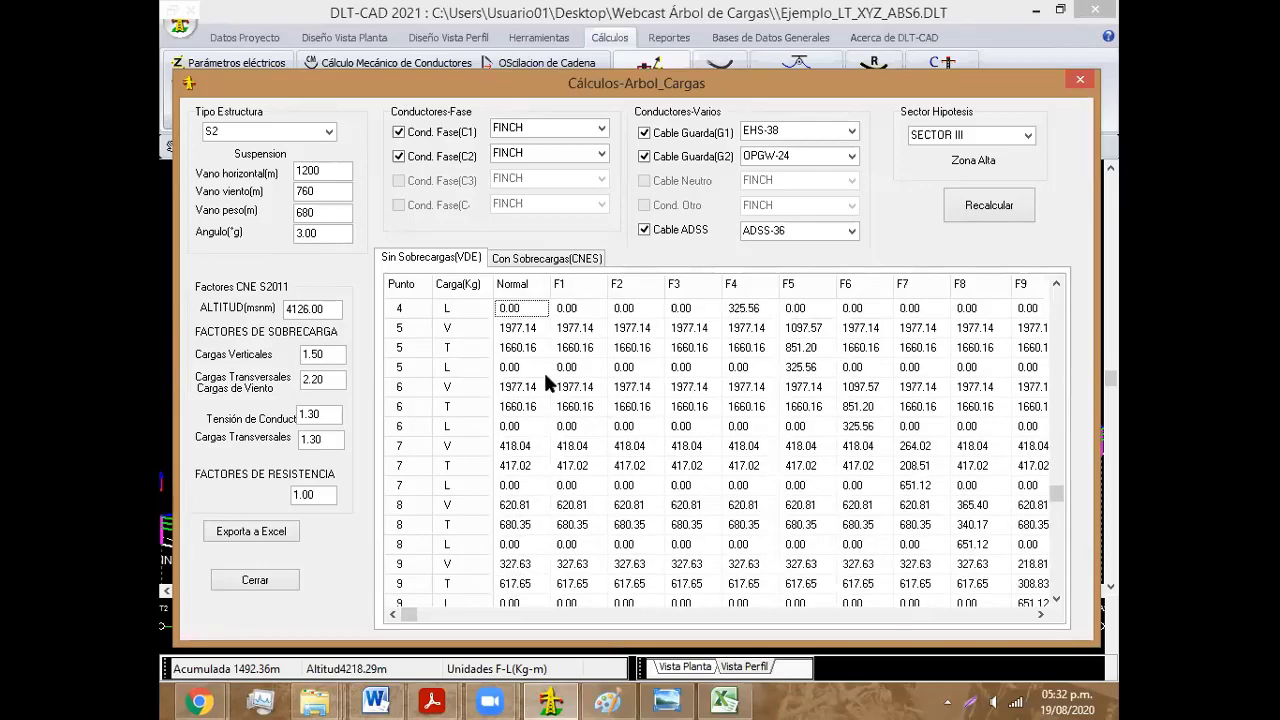
key(Up)
key(Up)
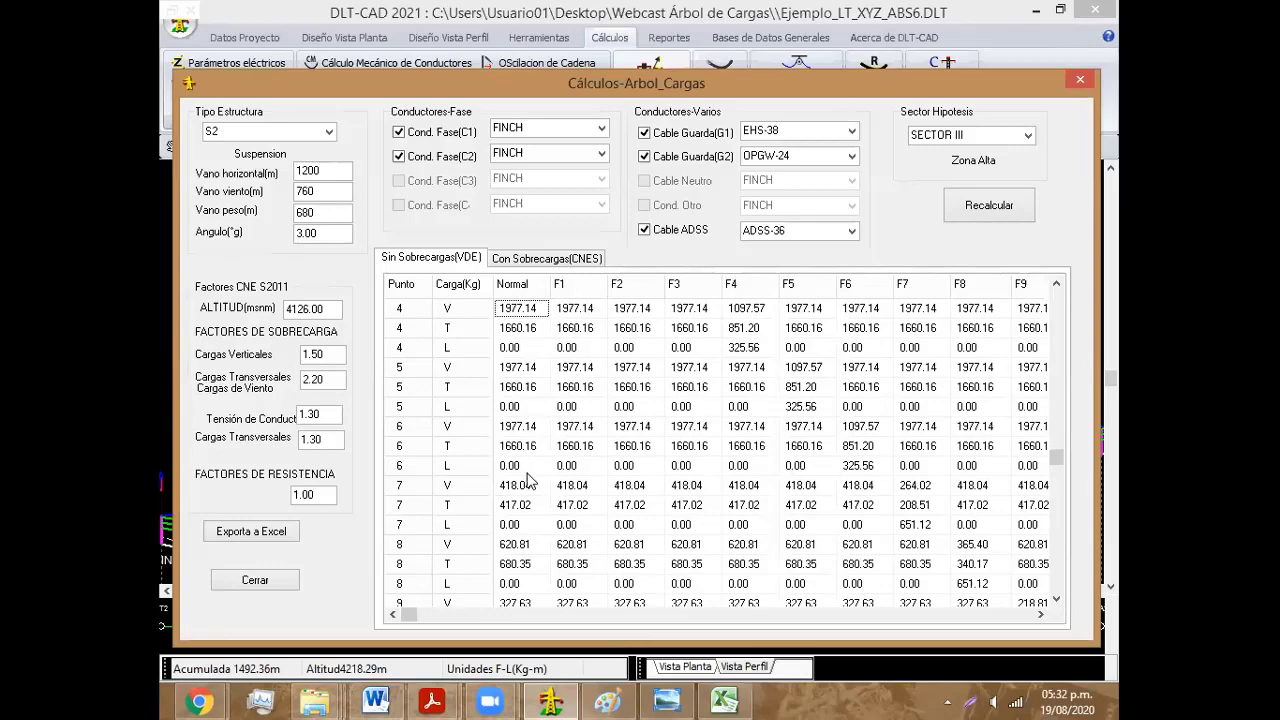
key(Up)
key(Up)
key(Up)
key(Up)
key(Up)
key(Up)
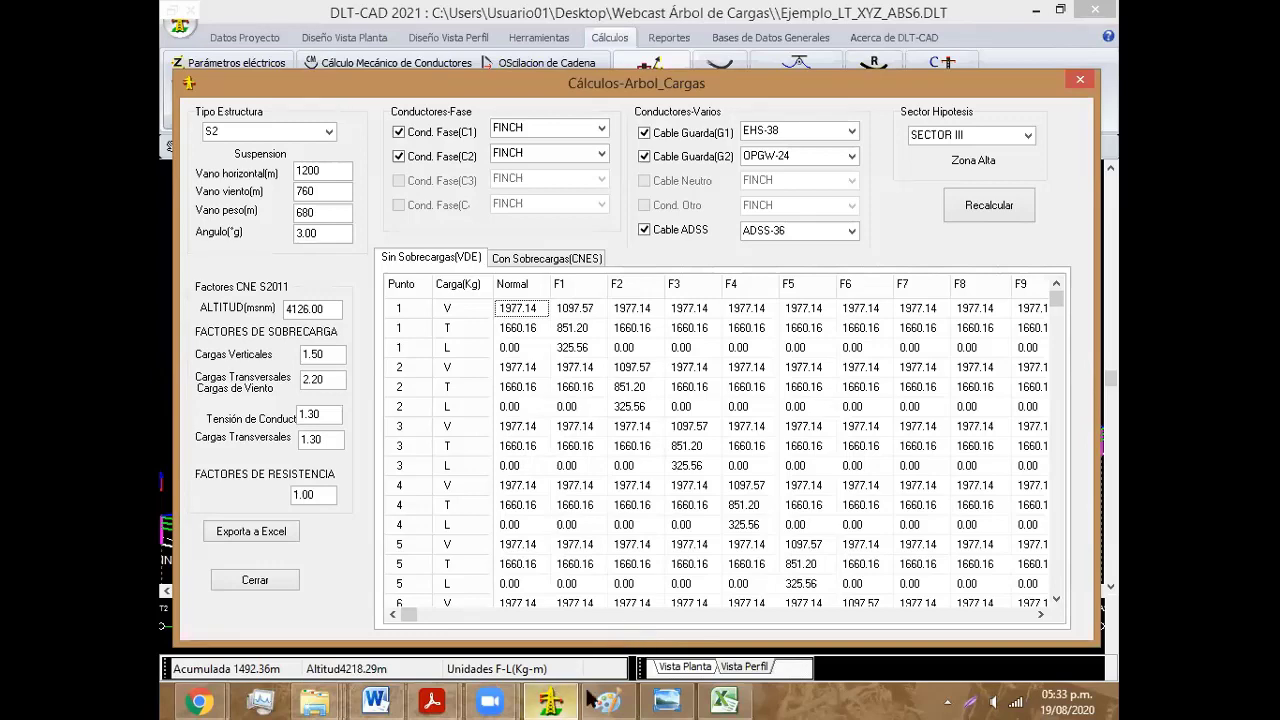
Step: On sheet A2, enter =MAX(C5:C21) in C23 and fill to E23, giving 669.7, 503.1, 652.5
click(724, 701)
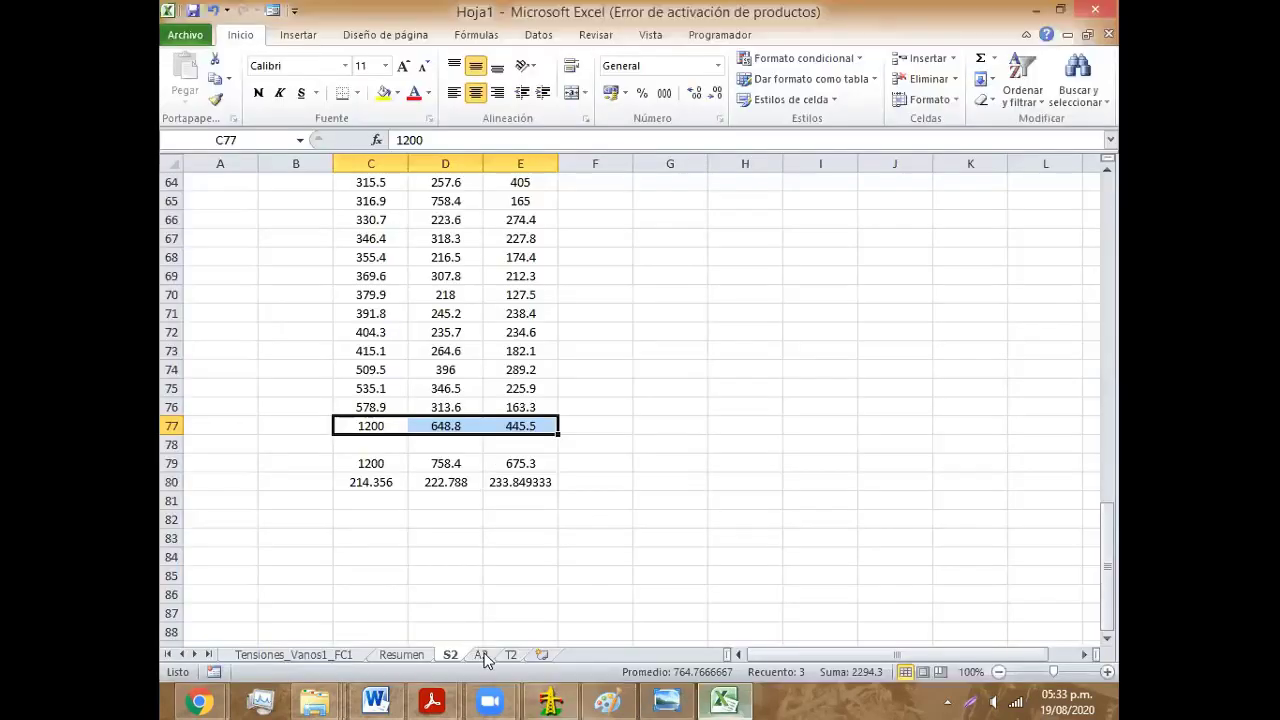
click(481, 655)
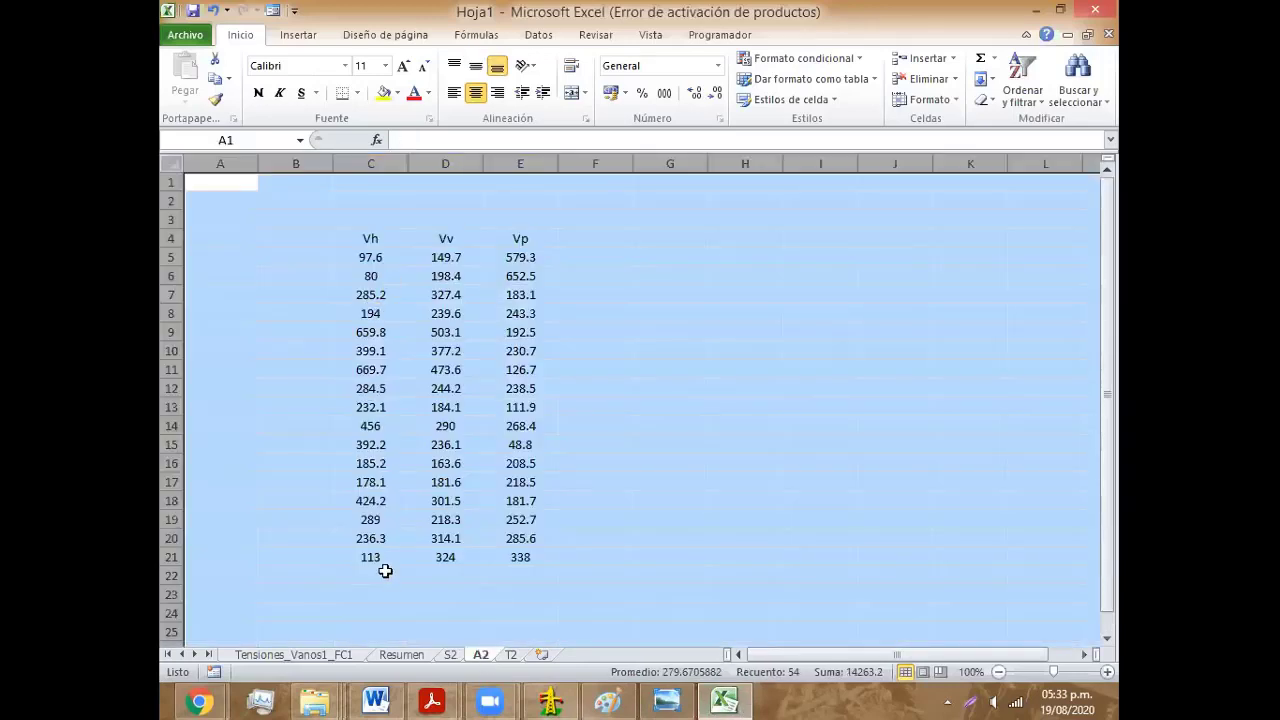
click(380, 562)
click(378, 598)
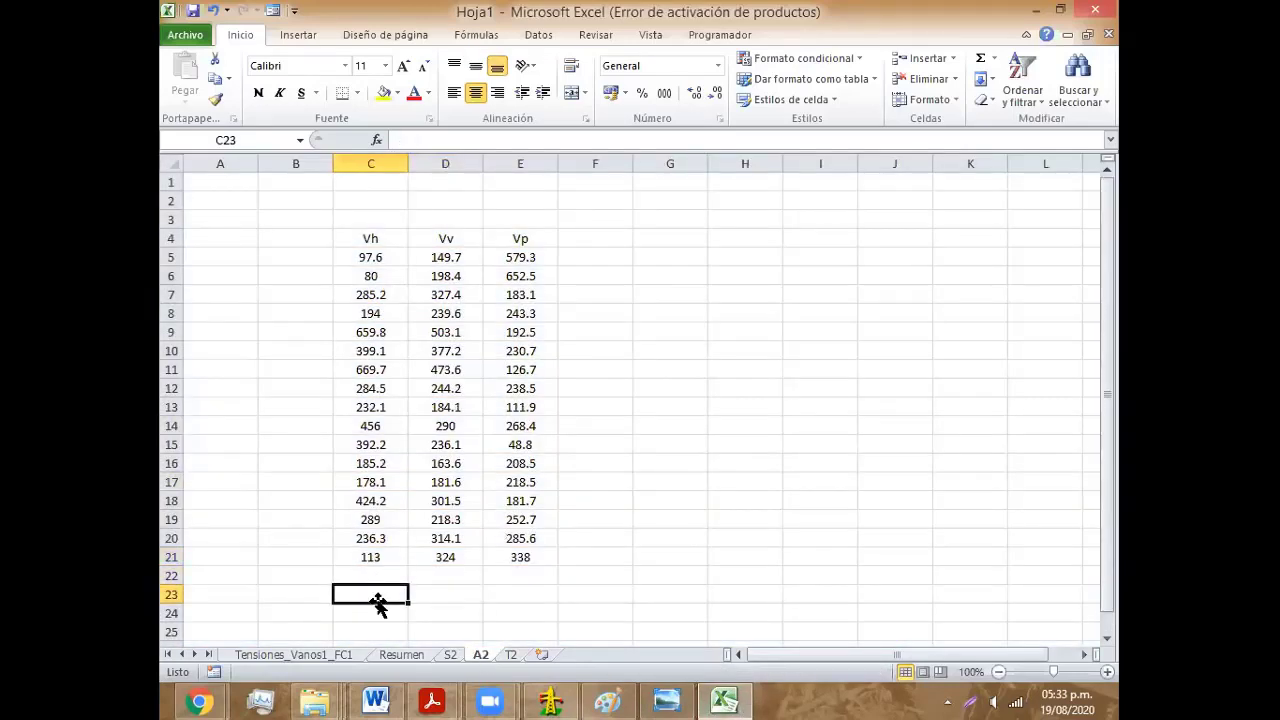
text(=)
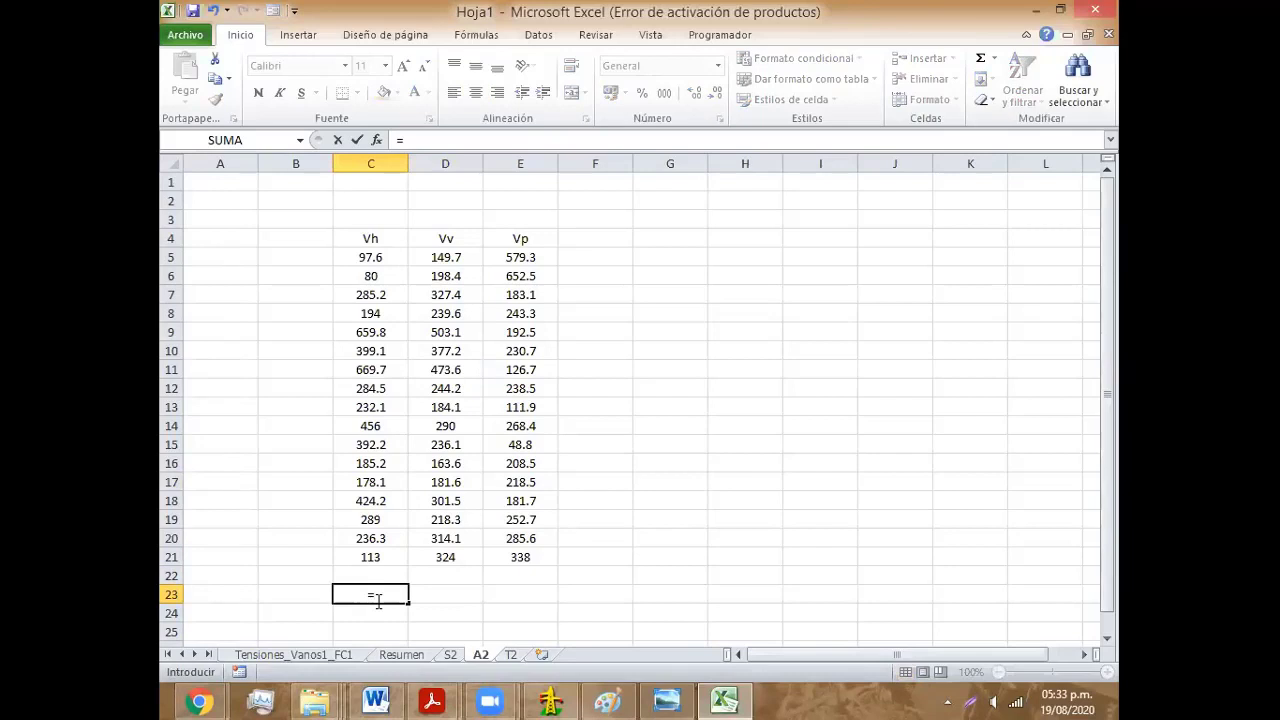
text(max)
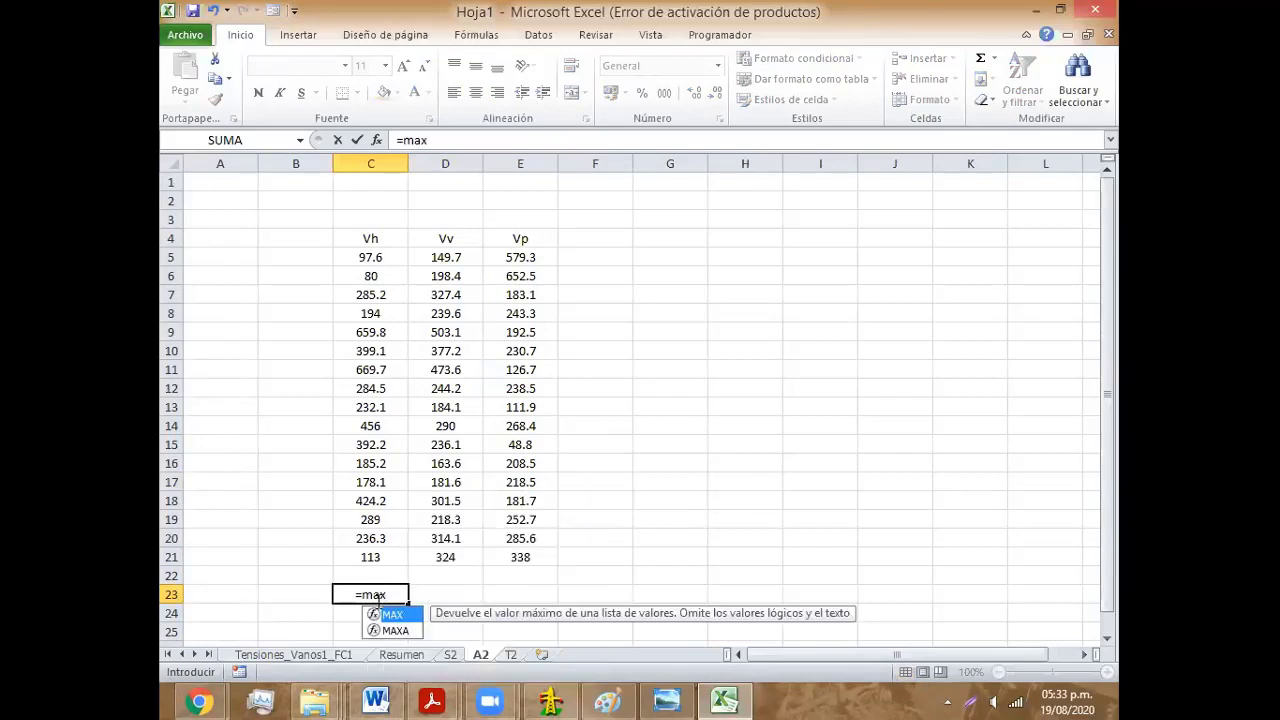
text(()
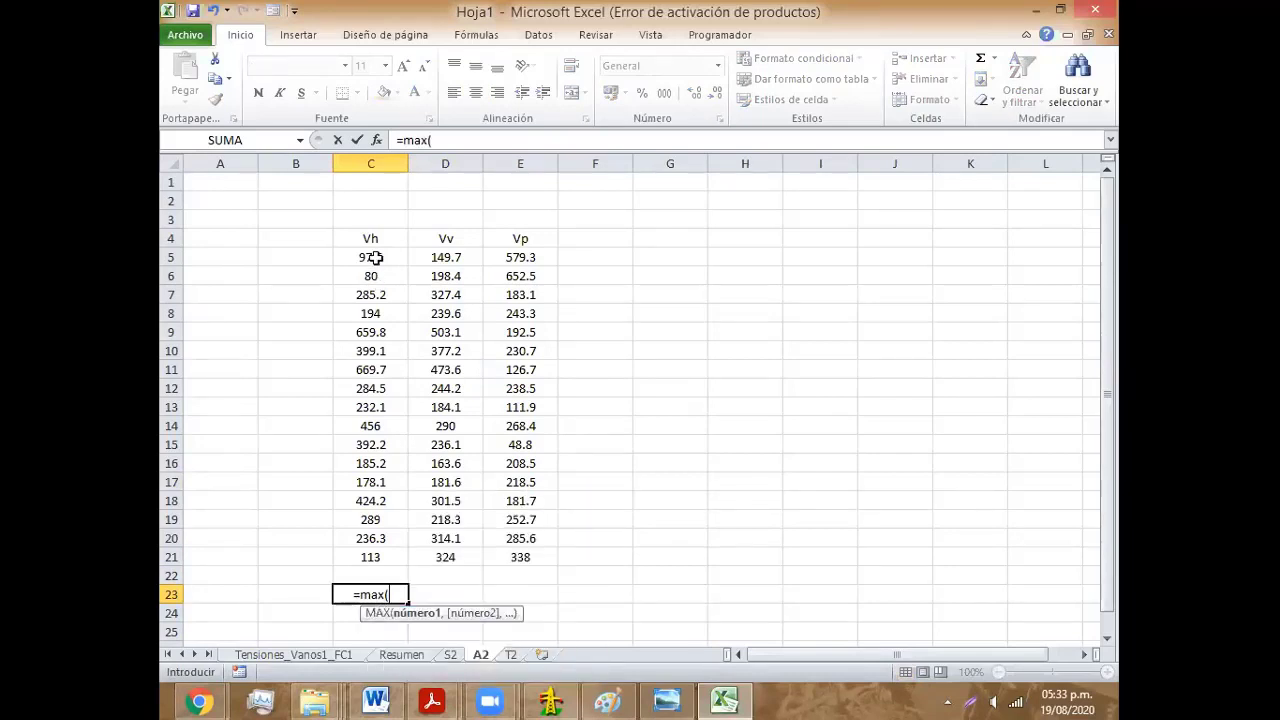
drag(370, 257, 363, 557)
key(Return)
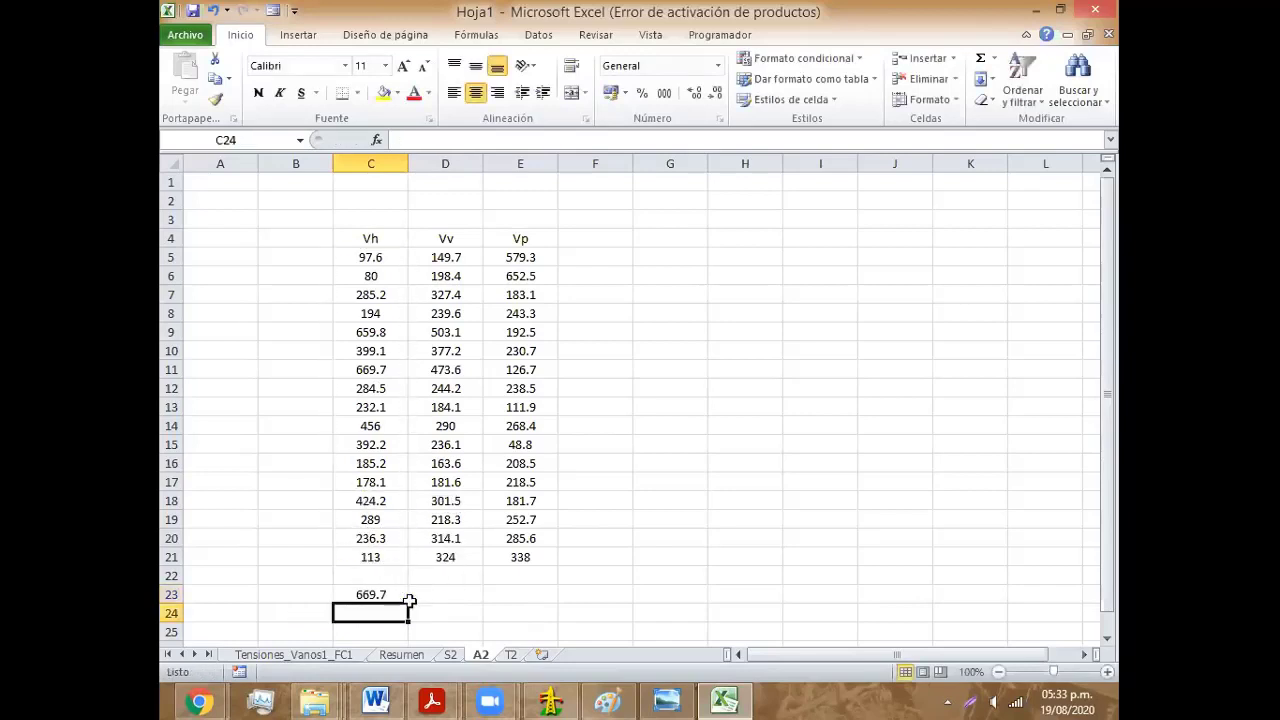
drag(410, 598, 557, 628)
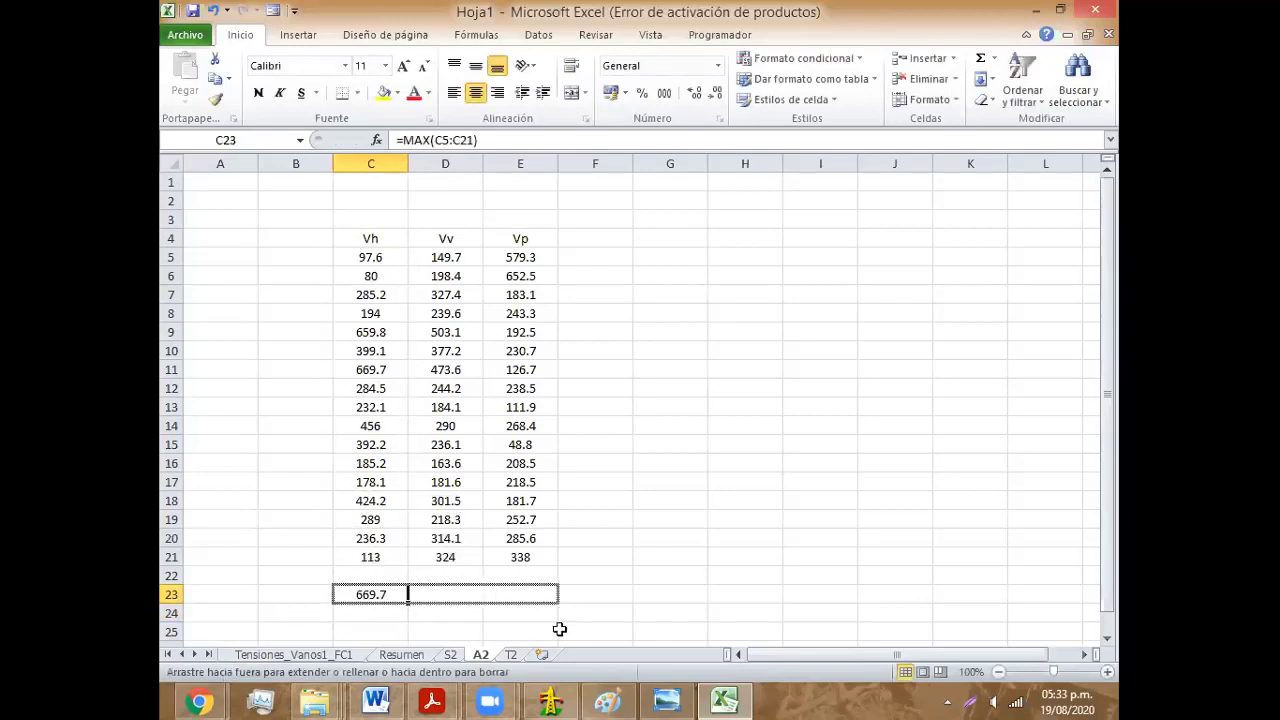
click(376, 610)
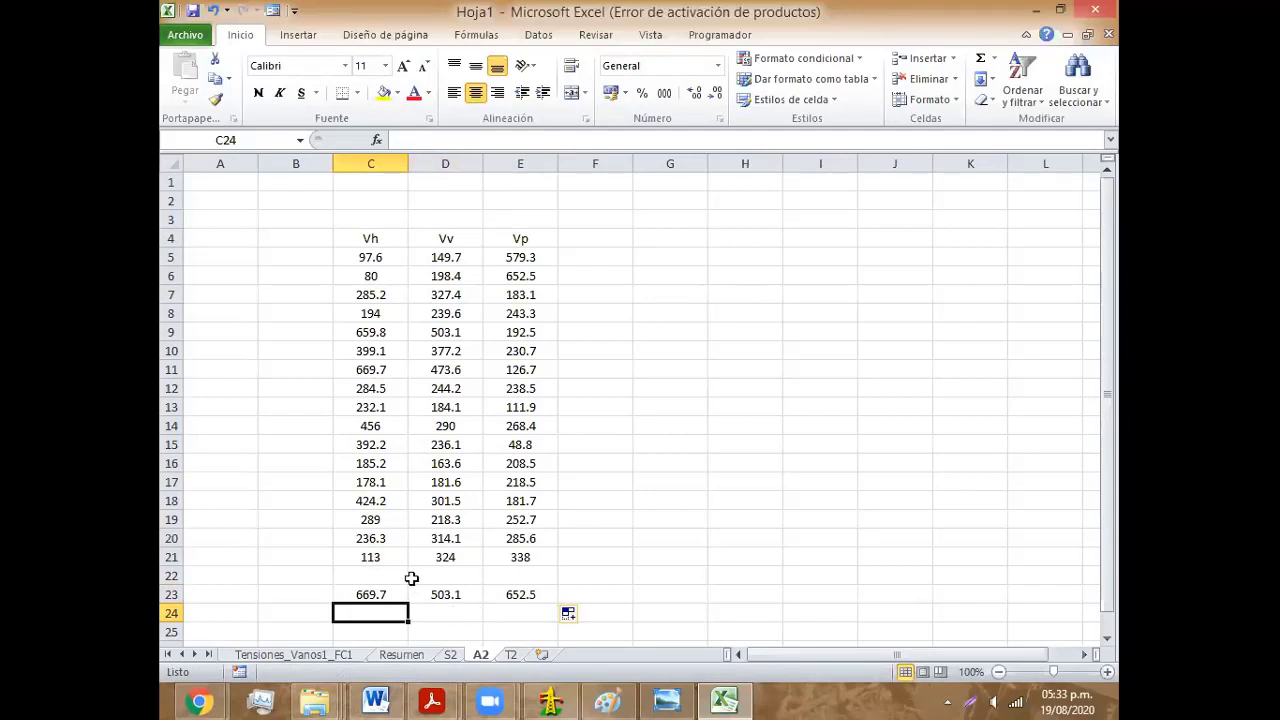
drag(385, 594, 505, 594)
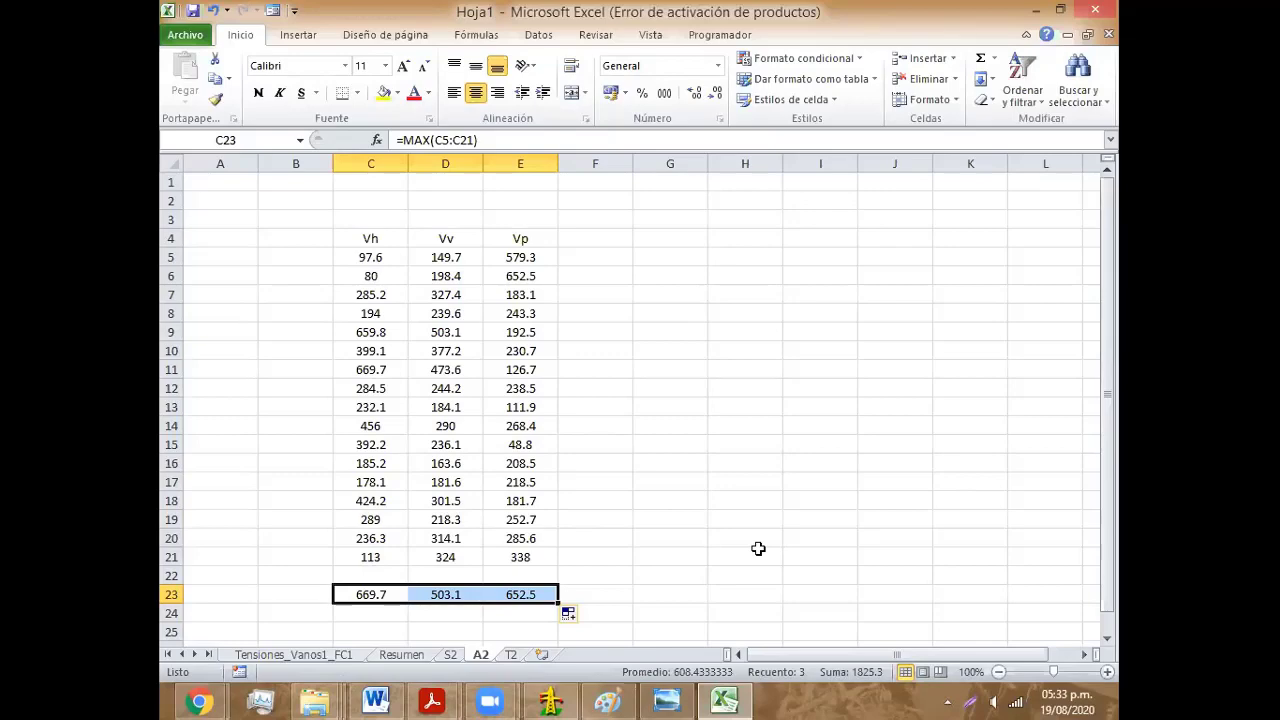
Step: Set Tipo Estructura to A2 with horizontal, wind and weight spans 670, 510 and 660
click(552, 700)
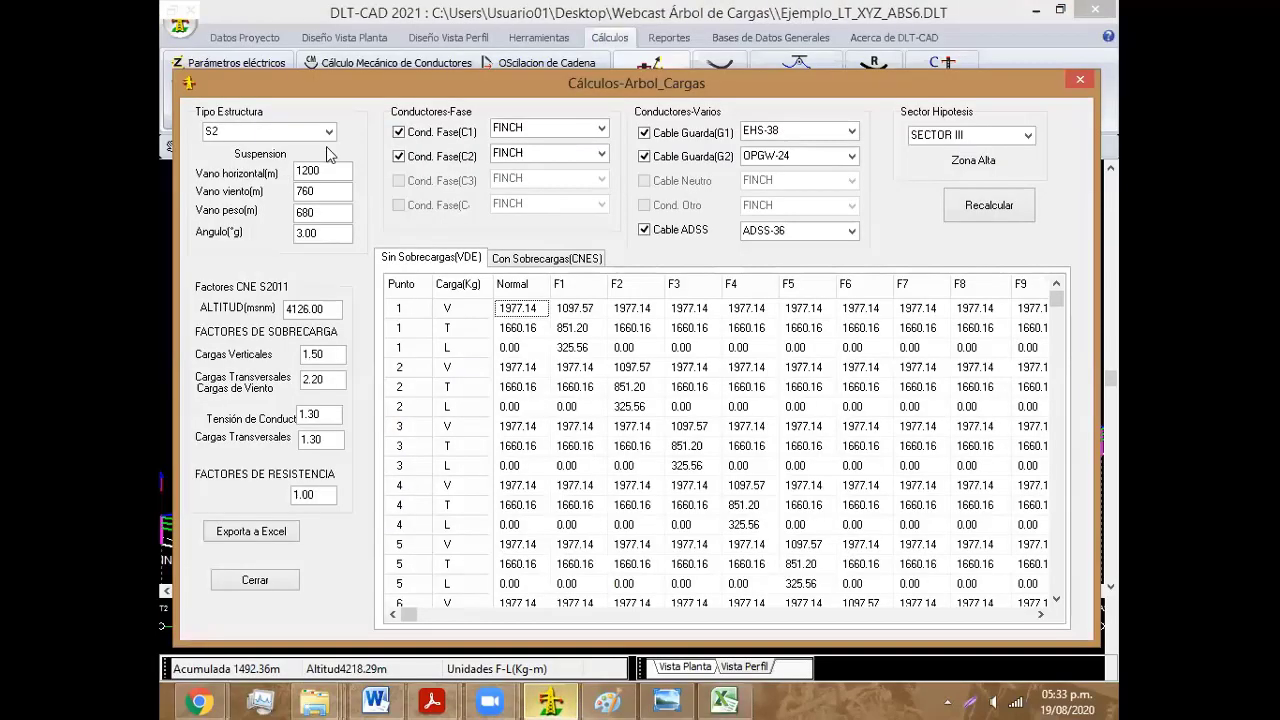
click(328, 131)
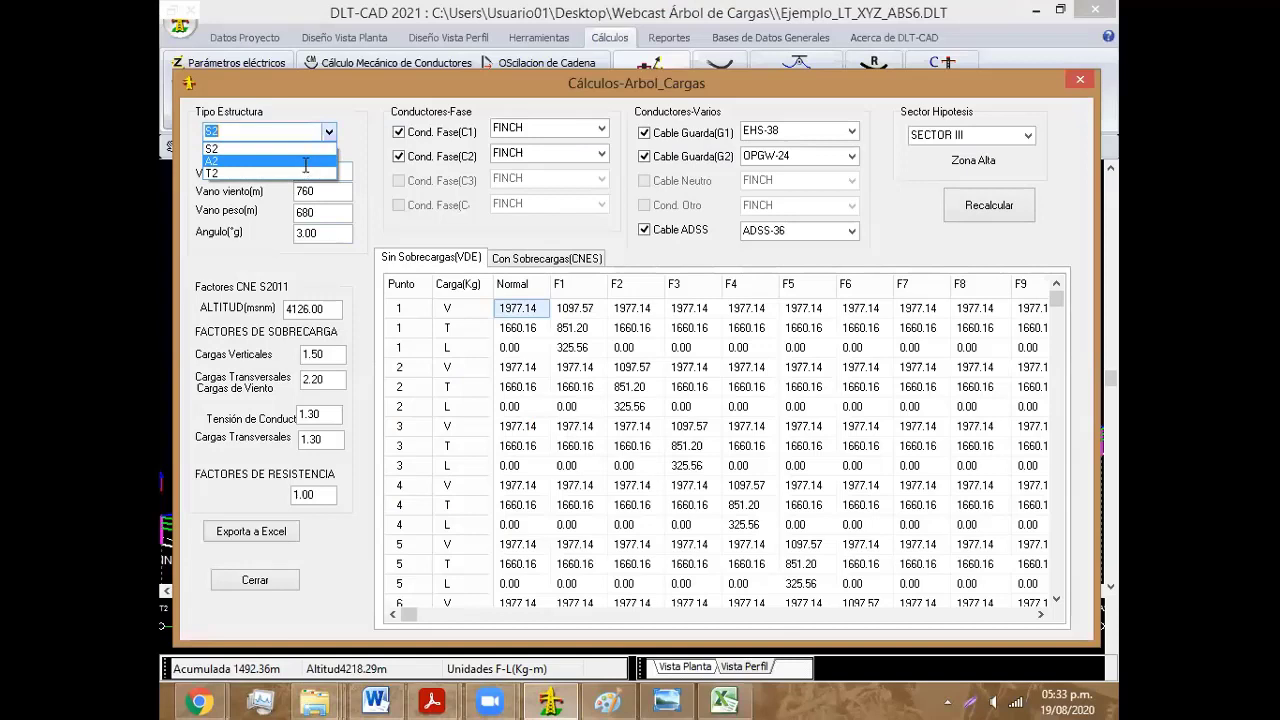
click(338, 172)
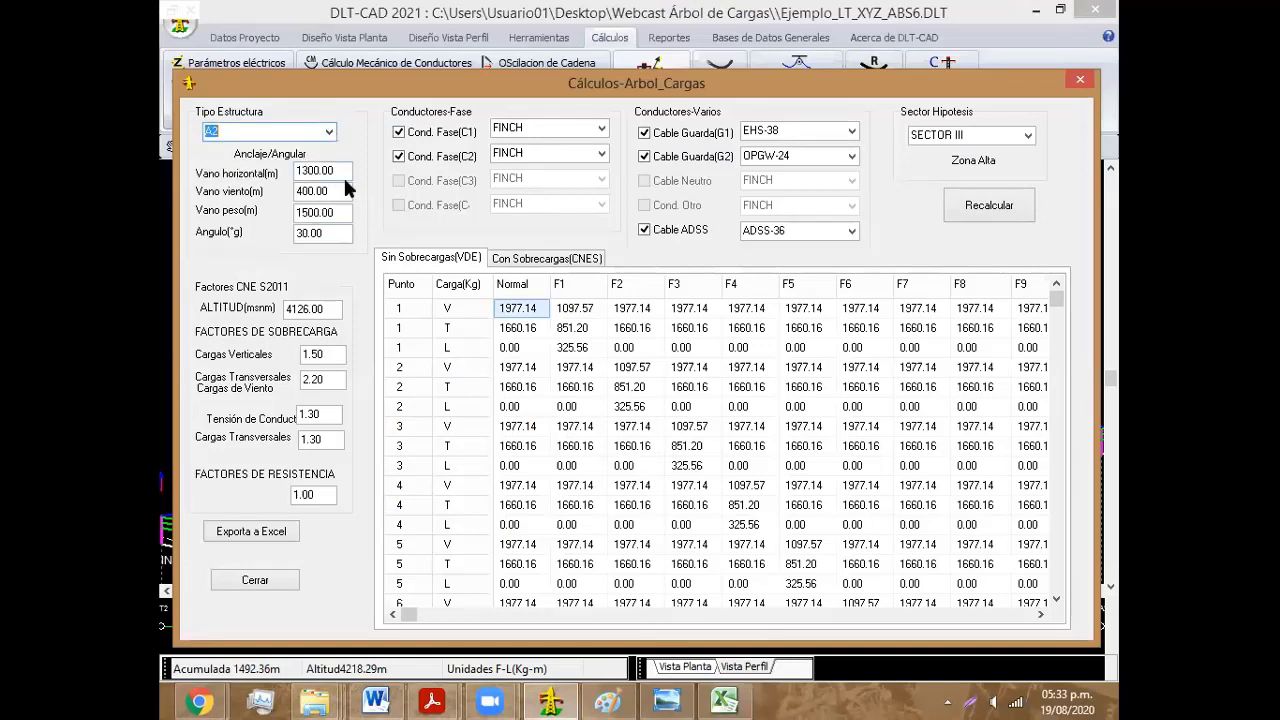
click(338, 172)
double_click(335, 171)
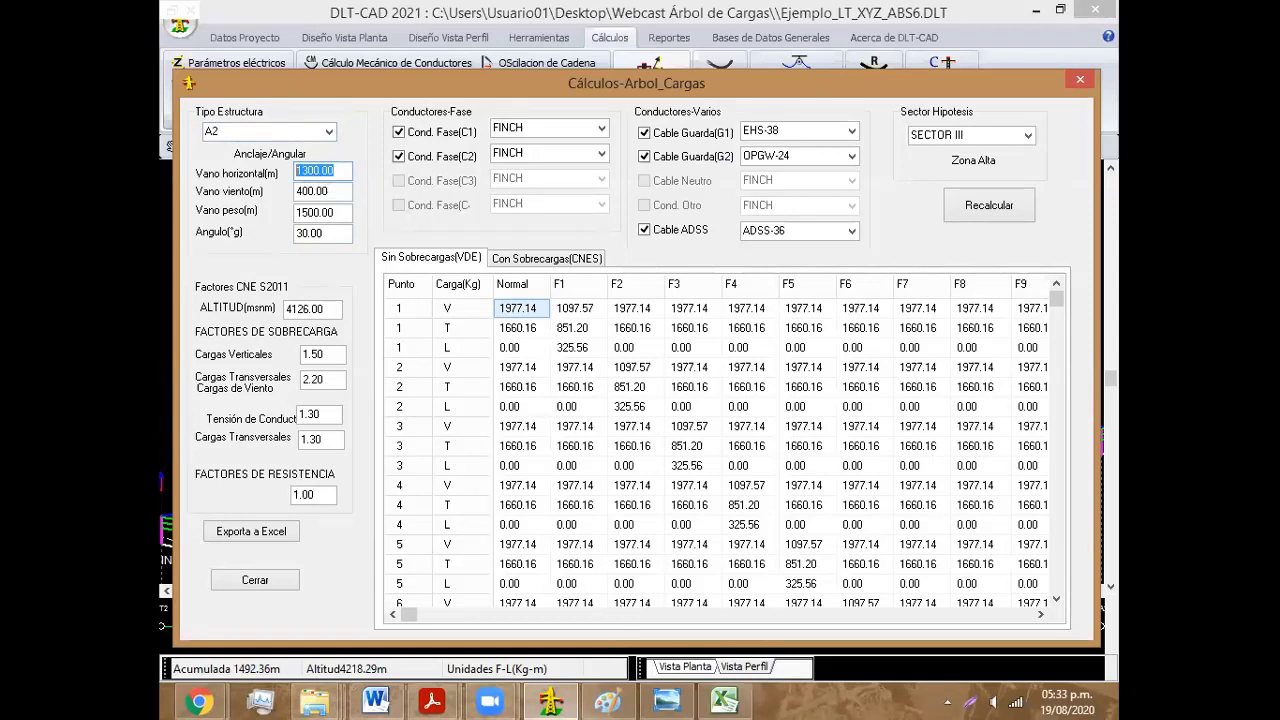
text(670)
key(Tab)
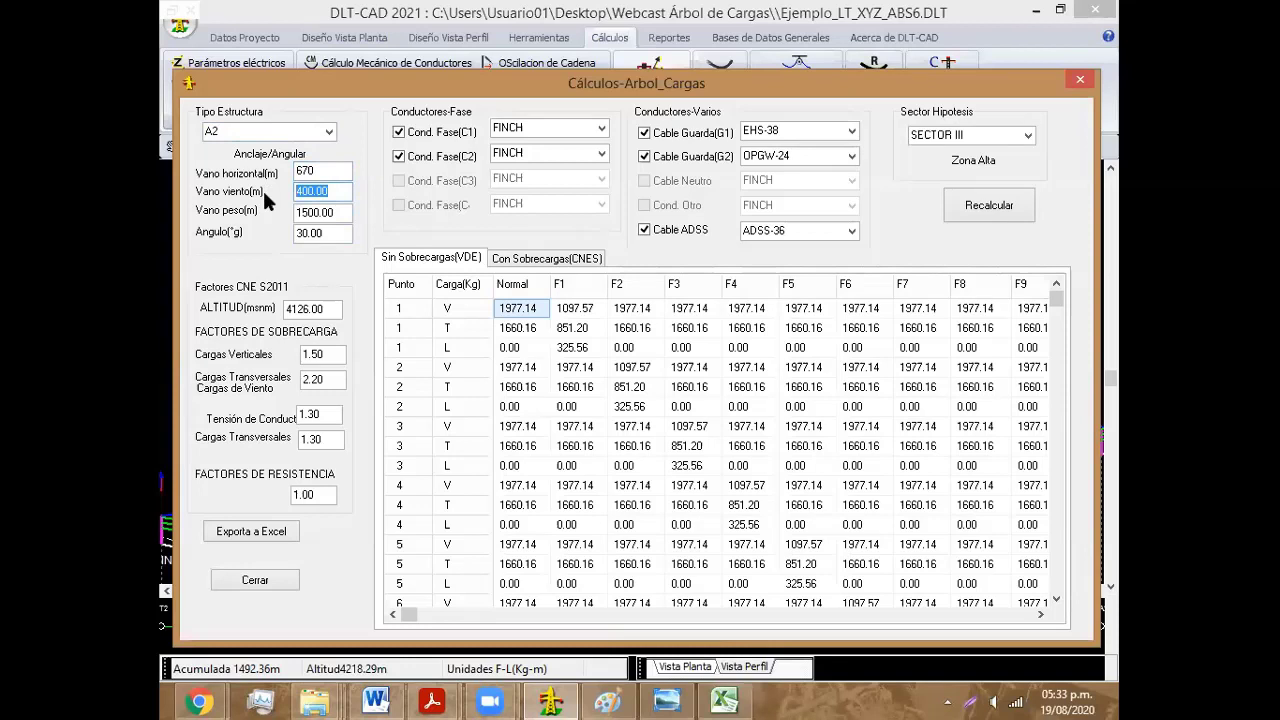
text(510)
key(Tab)
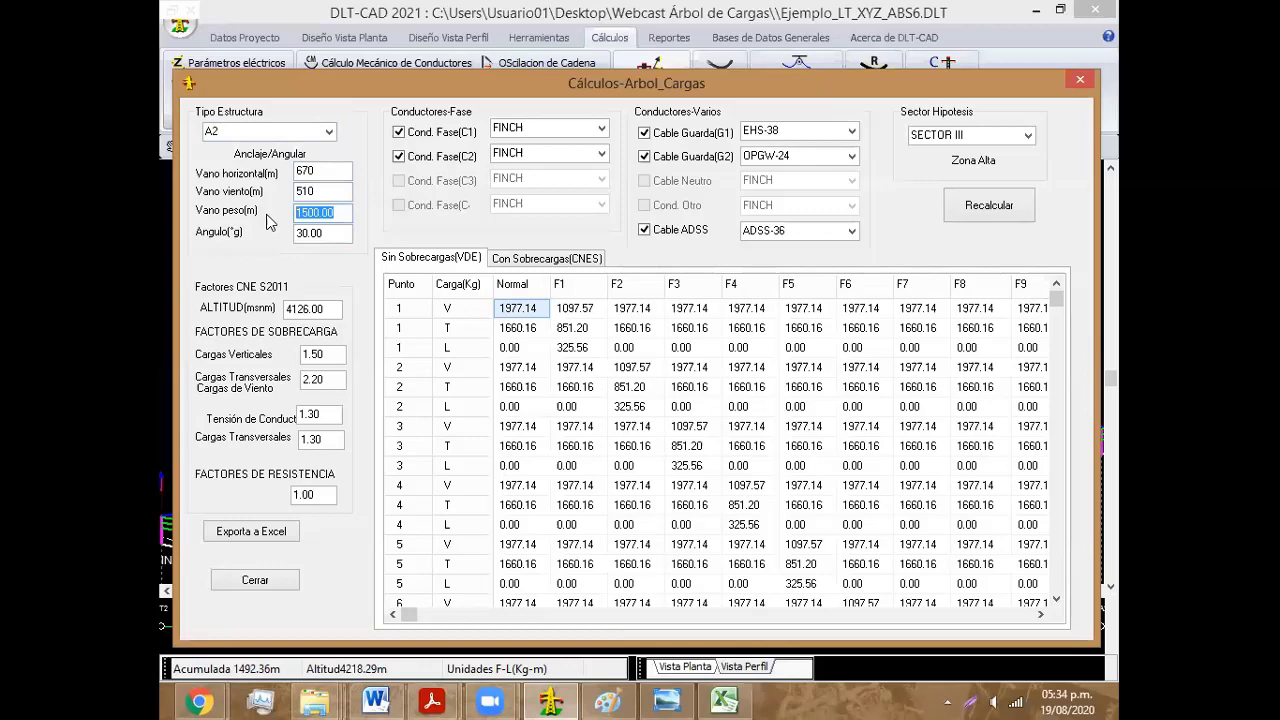
text(660)
Step: Recalculate the A2 load tree, check the 30.00 angle, and close the window
click(968, 208)
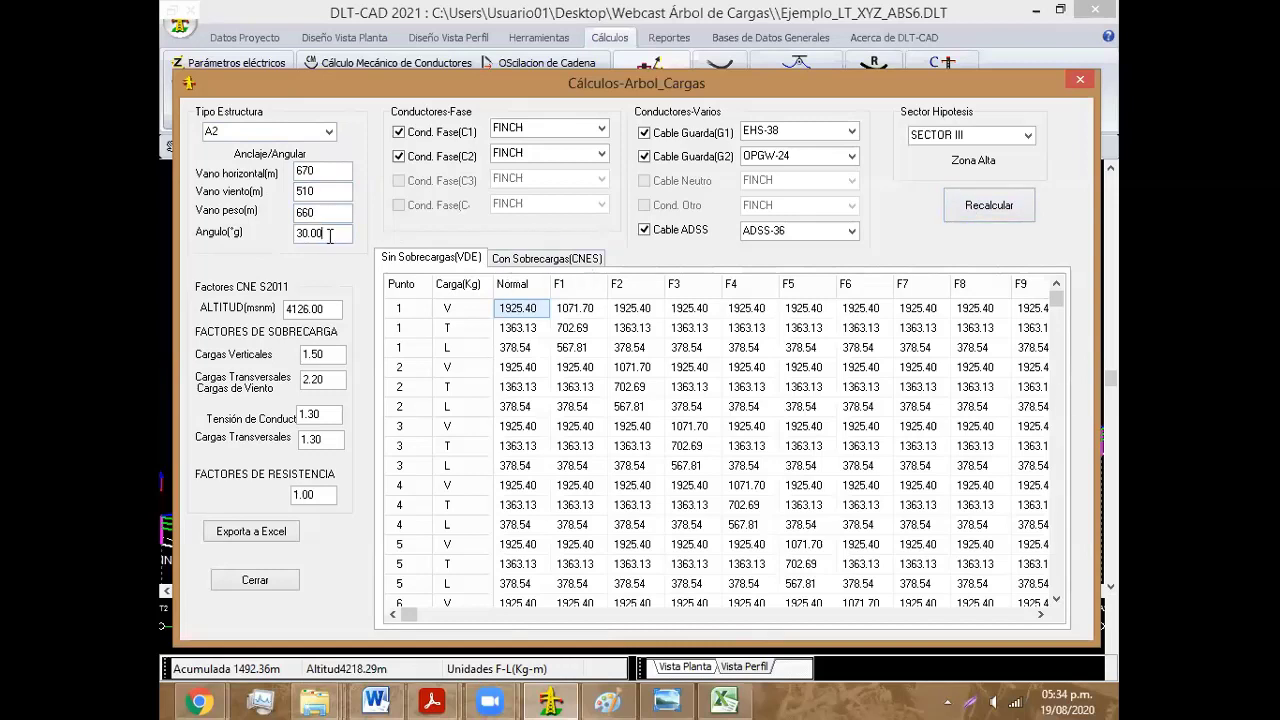
drag(336, 233, 290, 242)
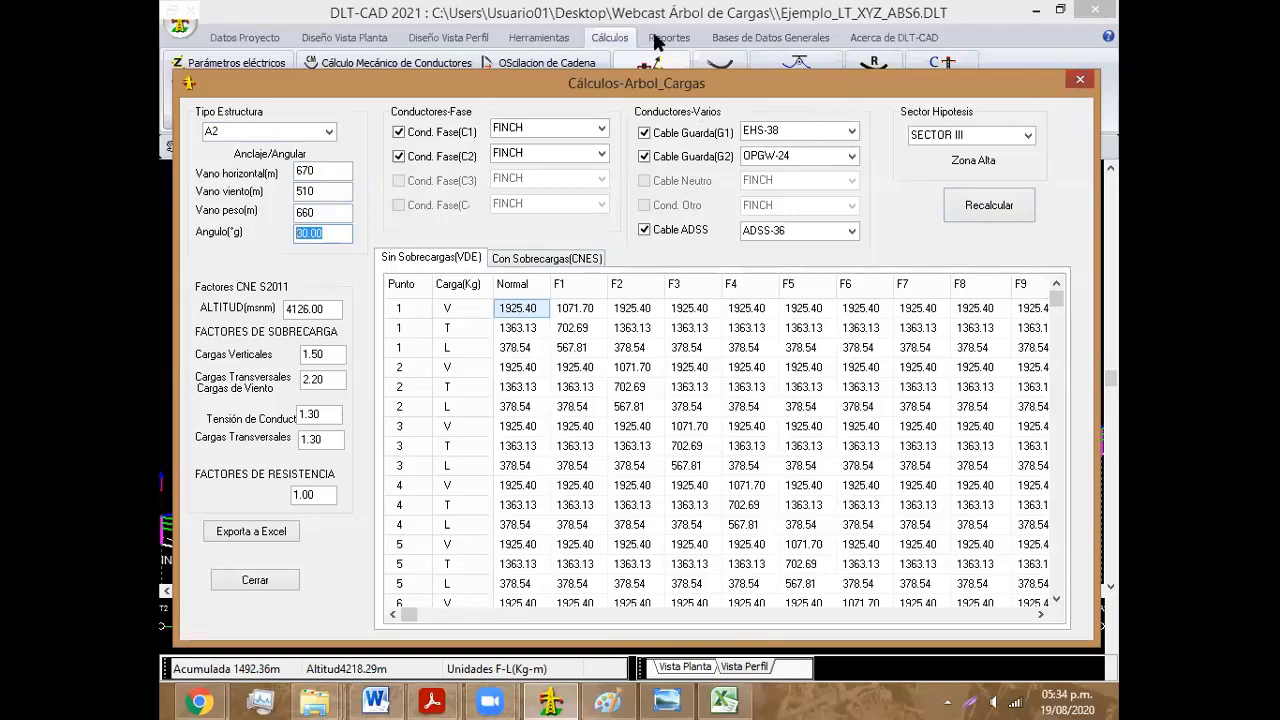
key(Escape)
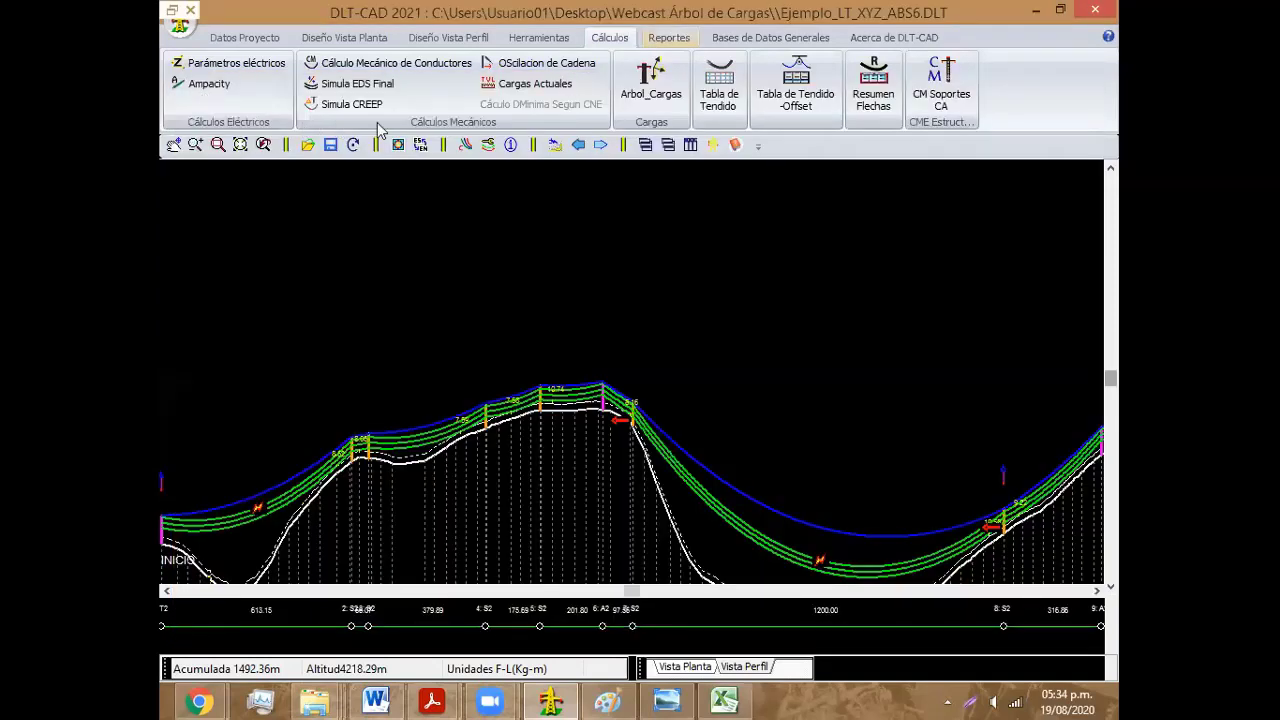
scroll(430, 128, down, 1)
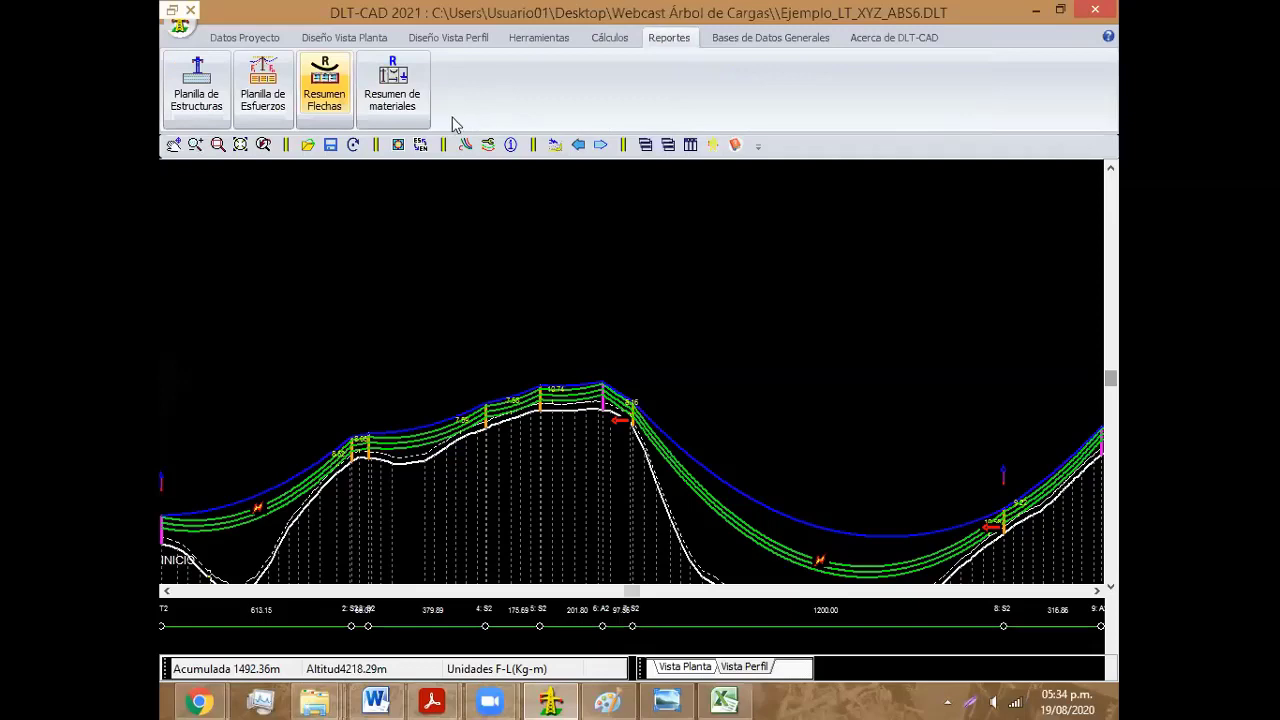
click(196, 90)
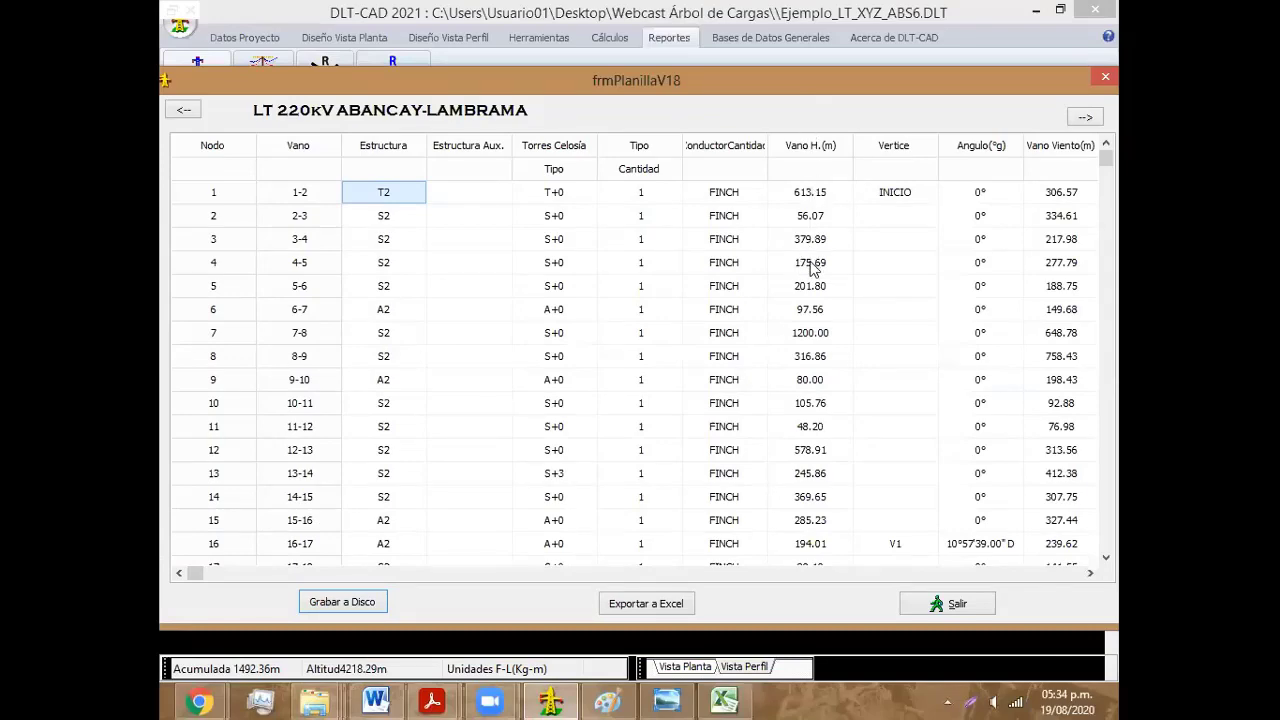
key(Down)
key(Down)
key(Down)
key(Down)
key(Down)
key(Down)
key(Down)
key(Down)
key(Down)
key(Up)
key(Up)
key(Up)
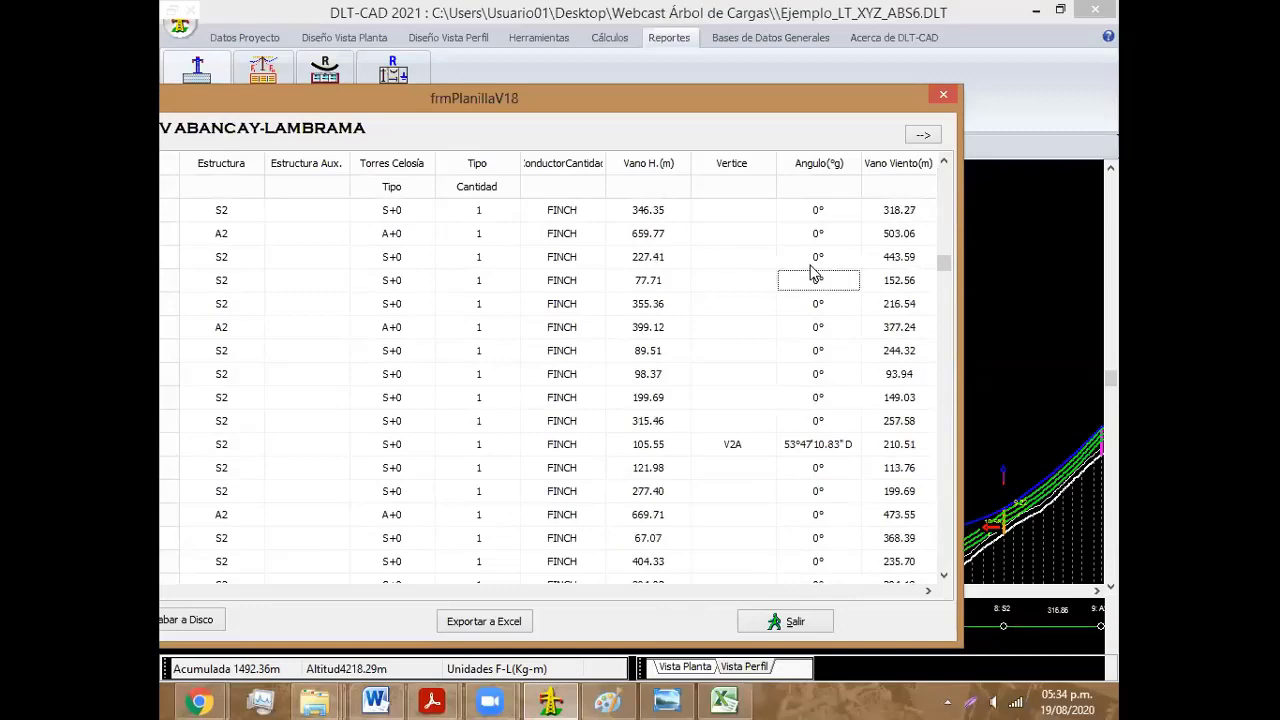
key(Up)
key(Up)
key(Up)
key(Up)
key(Up)
key(Up)
key(Down)
key(Down)
key(Down)
key(Down)
key(Down)
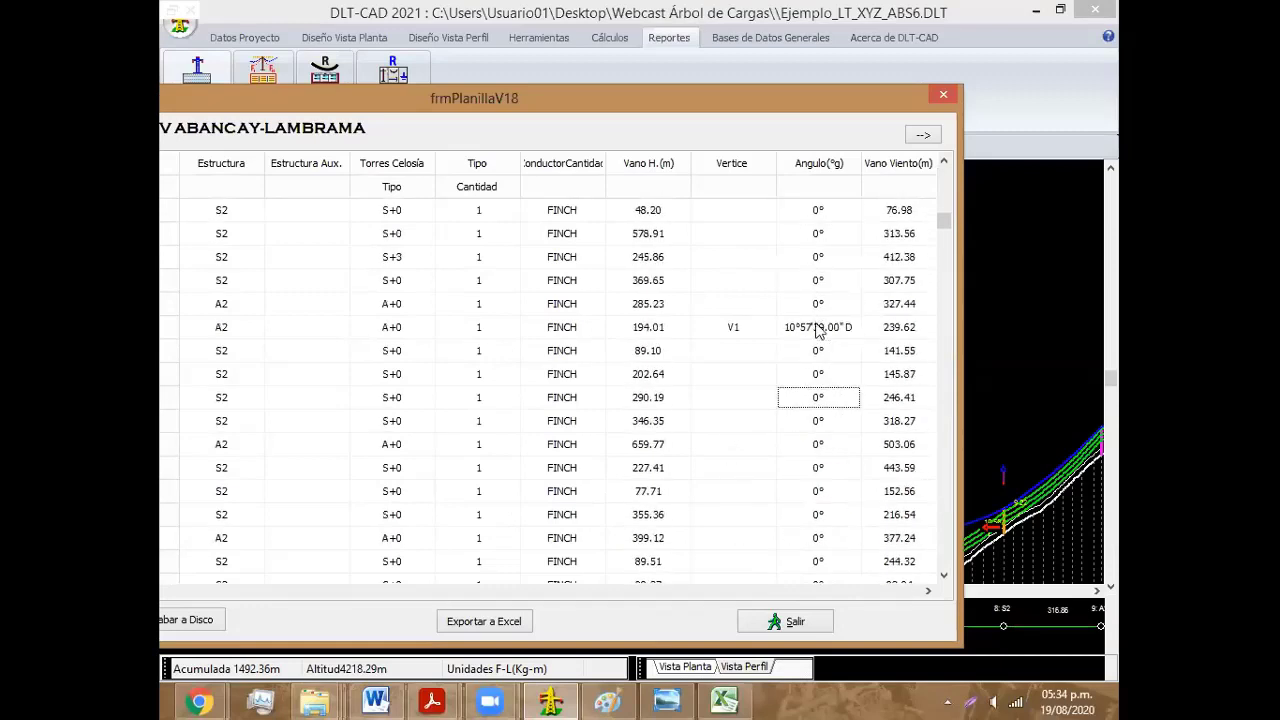
key(Down)
key(Down)
key(Down)
key(Down)
key(Down)
key(Down)
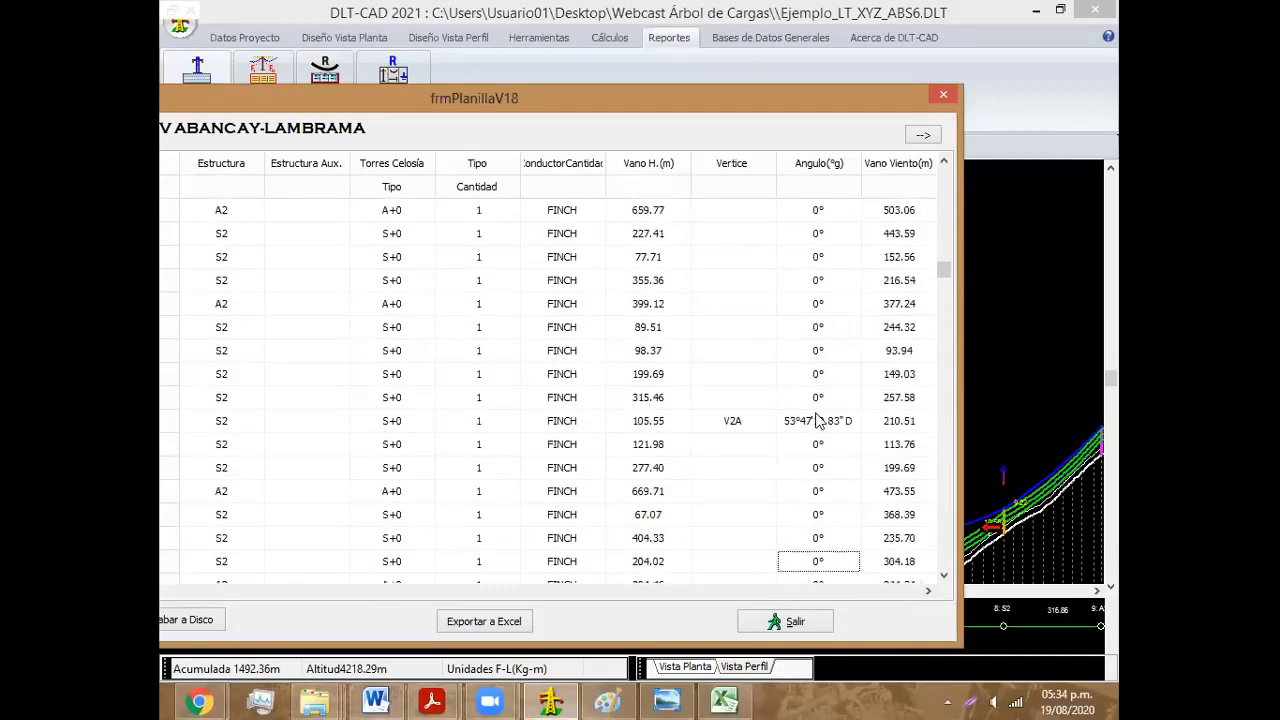
key(Down)
key(Down)
key(Down)
key(Down)
key(Down)
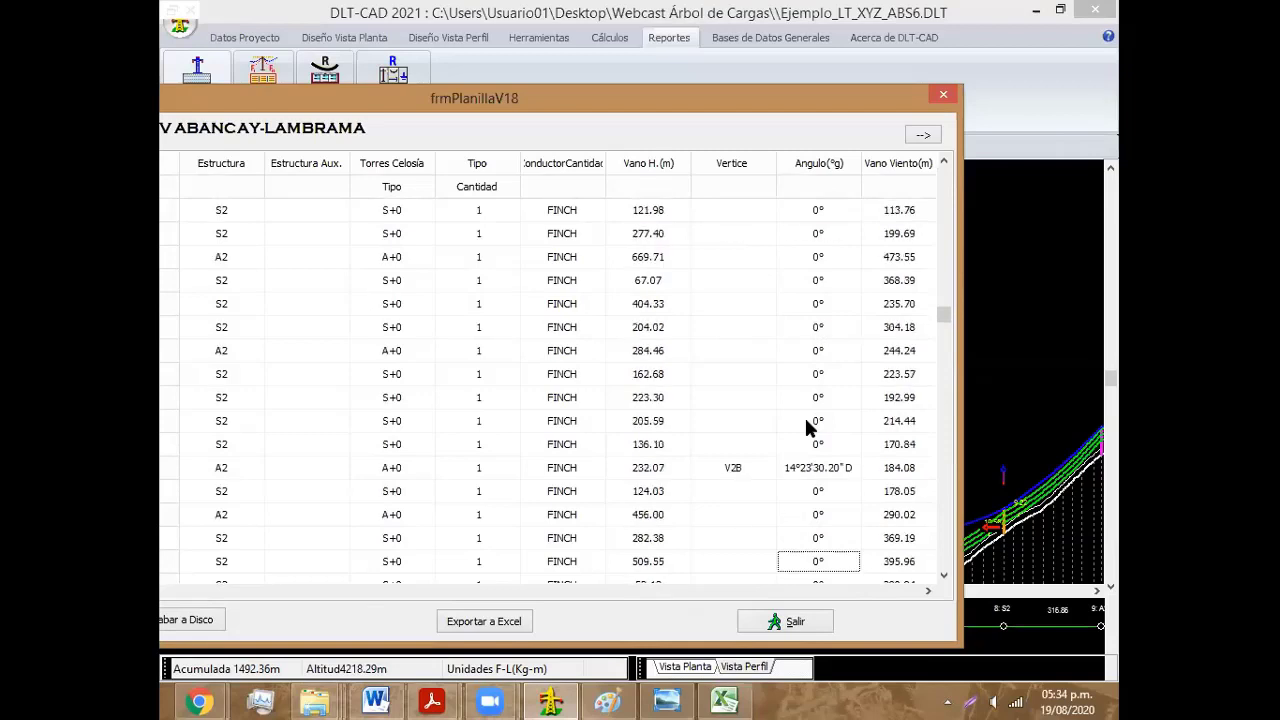
key(Down)
key(Down)
key(Down)
key(Down)
key(Down)
key(Down)
key(Down)
key(Down)
key(Down)
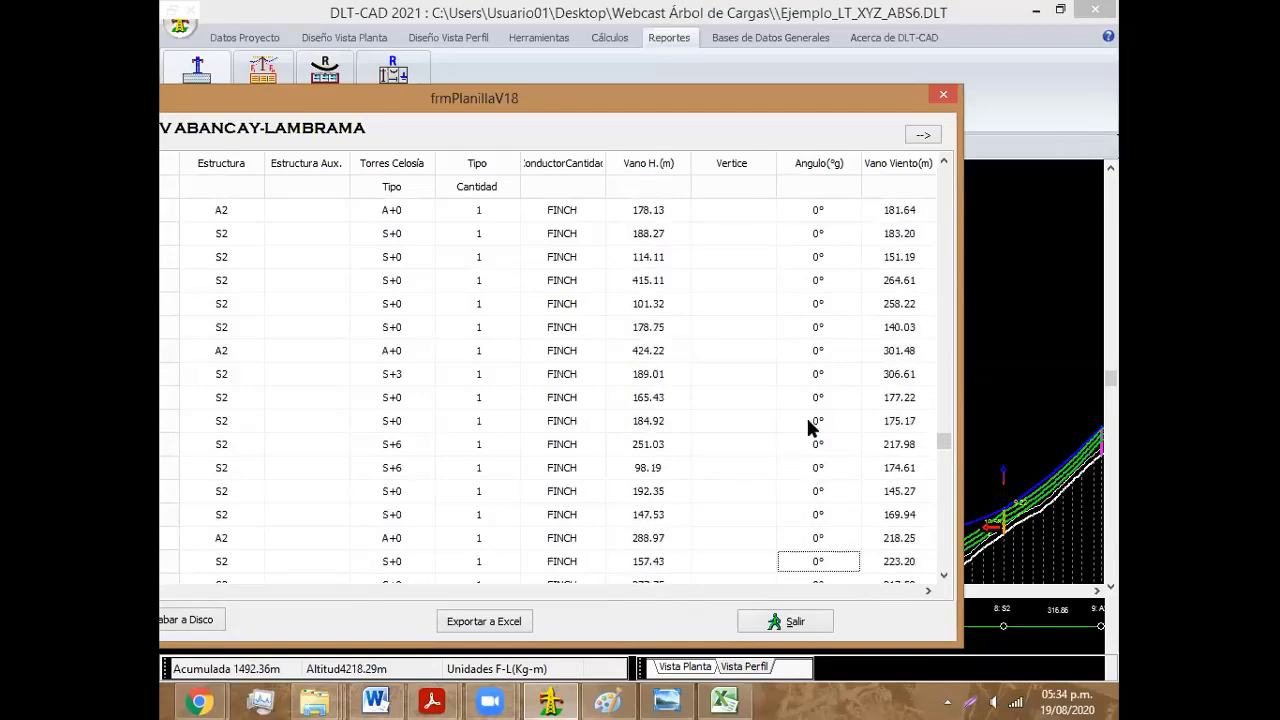
key(Down)
key(Down)
key(Down)
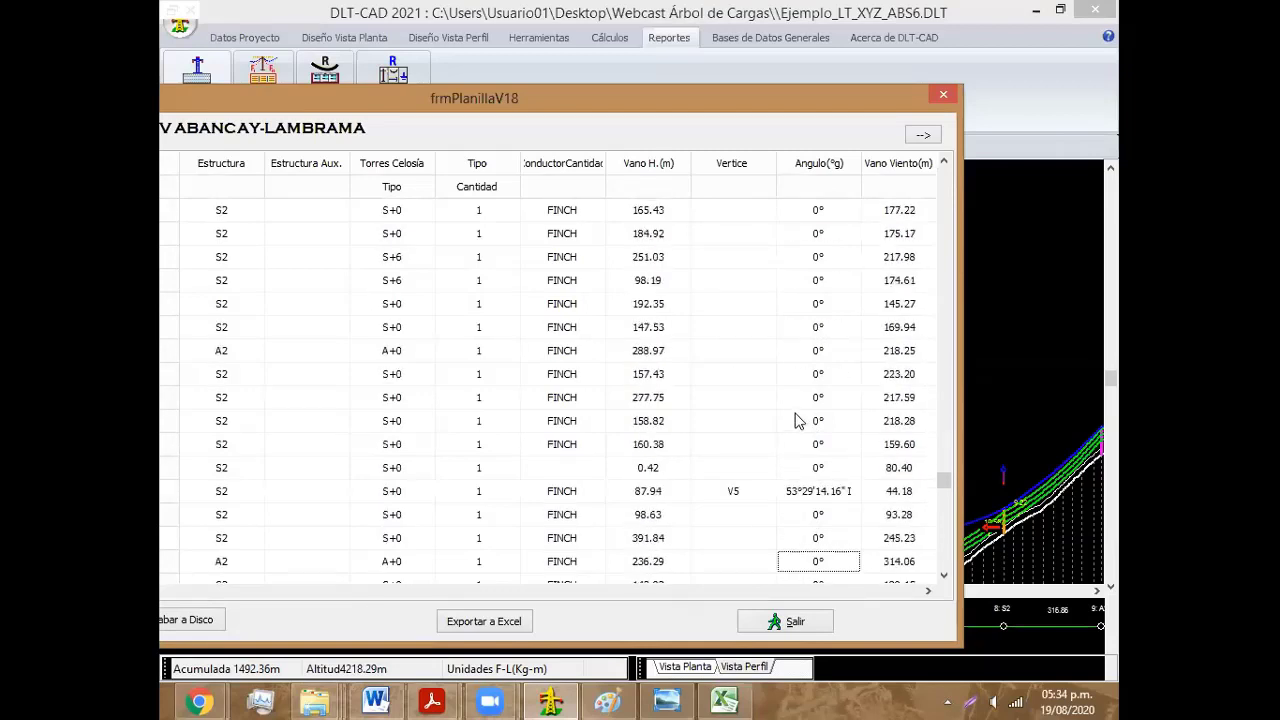
key(Down)
key(Down)
key(Down)
key(Down)
key(Down)
key(Down)
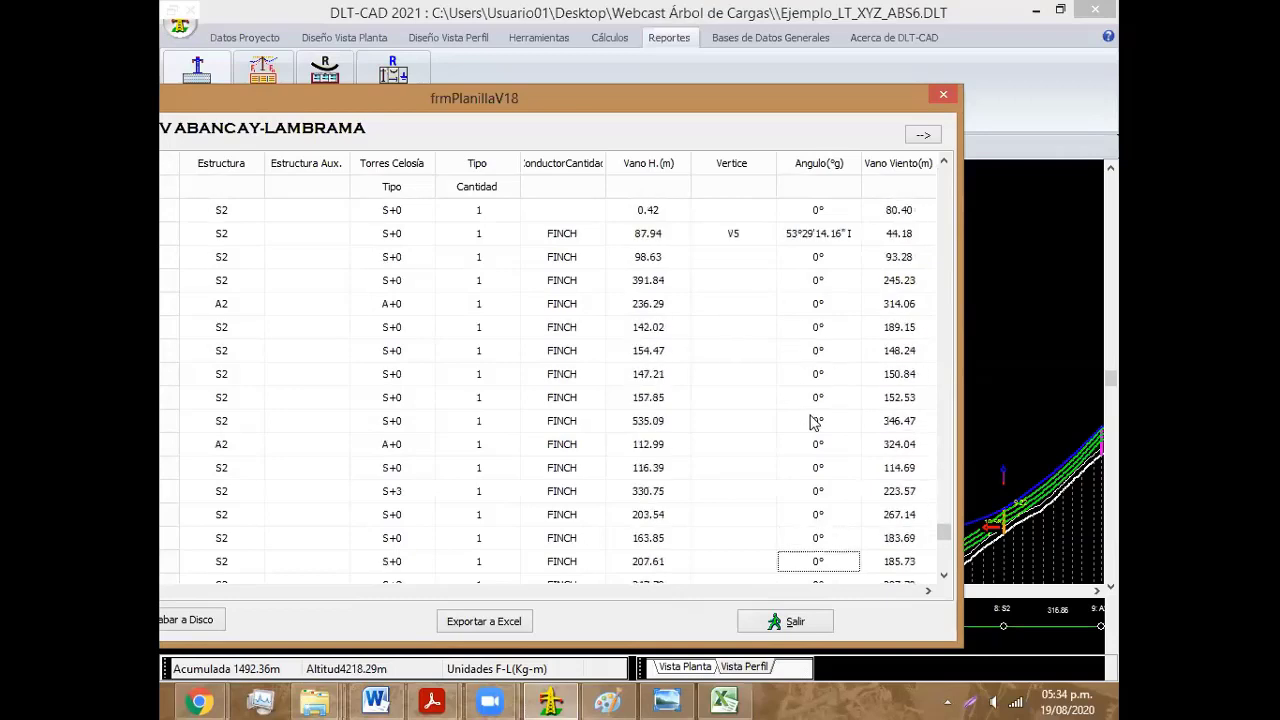
scroll(813, 421, down, 2)
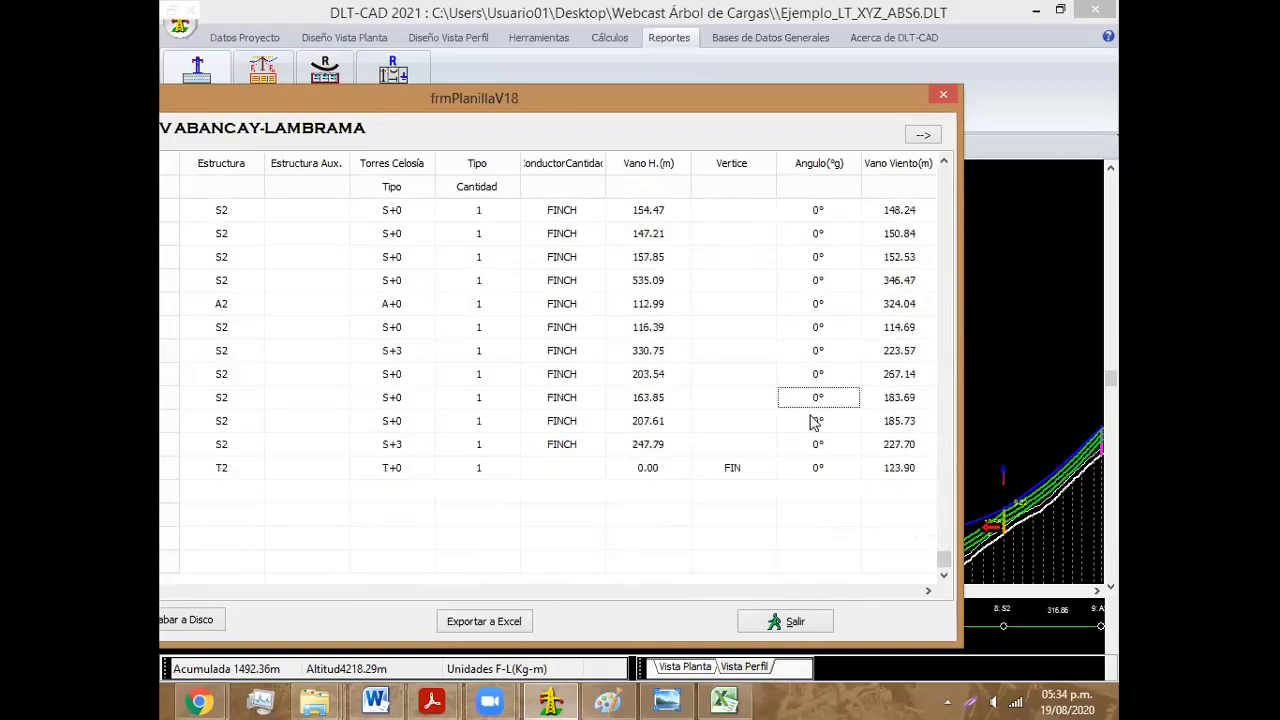
key(Up)
key(Up)
key(Up)
key(Up)
key(Up)
key(Up)
key(Up)
key(Up)
key(Up)
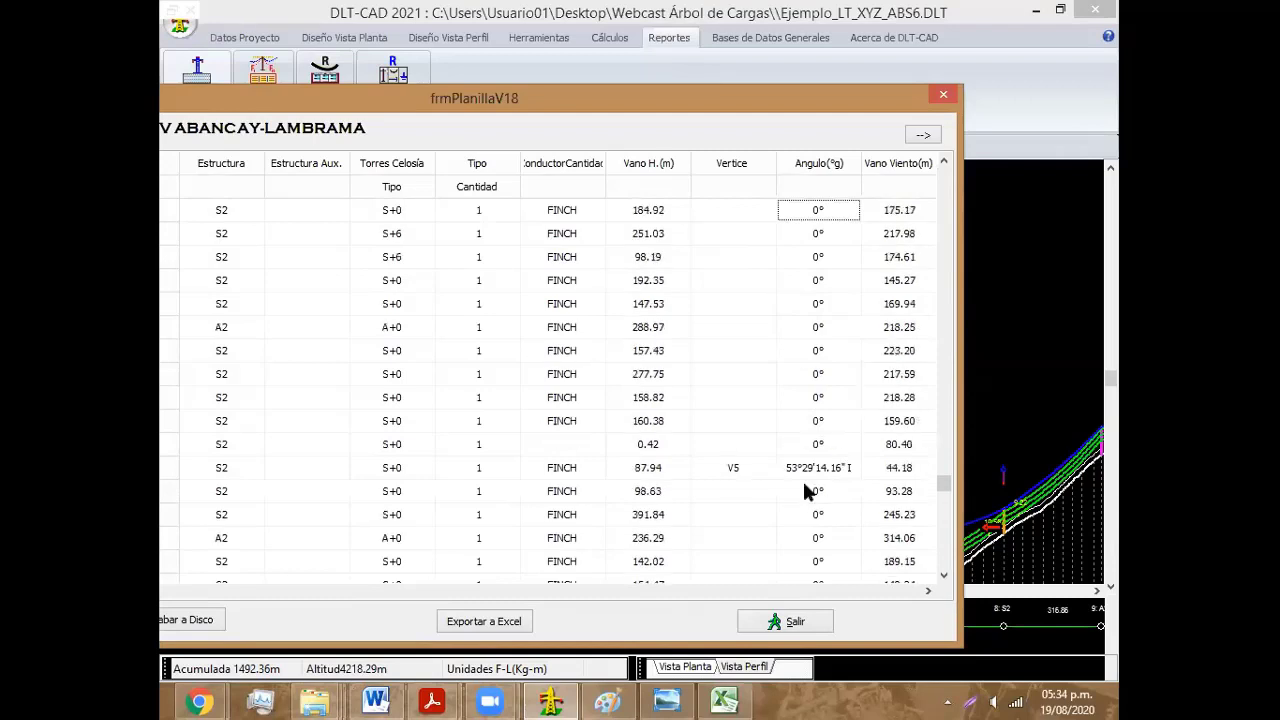
click(813, 491)
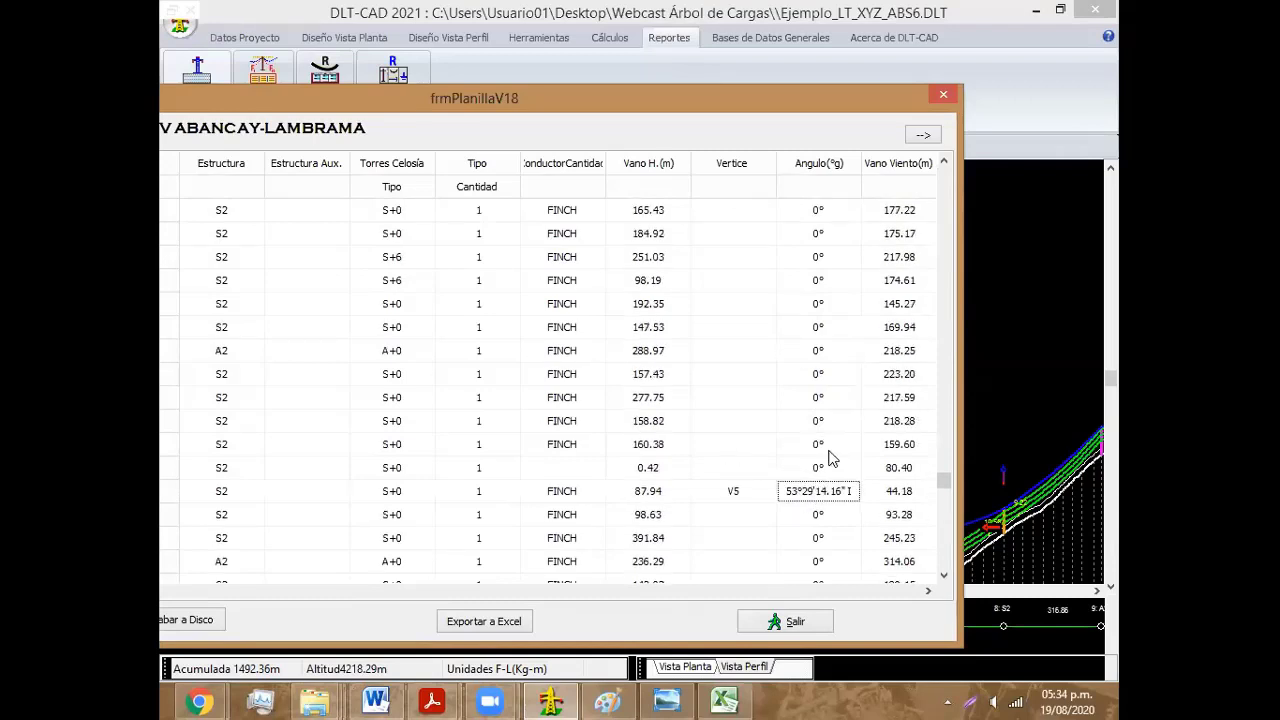
key(Up)
key(Up)
key(Up)
key(Up)
key(Down)
key(Down)
key(Down)
key(Down)
key(Down)
key(Down)
key(Down)
key(Down)
key(Down)
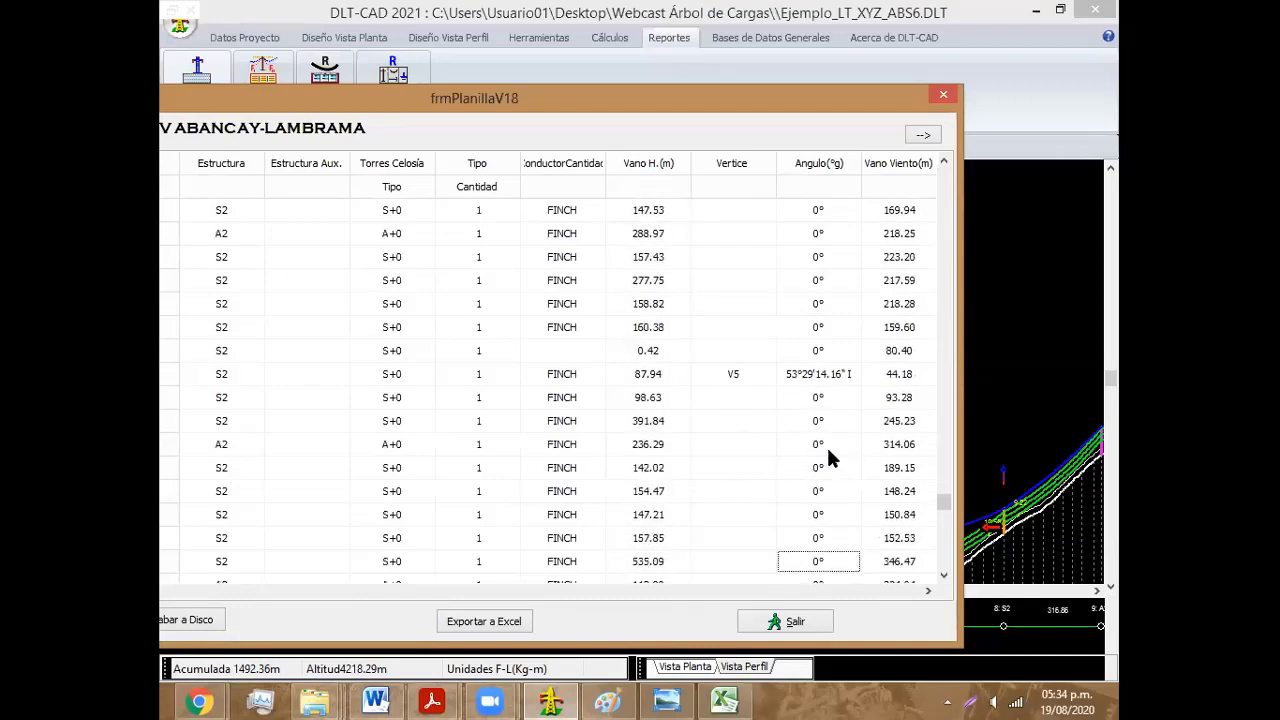
click(807, 374)
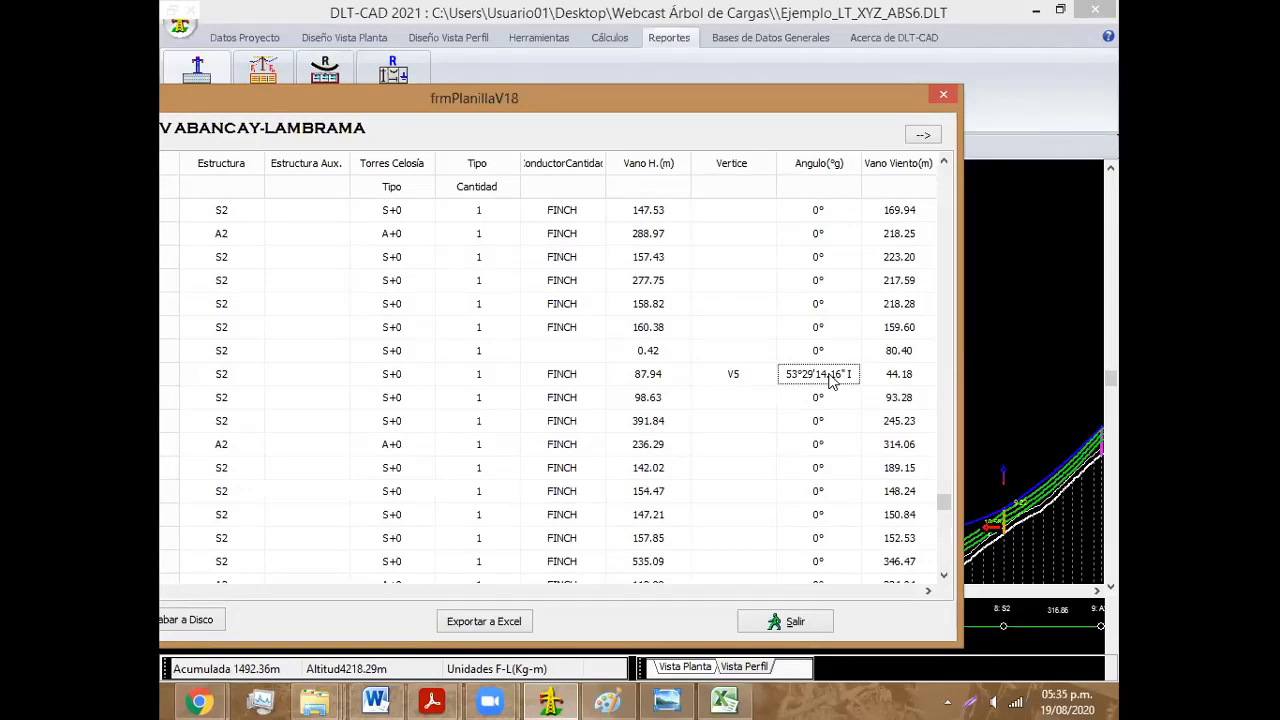
key(Up)
key(Up)
key(Up)
key(Up)
key(Up)
key(Up)
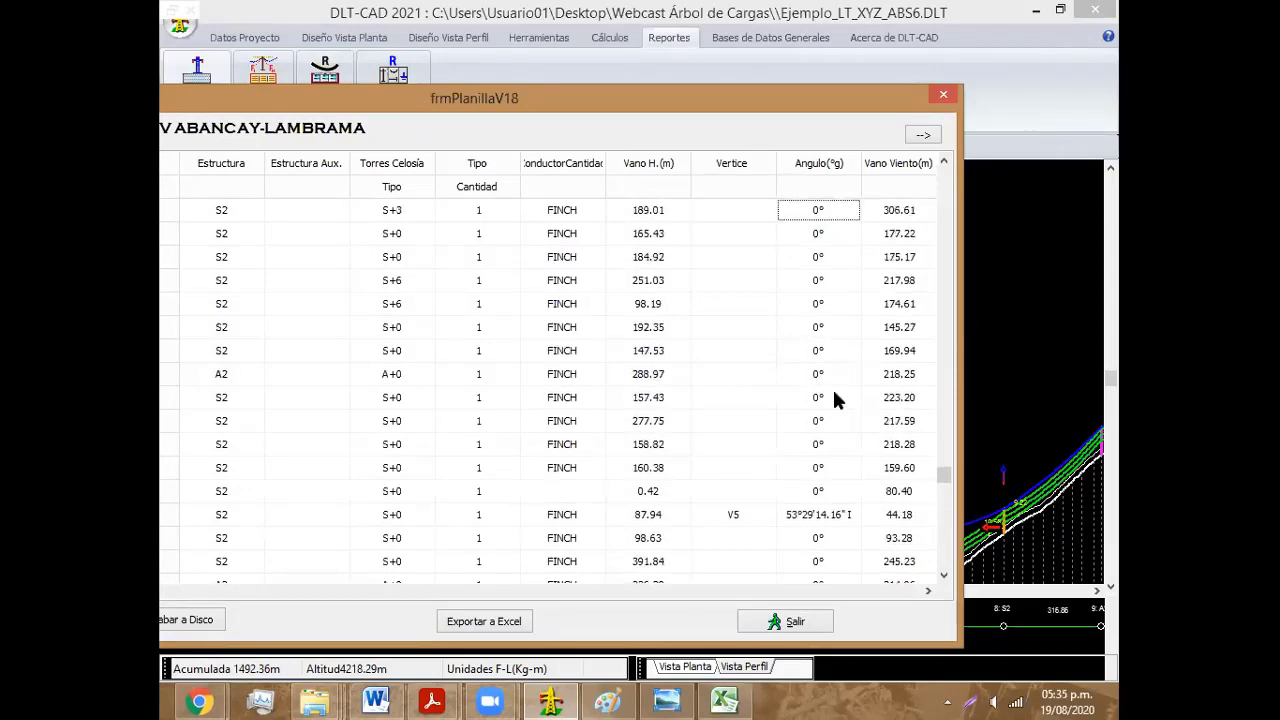
key(Down)
key(Down)
key(Down)
key(Up)
key(Up)
key(Up)
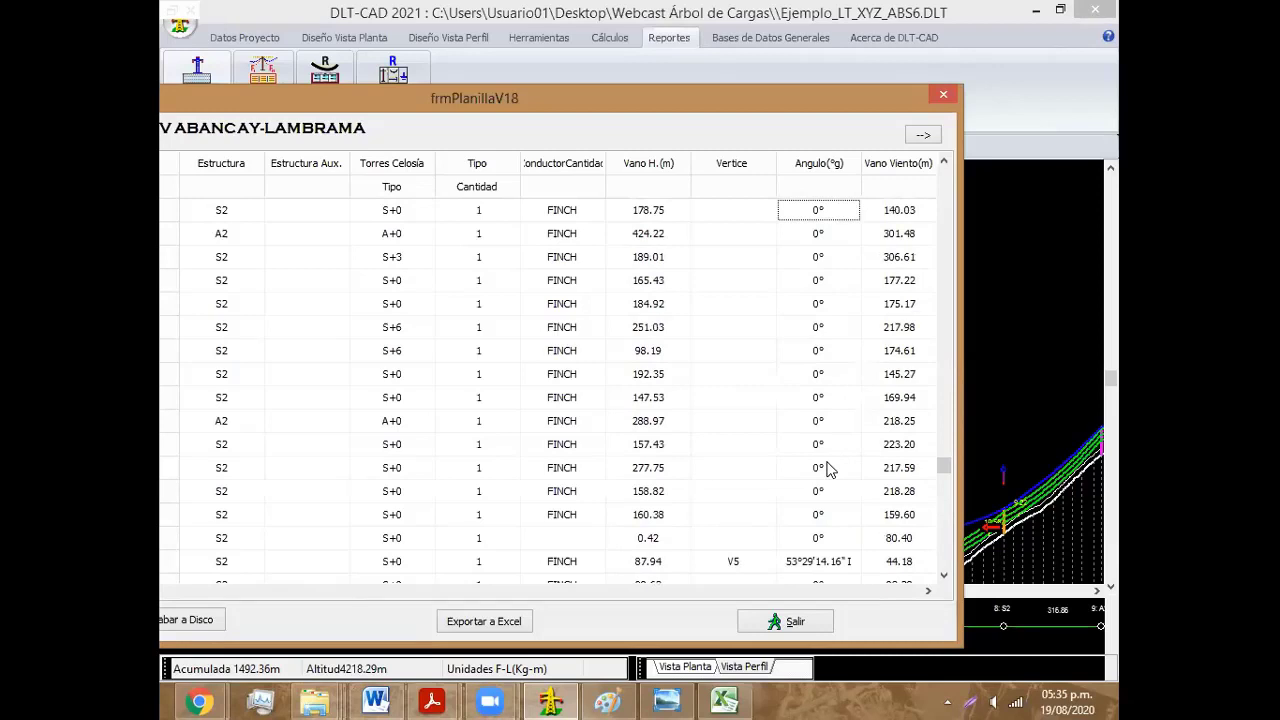
key(Up)
key(Up)
key(Up)
key(Up)
key(Up)
key(Up)
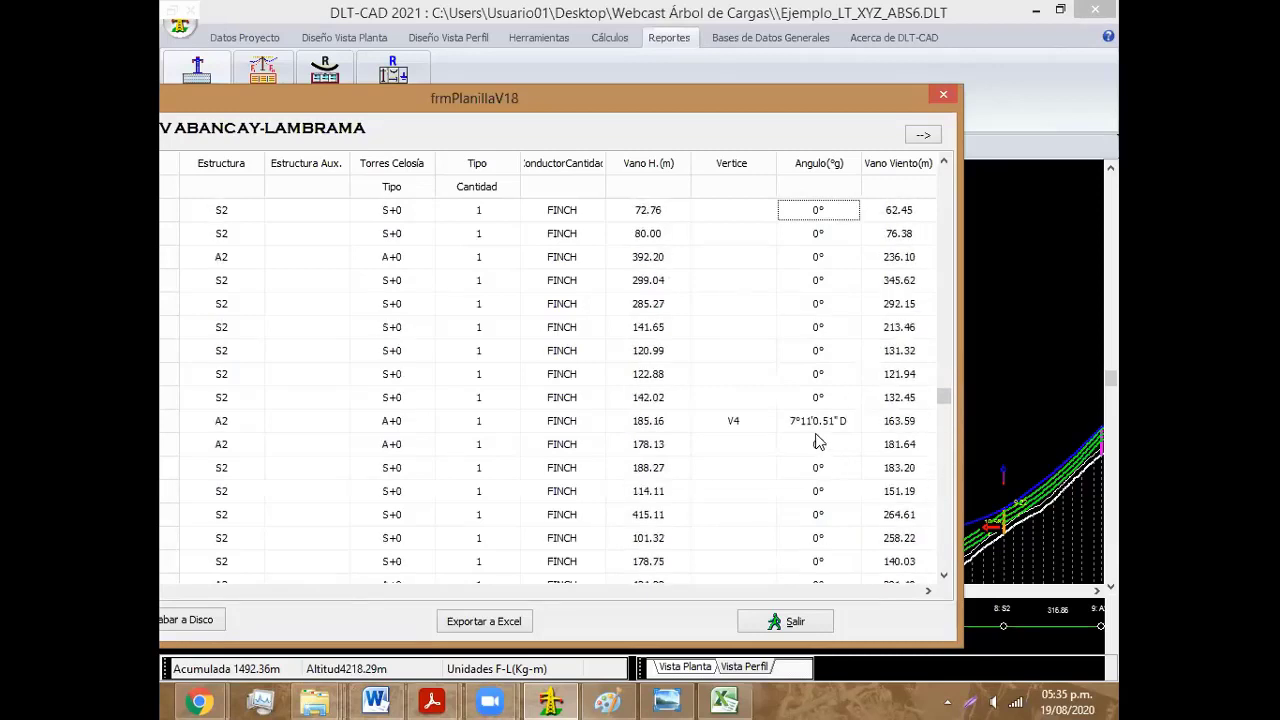
click(815, 430)
key(Up)
key(Up)
key(Up)
key(Up)
key(Up)
key(Up)
key(Up)
key(Up)
key(Up)
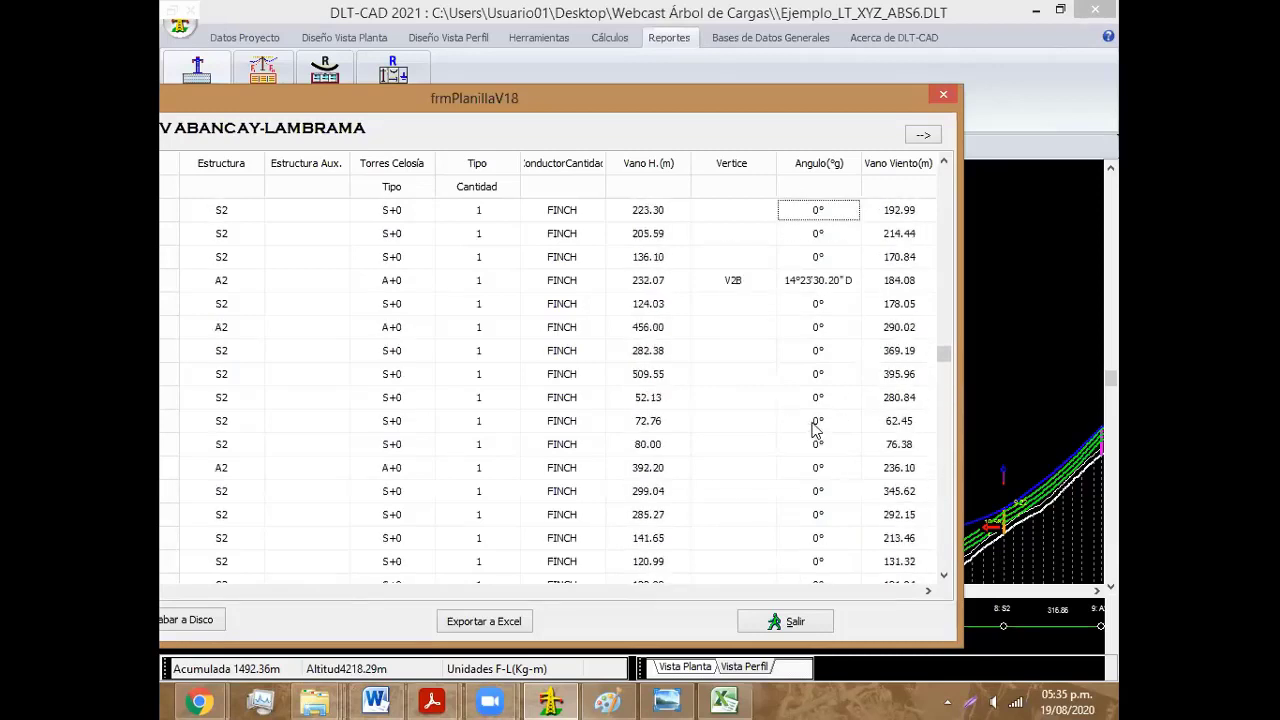
key(Up)
key(Up)
key(Up)
key(Up)
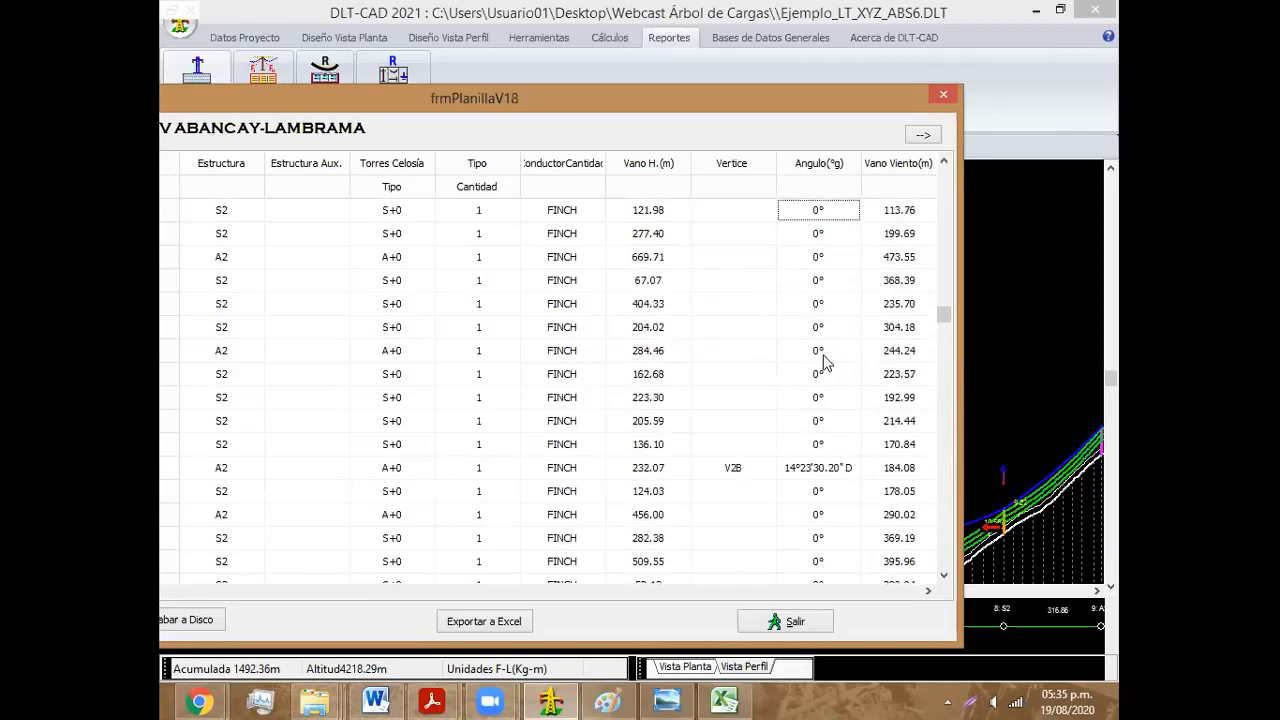
key(Up)
key(Up)
key(Up)
key(Up)
key(Up)
key(Up)
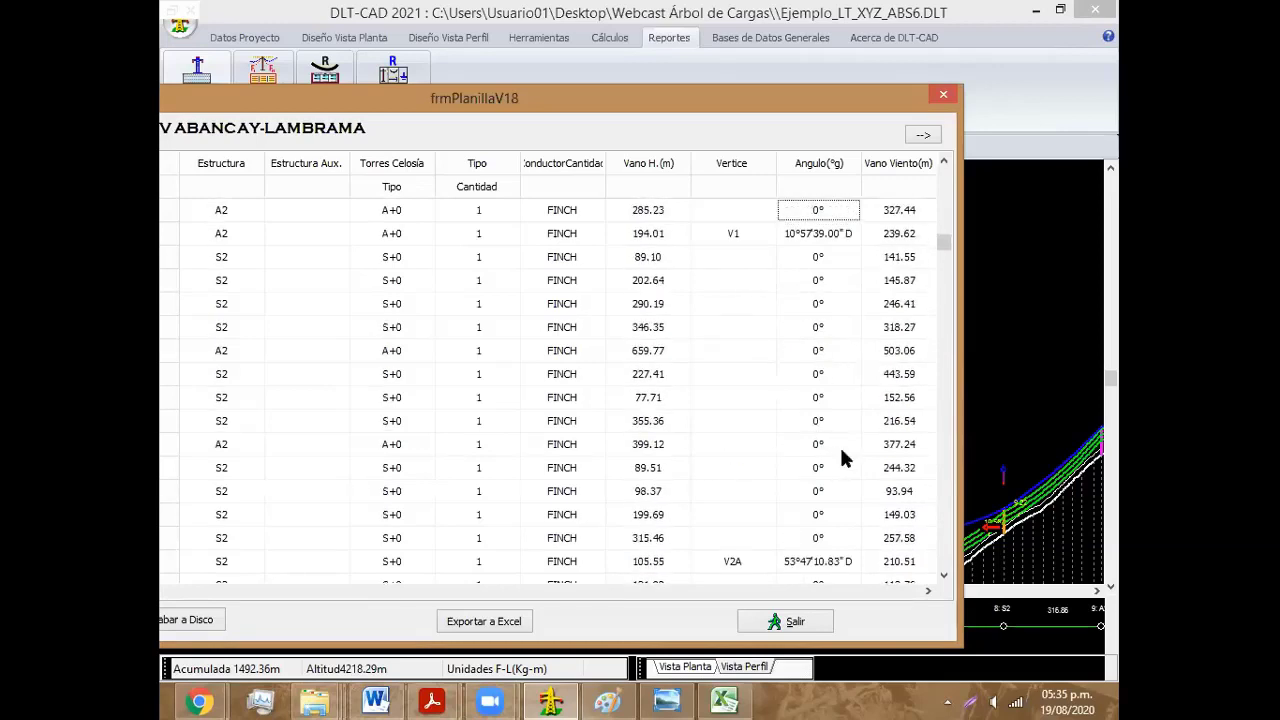
key(Up)
key(Up)
key(Up)
click(815, 374)
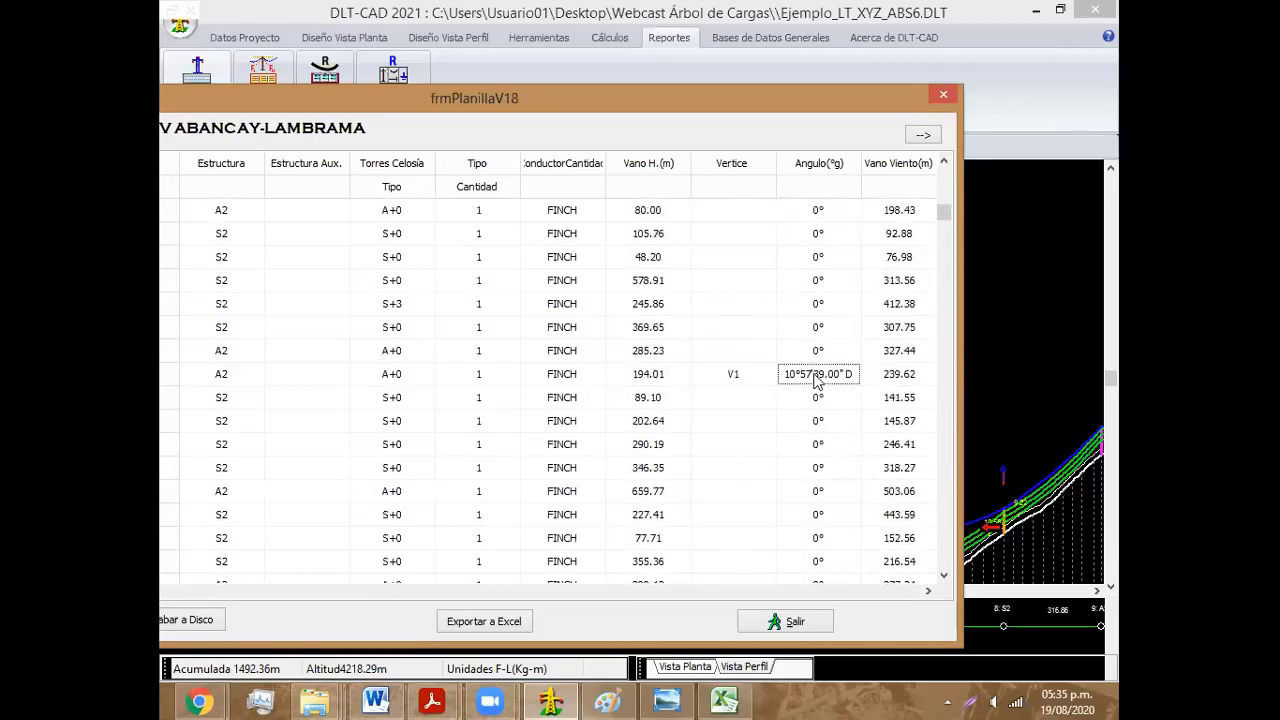
key(Up)
key(Up)
key(Up)
key(Up)
key(Up)
click(816, 358)
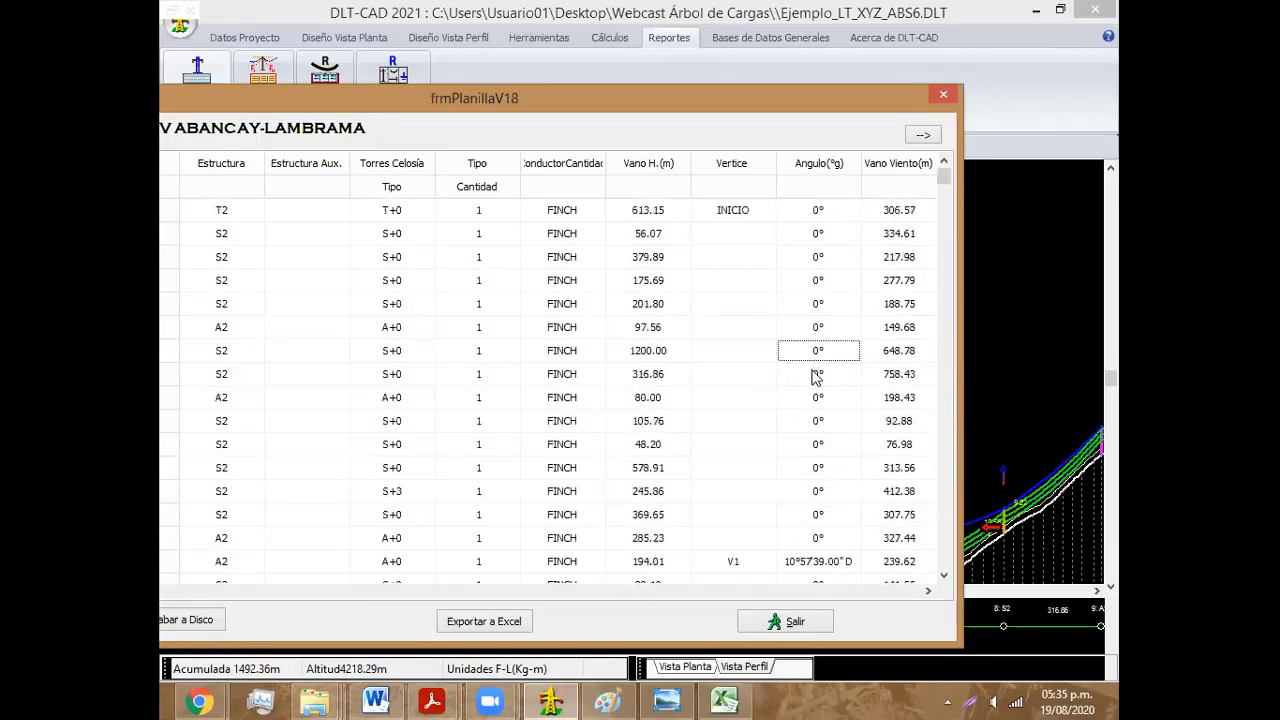
key(Down)
key(Down)
key(Down)
key(Down)
key(Down)
key(Down)
key(Down)
key(Down)
key(Down)
key(Down)
key(Down)
key(Down)
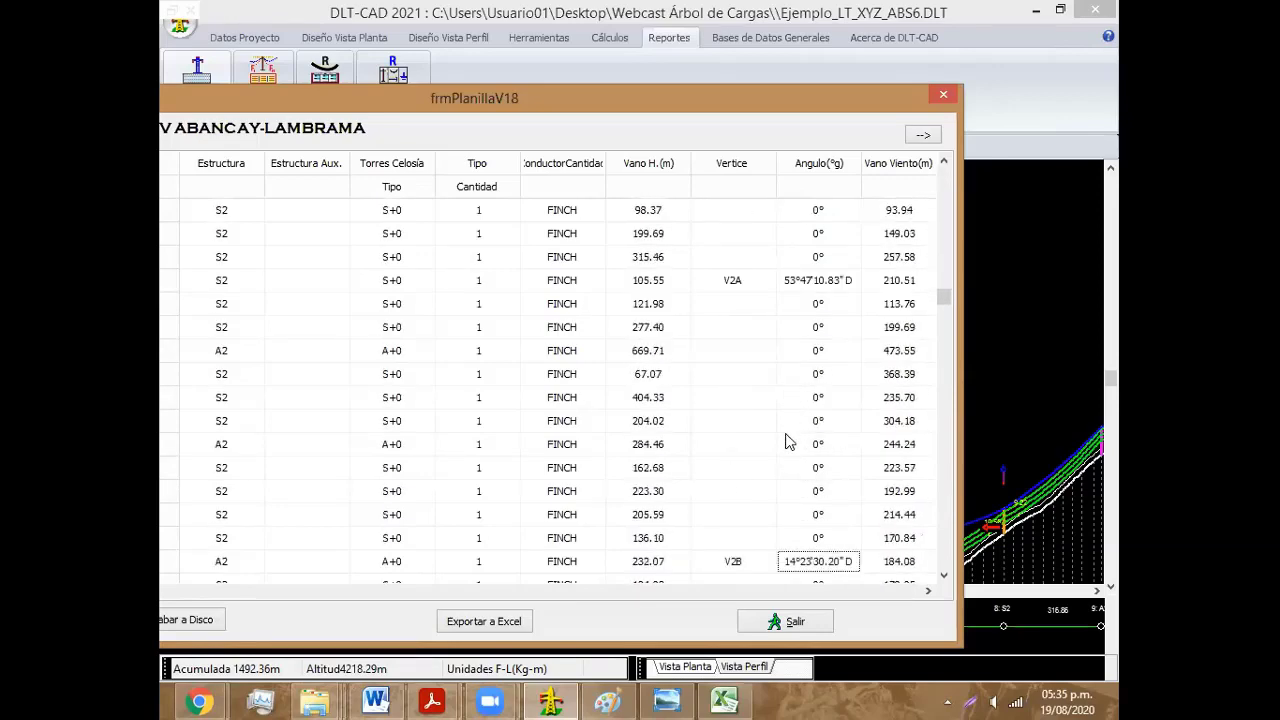
key(Down)
key(Down)
key(Down)
key(Down)
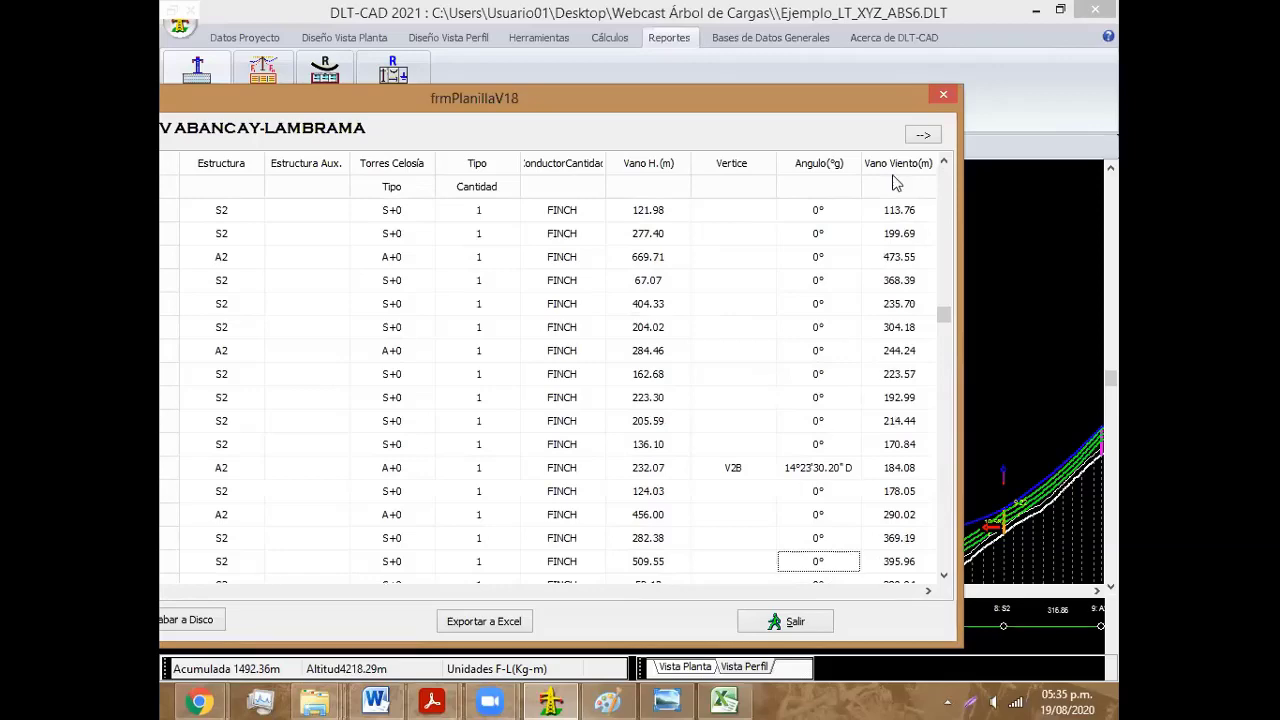
Step: Close the structure report and start an Arbol_Cargas calculation for an A2 structure
click(942, 95)
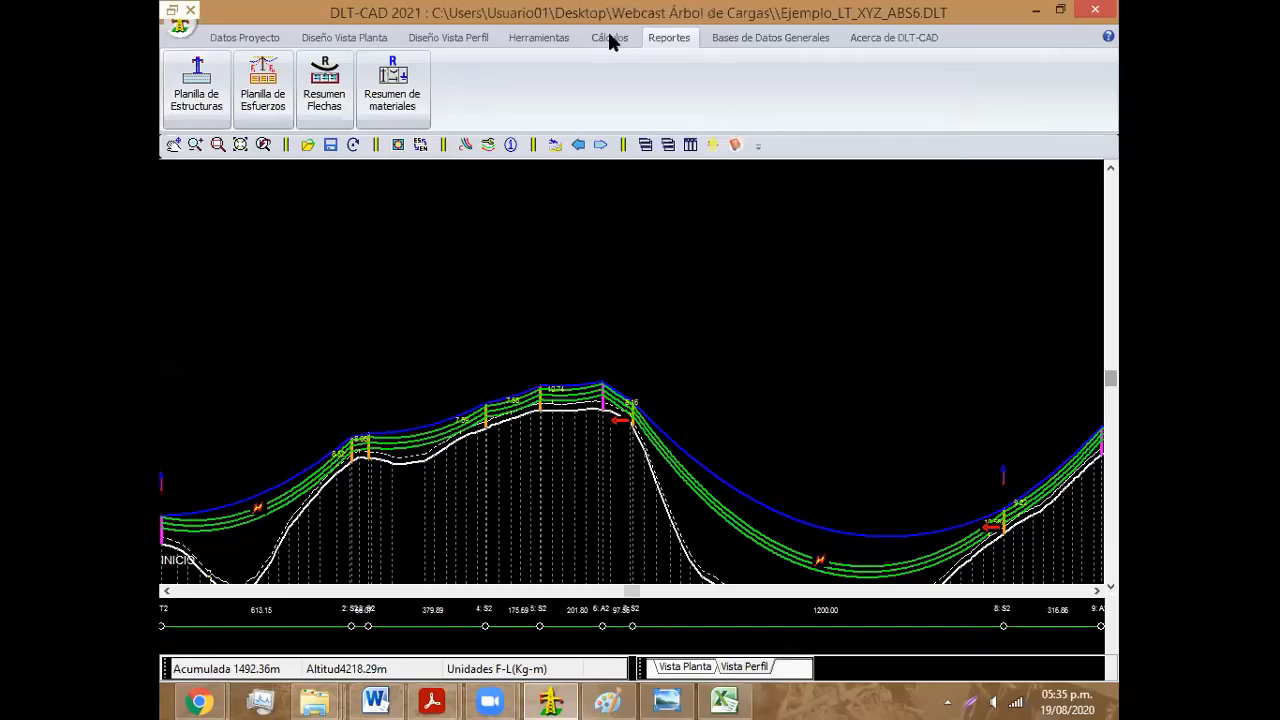
click(609, 37)
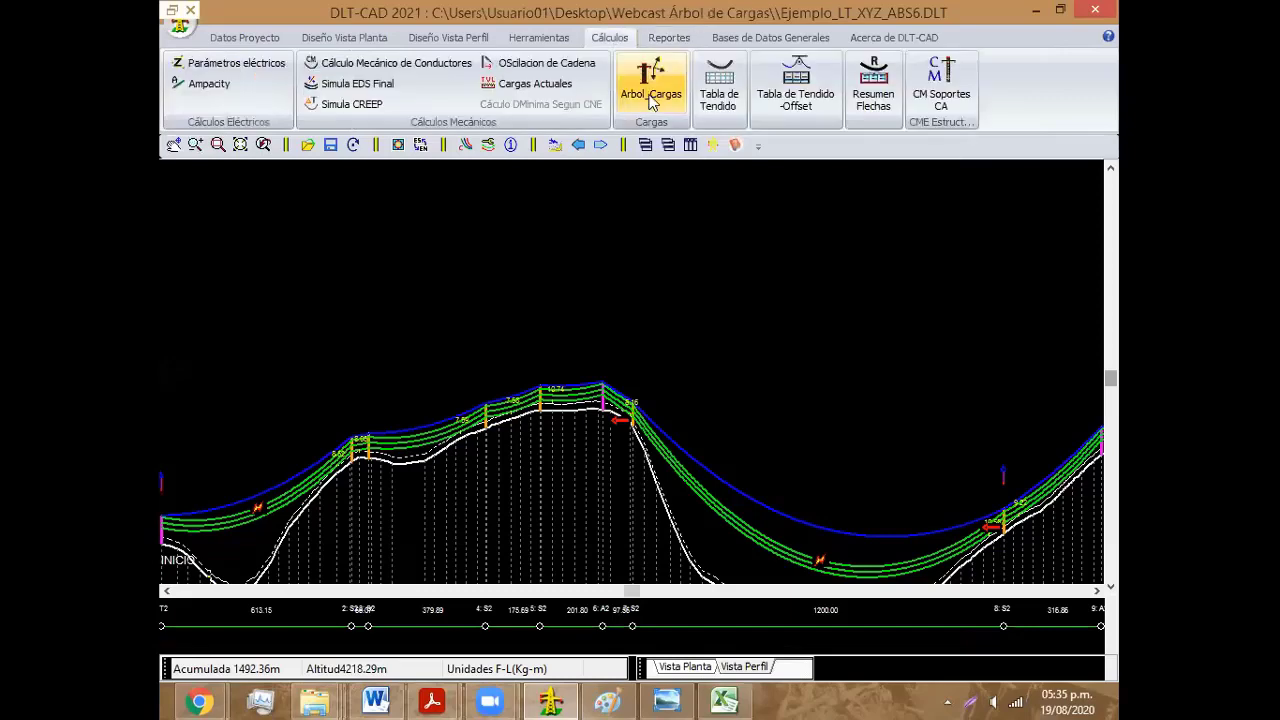
click(651, 78)
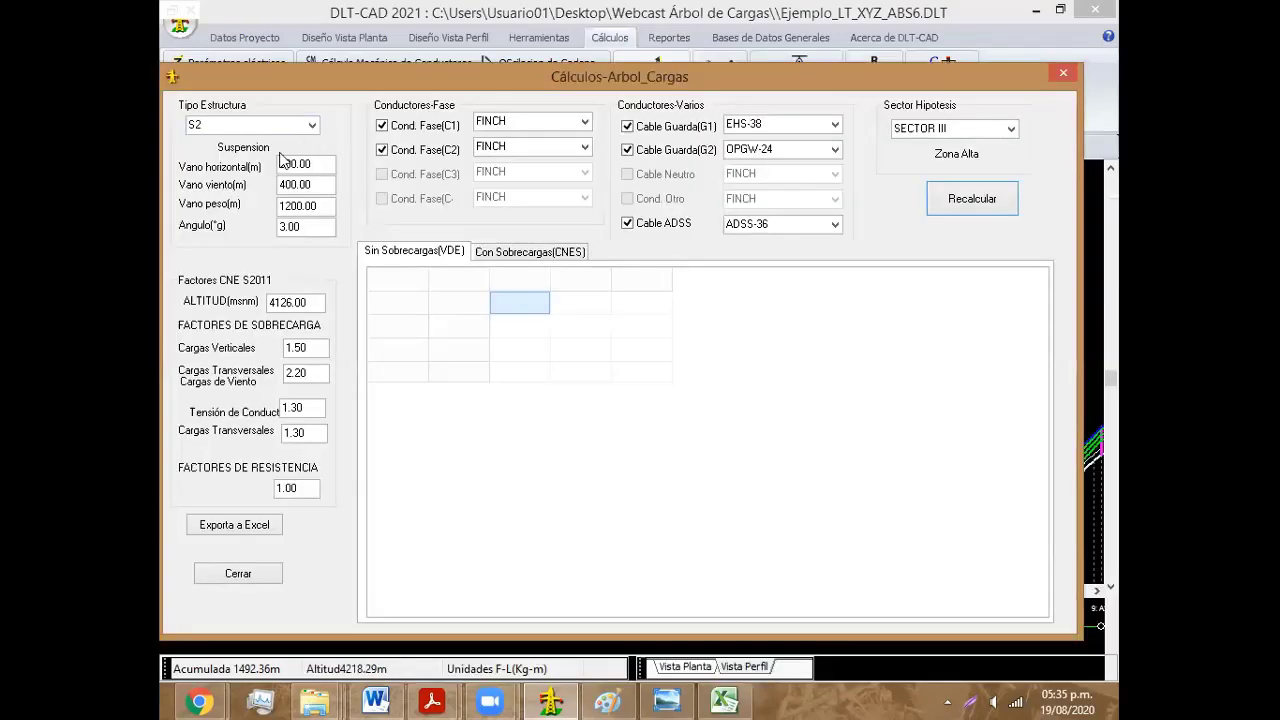
click(290, 125)
click(283, 155)
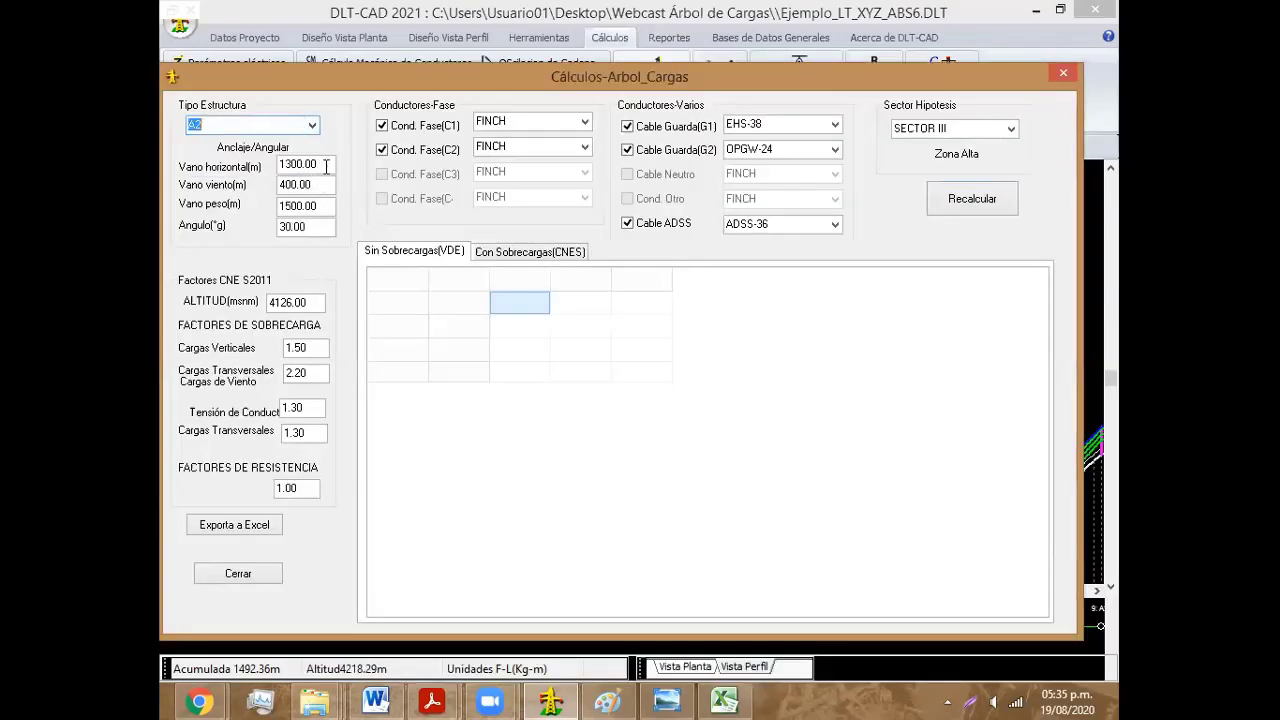
key(Tab)
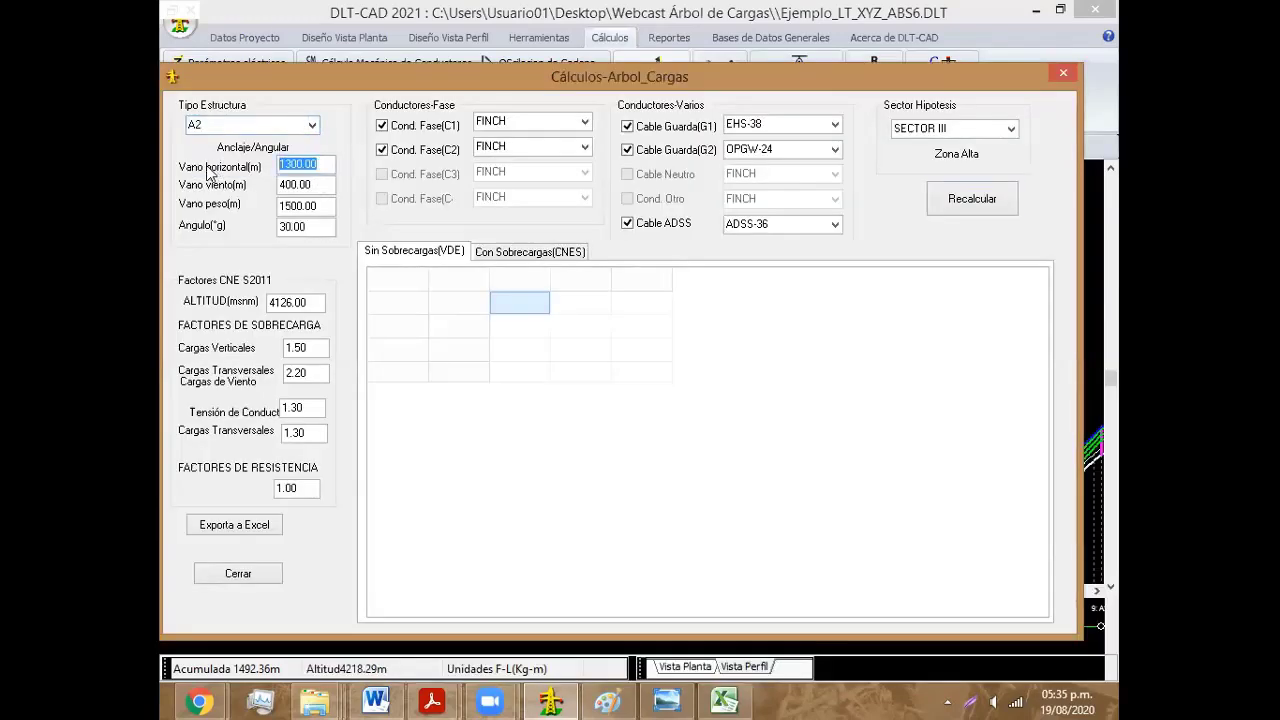
Step: Recalculate with spans 670, 510, 660 m and a 15° angle
text(670)
key(Tab)
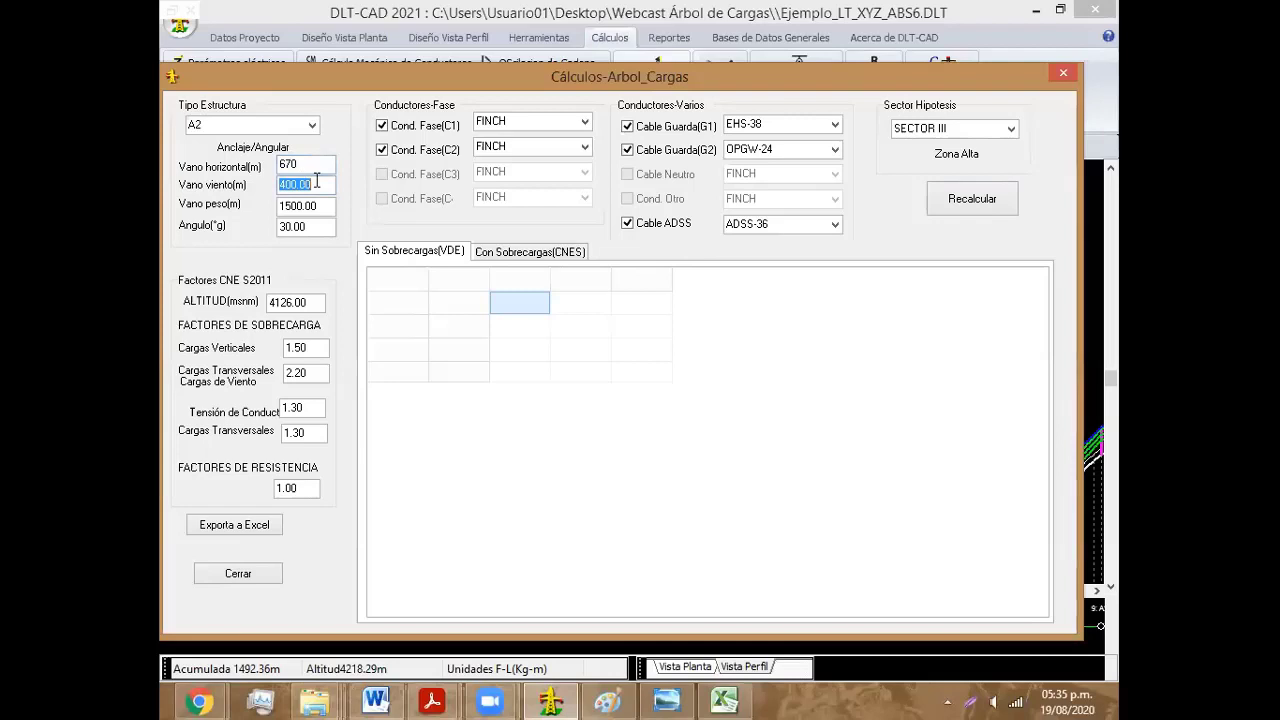
text(510)
key(Tab)
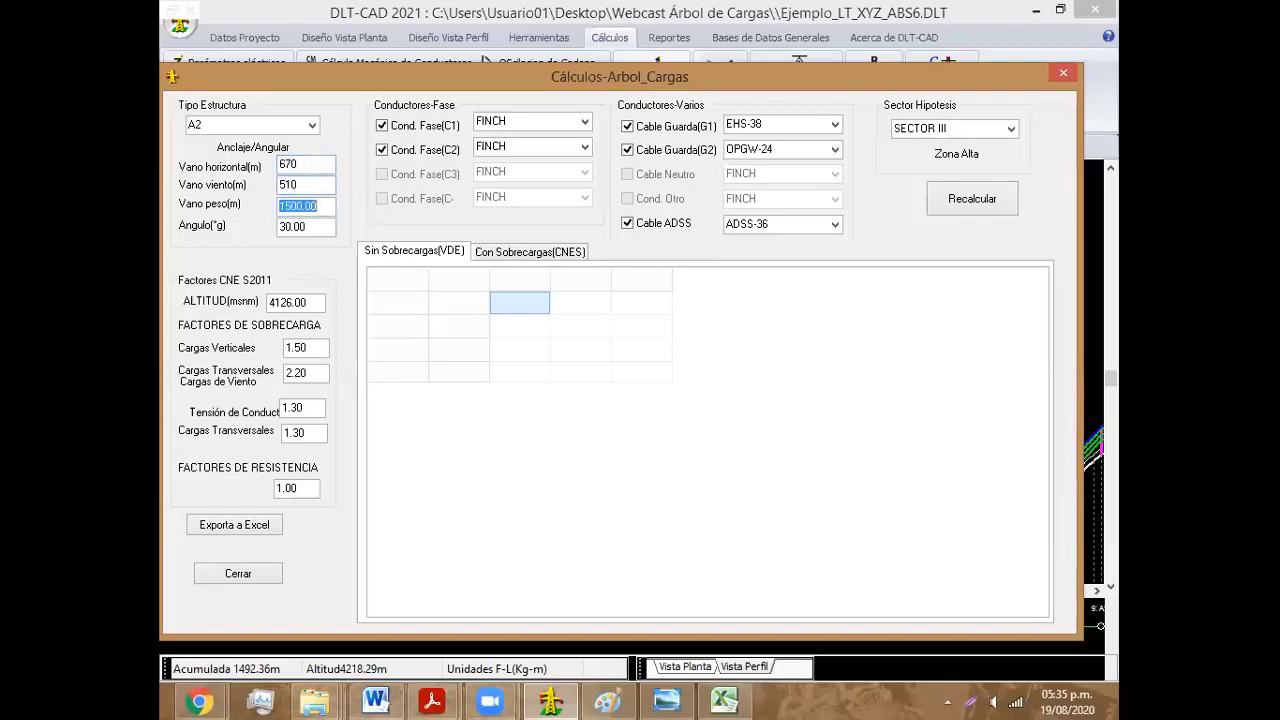
text(660)
key(Tab)
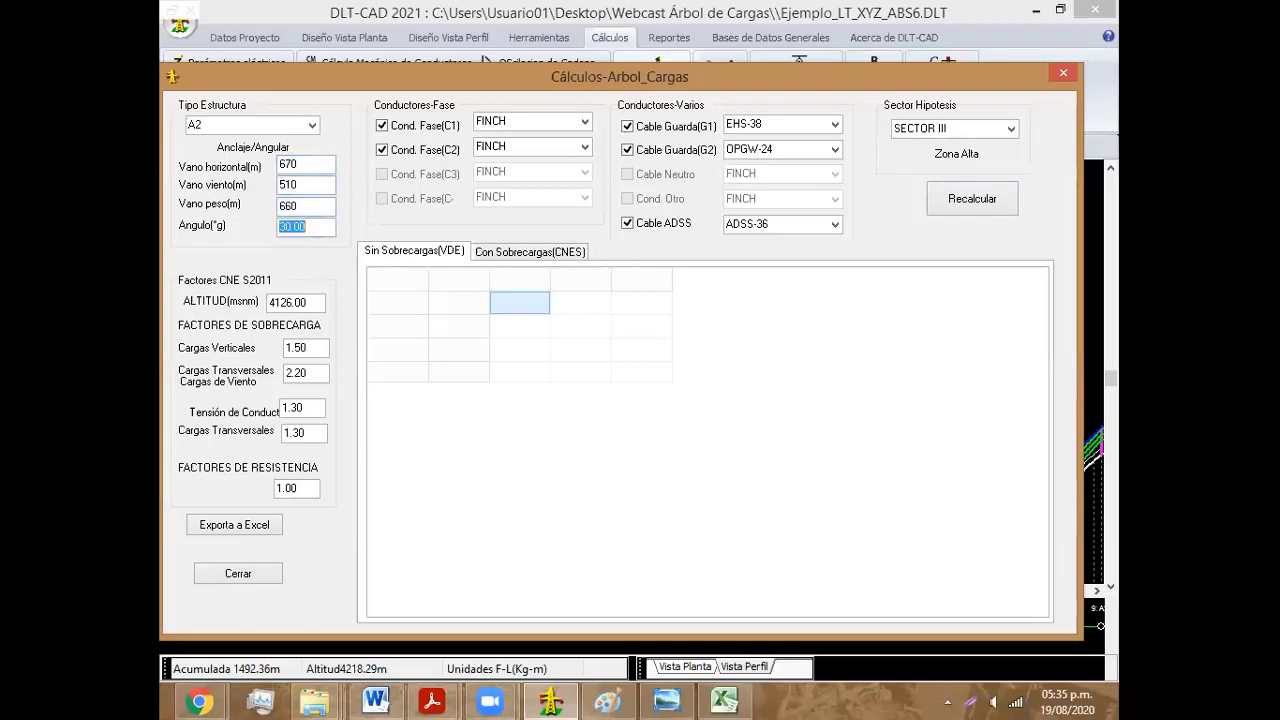
text(15)
click(952, 196)
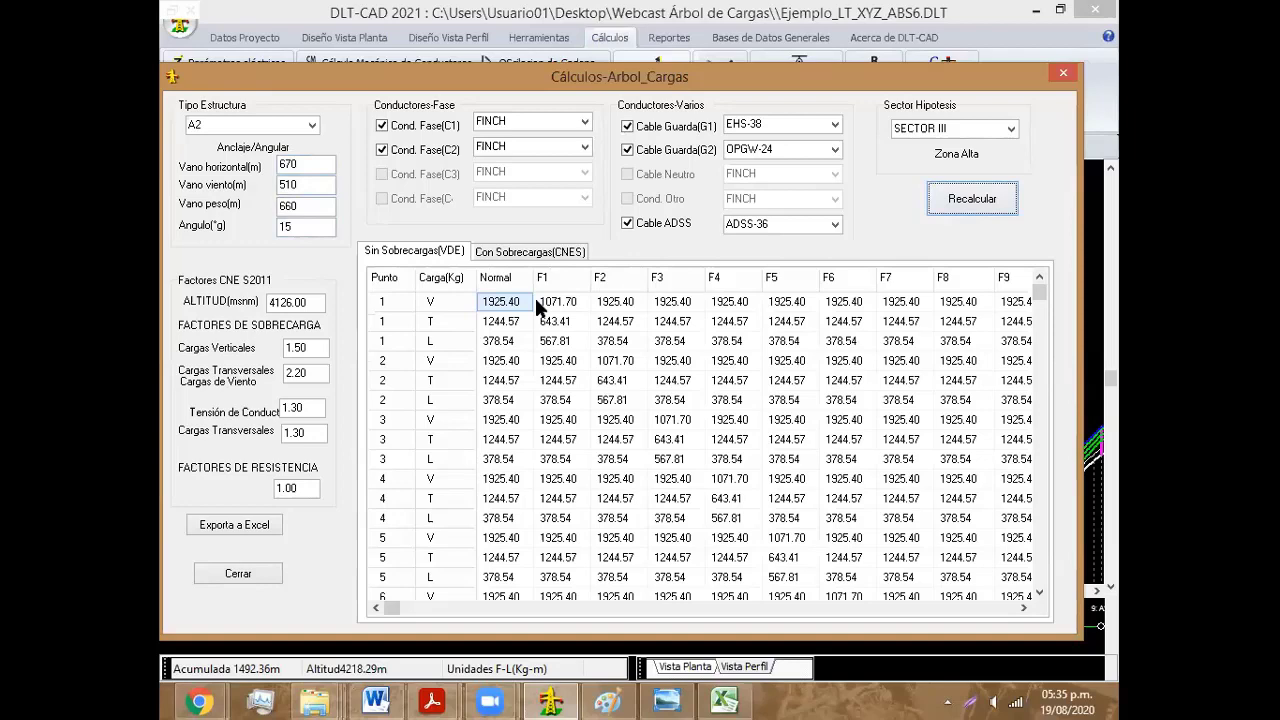
click(505, 251)
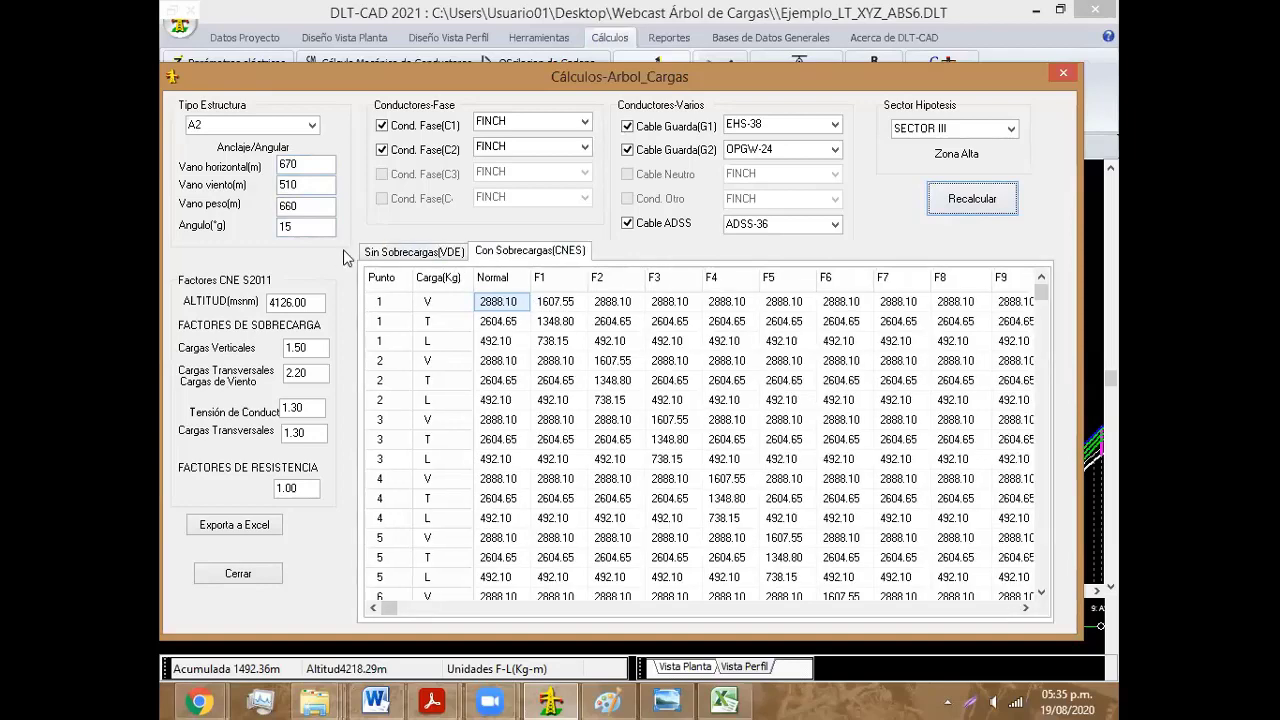
click(424, 254)
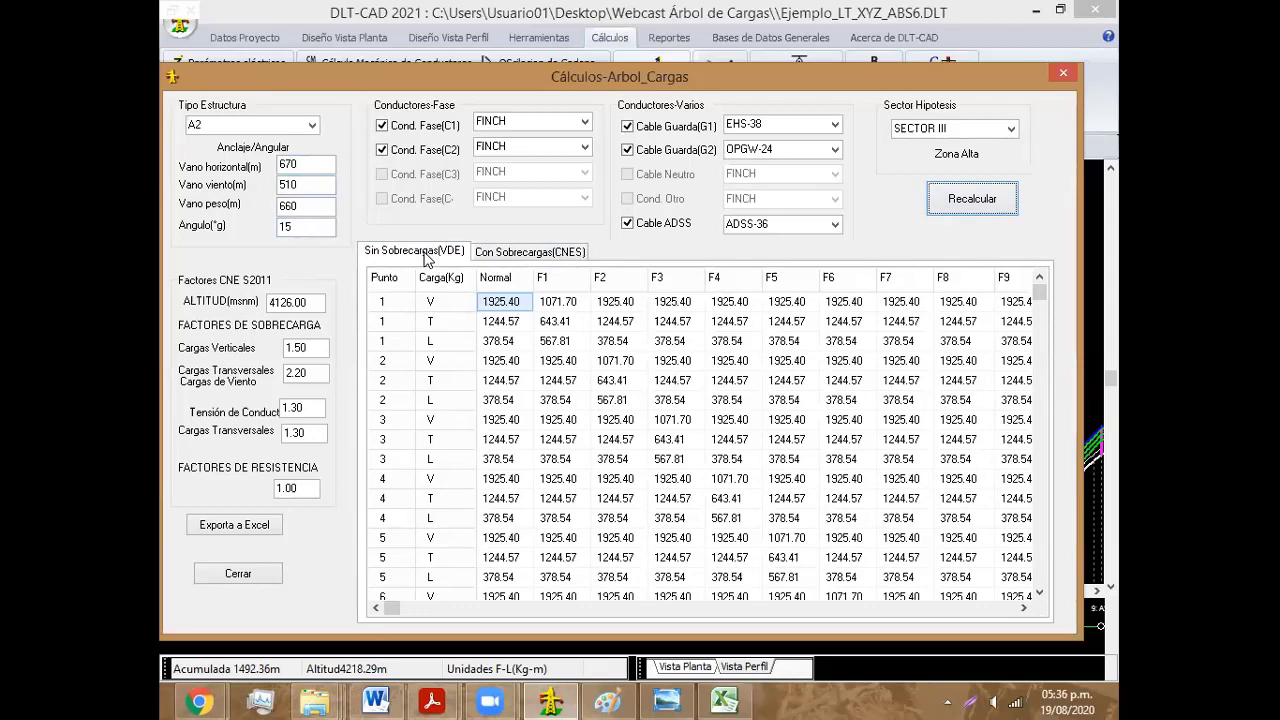
click(540, 254)
click(407, 256)
click(697, 45)
drag(780, 75, 795, 70)
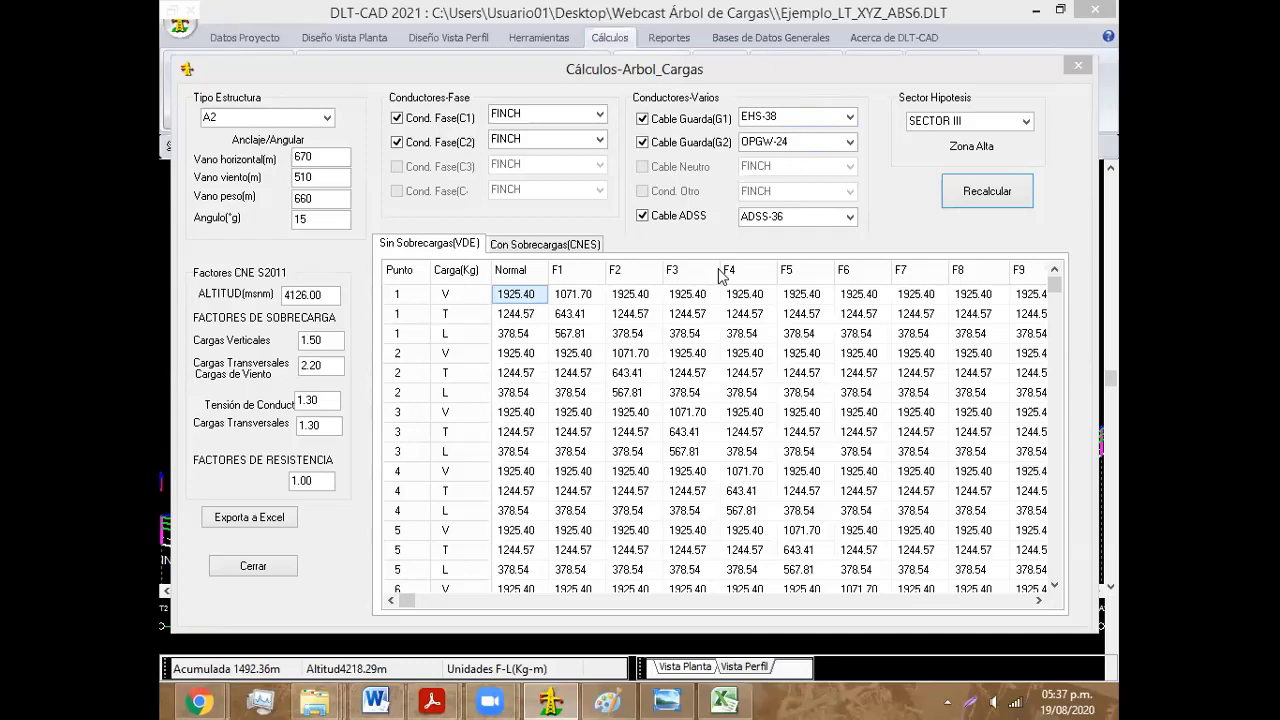
click(566, 244)
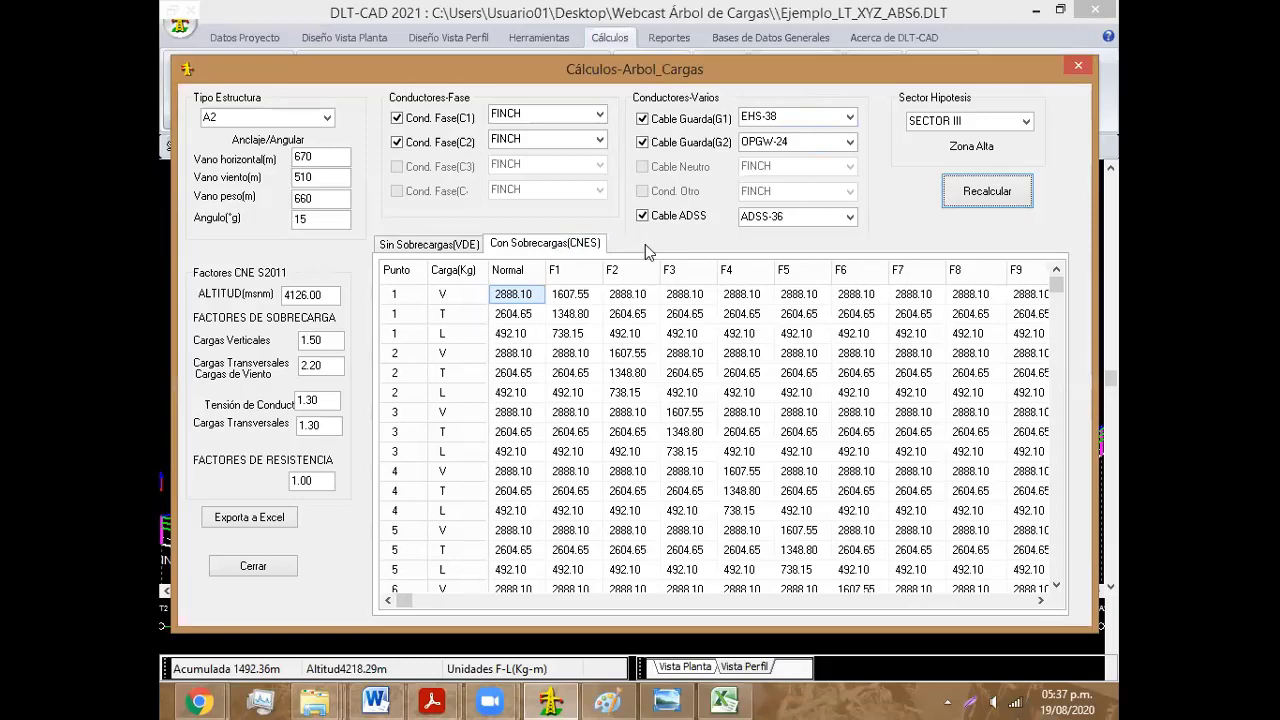
click(459, 250)
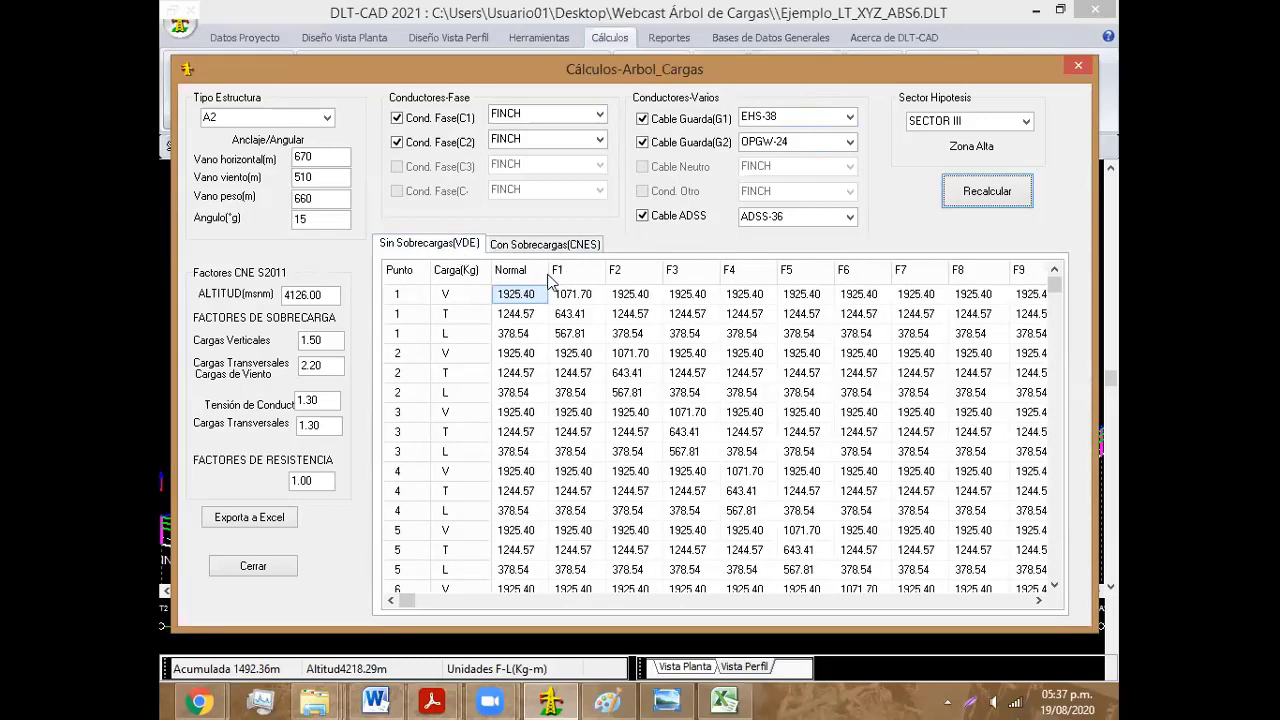
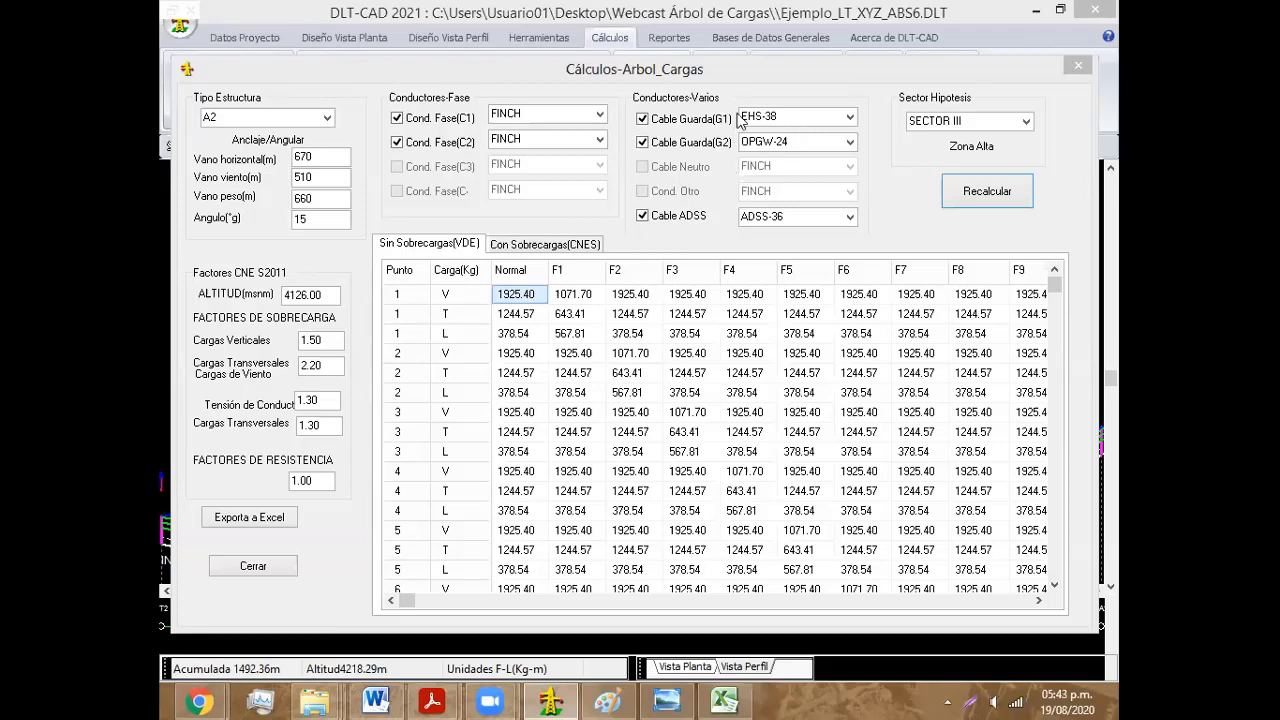
click(741, 79)
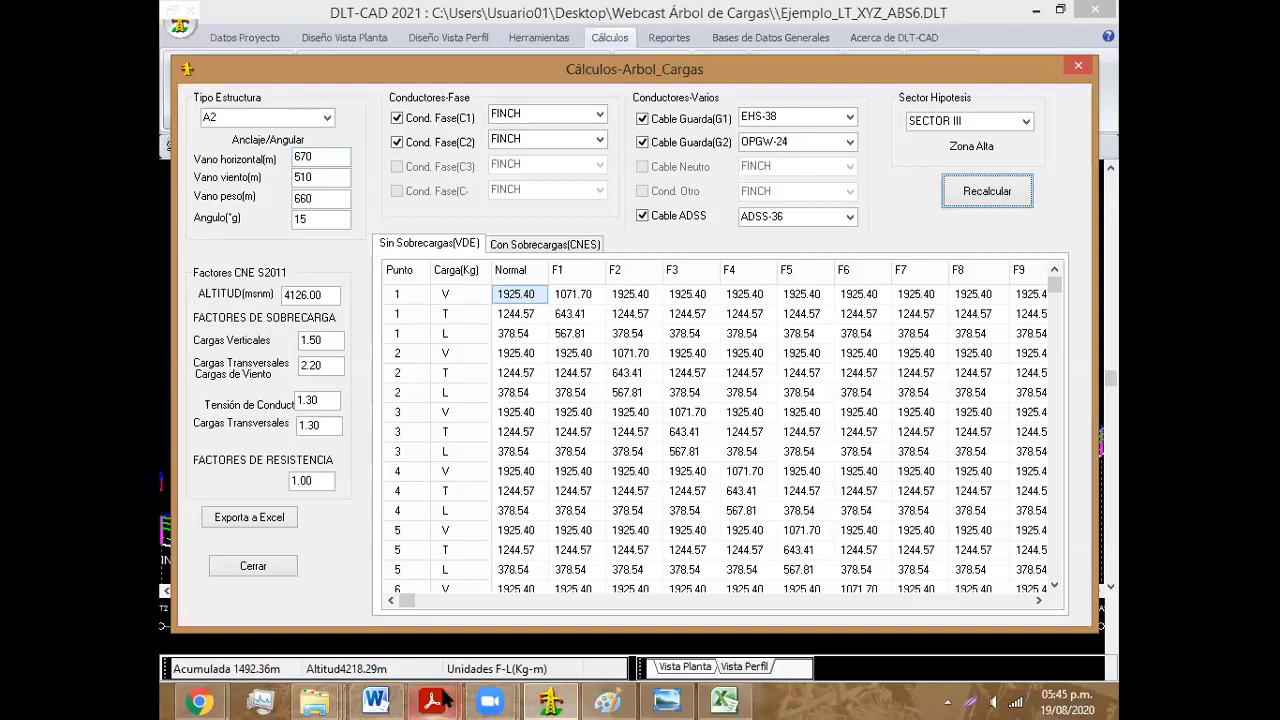
mouse_move(432, 701)
click(390, 607)
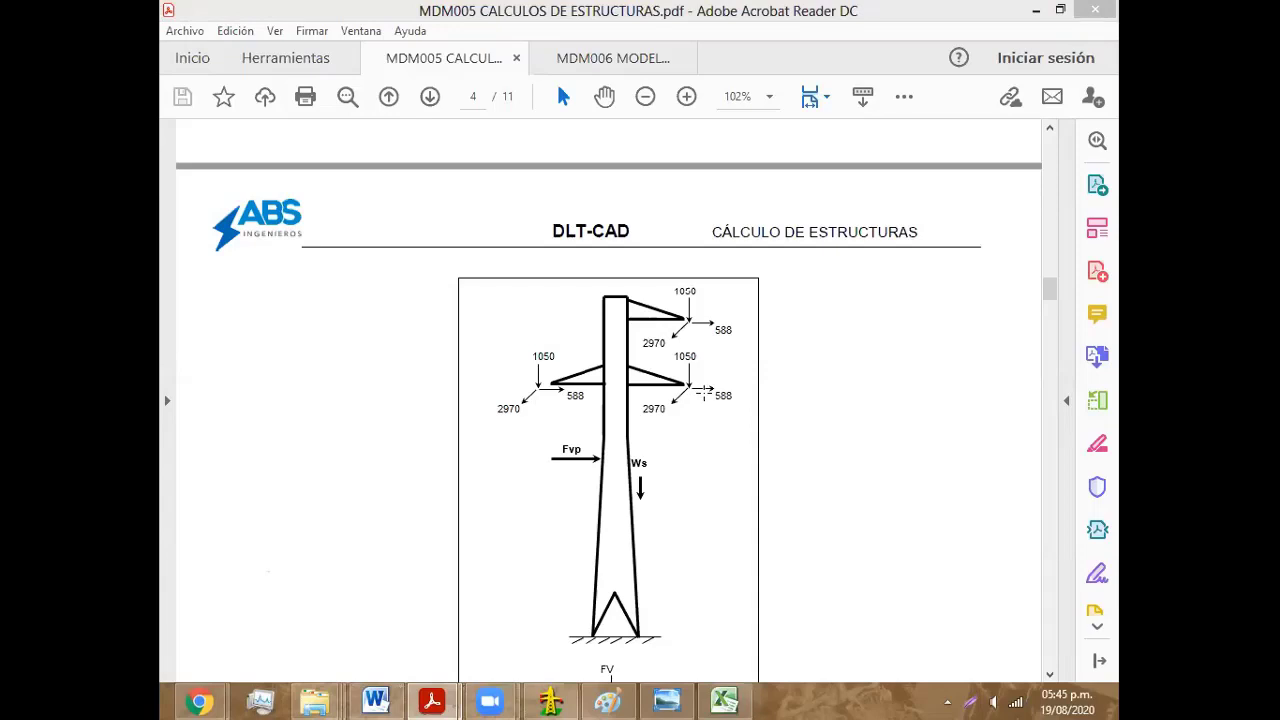
key(alt+Tab)
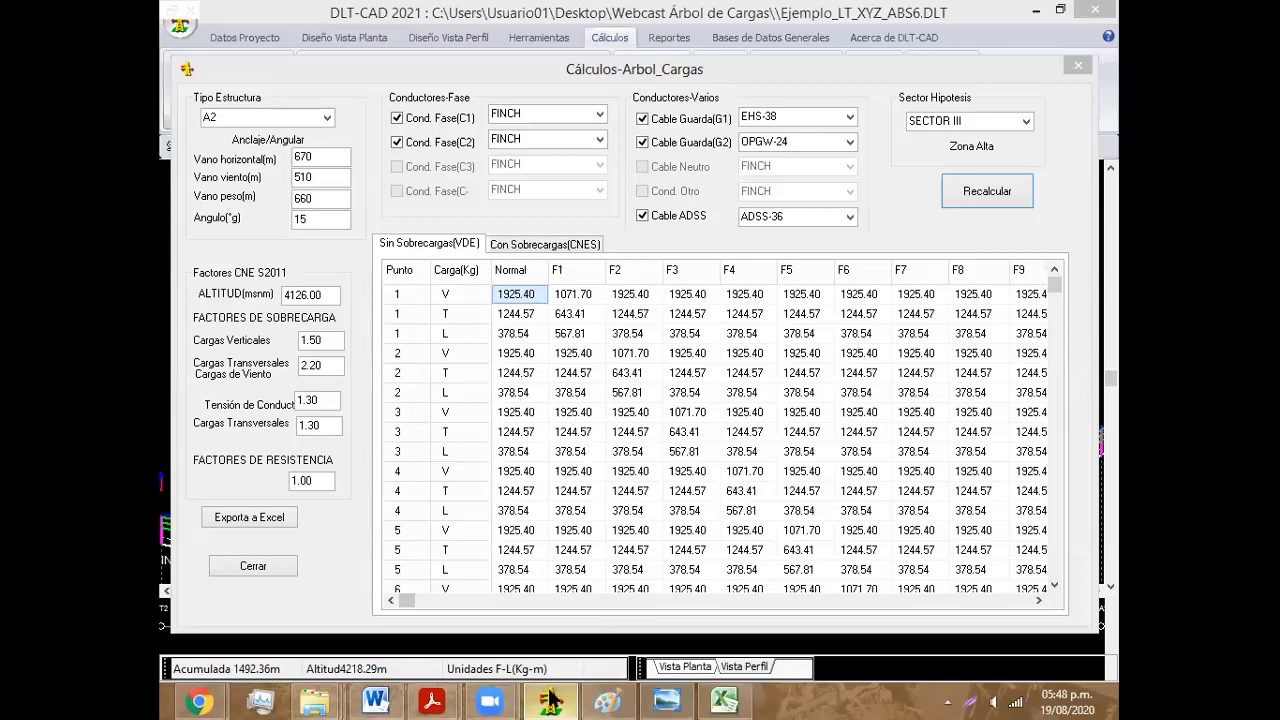
mouse_move(432, 701)
click(362, 600)
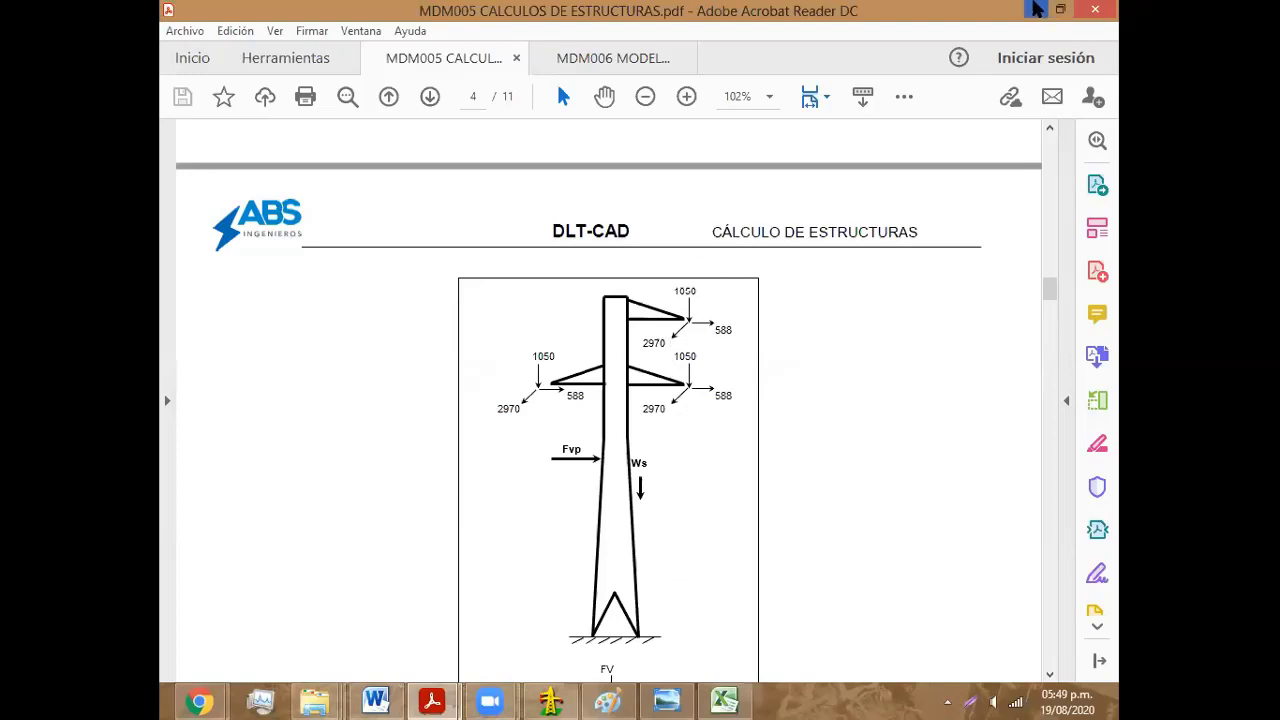
click(1036, 10)
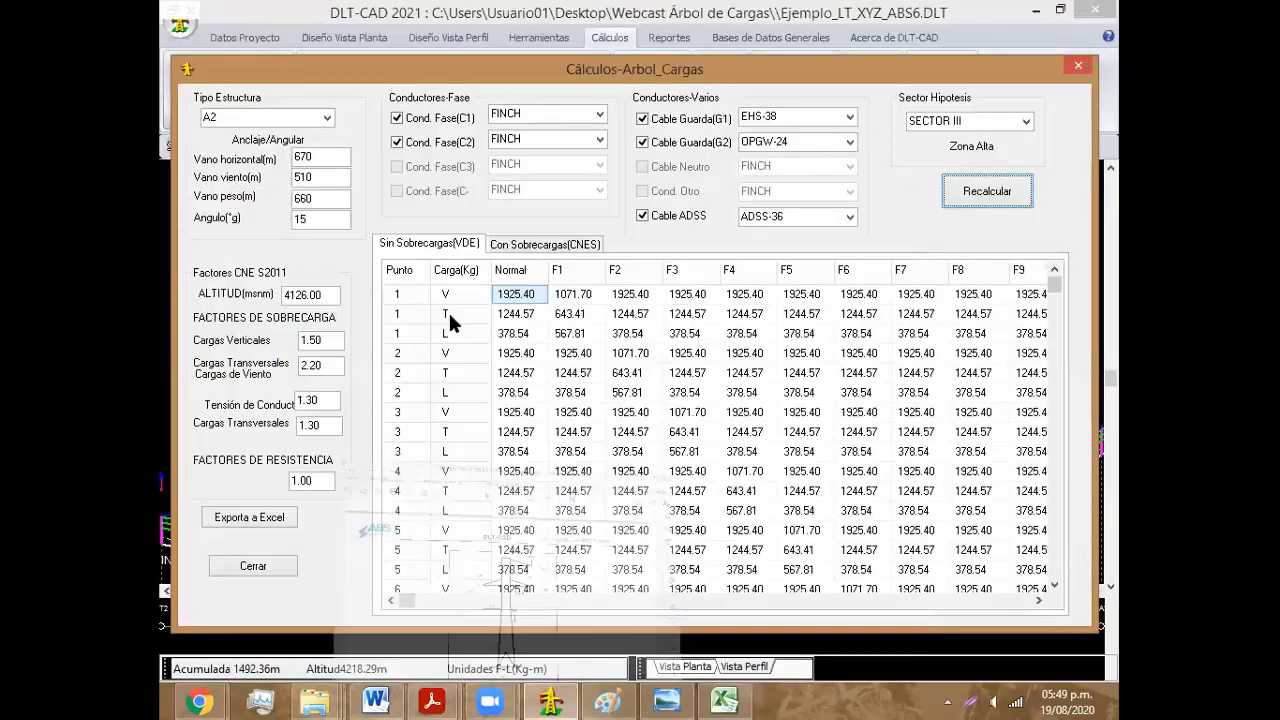